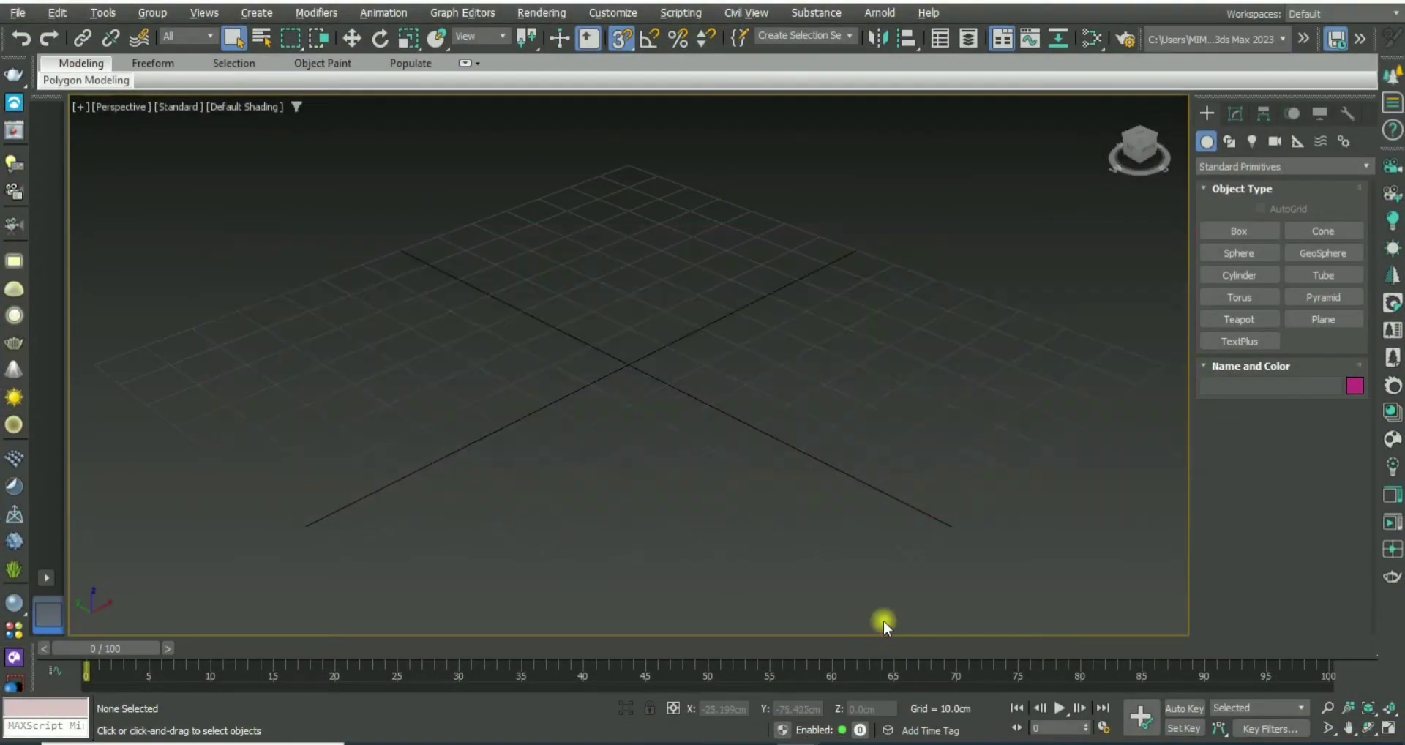
Step: Draw a new box on the grid and switch the viewport to Edged Faces shading
left_click(1244, 230)
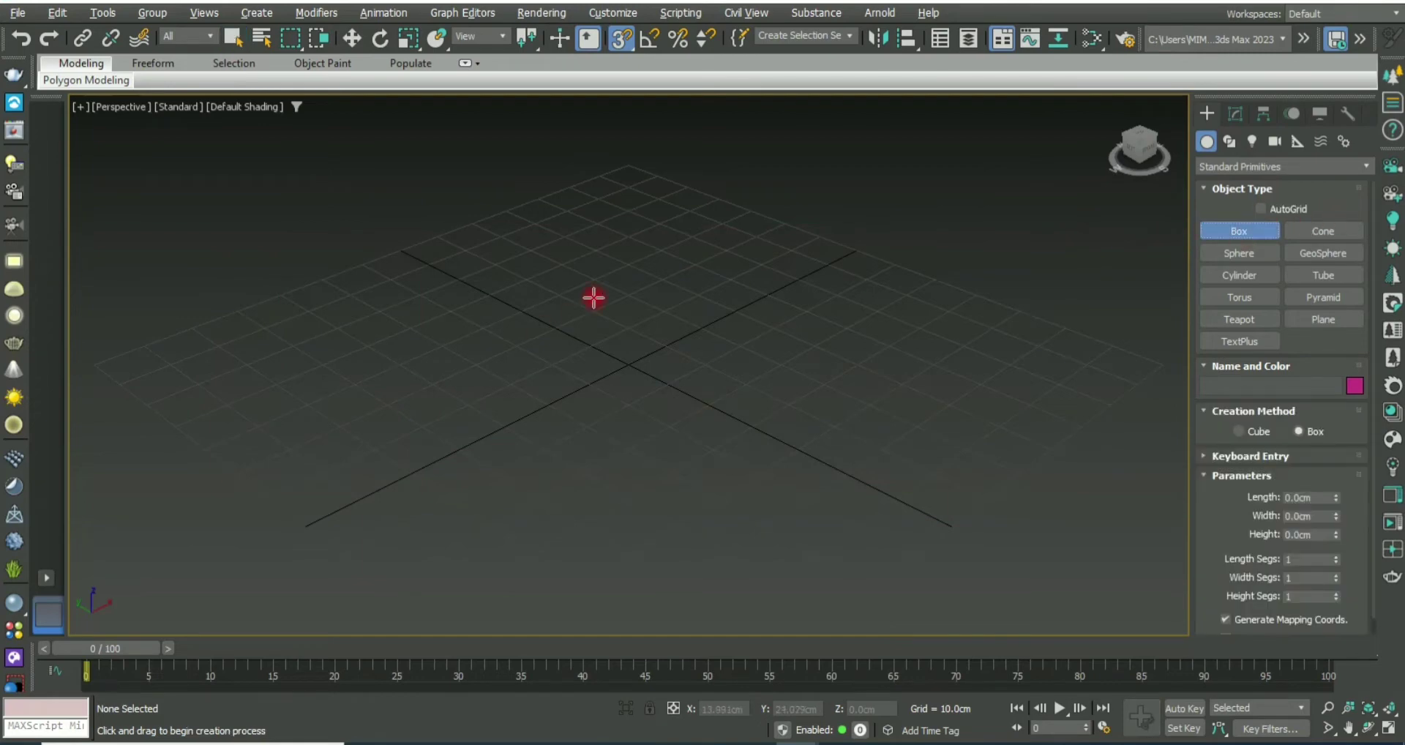
left_click_drag(618, 320, 629, 442)
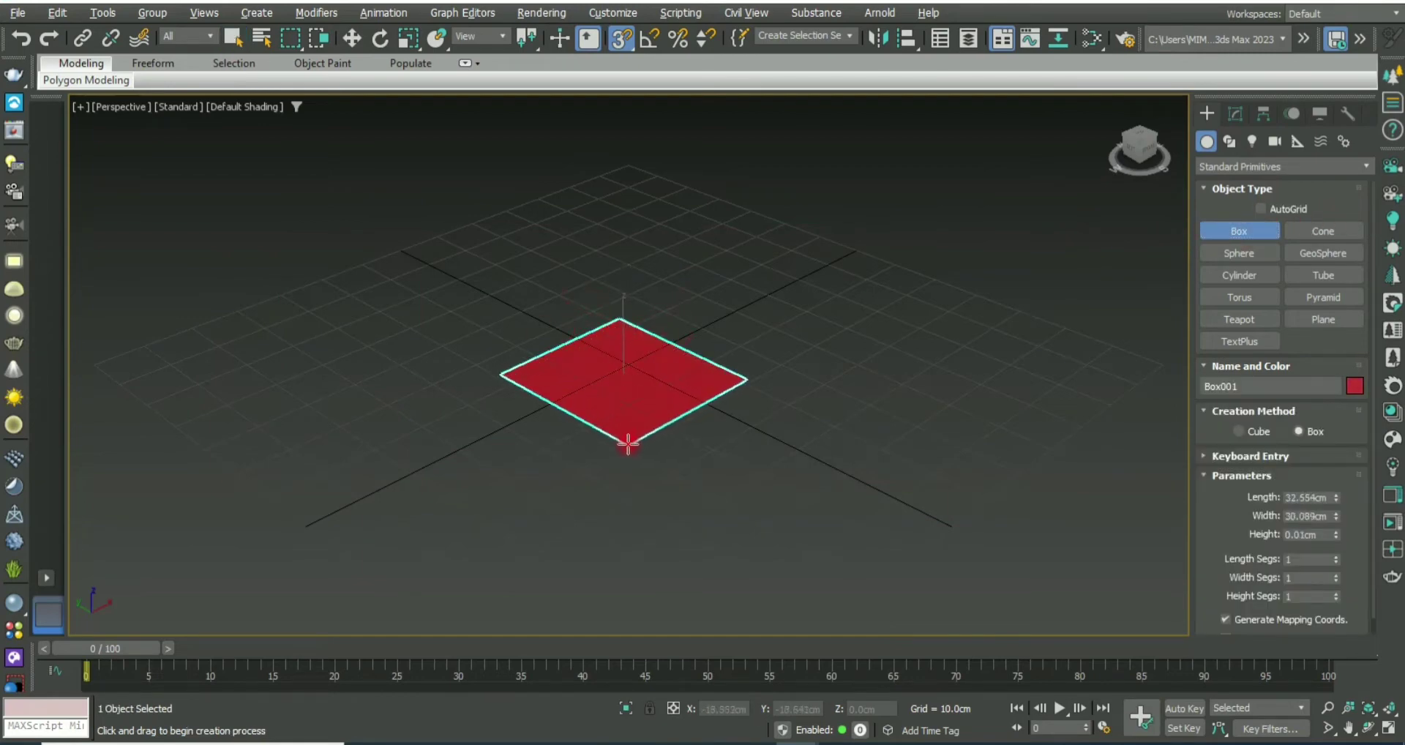
left_click(621, 376)
right_click(621, 377)
middle_click_drag(709, 418, 694, 345)
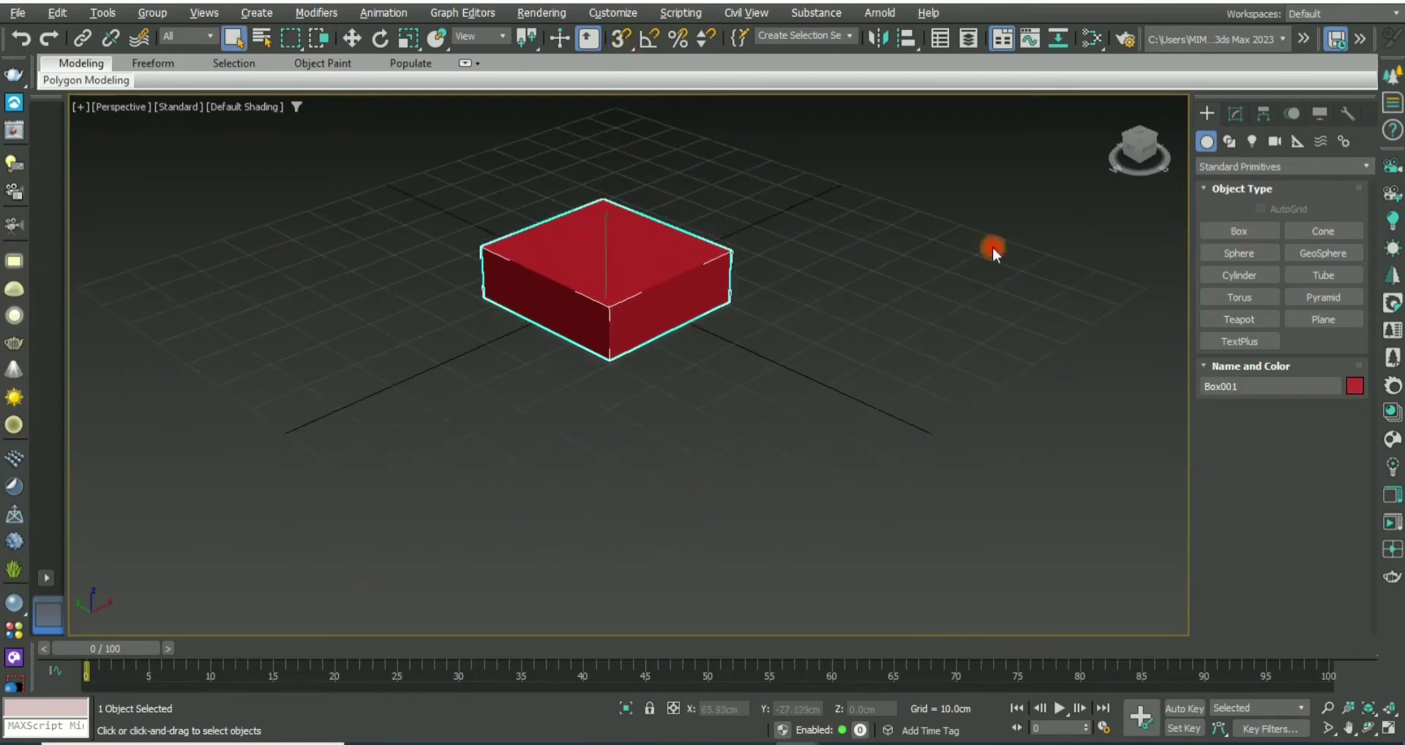
left_click(1235, 112)
left_click(227, 108)
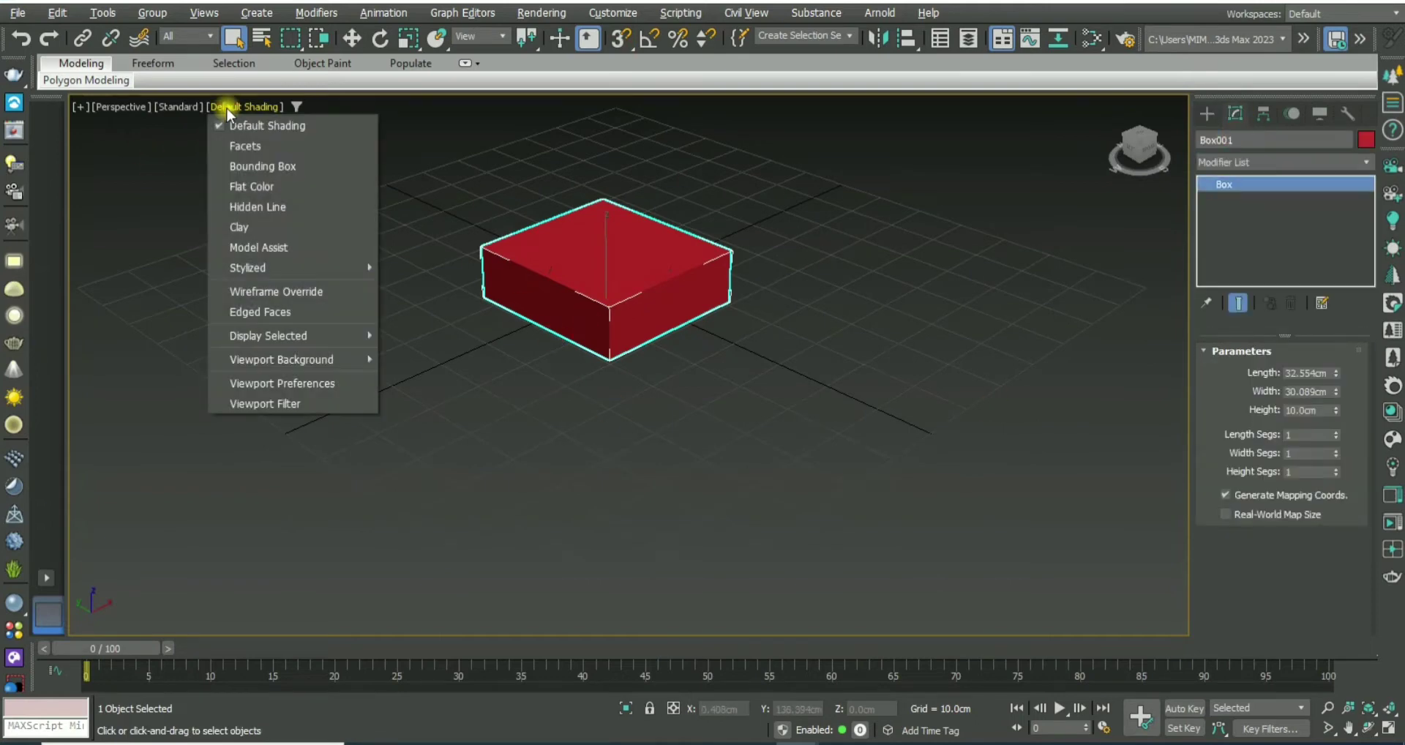
left_click(261, 313)
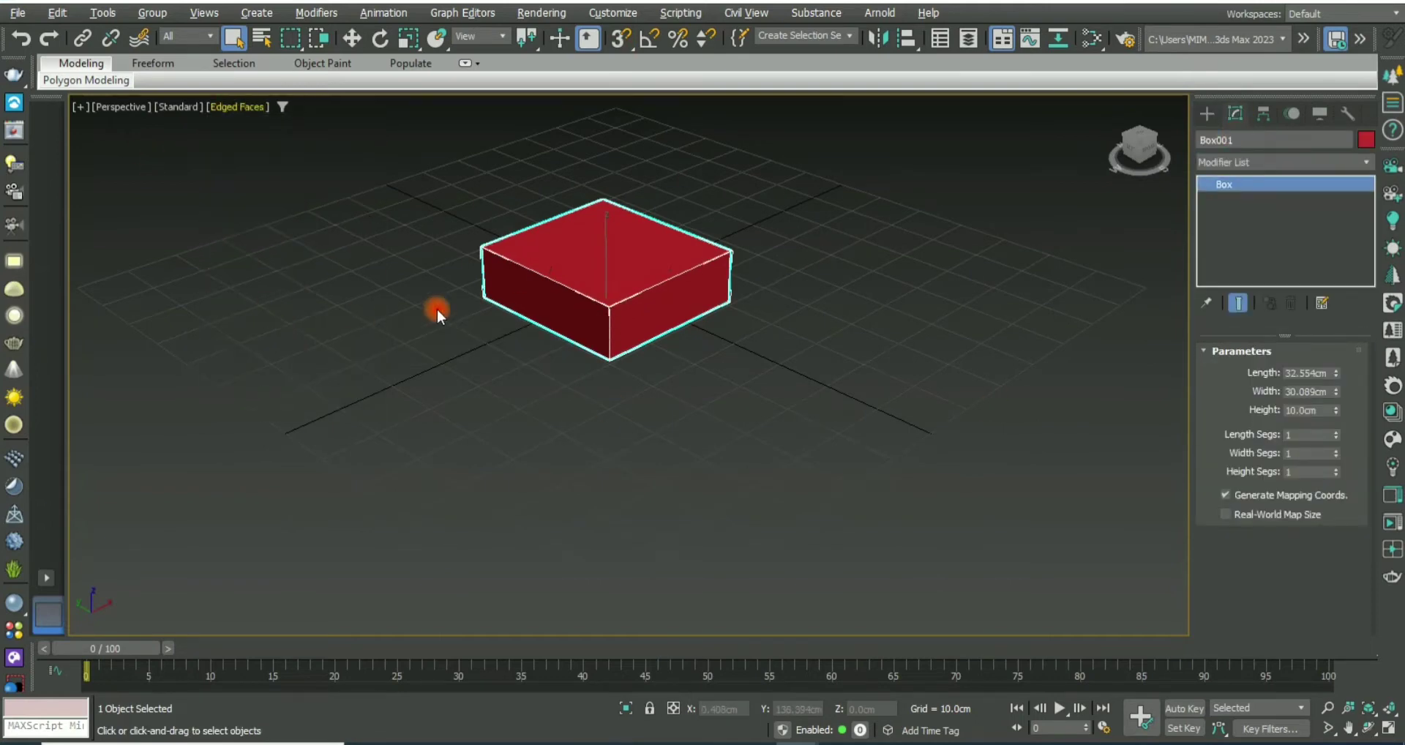
mouse_move(436, 309)
middle_mouse_down("alt")
mouse_move(712, 445)
mouse_move(774, 388)
middle_mouse_up("alt")
Step: Set the box's Length to 60, Width to 60 and Height to 5 cm
key("w")
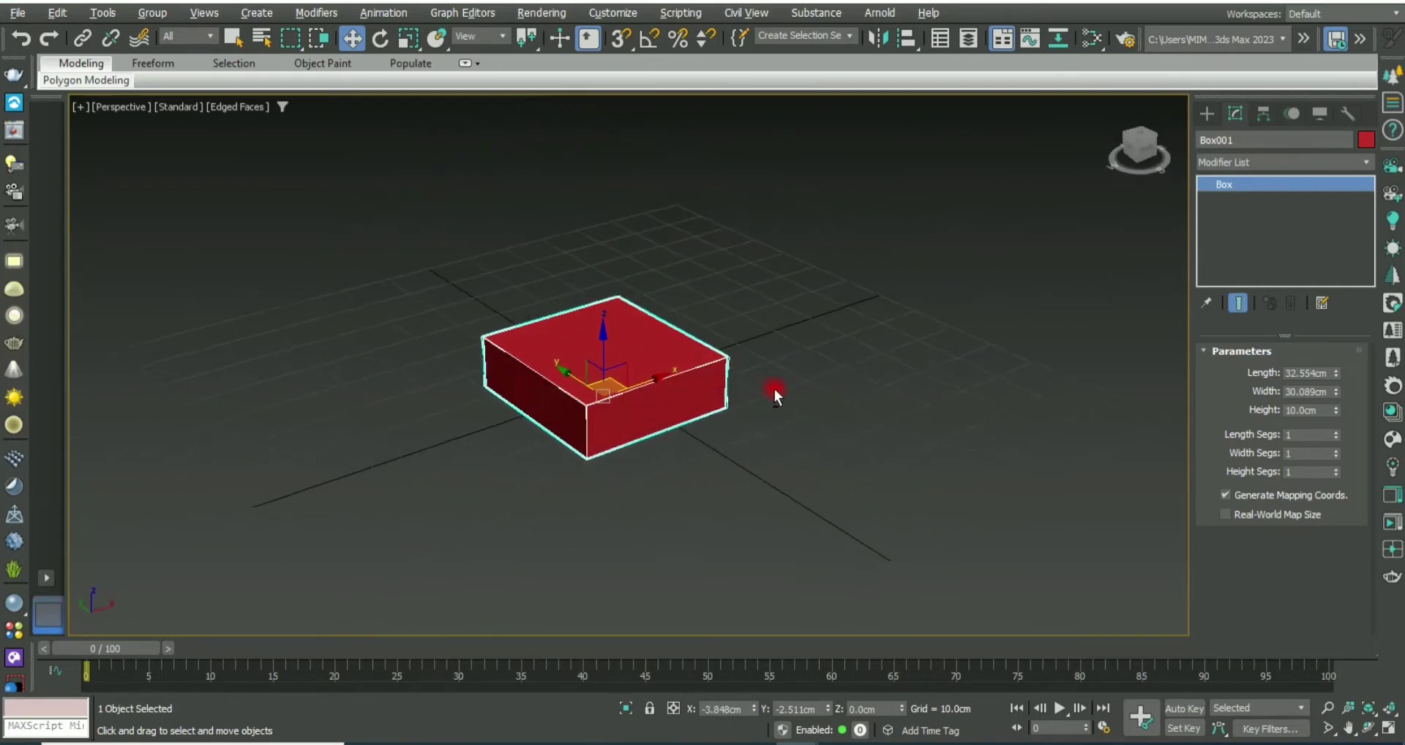
scroll(774, 389, "up", 3)
scroll(703, 461, "down", 2)
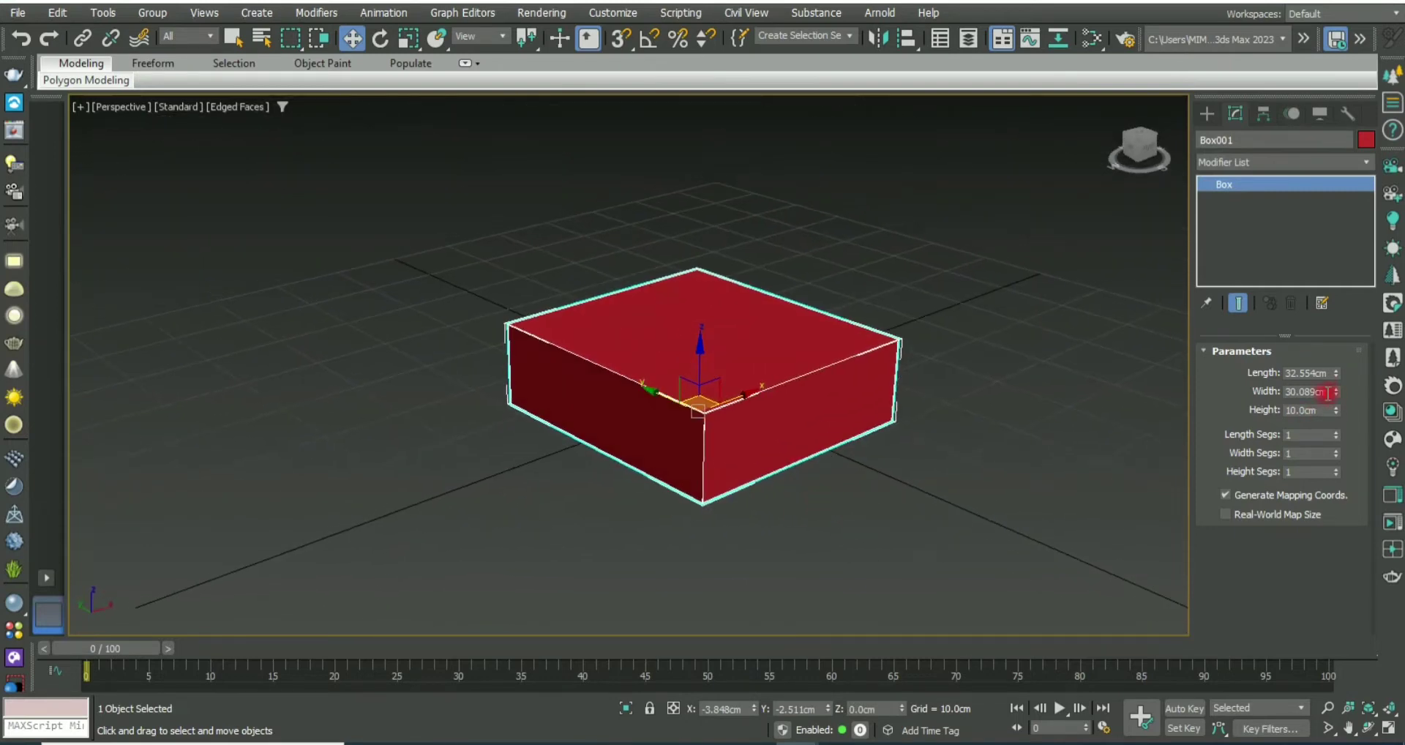
double_click(1328, 373)
type("60")
key("Return")
left_click(1317, 392)
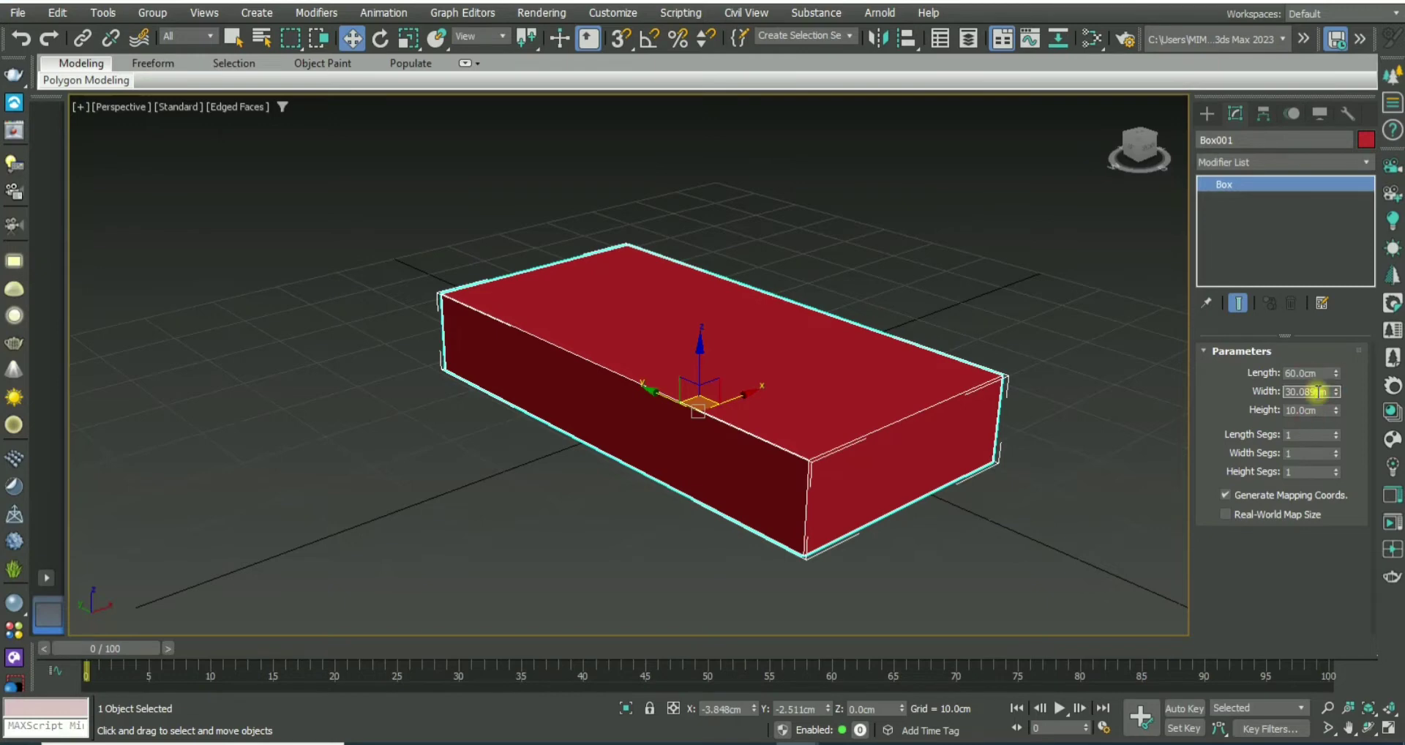
type("60")
key("Return")
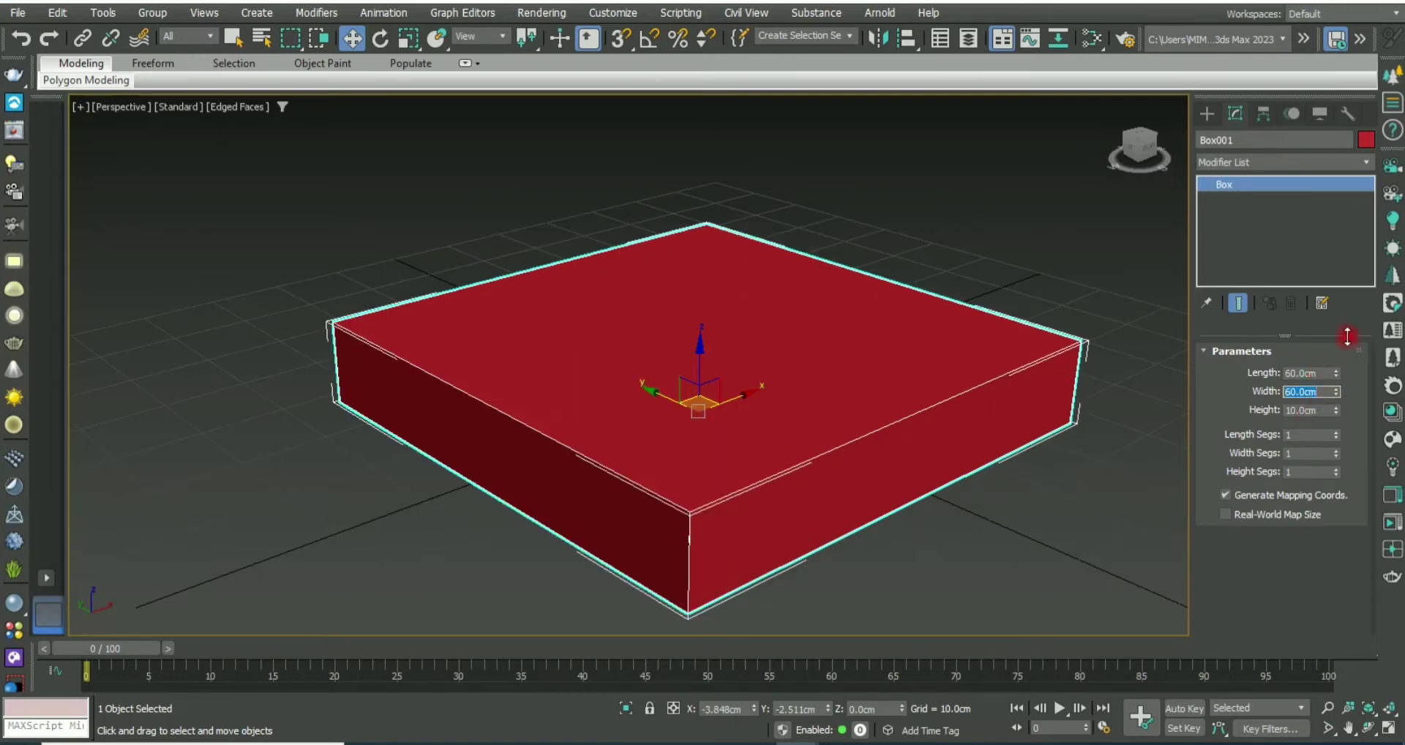
left_click(1312, 408)
type("5")
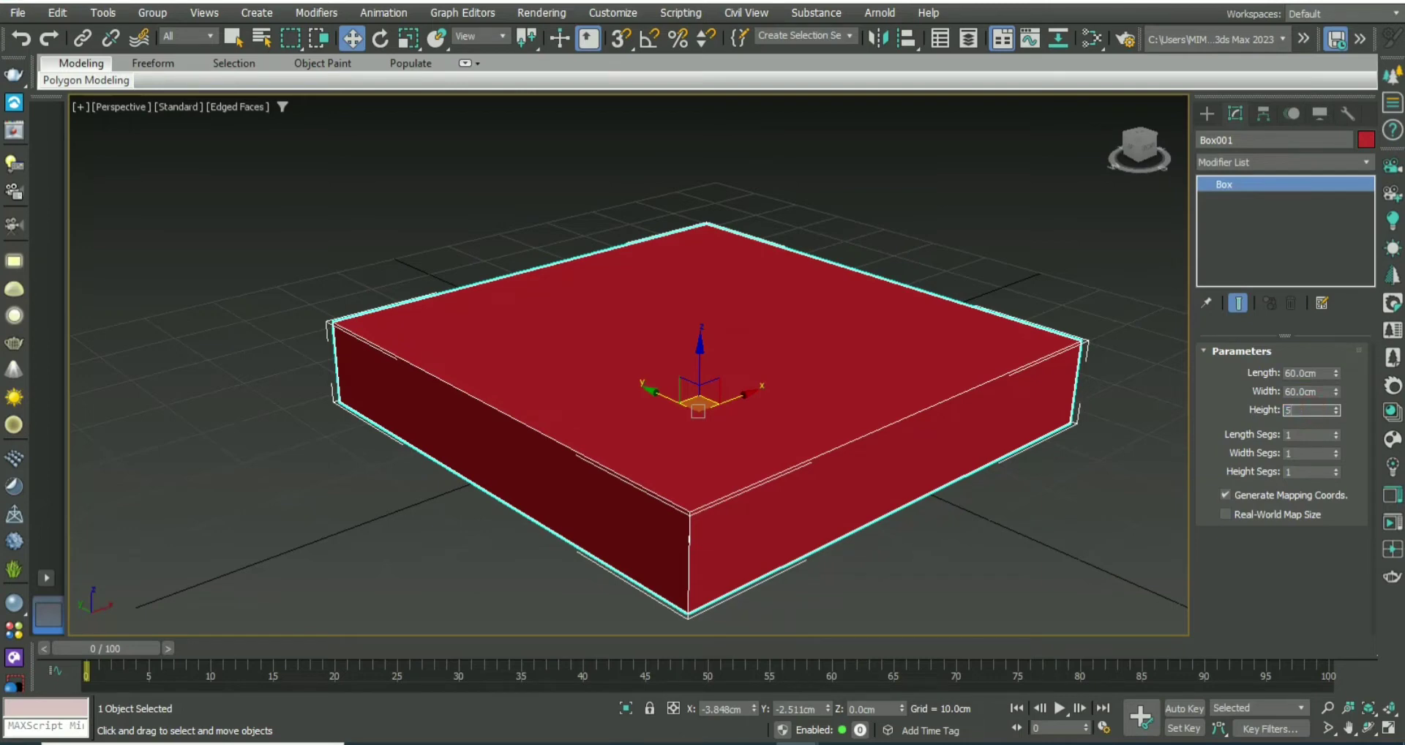
key("Return")
Step: Reselect the slab and turn Edged Faces shading back on
left_click(1093, 566)
middle_click_drag(894, 539, 891, 493, "alt")
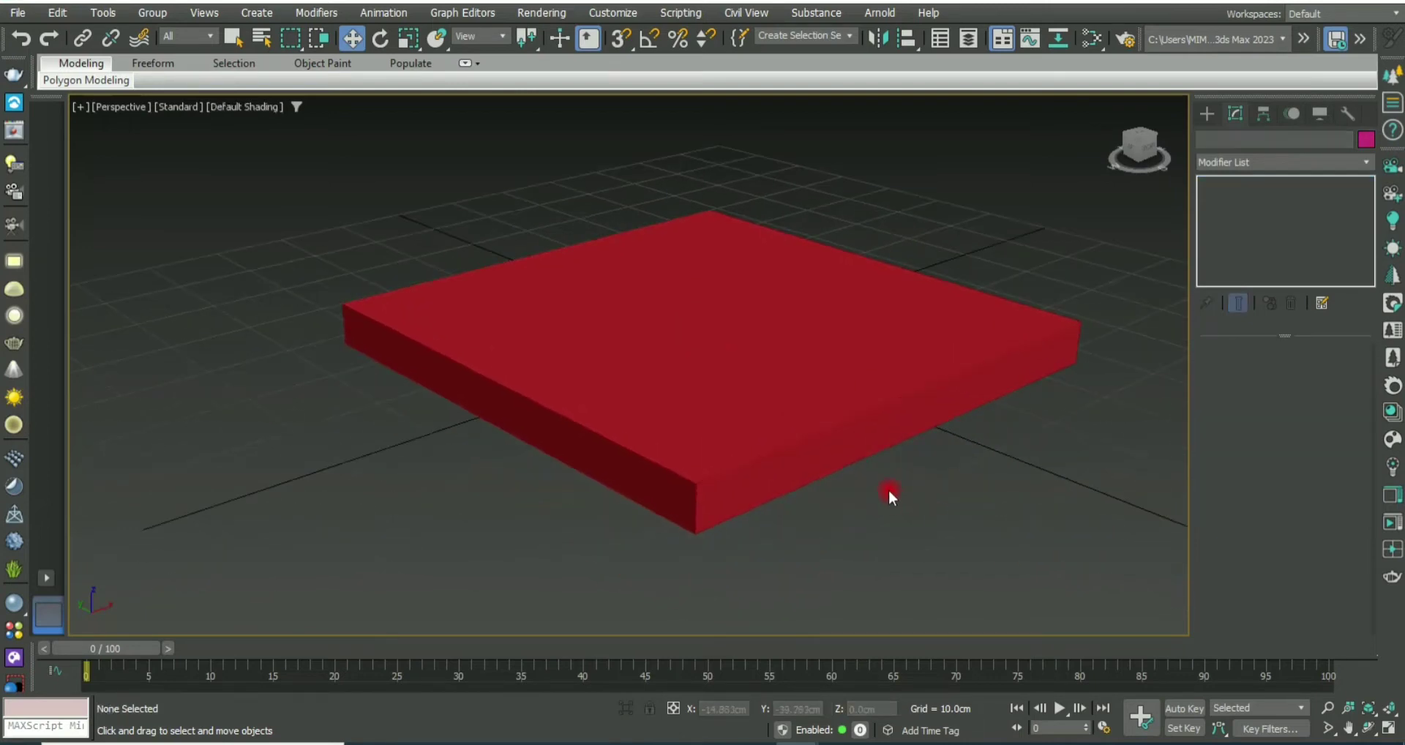
left_click(799, 439)
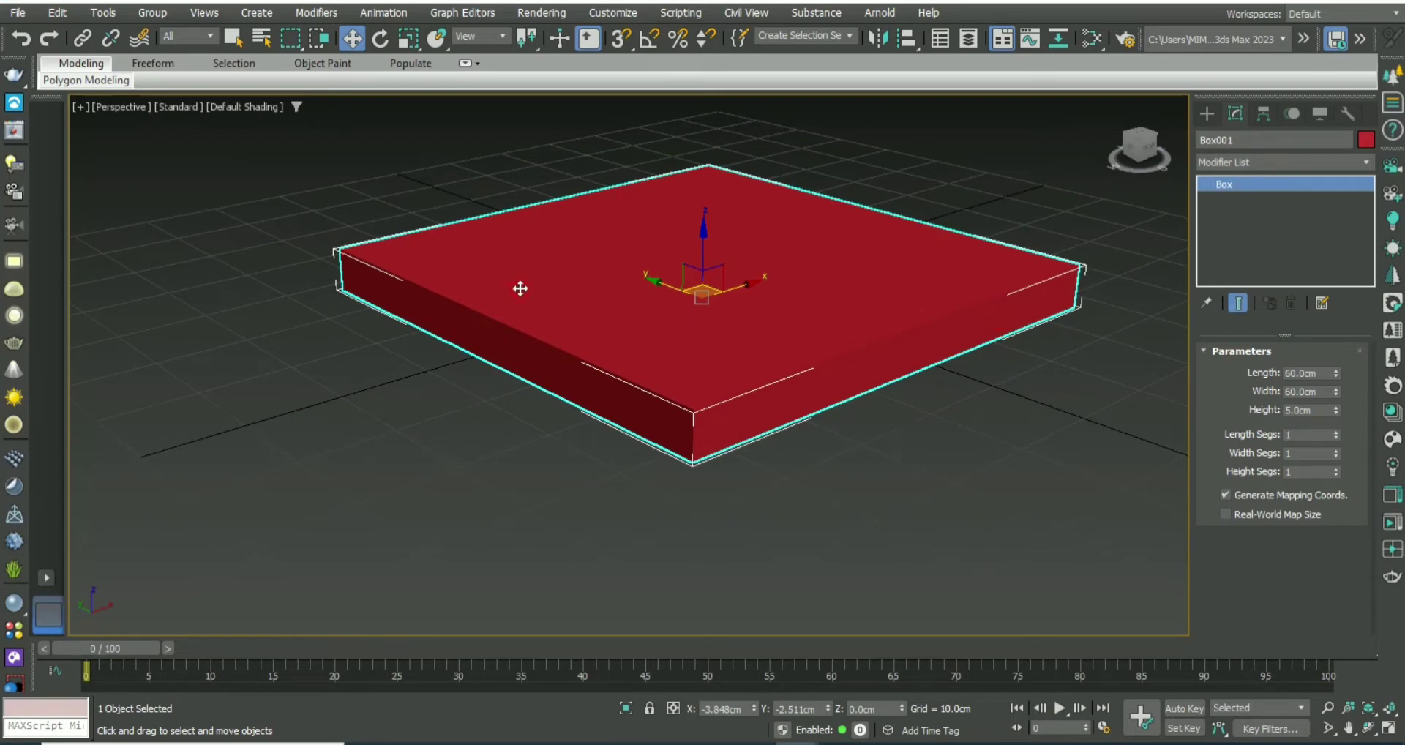
left_click(219, 107)
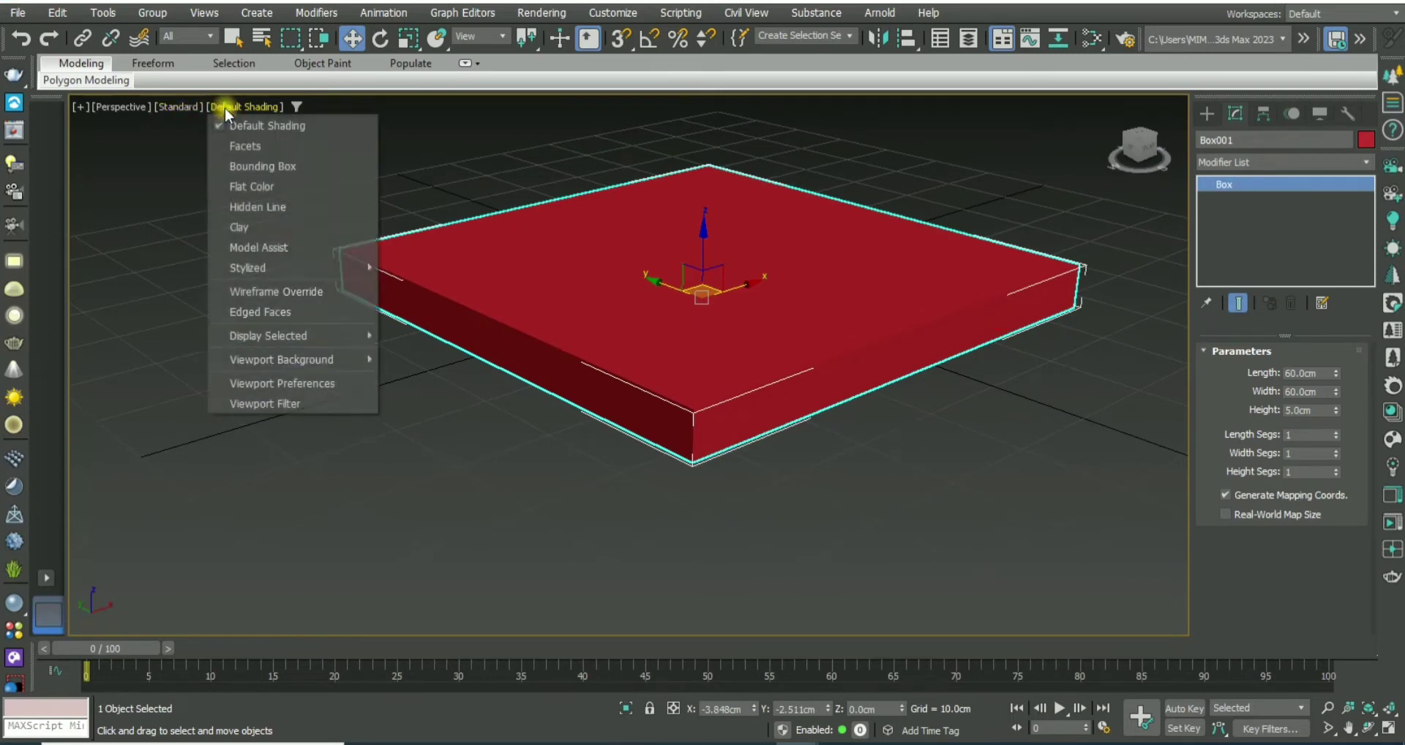
left_click(261, 327)
scroll(392, 365, "down", 3)
scroll(721, 410, "up", 2)
scroll(615, 404, "down", 3)
scroll(649, 379, "up", 1)
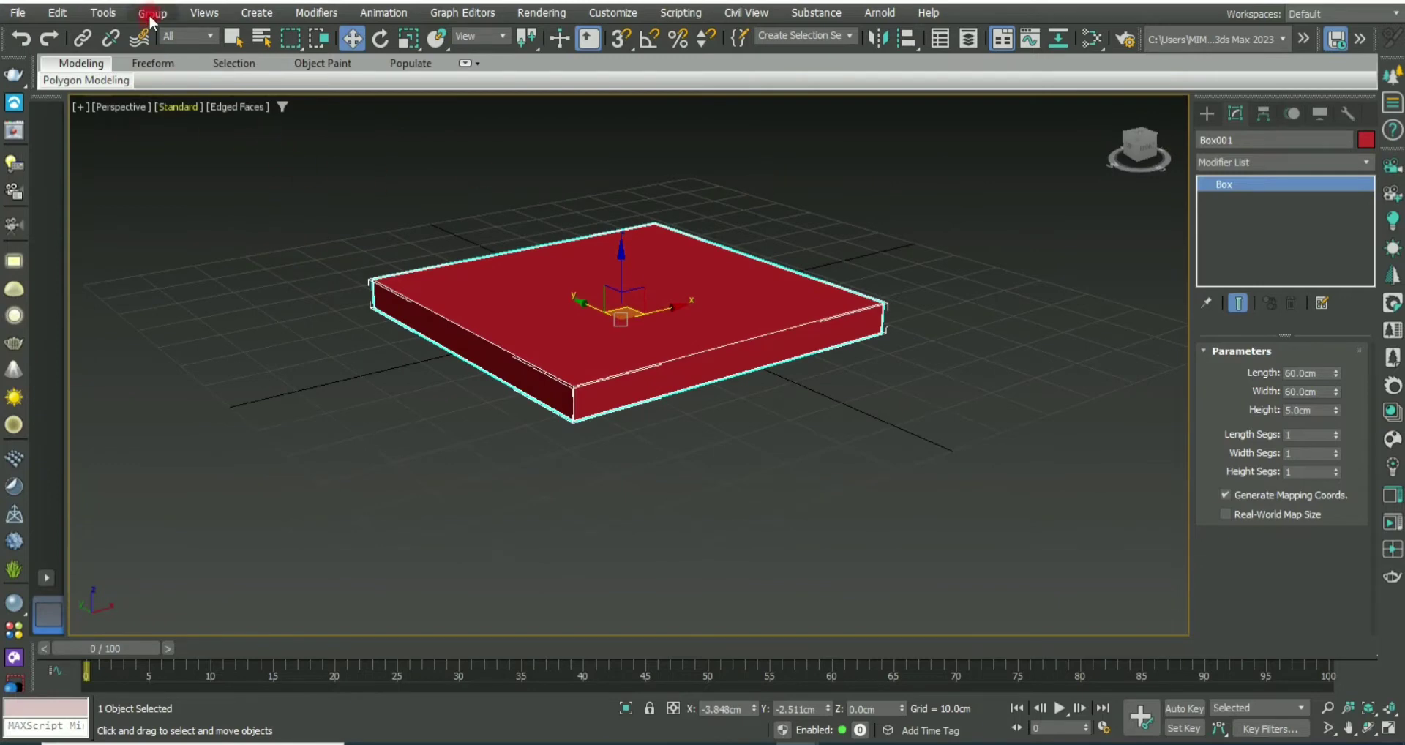
Step: Move the 60 cm slab up along Z, well above the ground grid
scroll(777, 468, "down", 3)
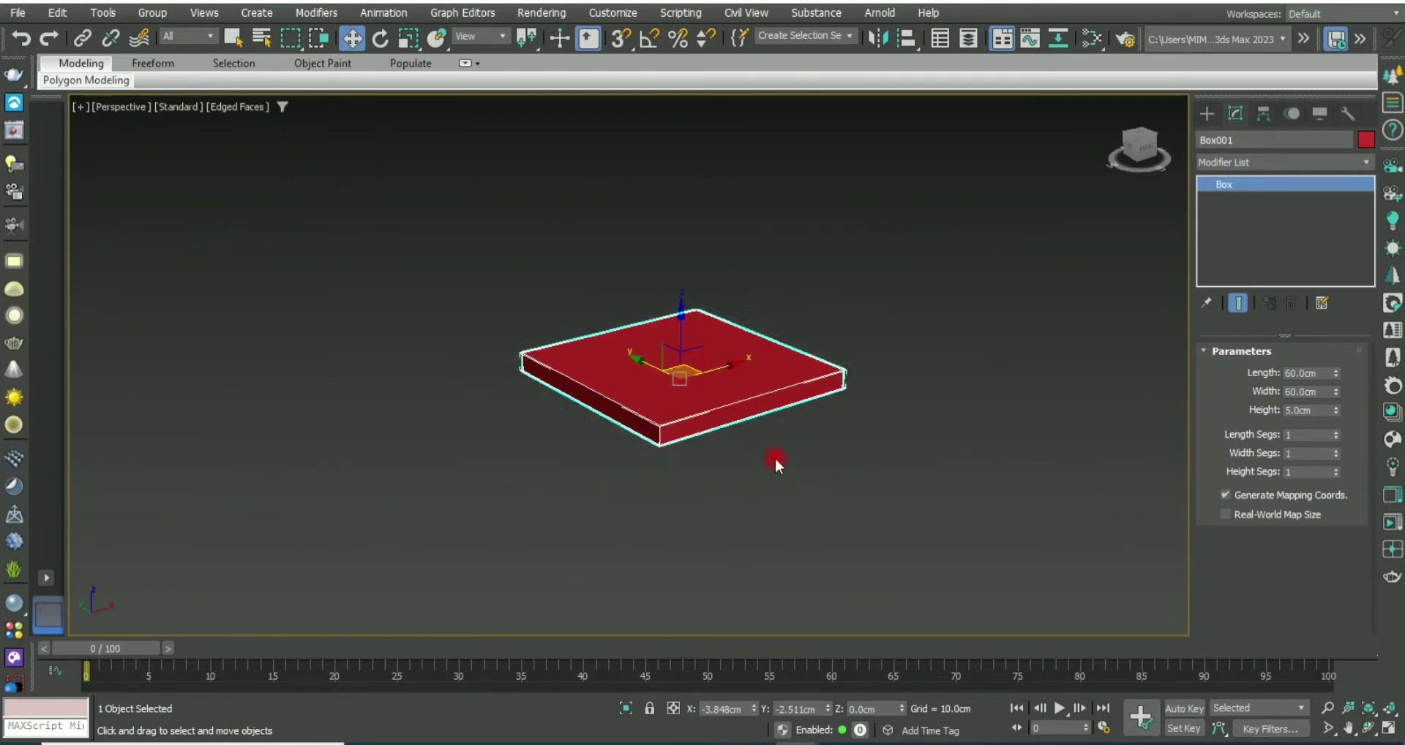
middle_click_drag(702, 383, 732, 393)
left_click_drag(706, 344, 700, 242)
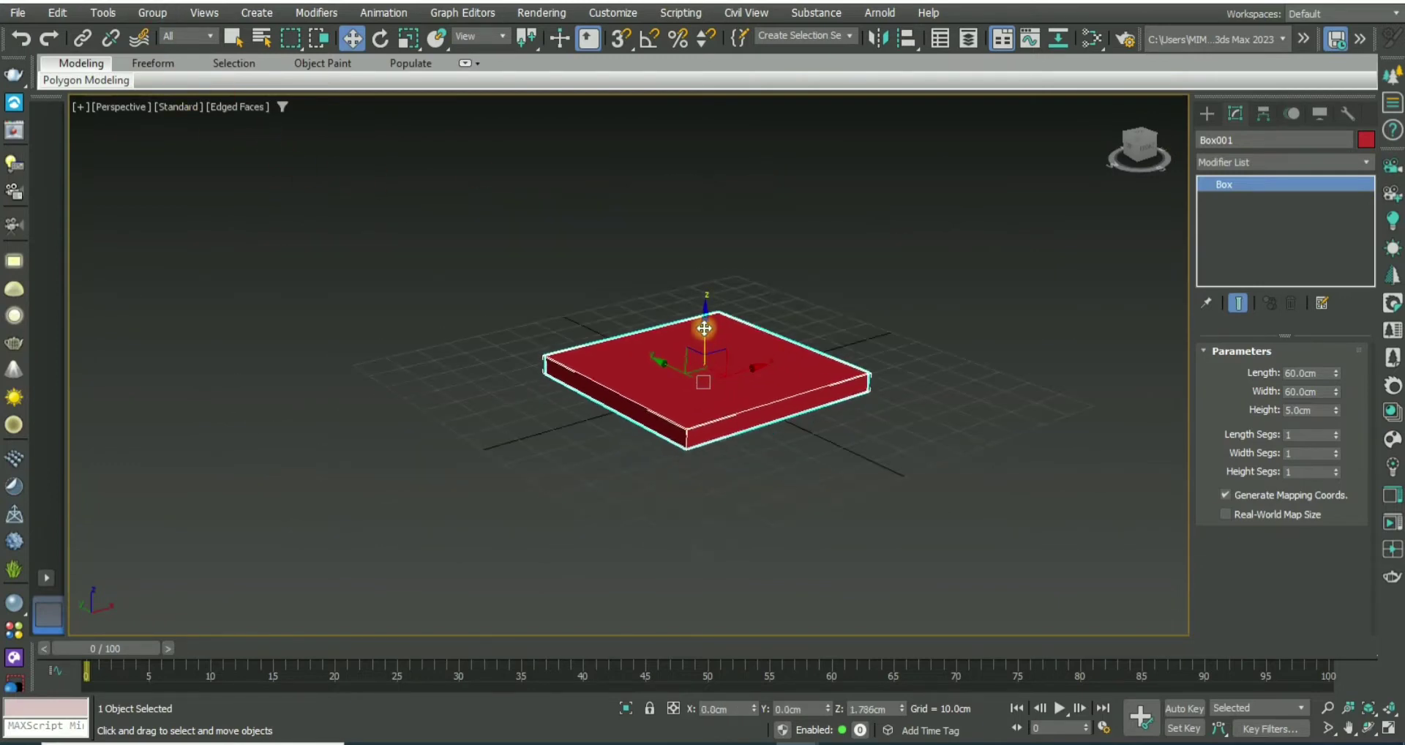
mouse_move(700, 243)
middle_mouse_down("alt")
mouse_move(705, 358)
mouse_move(815, 398)
middle_mouse_up("alt")
left_click(815, 398)
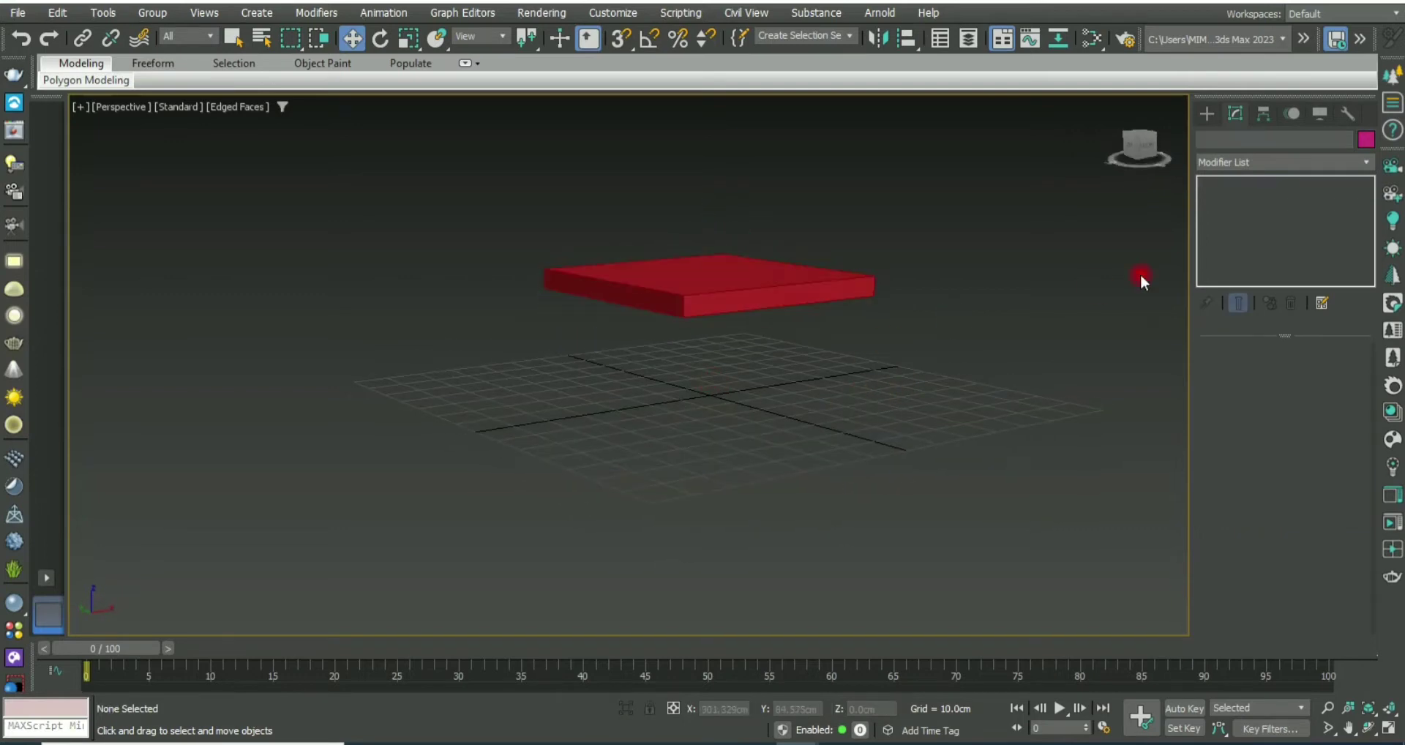
left_click(1204, 113)
left_click(1239, 231)
Step: Draw a small box on the grid beneath the raised slab
middle_click_drag(709, 342, 671, 496, "alt")
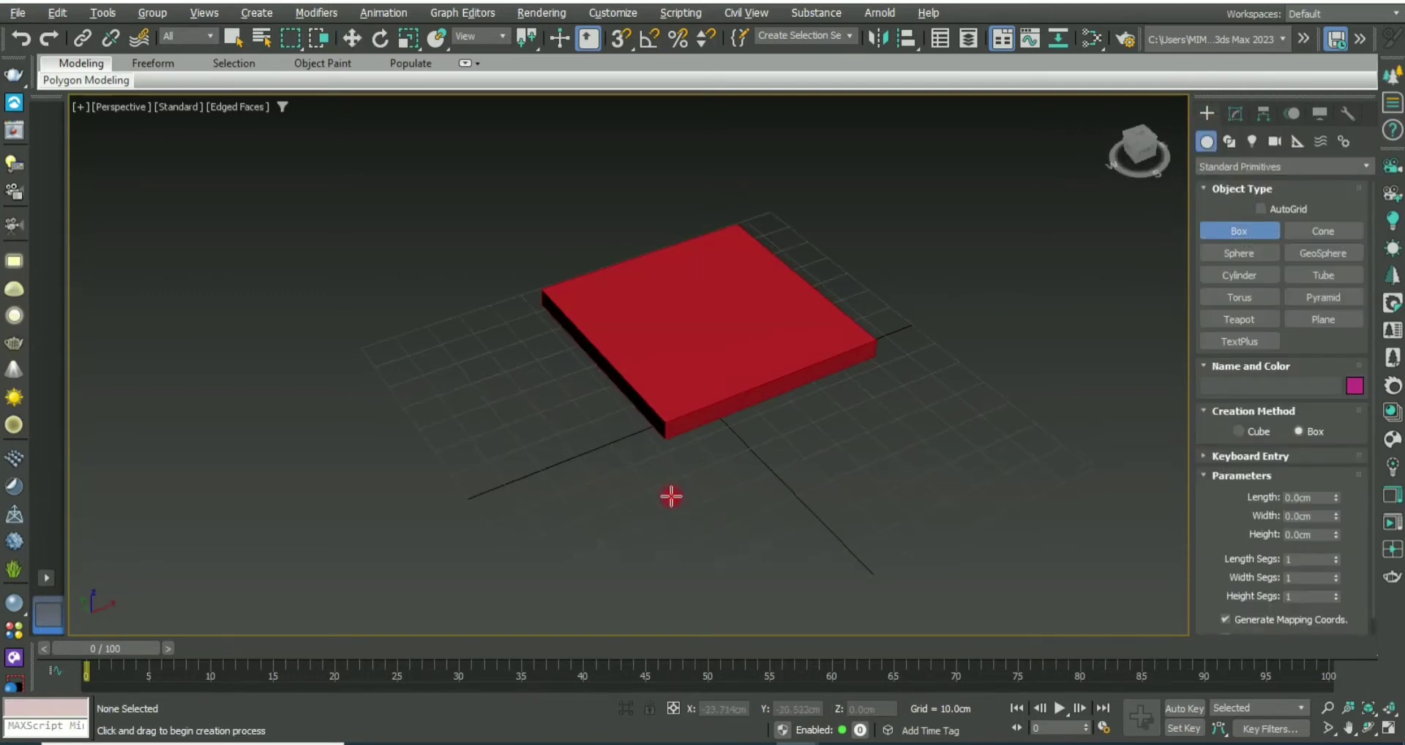
scroll(681, 461, "up", 2)
scroll(681, 461, "up", 2)
left_click_drag(668, 438, 651, 477)
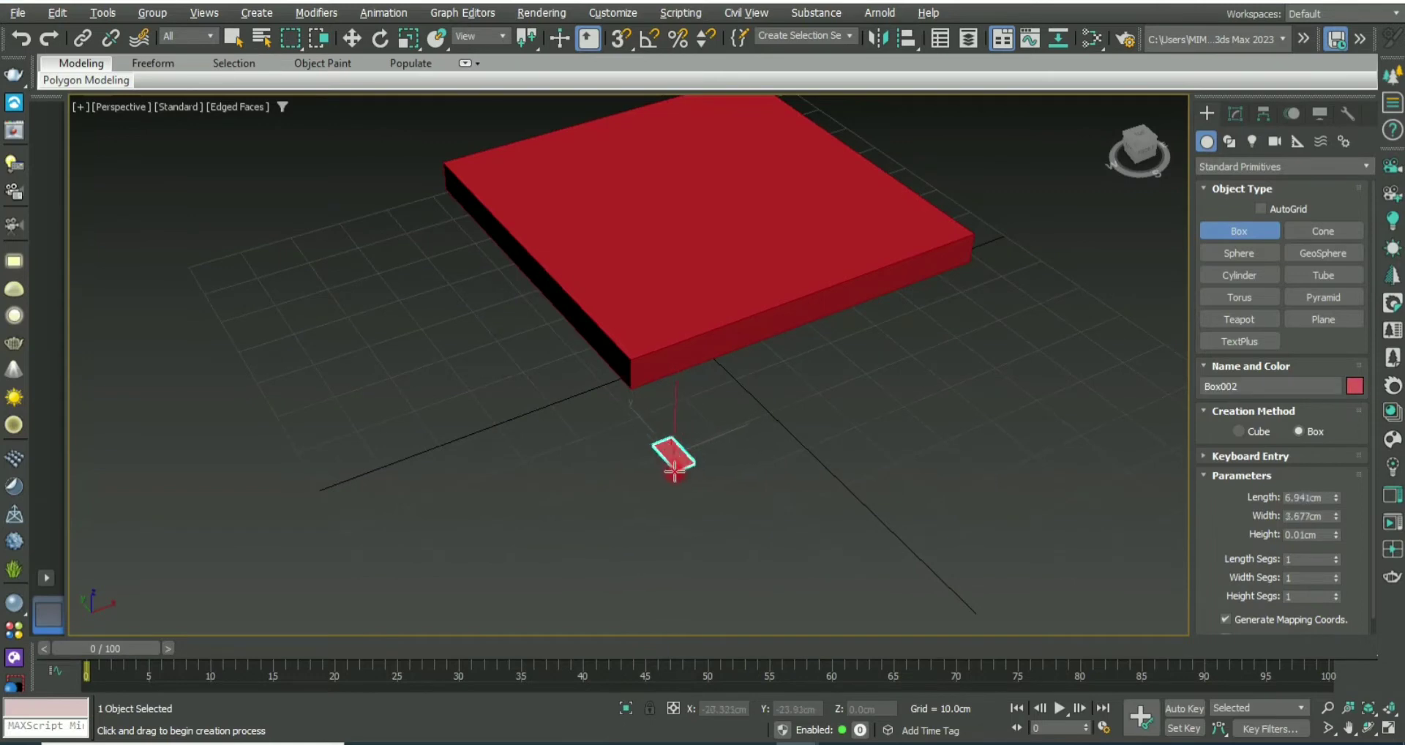
left_click(656, 446)
key("w")
mouse_move(746, 483)
middle_mouse_down("alt")
mouse_move(746, 432)
mouse_move(695, 468)
middle_mouse_up("alt")
left_click(1234, 113)
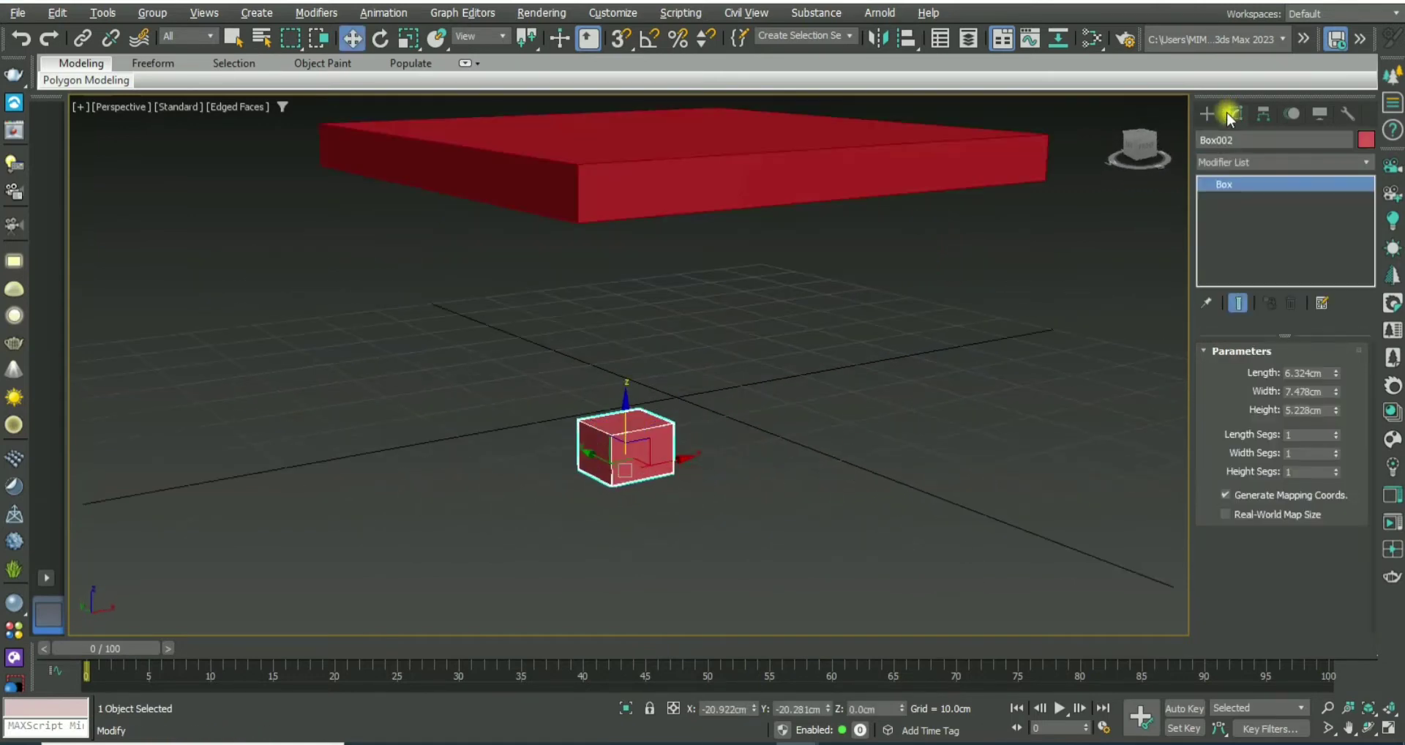
Step: Set the small box's Length, Width and Height each to 5 cm
double_click(1309, 373)
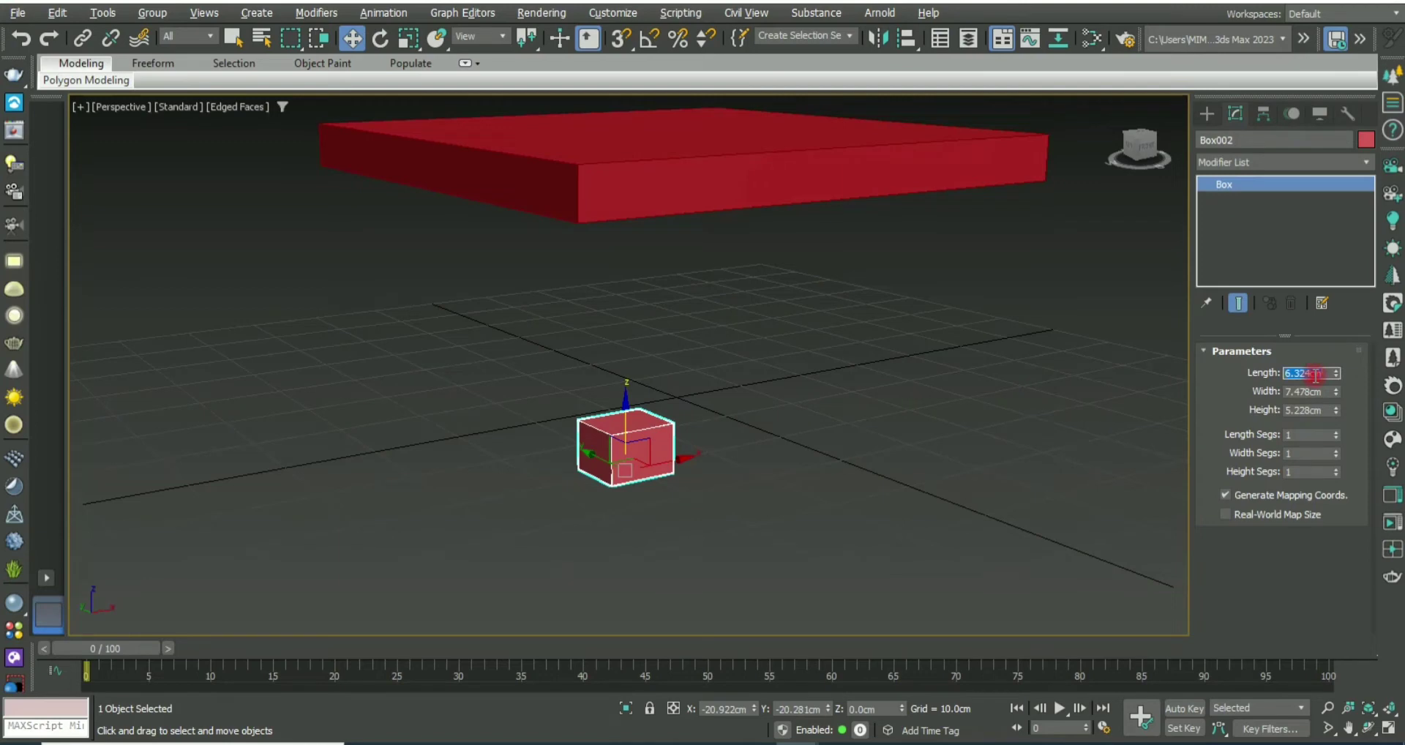
type("5")
key("Return")
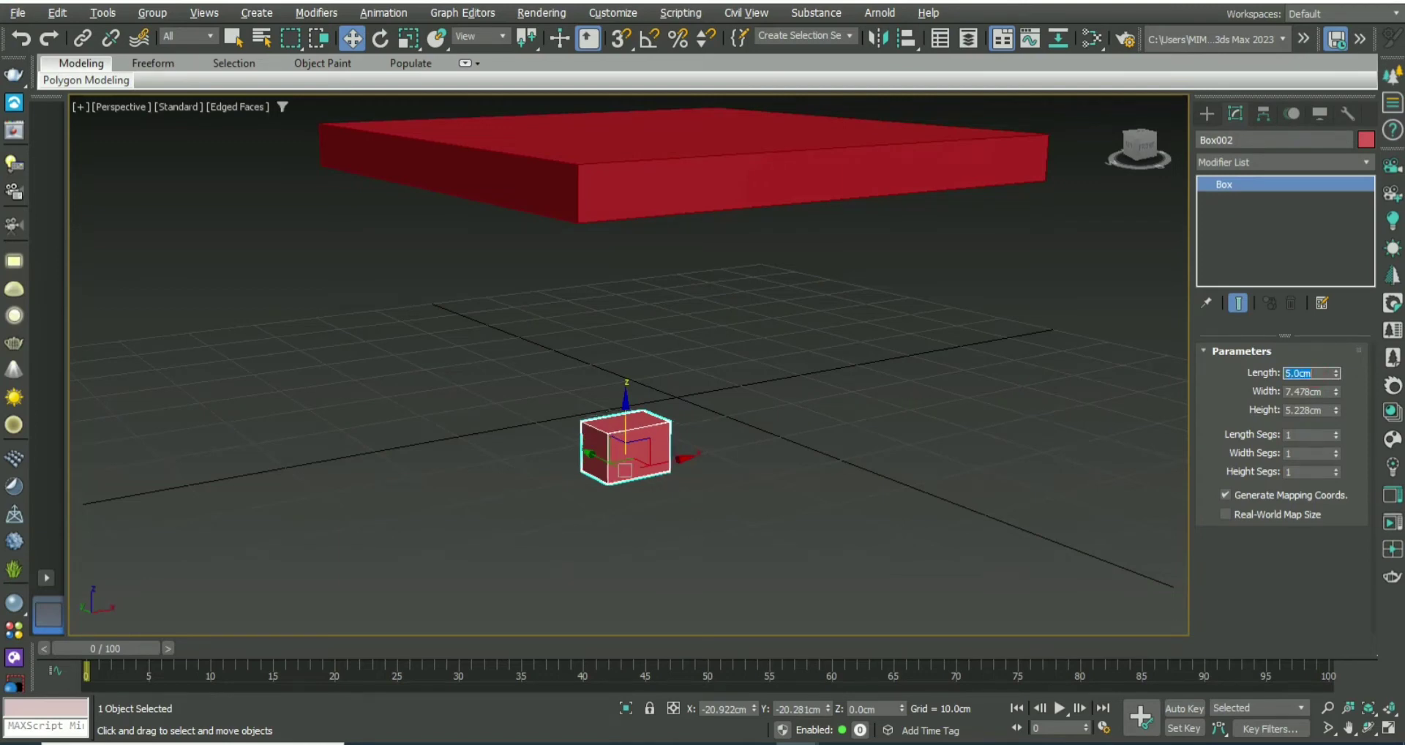
double_click(1324, 391)
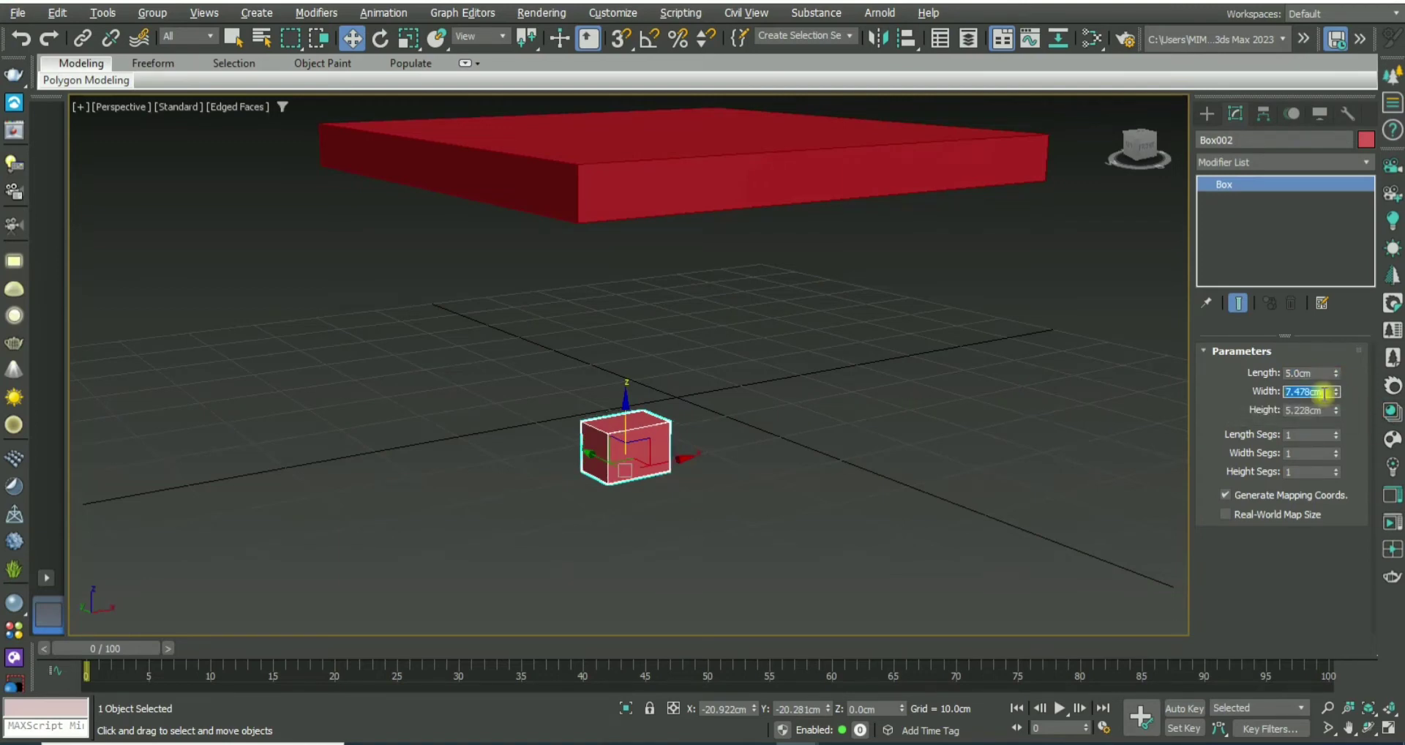
type("5")
key("Return")
double_click(1309, 411)
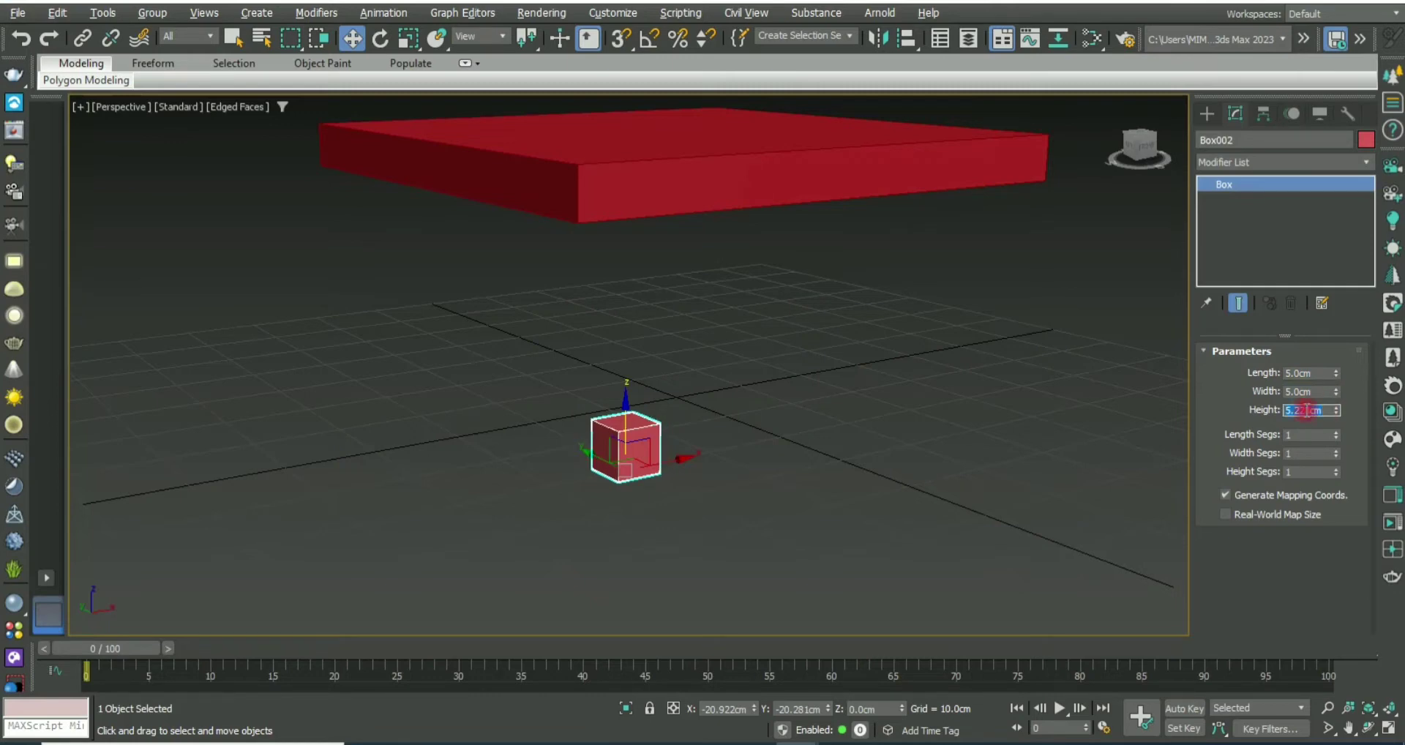
type("5")
key("Return")
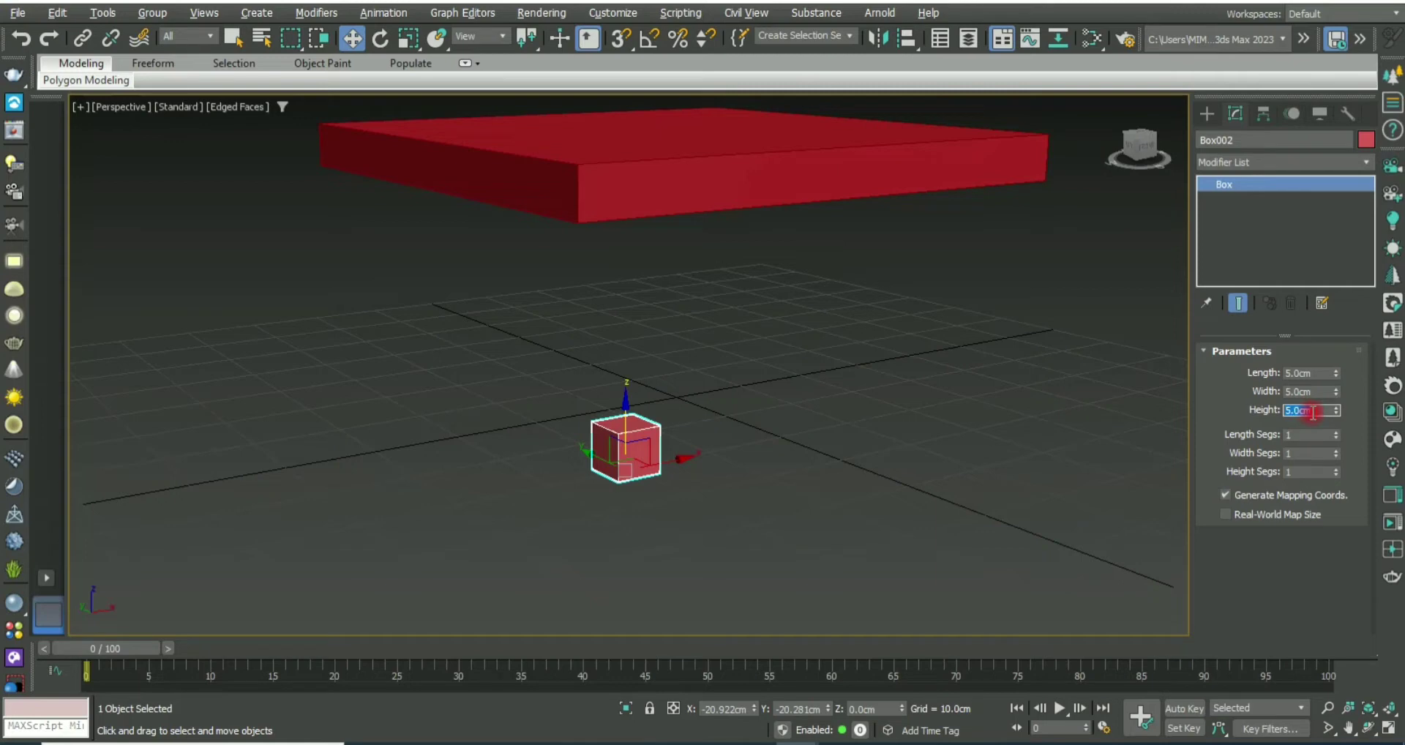
left_click(914, 524)
left_click(627, 454)
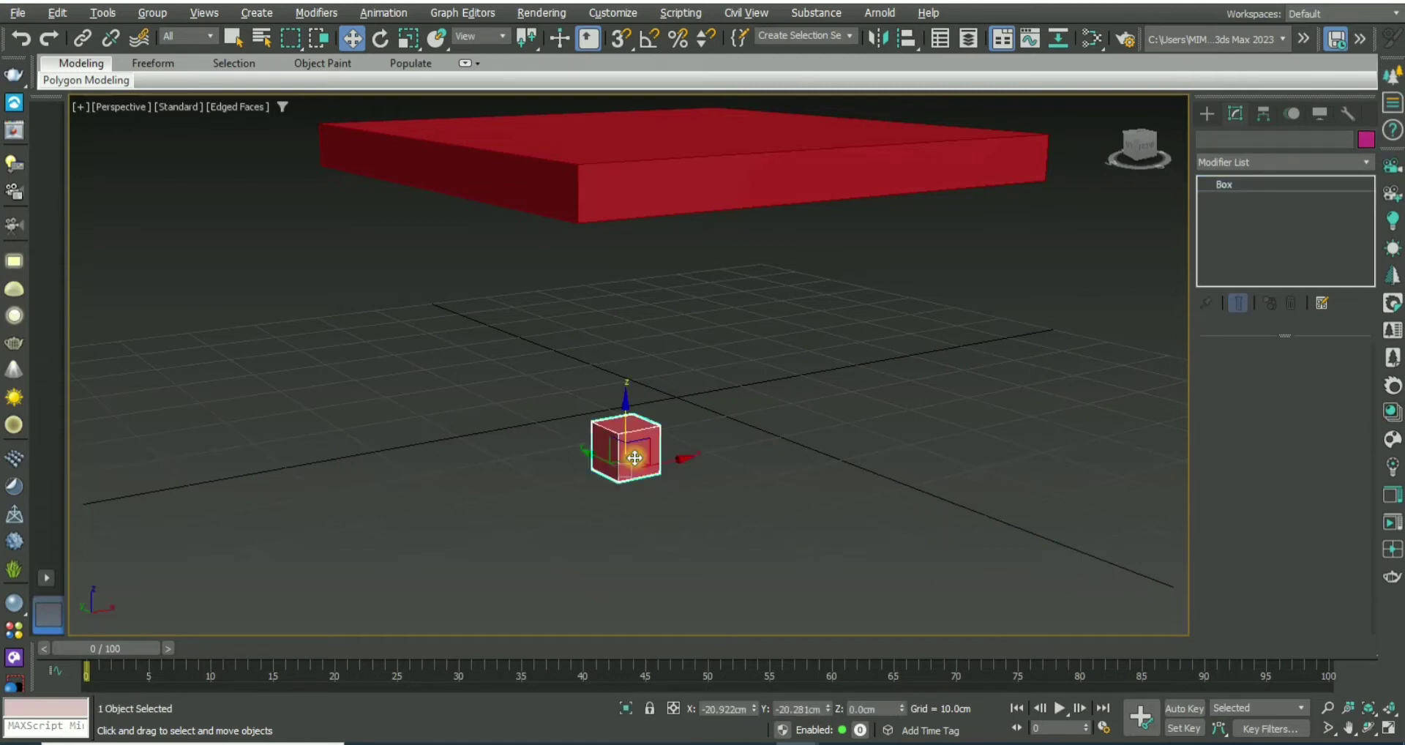
scroll(808, 468, "up", 3)
Step: Maximize the Top view and frame the cube
key("alt+w")
middle_click(488, 305)
key("alt+w")
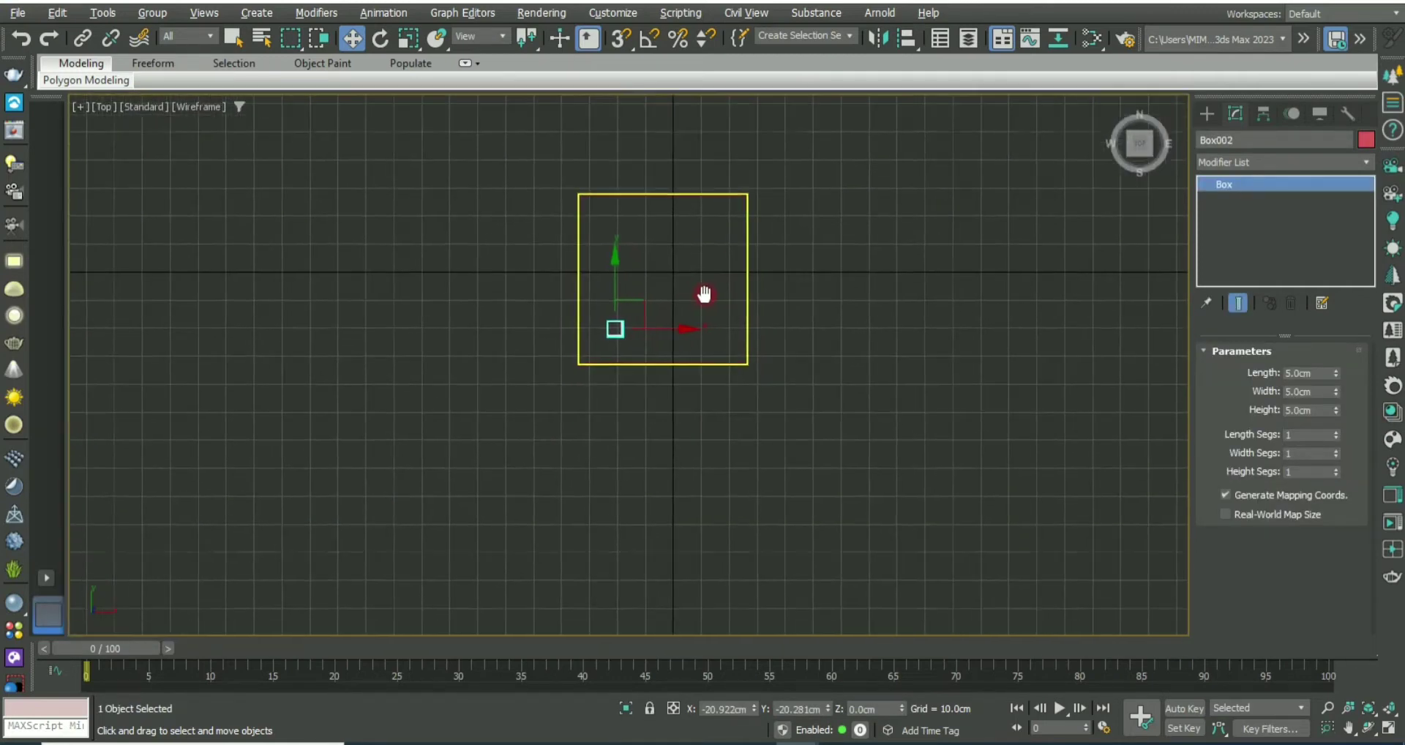
scroll(635, 394, "up", 2)
mouse_move(635, 393)
middle_mouse_down()
mouse_move(655, 441)
mouse_move(574, 461)
middle_mouse_up()
scroll(654, 441, "up", 2)
scroll(615, 414, "down", 2)
scroll(574, 461, "up", 2)
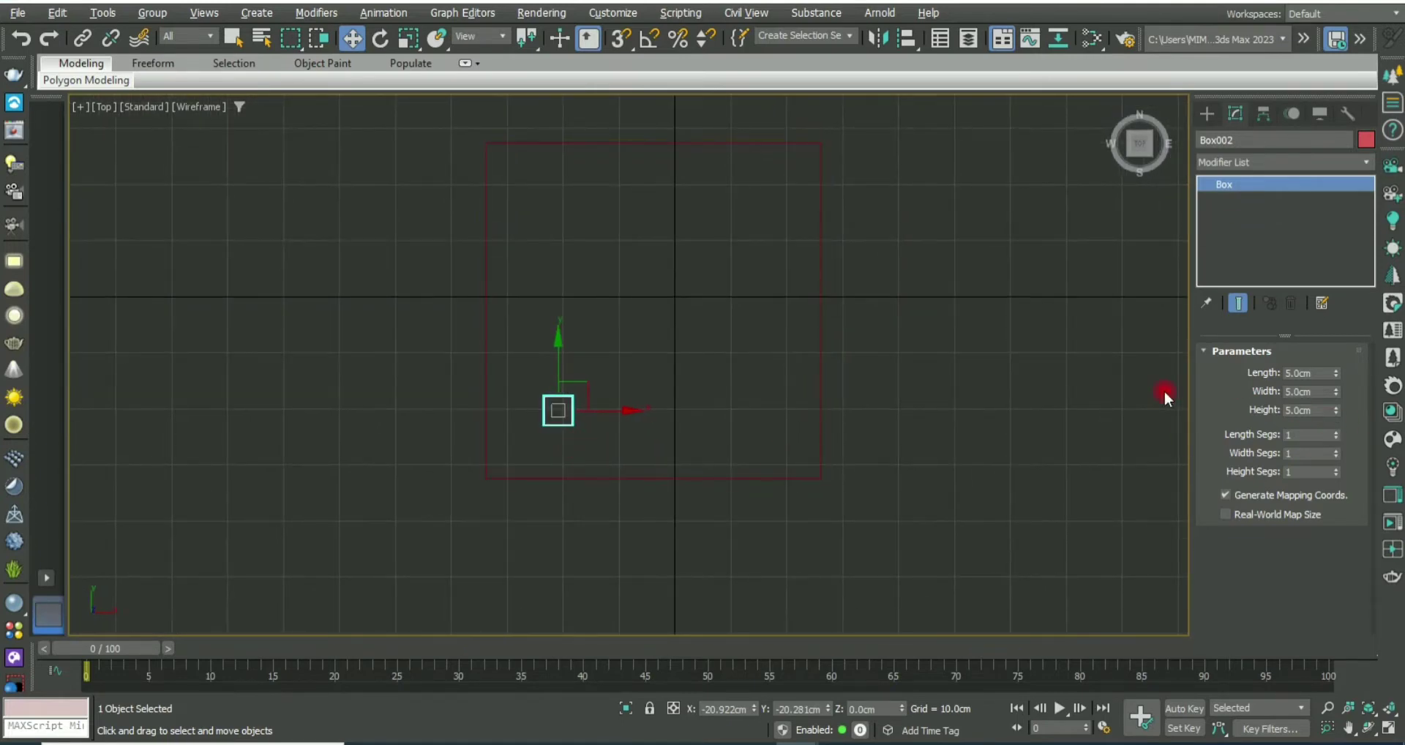
Step: Draw a rectangle spline to the right of the slab in the Top view
left_click(1209, 116)
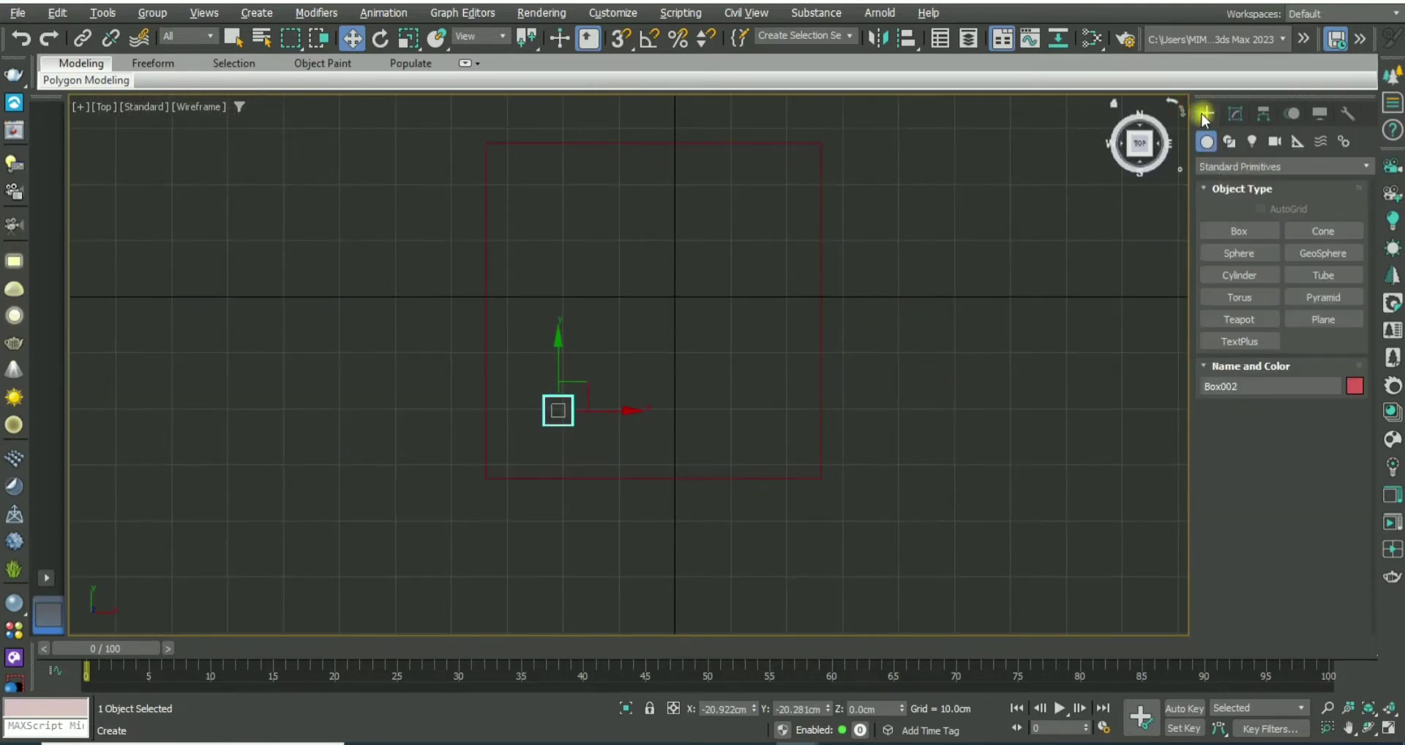
left_click(1229, 142)
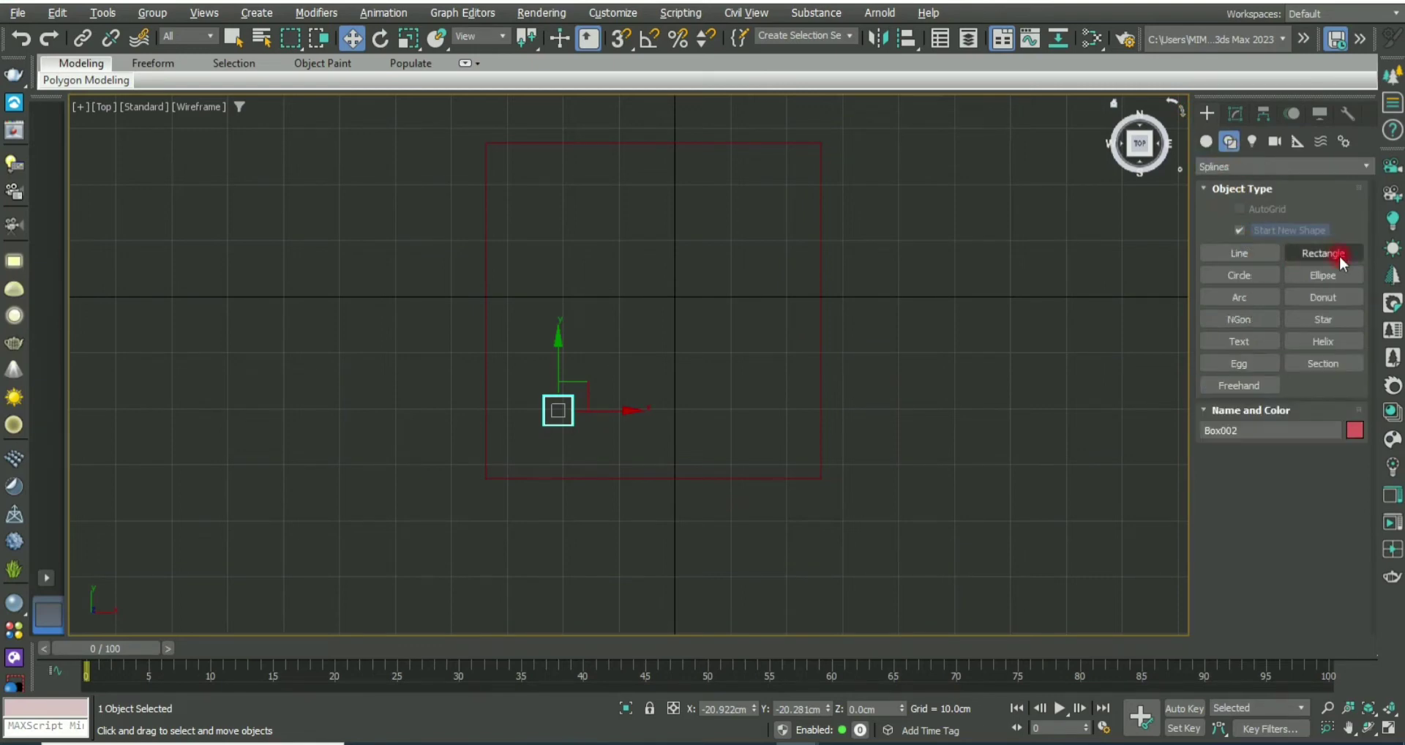
left_click(1324, 253)
scroll(514, 294, "down", 2)
left_click_drag(746, 227, 902, 379)
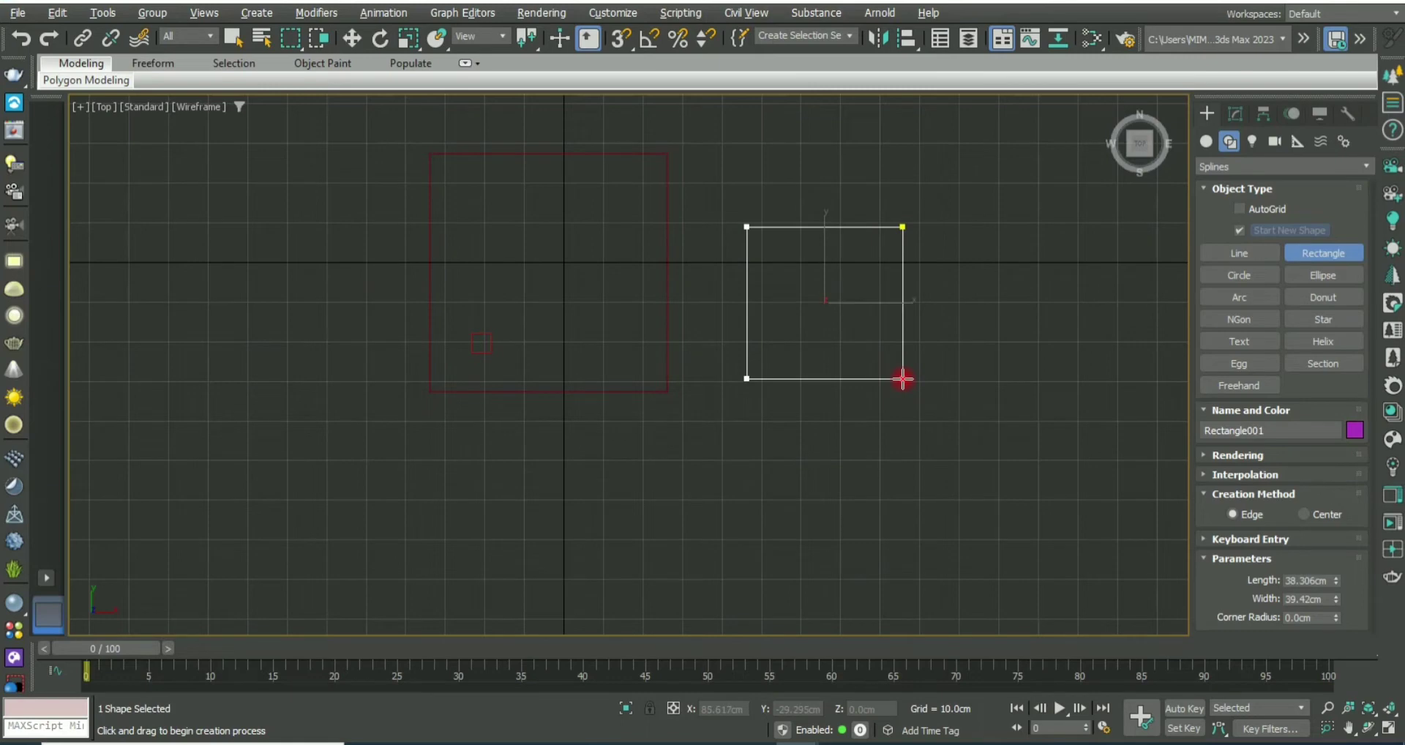
key("w")
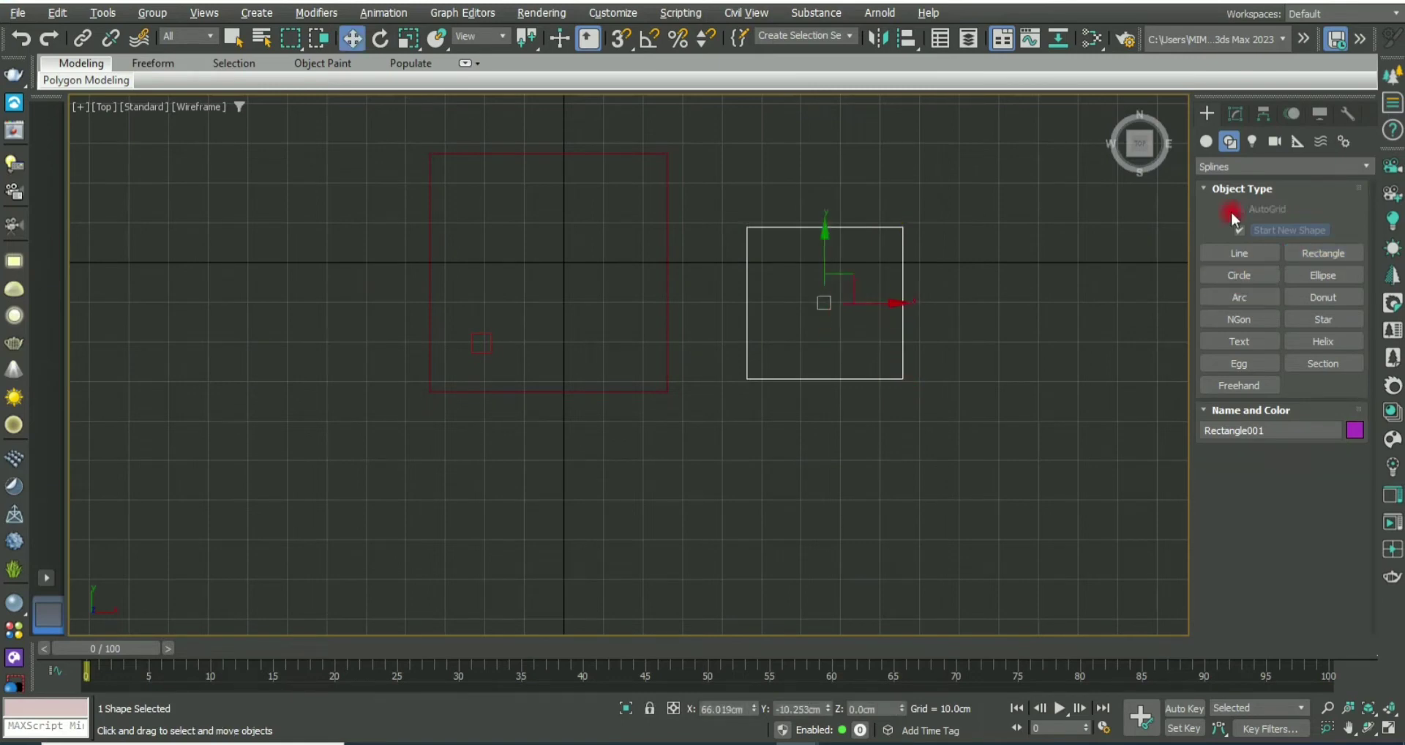
Step: Set the rectangle's Length and Width to 50 cm
left_click(1235, 112)
double_click(1317, 412)
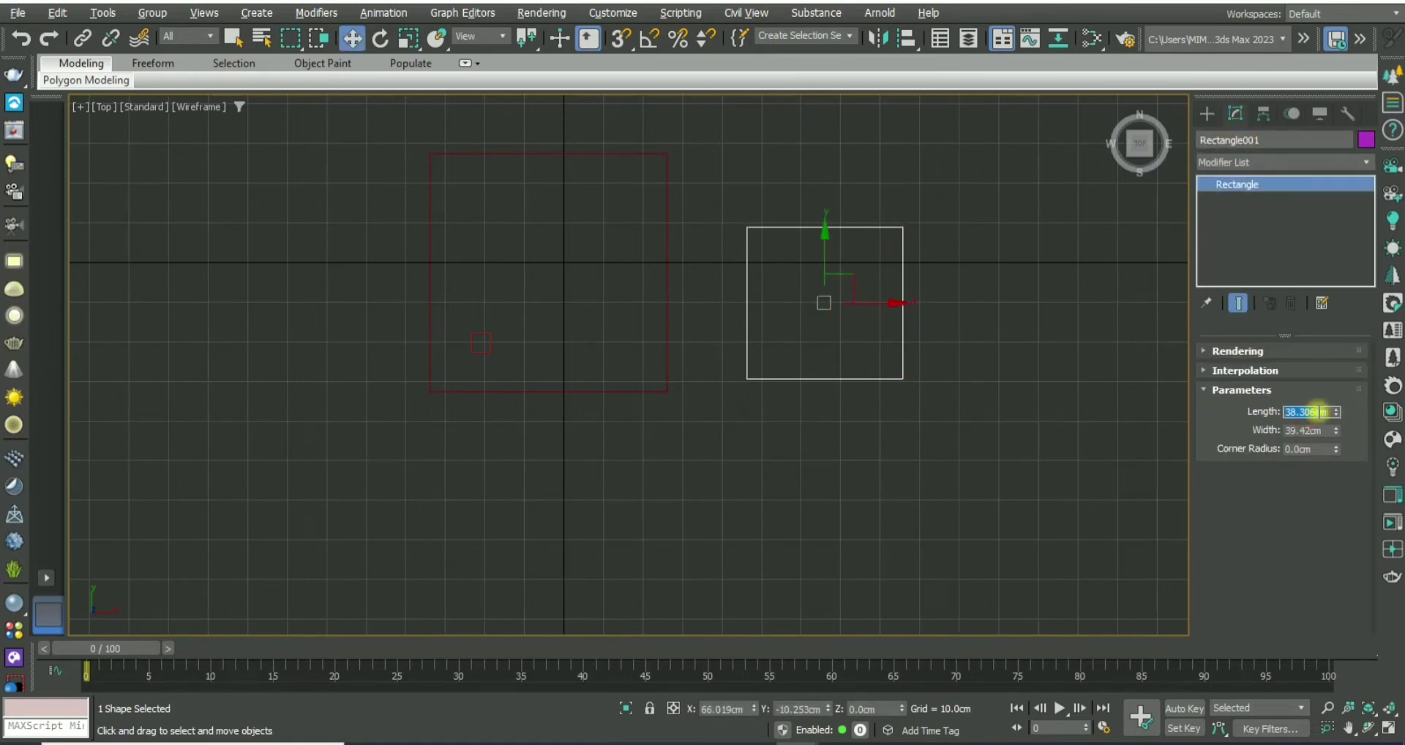
type("50")
key("Return")
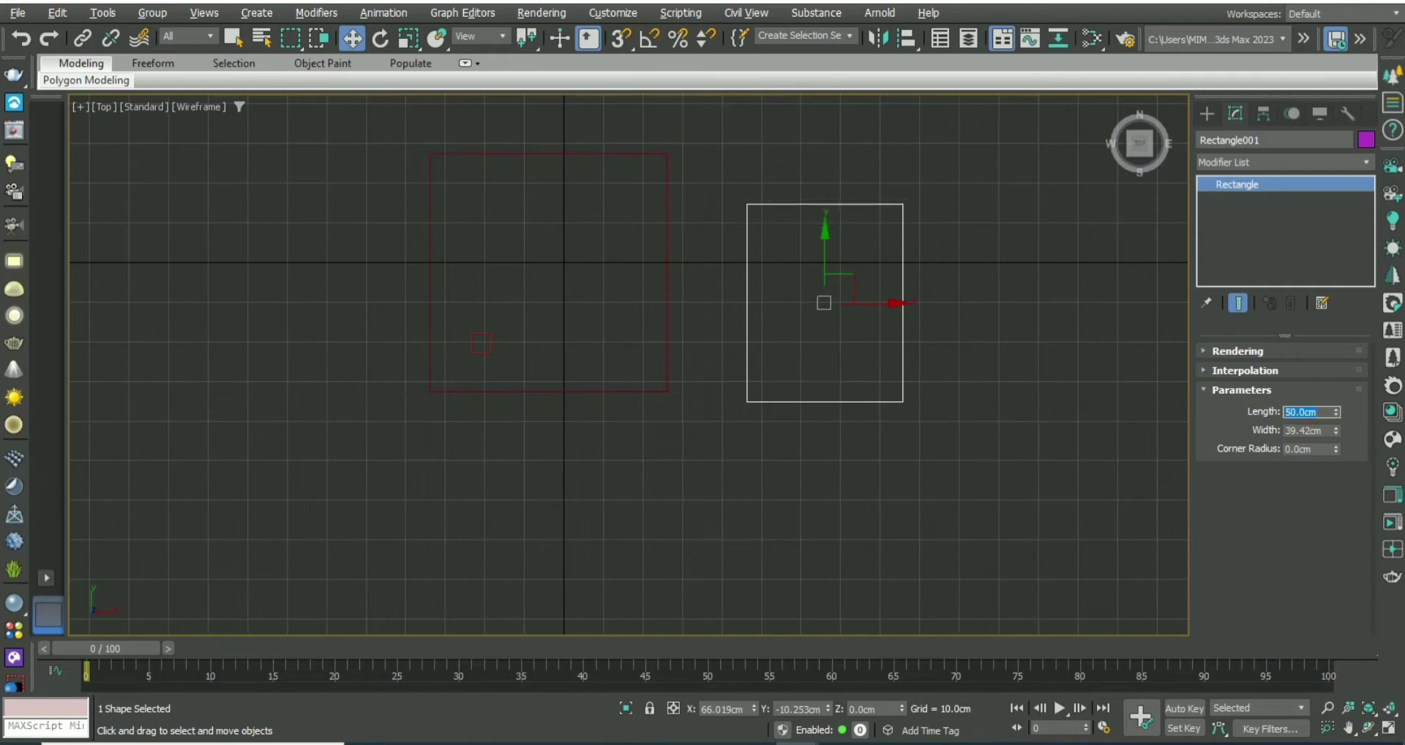
double_click(1317, 431)
type("50")
key("Return")
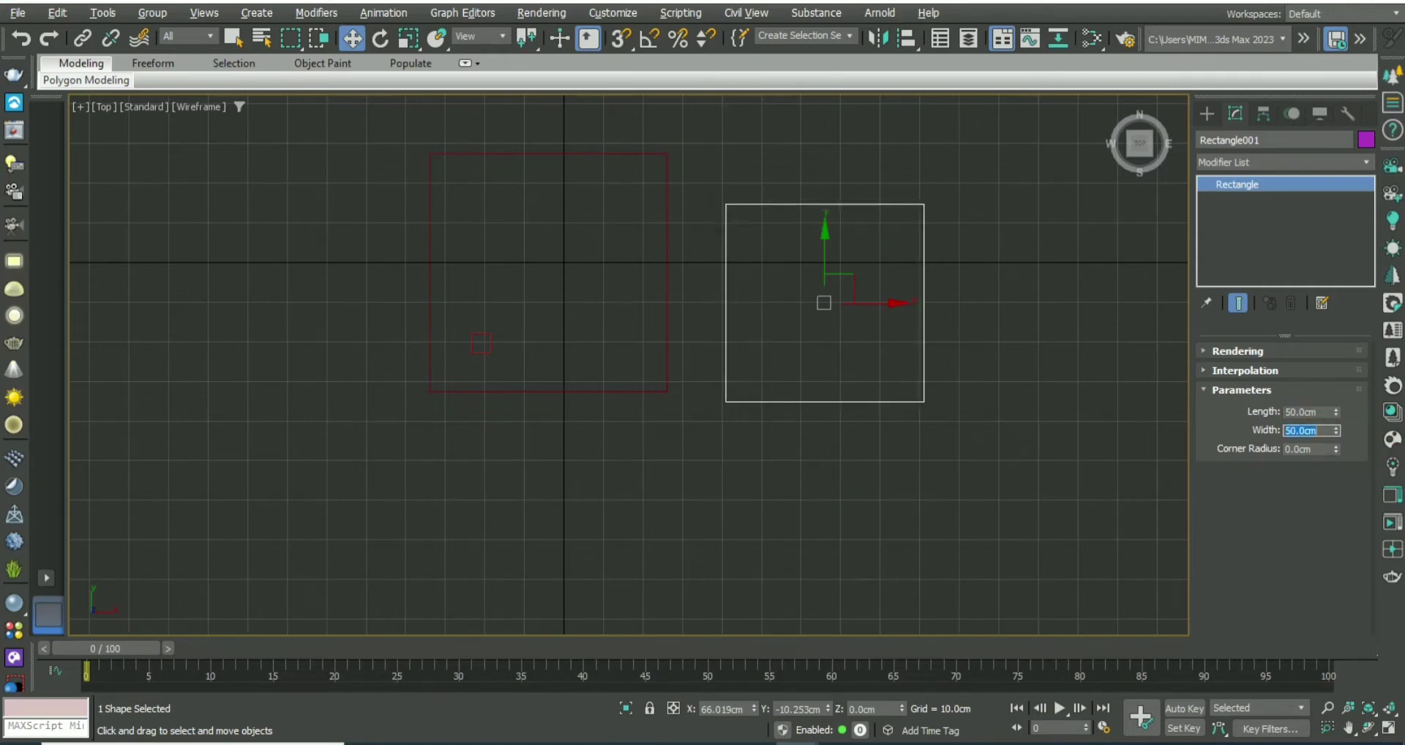
Step: Return to the full Perspective view and reselect the rectangle
left_click(1087, 506)
key("alt+w")
key("alt+w")
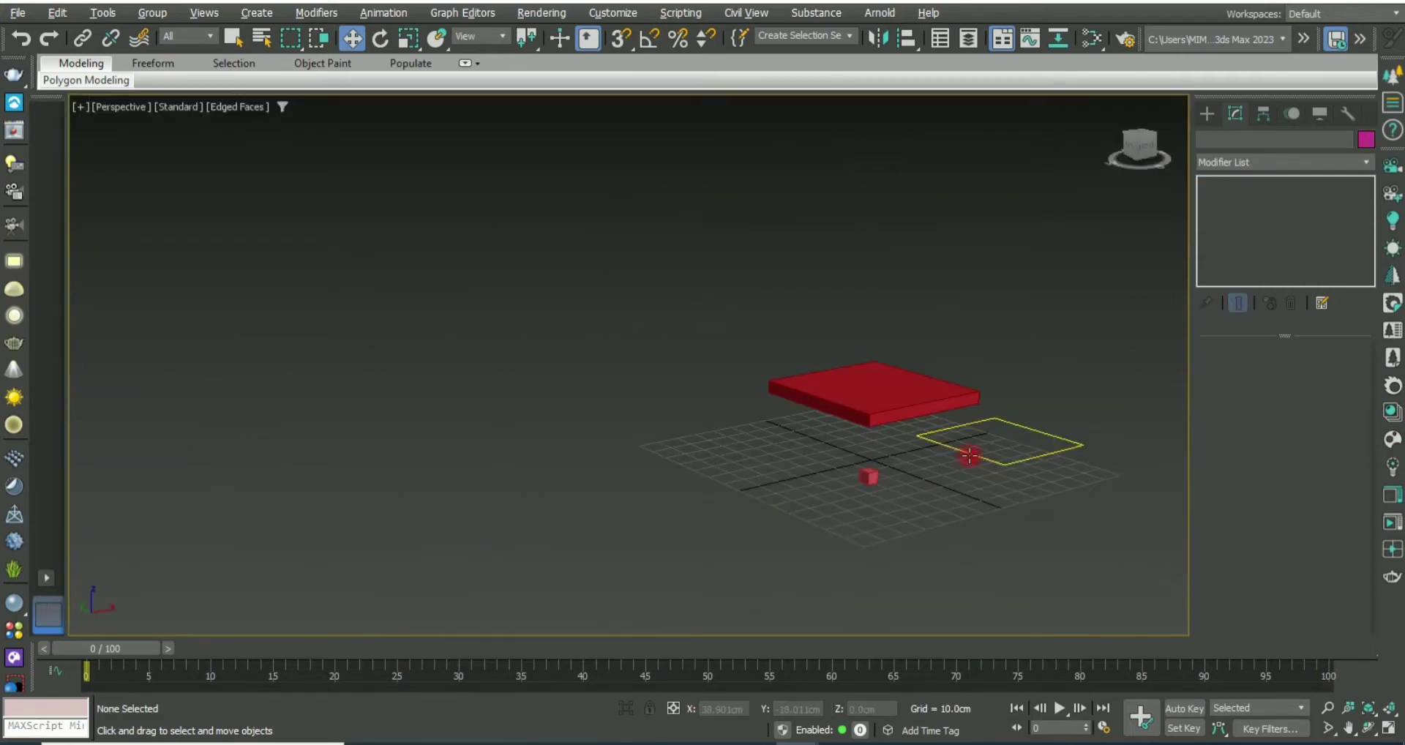
mouse_move(931, 440)
middle_mouse_down()
mouse_move(873, 506)
mouse_move(782, 382)
middle_mouse_up()
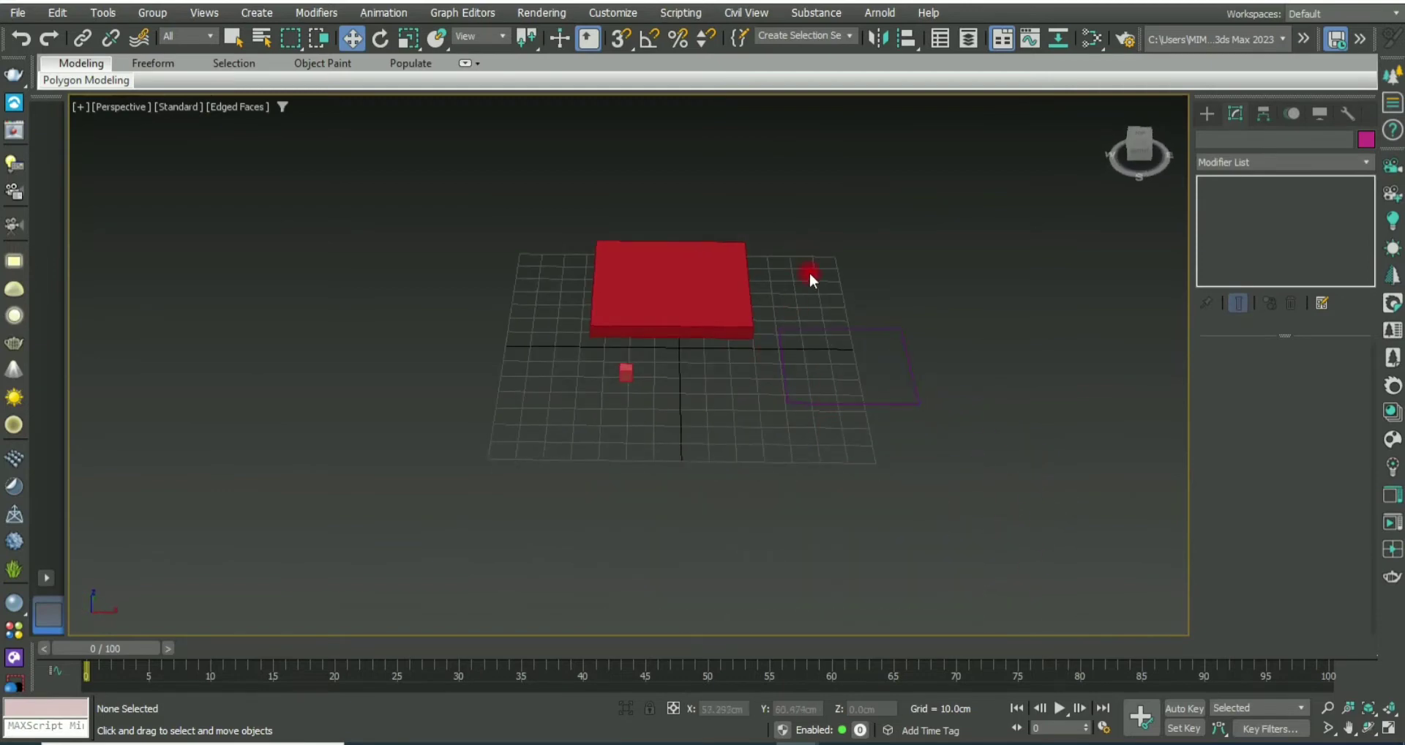
left_click_drag(838, 296, 858, 392)
scroll(859, 391, "up", 2)
scroll(846, 423, "up", 1)
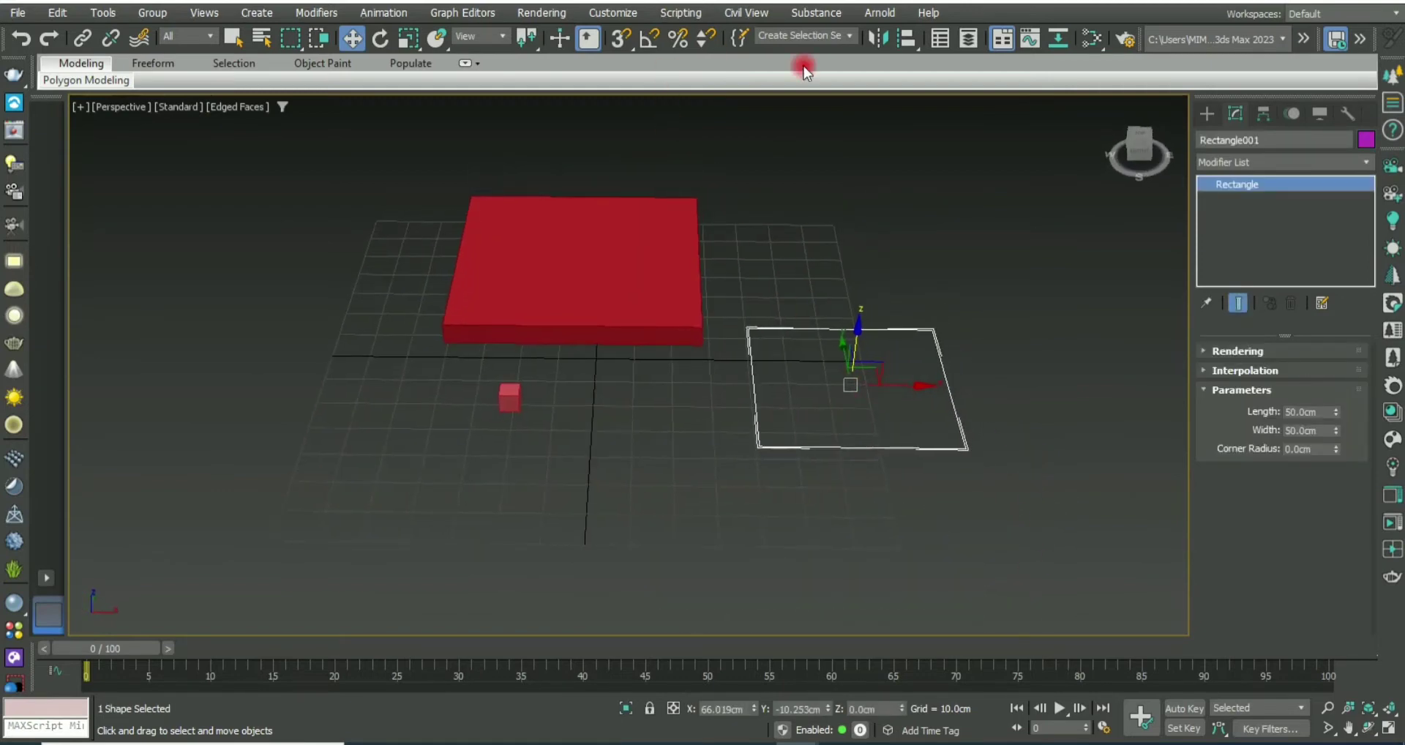
Step: Align the rectangle to the slab's centre on X, Y and Z
left_click(906, 38)
left_click(648, 281)
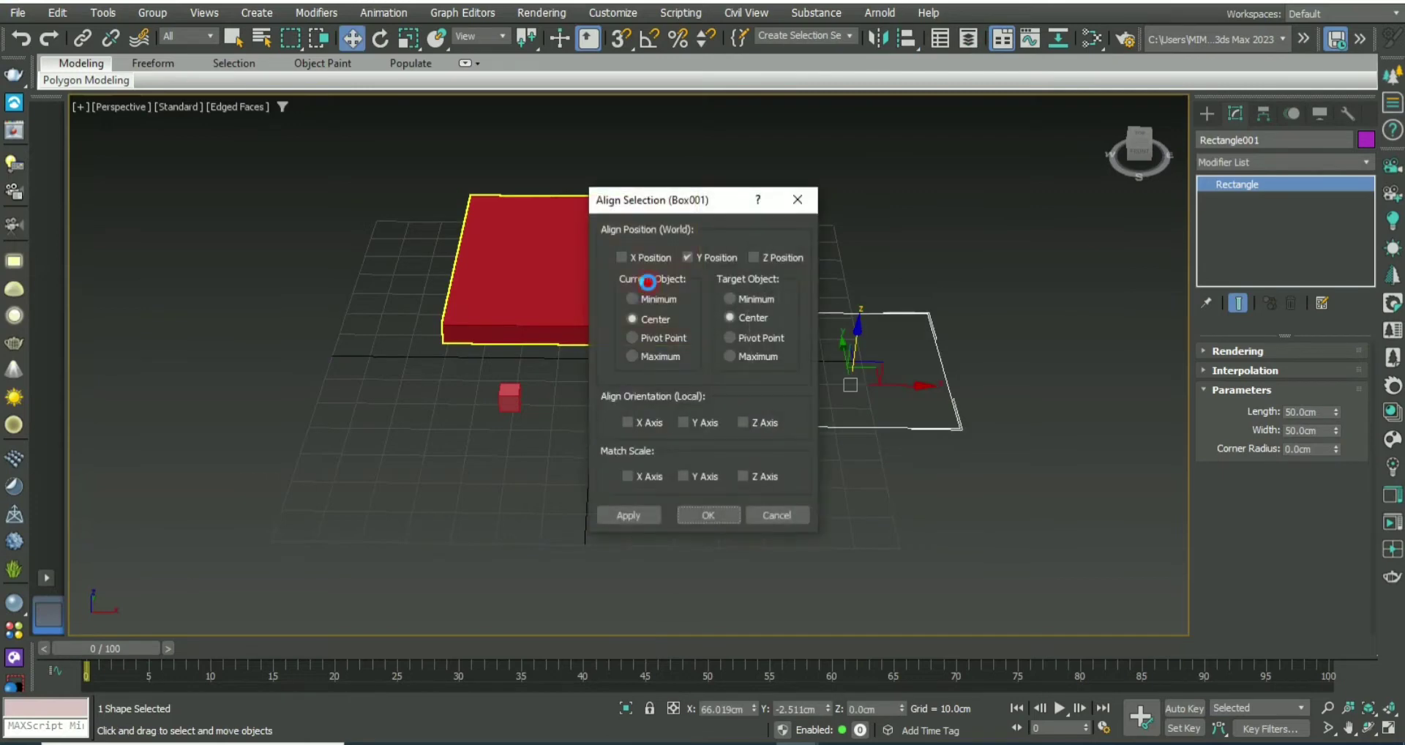
left_click_drag(702, 199, 974, 154)
left_click(893, 212)
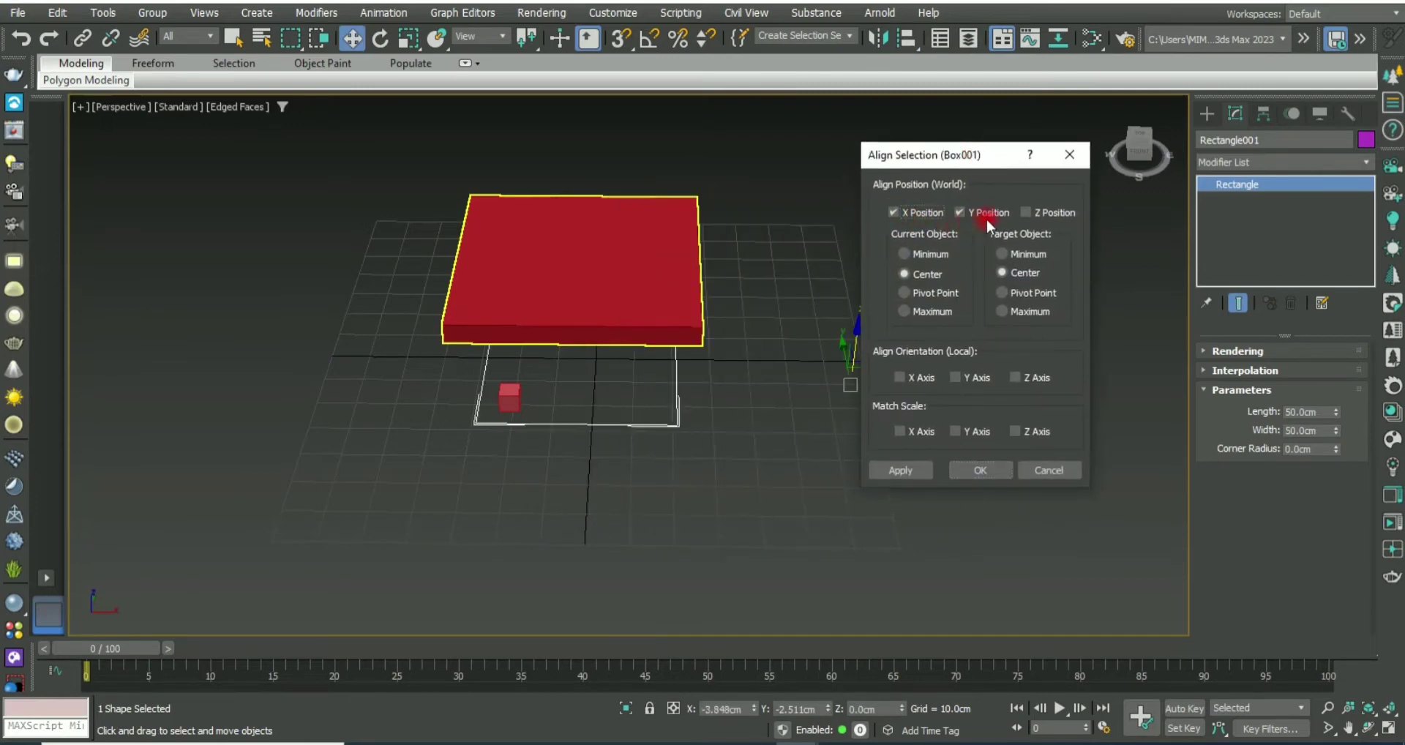
left_click(1027, 213)
left_click(980, 471)
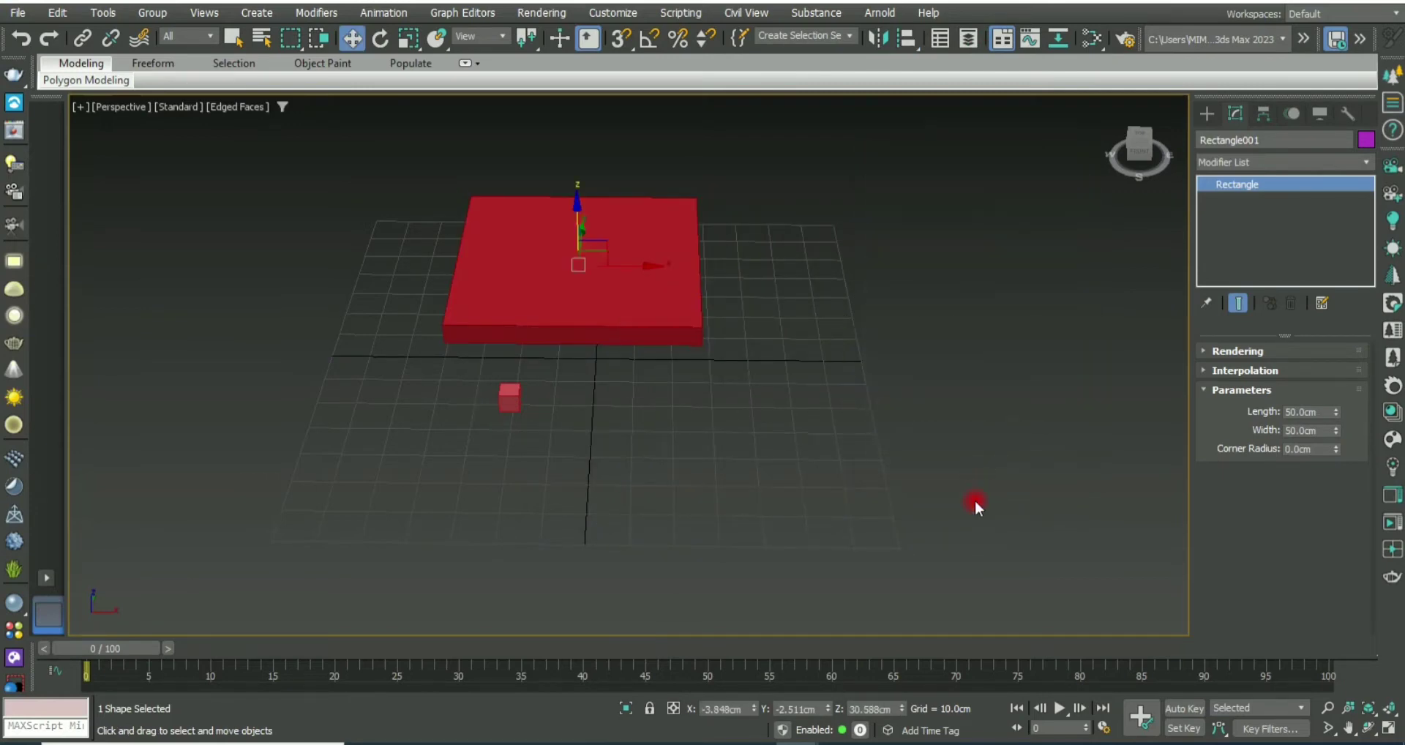
Step: In the maximized Top view, set the rectangle's Length and Width to 55 cm
key("alt+w")
middle_click(376, 243)
key("alt+w")
scroll(502, 326, "up", 2)
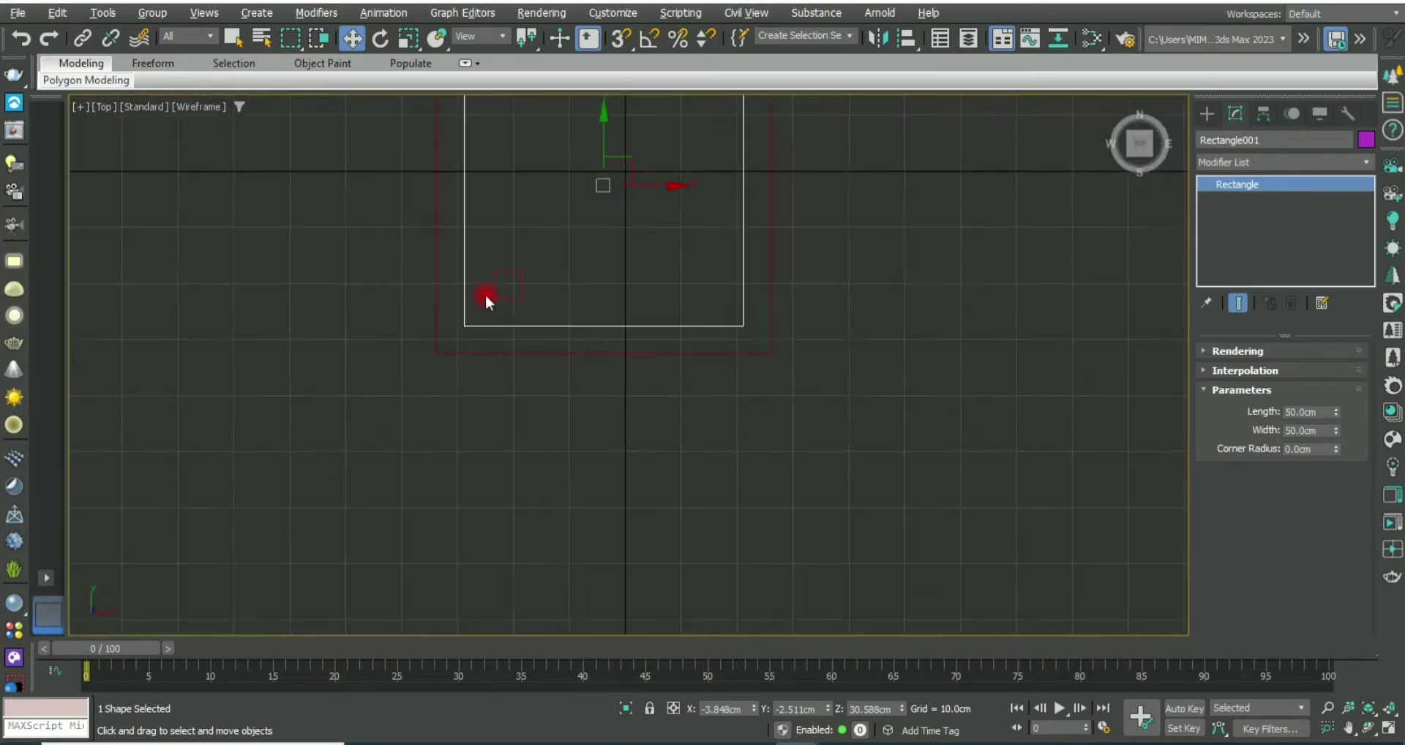
middle_click_drag(485, 294, 504, 353)
scroll(485, 375, "down", 2)
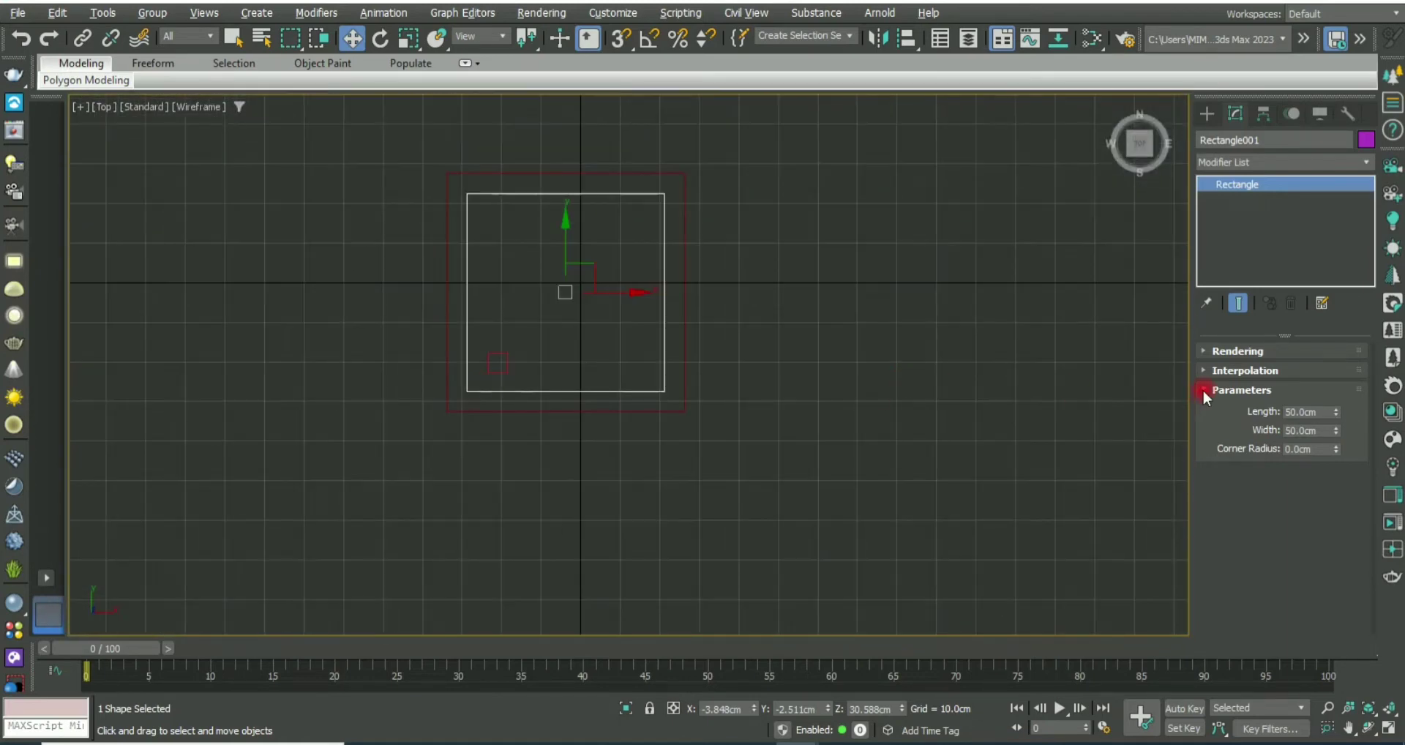
double_click(1309, 411)
type("5")
key("Return")
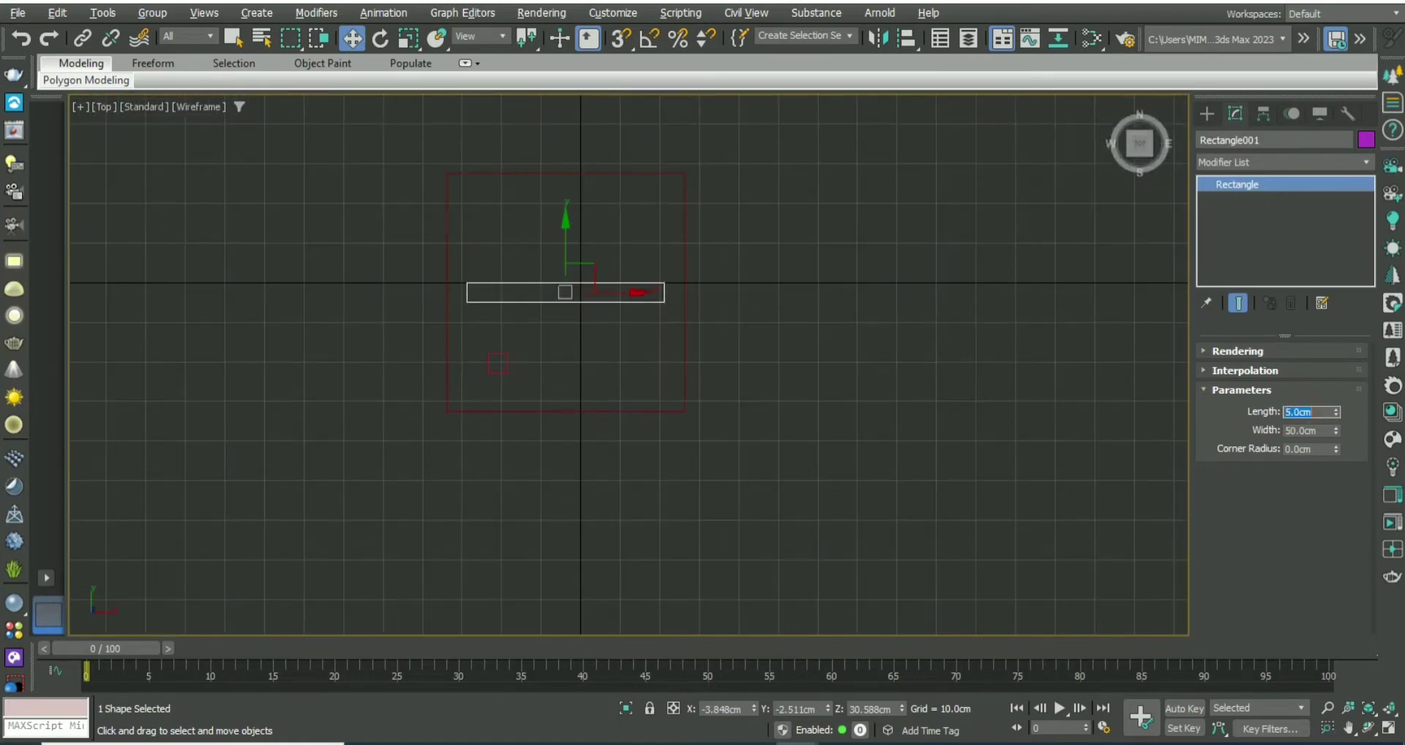
type("55")
key("Return")
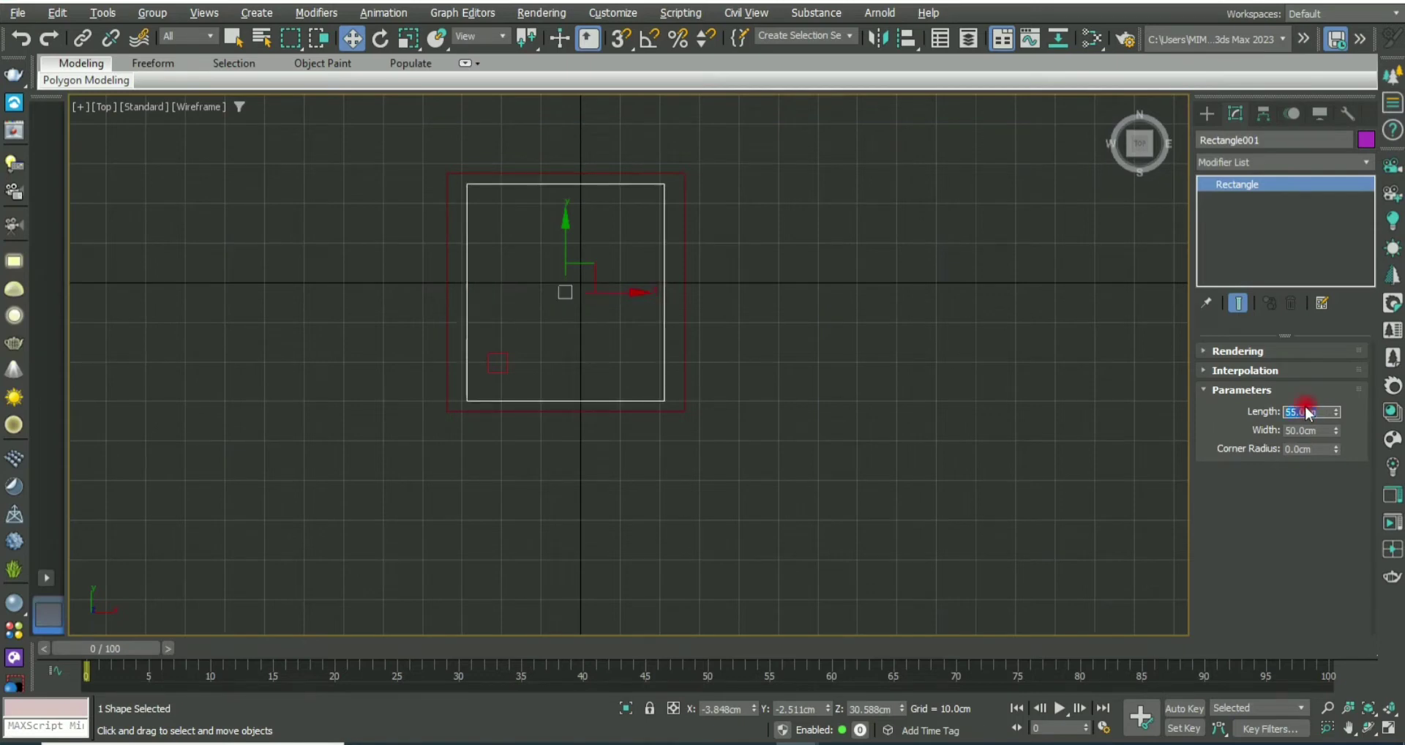
double_click(1316, 431)
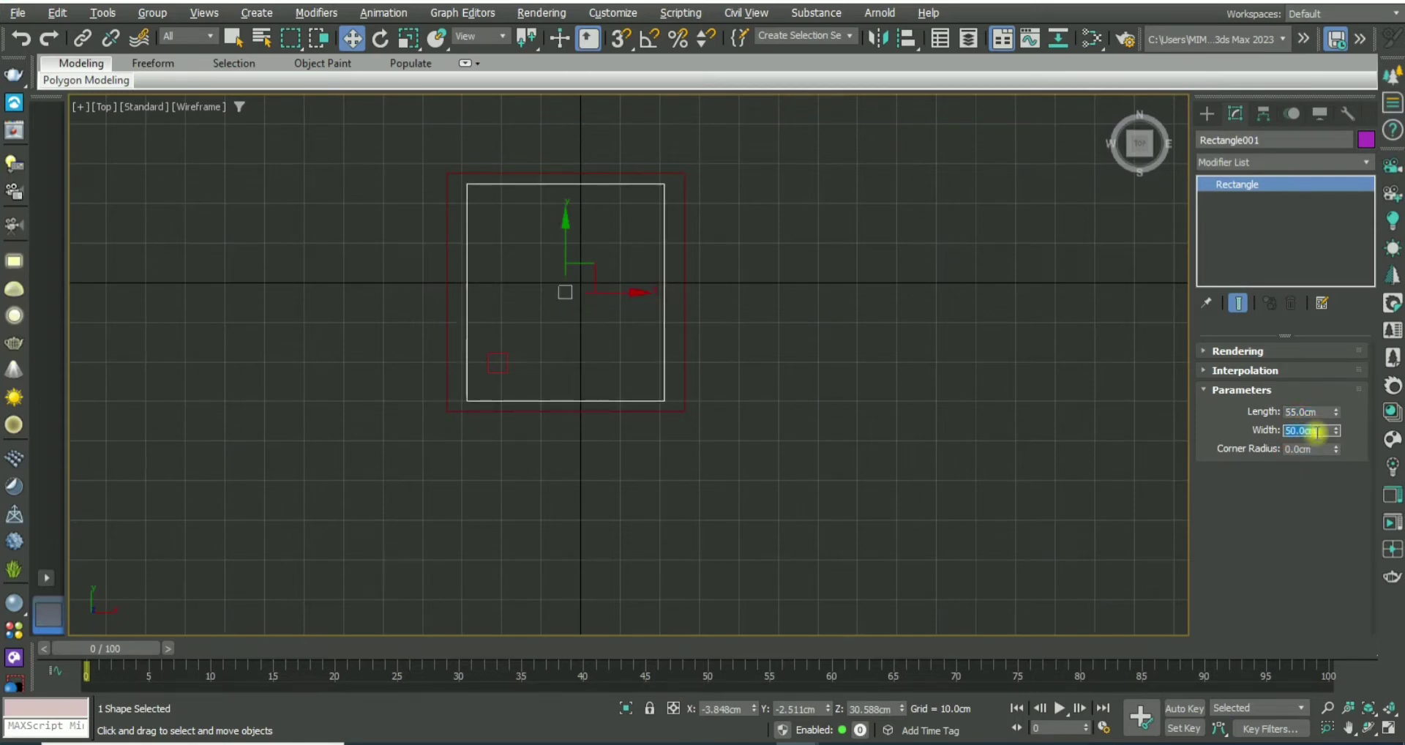
type("5")
key("Return")
key("Return")
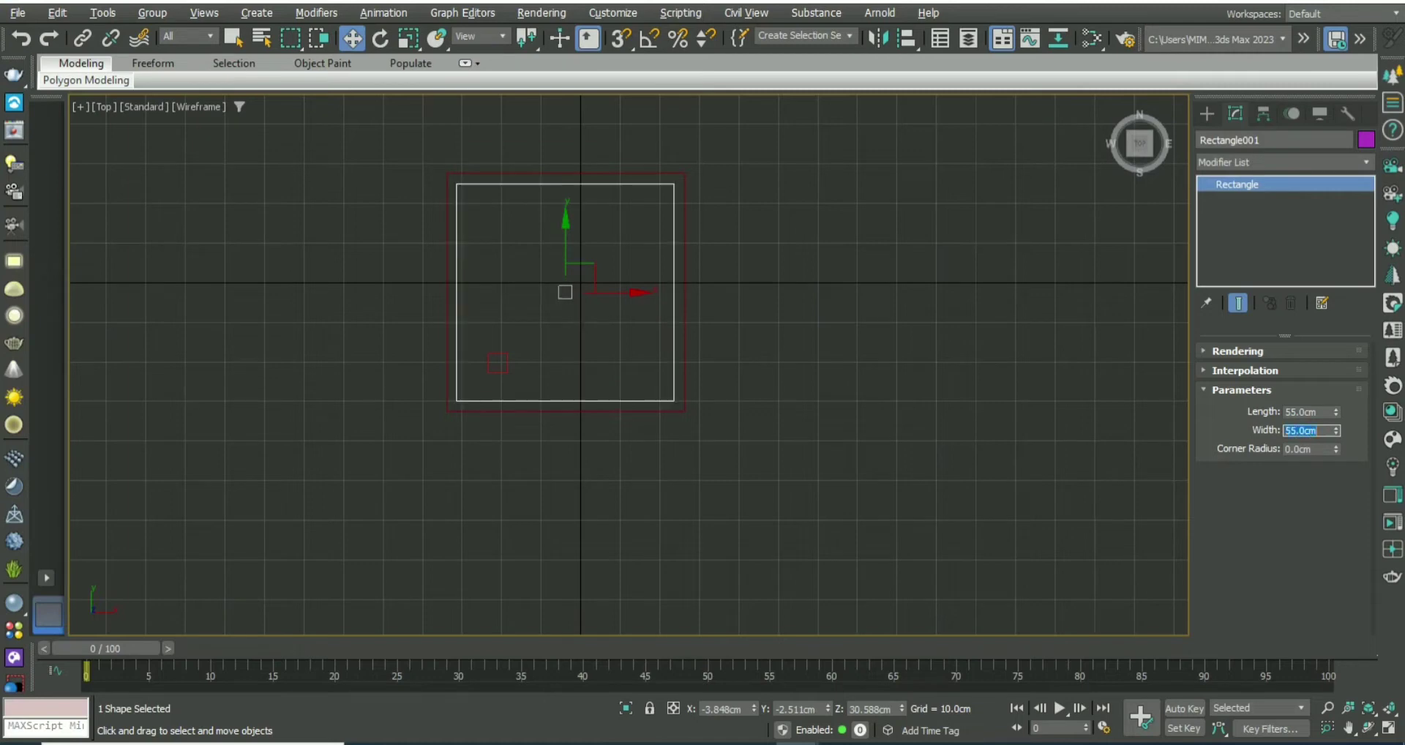
Step: Back in Perspective, orbit around the slab's underside and select the red slab
scroll(546, 266, "up", 3)
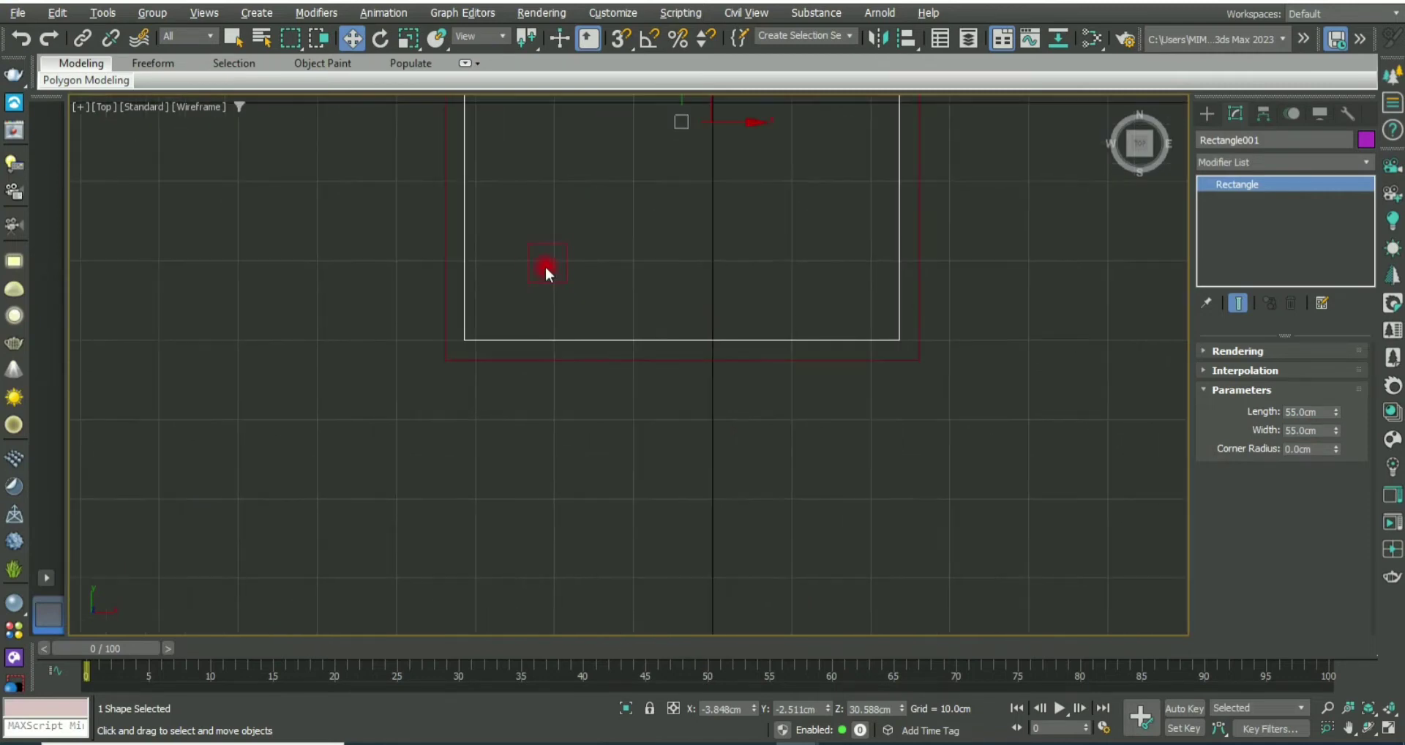
left_click(566, 281)
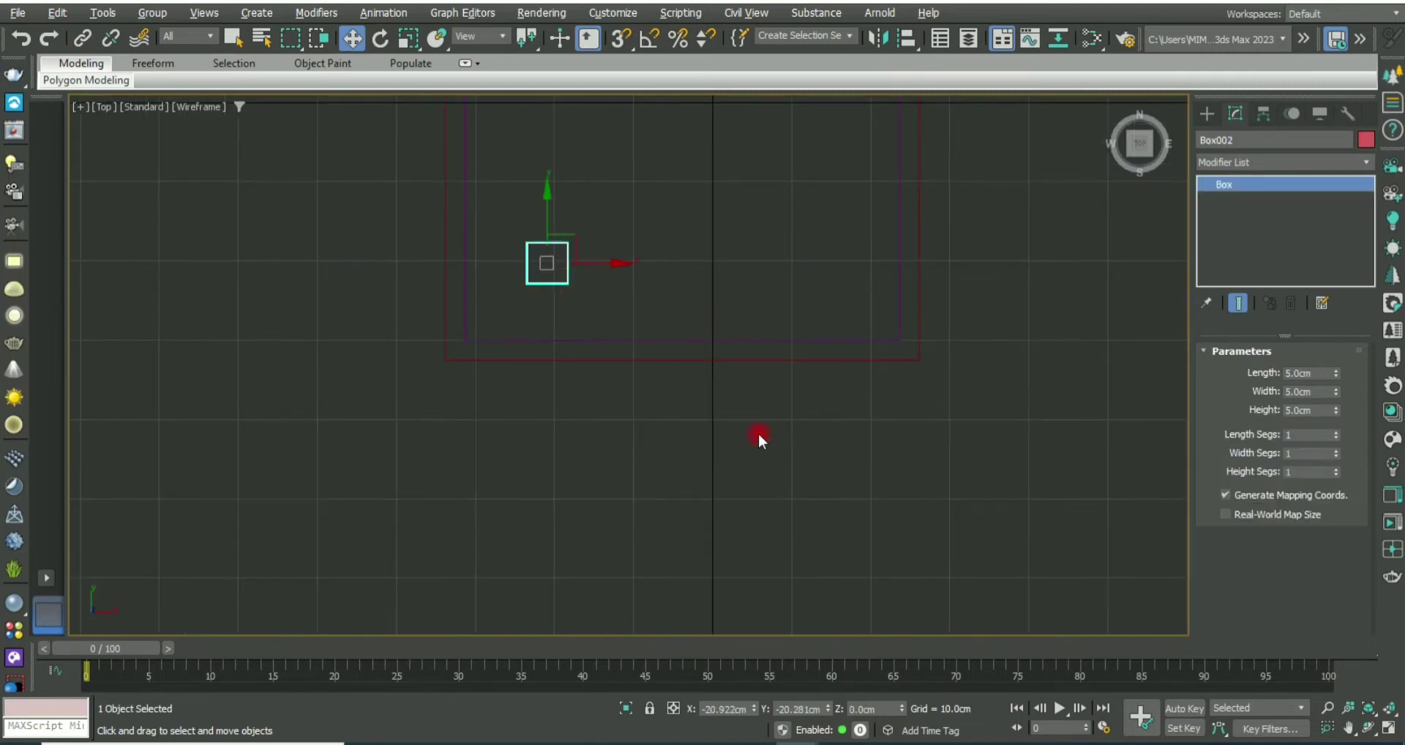
key("alt+w")
key("alt+w")
scroll(534, 397, "up", 4)
middle_click_drag(534, 397, 560, 480, "alt")
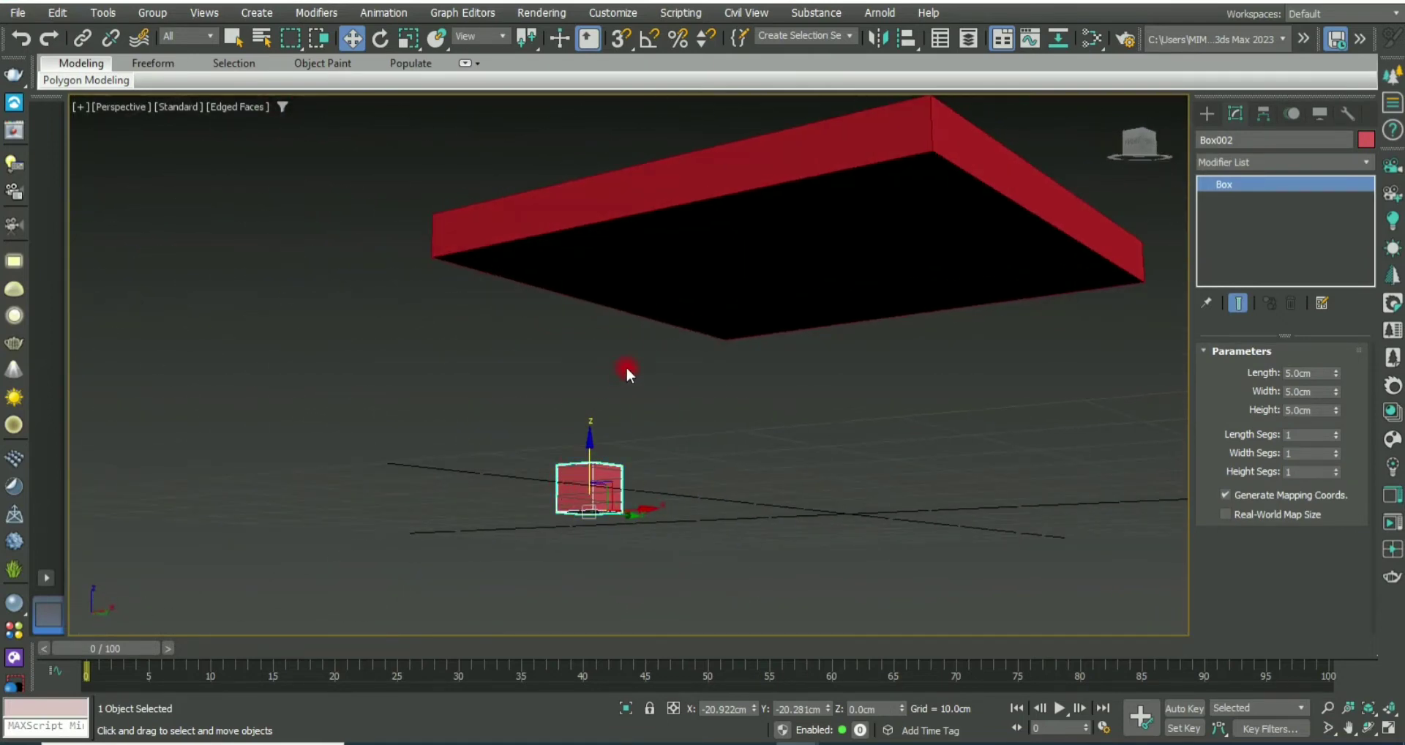
middle_click_drag(626, 369, 571, 329, "alt")
scroll(517, 365, "down", 4)
left_click(665, 282)
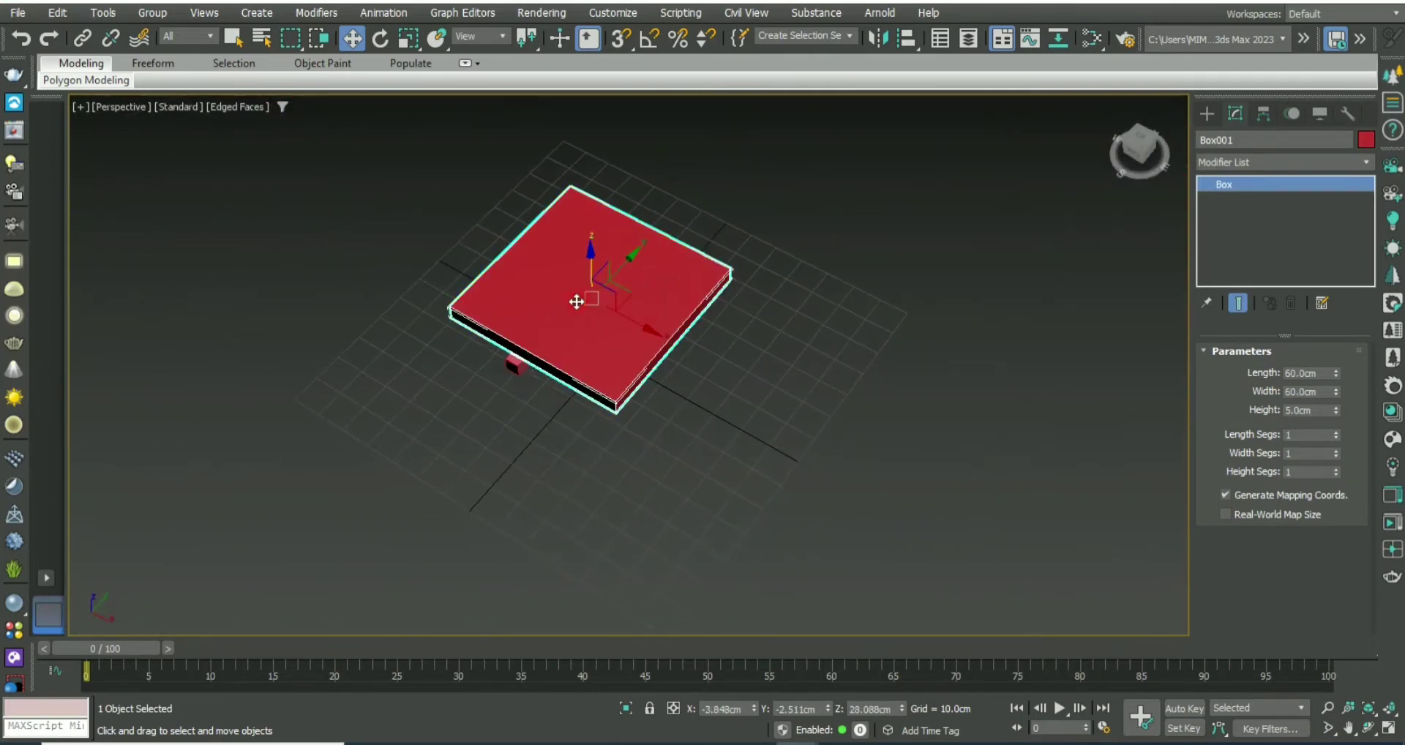
Step: Hide Box001 through the Scene Explorer, then select the cube Box002
left_click(103, 12)
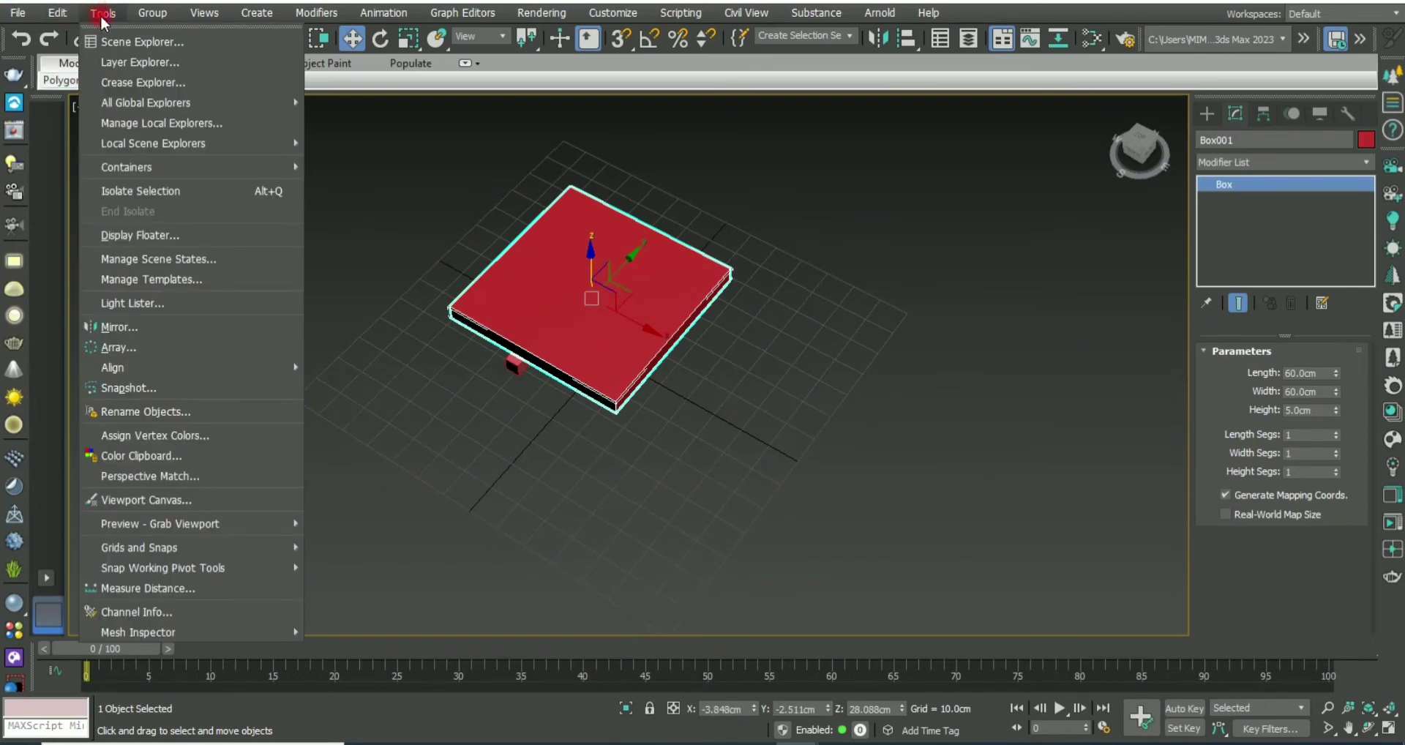
left_click(129, 45)
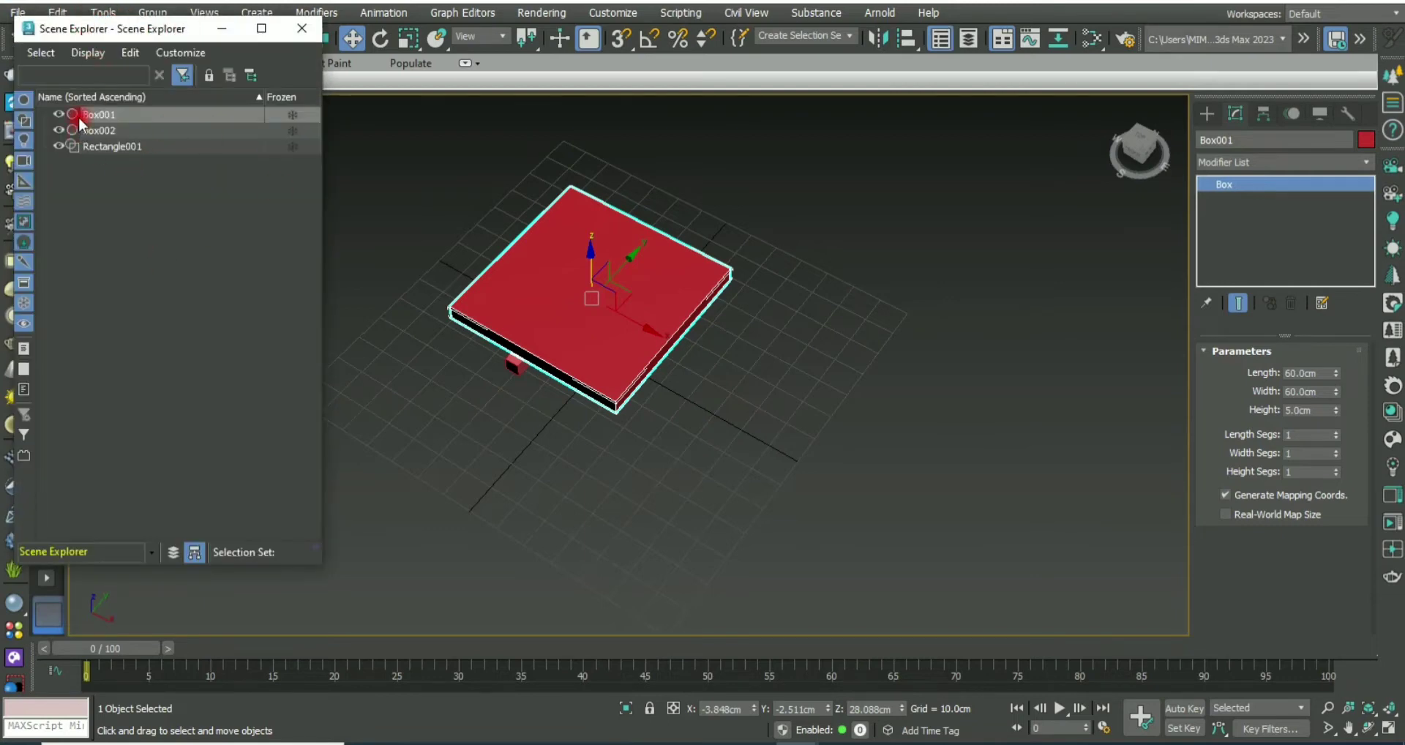
left_click(58, 115)
scroll(511, 381, "up", 3)
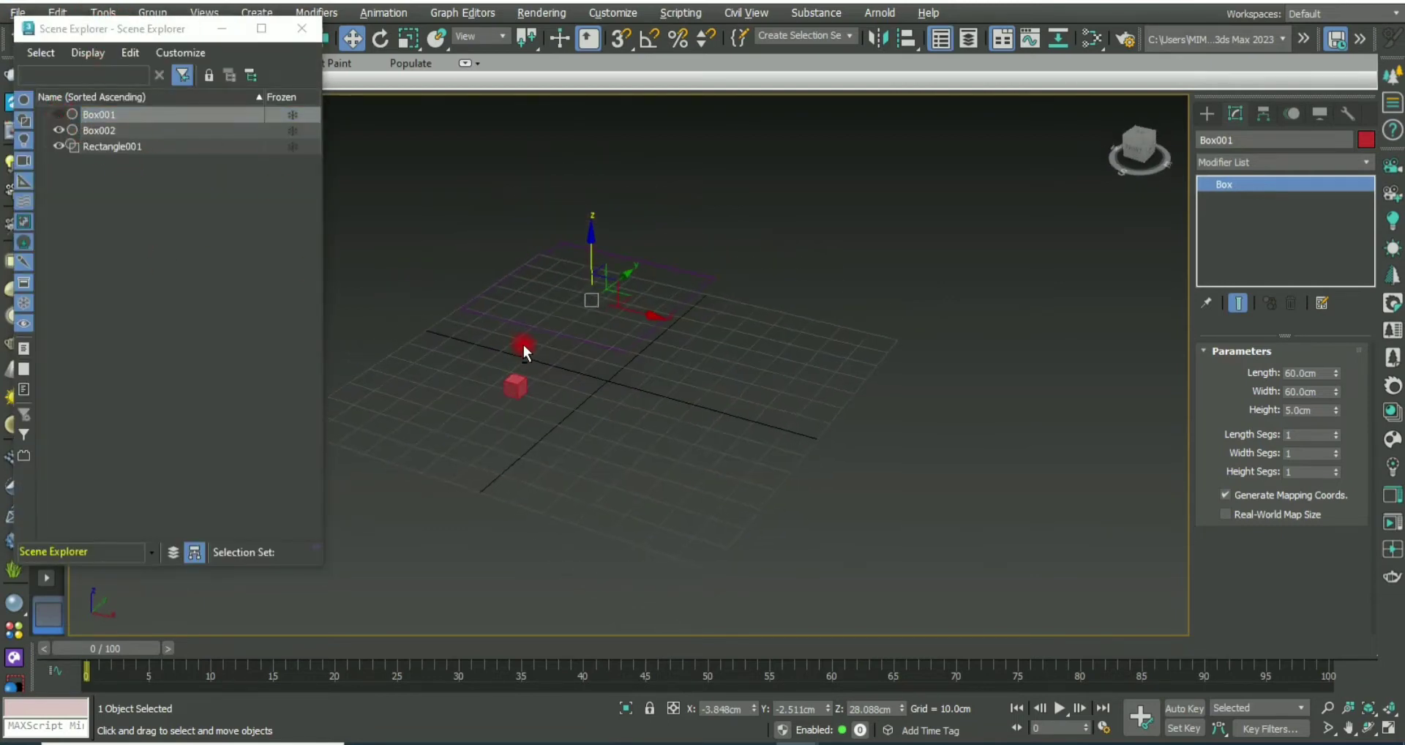
scroll(524, 388, "up", 3)
scroll(525, 392, "down", 2)
left_click(617, 406)
mouse_move(527, 304)
middle_mouse_down("alt")
mouse_move(638, 345)
mouse_move(351, 117)
middle_mouse_up("alt")
Step: Enable 3D snap and snap the 5 cm cube under a rectangle corner
left_click(221, 28)
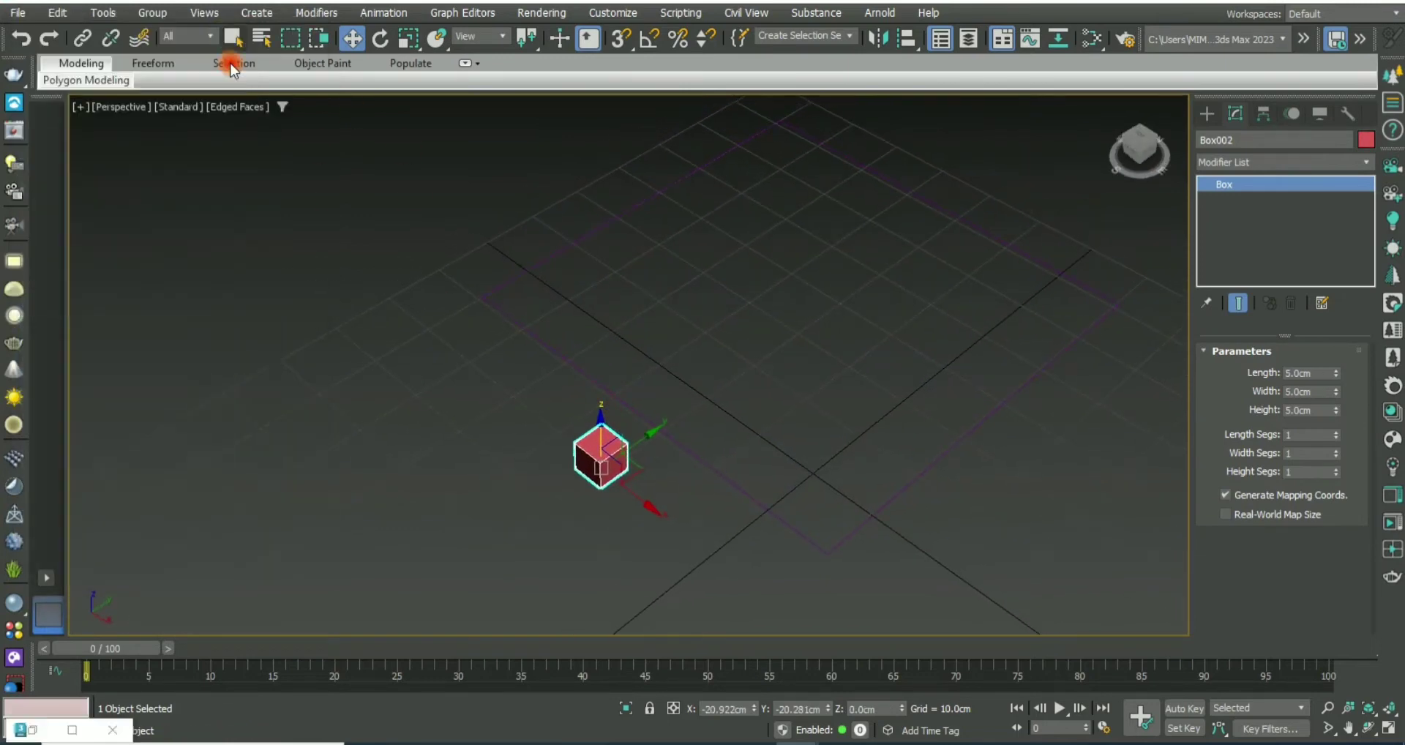
left_click(621, 39)
right_click(621, 39)
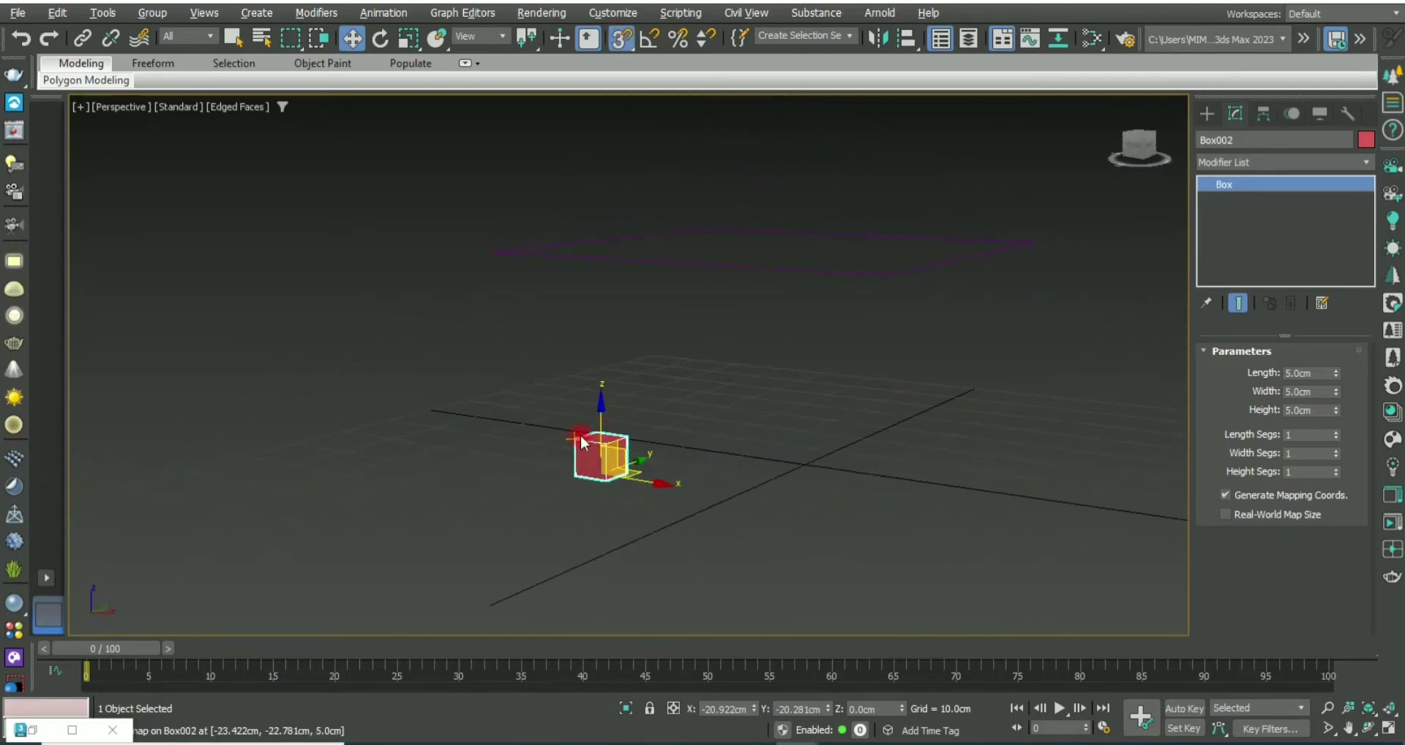
left_click_drag(574, 438, 507, 263)
middle_click_drag(542, 293, 527, 482, "alt")
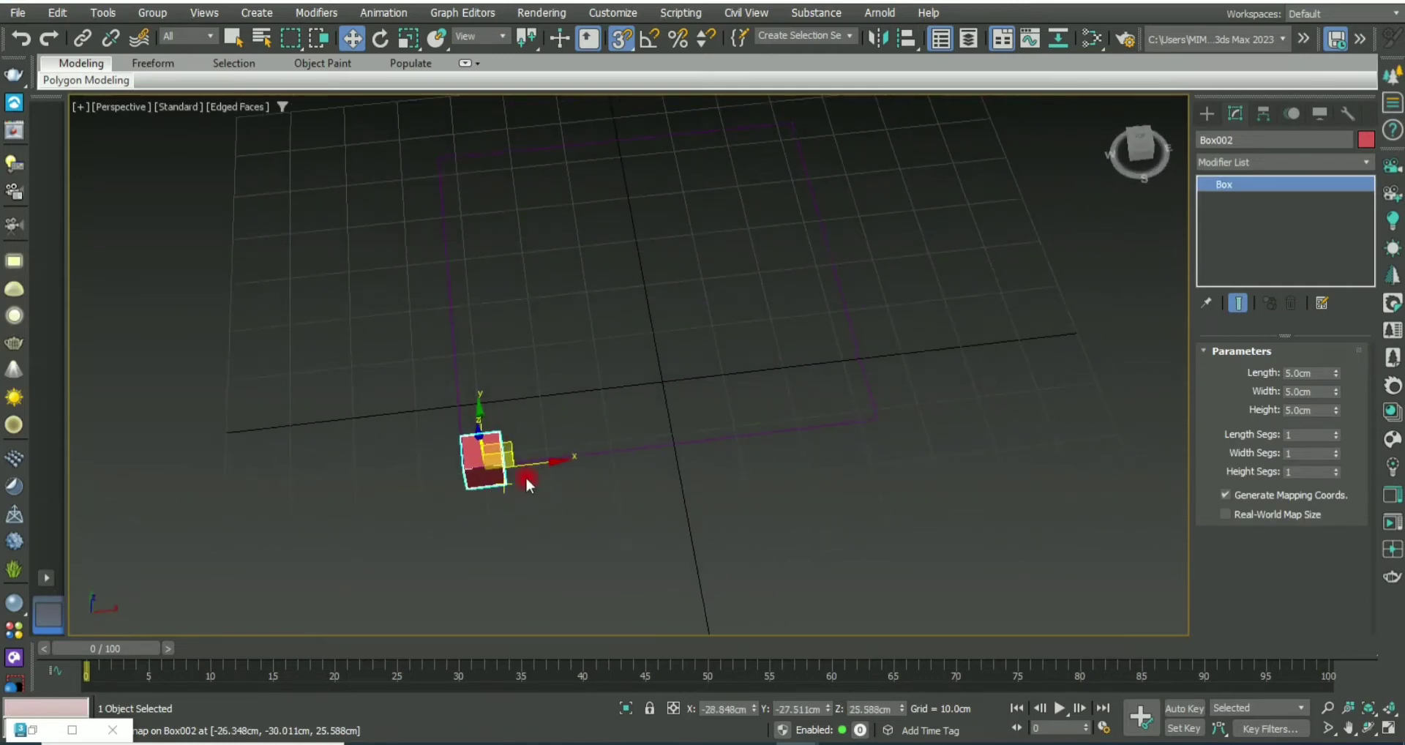
key("alt+w")
left_click(376, 226)
key("alt+w")
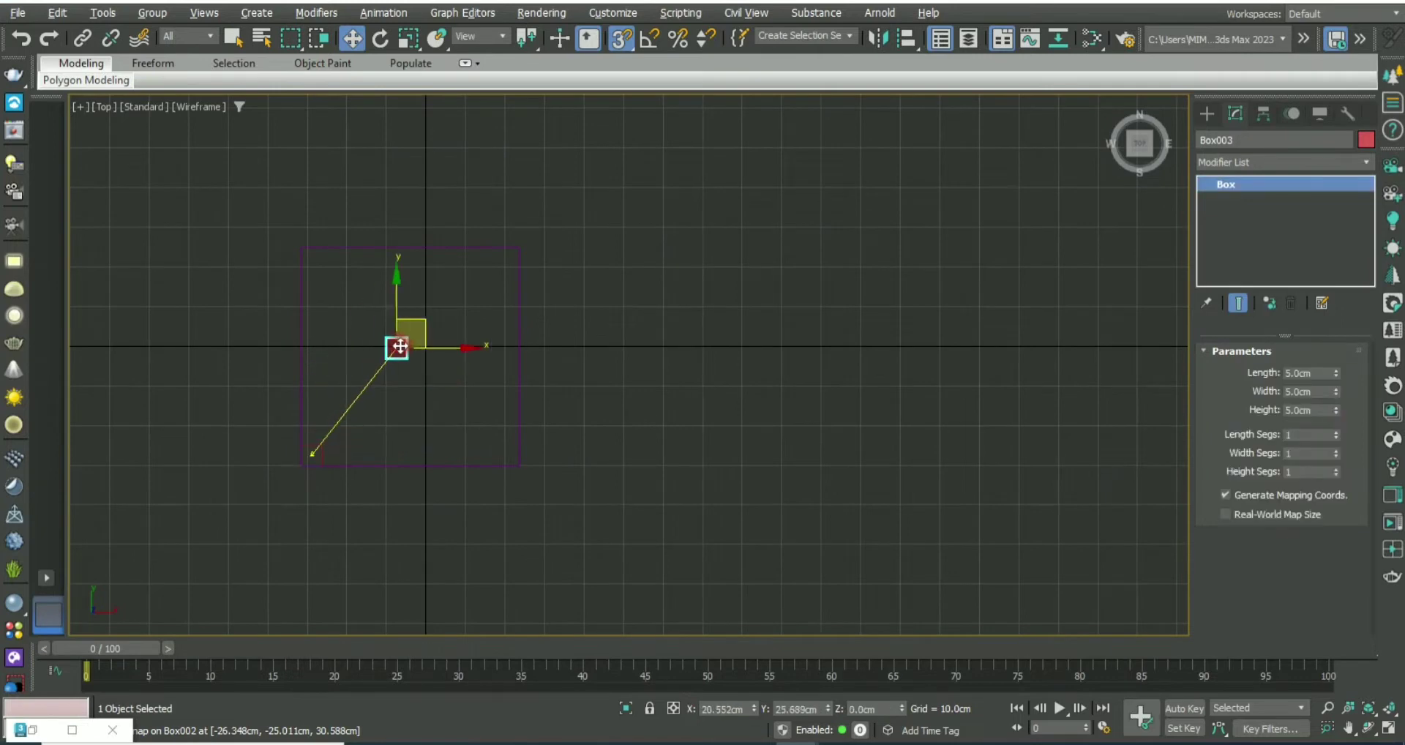
Step: Clone the 5 cm cube as an instance and snap it onto the rectangle's opposite corner
left_click_drag(322, 447, 472, 329, "shift")
left_click(637, 335)
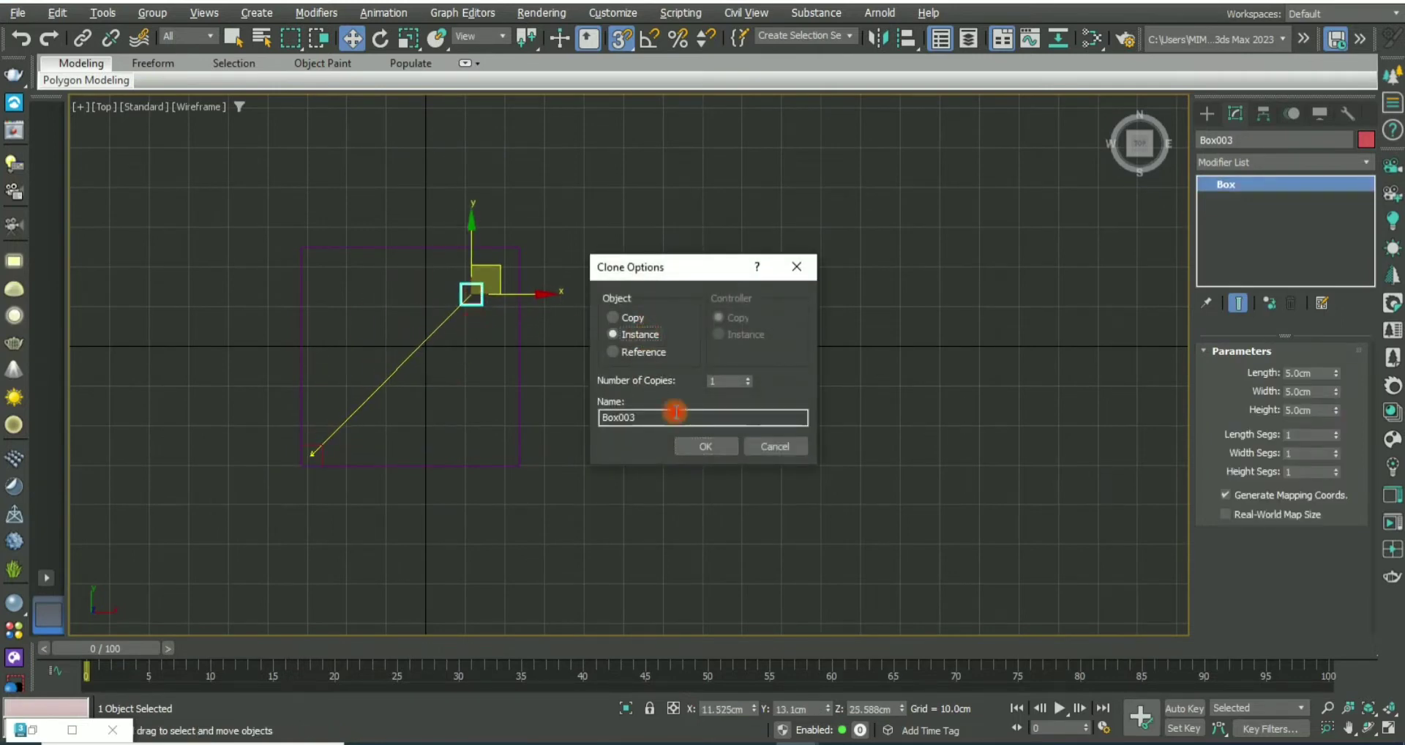
left_click(704, 445)
scroll(551, 256, "up", 1)
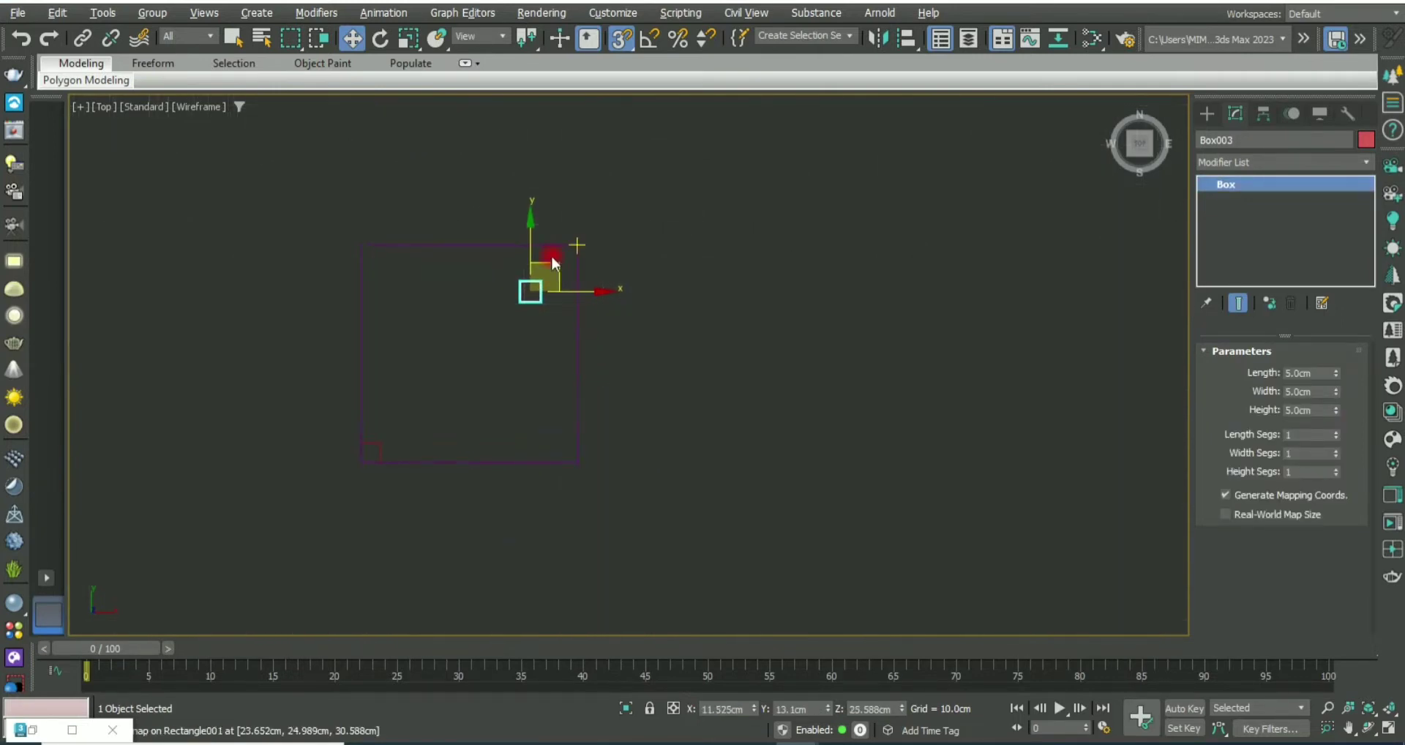
scroll(504, 344, "up", 4)
left_click_drag(542, 305, 695, 156)
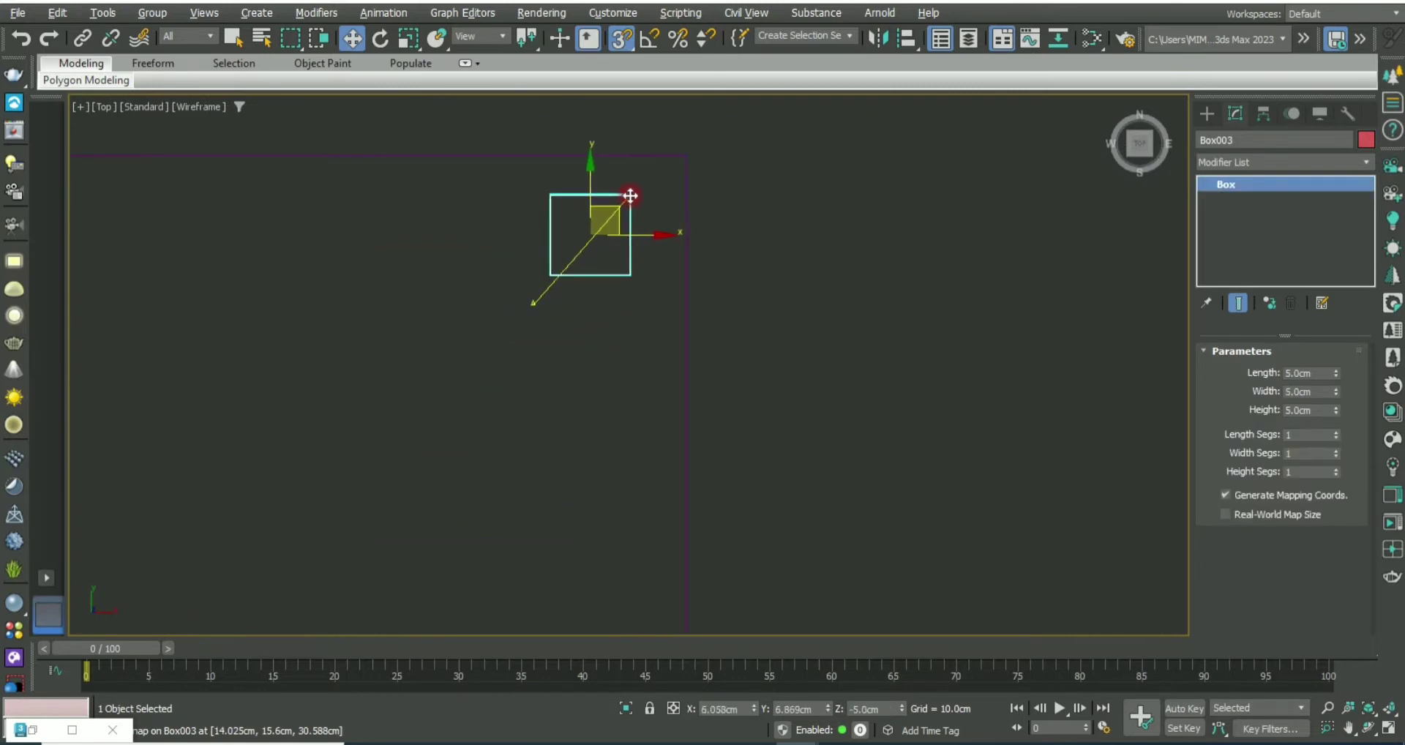
key("alt+w")
key("alt+w")
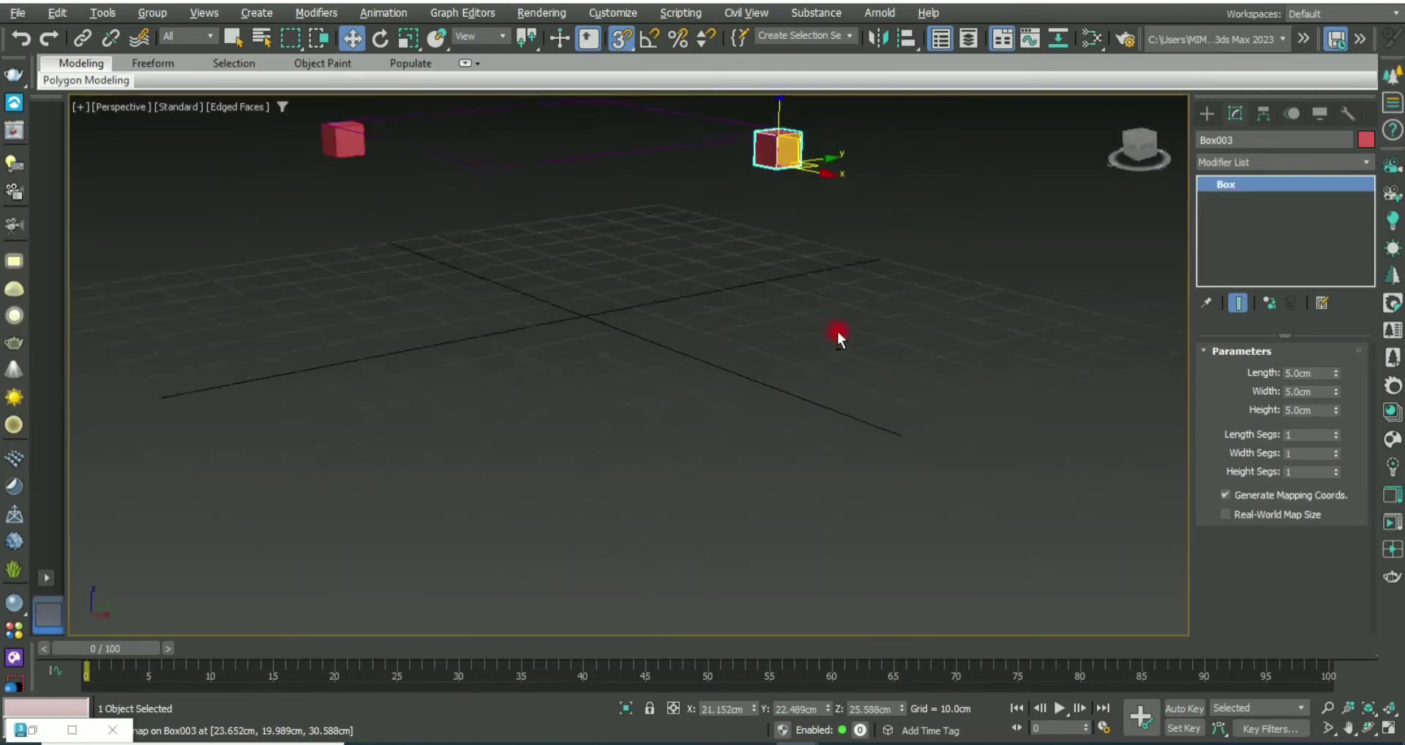
mouse_move(837, 331)
middle_mouse_down("alt")
mouse_move(765, 320)
mouse_move(734, 219)
middle_mouse_up("alt")
key("alt+w")
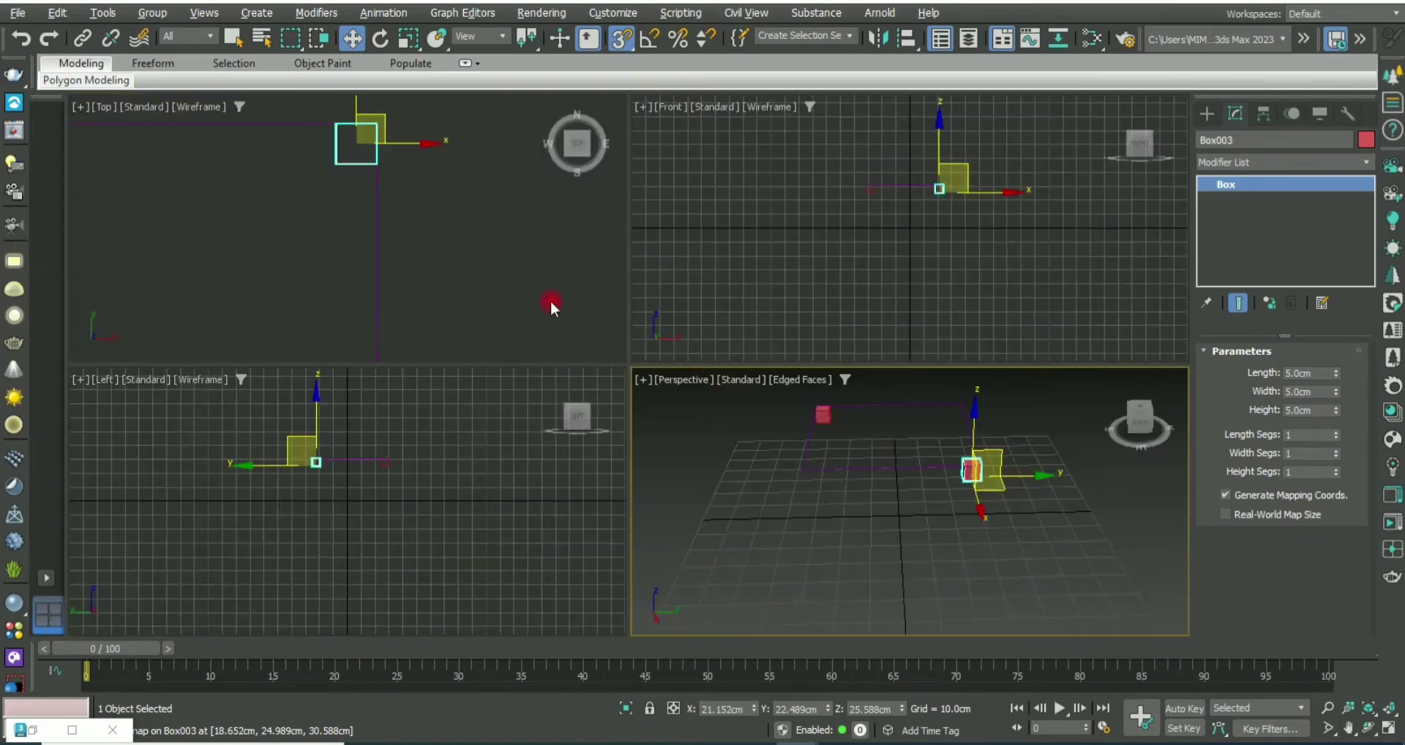
key("alt+w")
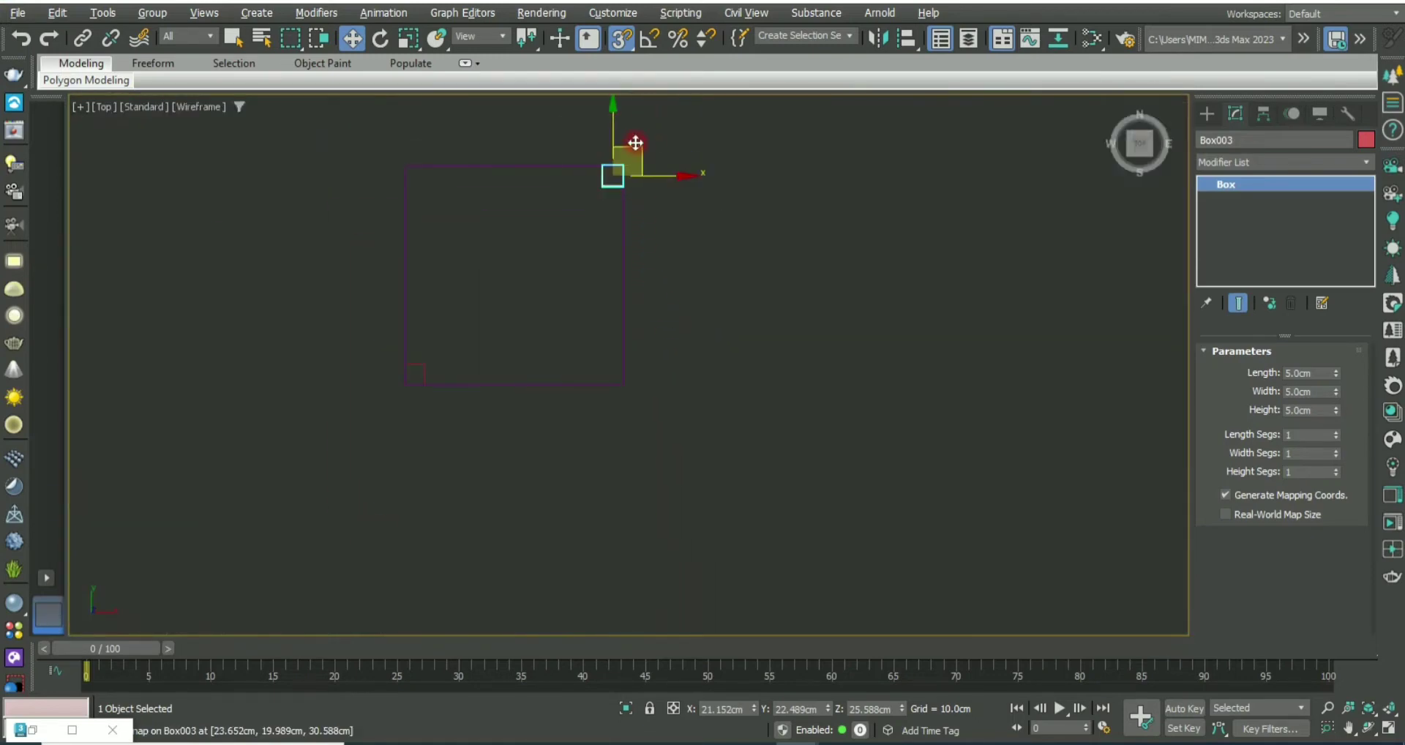
Step: Clone two more instanced cubes and snap them onto the remaining rectangle corners
left_click_drag(634, 144, 581, 357, "shift")
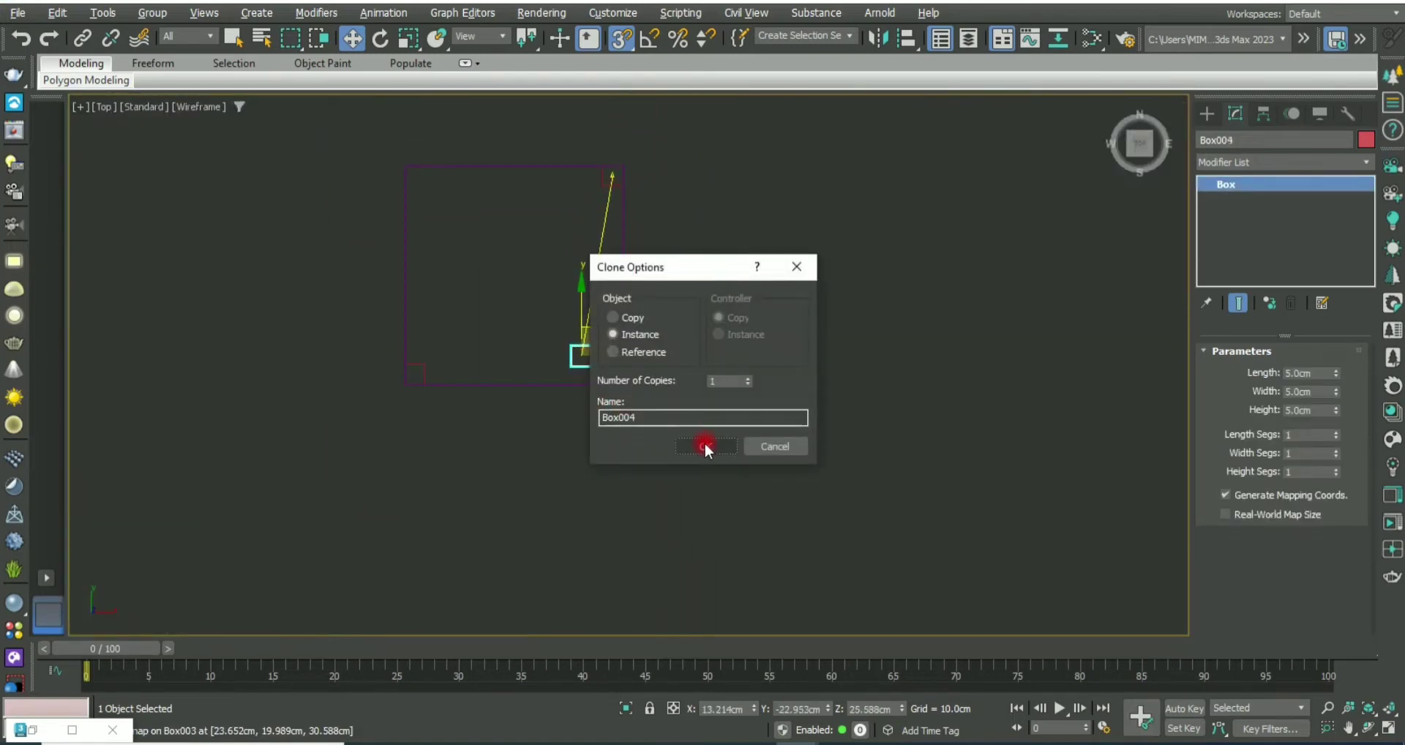
left_click(707, 446)
scroll(629, 402, "up", 4)
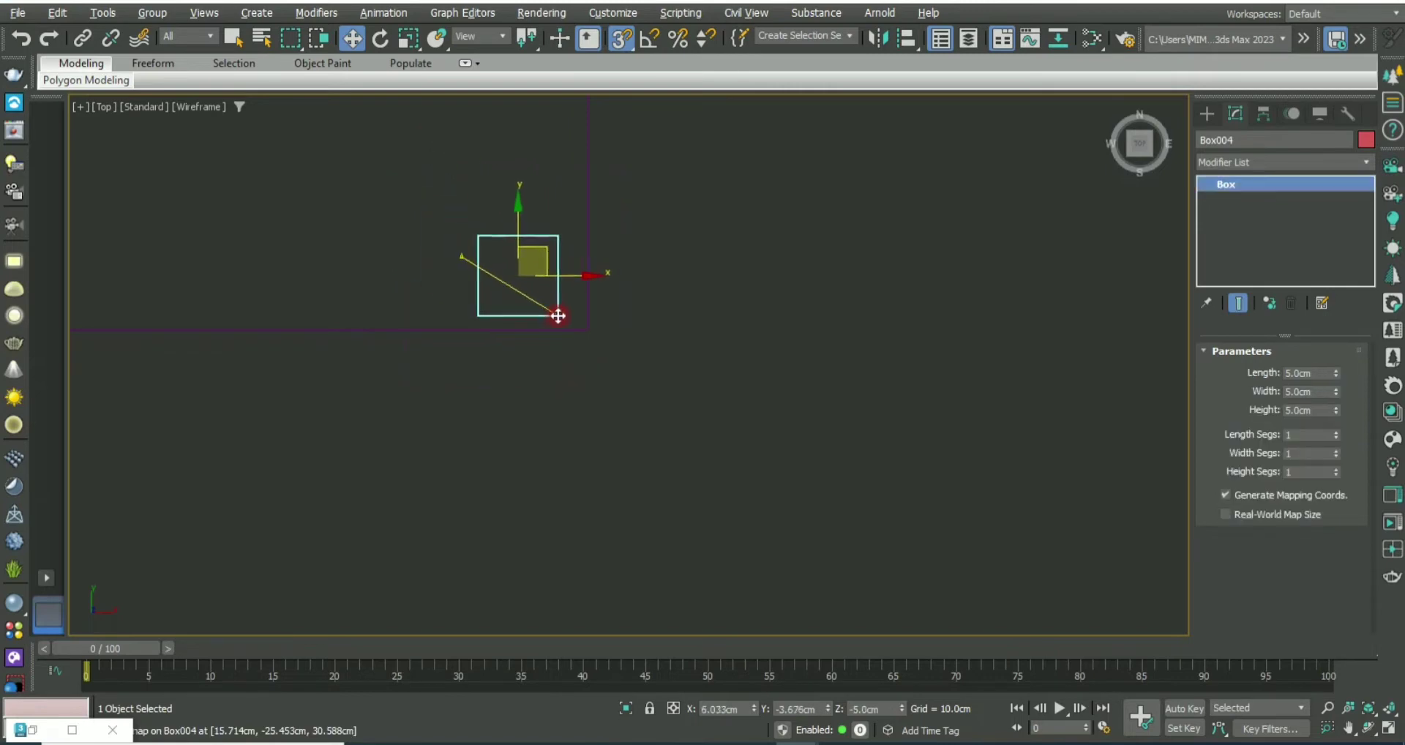
mouse_move(459, 258)
left_mouse_down()
mouse_move(383, 315)
mouse_move(309, 219)
left_mouse_up()
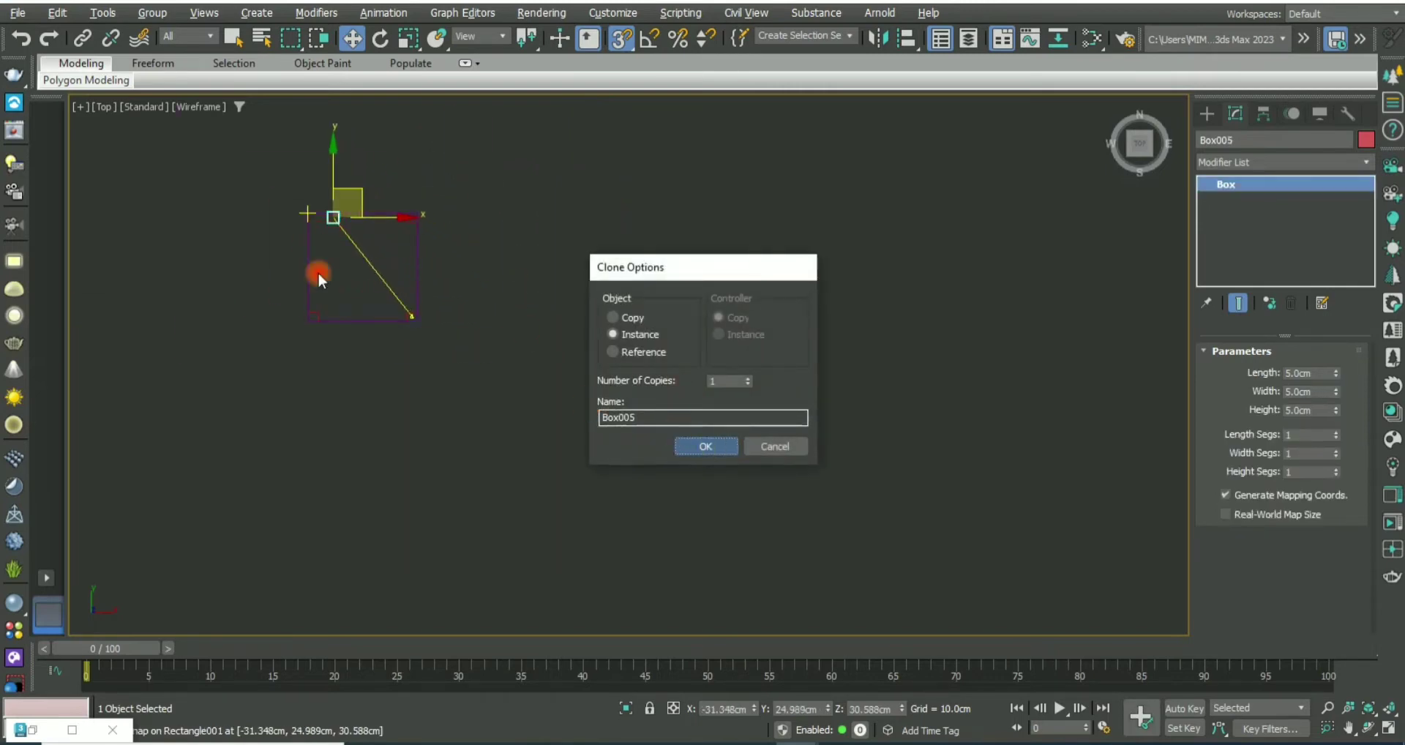
key("Return")
scroll(293, 235, "up", 3)
scroll(366, 271, "up", 3)
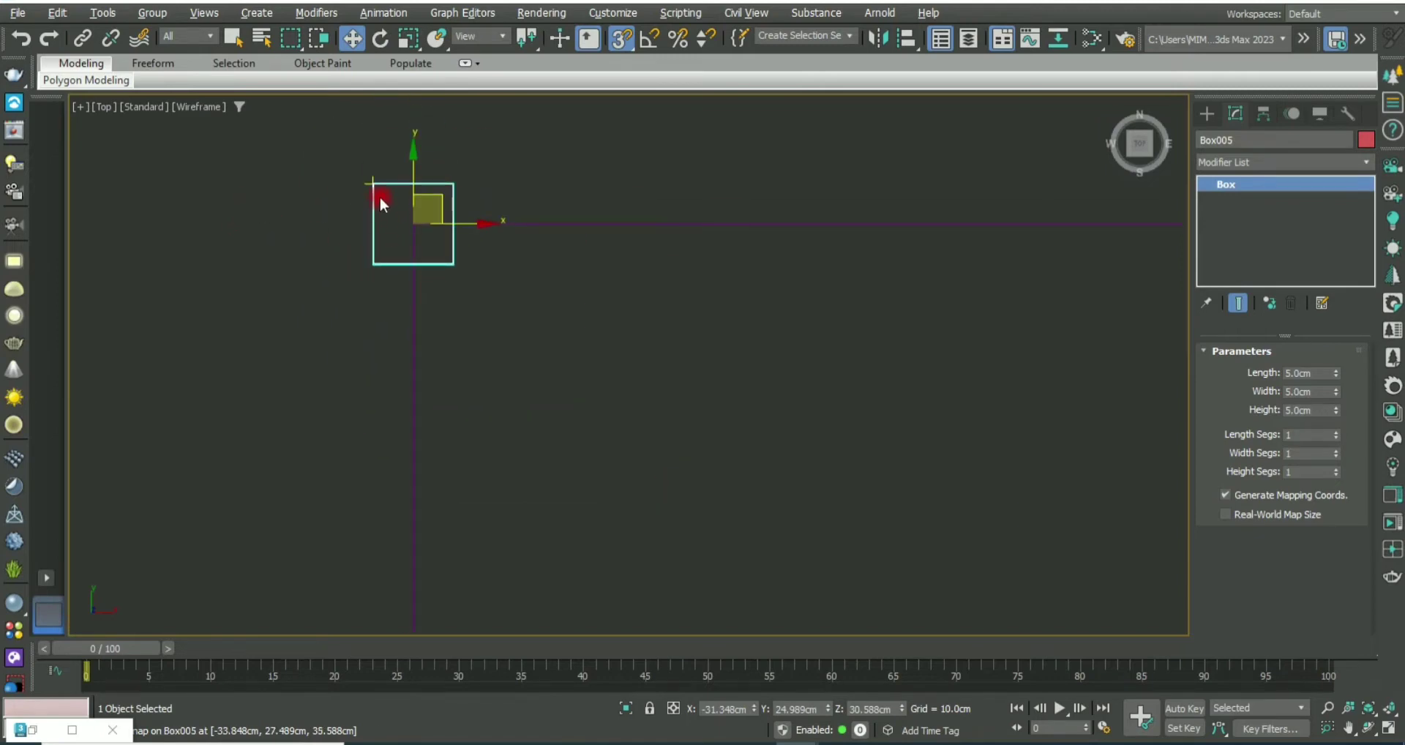
mouse_move(372, 184)
left_mouse_down()
mouse_move(430, 235)
mouse_move(411, 223)
left_mouse_up()
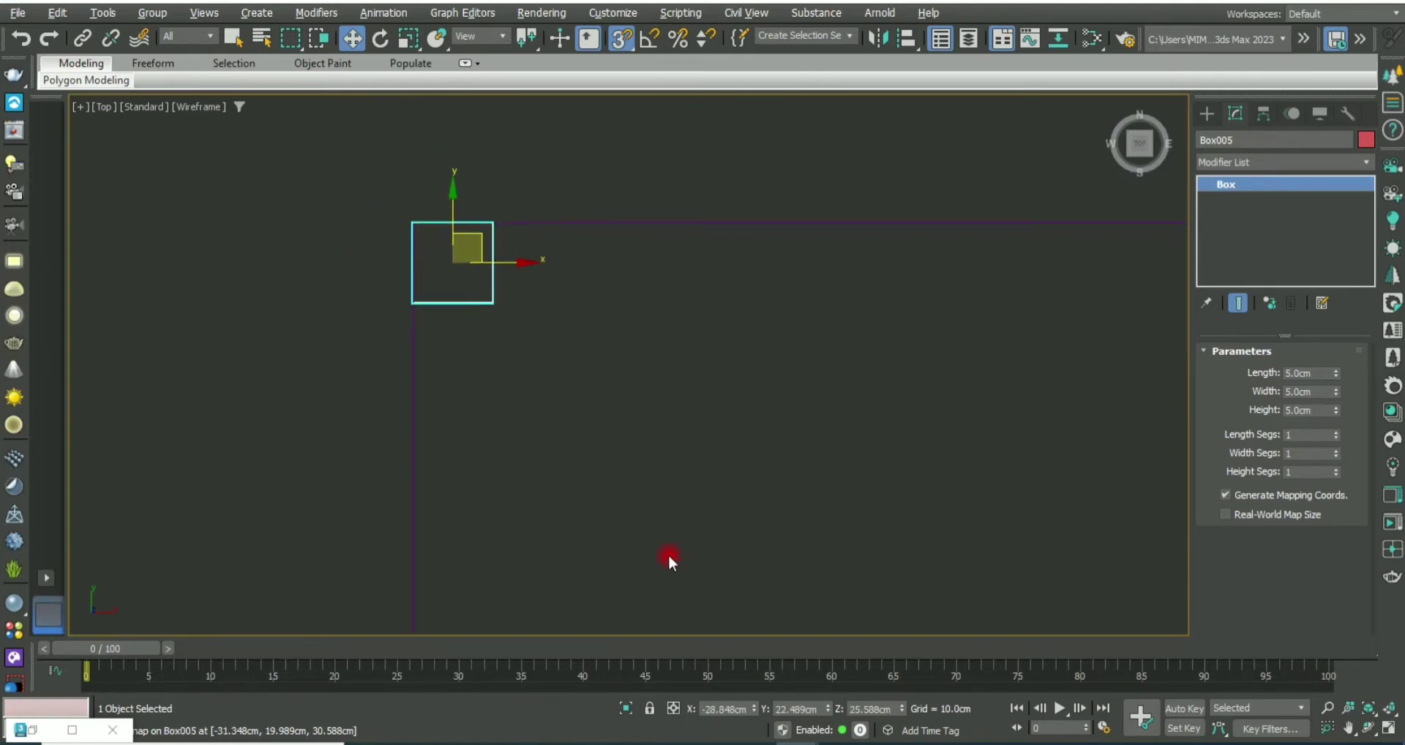
Step: Return to the four-view layout, look around the four boxes and select the near corner box
key("alt+w")
key("alt+w")
scroll(774, 444, "up", 3)
scroll(772, 442, "up", 4)
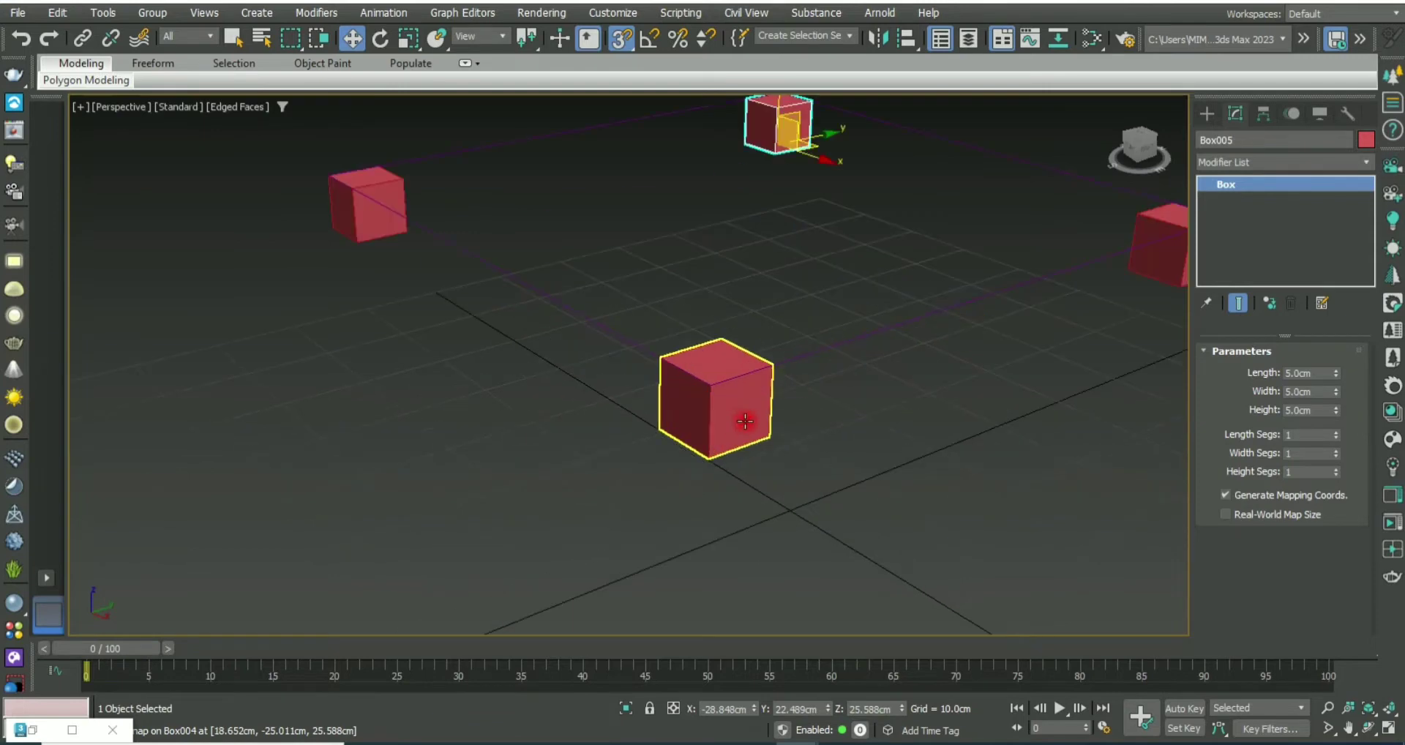
middle_click_drag(761, 413, 661, 470)
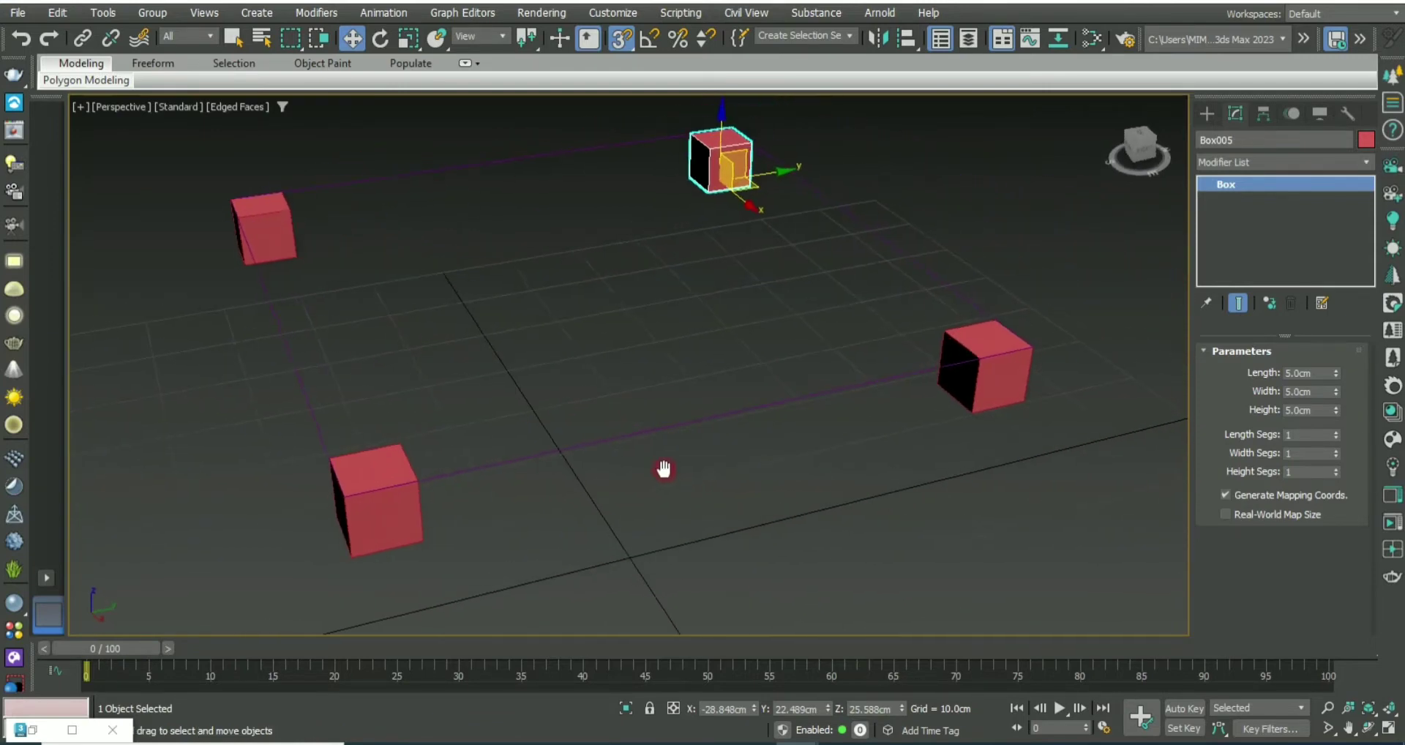
left_click(697, 466)
middle_click_drag(419, 511, 446, 471, "alt")
left_click(447, 472)
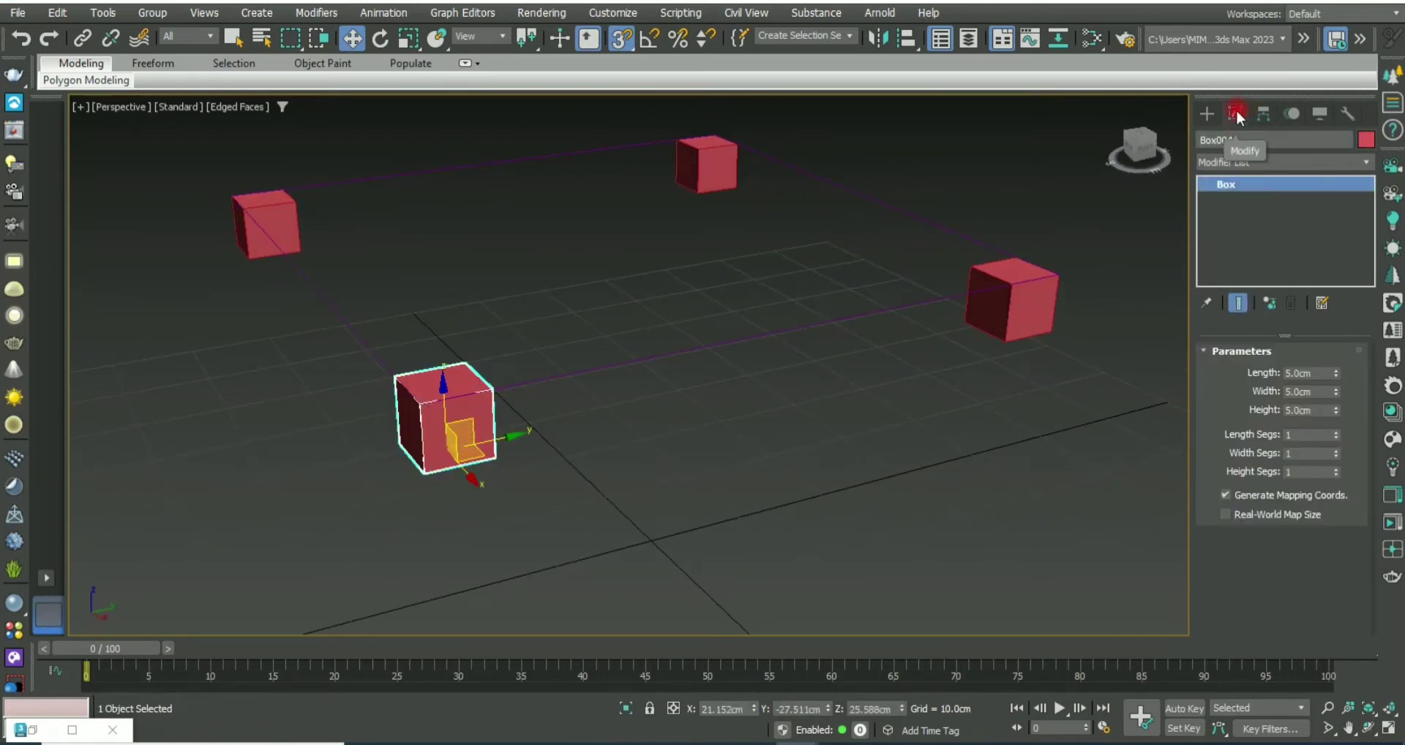
Step: Convert the near corner box Box004 to an Editable Poly and enter Polygon mode
right_click(1233, 182)
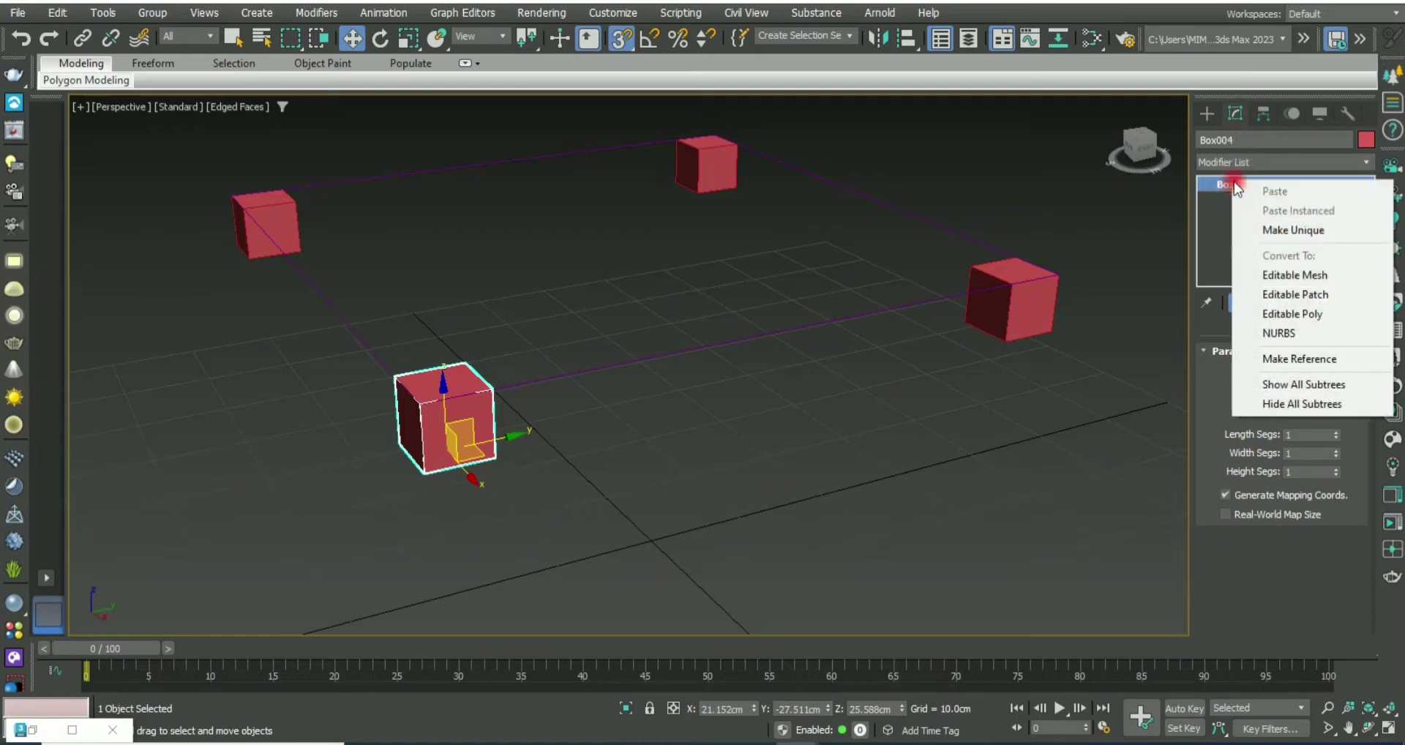
left_click(1309, 321)
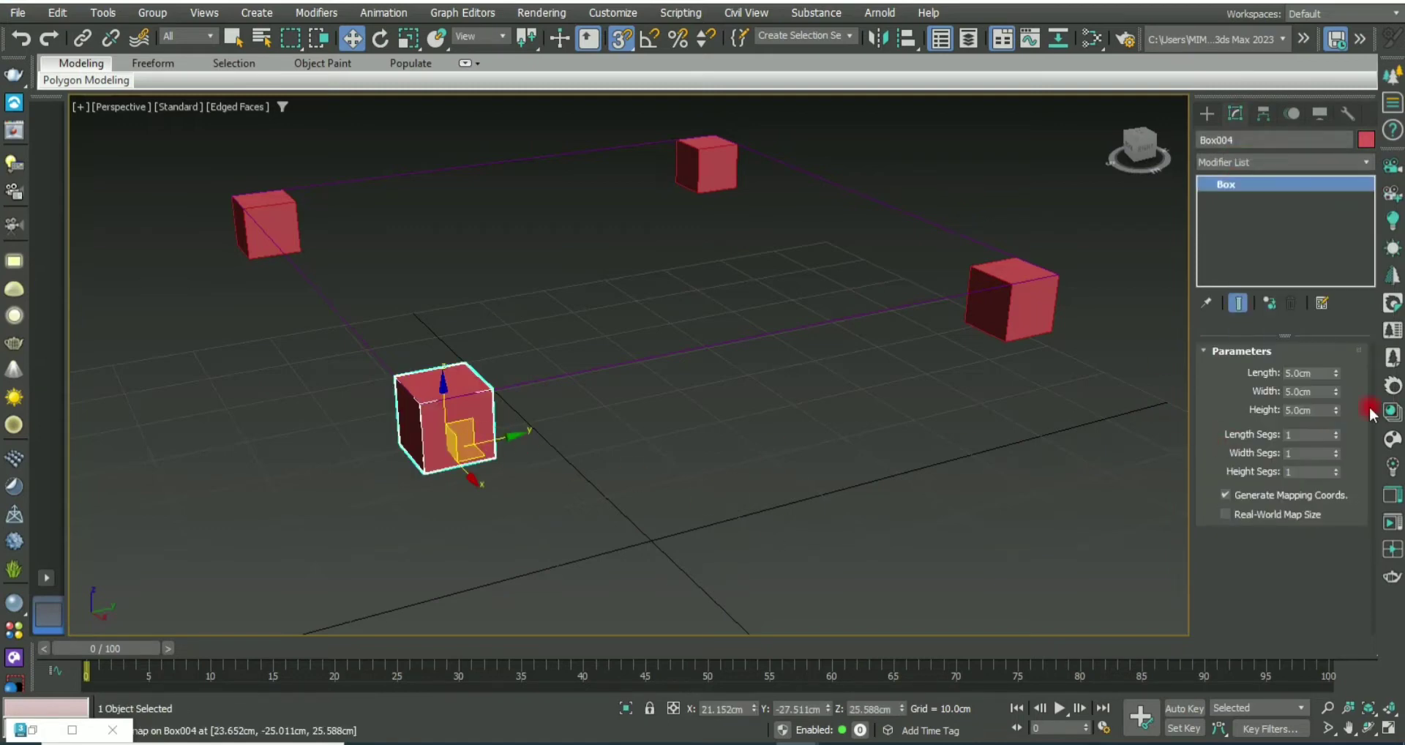
right_click(1241, 183)
left_click(1273, 315)
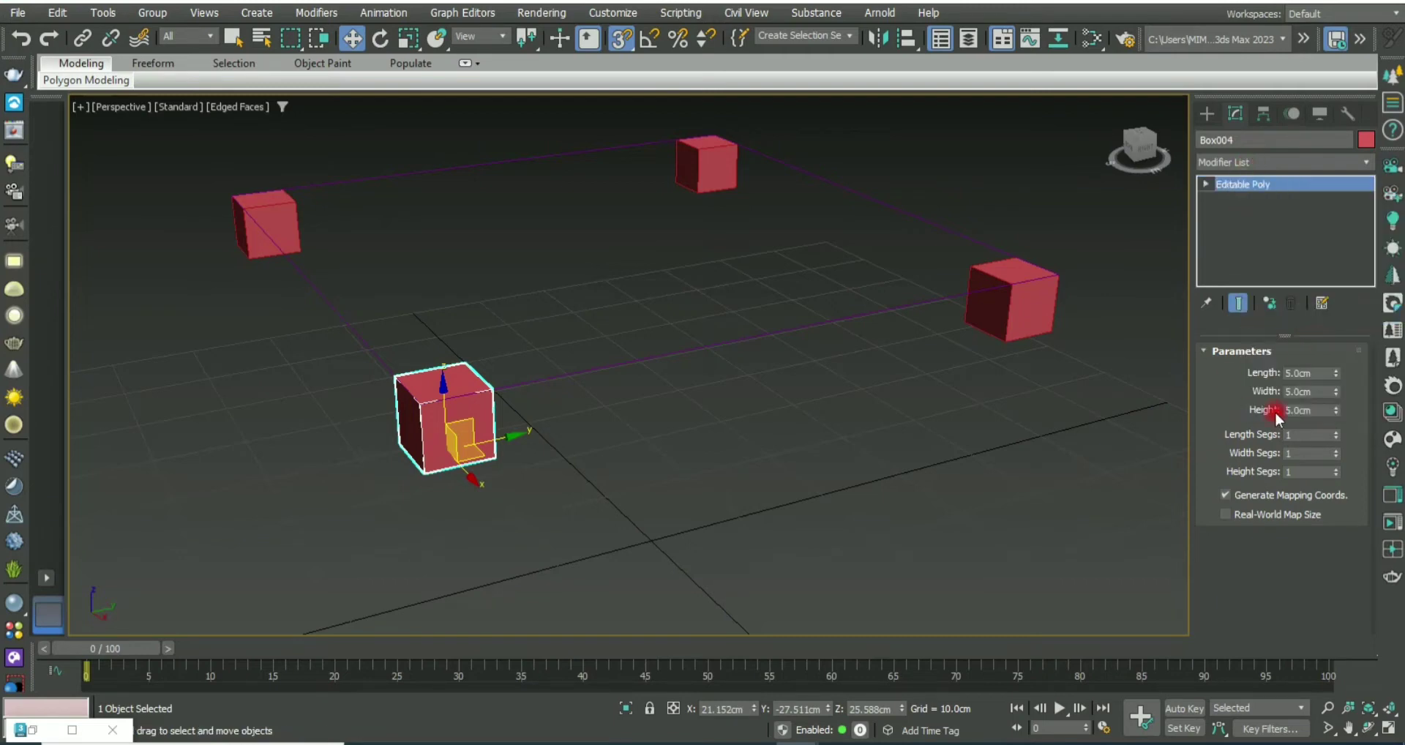
left_click(1301, 372)
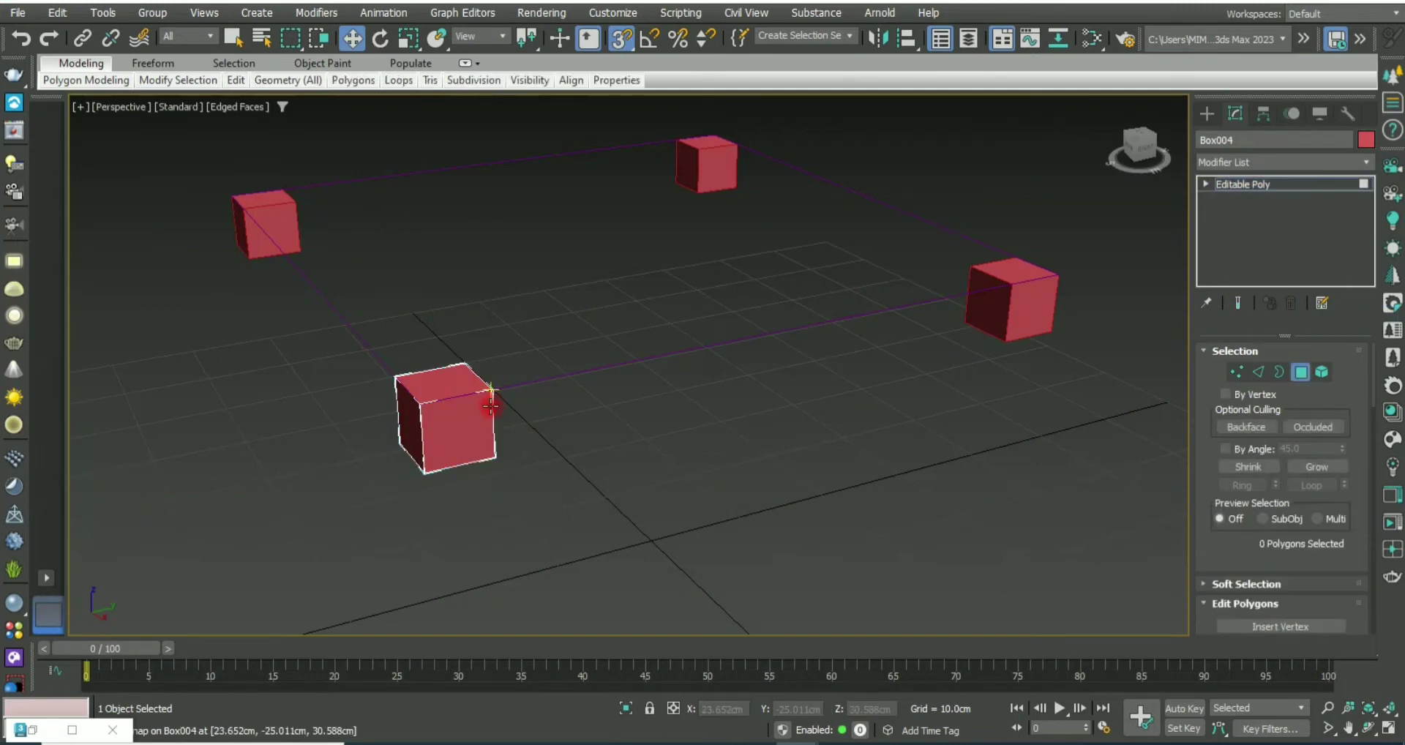
Step: Select the four side polygons of the corner box
left_click(468, 431)
middle_click_drag(539, 425, 636, 425, "alt")
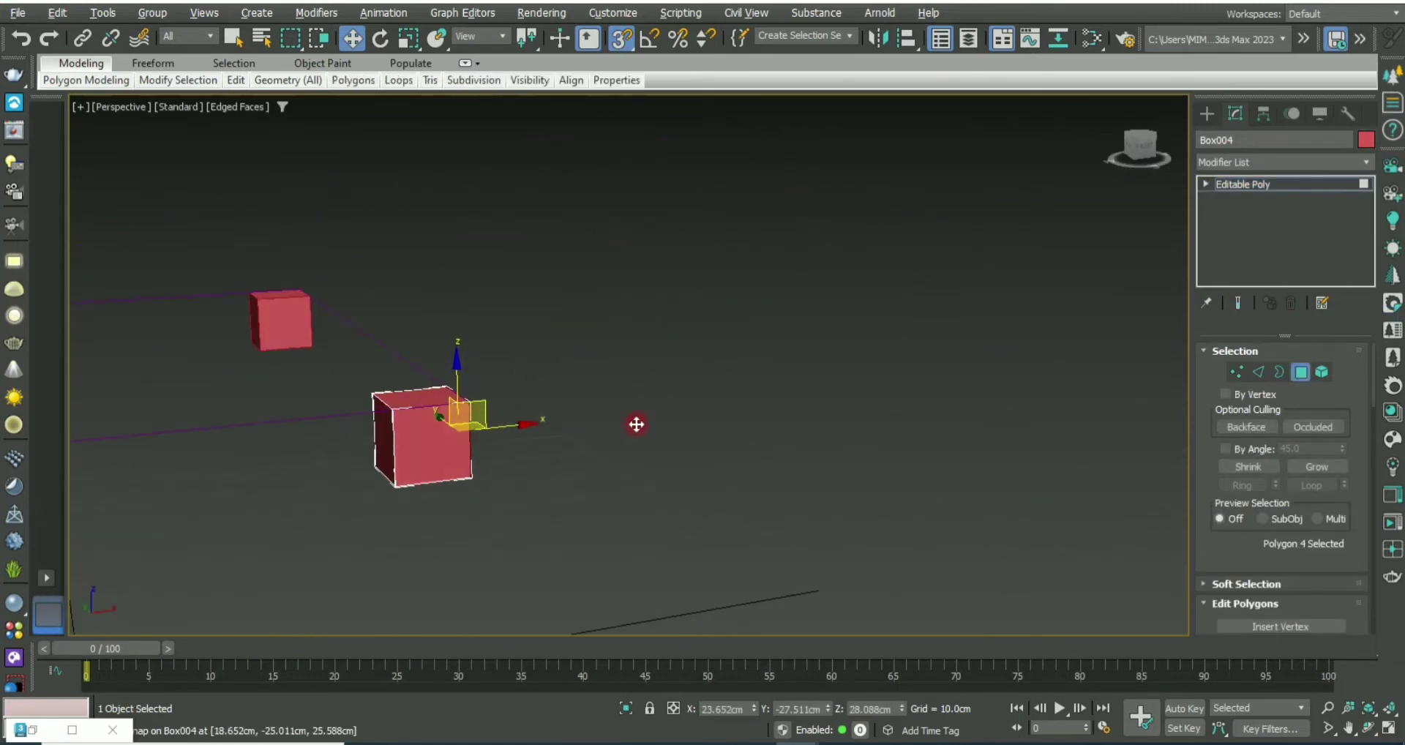
left_click(427, 448, "ctrl")
mouse_move(386, 434)
middle_mouse_down("alt")
mouse_move(502, 462)
mouse_move(352, 468)
mouse_move(443, 420)
mouse_move(367, 426)
mouse_move(461, 420)
mouse_move(502, 352)
mouse_move(430, 448)
mouse_move(469, 367)
middle_mouse_up("alt")
left_click(367, 426, "ctrl")
left_click(421, 431, "ctrl")
scroll(468, 367, "up", 3)
Step: Inset the four side faces By Polygon by about 0.348 cm
right_click(428, 343)
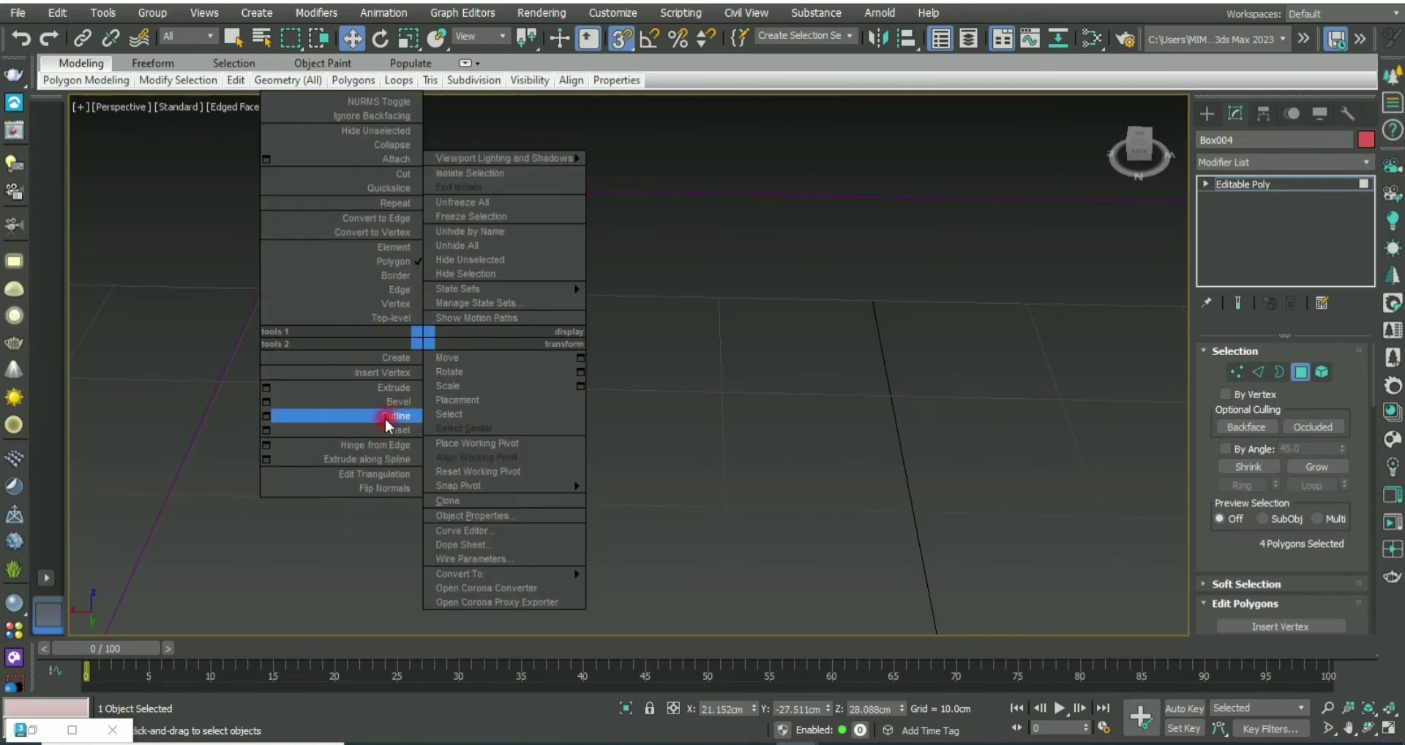
left_click(268, 430)
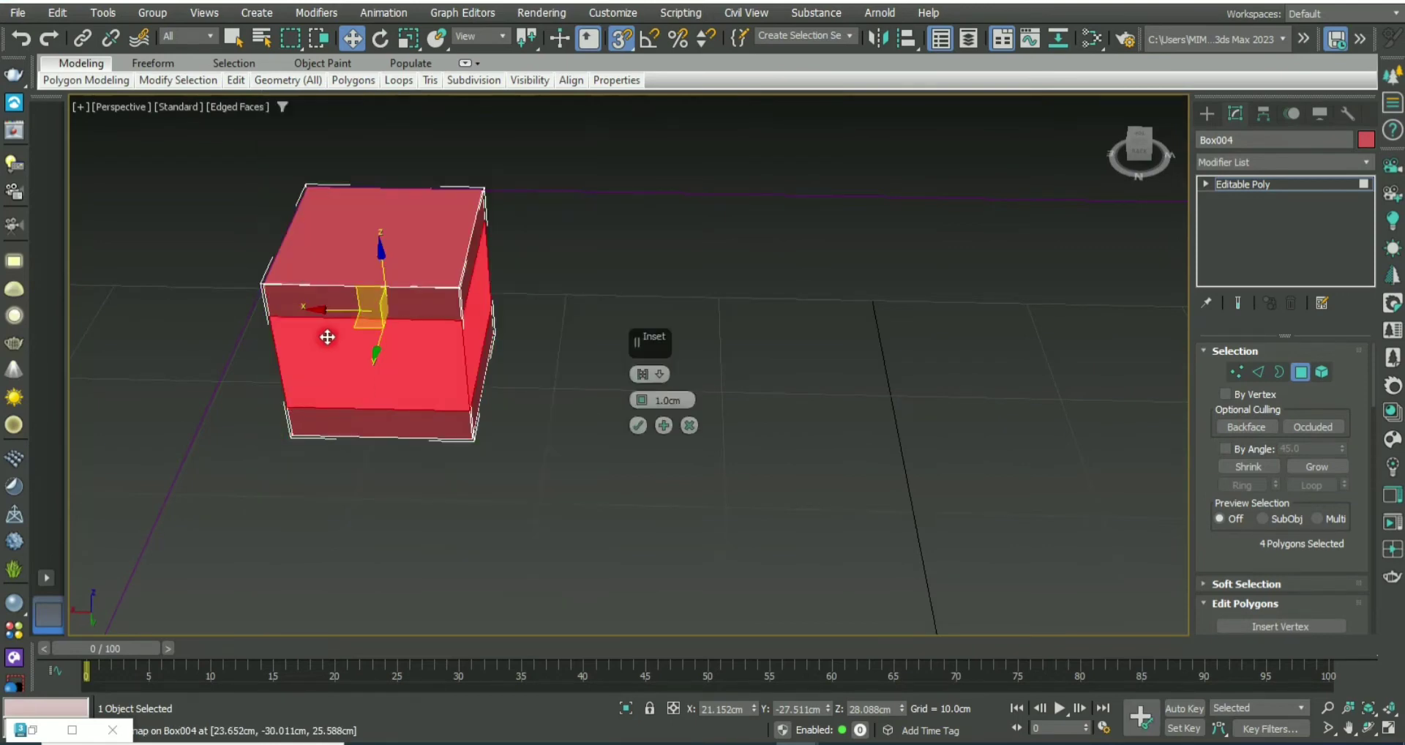
left_click(658, 374)
left_click(699, 404)
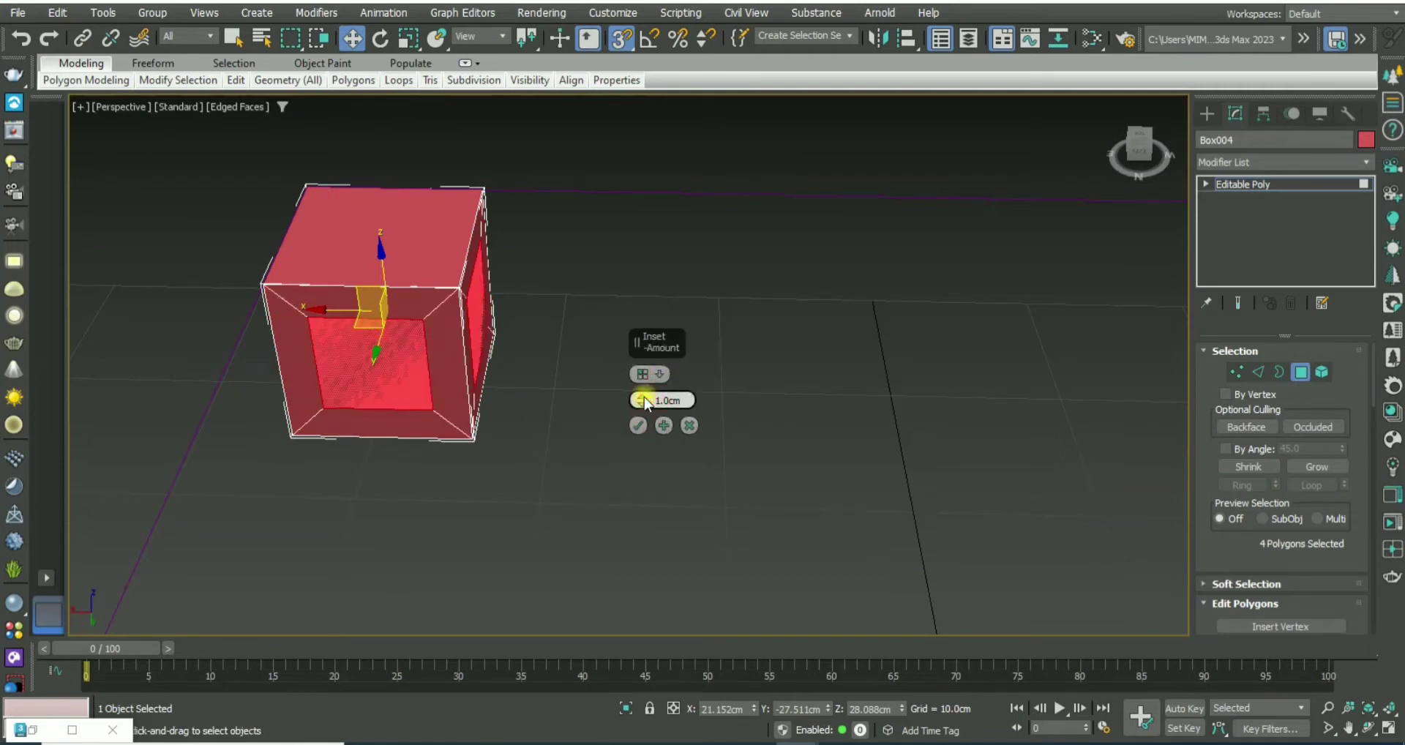
left_click_drag(646, 400, 650, 399)
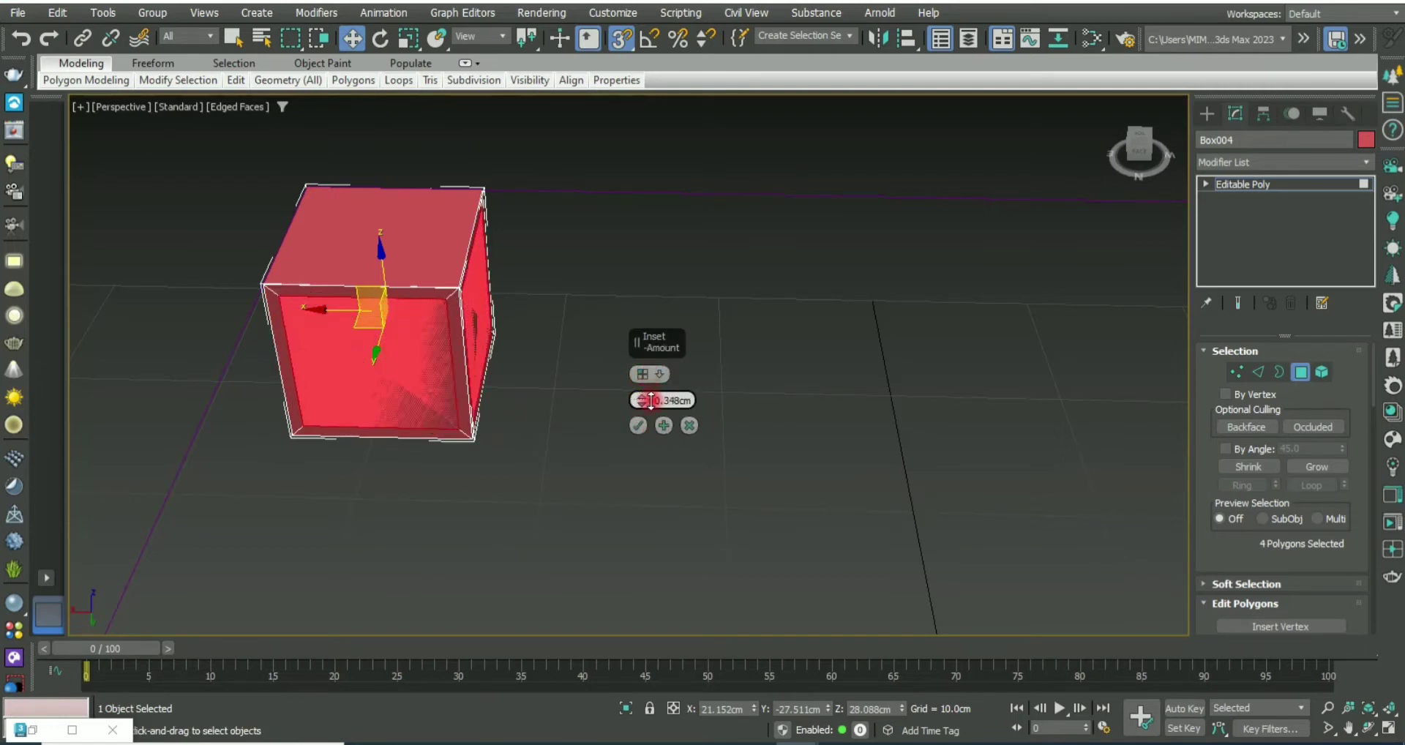
left_click(637, 425)
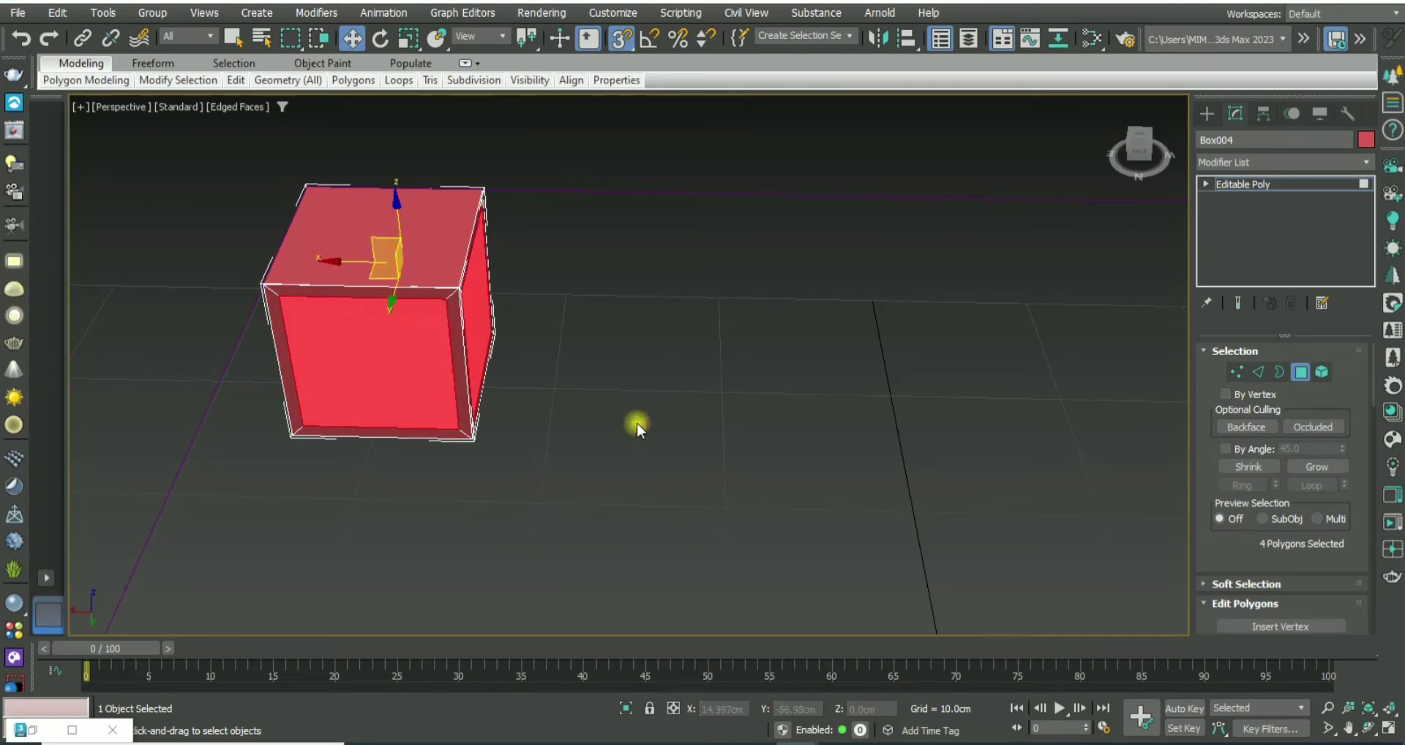
Step: Extrude the four inset faces inward by -0.306 cm, then clear the face selection
right_click(427, 343)
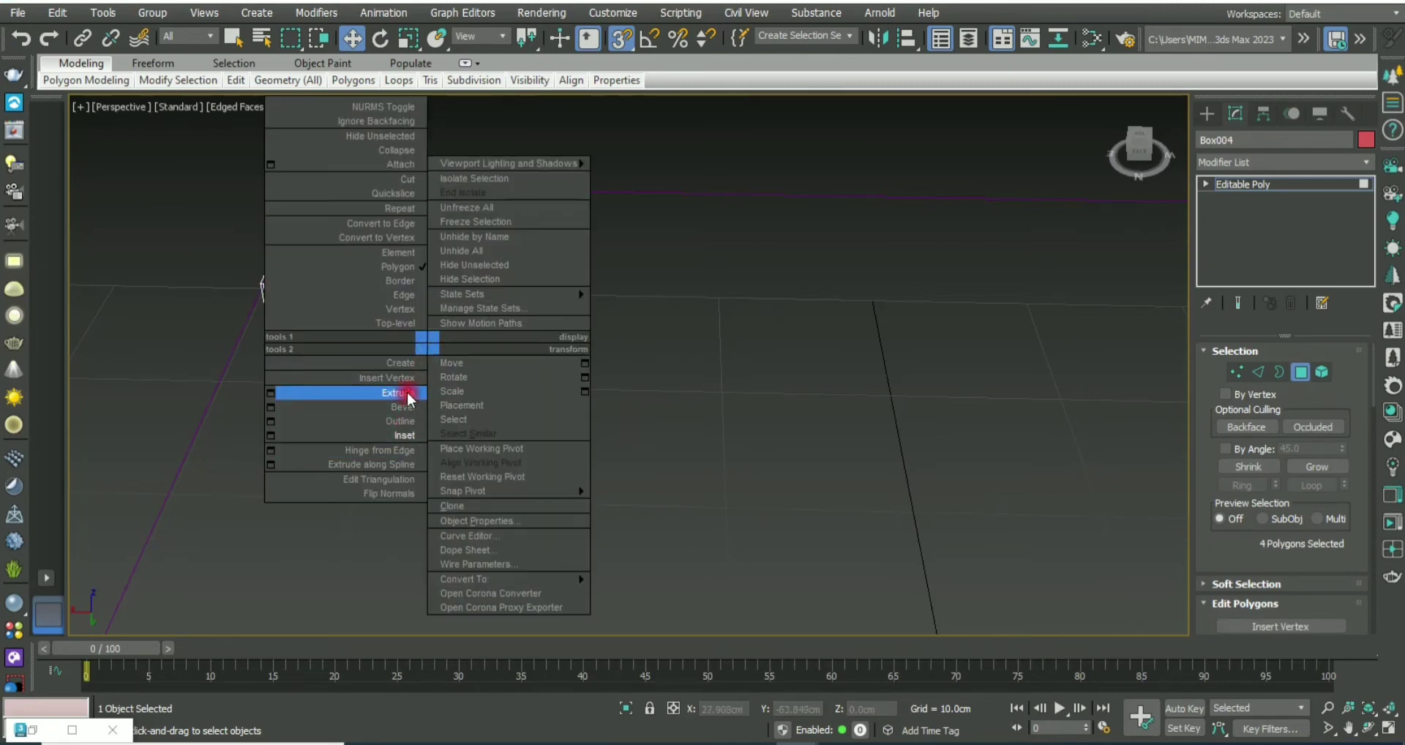
left_click(270, 395)
scroll(469, 387, "up", 5)
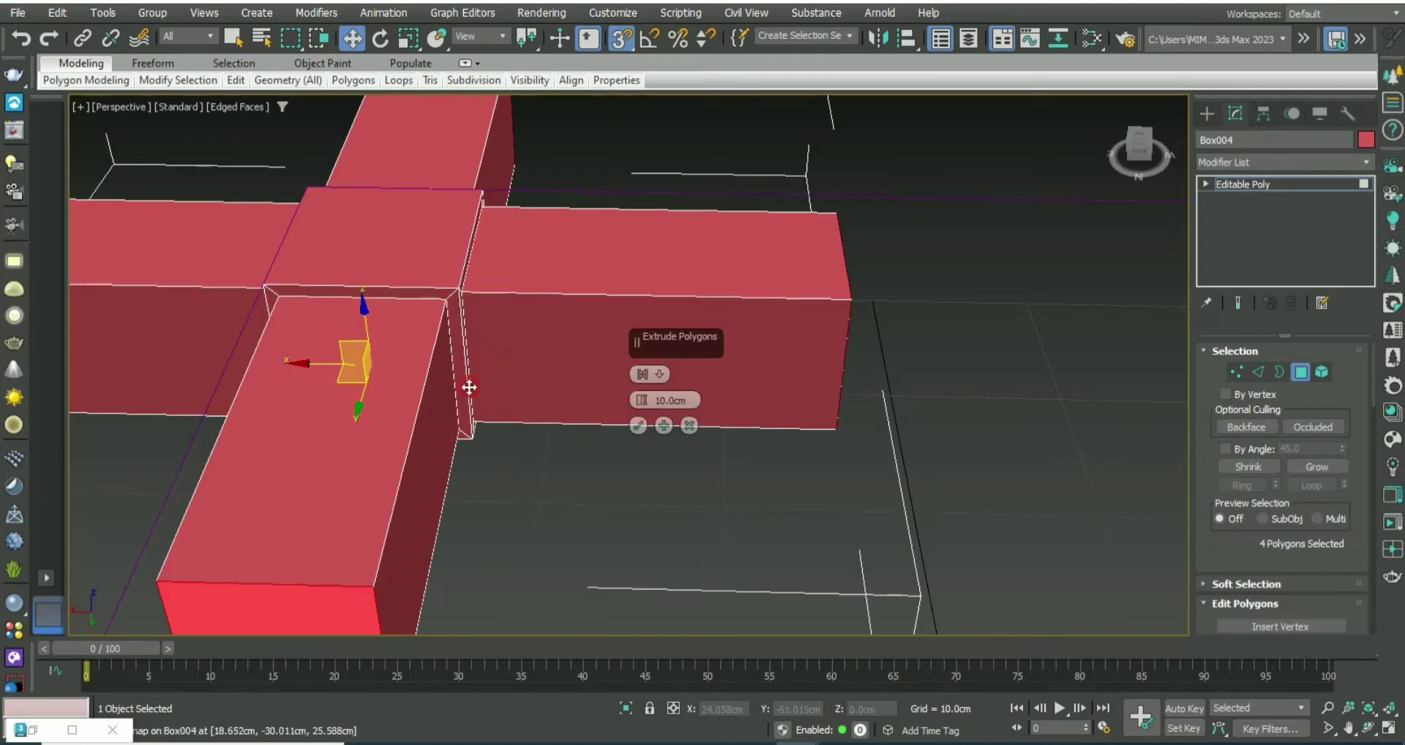
left_click_drag(643, 398, 653, 471)
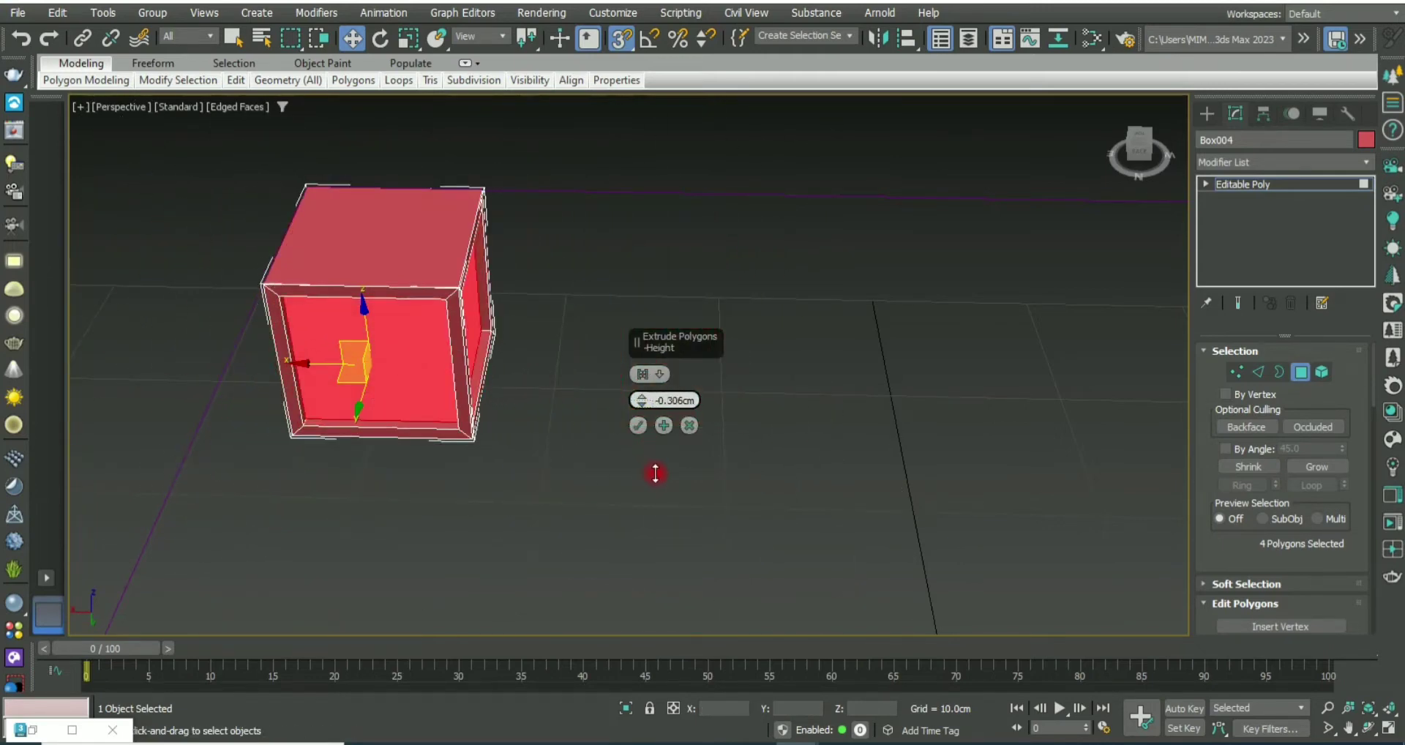
left_click(638, 425)
left_click(661, 464)
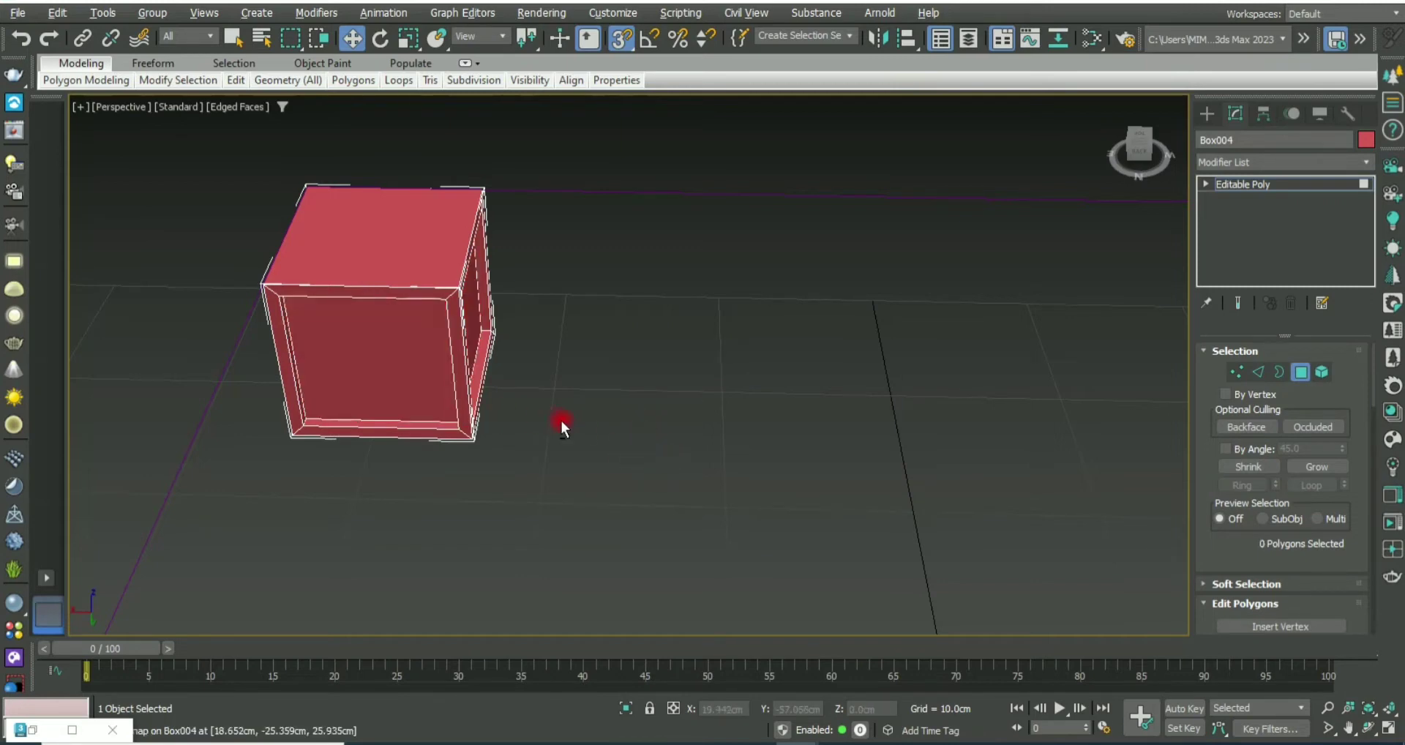
mouse_move(561, 420)
middle_mouse_down("alt")
mouse_move(702, 379)
mouse_move(655, 397)
mouse_move(480, 398)
mouse_move(492, 351)
mouse_move(668, 333)
mouse_move(549, 384)
mouse_move(975, 235)
mouse_move(947, 213)
mouse_move(840, 272)
mouse_move(738, 220)
mouse_move(580, 273)
mouse_move(659, 257)
mouse_move(584, 365)
middle_mouse_up("alt")
Step: Add a Chamfer modifier to Box004 with a thin 0.06 cm amount
left_click(1301, 372)
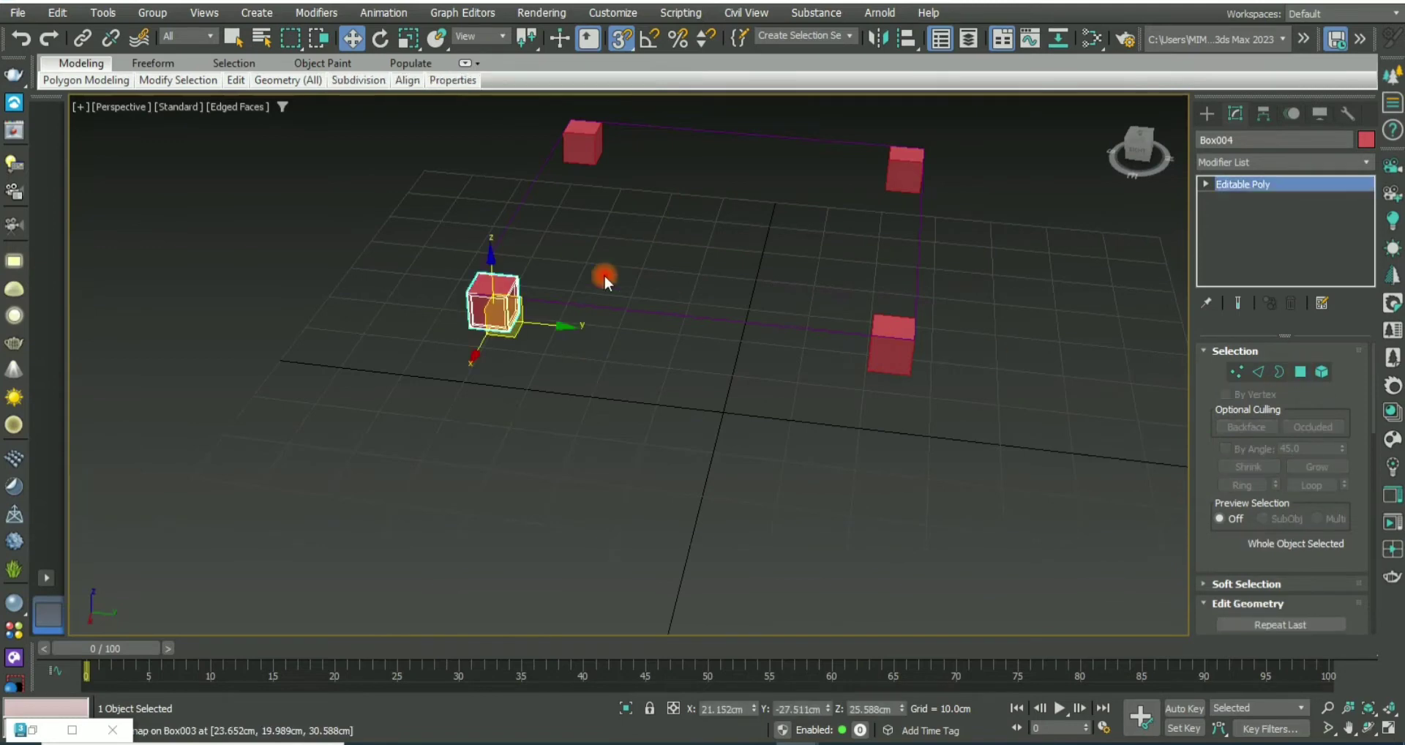
key("z")
middle_click_drag(865, 403, 745, 395)
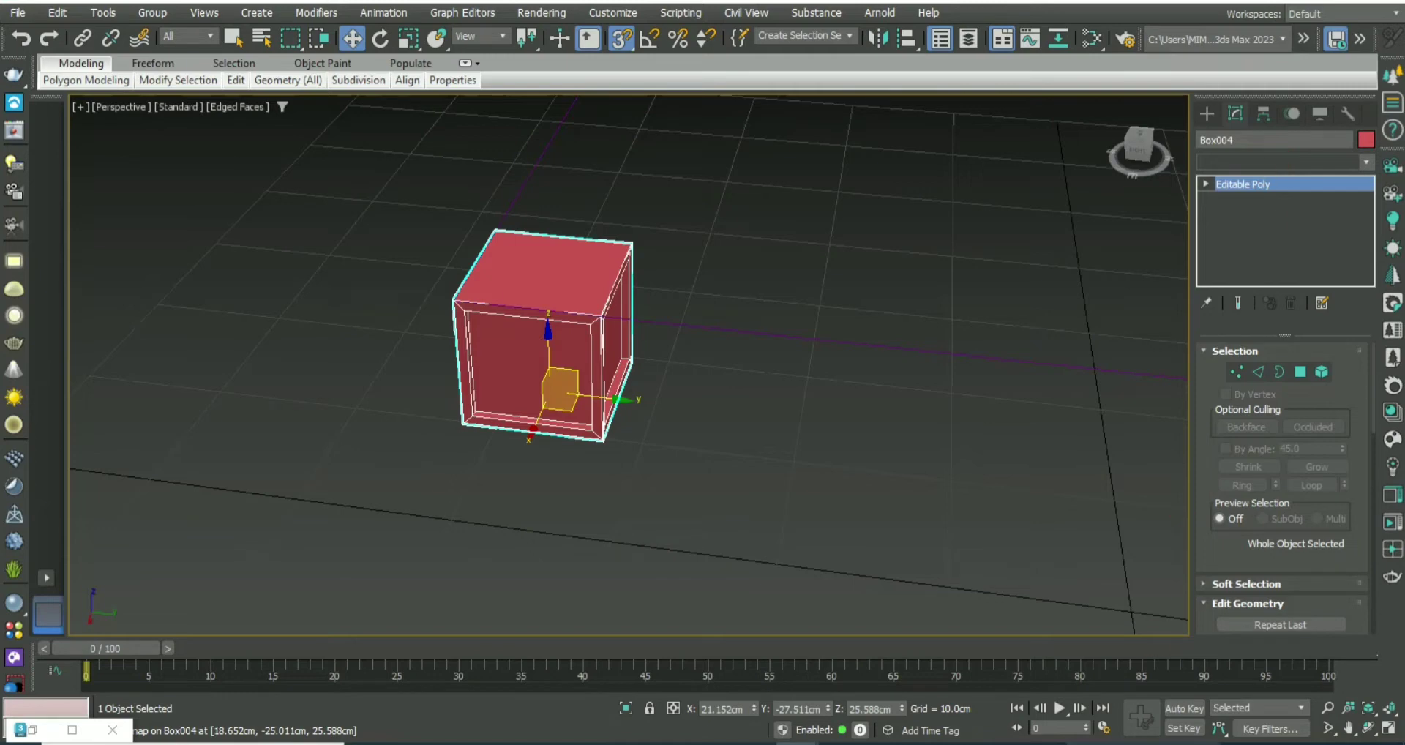
left_click(1279, 163)
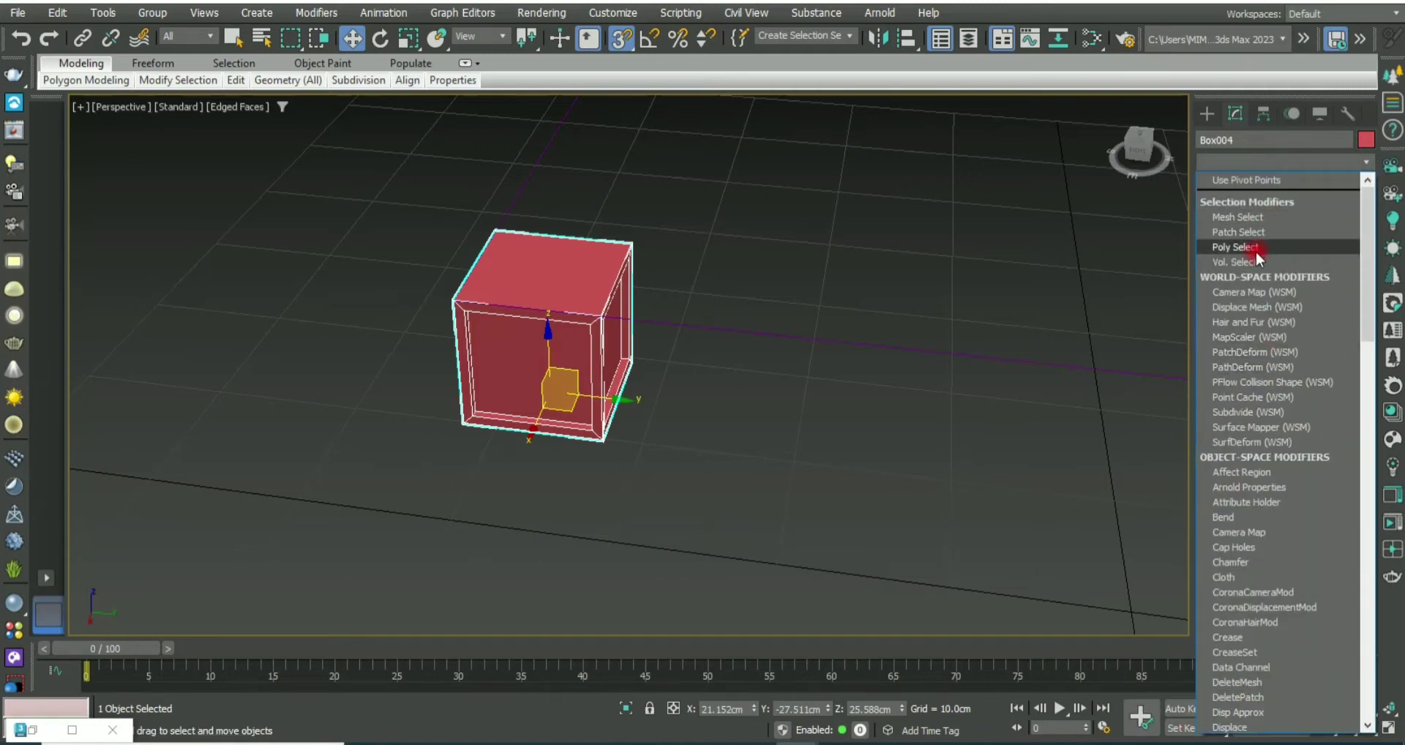
scroll(1256, 245, "down", 8)
left_click(515, 401)
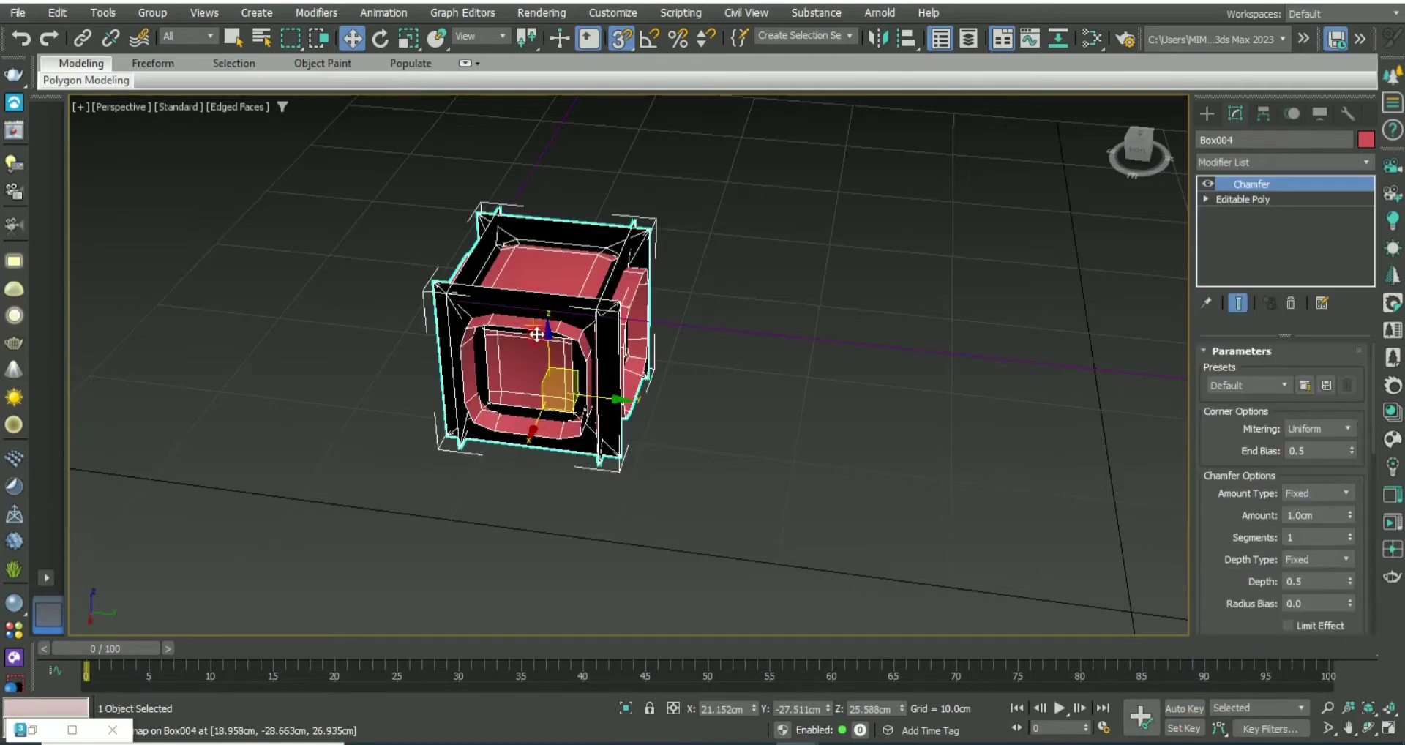
scroll(534, 322, "up", 5)
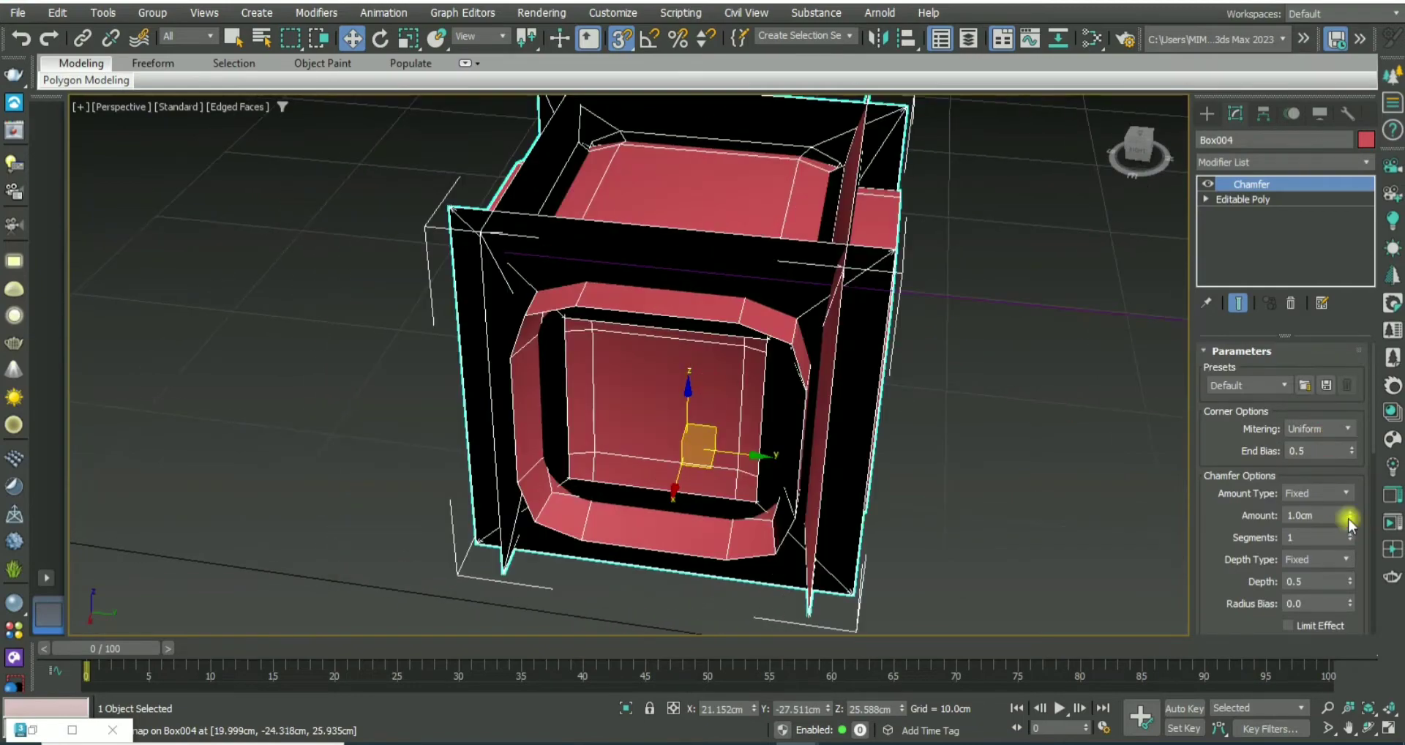
left_click_drag(1348, 523, 1354, 600)
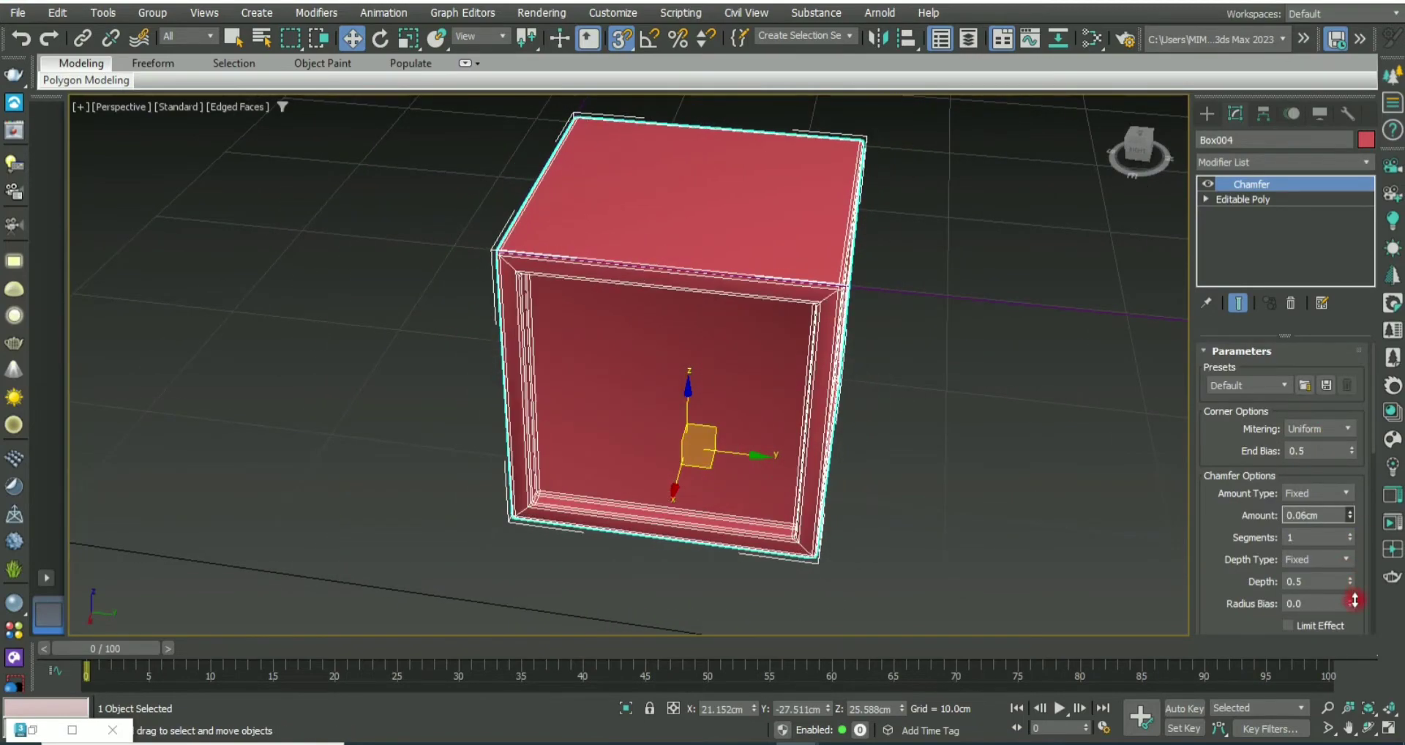
scroll(933, 322, "up", 5)
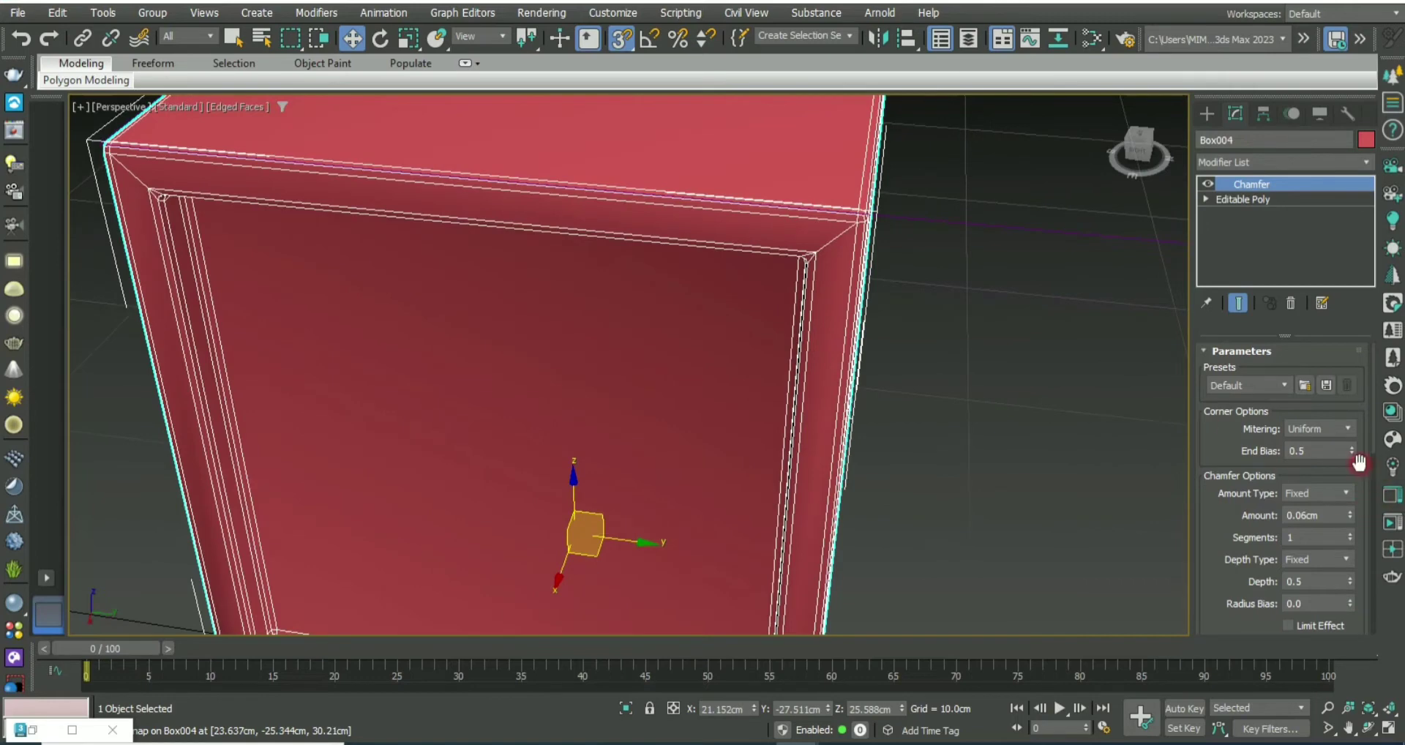
left_click_drag(1351, 517, 1350, 540)
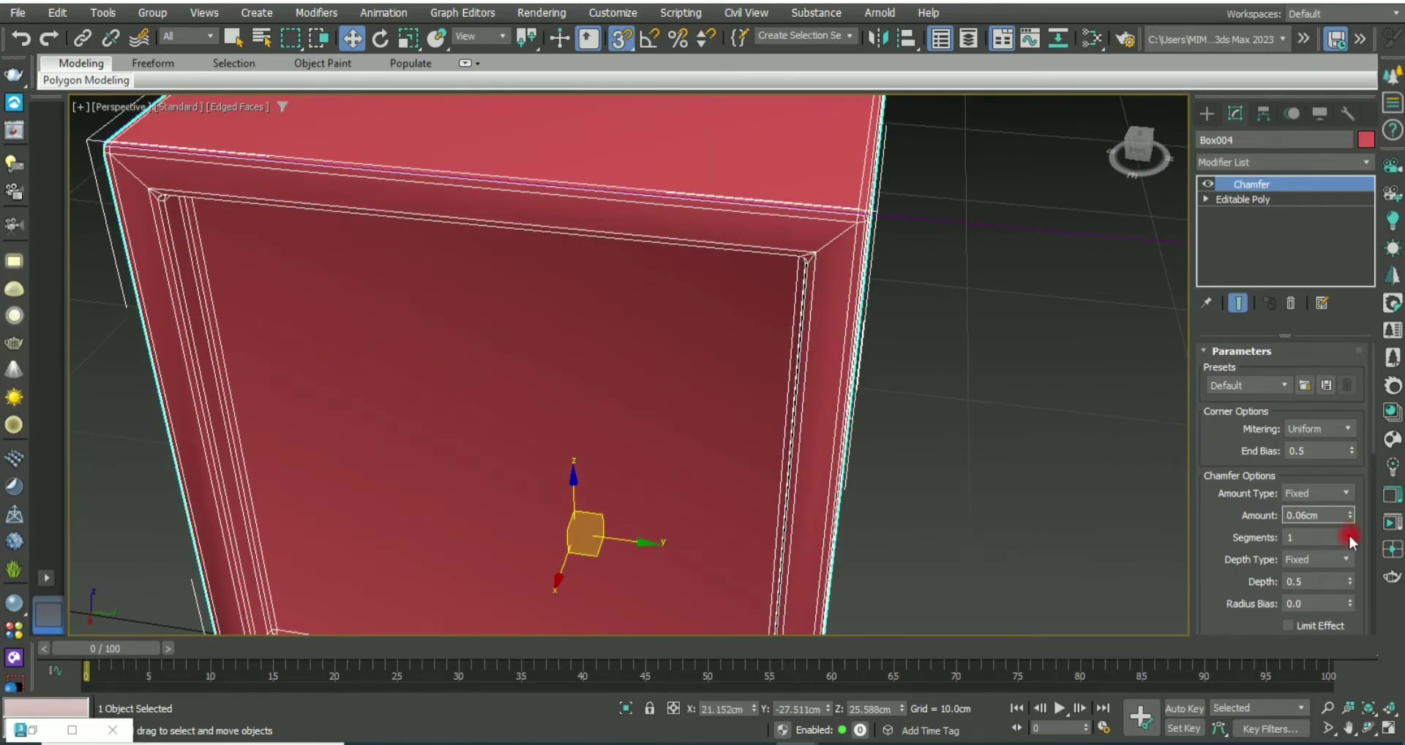
Step: Set chamfer Segments to 2 and turn off Edged Faces to check the shading
left_click(1031, 533)
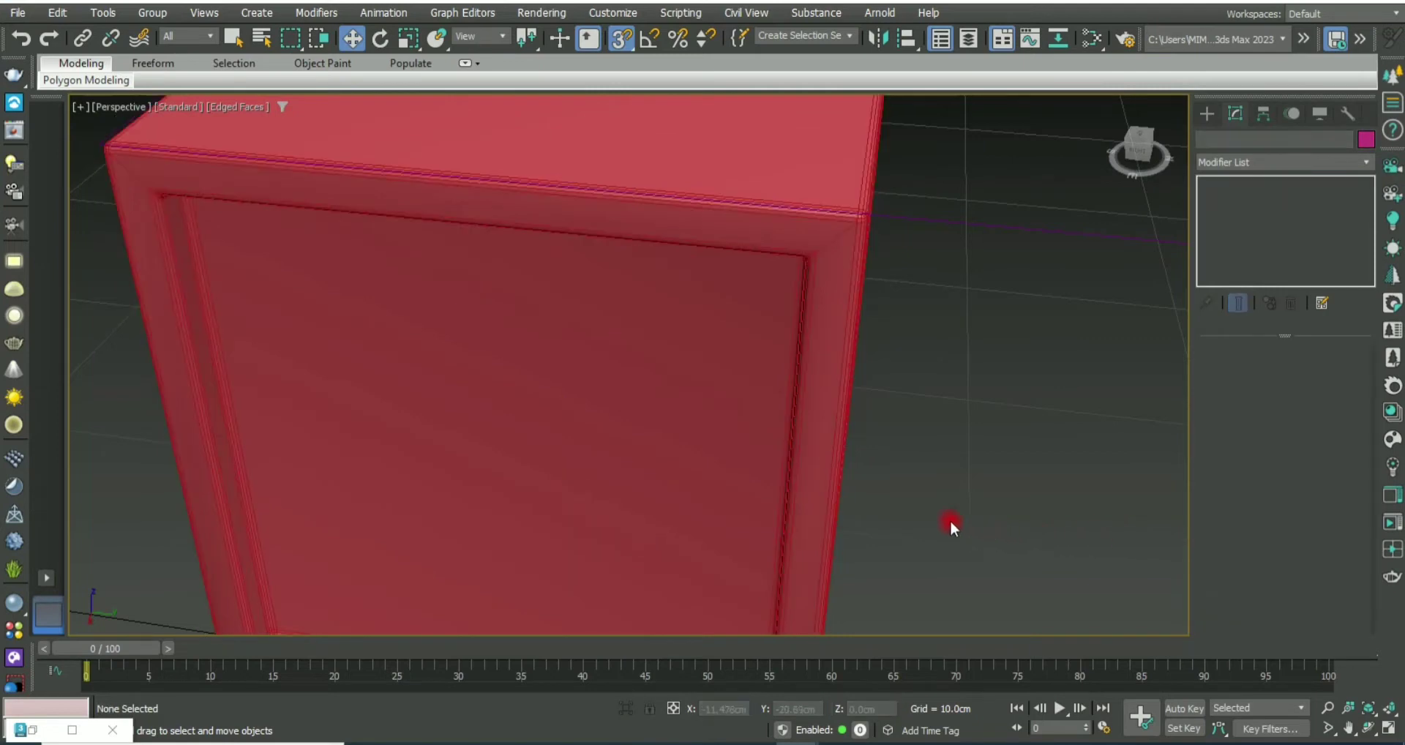
key("F4")
scroll(819, 505, "down", 6)
scroll(809, 439, "up", 2)
scroll(815, 485, "up", 1)
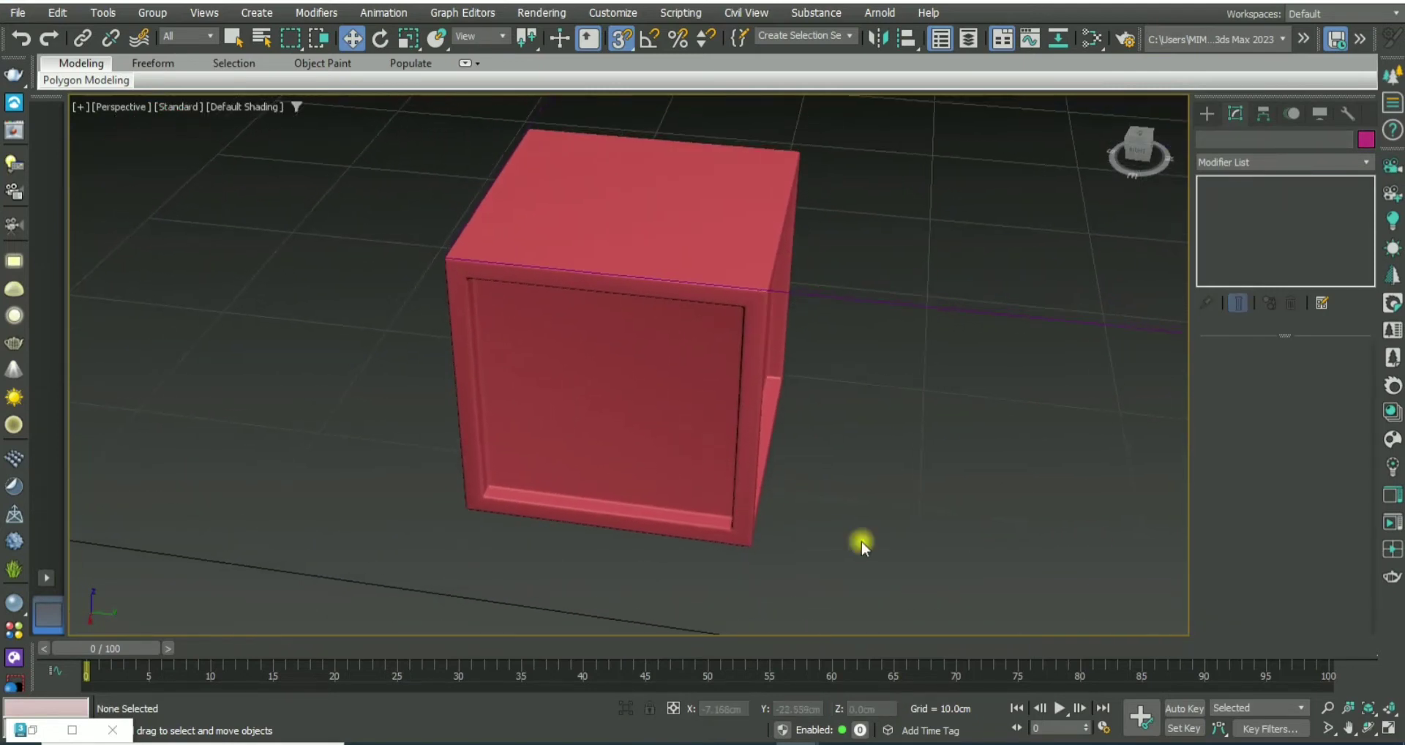
scroll(861, 542, "down", 4)
left_click(808, 512)
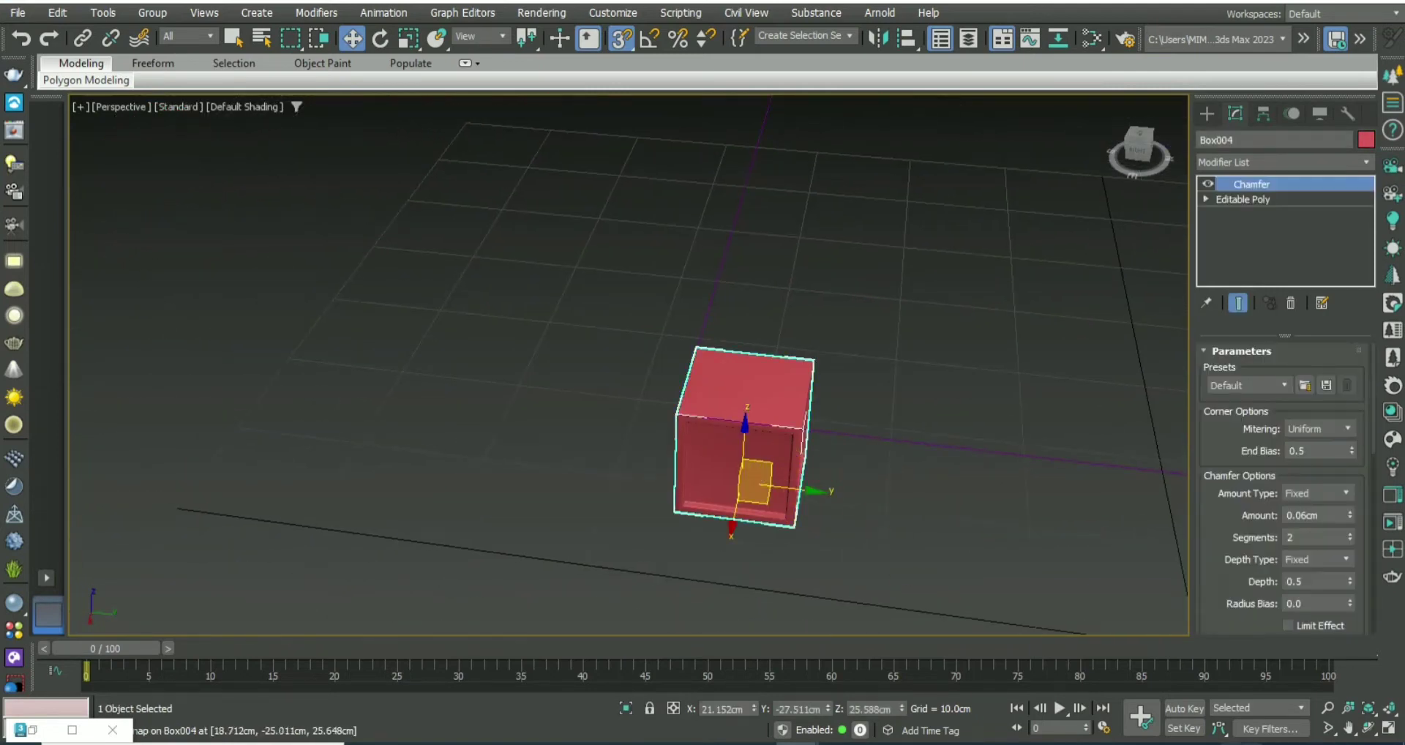
left_click(1229, 740)
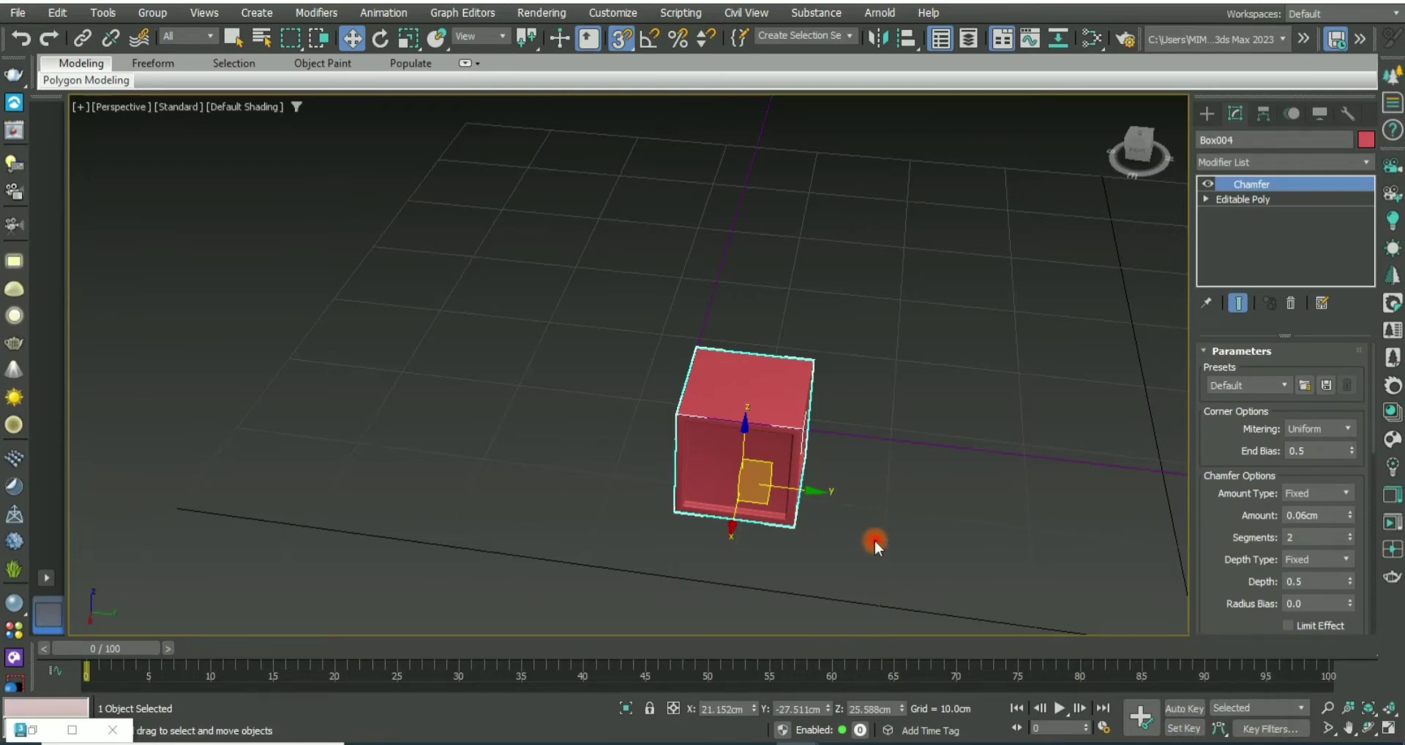
middle_click_drag(875, 539, 709, 470, "alt")
left_click(710, 474)
left_click(563, 425)
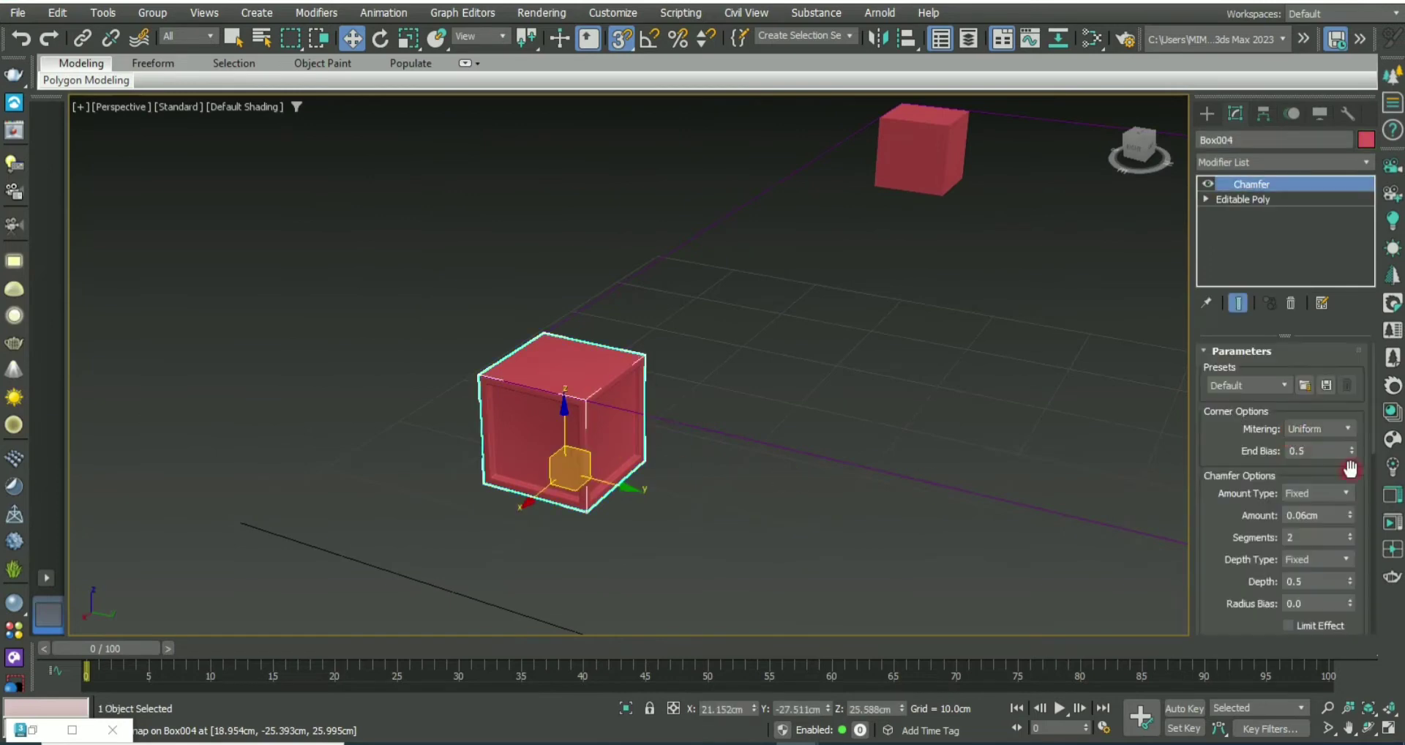
Step: Change Box004's object colour to grey and turn Edged Faces back on
left_click(1366, 141)
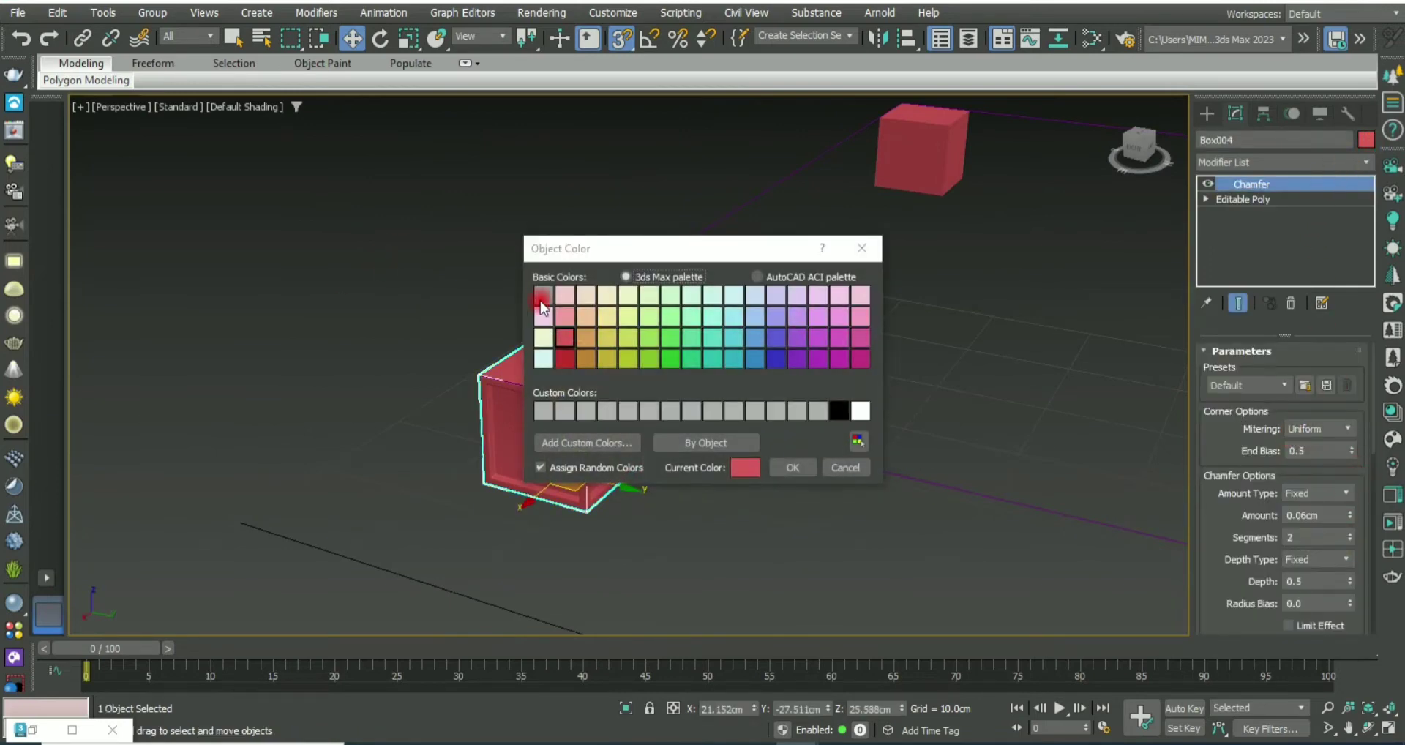
left_click(788, 465)
left_click(811, 542)
mouse_move(811, 542)
middle_mouse_down("alt")
mouse_move(674, 477)
mouse_move(705, 456)
middle_mouse_up("alt")
key("F4")
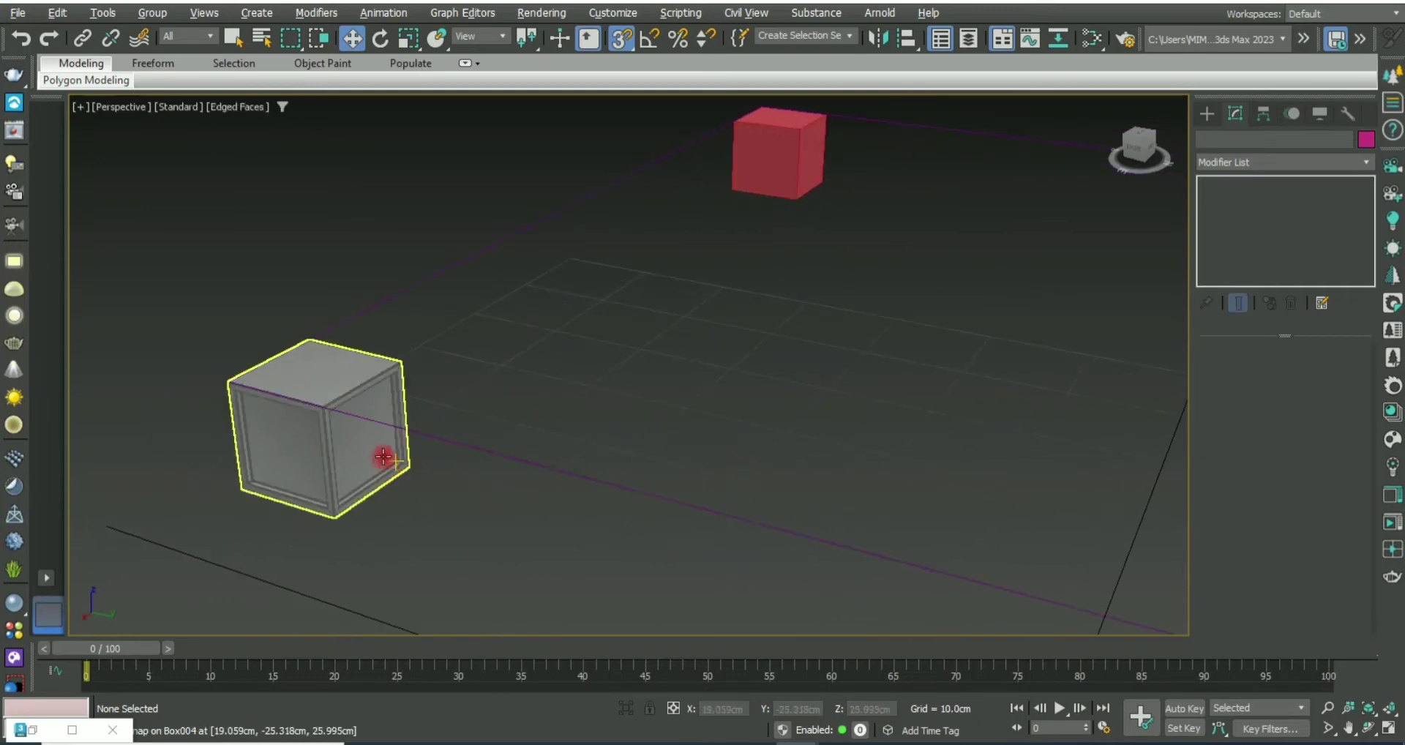
Step: Select the small red boxes and hide them, leaving the grey frame box selected
mouse_move(382, 456)
middle_mouse_down("alt")
mouse_move(769, 454)
mouse_move(562, 235)
middle_mouse_up("alt")
left_click(562, 235)
mouse_move(662, 316)
middle_mouse_down("alt")
mouse_move(986, 287)
mouse_move(1050, 322)
mouse_move(997, 384)
middle_mouse_up("alt")
left_click(1069, 384)
key("Delete")
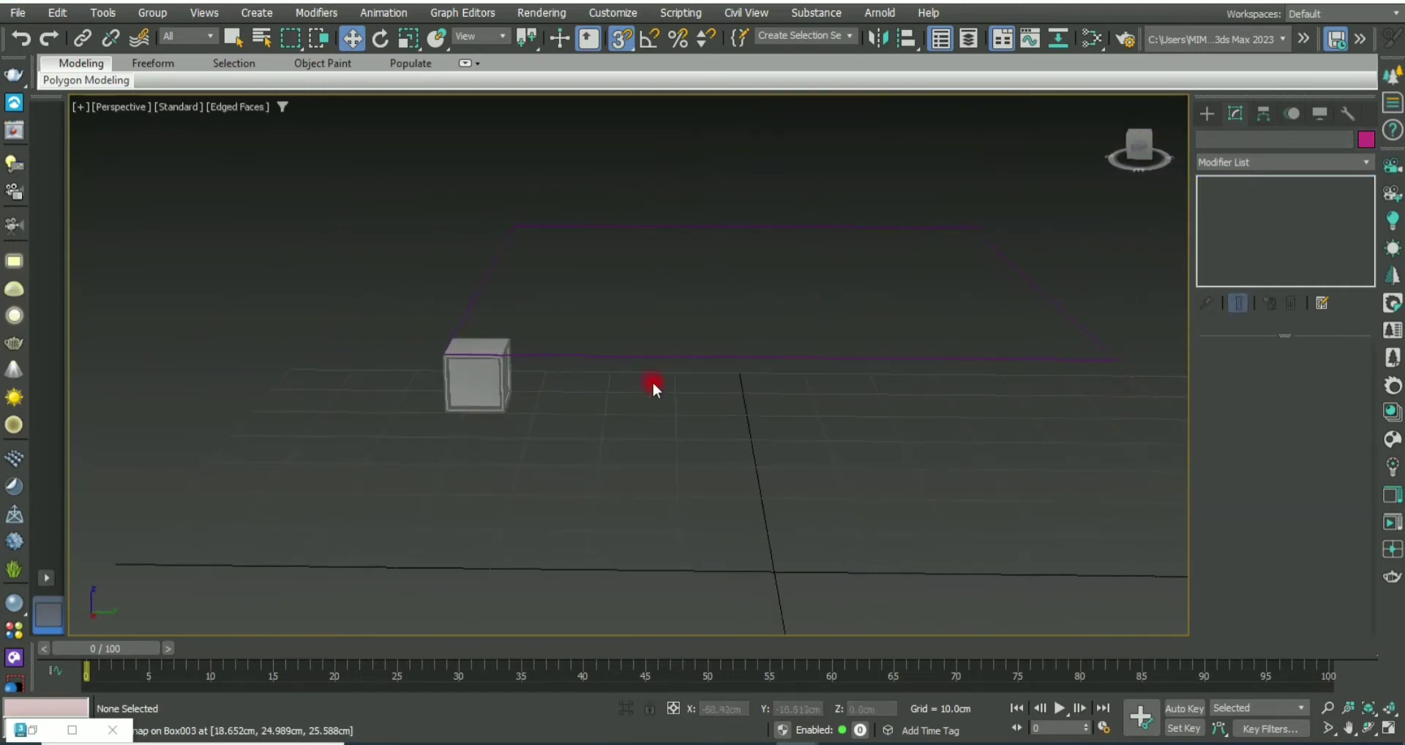
left_click(501, 384)
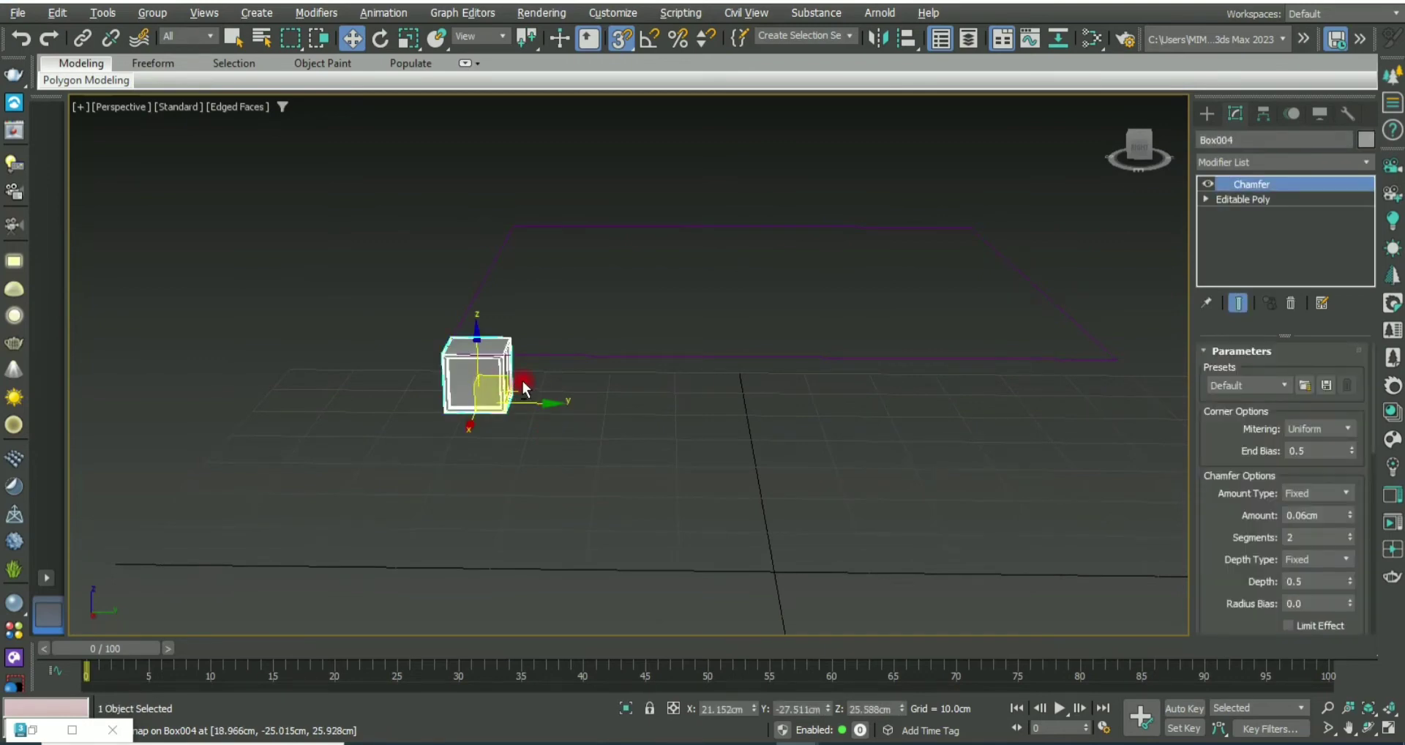
Step: In the Top view, clone the grey box as an instance and snap it onto a rectangle corner
key("alt+w")
key("alt+w")
scroll(533, 339, "down", 3)
scroll(552, 449, "up", 5)
middle_click_drag(551, 449, 658, 417)
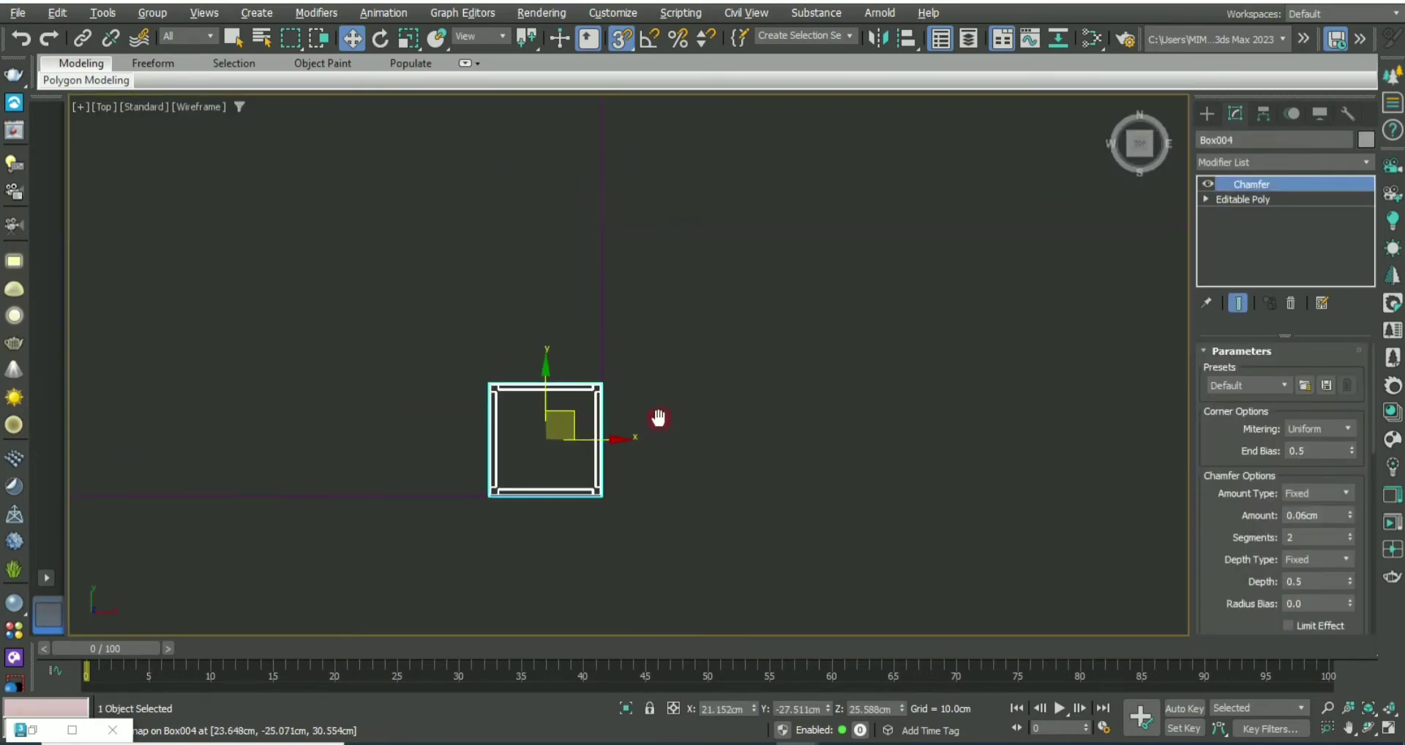
scroll(621, 469, "up", 5)
scroll(557, 506, "down", 4)
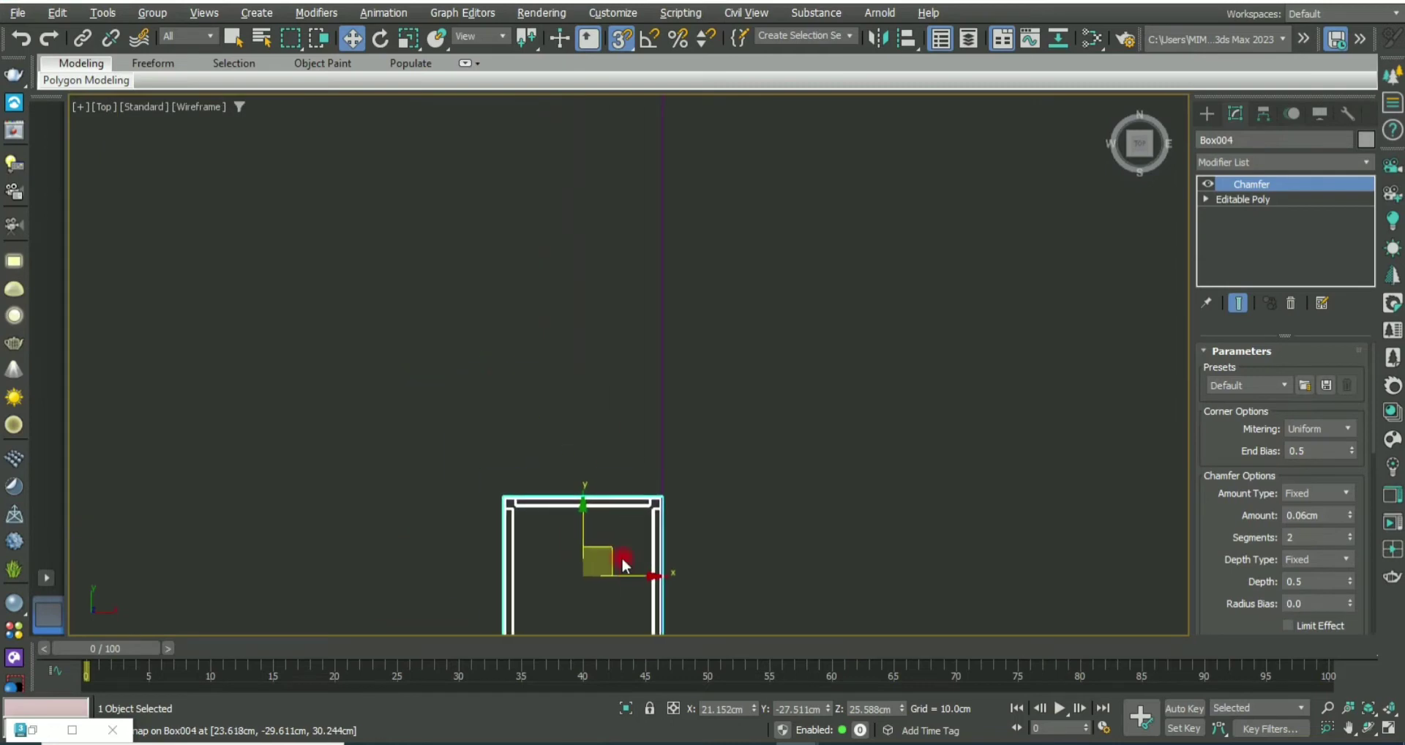
middle_click_drag(611, 536, 654, 496)
left_click_drag(566, 460, 287, 112, "shift")
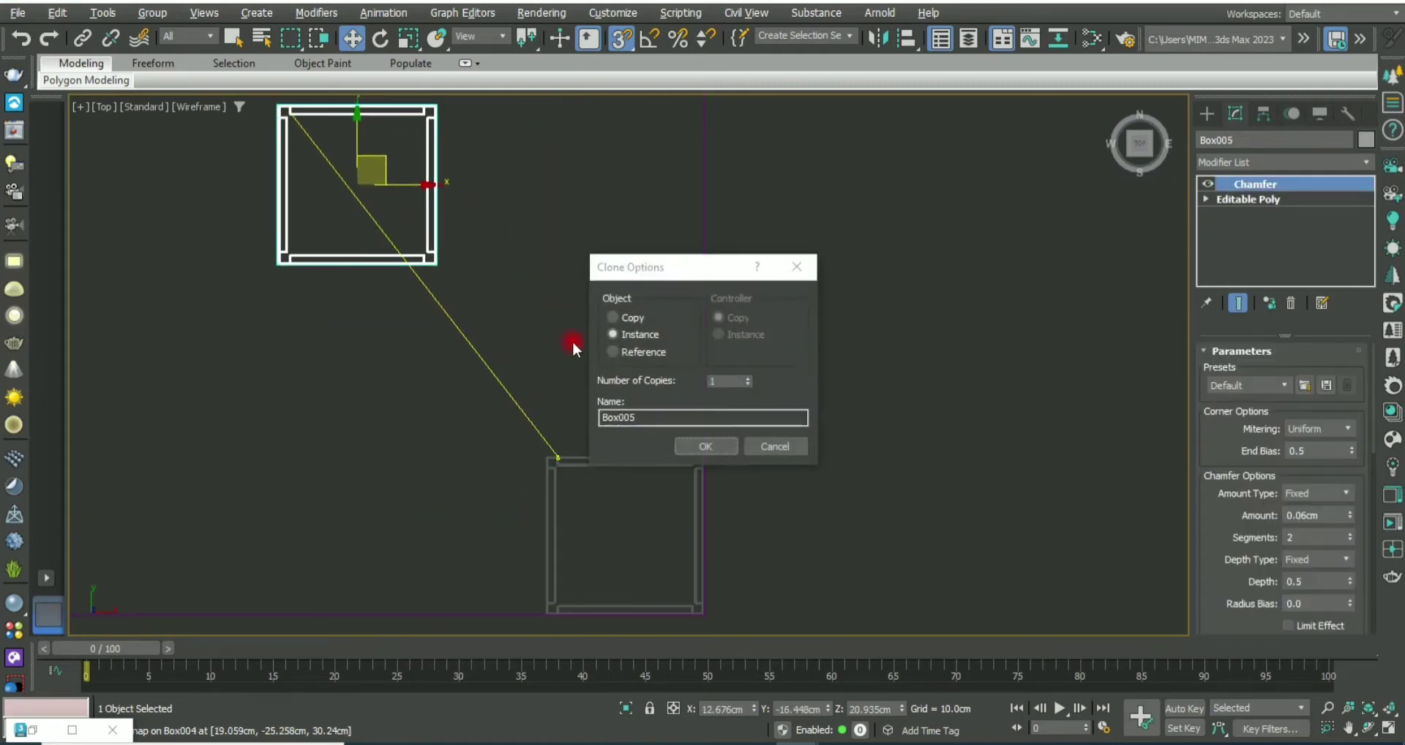
left_click(701, 447)
mouse_move(616, 354)
left_mouse_down()
mouse_move(505, 509)
mouse_move(476, 464)
mouse_move(662, 371)
mouse_move(654, 210)
left_mouse_up()
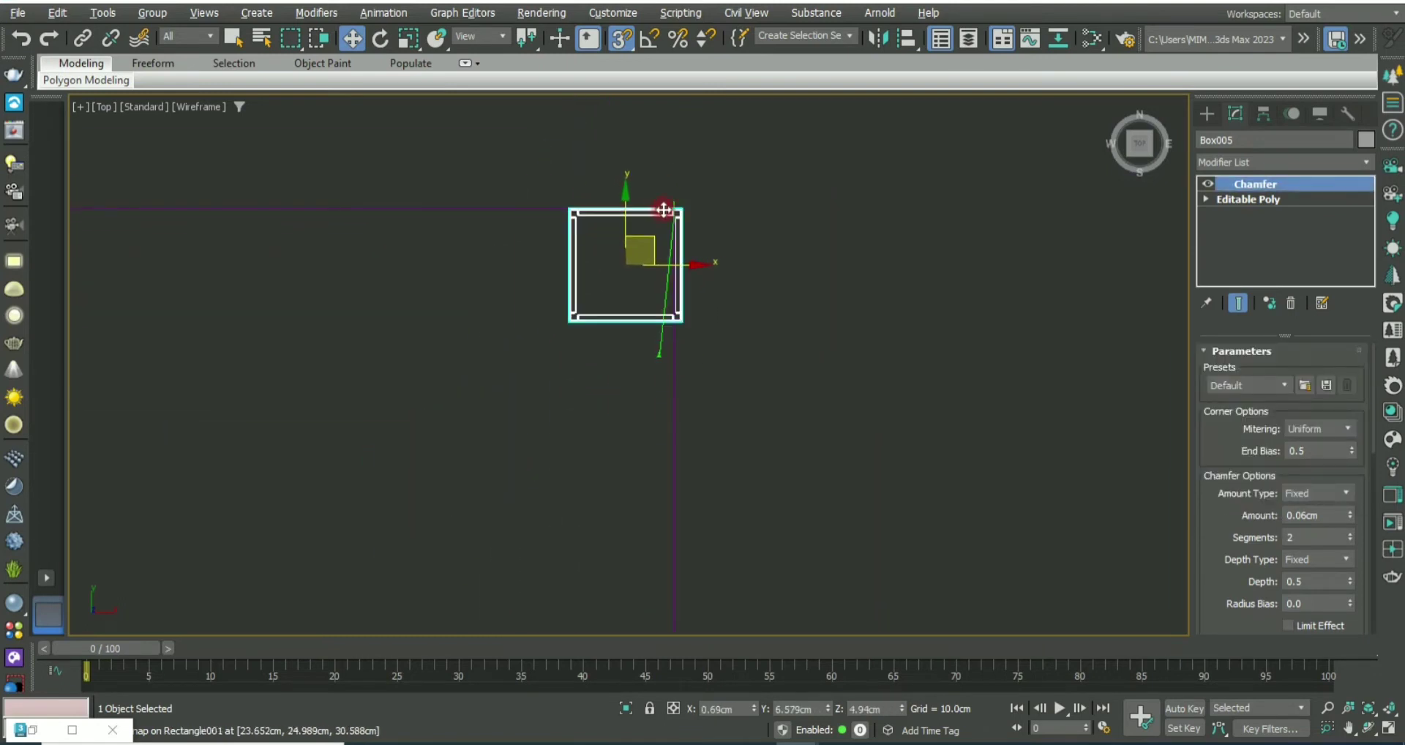
Step: Check the copy in Perspective and snap it exactly onto the corner
key("alt+w")
right_click(1038, 572)
key("alt+w")
scroll(756, 478, "up", 3)
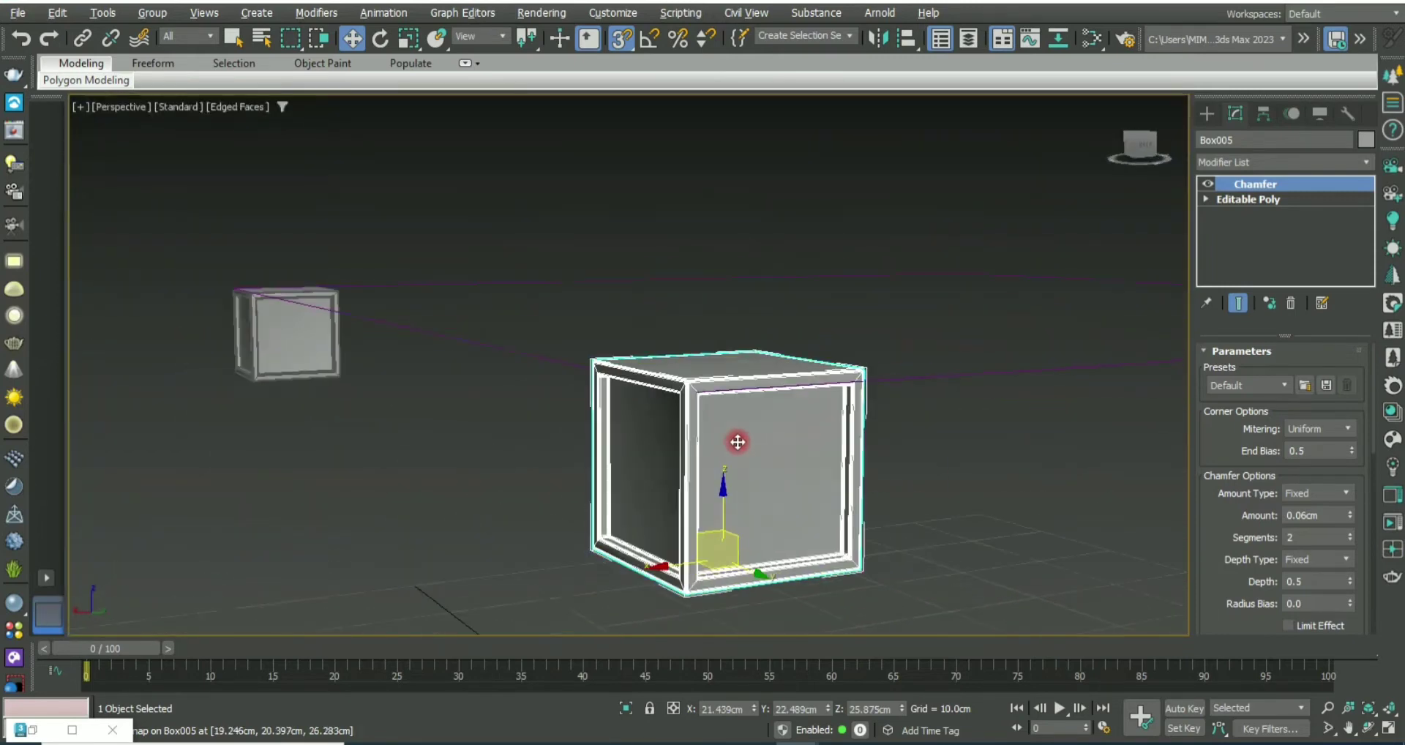
scroll(740, 443, "up", 3)
scroll(647, 455, "up", 4)
scroll(672, 443, "up", 3)
middle_click_drag(662, 426, 589, 376, "alt")
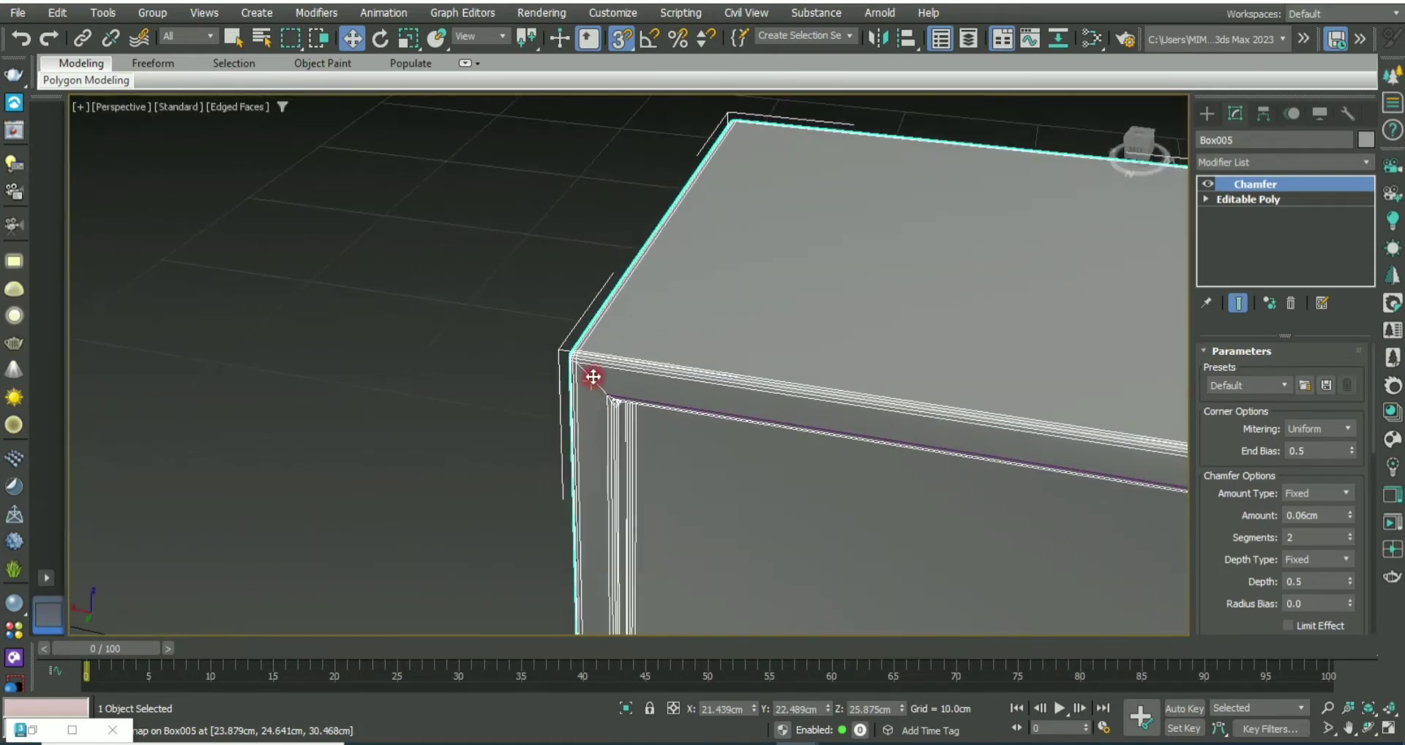
left_click_drag(592, 357, 634, 420)
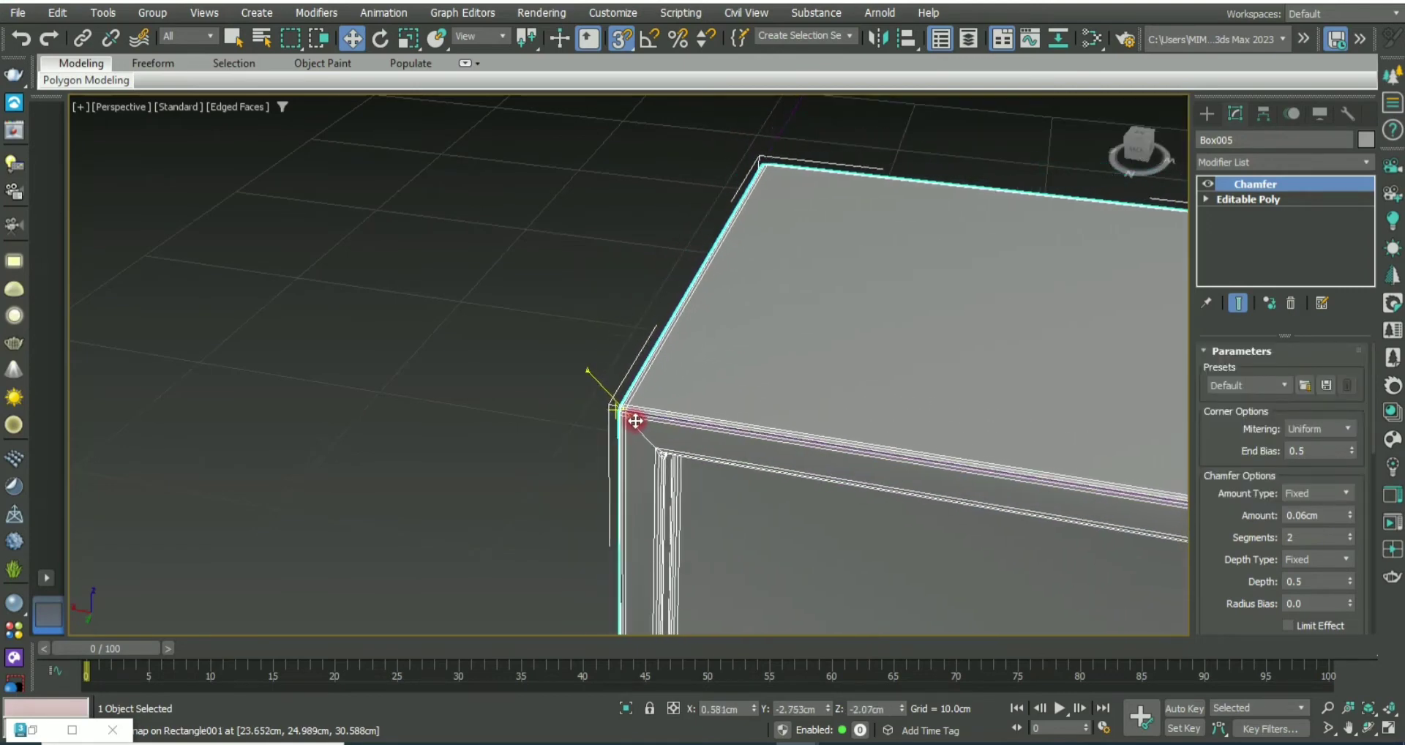
left_click_drag(634, 419, 612, 443)
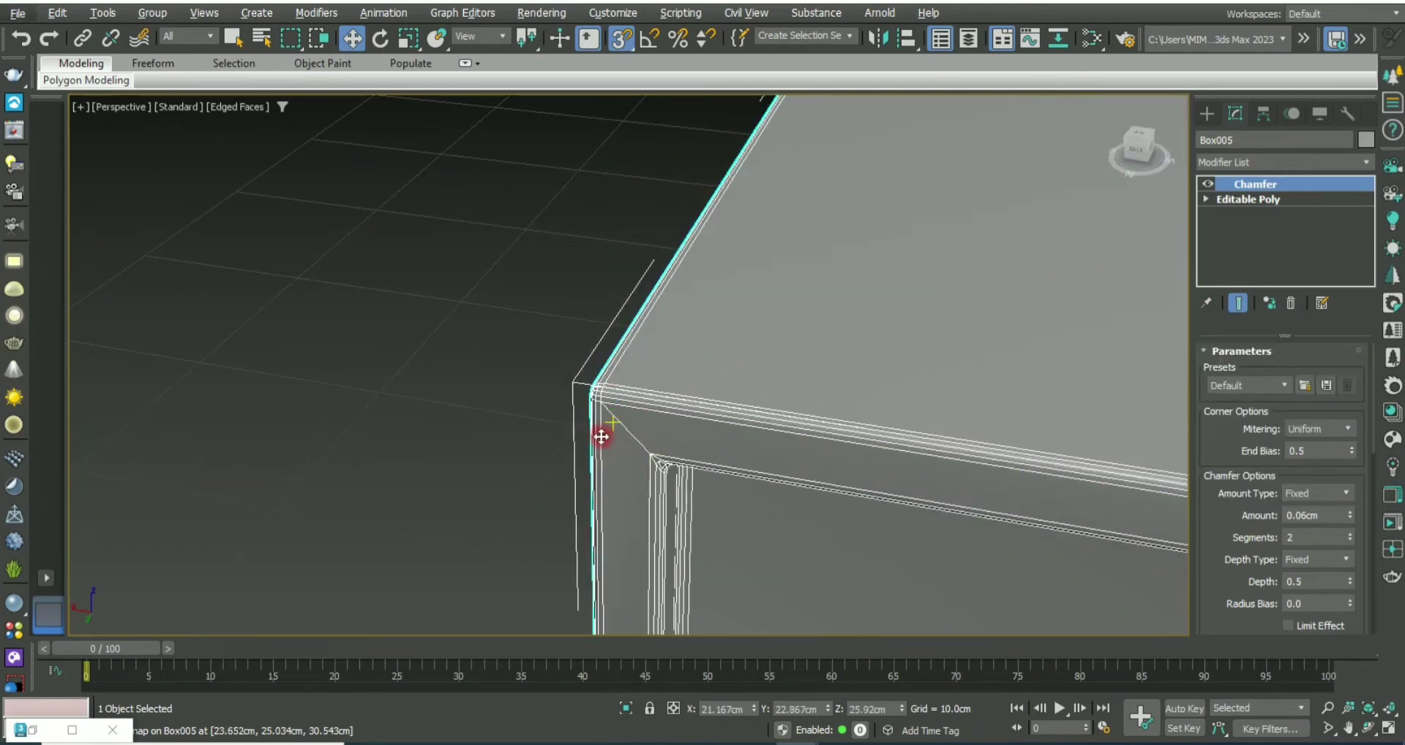
Step: Turn off the Chamfer display and nudge the frame box down in the Top view
key("alt+w")
left_click(1206, 184)
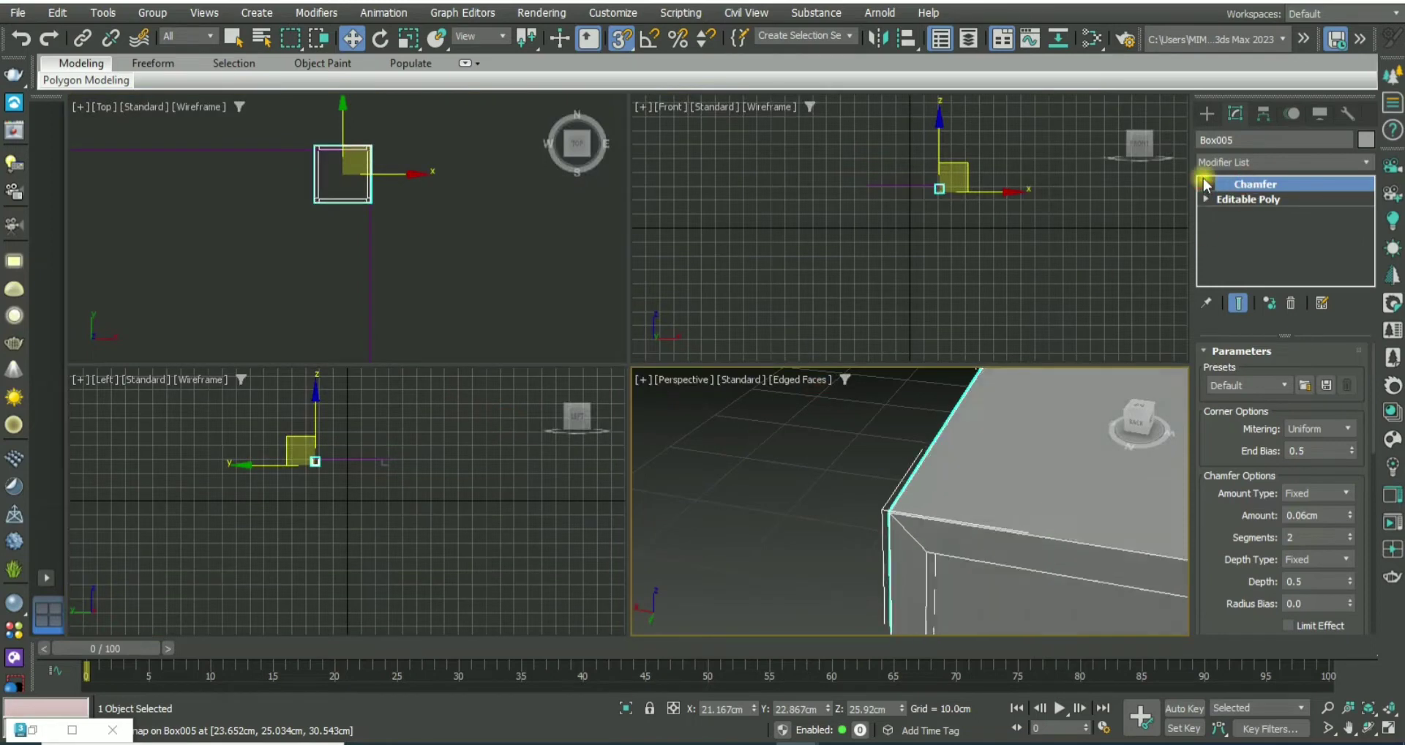
scroll(432, 216, "up", 3)
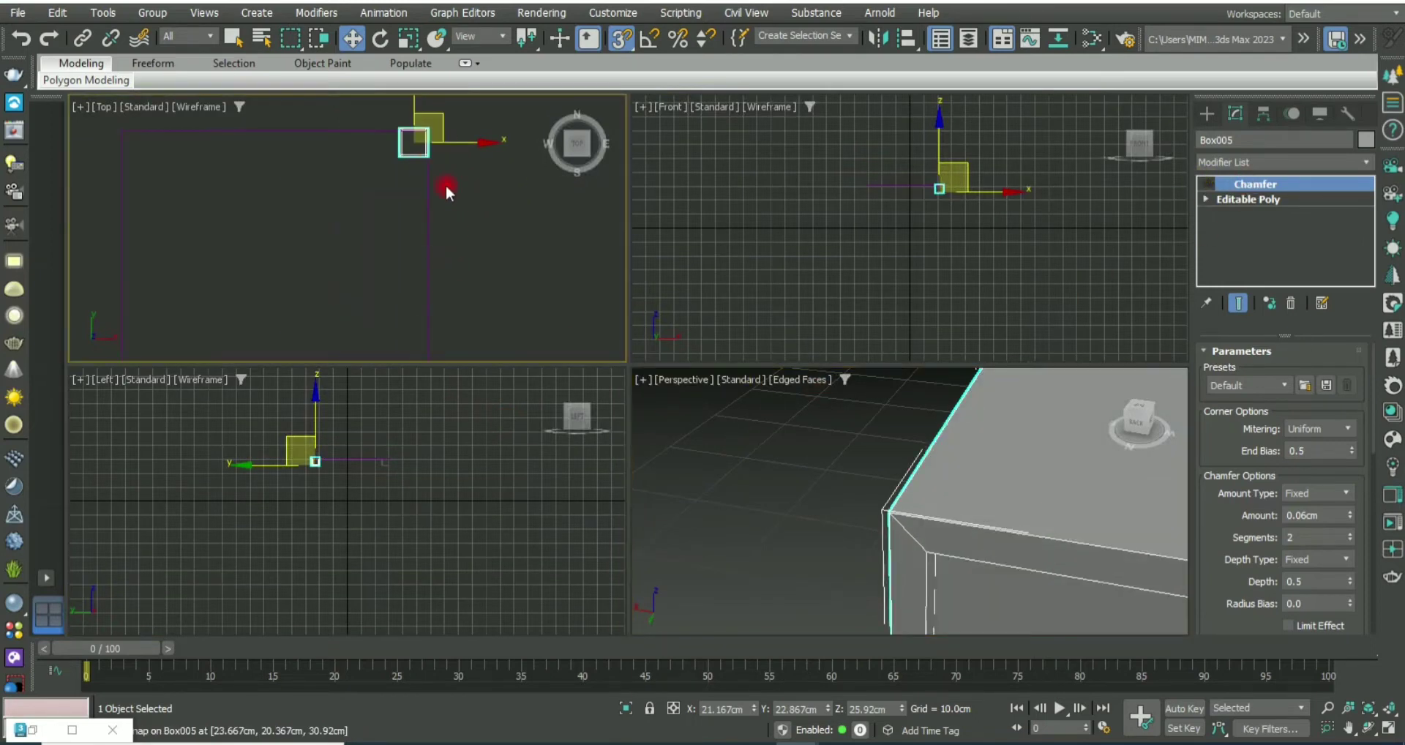
scroll(445, 190, "down", 2)
scroll(429, 224, "down", 2)
left_click_drag(415, 187, 405, 204)
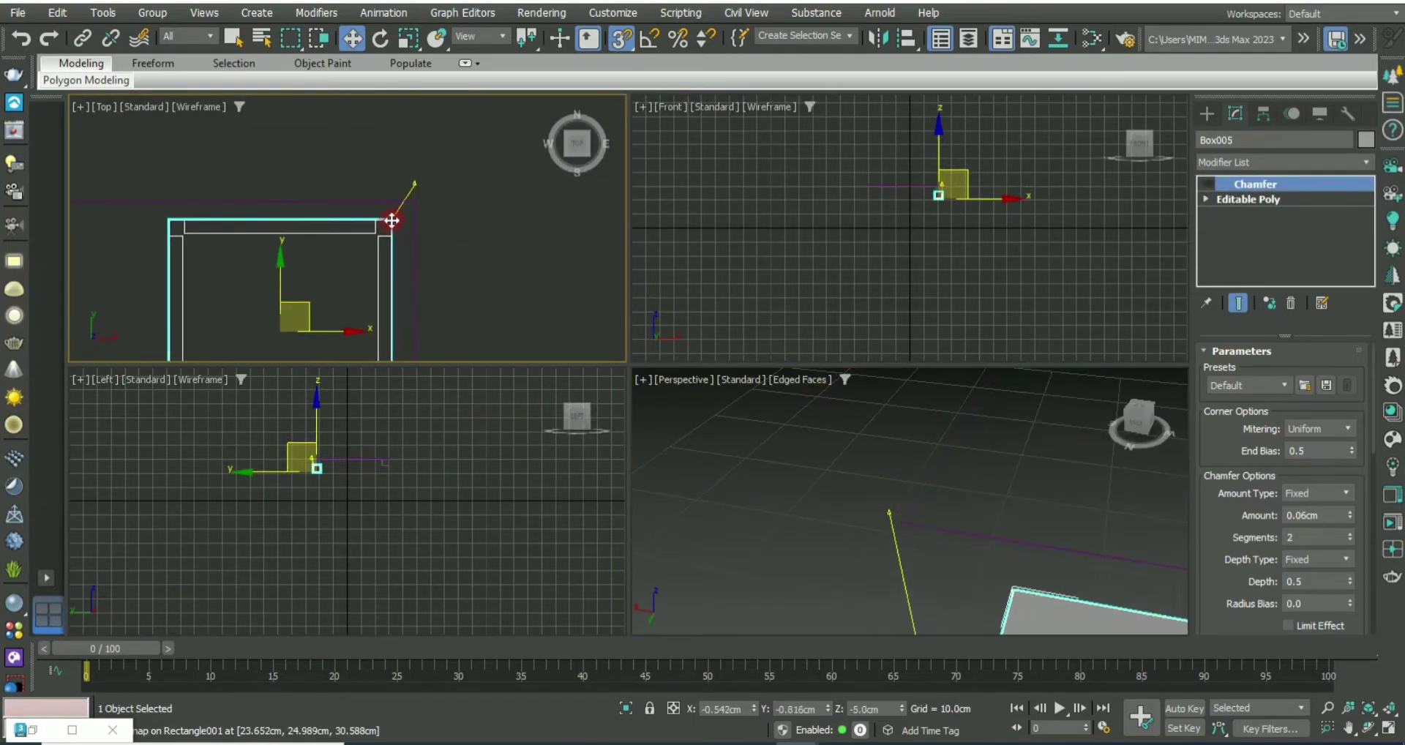
left_click(1044, 527)
key("alt+w")
scroll(822, 476, "down", 3)
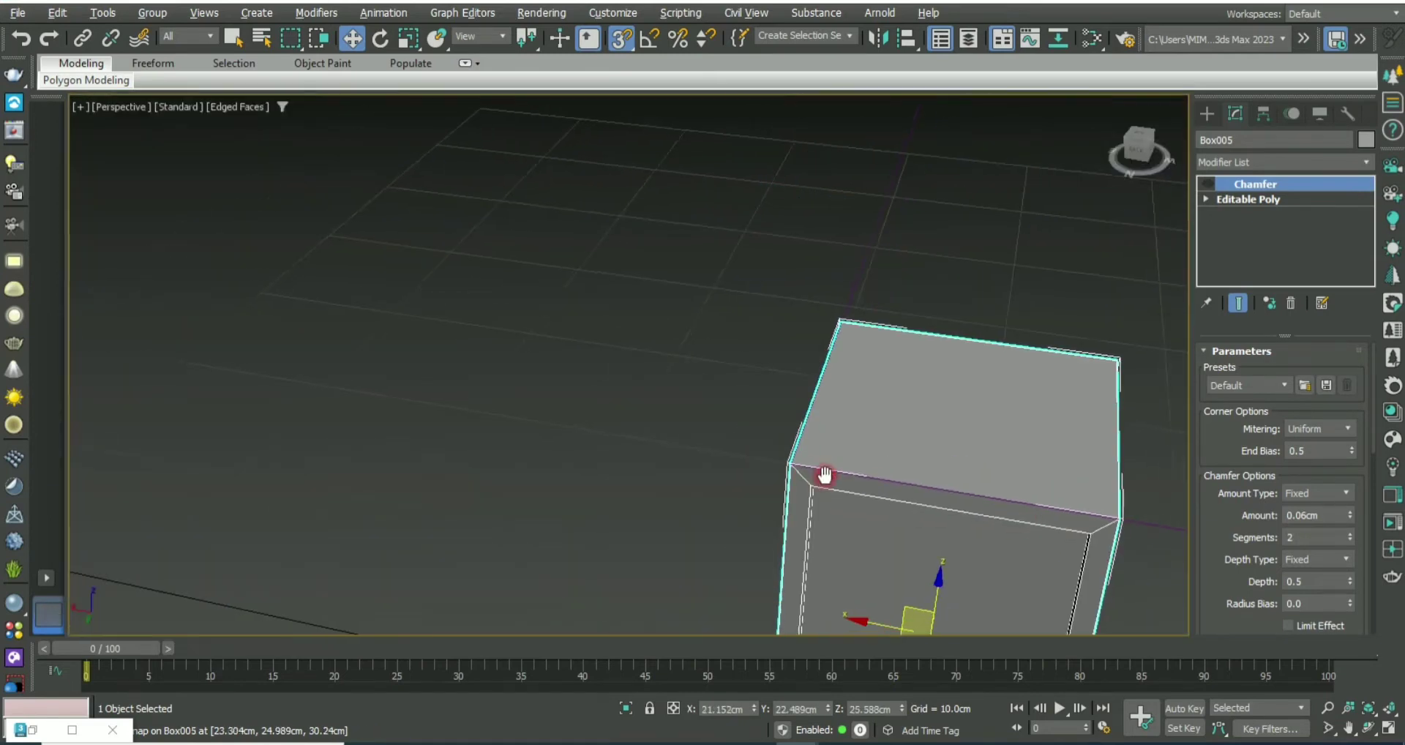
scroll(775, 430, "down", 3)
key("alt+w")
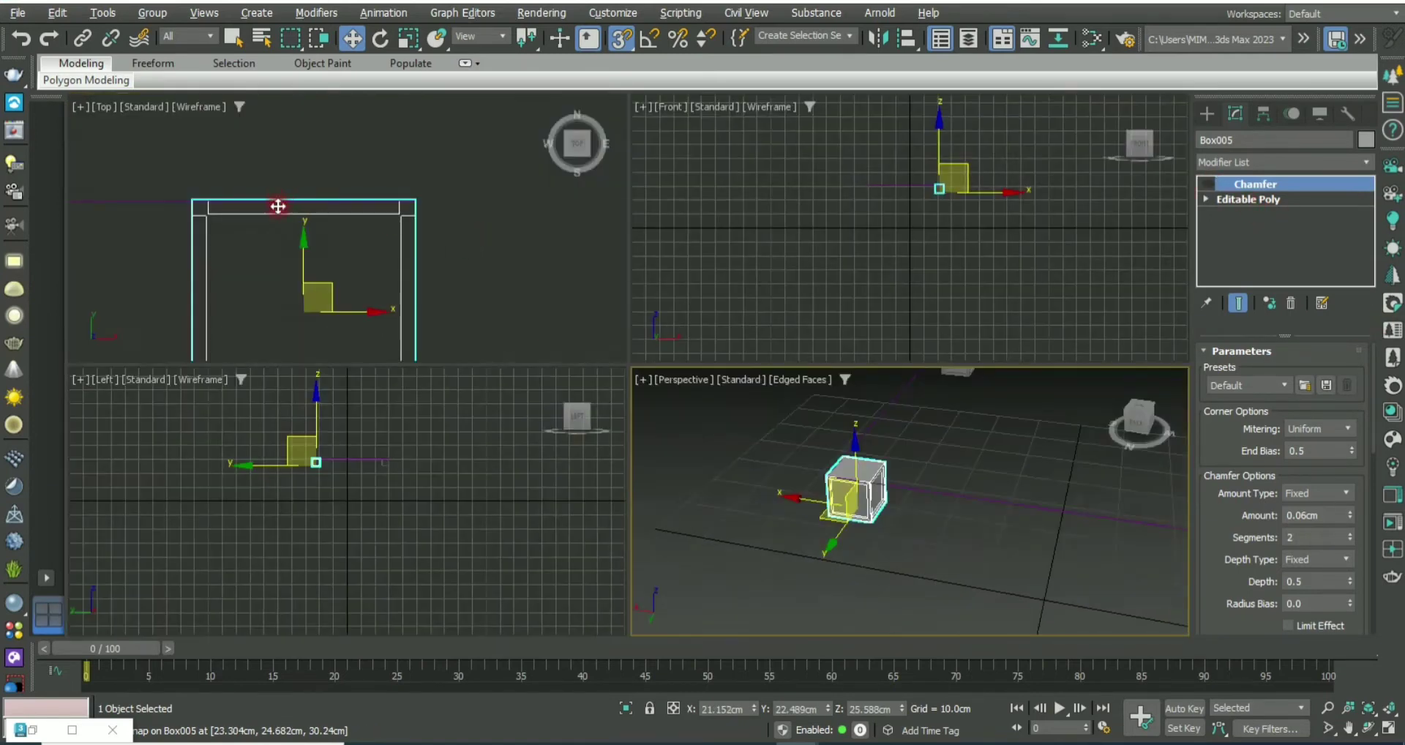
Step: Clone another instance leftward and snap it onto the upper-left corner
left_click(276, 210)
key("alt+w")
scroll(486, 275, "up", 3)
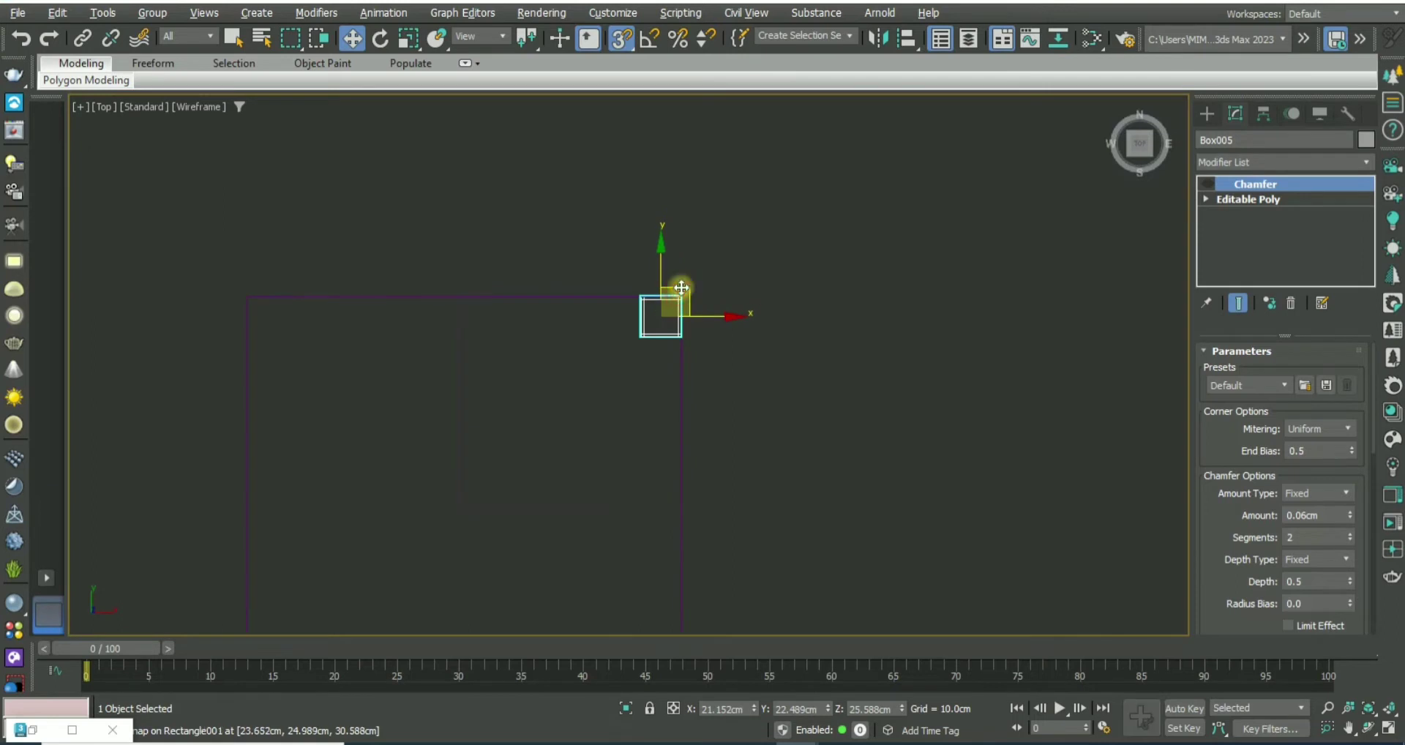
left_click_drag(679, 296, 288, 312, "shift")
left_click(704, 446)
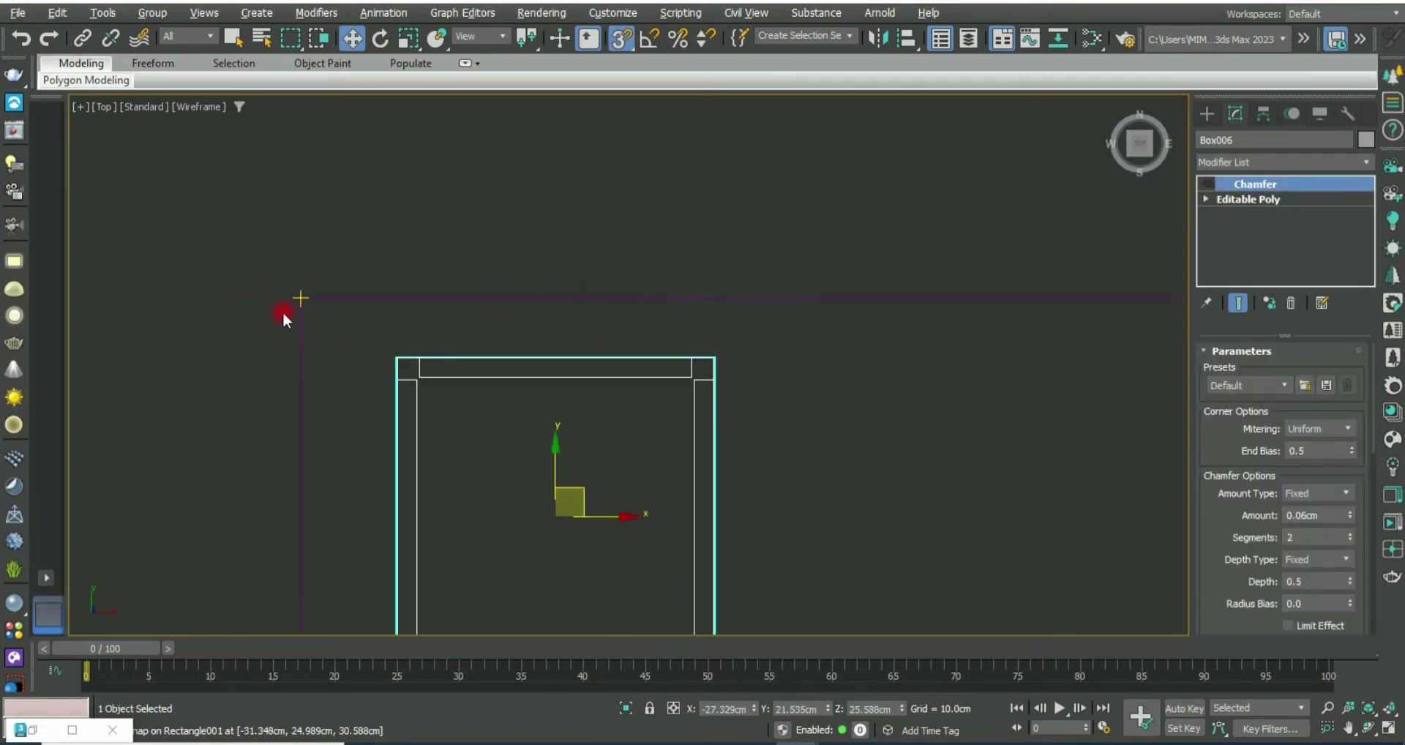
scroll(399, 359, "up", 4)
left_click_drag(401, 350, 142, 188)
scroll(349, 380, "down", 4)
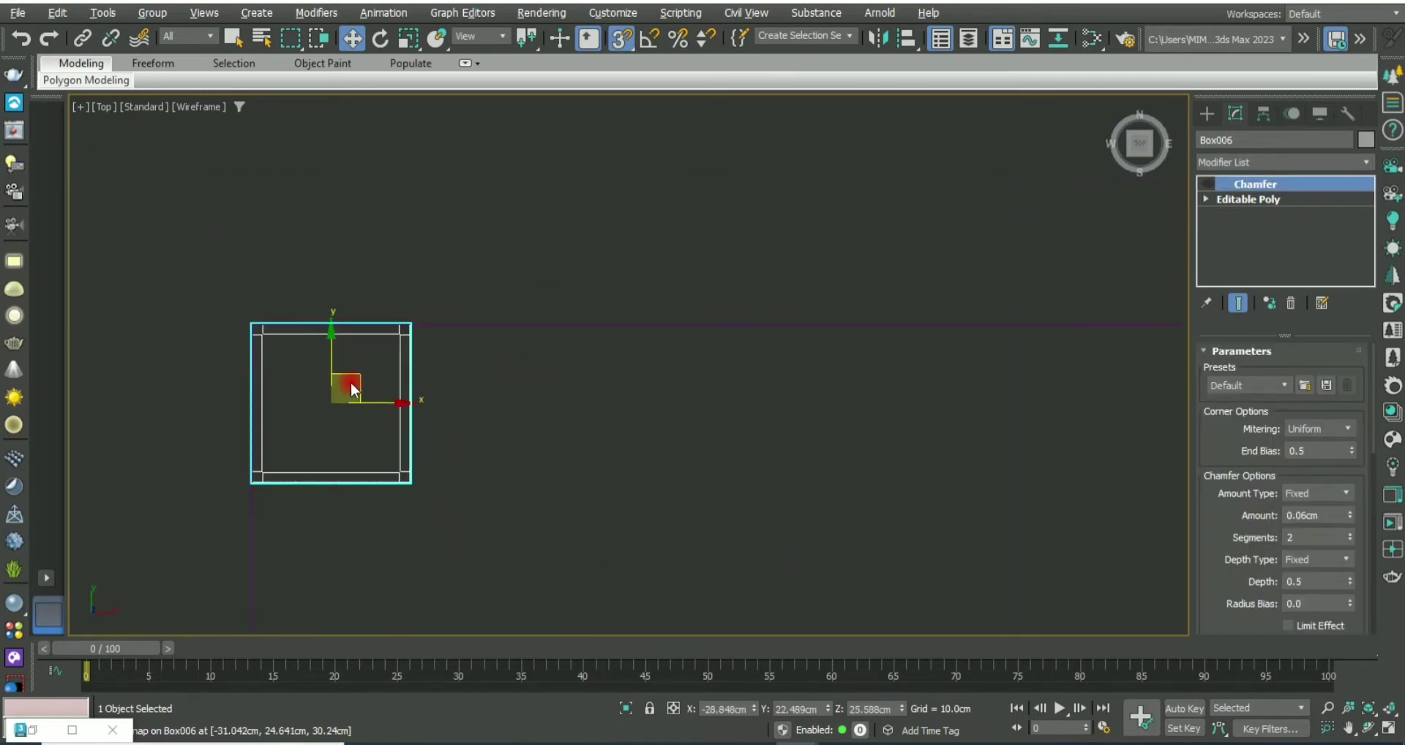
scroll(502, 212, "up", 4)
Step: Clone a fourth instance down onto the lower-left corner
left_click_drag(541, 187, 541, 552, "shift")
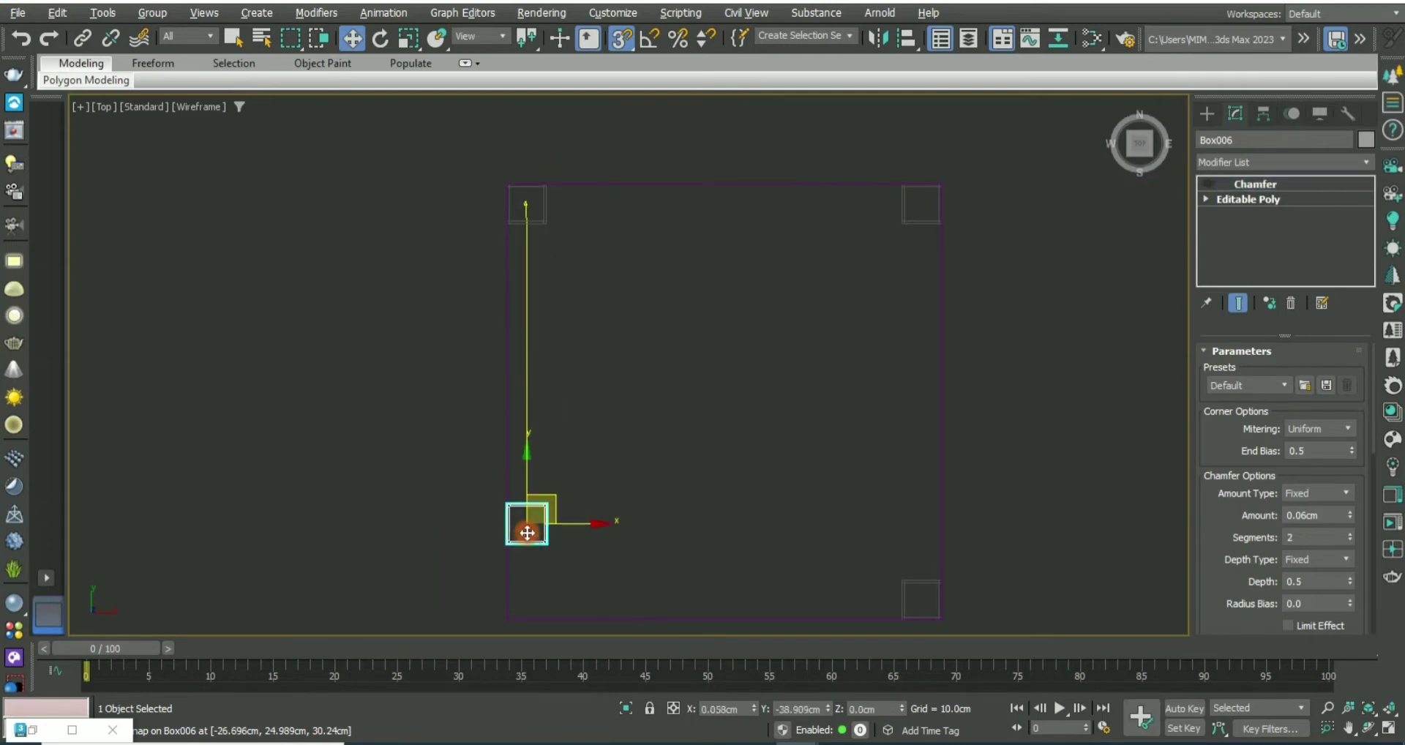
left_click(706, 446)
scroll(690, 313, "down", 3)
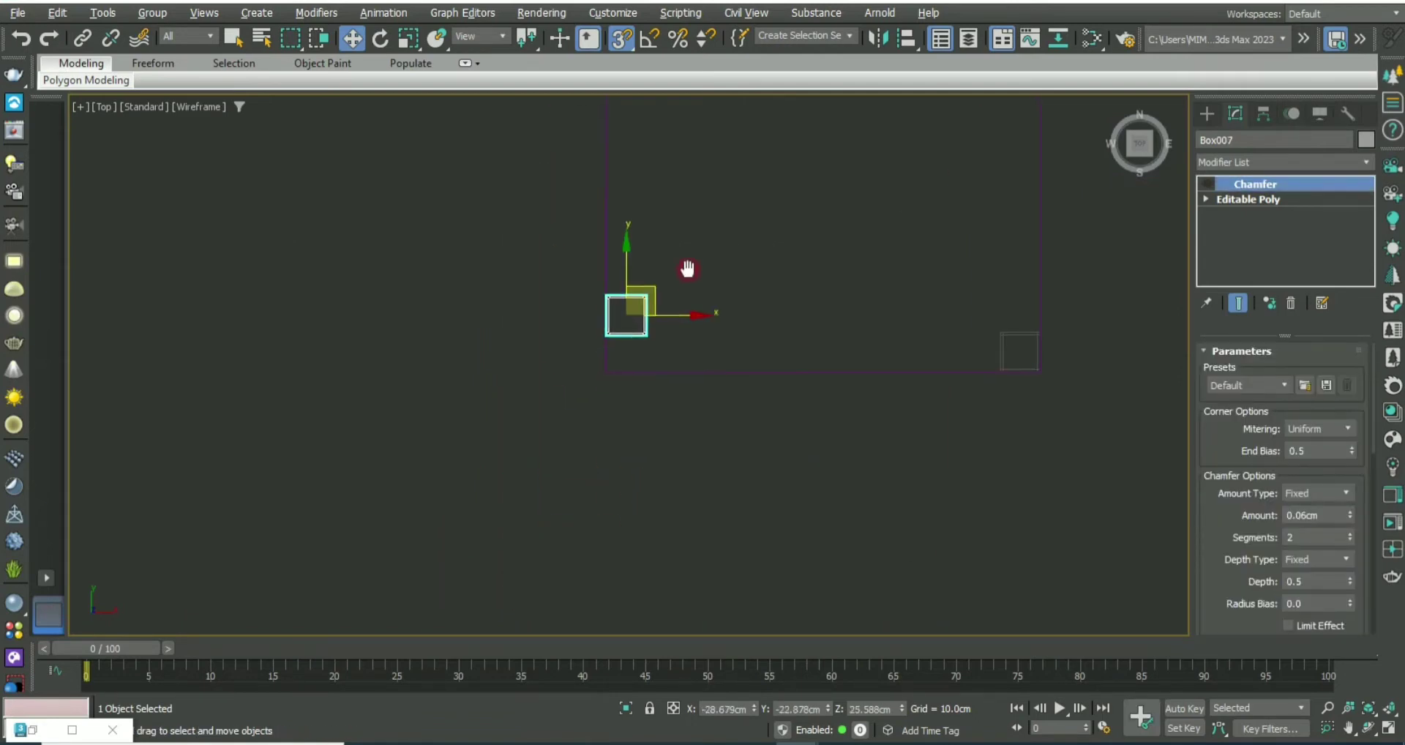
scroll(517, 435, "up", 5)
scroll(582, 240, "up", 3)
middle_click_drag(570, 388, 585, 400)
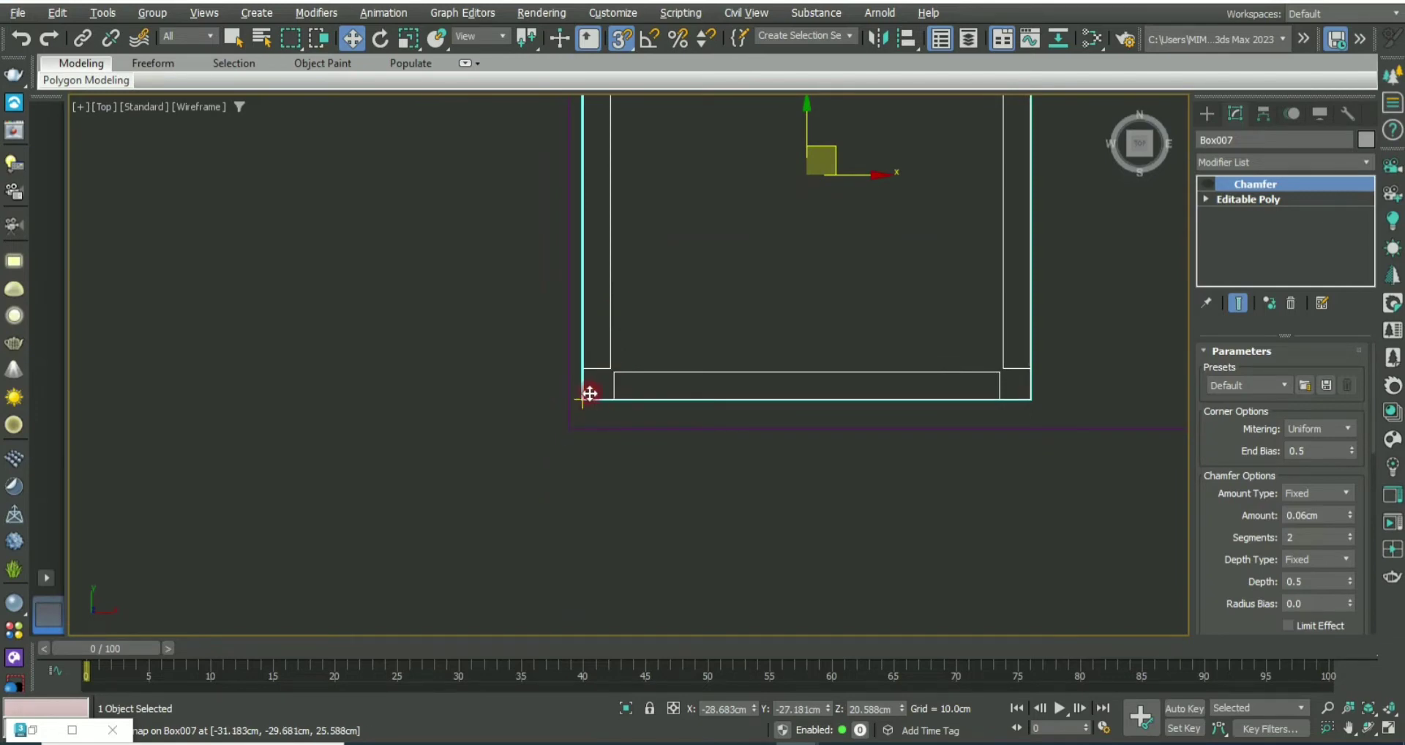
Step: Orbit the Perspective view to inspect all four corner boxes and deselect
key("alt+w")
middle_click(1021, 521)
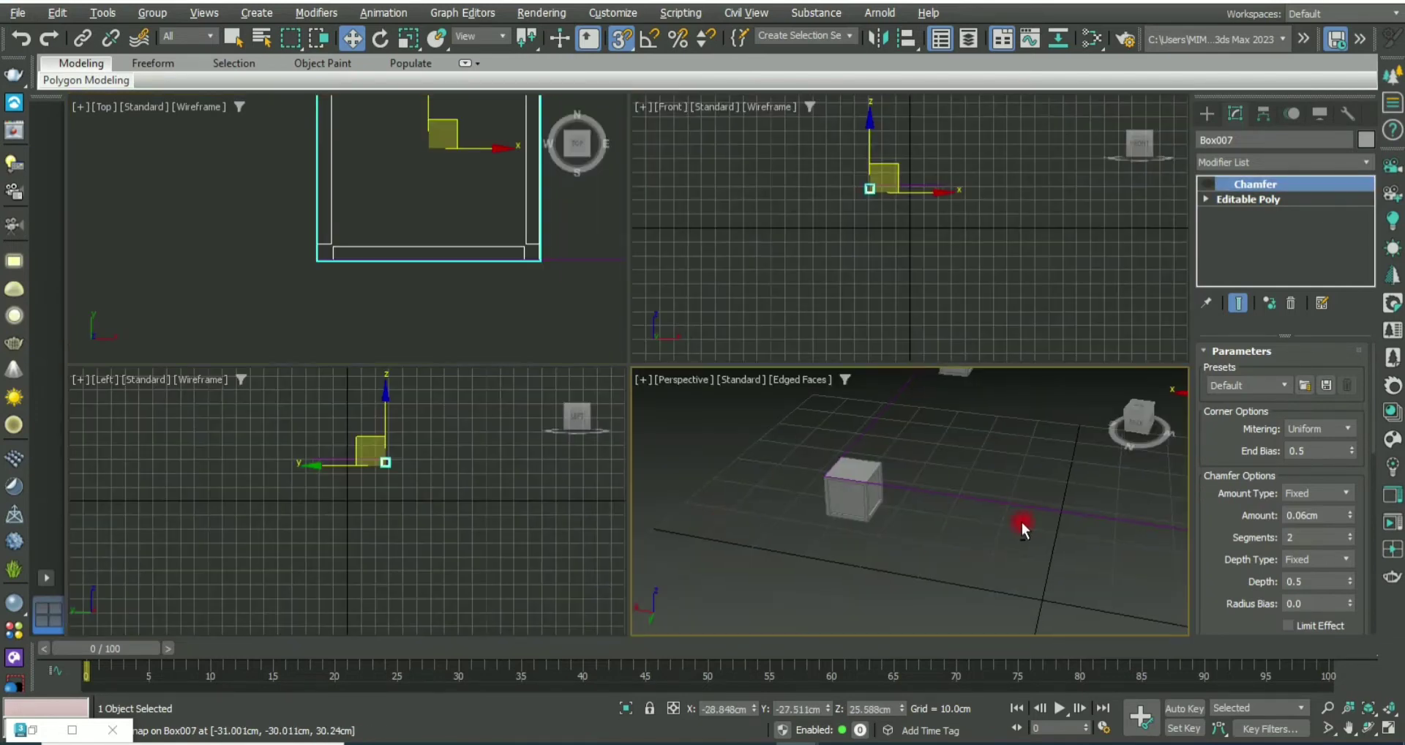
key("alt+w")
mouse_move(1021, 521)
middle_mouse_down("alt")
mouse_move(761, 499)
mouse_move(827, 448)
middle_mouse_up("alt")
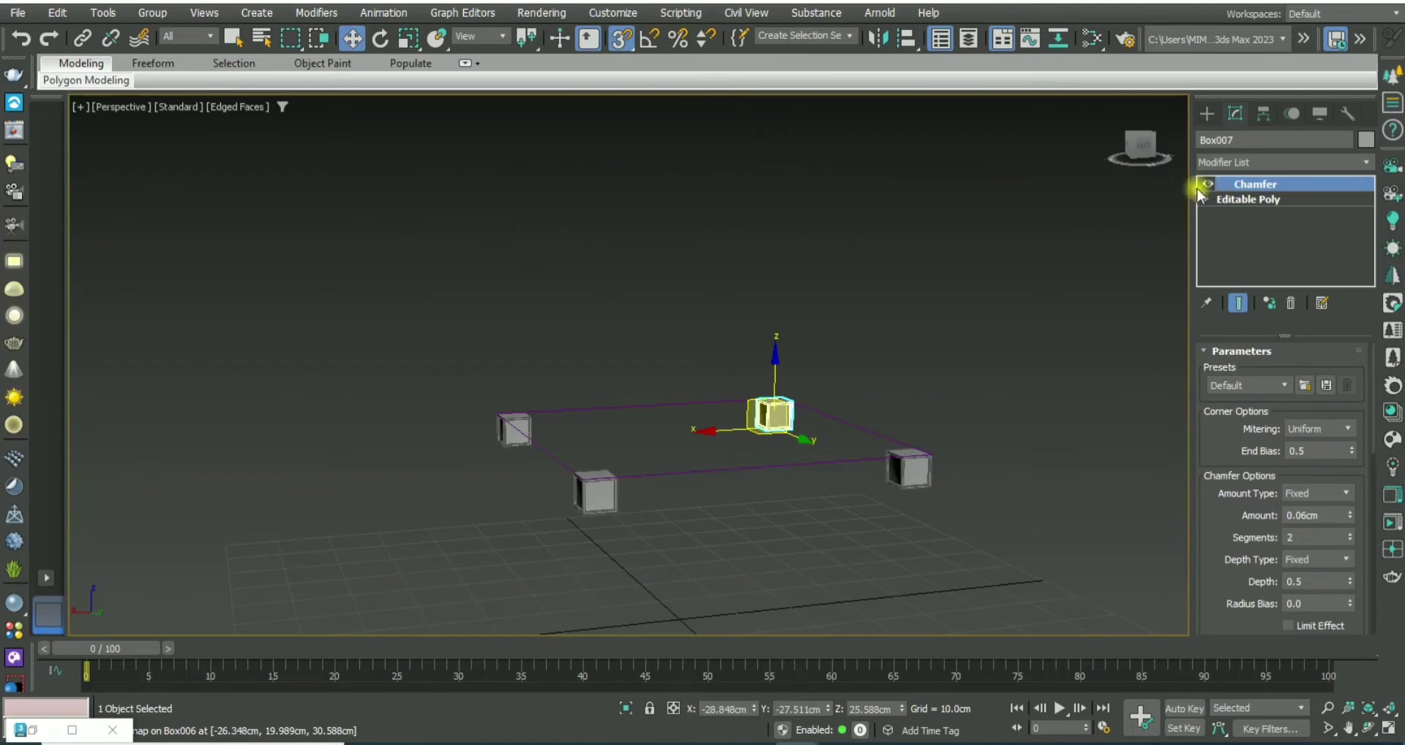
middle_click_drag(951, 439, 763, 471, "alt")
left_click(693, 432)
scroll(810, 417, "down", 5)
Step: Select Rectangle001 and set both its Length and Width to 50 cm
middle_click_drag(809, 417, 757, 427, "alt")
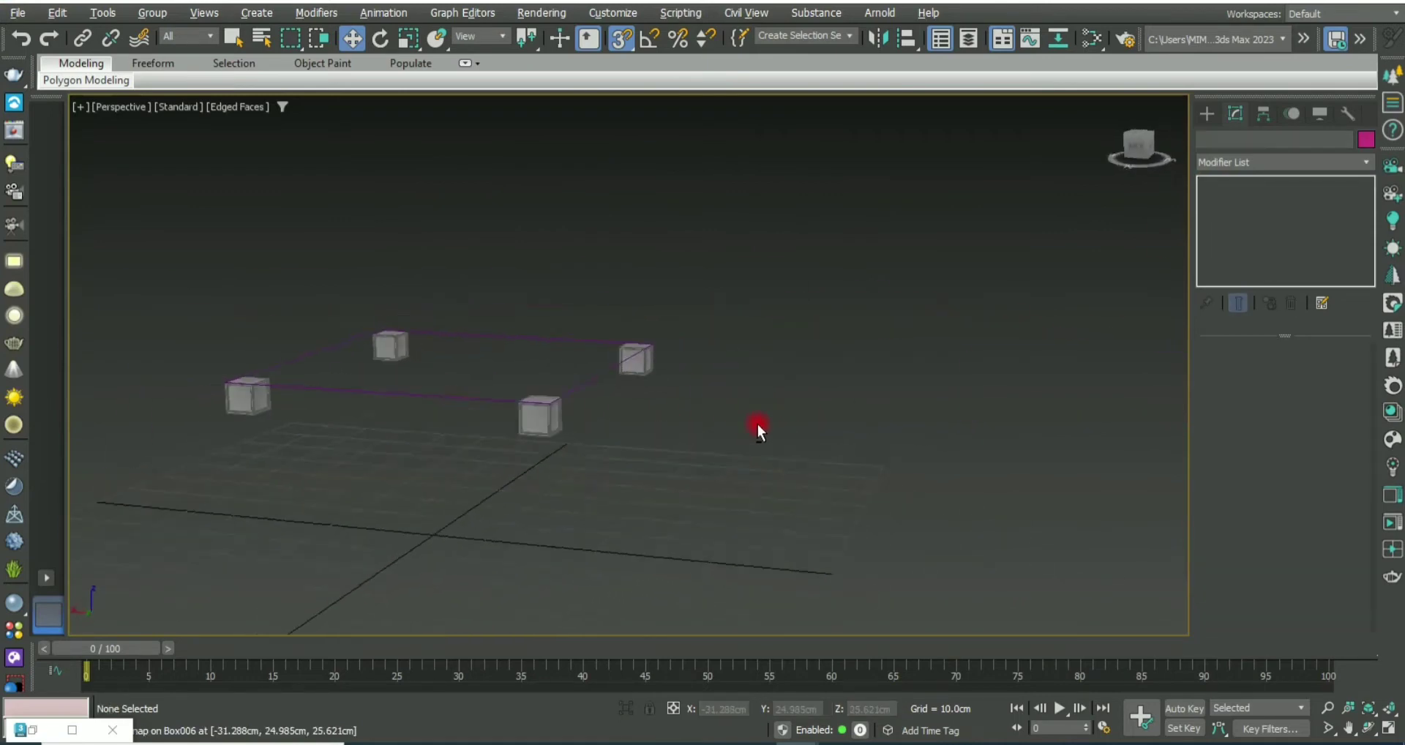
scroll(731, 417, "up", 3)
scroll(728, 401, "up", 2)
scroll(724, 401, "up", 2)
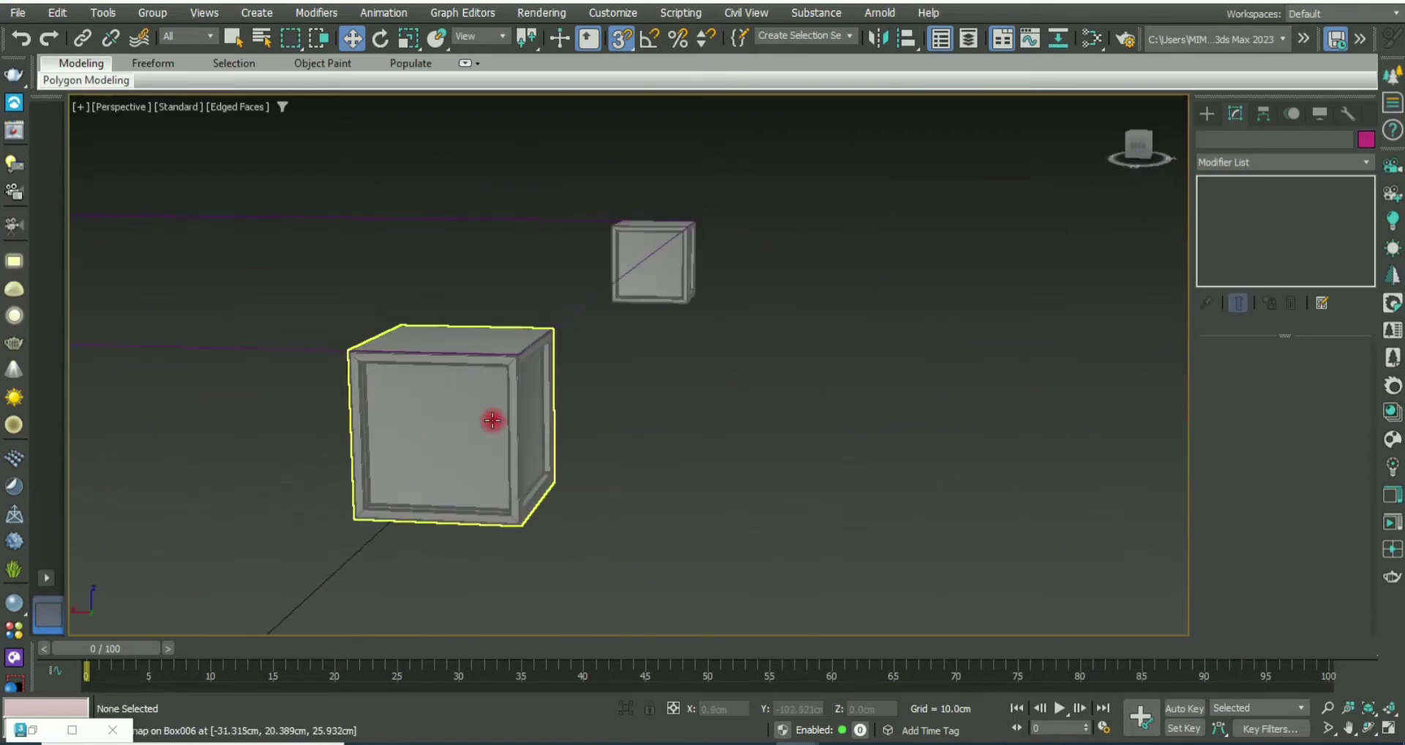
scroll(723, 452, "down", 3)
scroll(736, 454, "down", 4)
middle_click_drag(736, 453, 512, 461, "alt")
left_click(495, 434)
type("50")
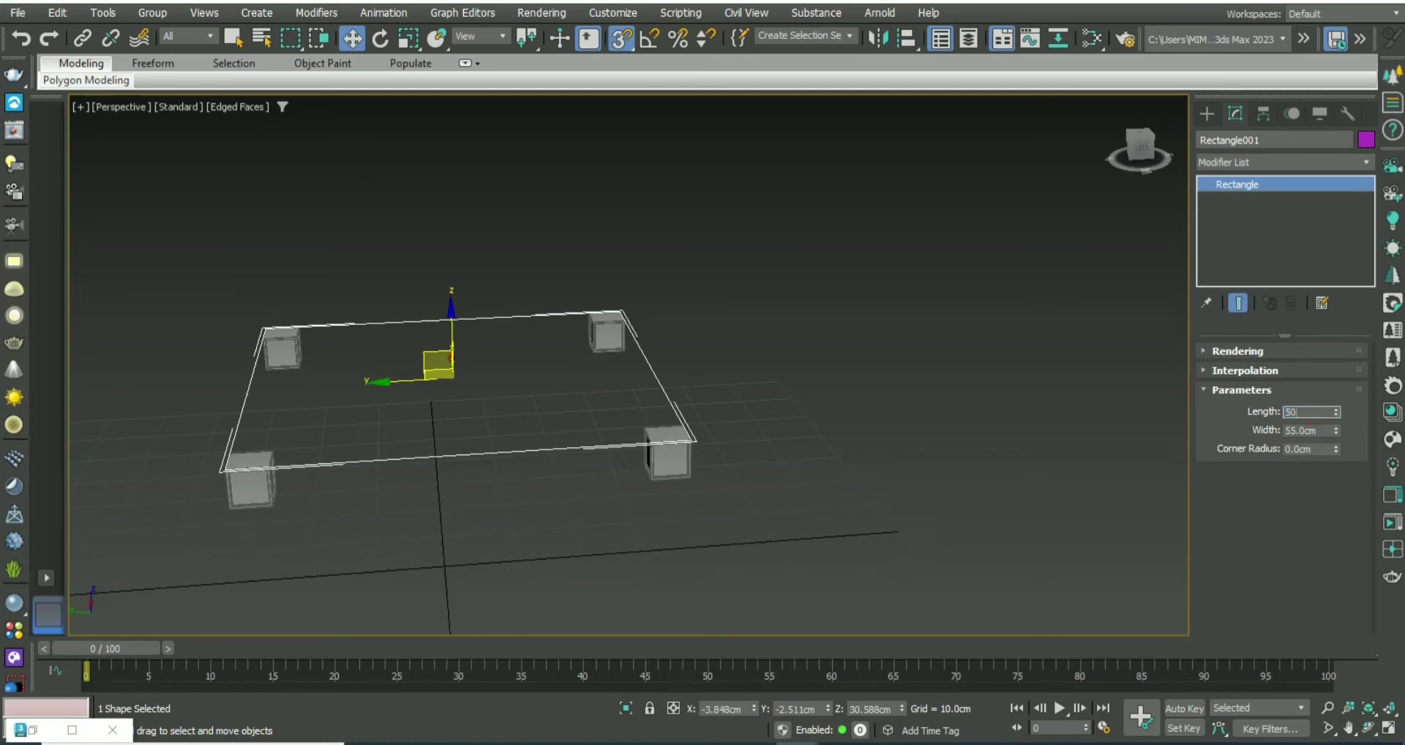
key("Return")
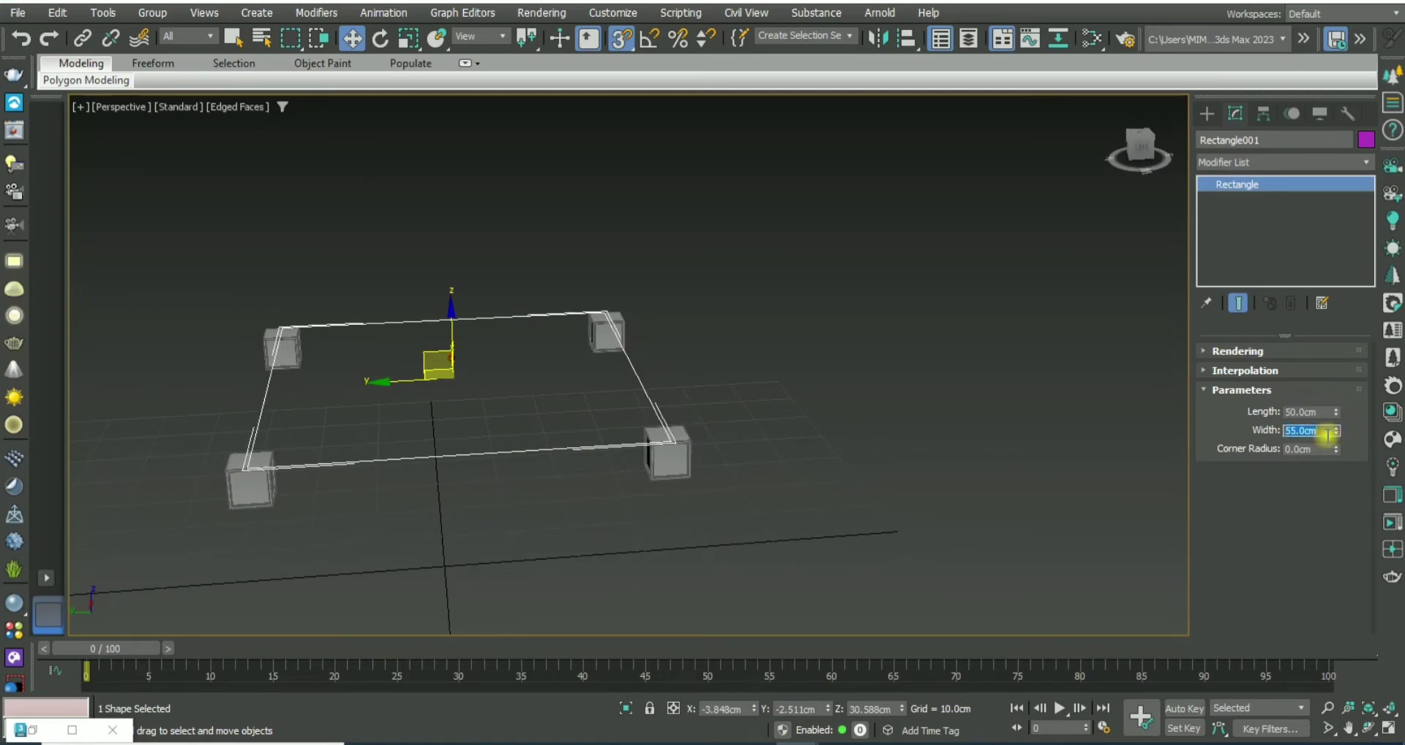
type("50")
key("Return")
Step: Reselect the rectangle by its front edge and browse the Modifier List for an extrude
middle_click_drag(708, 524, 668, 464, "alt")
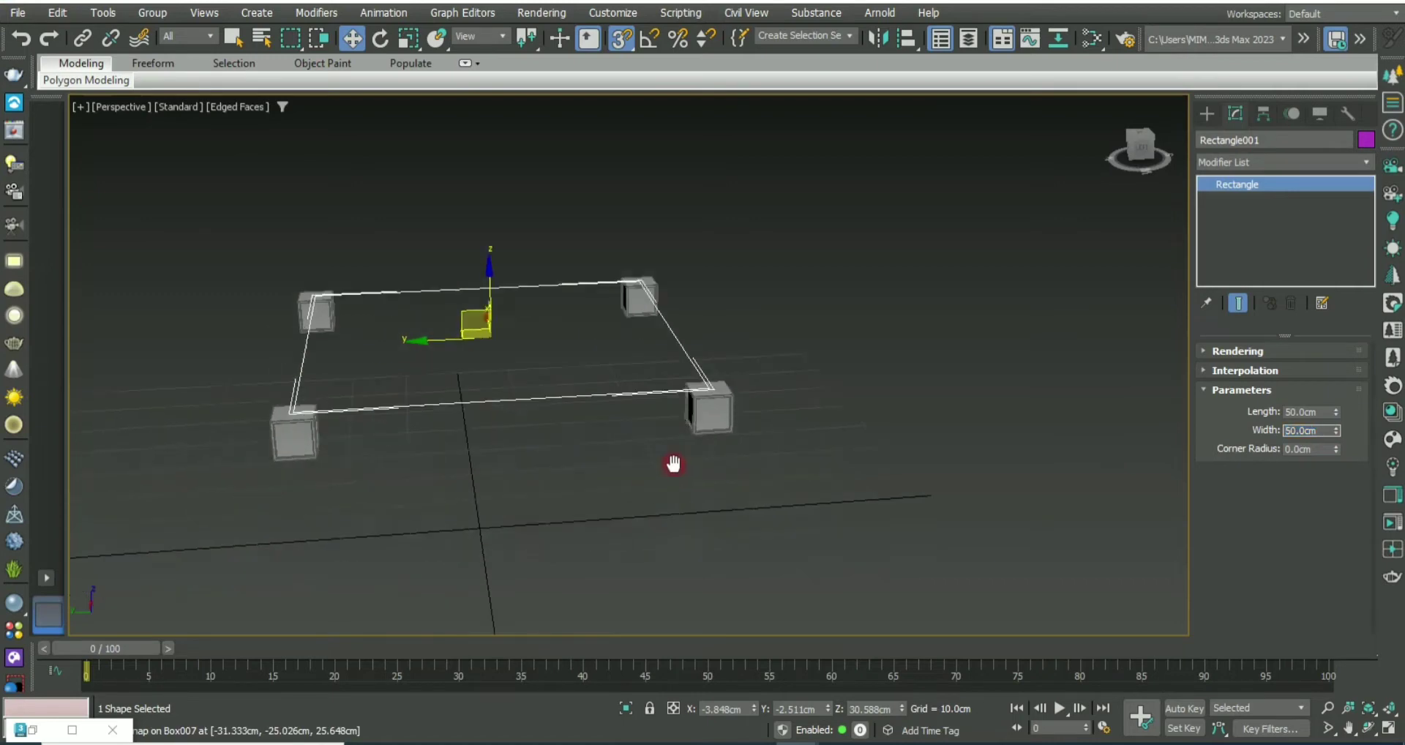
left_click(696, 448)
left_click(661, 352)
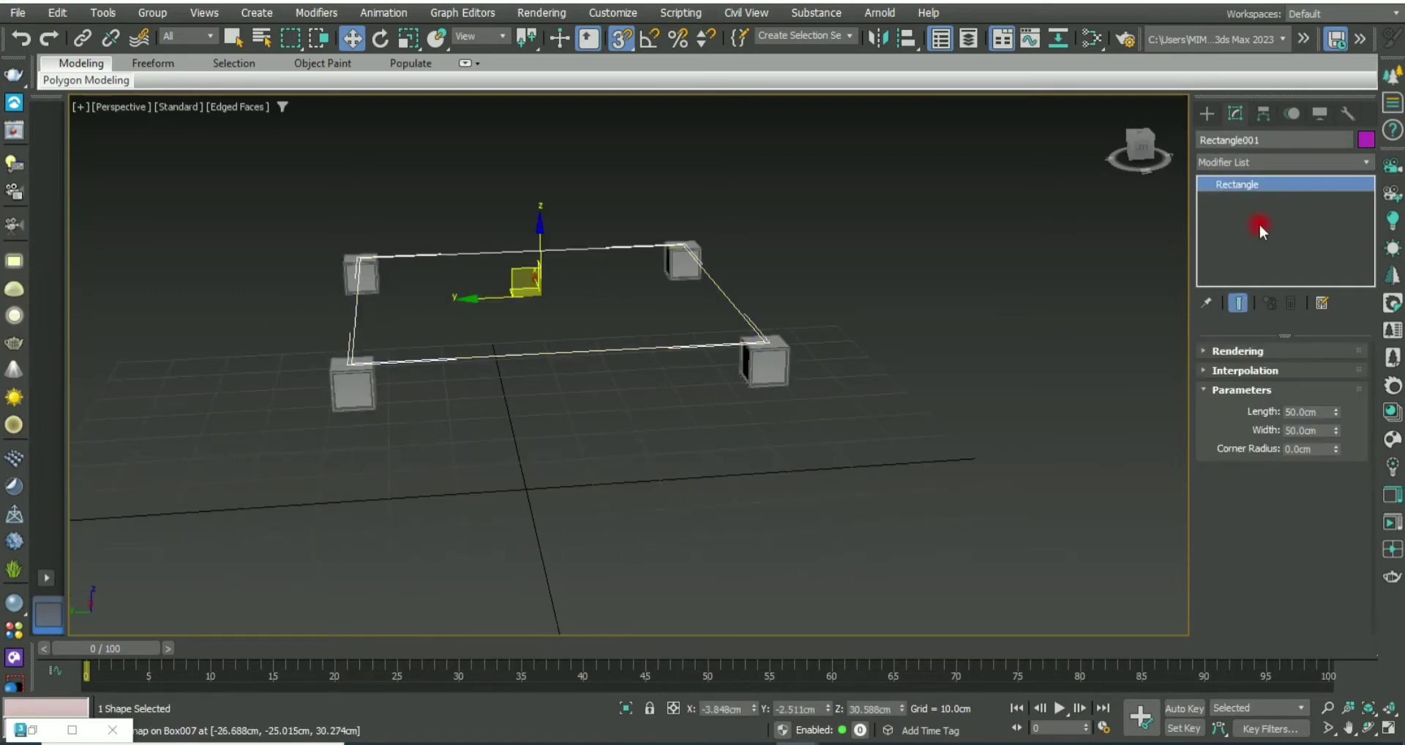
left_click(1293, 158)
type("esh")
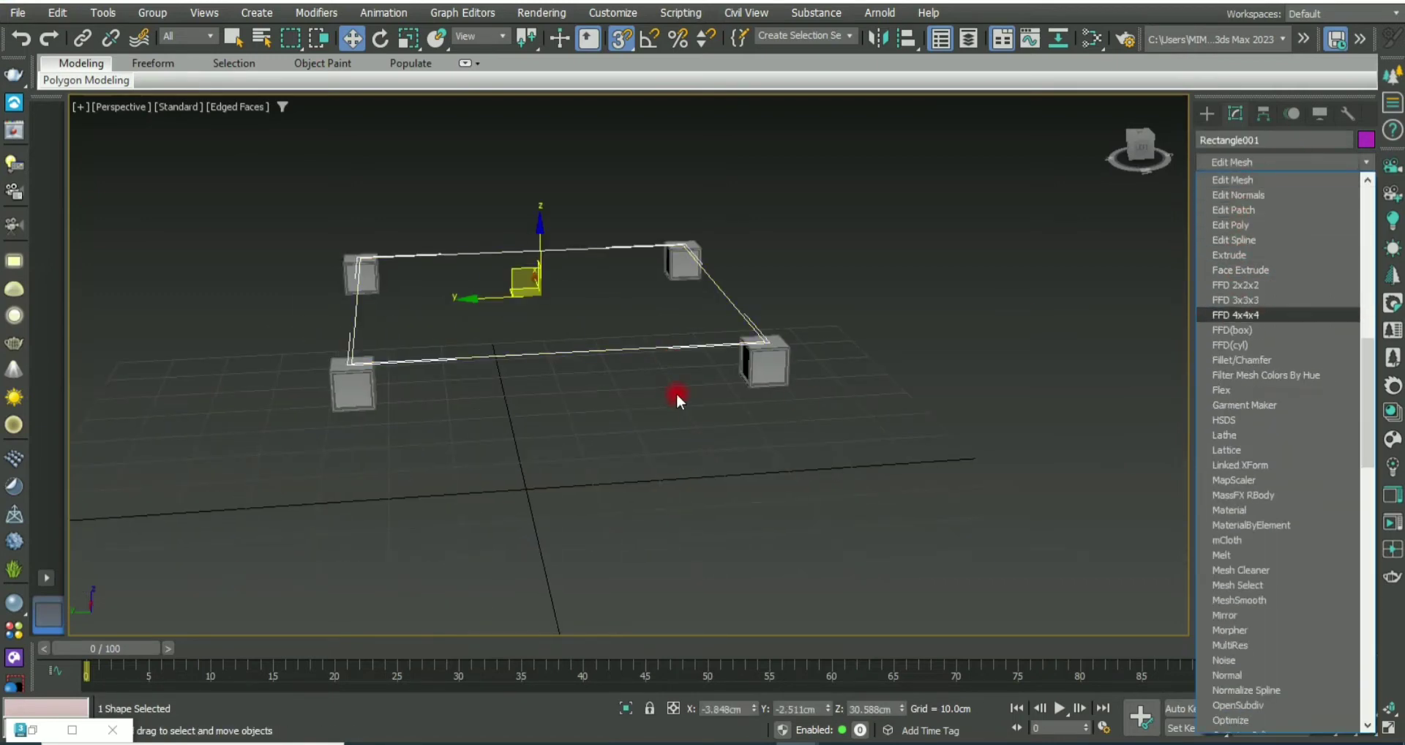
scroll(676, 393, "up", 3)
scroll(773, 423, "down", 4)
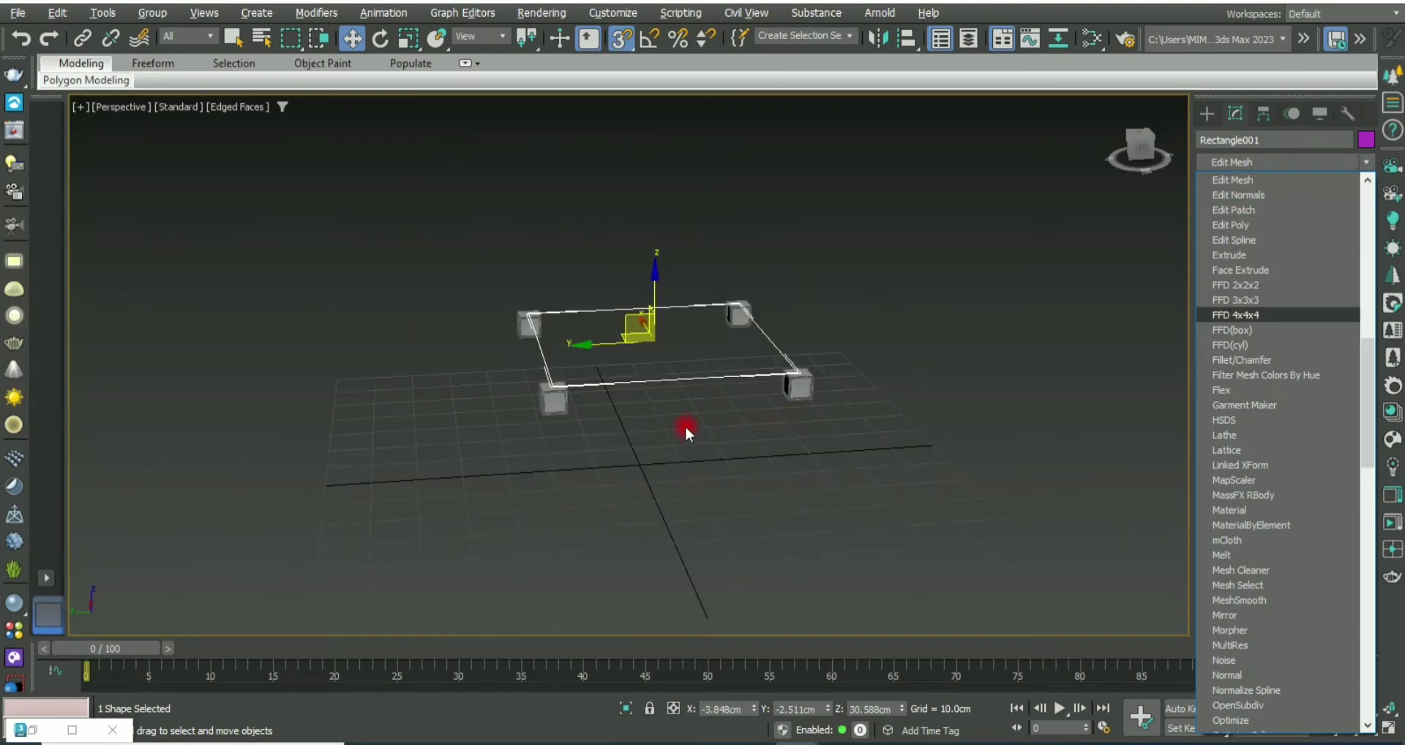
scroll(892, 417, "up", 2)
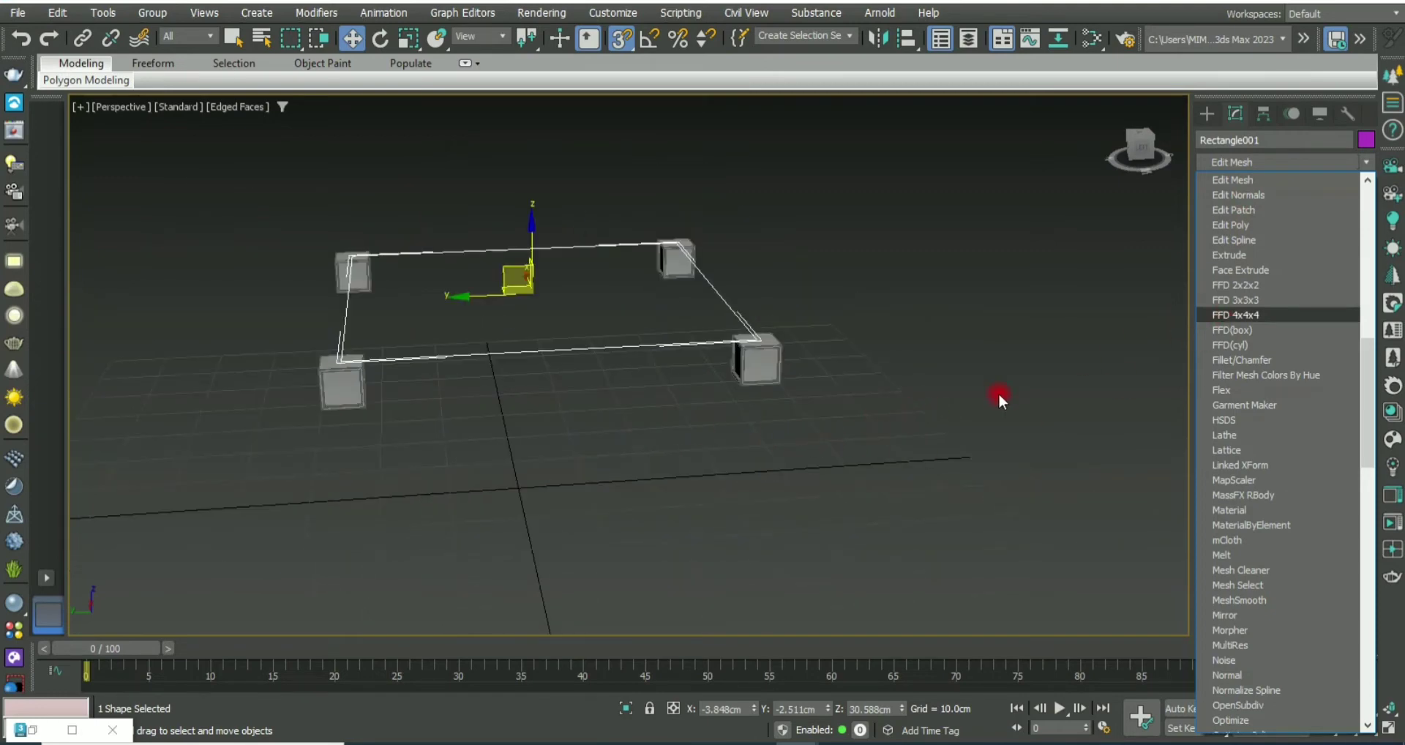
mouse_move(998, 393)
middle_mouse_down("alt")
mouse_move(739, 423)
mouse_move(837, 442)
mouse_move(825, 455)
mouse_move(1311, 161)
middle_mouse_up("alt")
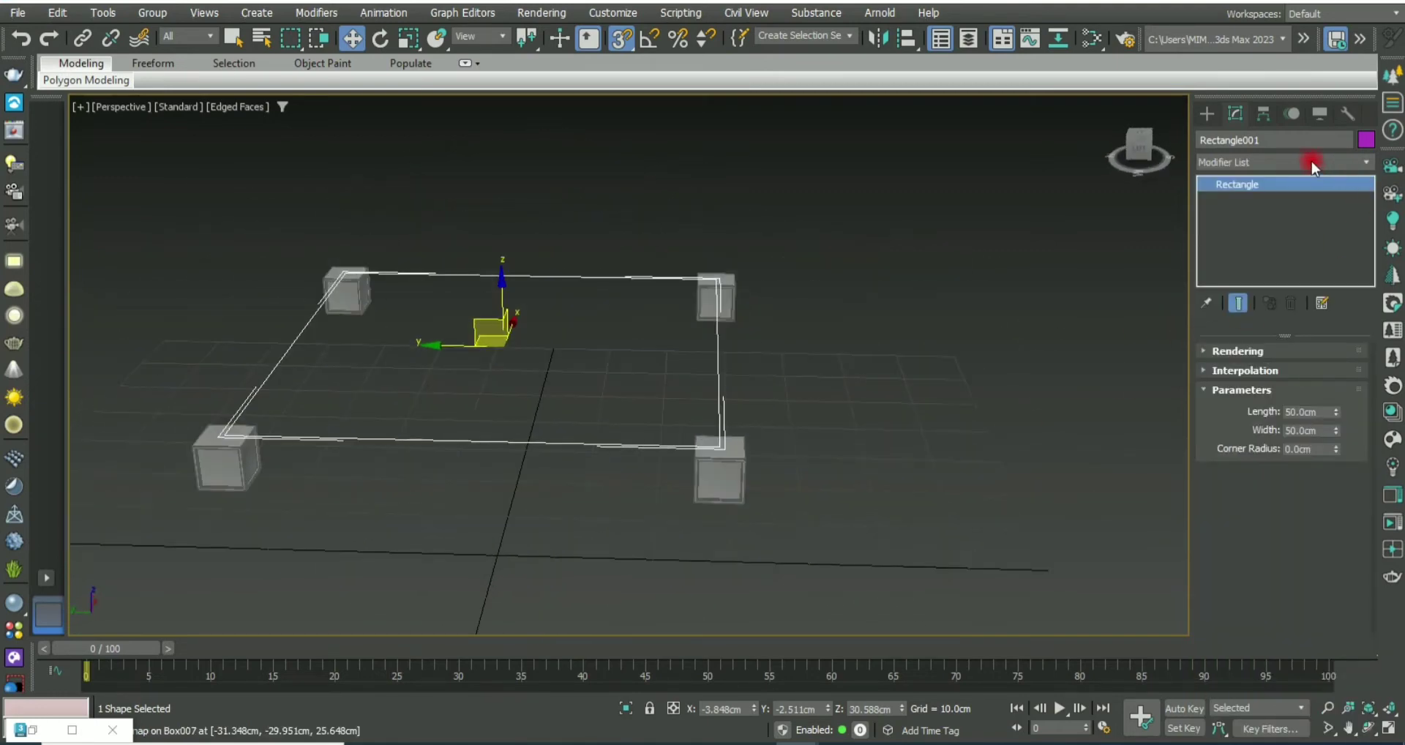
Step: Extrude Rectangle001 by 4 cm with Cap Start and Cap End turned off
left_click(1309, 161)
type("esh")
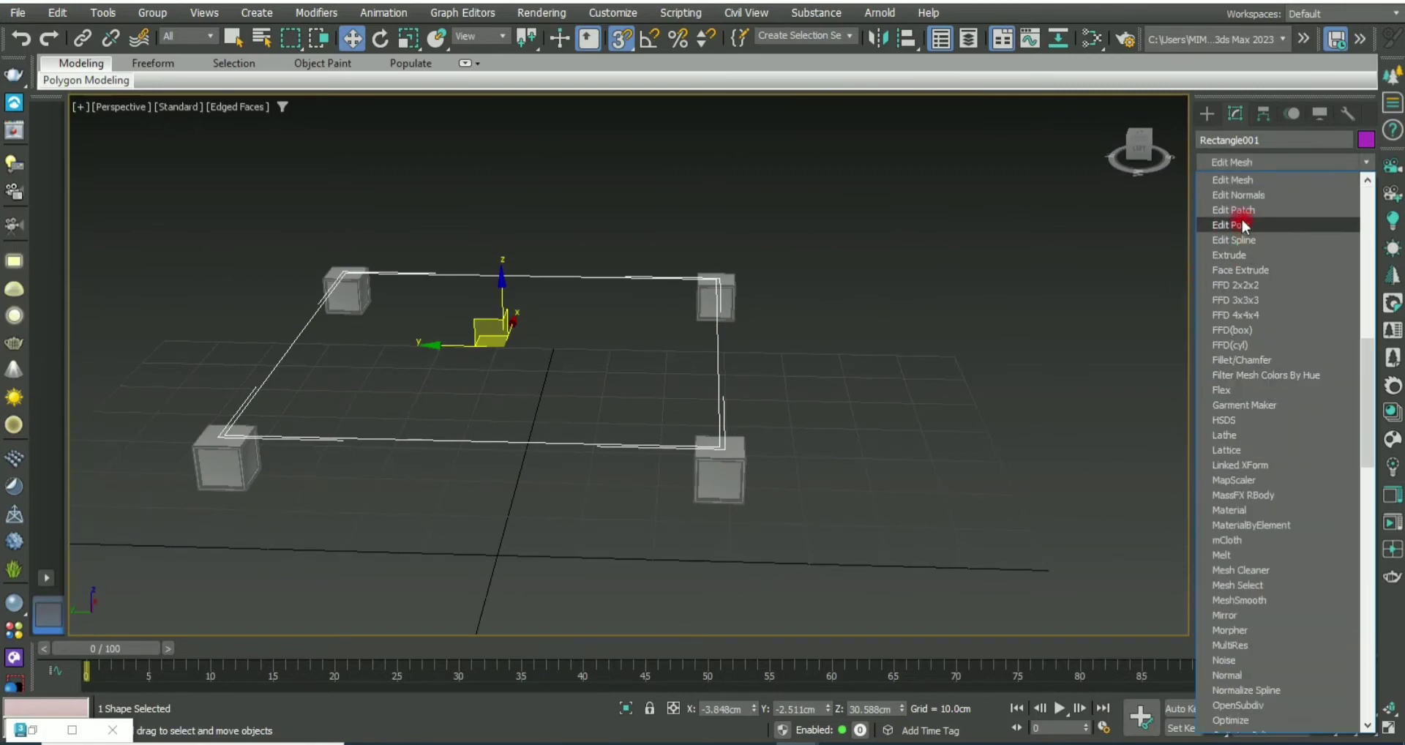
left_click(1243, 253)
middle_click_drag(902, 389, 789, 459, "alt")
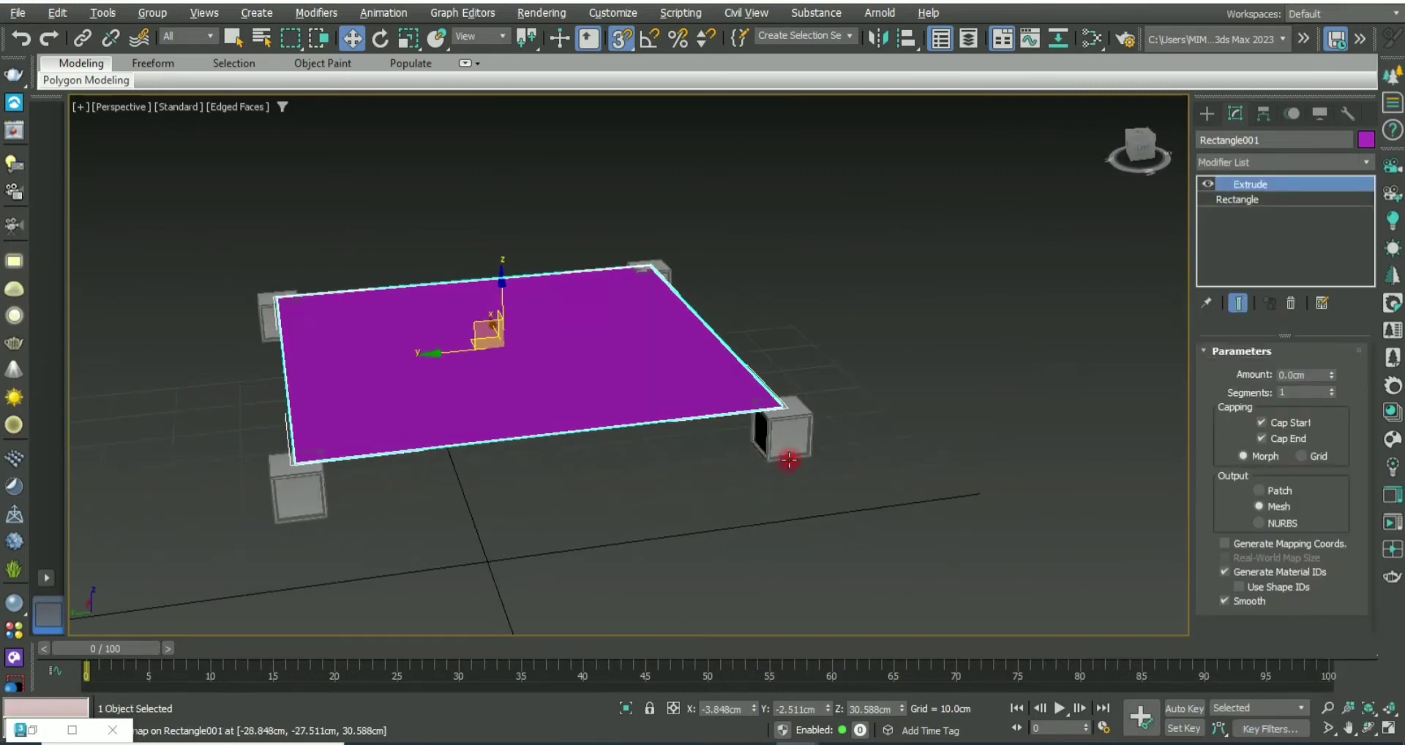
left_click(1261, 437)
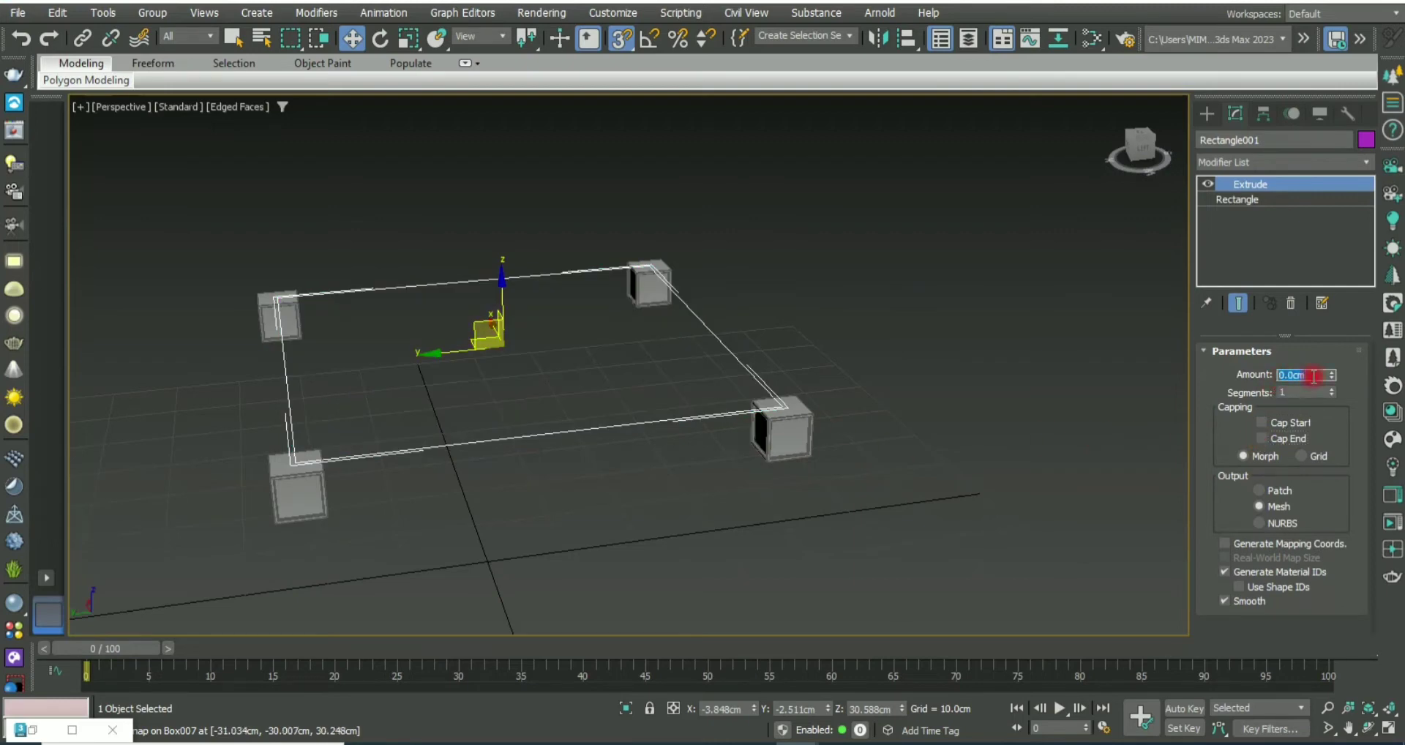
type("4")
key("Return")
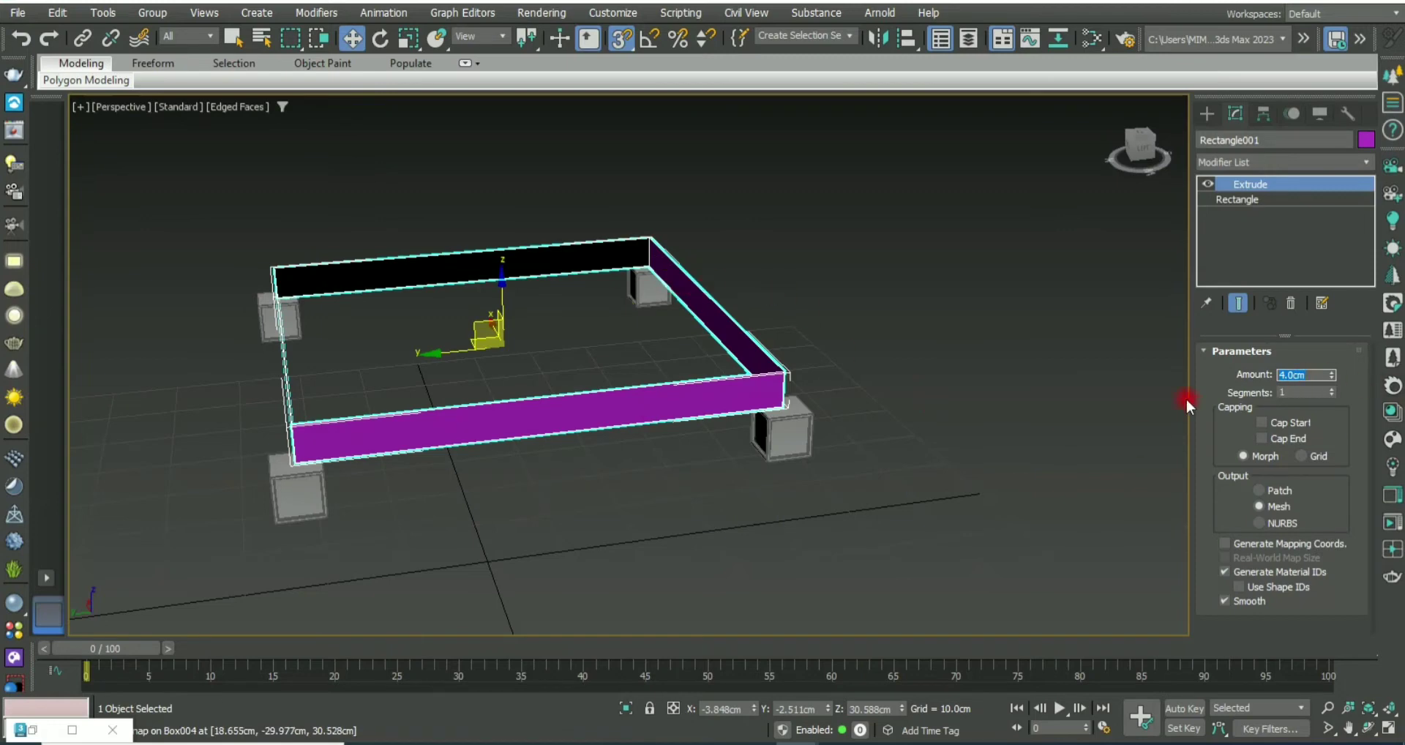
middle_click_drag(1186, 398, 580, 398, "alt")
key("alt+w")
key("alt+w")
Step: In the Front view, move the rectangle frame down between the corner boxes
middle_click_drag(893, 235, 830, 296)
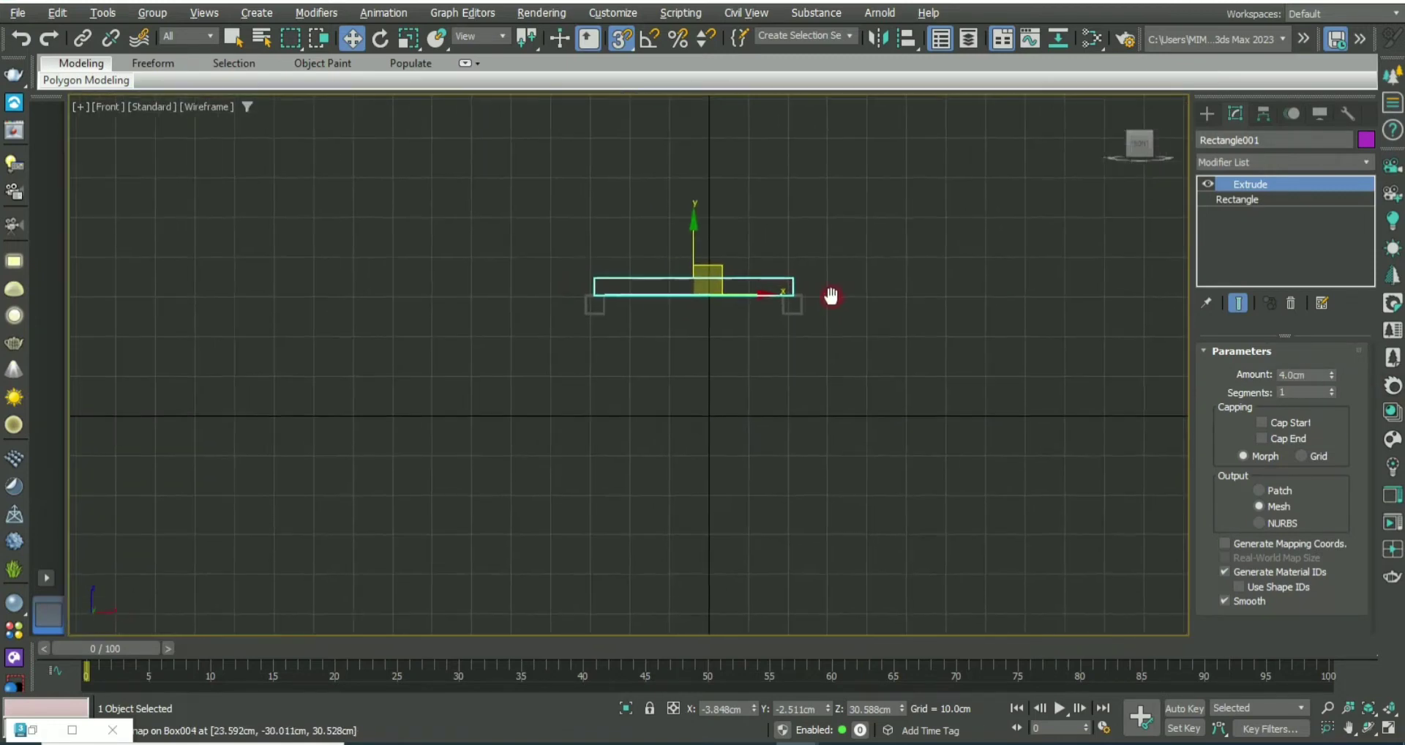
scroll(571, 337, "up", 3)
scroll(442, 283, "down", 1)
middle_click_drag(629, 319, 670, 239)
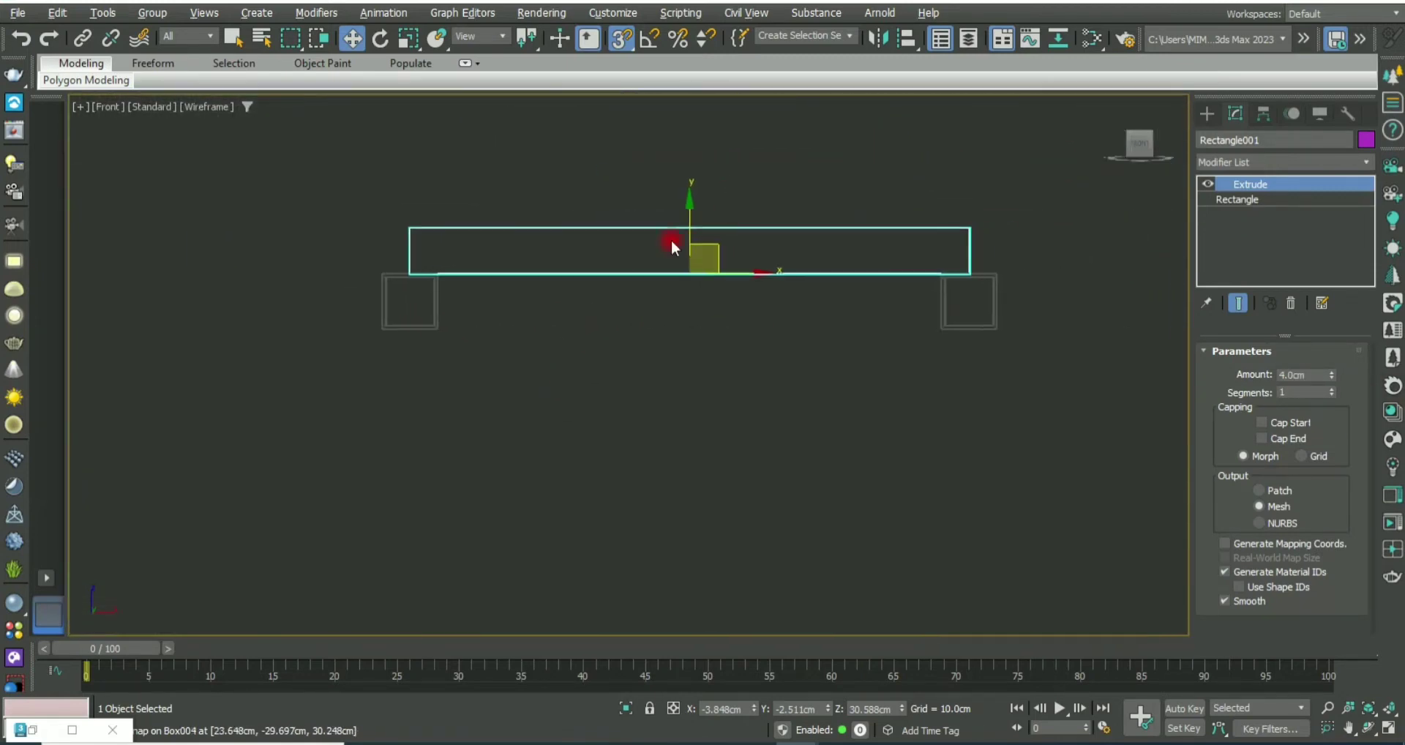
left_click_drag(690, 203, 695, 261)
right_click(691, 243)
scroll(432, 311, "up", 7)
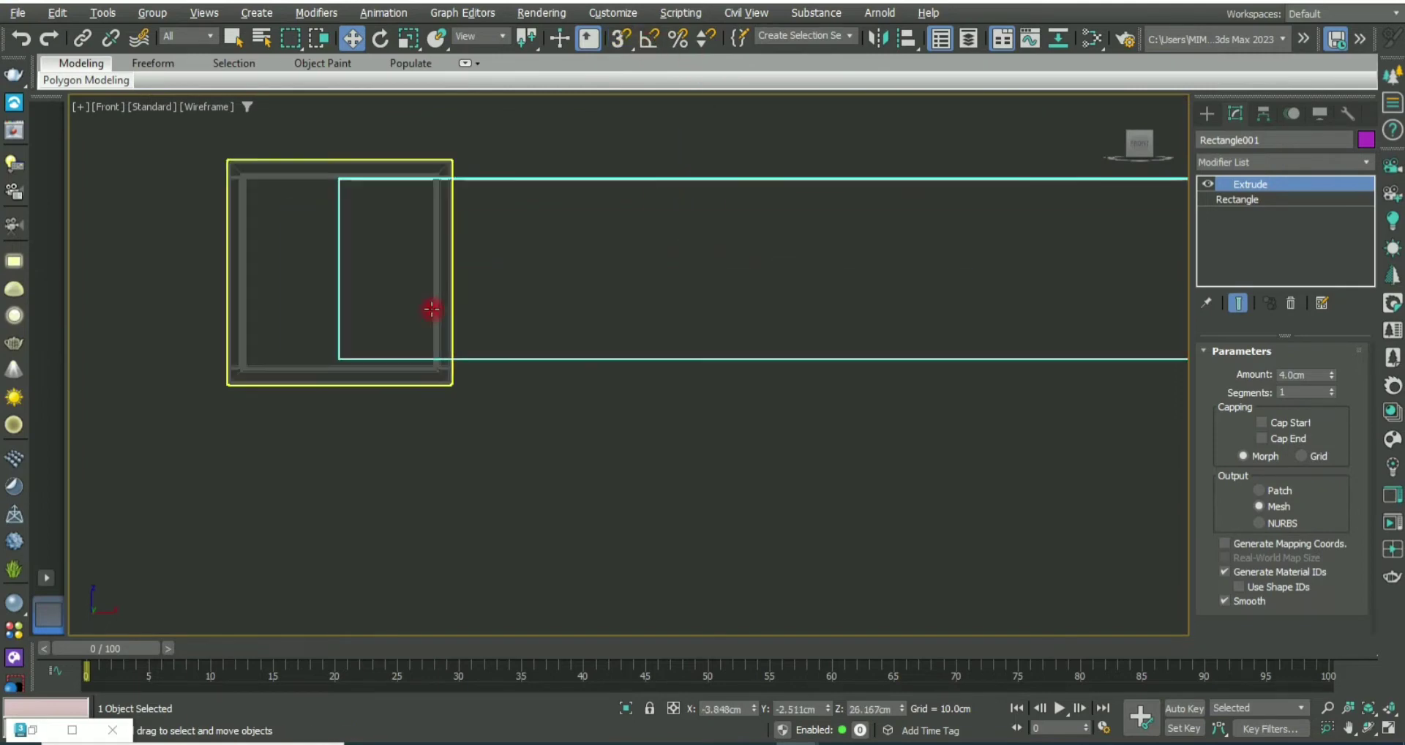
scroll(797, 253, "down", 3)
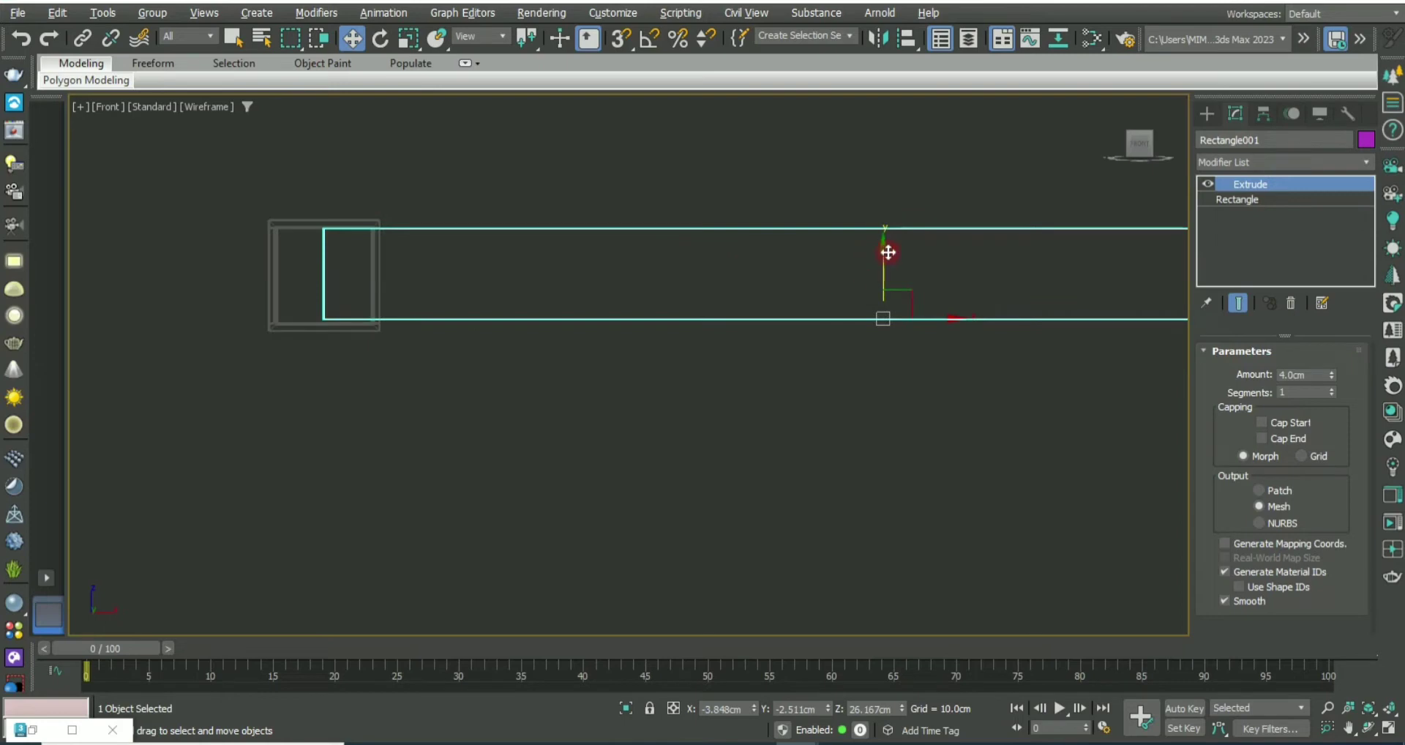
left_click_drag(887, 252, 886, 254)
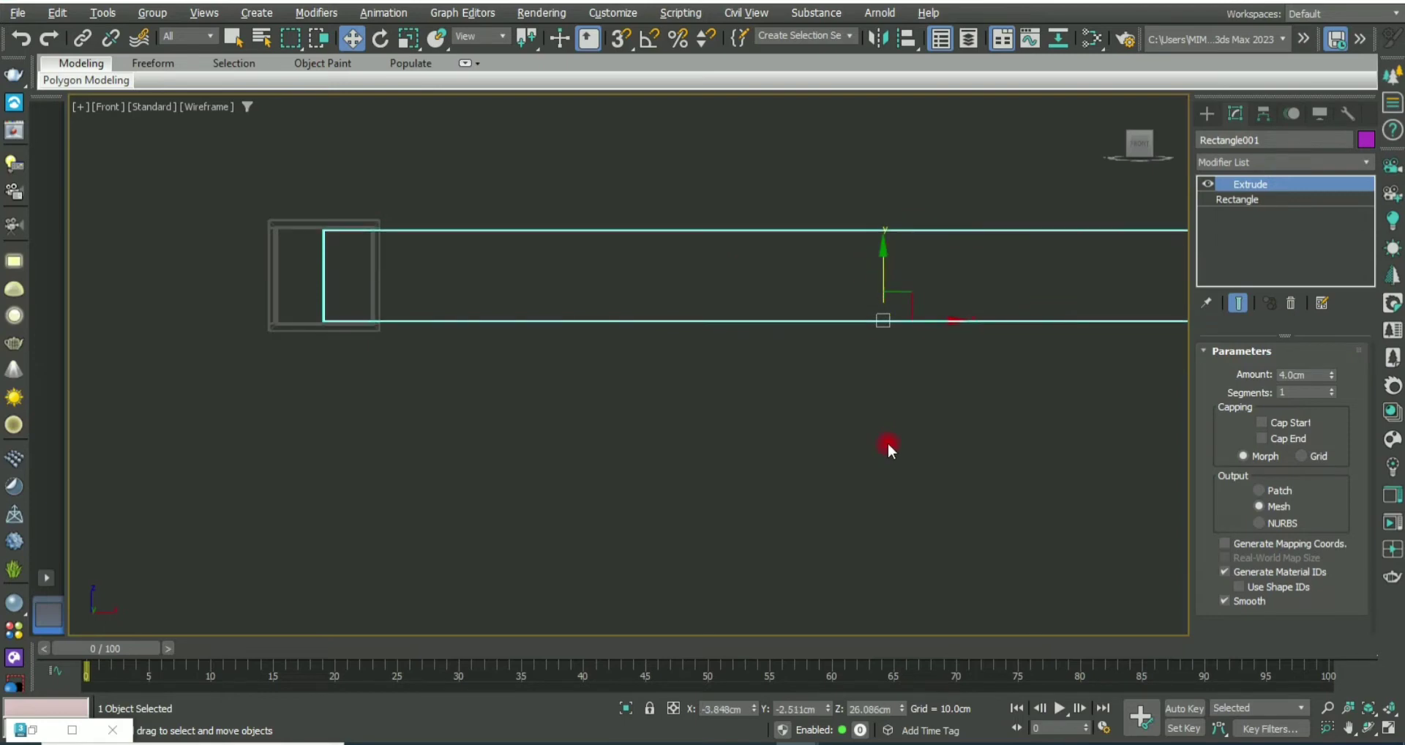
key("alt+w")
key("alt+w")
Step: Zoom and orbit the Perspective view to check the frame against a corner box
scroll(864, 477, "up", 3)
middle_click_drag(864, 477, 591, 487)
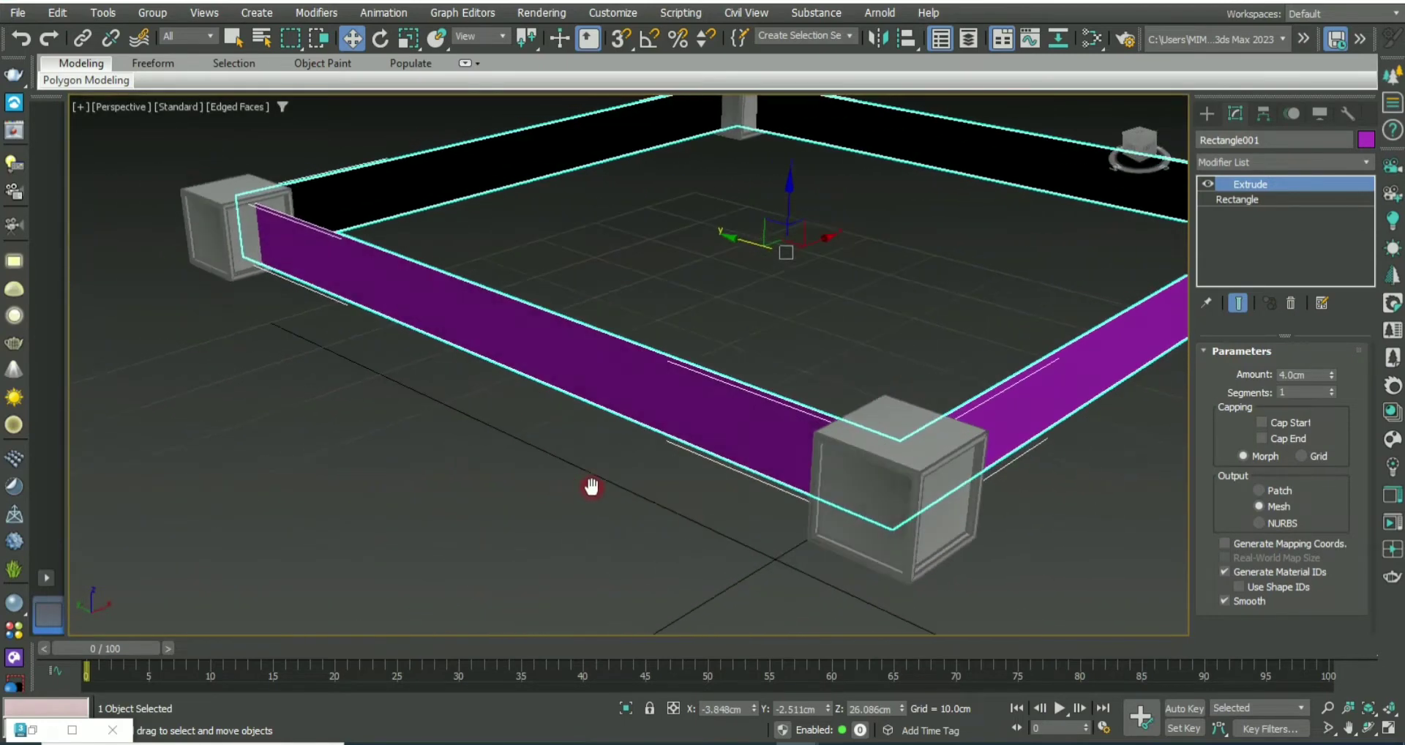
scroll(308, 322, "up", 3)
scroll(308, 318, "up", 3)
scroll(308, 314, "up", 2)
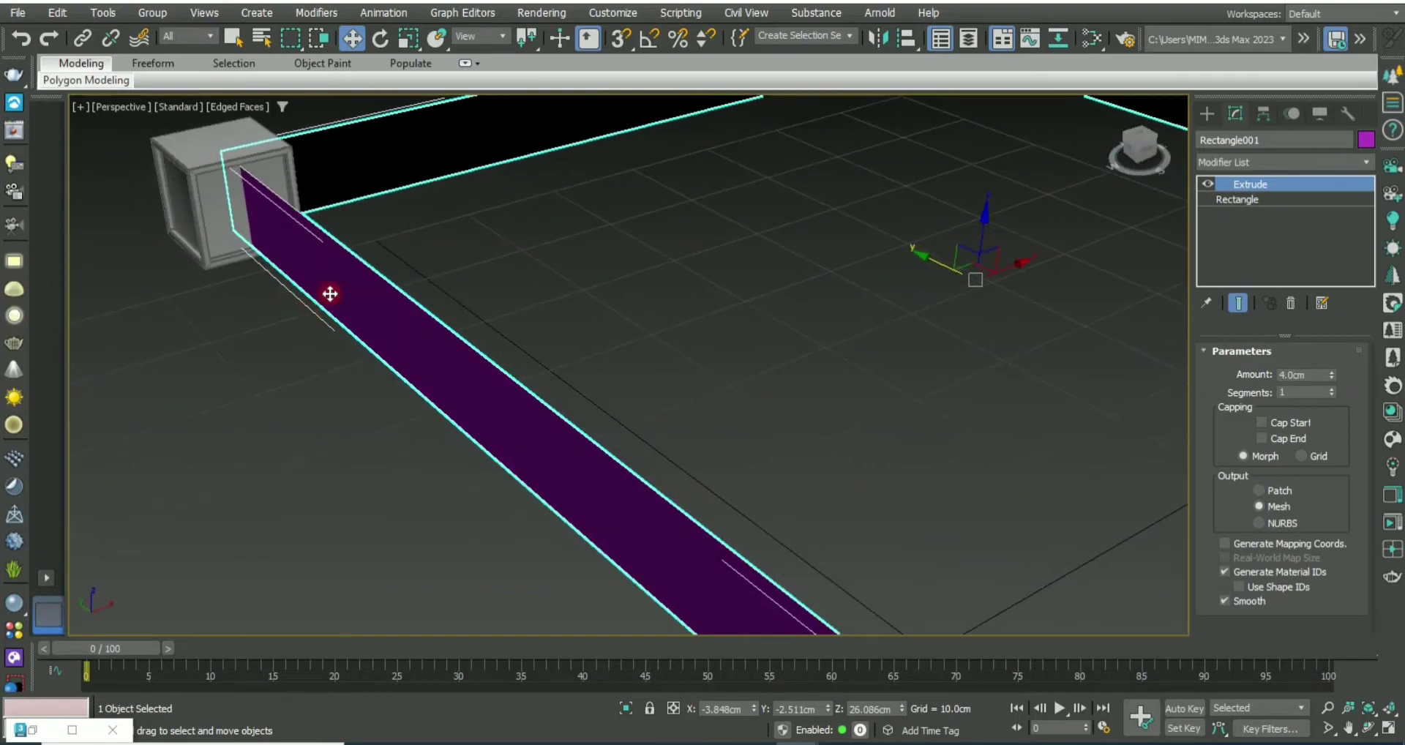
scroll(330, 294, "down", 2)
scroll(300, 304, "down", 5)
mouse_move(310, 301)
middle_mouse_down("alt")
mouse_move(549, 263)
mouse_move(402, 279)
mouse_move(336, 370)
mouse_move(426, 388)
mouse_move(452, 368)
middle_mouse_up("alt")
scroll(361, 385, "up", 2)
scroll(396, 393, "up", 2)
Step: Convert the extruded Rectangle001 frame to an Editable Poly in Polygon sub-object mode
left_click(769, 391)
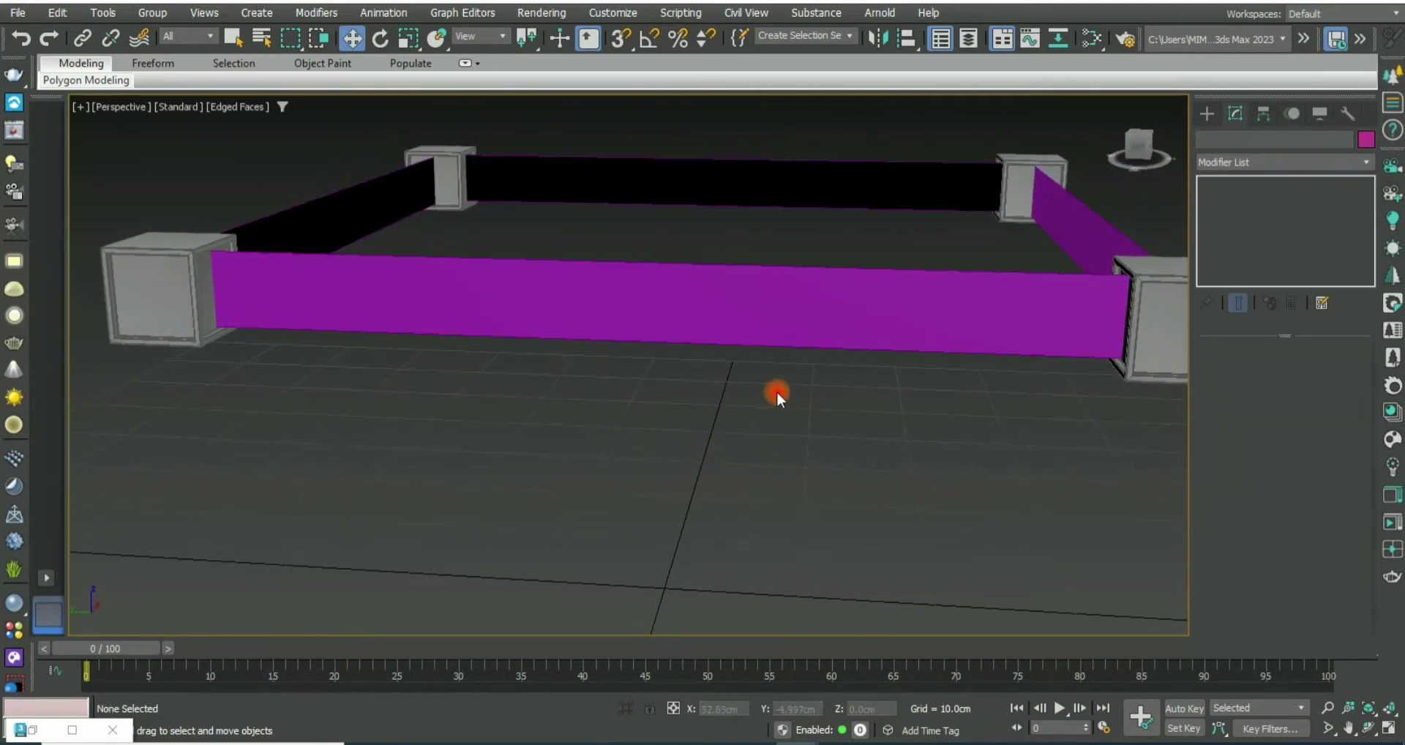
left_click(829, 338)
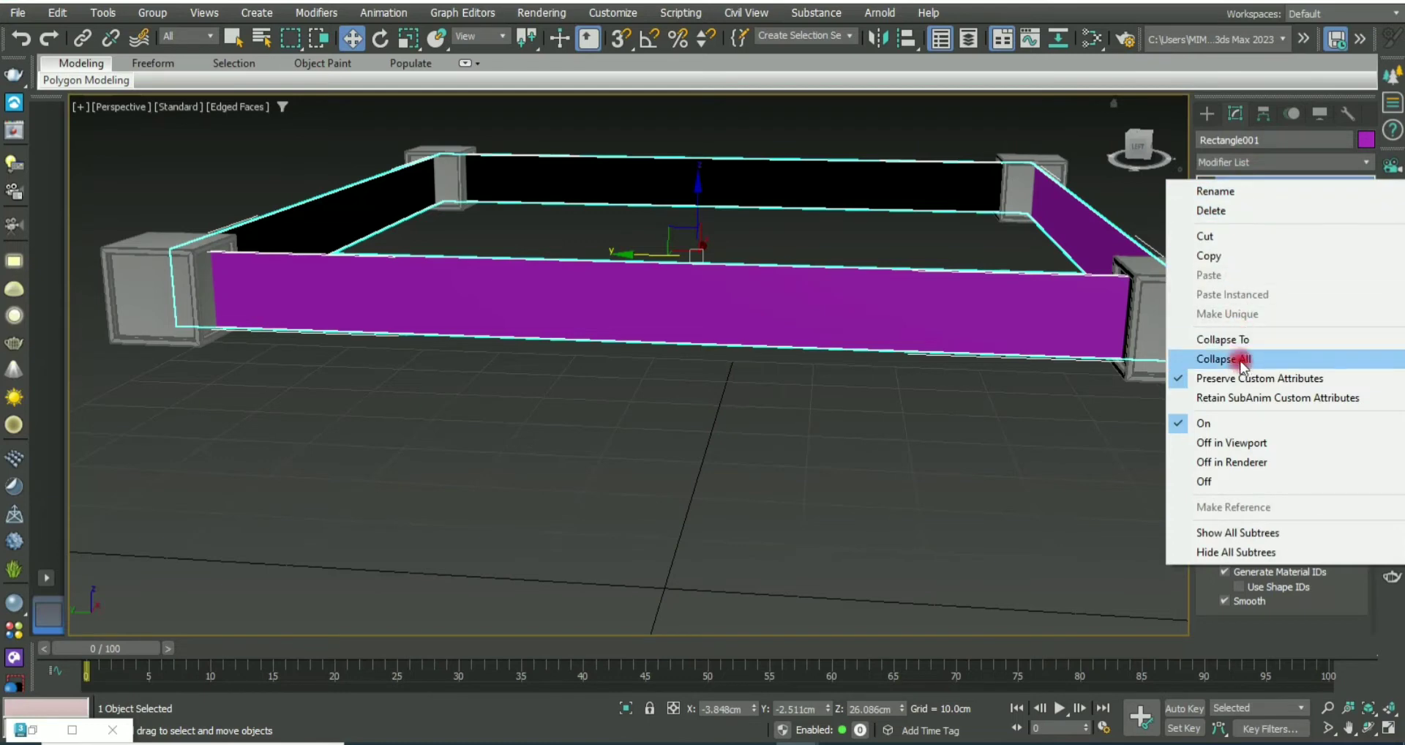
left_click(1248, 161)
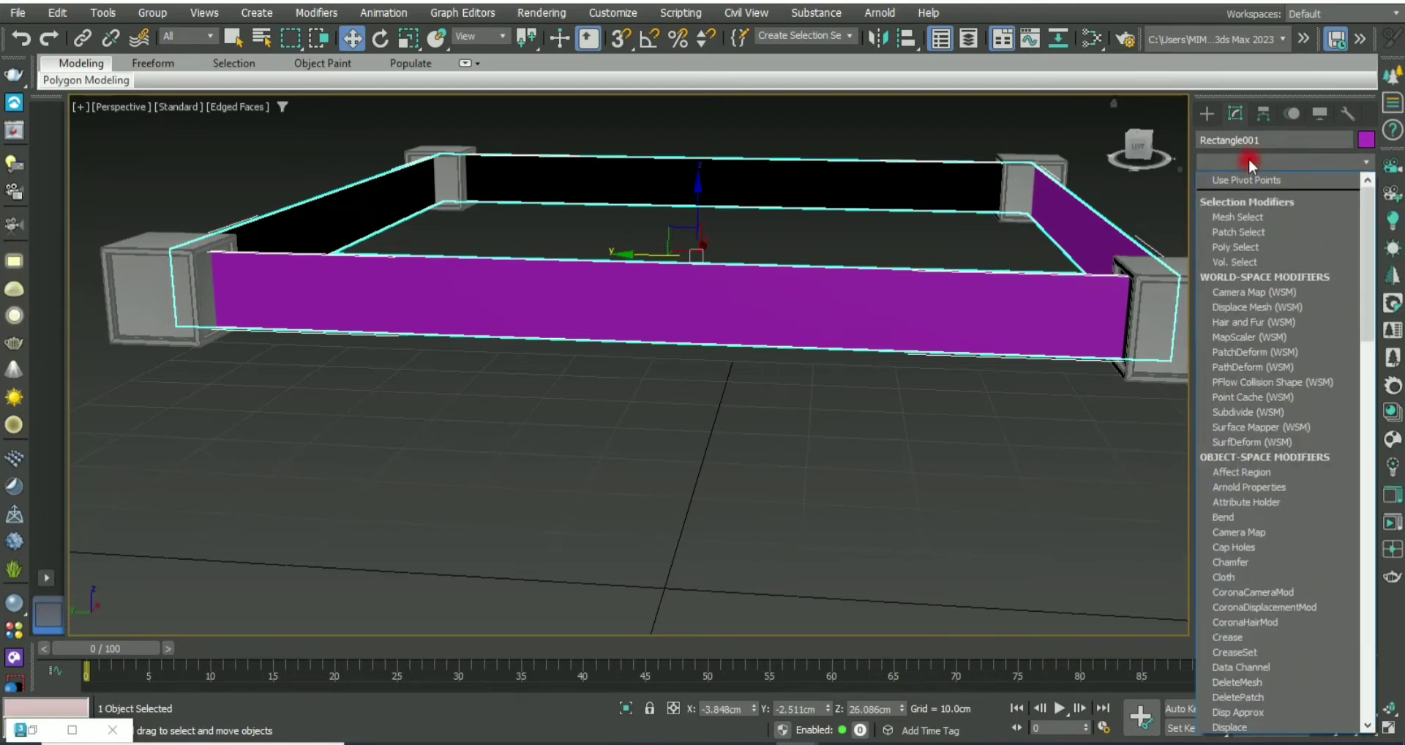
type("extrude")
key("Return")
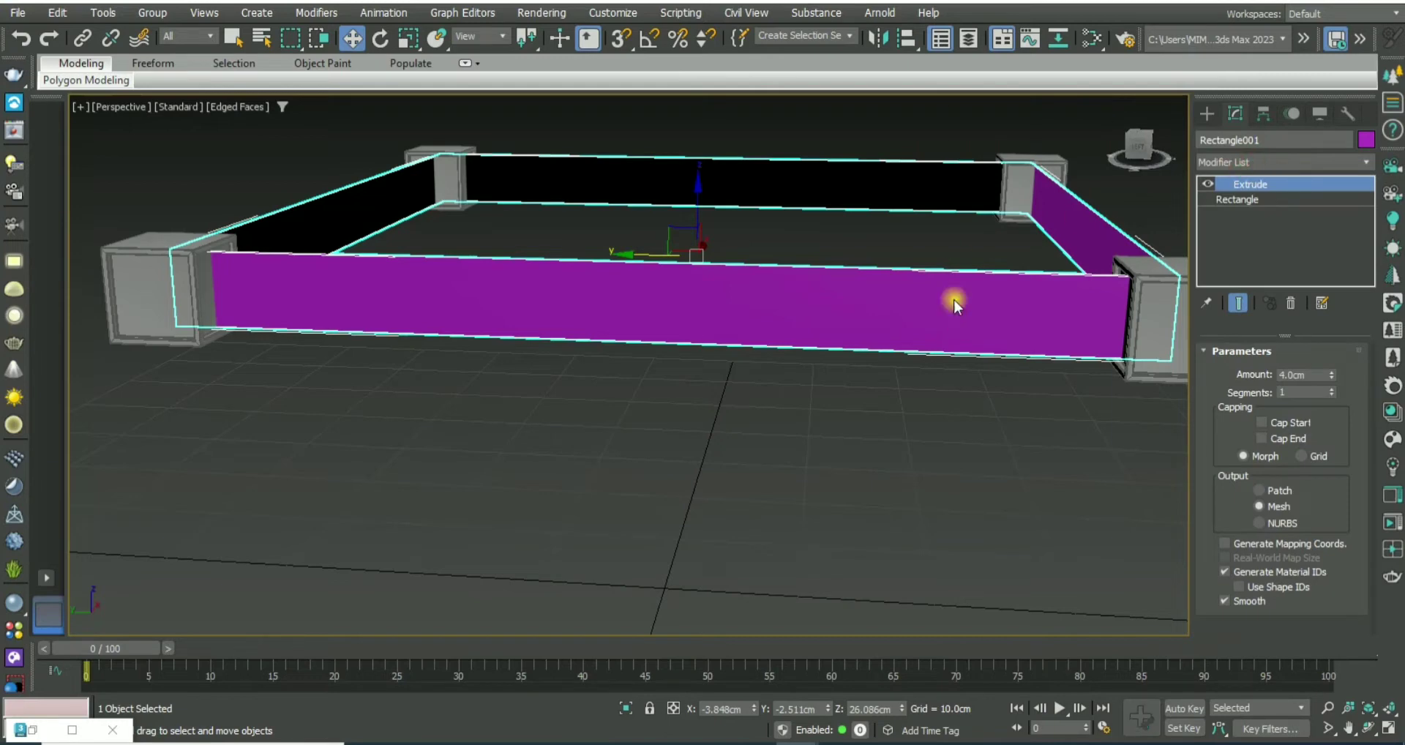
right_click(954, 298)
mouse_move(985, 529)
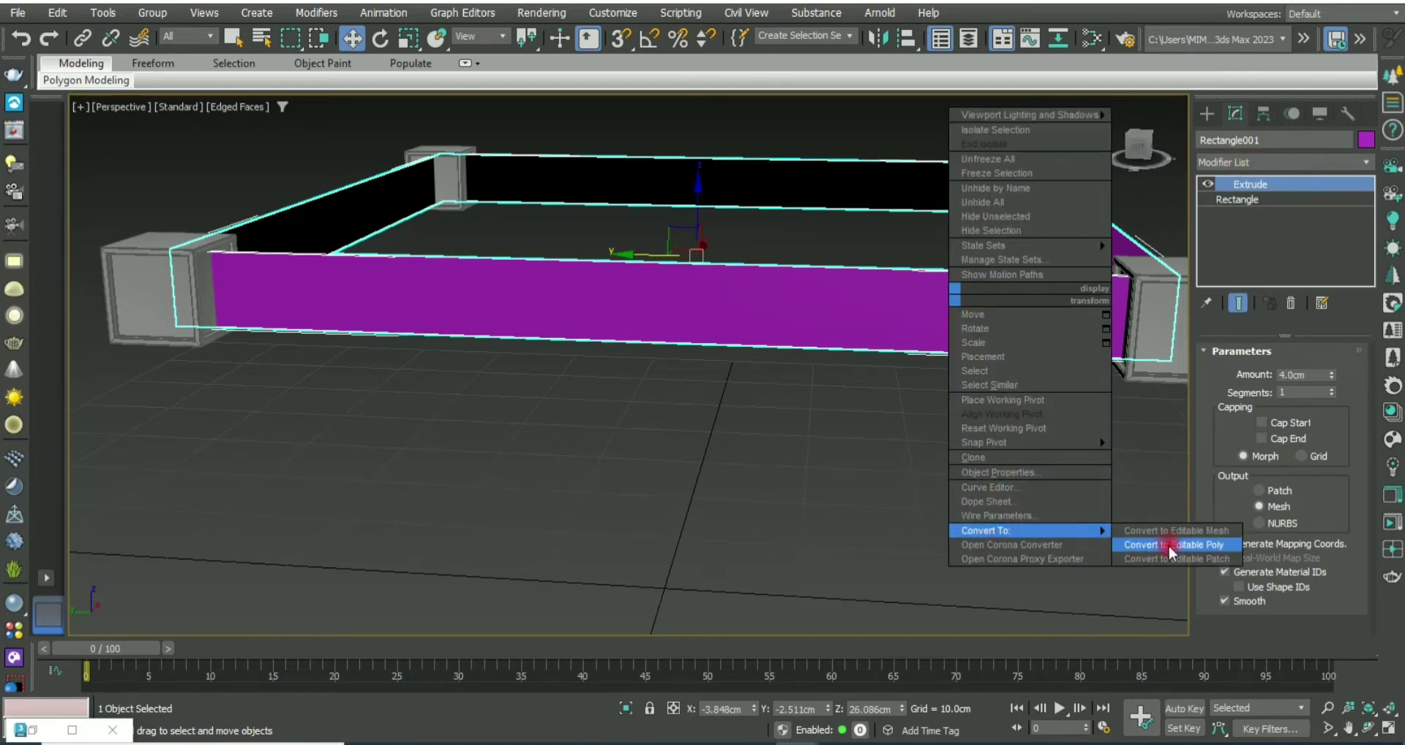
left_click(1169, 549)
left_click(1300, 371)
scroll(730, 283, "down", 5)
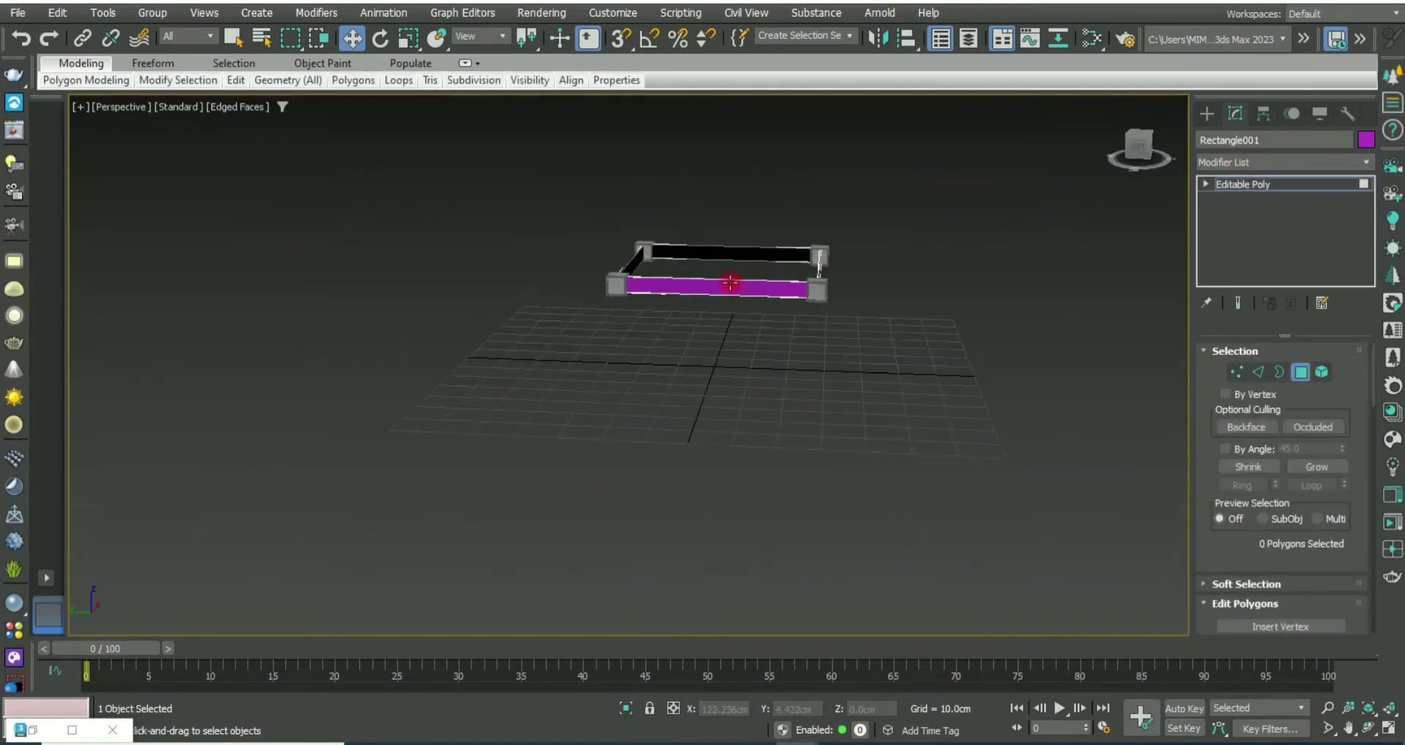
Step: Select the frame's four wall polygons and start an Inset of about 3.7 cm
left_click_drag(502, 163, 853, 386)
scroll(753, 298, "up", 5)
right_click(827, 247)
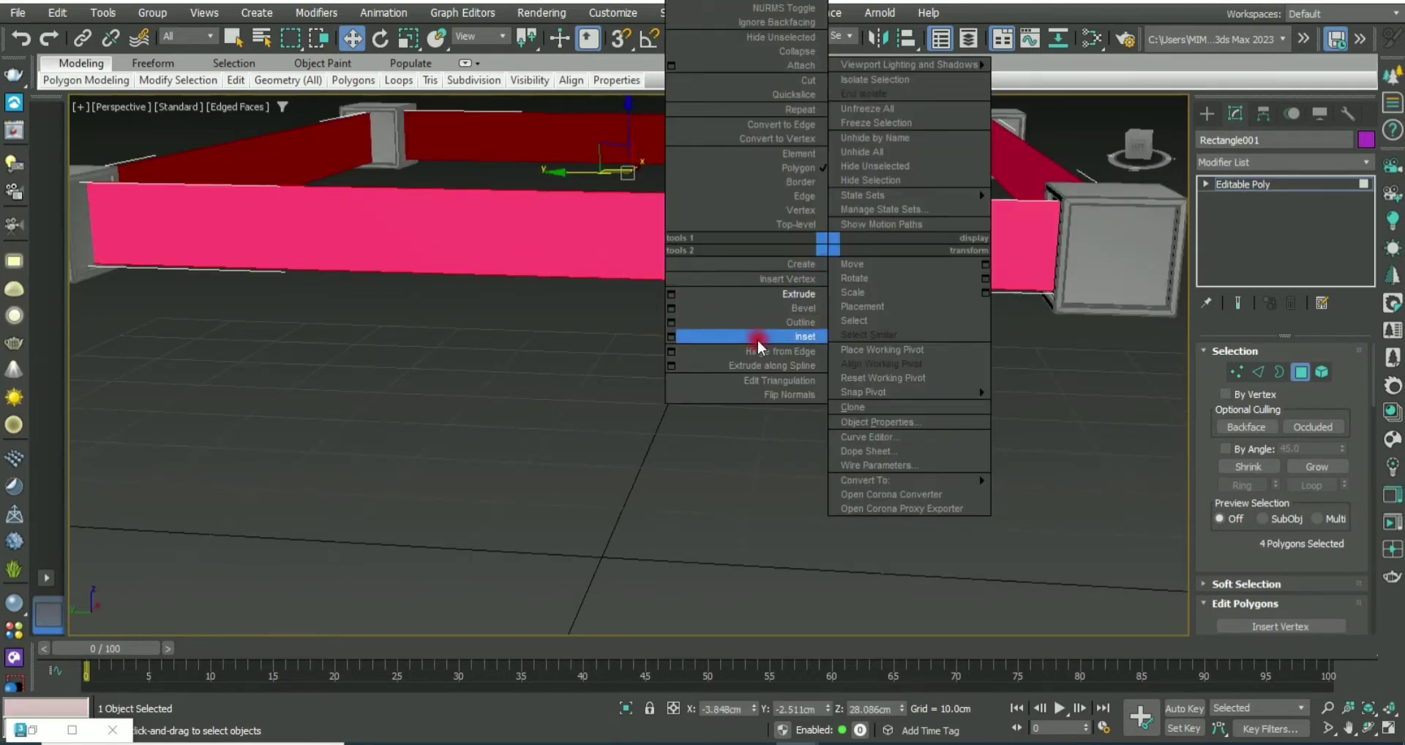
left_click(670, 336)
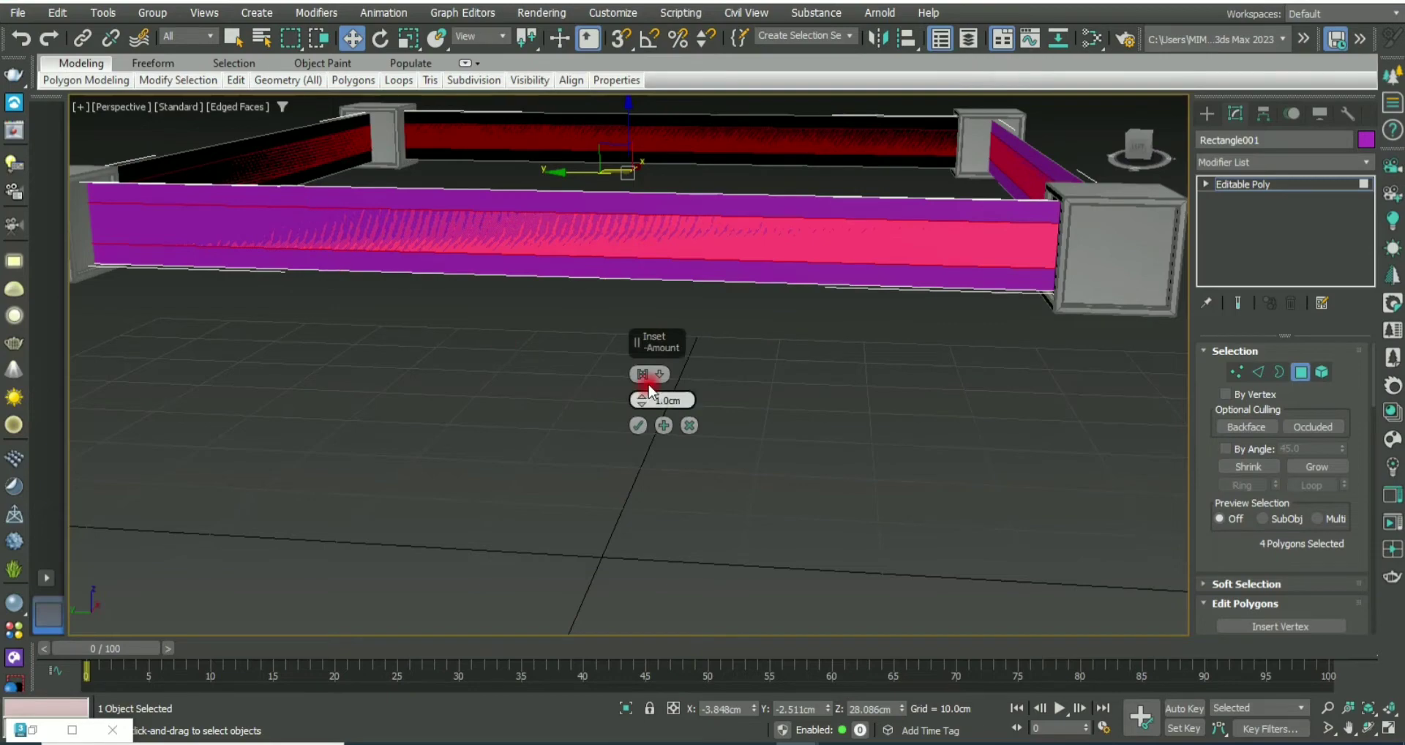
left_click_drag(641, 382, 641, 376)
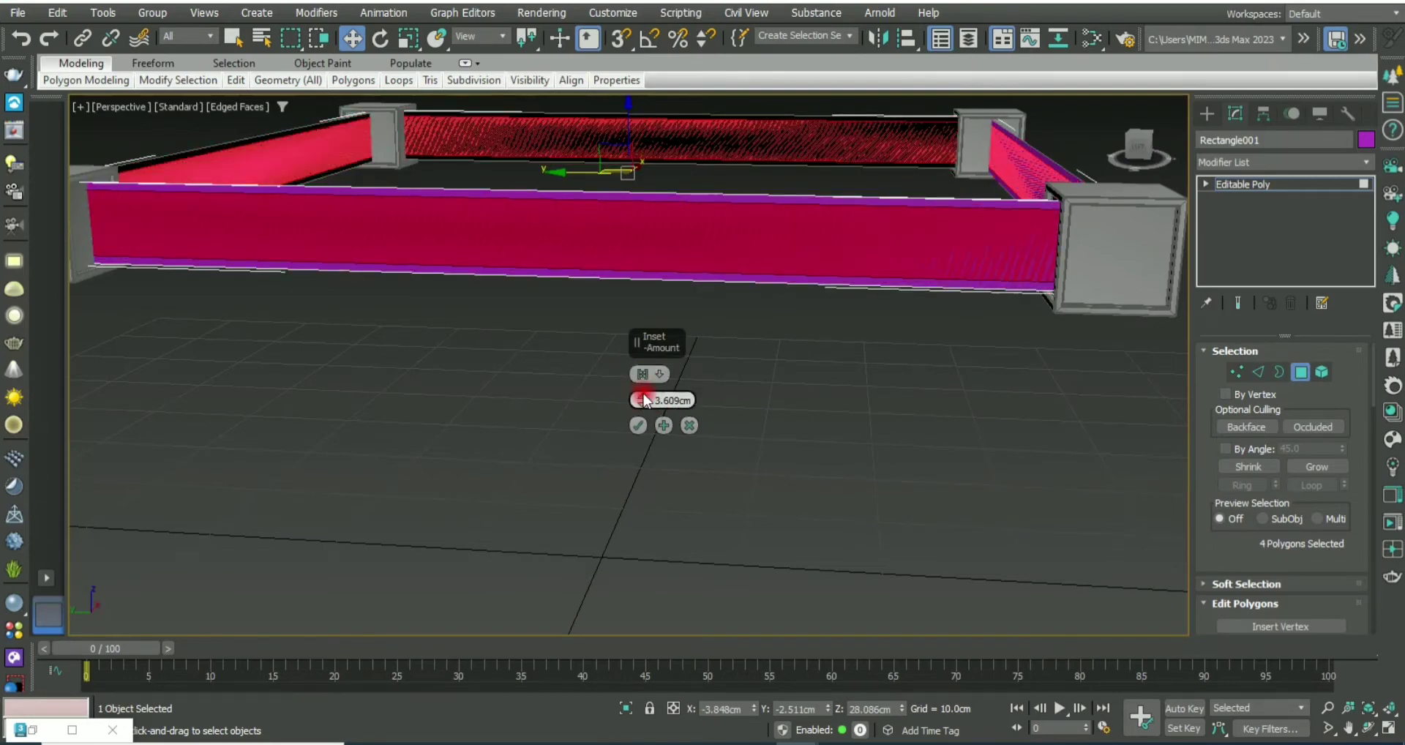
left_click(636, 426)
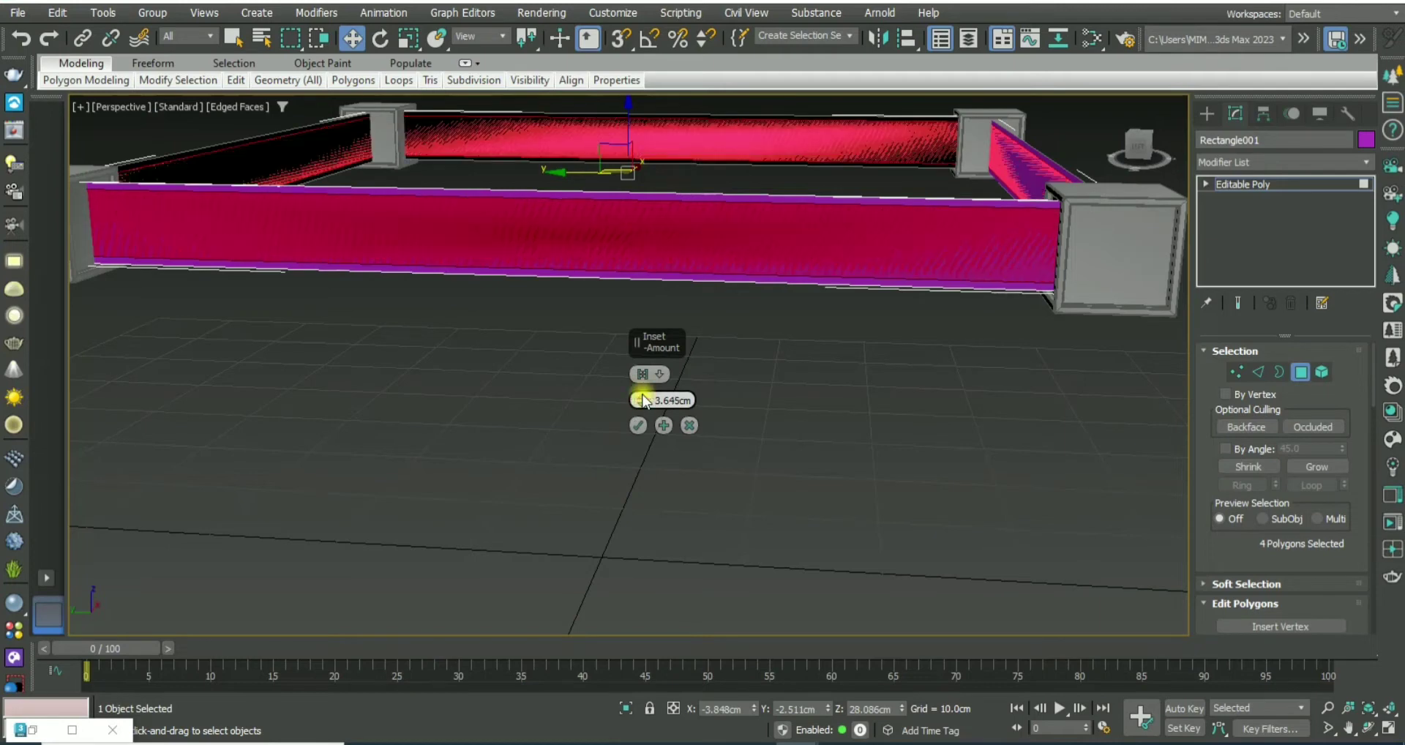
left_click_drag(643, 400, 643, 399)
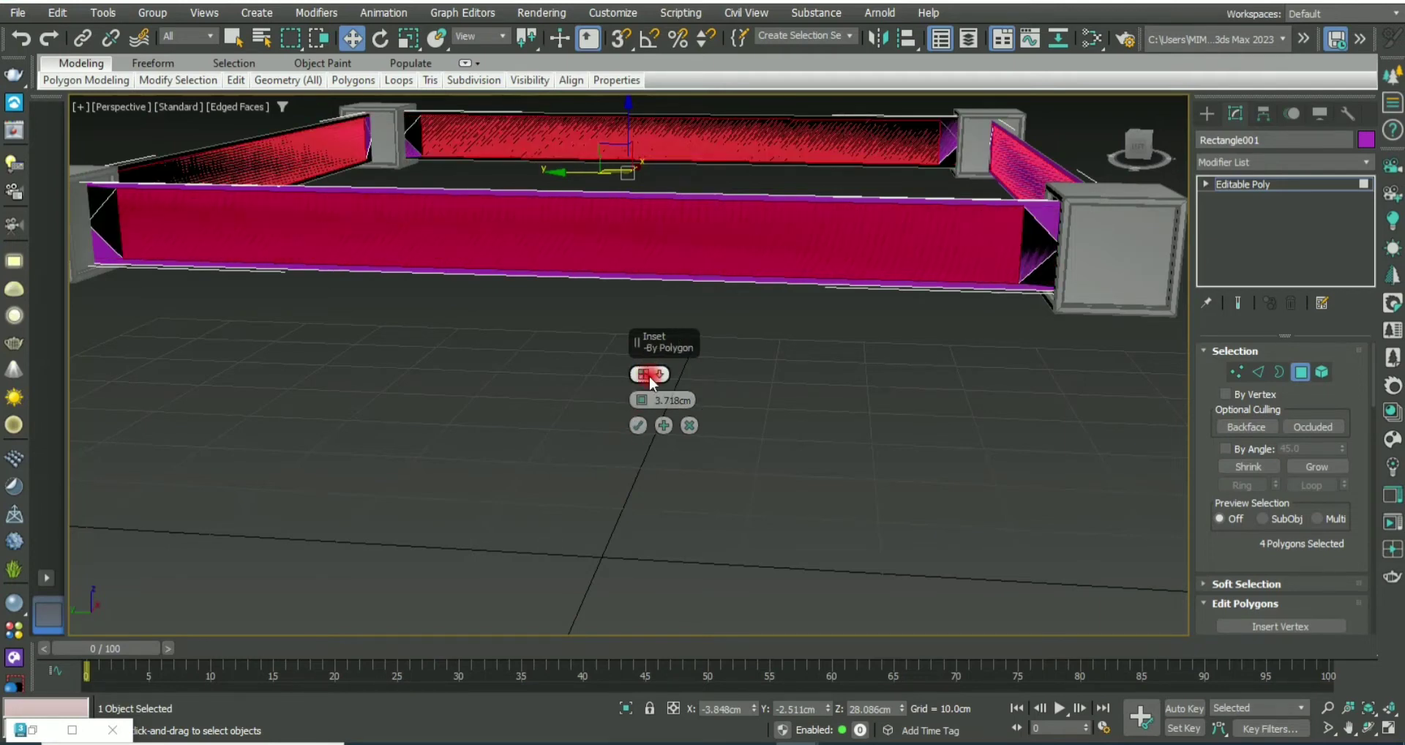
Step: Set the inset type to By Polygon with a 0.326 cm Amount and commit it
left_click(642, 374)
left_click(689, 404)
left_click(666, 381)
left_click(695, 405)
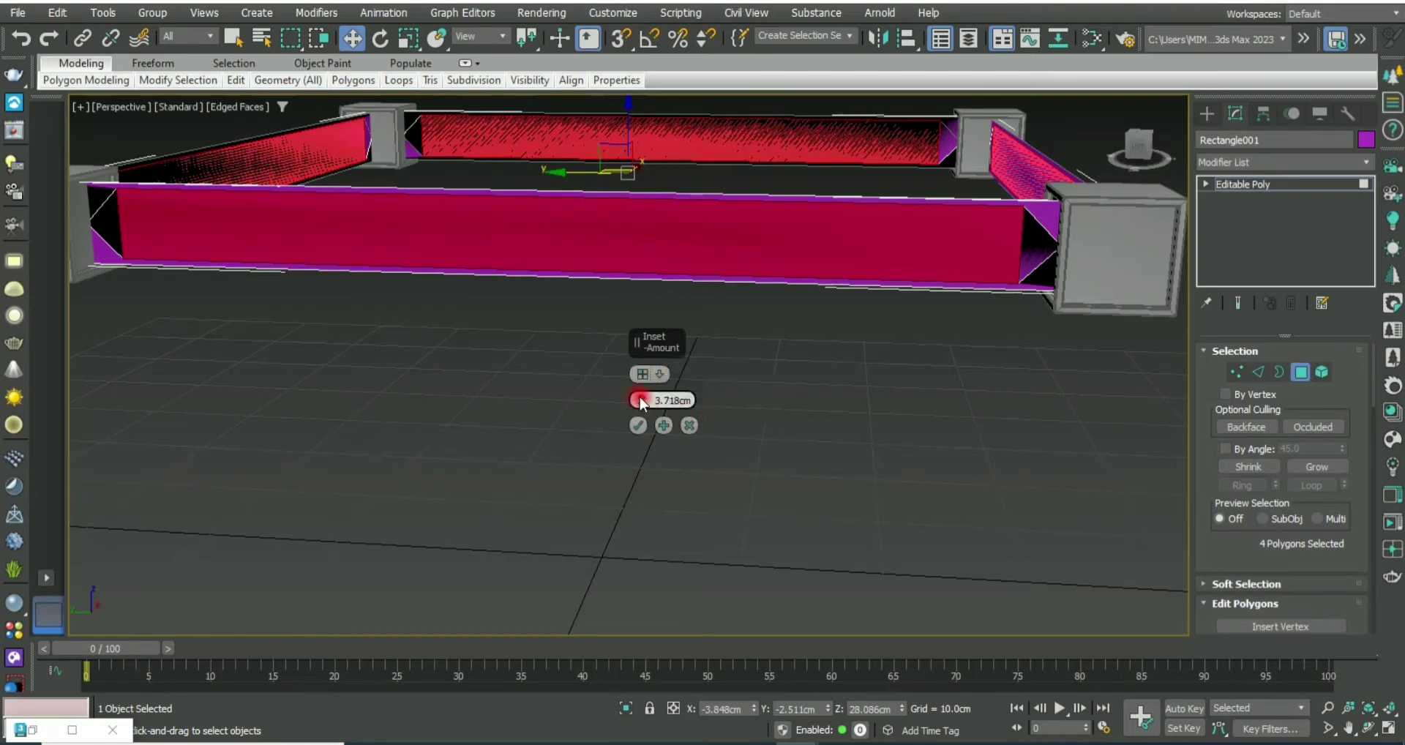
left_click_drag(641, 401, 641, 426)
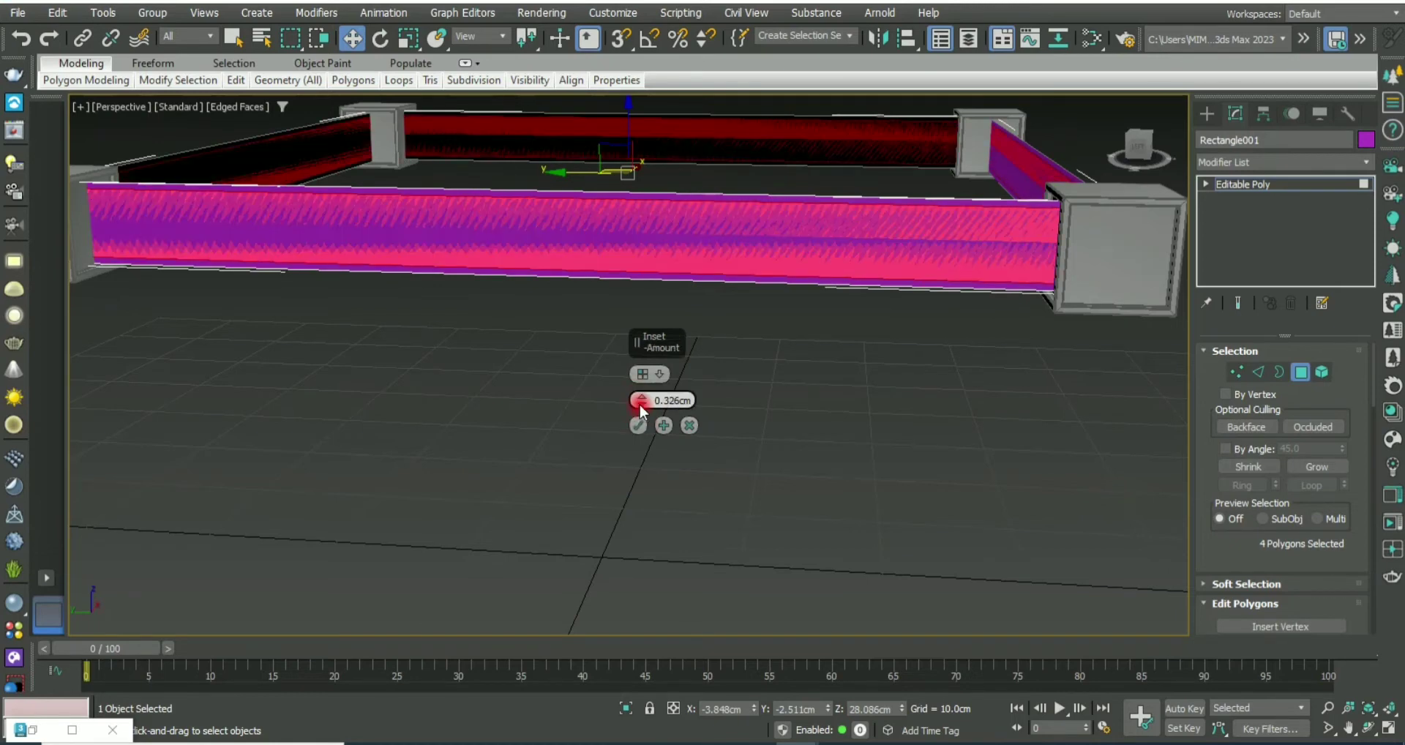
left_click(638, 426)
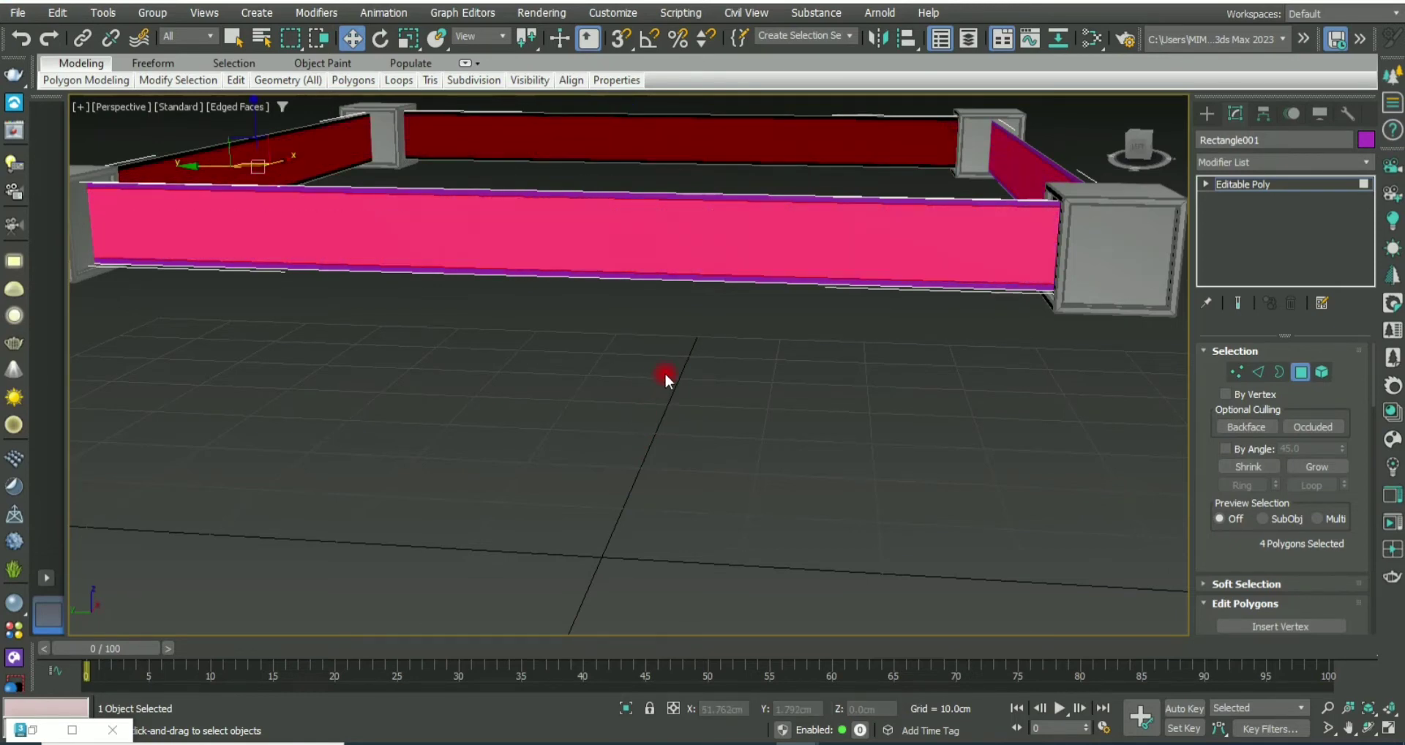
middle_click_drag(664, 372, 663, 391, "alt")
Step: Start an Extrude on the inset wall polygons, pushing the height to about -0.828 cm
right_click(661, 418)
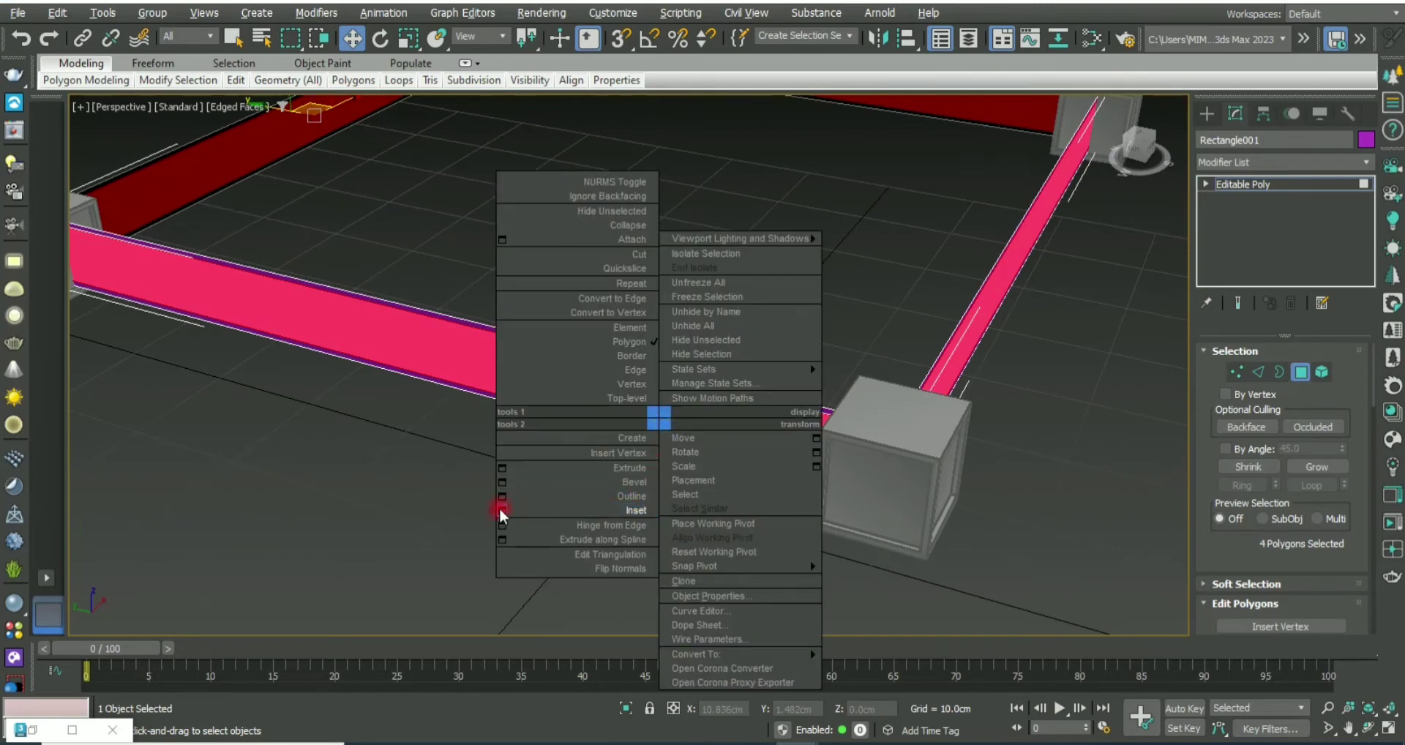
left_click(501, 467)
left_click_drag(641, 400, 644, 479)
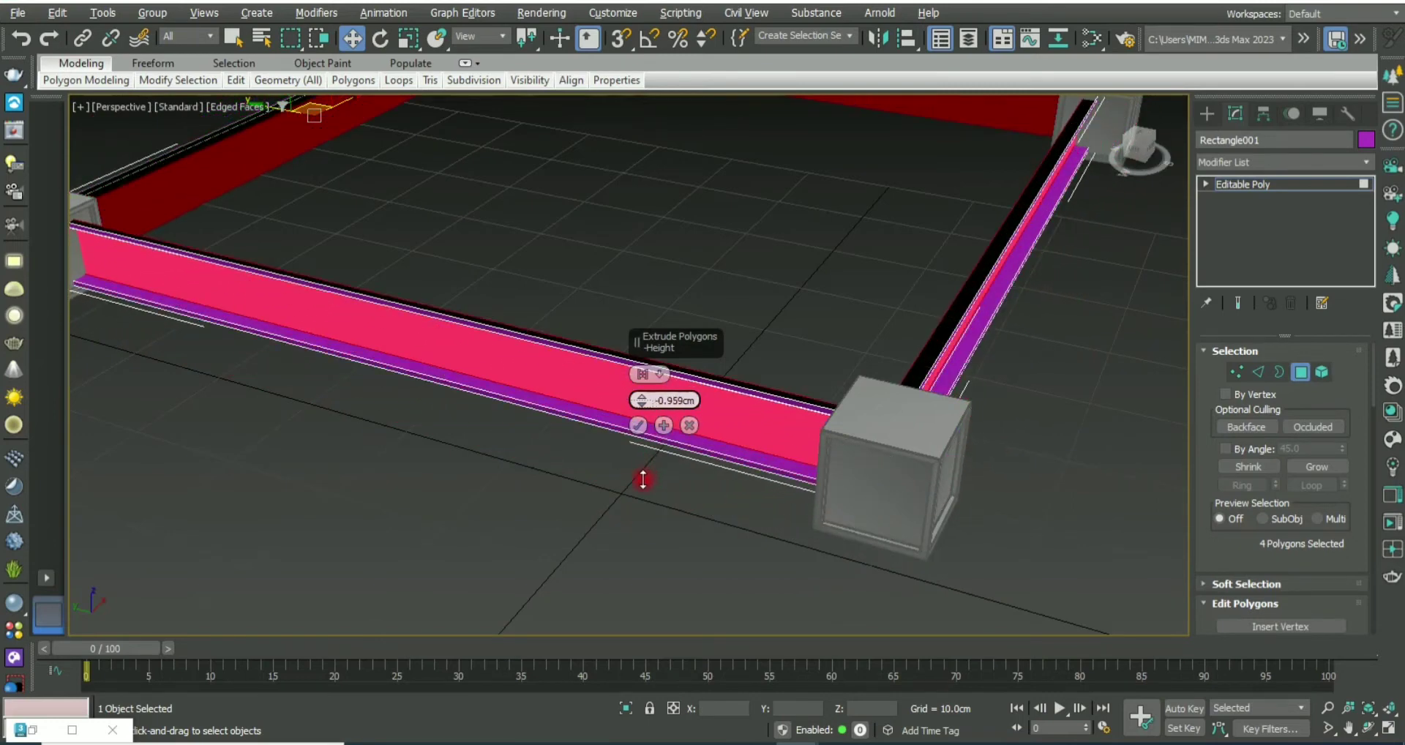
left_click_drag(643, 479, 639, 472)
middle_click_drag(639, 472, 638, 405, "alt")
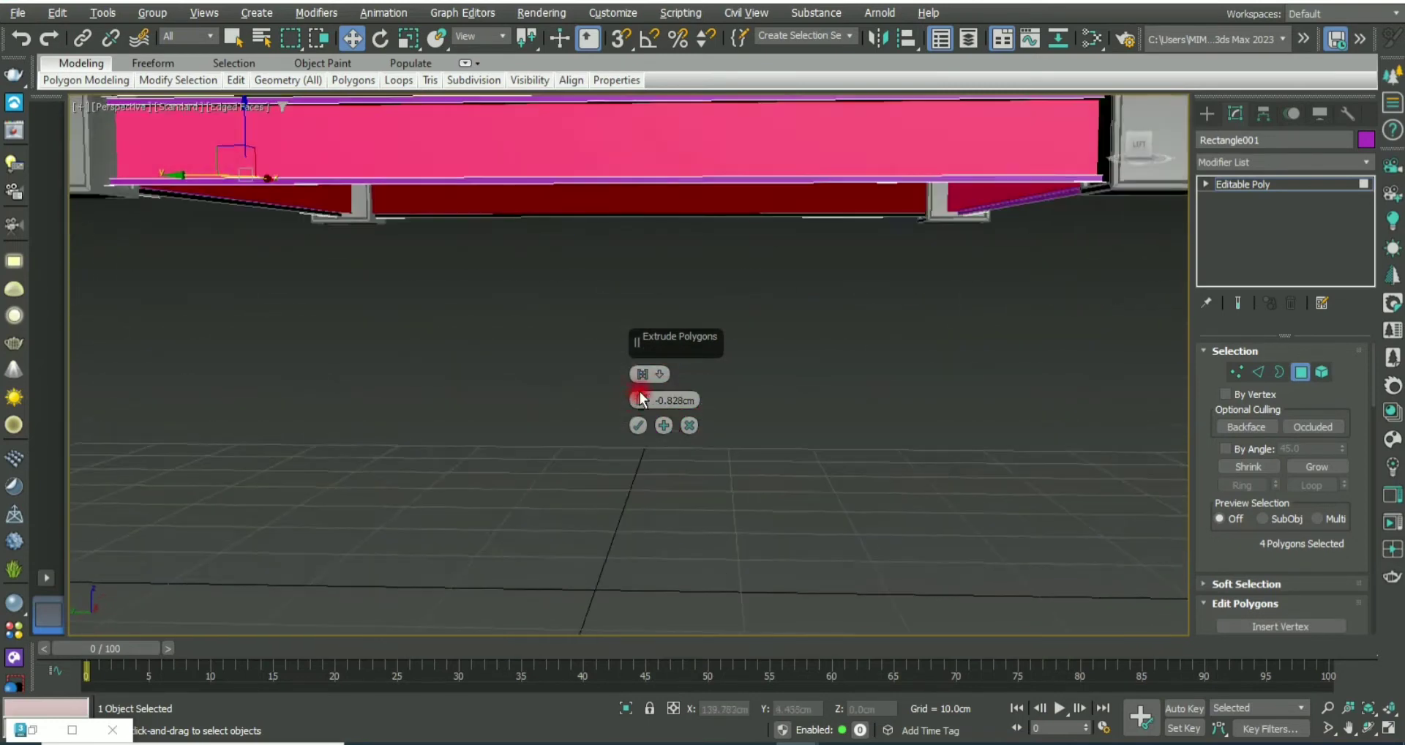
scroll(402, 316, "up", 3)
middle_click_drag(402, 316, 593, 417)
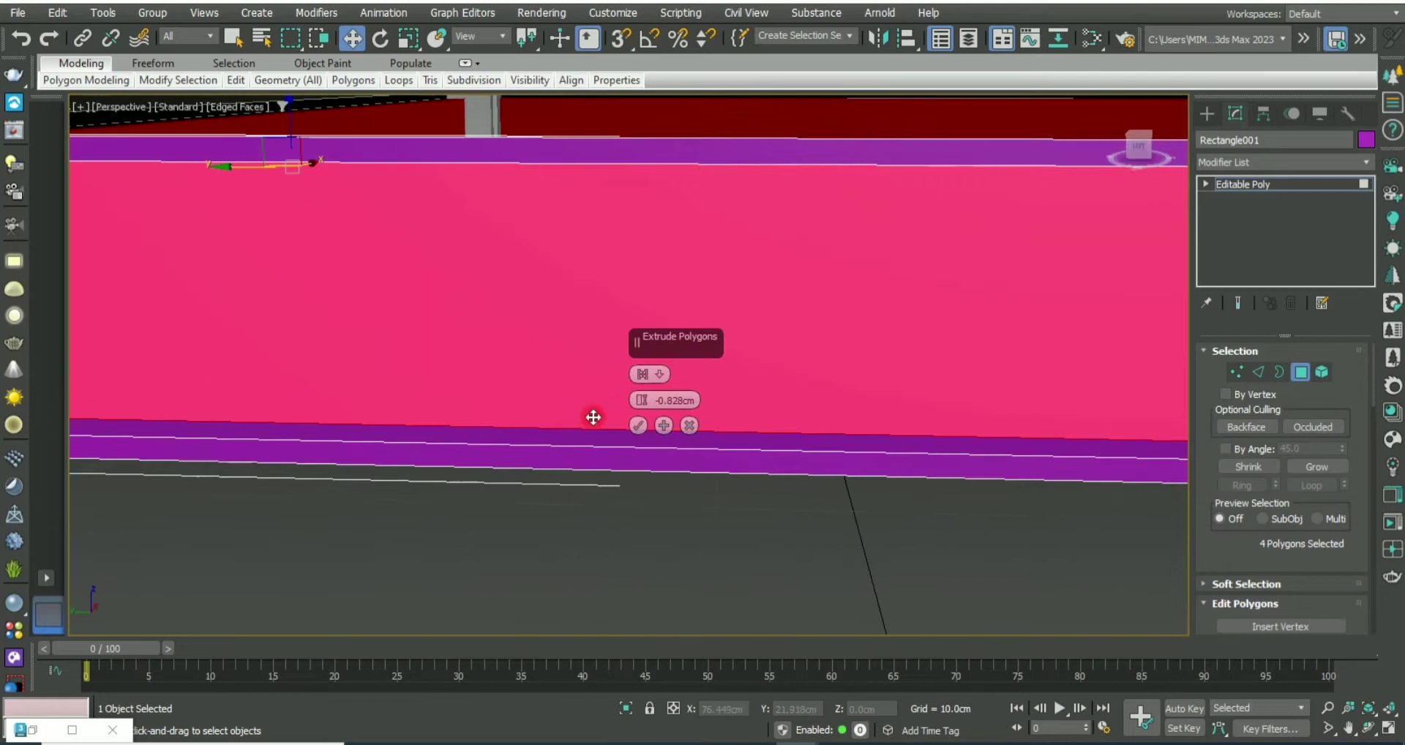
Step: Settle the inward extrusion at about -0.56 cm, commit it, and exit Polygon mode
left_click(641, 401)
left_click(638, 400)
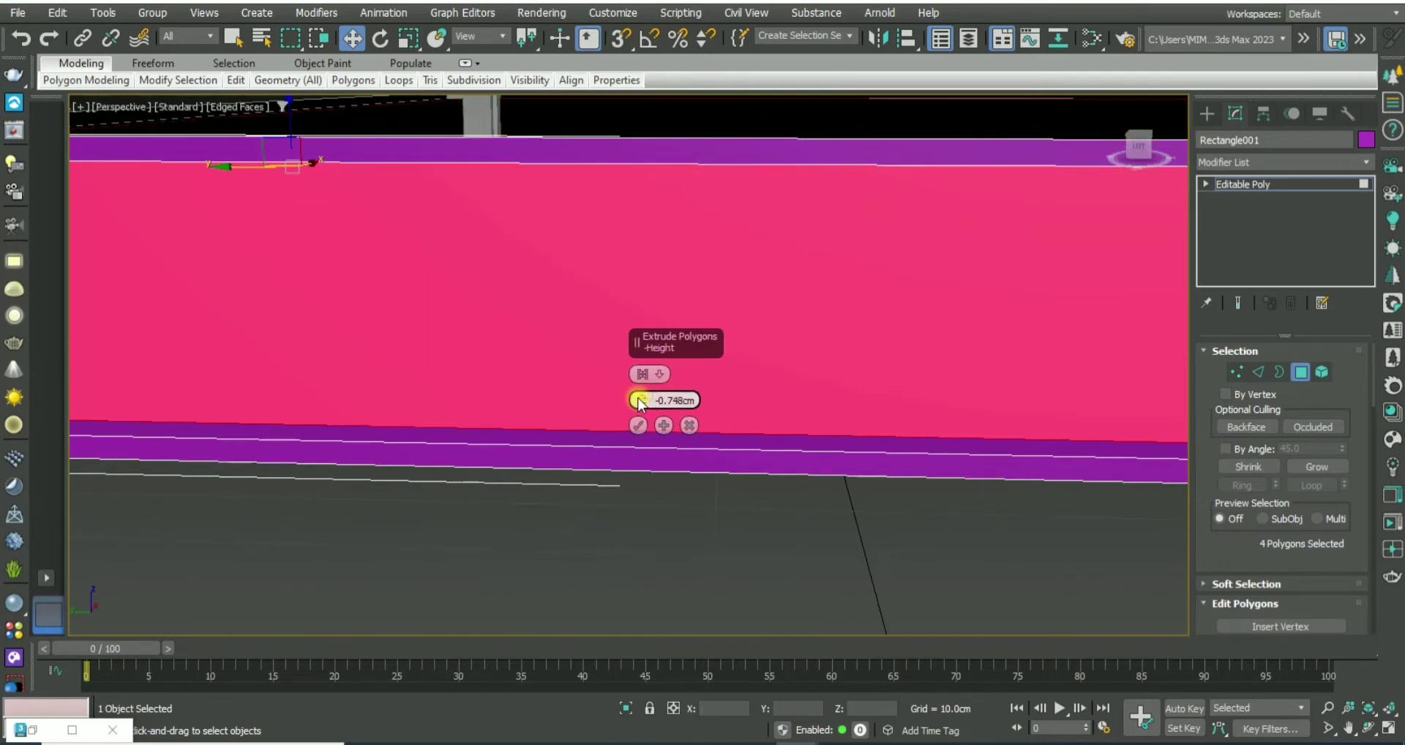
left_click(638, 401)
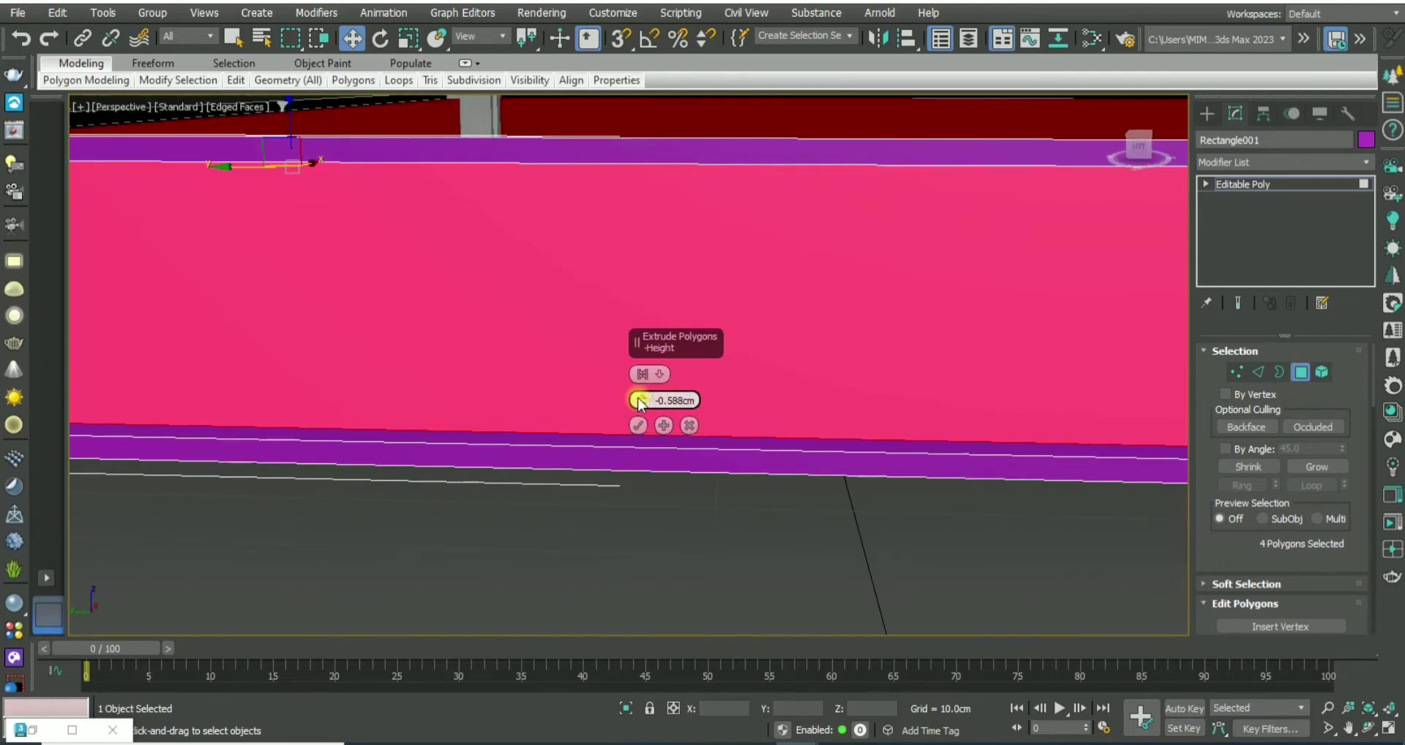
left_click(638, 401)
left_click(638, 425)
scroll(665, 464, "down", 10)
left_click(699, 513)
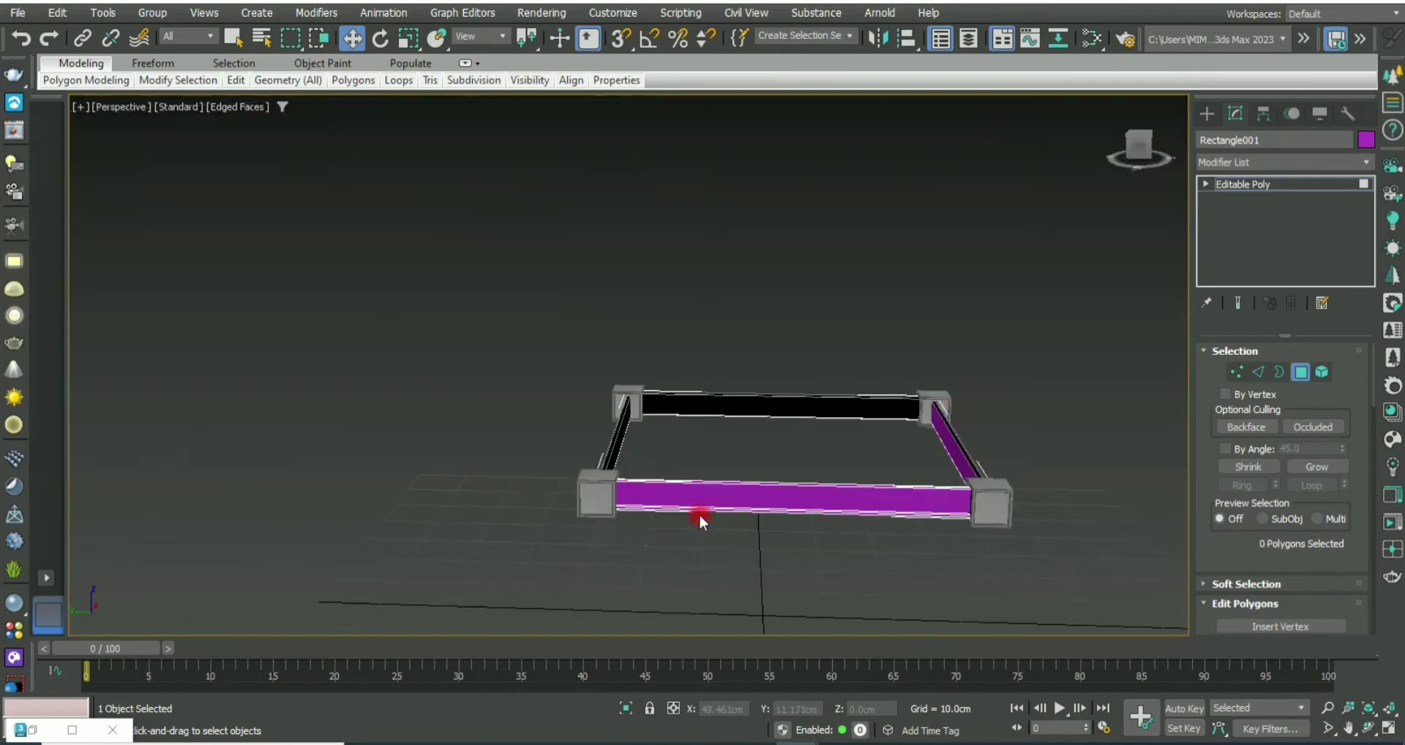
left_click(1310, 370)
Step: Inspect the corner box and purple beam while navigating around the frame
middle_click_drag(878, 468, 928, 469, "alt")
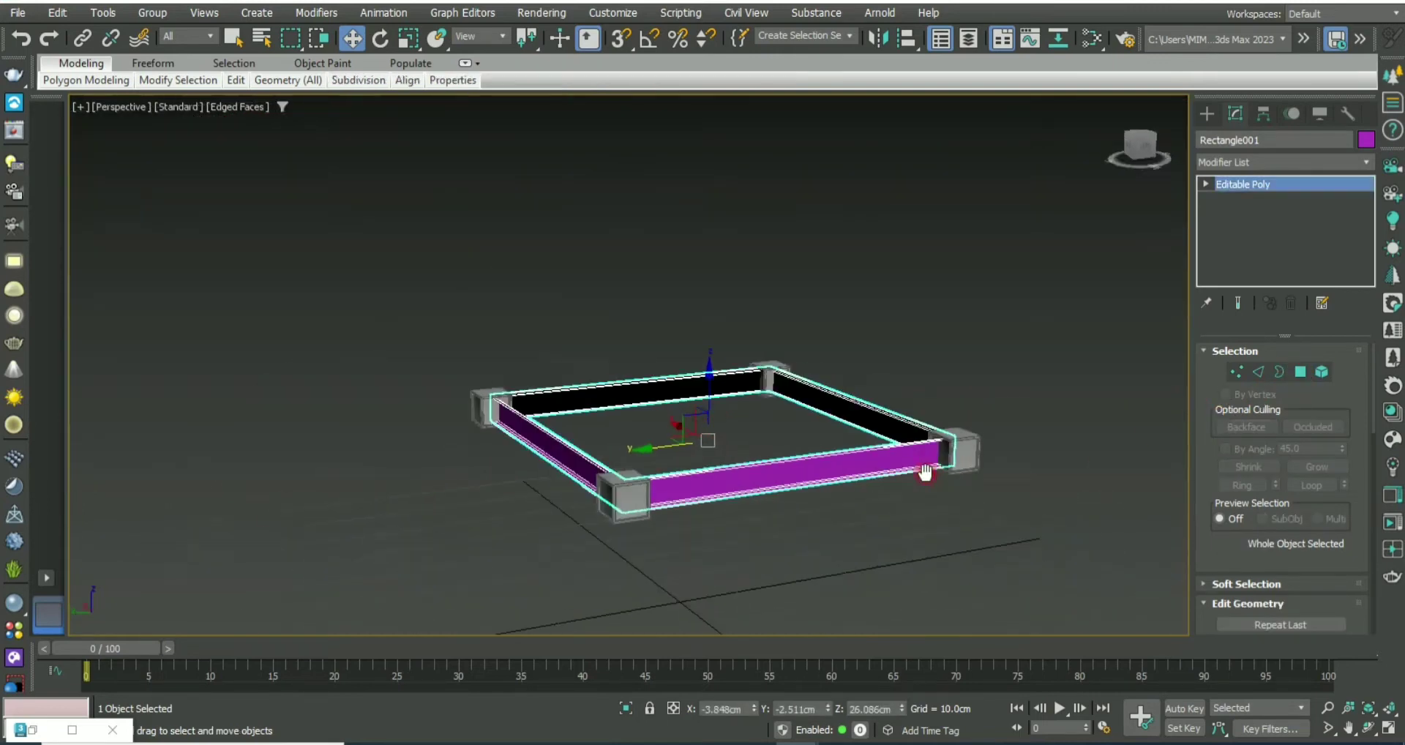
left_click(863, 511)
scroll(949, 460, "up", 5)
scroll(949, 460, "up", 3)
scroll(990, 393, "up", 2)
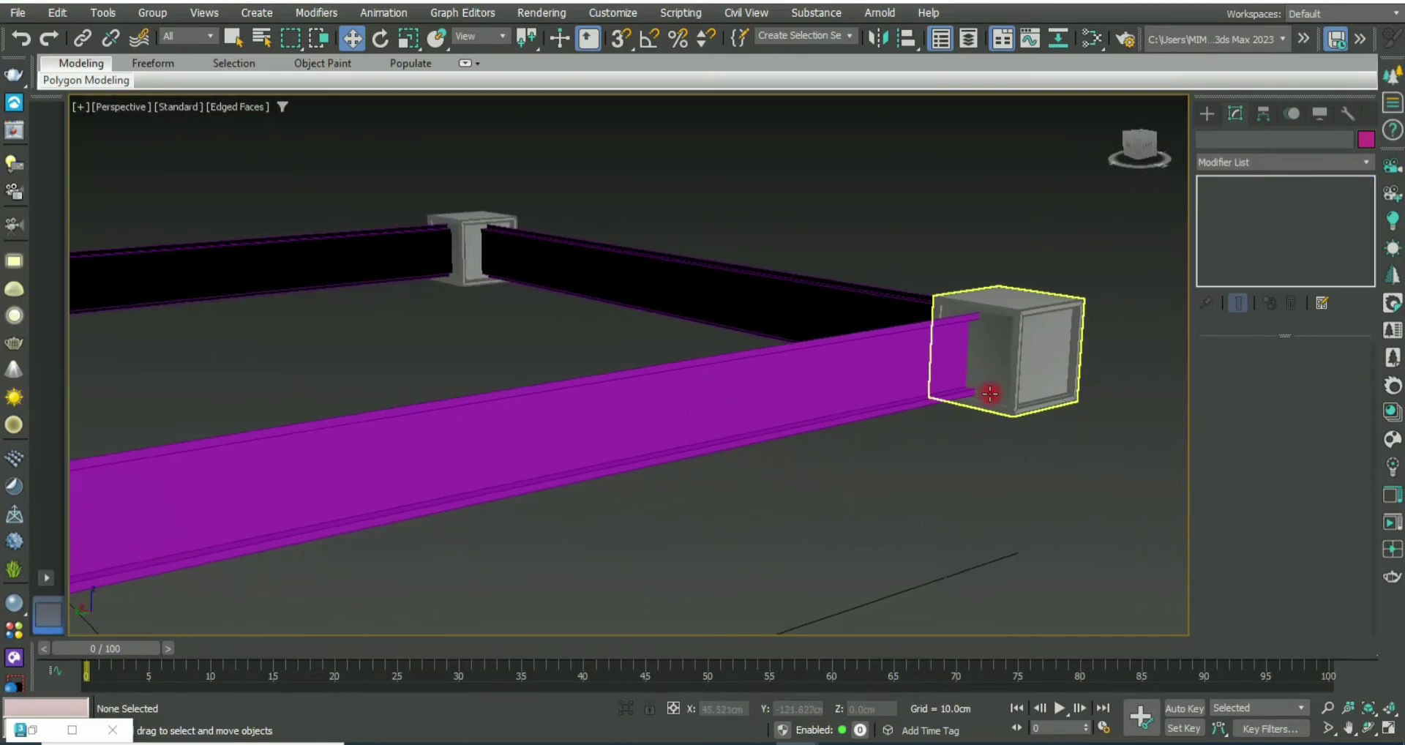
left_click(1032, 335)
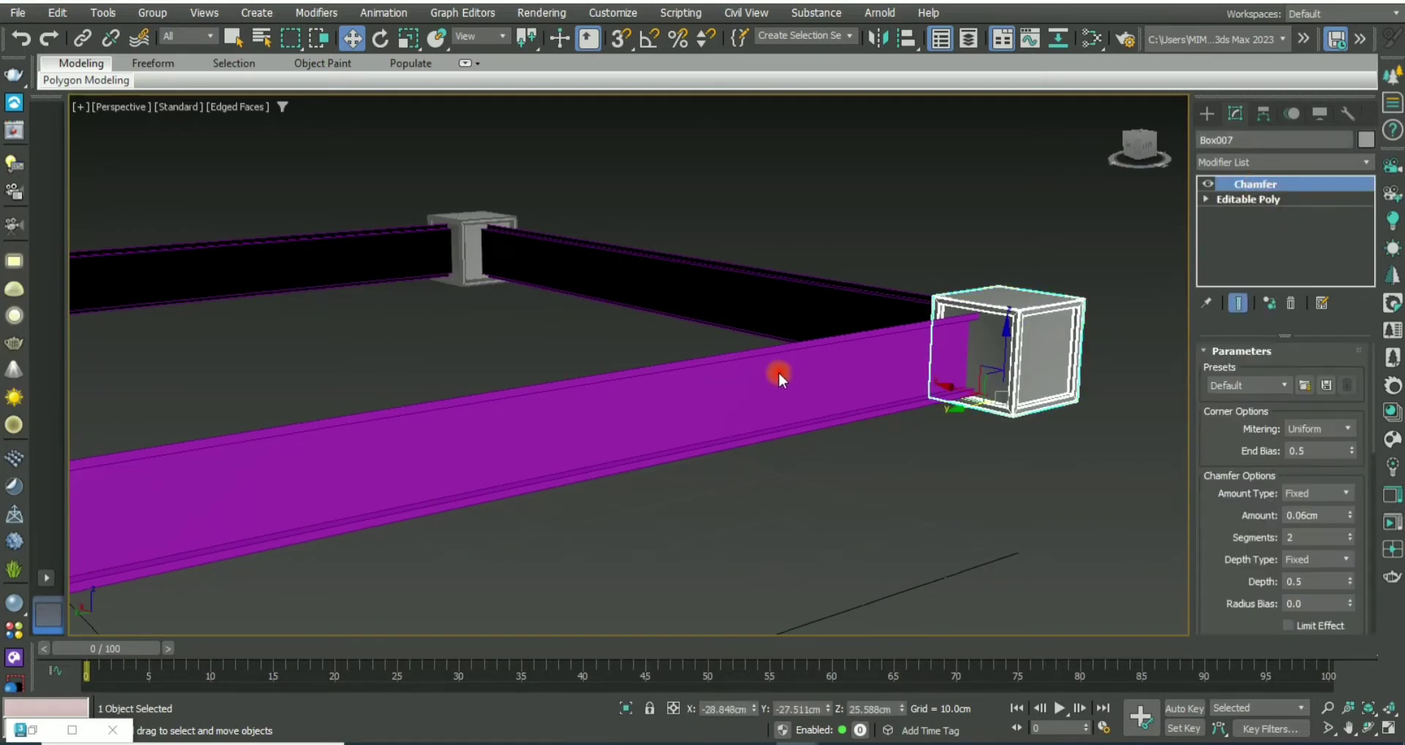
left_click(754, 383)
left_click(779, 485)
middle_click_drag(779, 484, 780, 423)
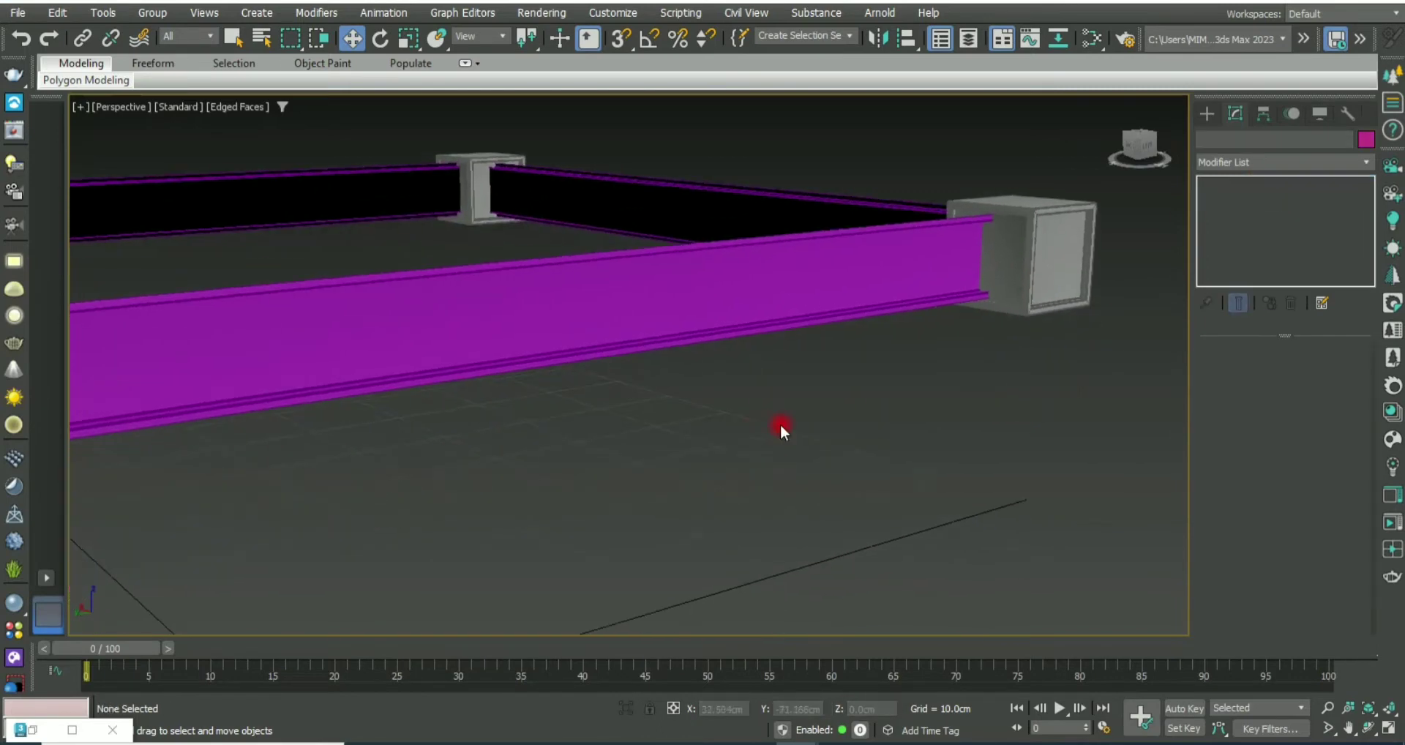
scroll(505, 379, "up", 3)
scroll(518, 385, "up", 3)
scroll(618, 407, "down", 5)
middle_click_drag(618, 407, 746, 448)
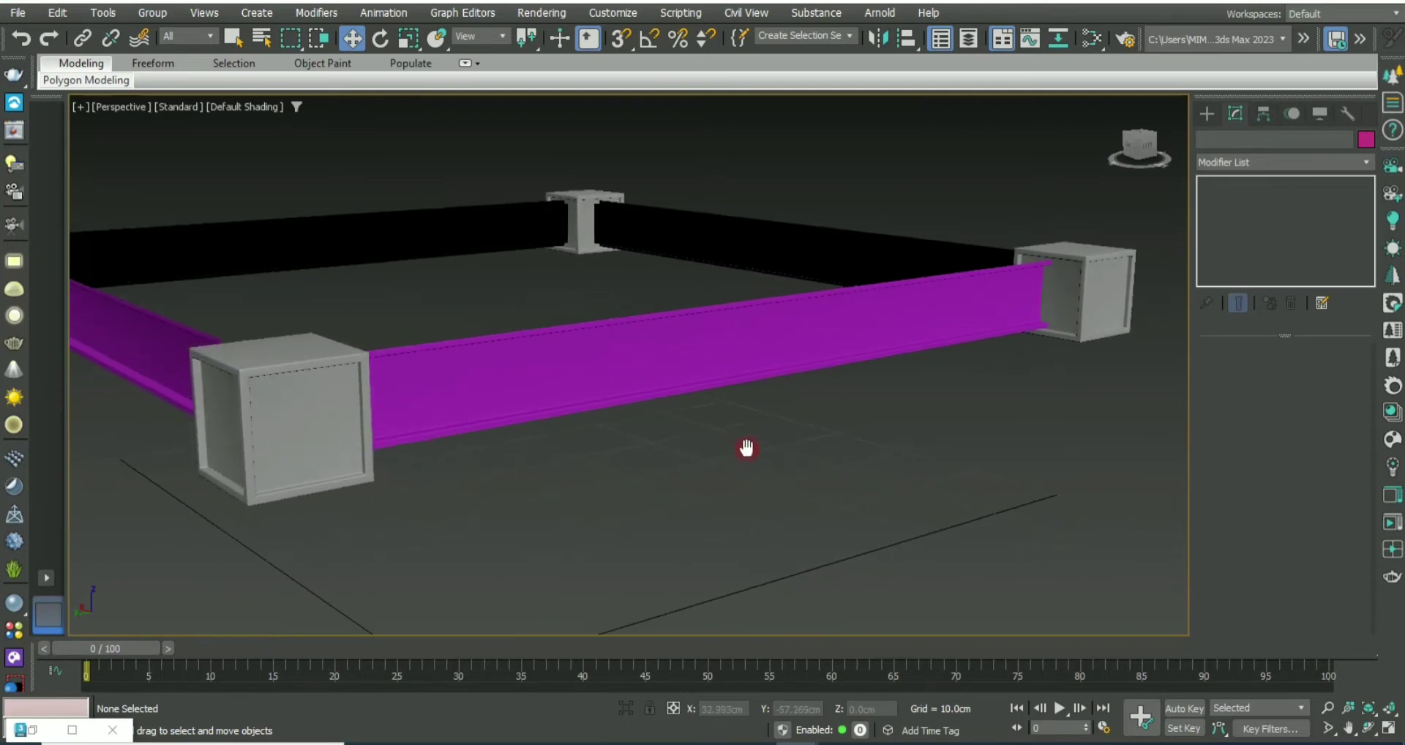
Step: Change Rectangle001's object colour from purple to grey to match the corner boxes
left_click(715, 384)
left_click(1365, 140)
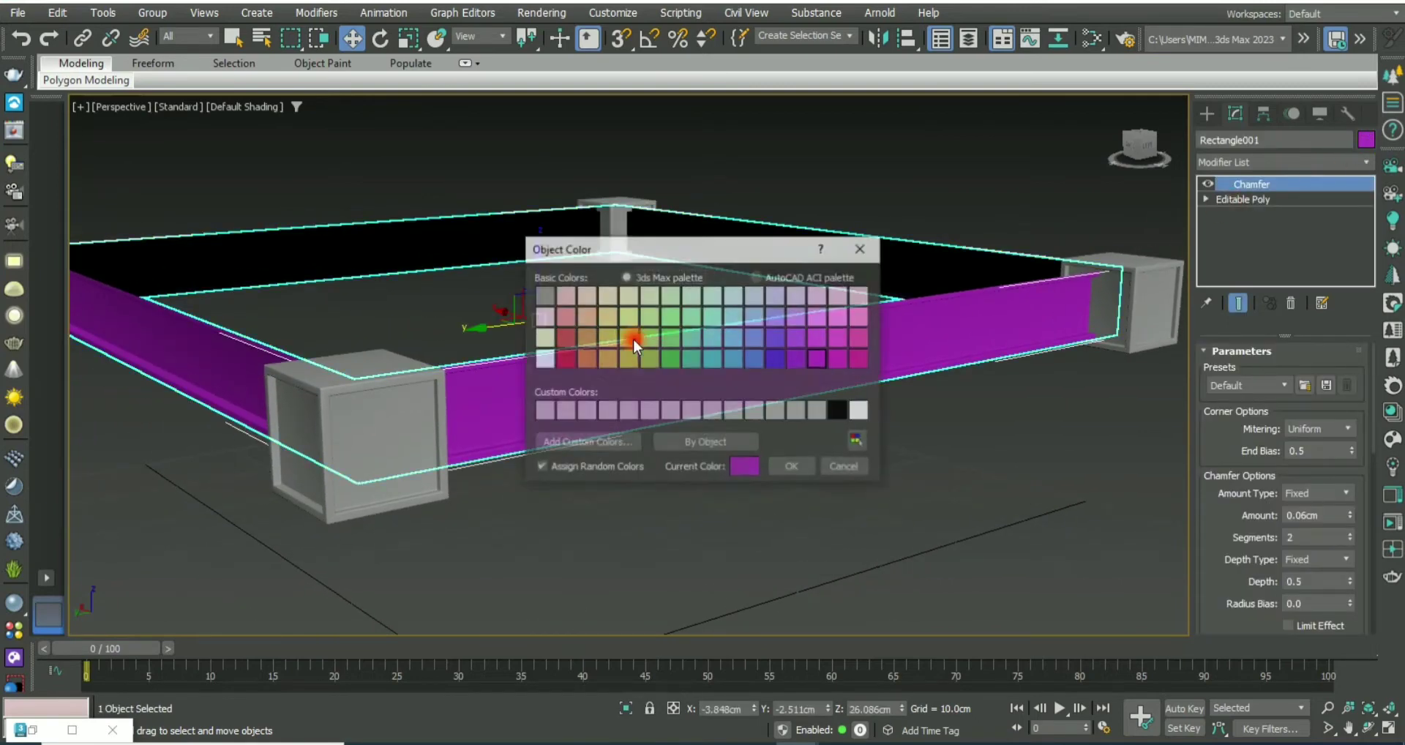
left_click(770, 470)
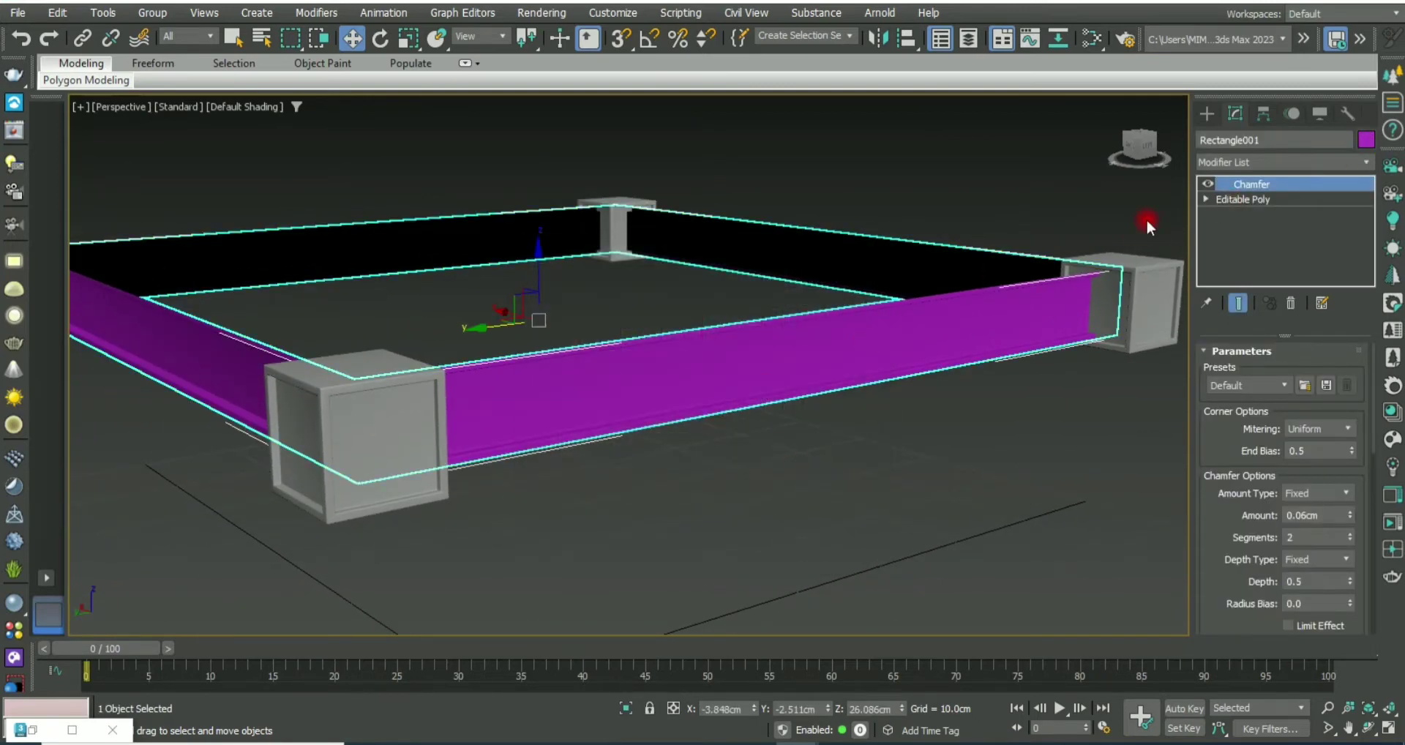
left_click(1365, 140)
left_click(693, 406)
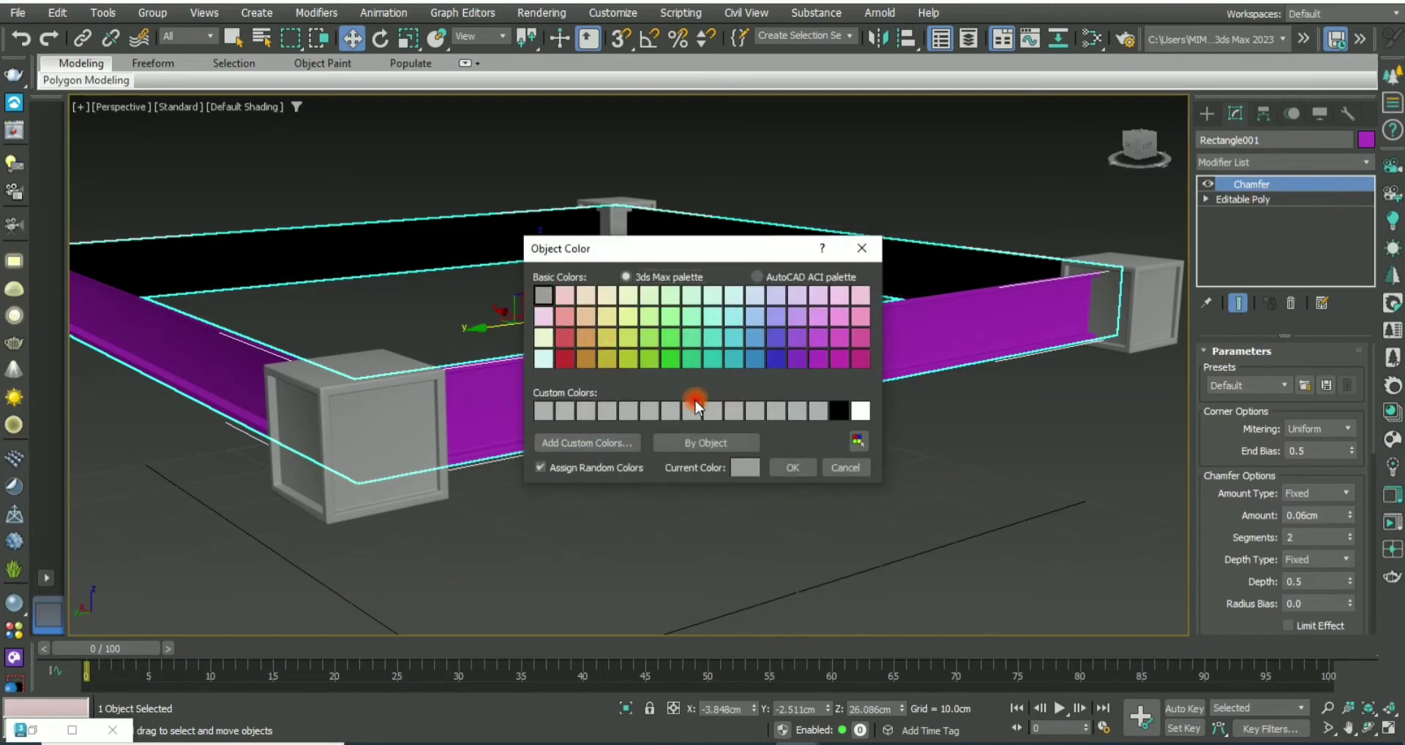
left_click(810, 466)
left_click(833, 503)
middle_click_drag(833, 503, 867, 475, "alt")
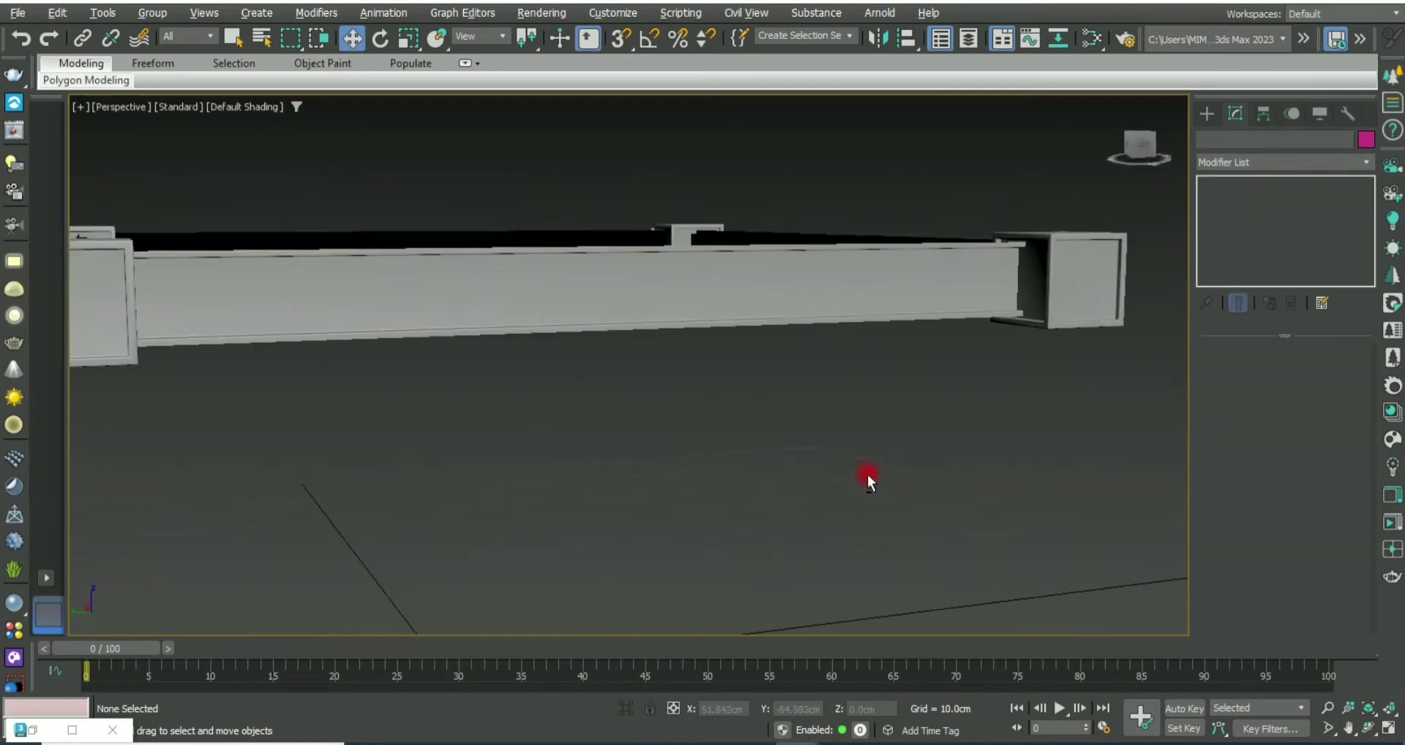
scroll(780, 401, "down", 3)
mouse_move(780, 402)
middle_mouse_down("alt")
mouse_move(883, 452)
mouse_move(855, 464)
mouse_move(827, 449)
mouse_move(903, 442)
mouse_move(834, 501)
mouse_move(853, 446)
middle_mouse_up("alt")
scroll(903, 442, "up", 4)
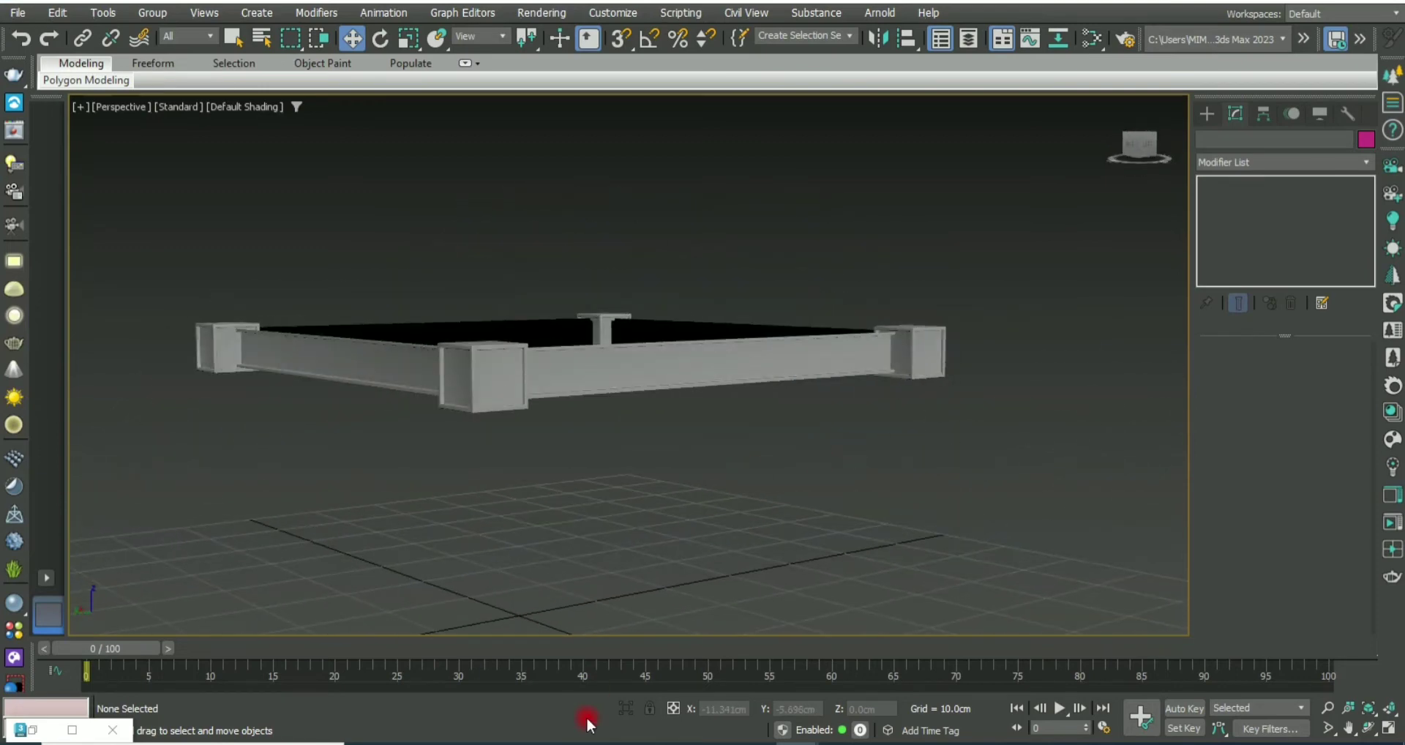
mouse_move(595, 407)
middle_mouse_down("alt")
mouse_move(661, 458)
mouse_move(523, 479)
mouse_move(559, 467)
mouse_move(656, 496)
mouse_move(651, 476)
middle_mouse_up("alt")
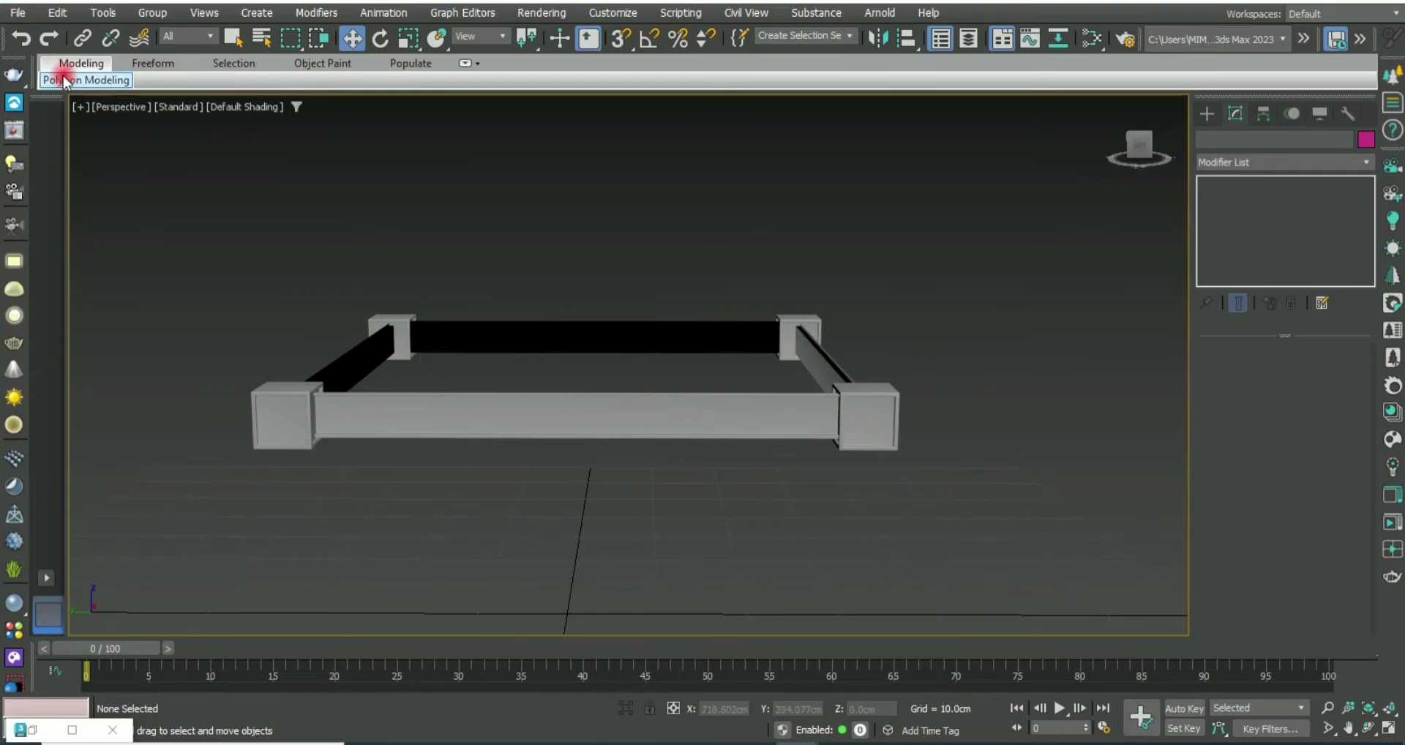
Step: Select the red tabletop box, enter 3 as a new value, and show edged faces
left_click(55, 734)
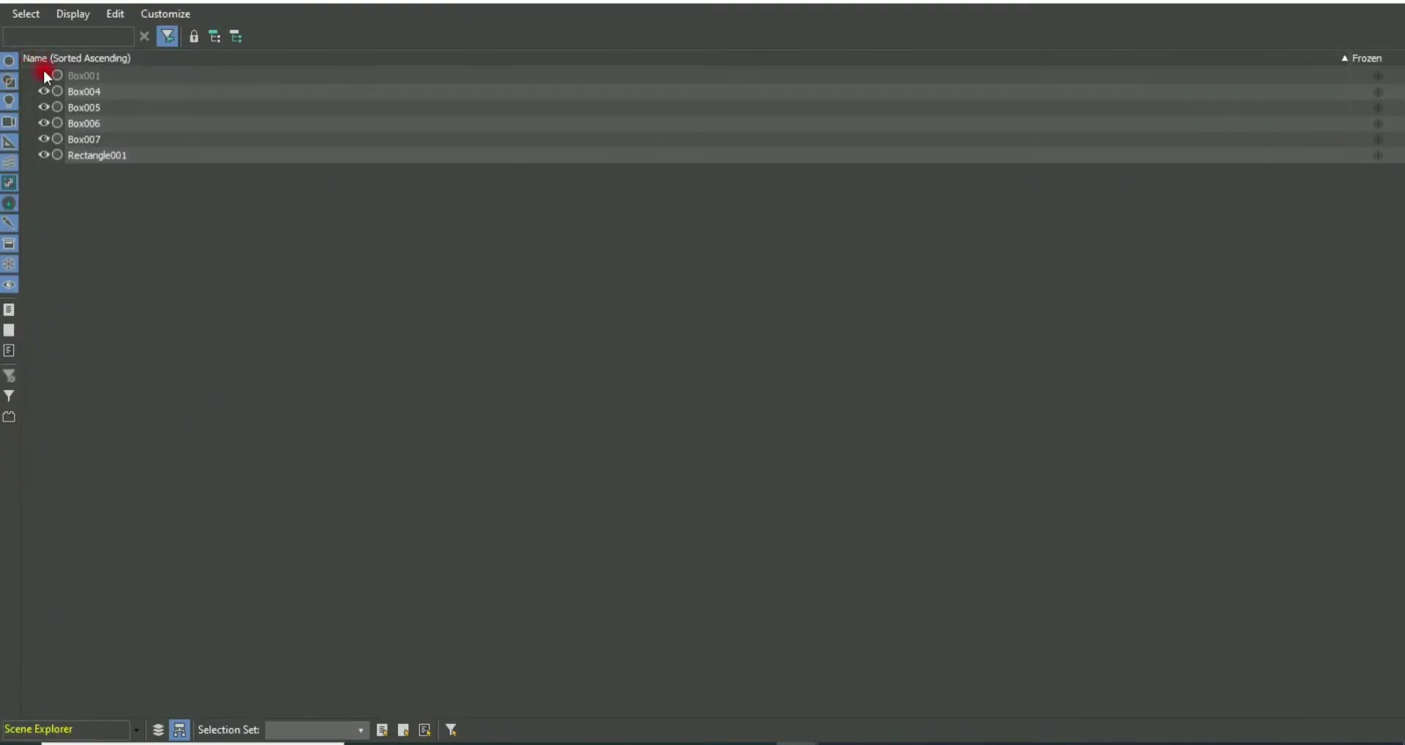
left_click(1328, 9)
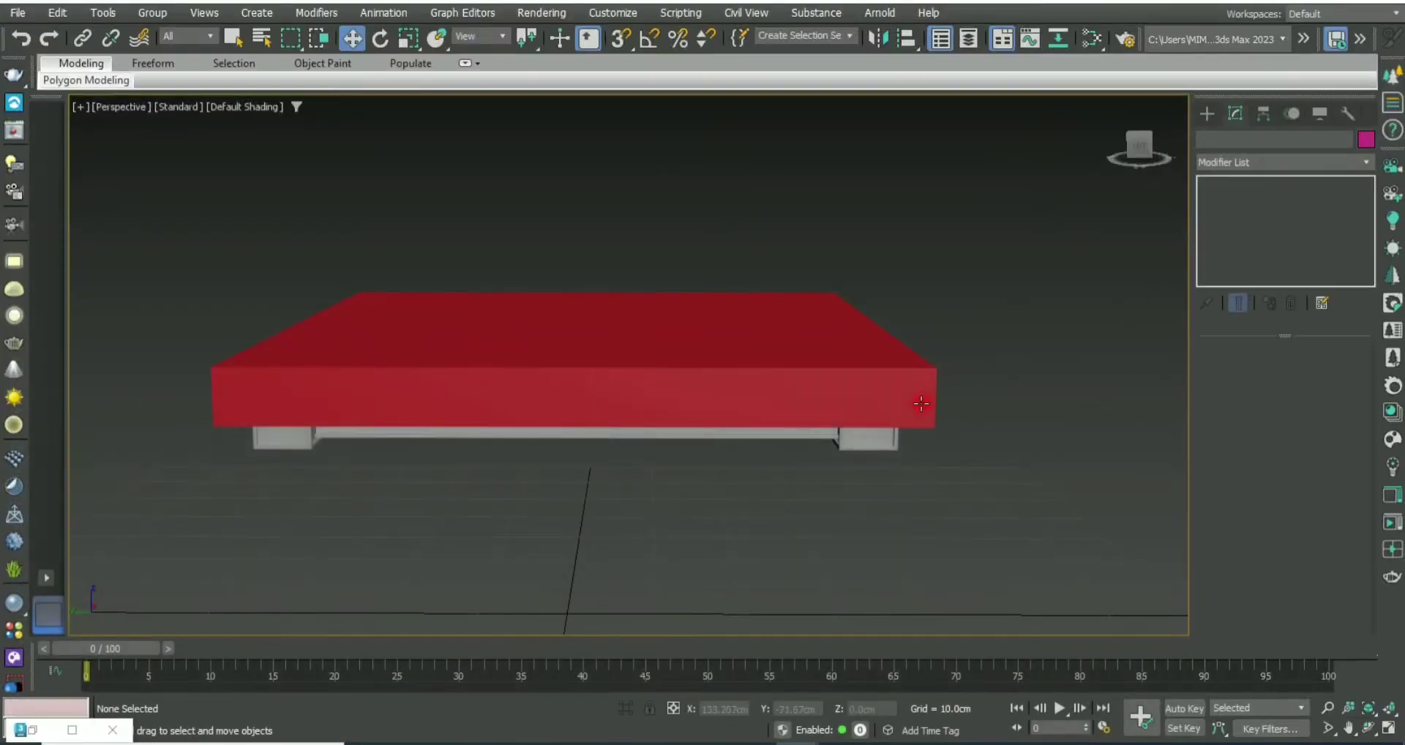
middle_click_drag(922, 403, 988, 403, "alt")
left_click(749, 389)
middle_click_drag(749, 389, 906, 436, "alt")
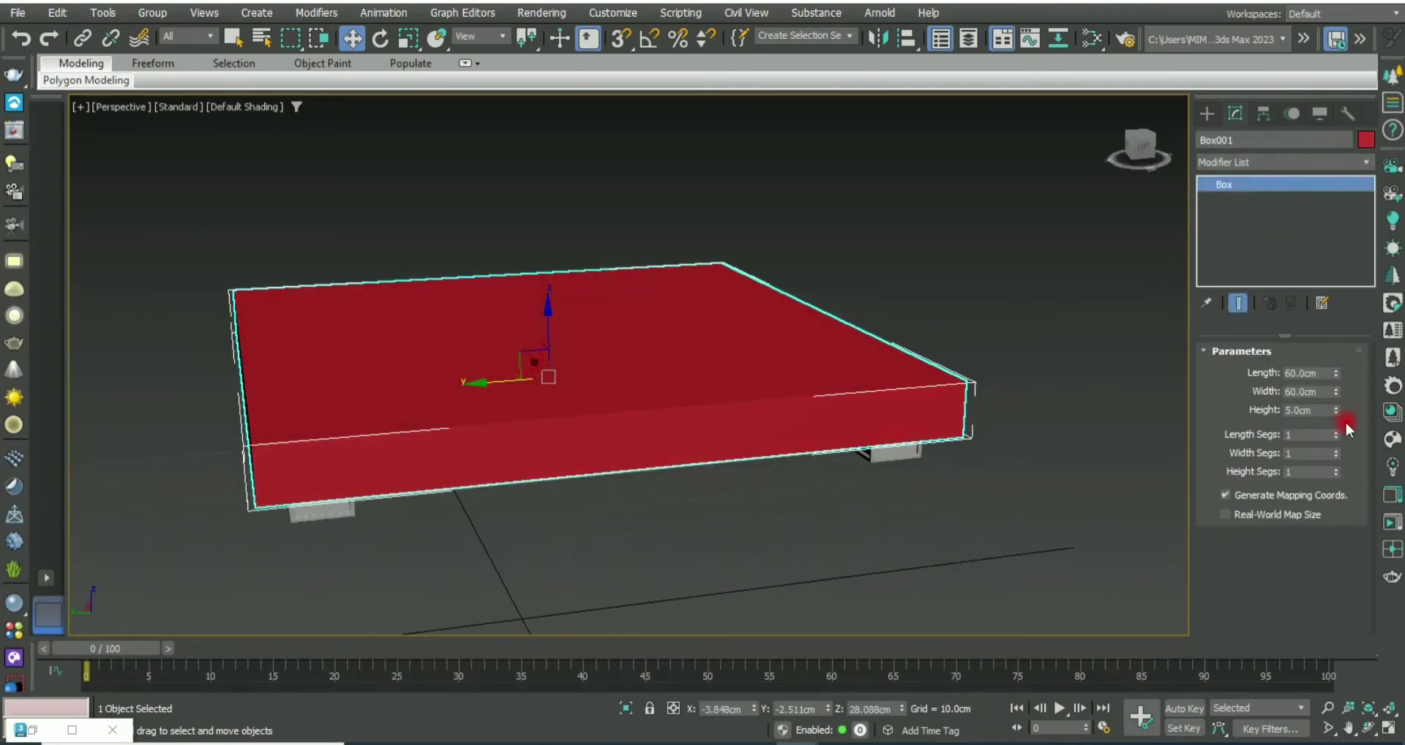
type("3")
key("Return")
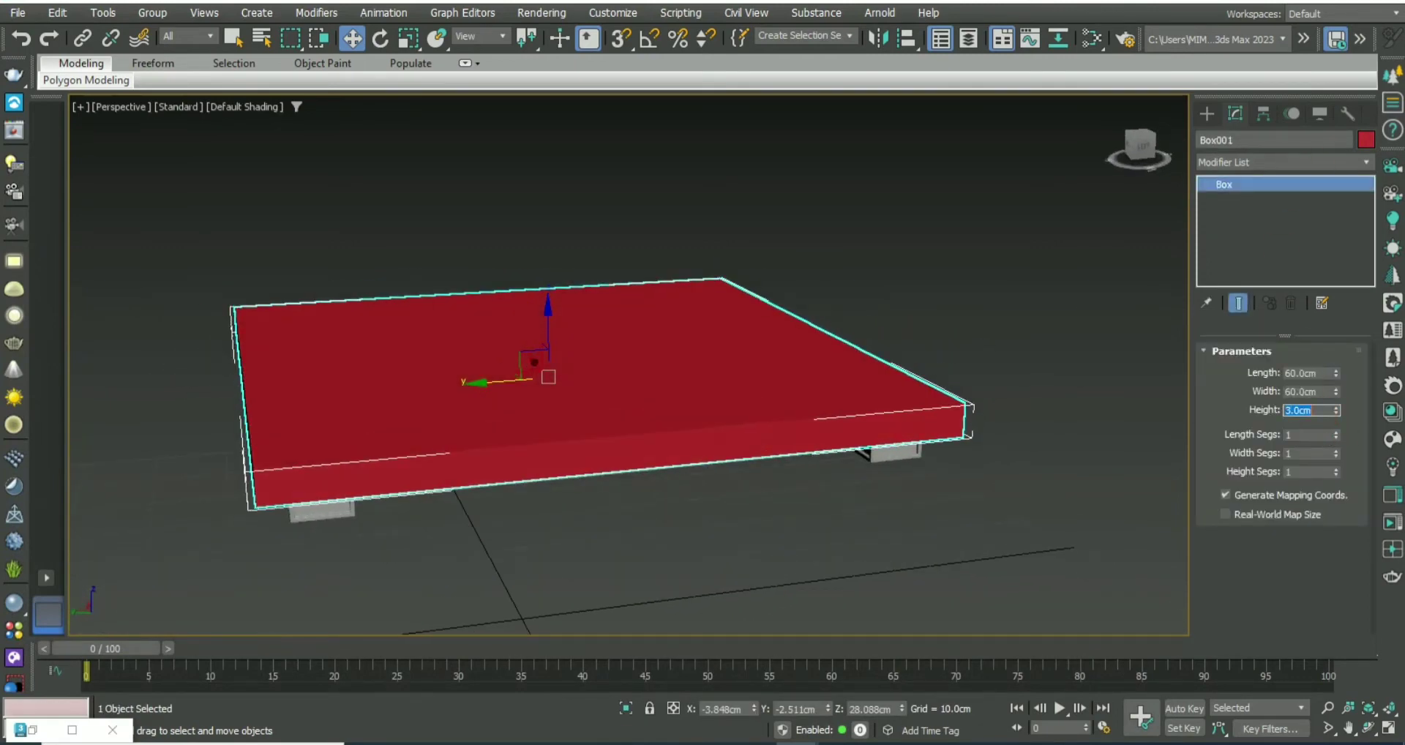
left_click(950, 308)
key("F4")
left_click(721, 387)
Step: Raise the tabletop above the frame in the Front view, then return to Perspective
key("alt+w")
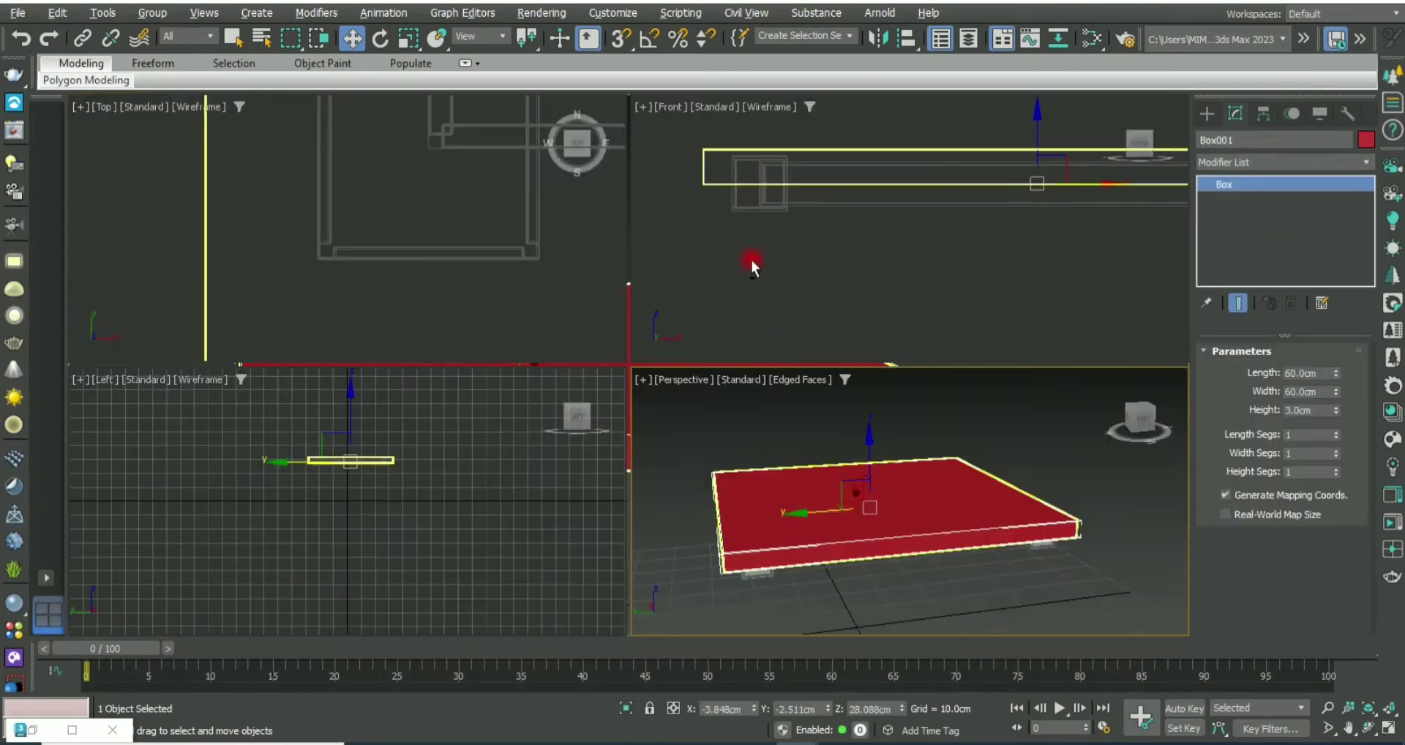
right_click(751, 259)
key("alt+w")
mouse_move(796, 254)
left_mouse_down()
mouse_move(806, 207)
mouse_move(820, 210)
left_mouse_up()
key("alt+w")
left_click(893, 517)
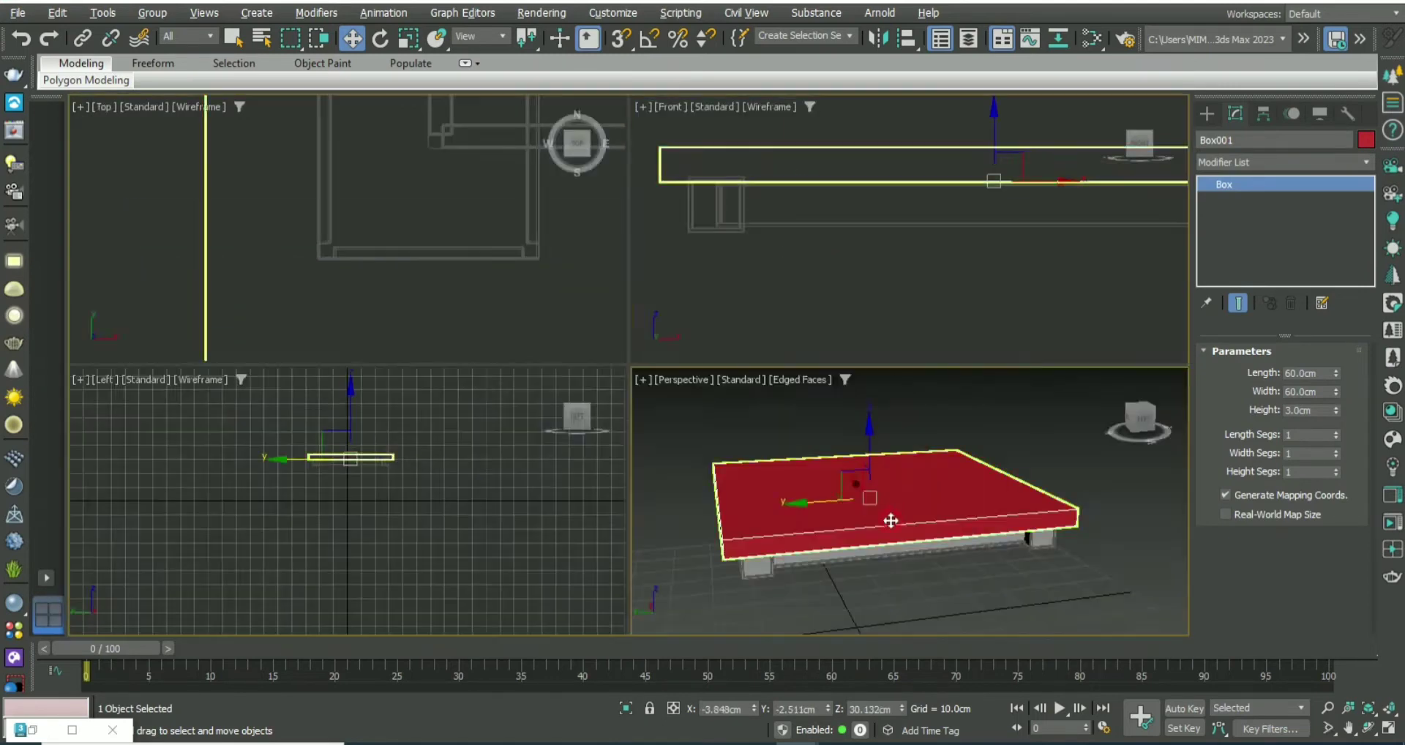
key("alt+w")
middle_click_drag(893, 517, 821, 476, "alt")
Step: Orbit under the table to check the frame's placement, then reselect the red slab
left_click(822, 430)
mouse_move(822, 425)
middle_mouse_down("alt")
mouse_move(859, 384)
mouse_move(815, 415)
middle_mouse_up("alt")
left_click(815, 414)
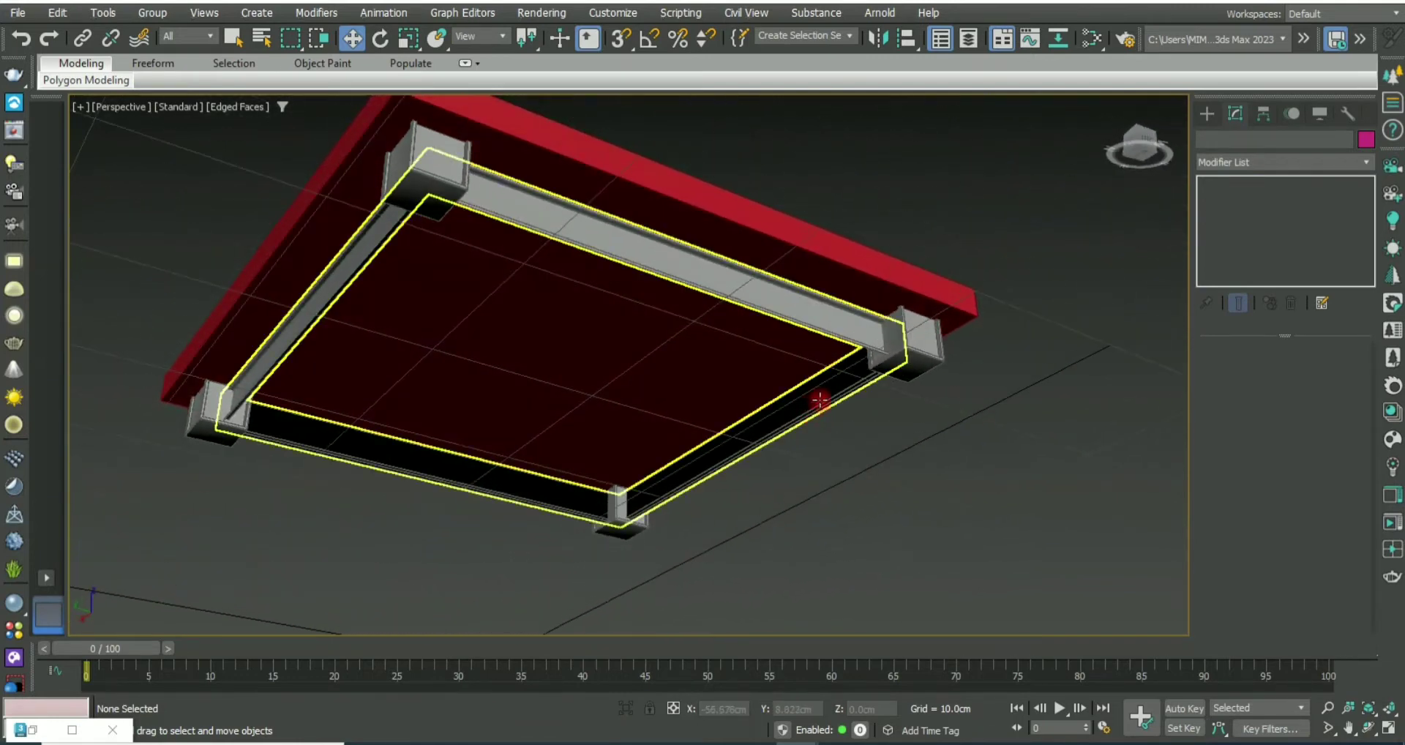
left_click(594, 581)
left_click(667, 476)
left_click(1121, 489)
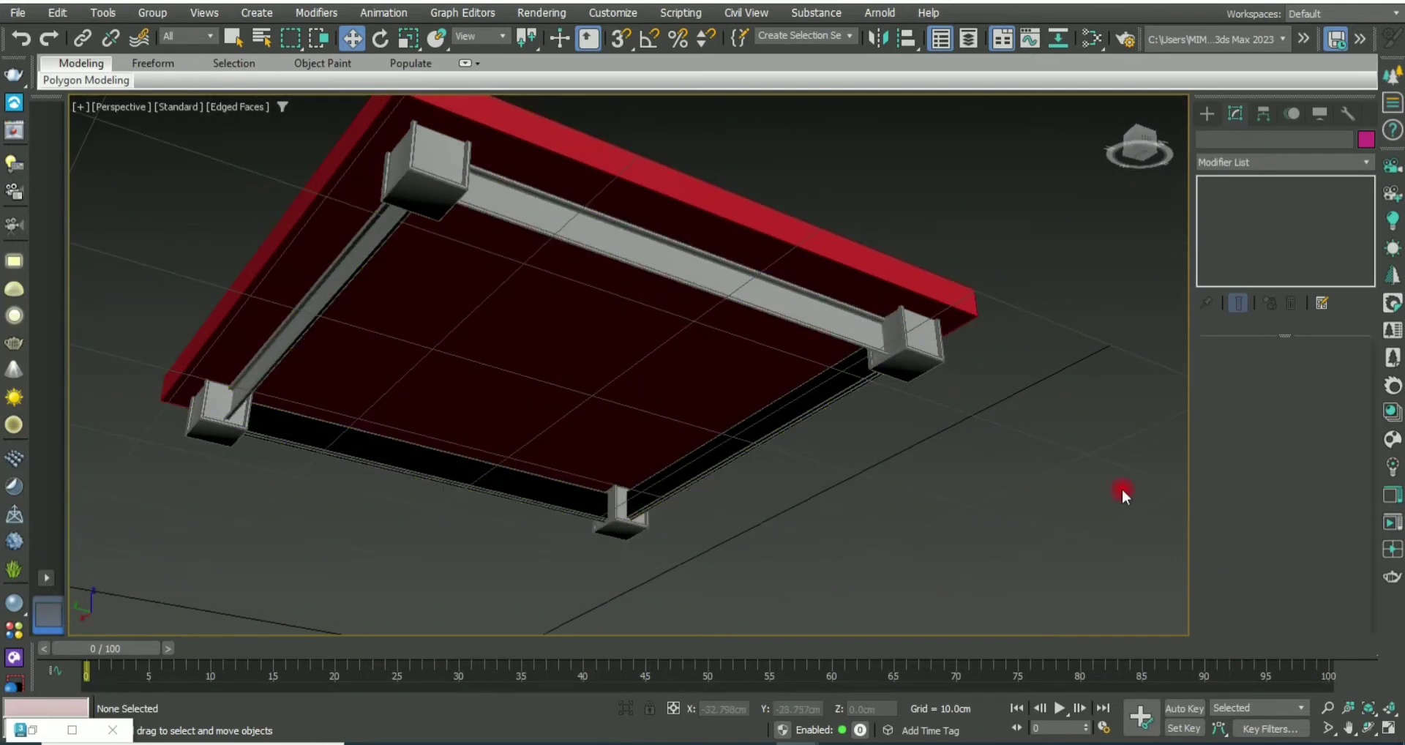
middle_click_drag(704, 327, 709, 369, "alt")
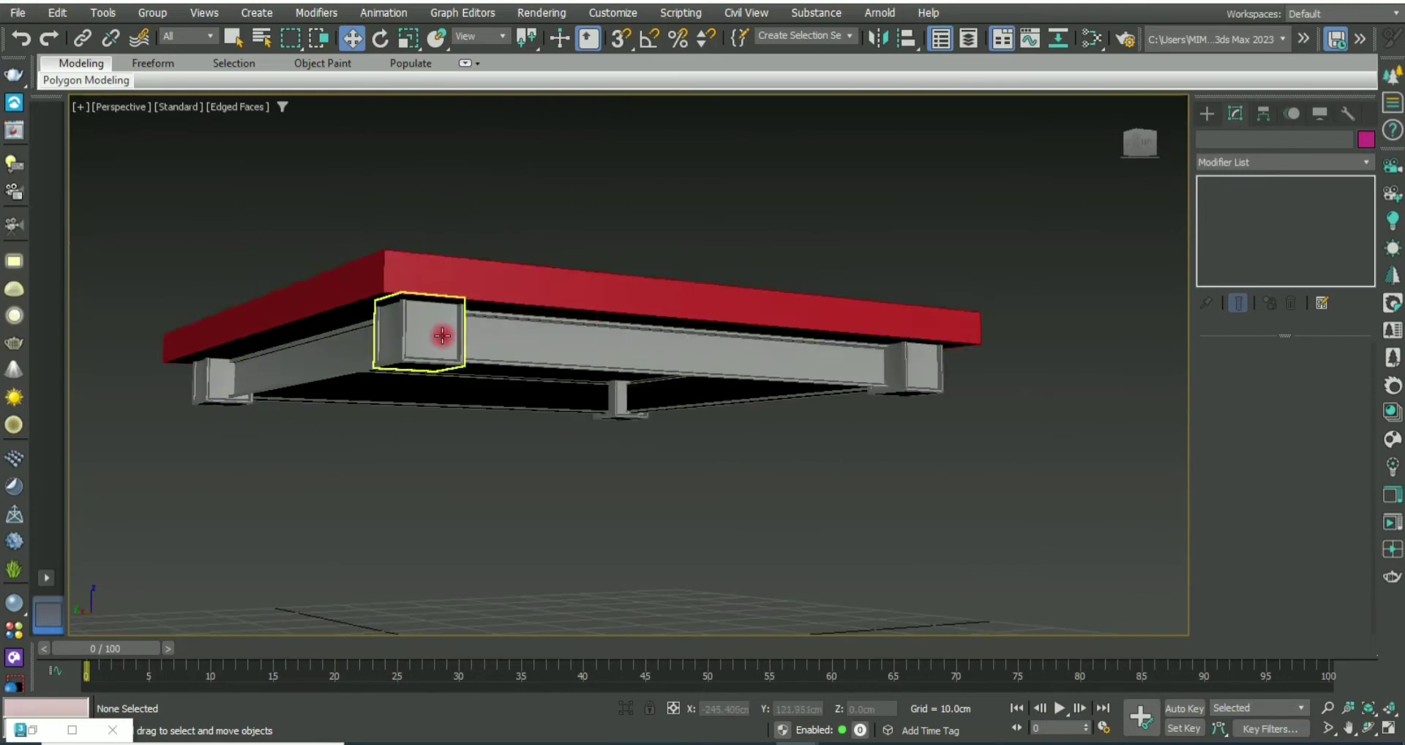
scroll(442, 335, "up", 2)
mouse_move(450, 339)
middle_mouse_down("alt")
mouse_move(470, 307)
mouse_move(461, 410)
mouse_move(427, 450)
mouse_move(426, 478)
mouse_move(542, 548)
middle_mouse_up("alt")
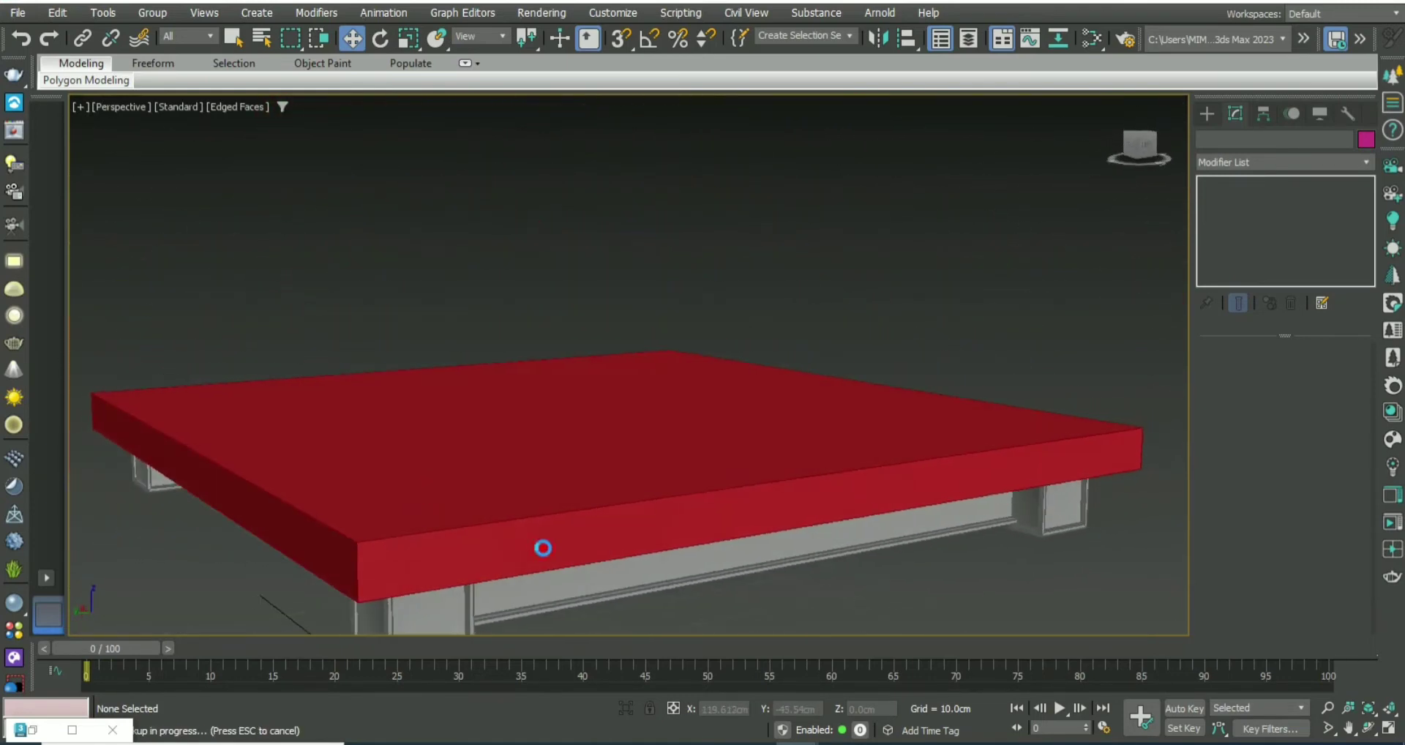
left_click(756, 511)
Step: Set the tabletop slab's Chamfer to 1 segment with a 0.501cm amount
middle_click_drag(806, 516, 819, 480, "alt")
left_click(887, 379)
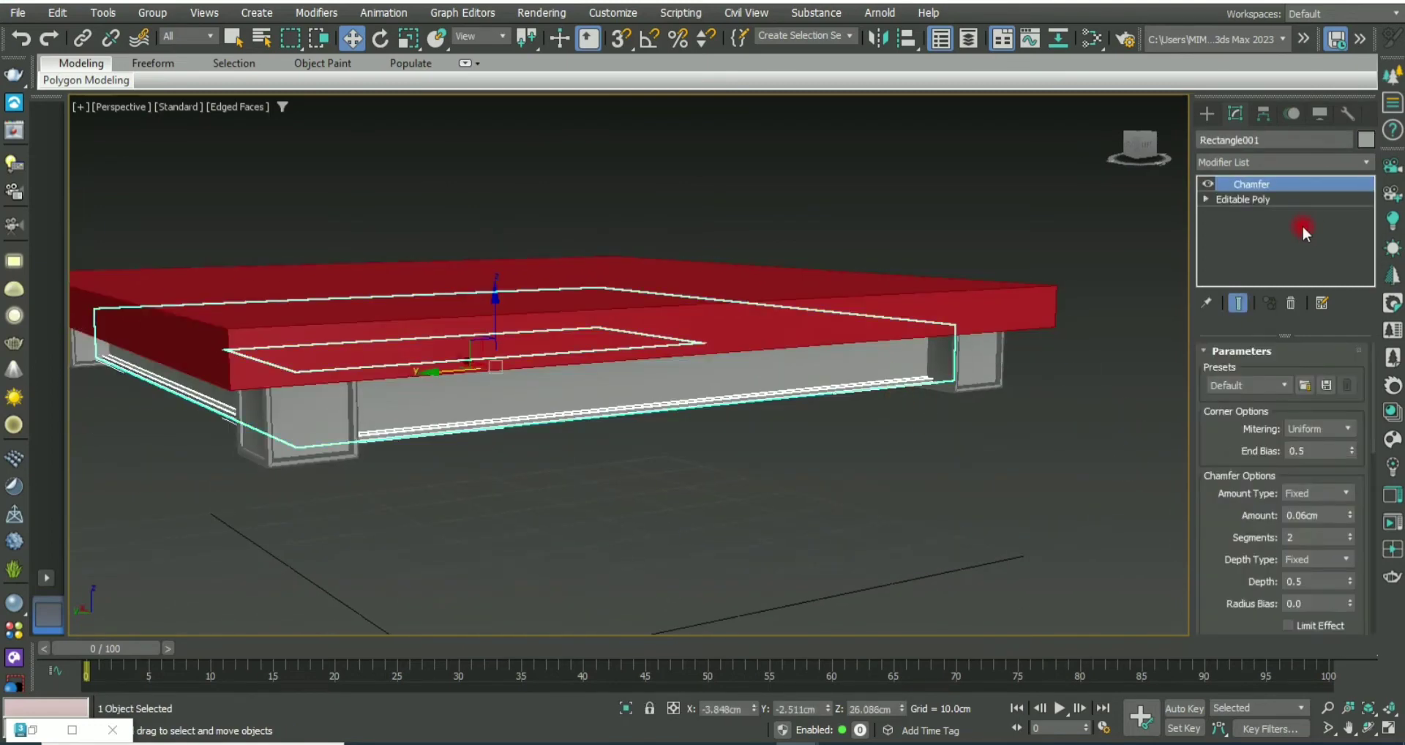
left_click(1013, 300)
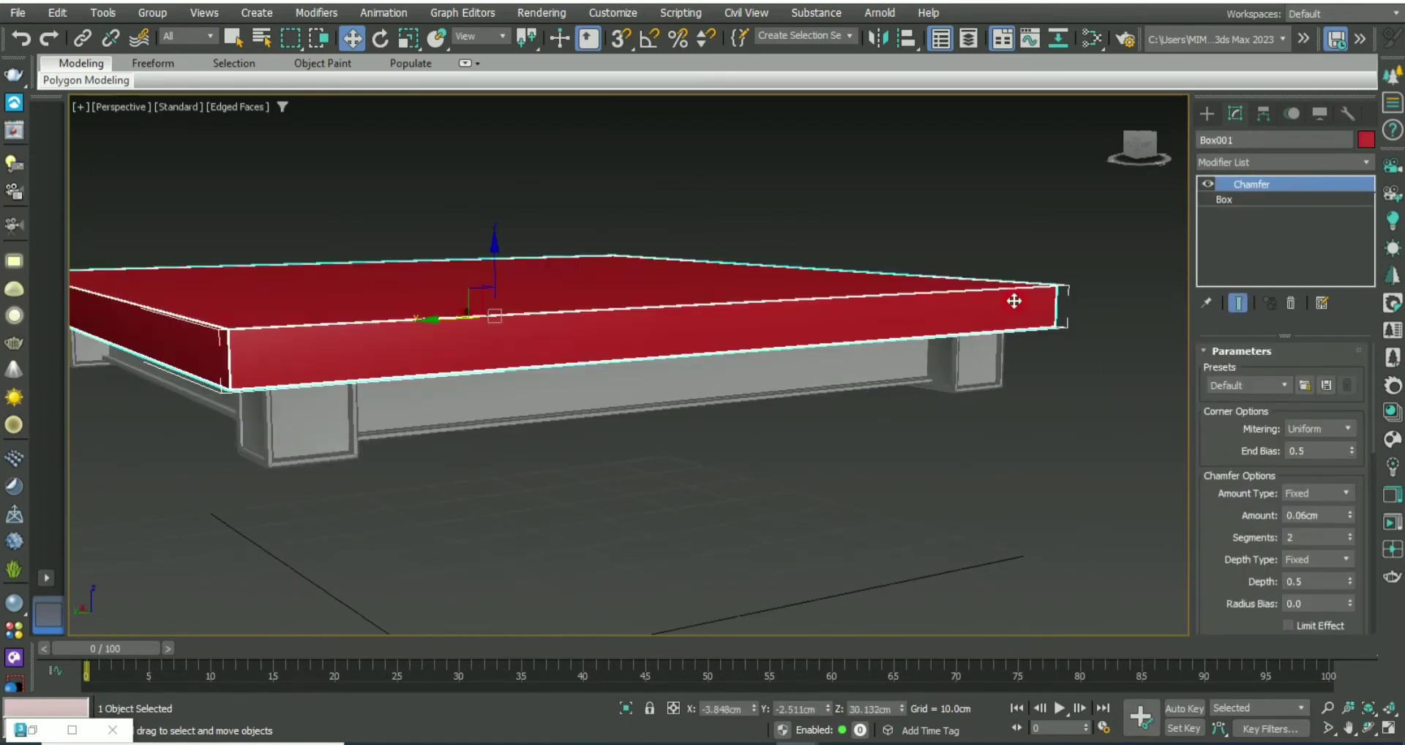
scroll(1035, 298, "up", 5)
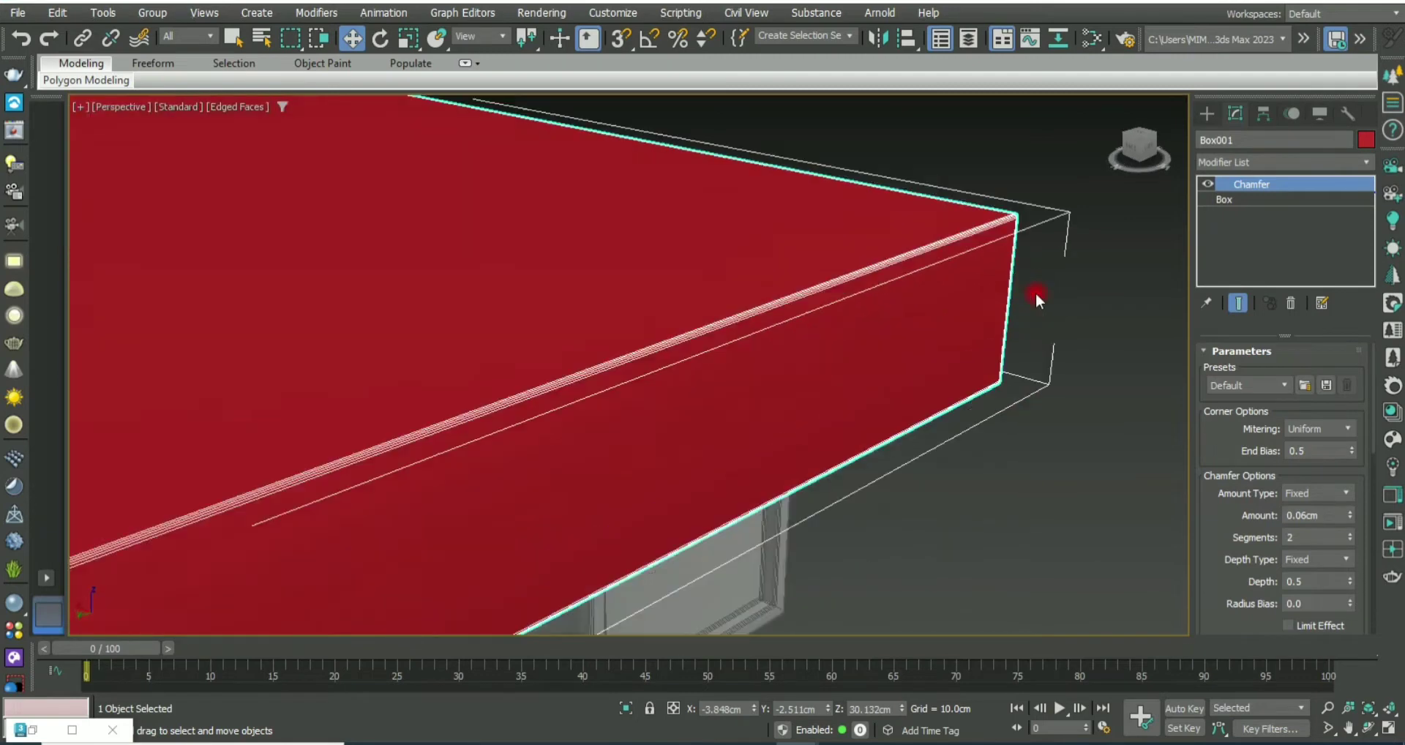
scroll(966, 292, "up", 2)
scroll(966, 292, "up", 2)
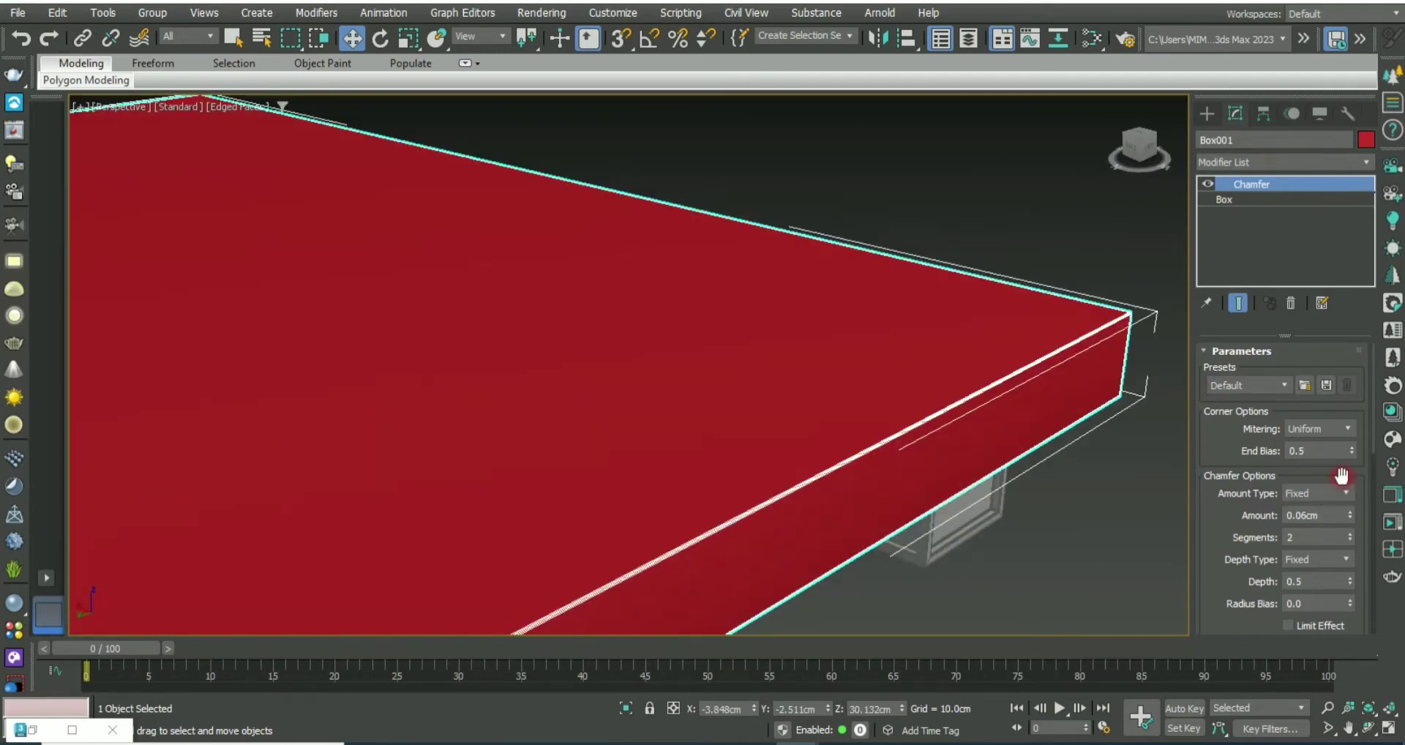
left_click(1350, 540)
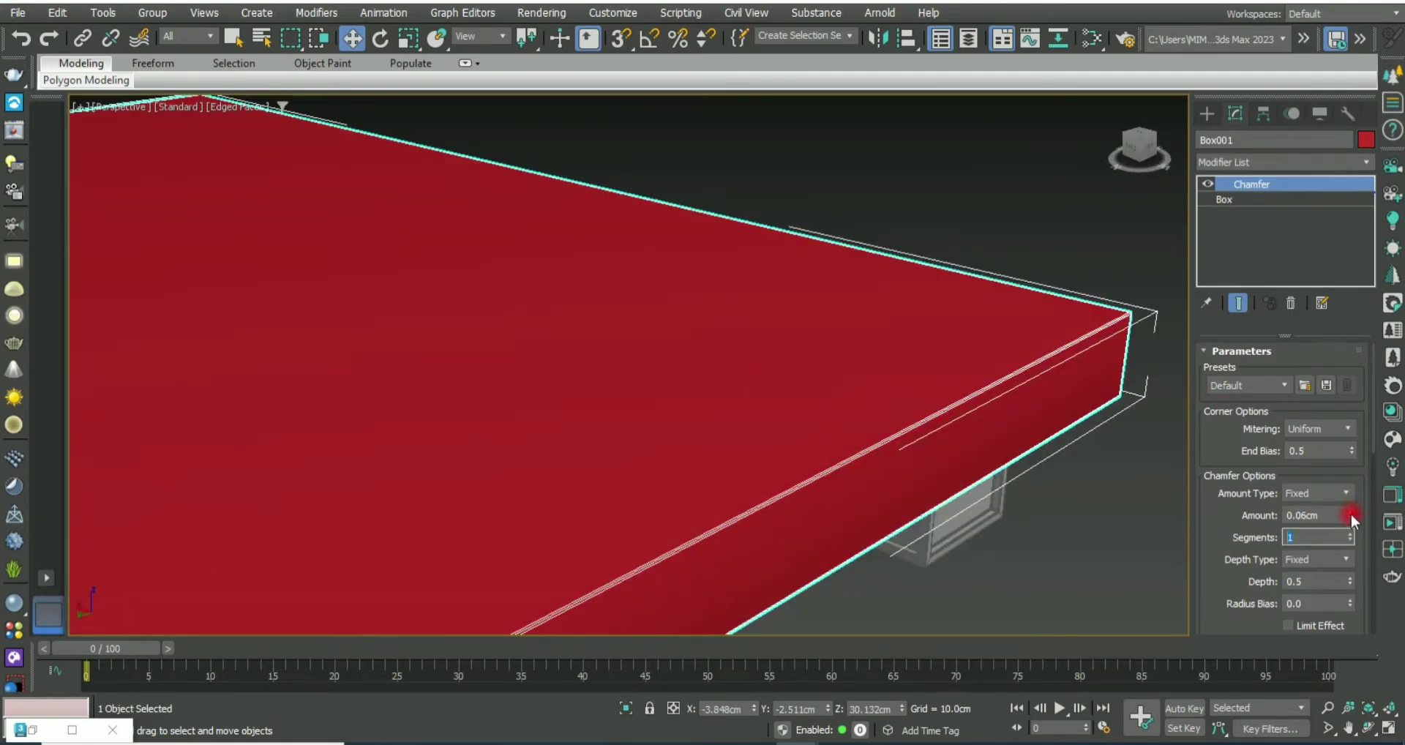
left_click_drag(1350, 515, 1351, 468)
Step: Colour the tabletop slab grey to match the frame, viewing it without edges
left_click(1129, 545)
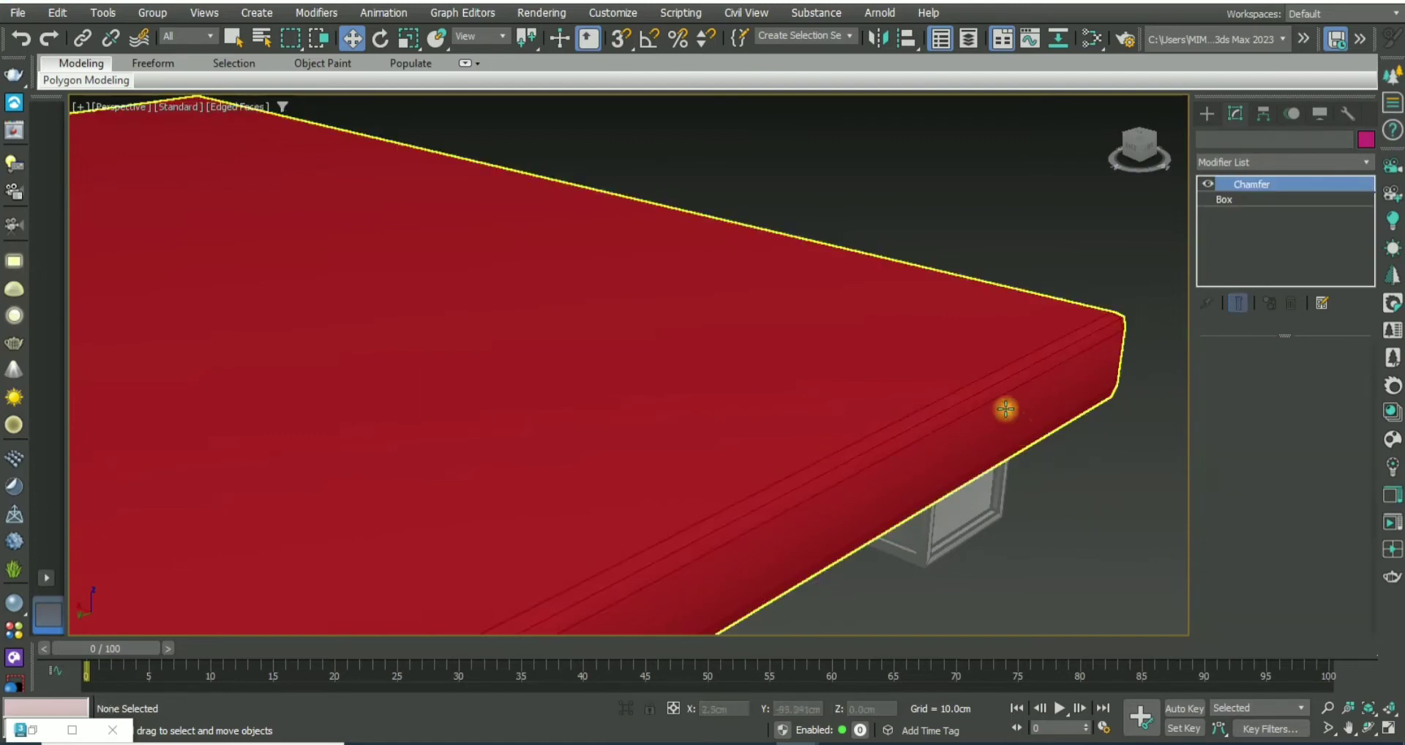
left_click(1003, 406)
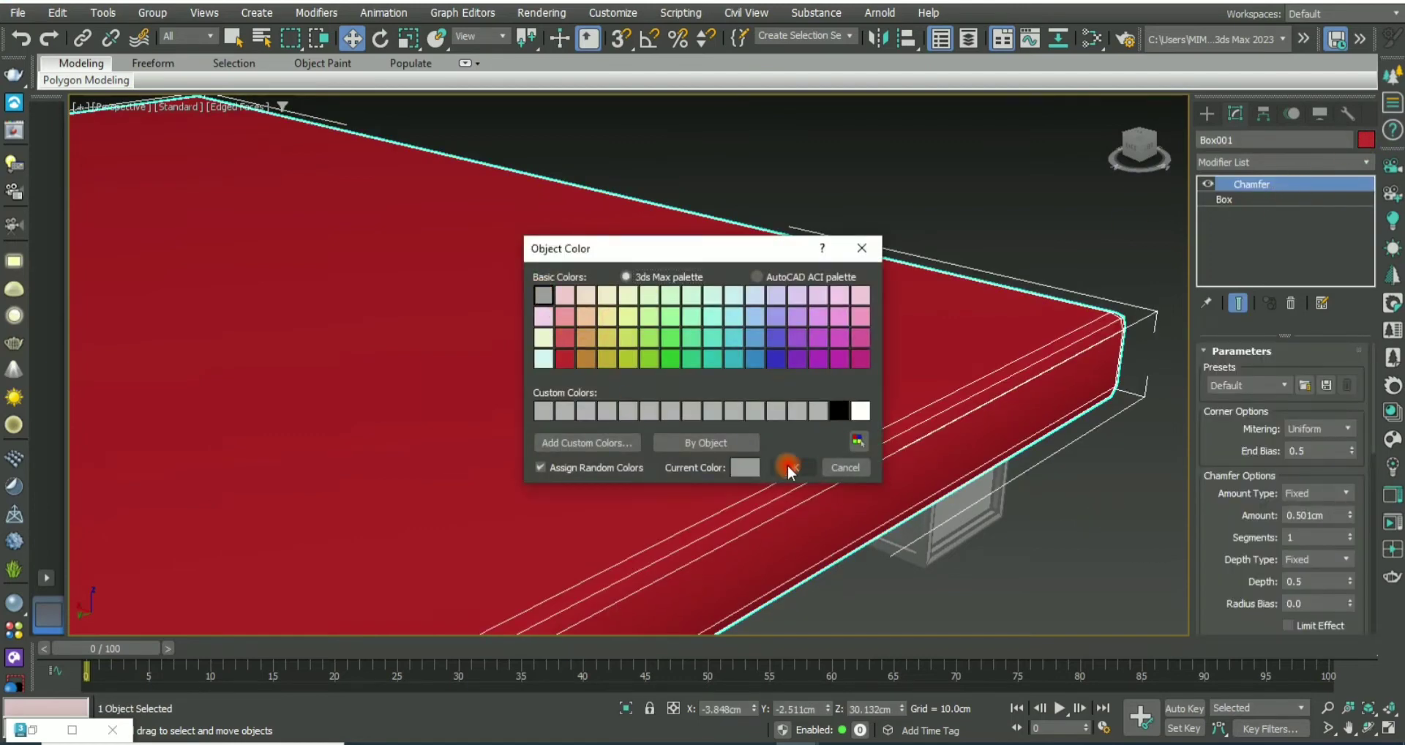
left_click(787, 464)
left_click(1104, 568)
scroll(1042, 537, "down", 5)
middle_click_drag(1041, 537, 1003, 486, "alt")
key("F4")
scroll(821, 417, "up", 4)
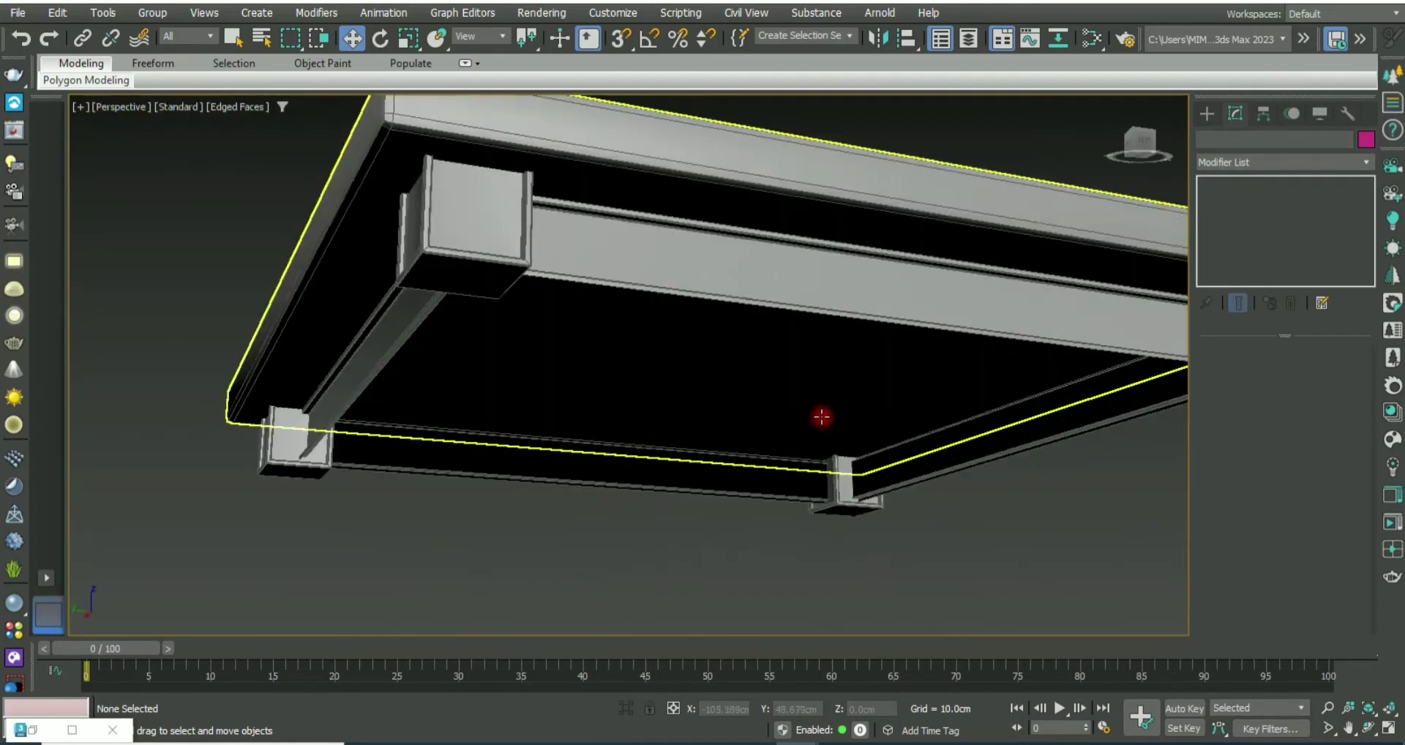
scroll(827, 451, "down", 4)
mouse_move(828, 451)
middle_mouse_down("alt")
mouse_move(919, 517)
mouse_move(747, 452)
mouse_move(713, 413)
middle_mouse_up("alt")
Step: Change the slab Box001's Height from 3.0cm to 6.0cm
left_click(784, 409)
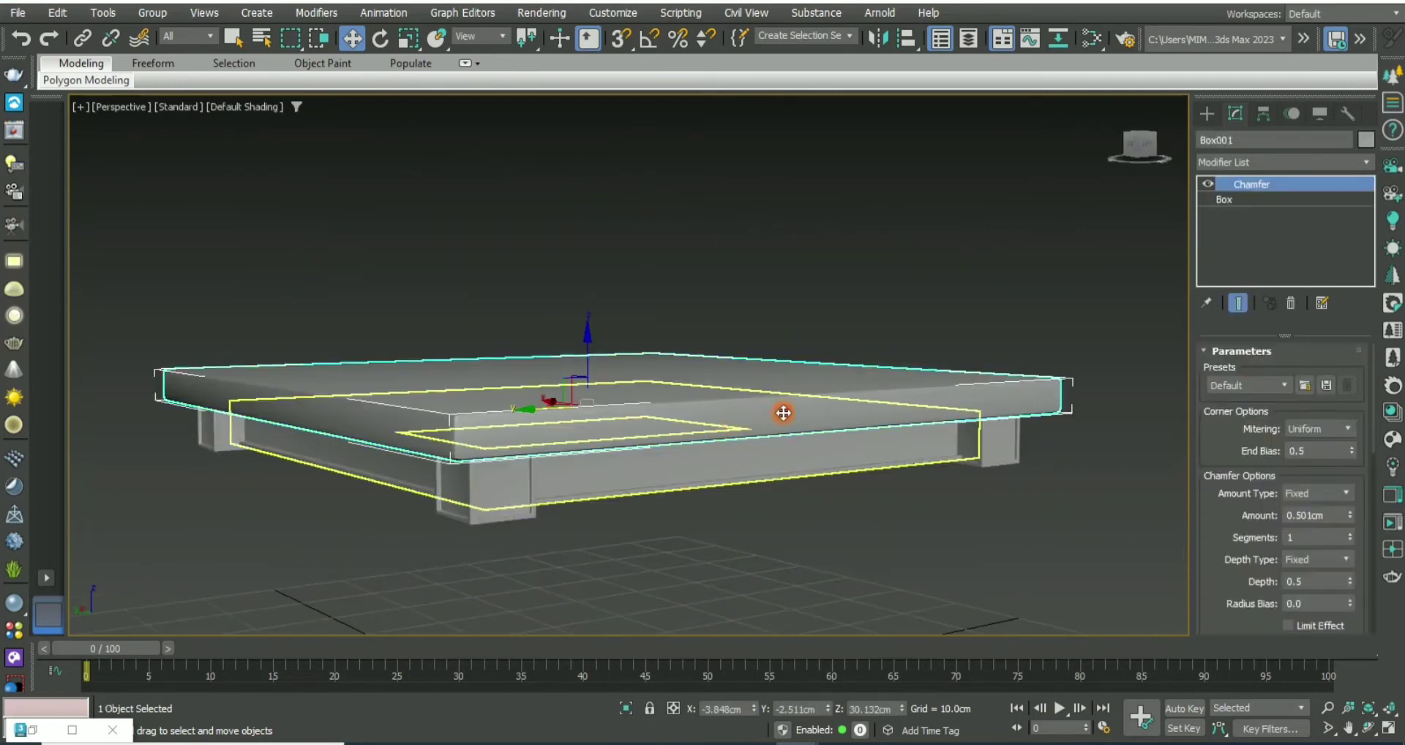
left_click(1222, 201)
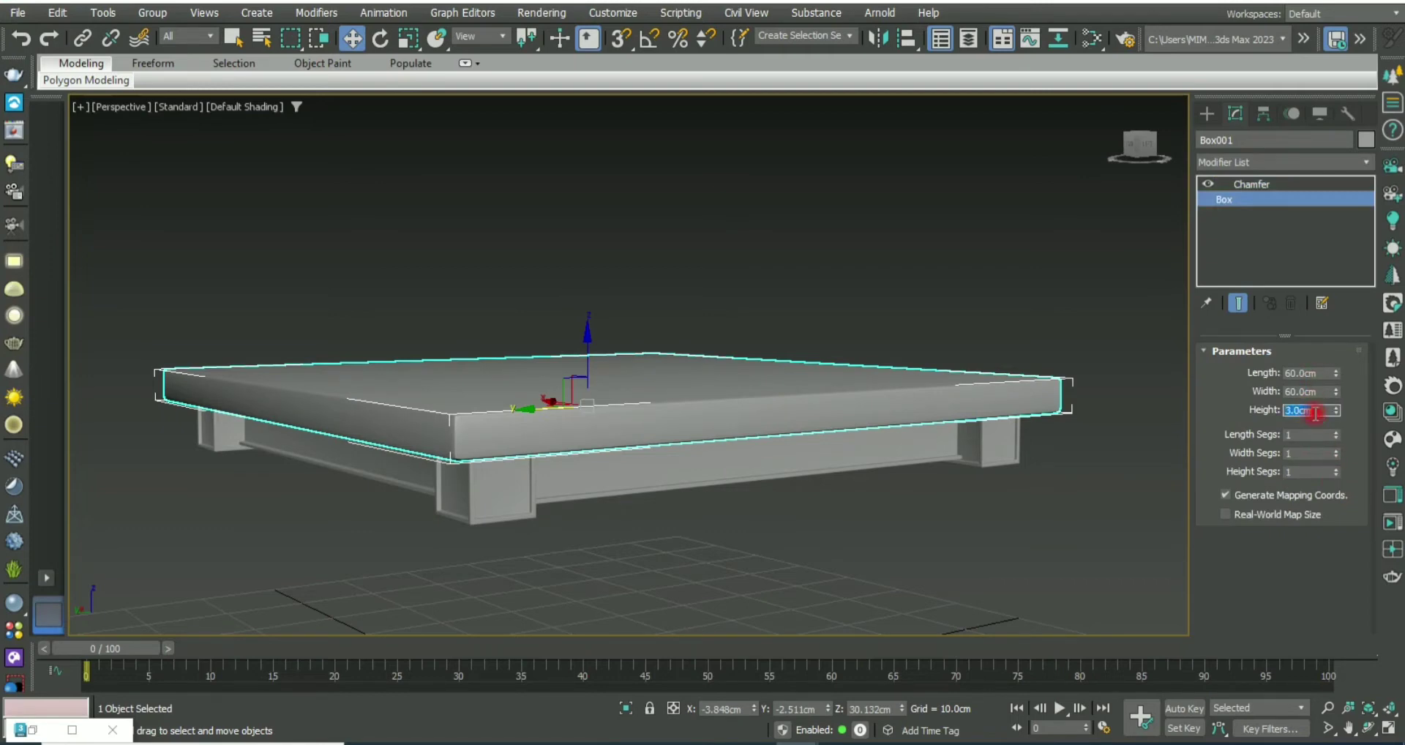
type("6")
key("Return")
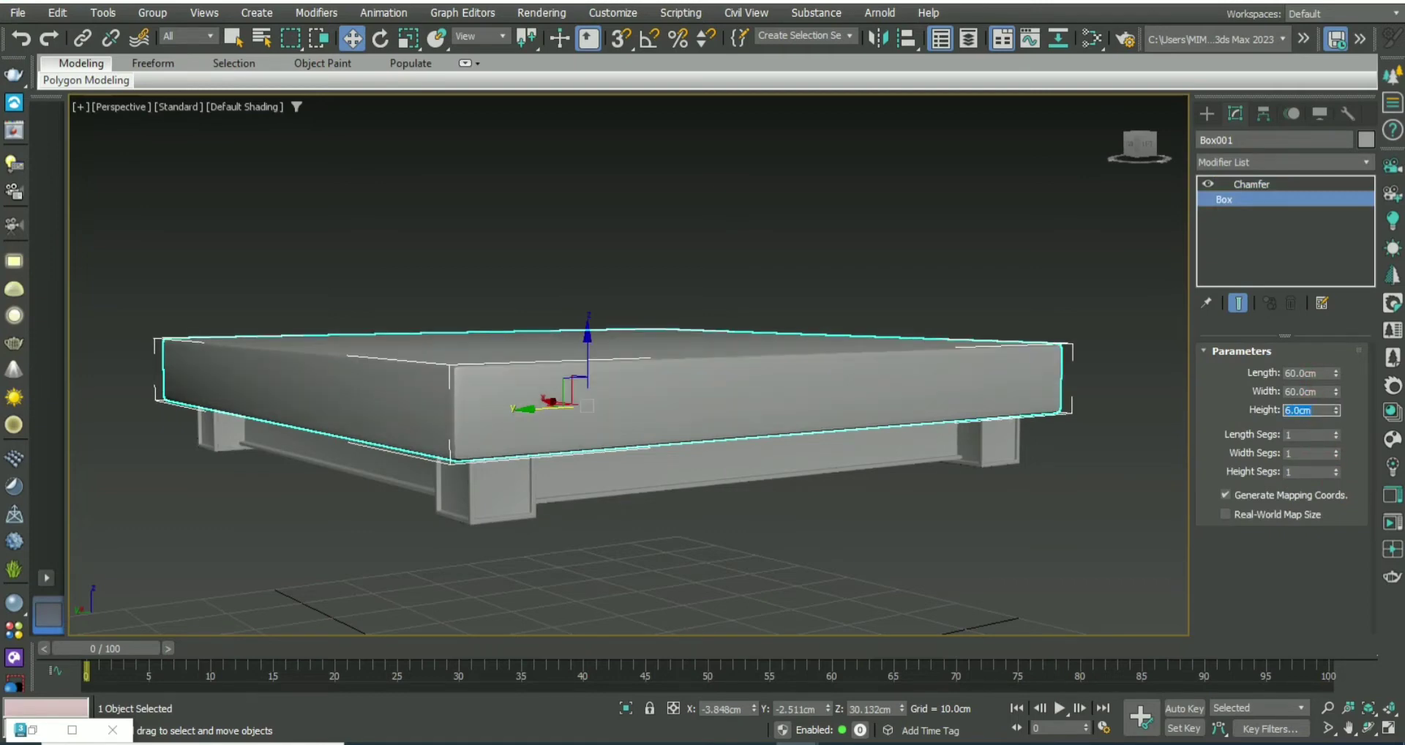
left_click(971, 542)
mouse_move(972, 542)
middle_mouse_down("alt")
mouse_move(722, 471)
mouse_move(753, 445)
mouse_move(687, 417)
mouse_move(654, 376)
mouse_move(702, 441)
mouse_move(680, 439)
mouse_move(705, 269)
mouse_move(739, 300)
mouse_move(705, 285)
mouse_move(303, 350)
mouse_move(402, 326)
mouse_move(410, 363)
mouse_move(568, 248)
middle_mouse_up("alt")
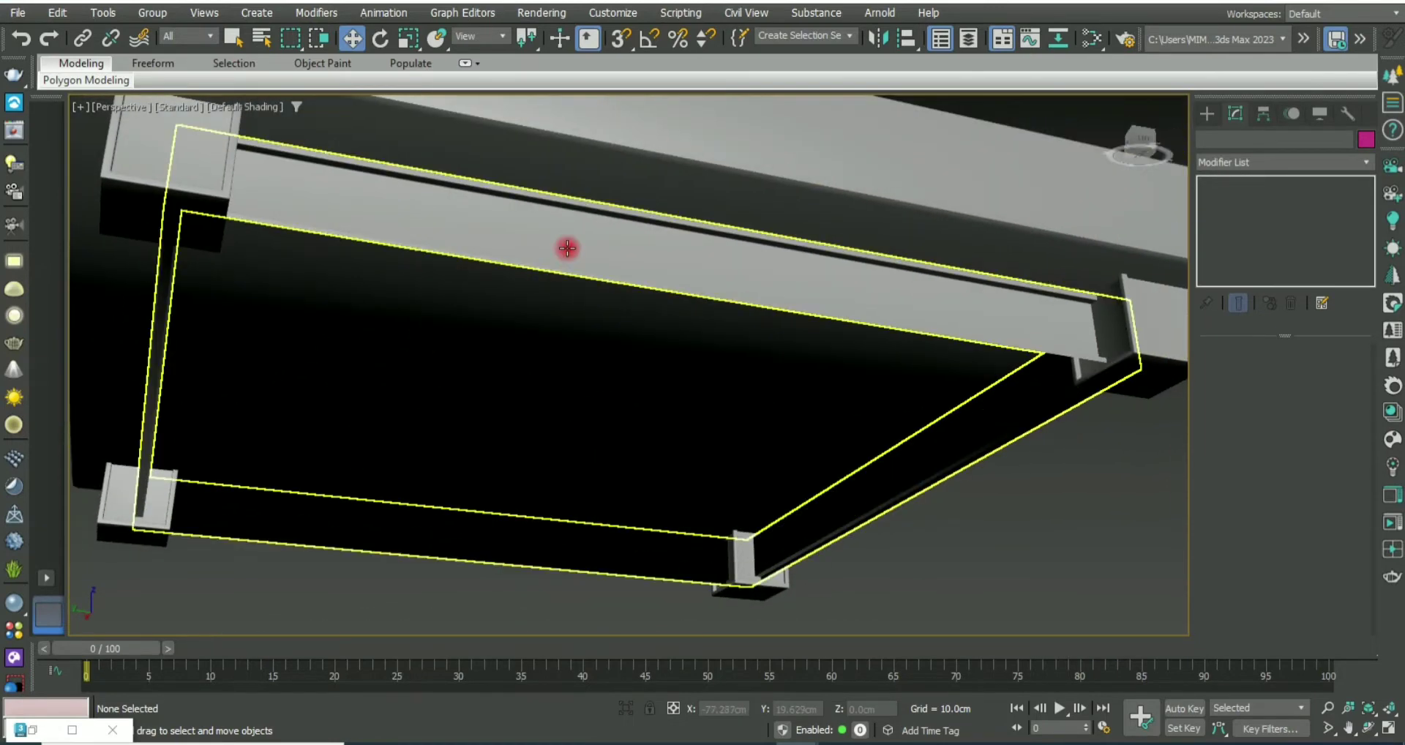
Step: Select Rectangle001 and enter its Editable Poly Border sub-object level
left_click(582, 289)
left_click(1231, 196)
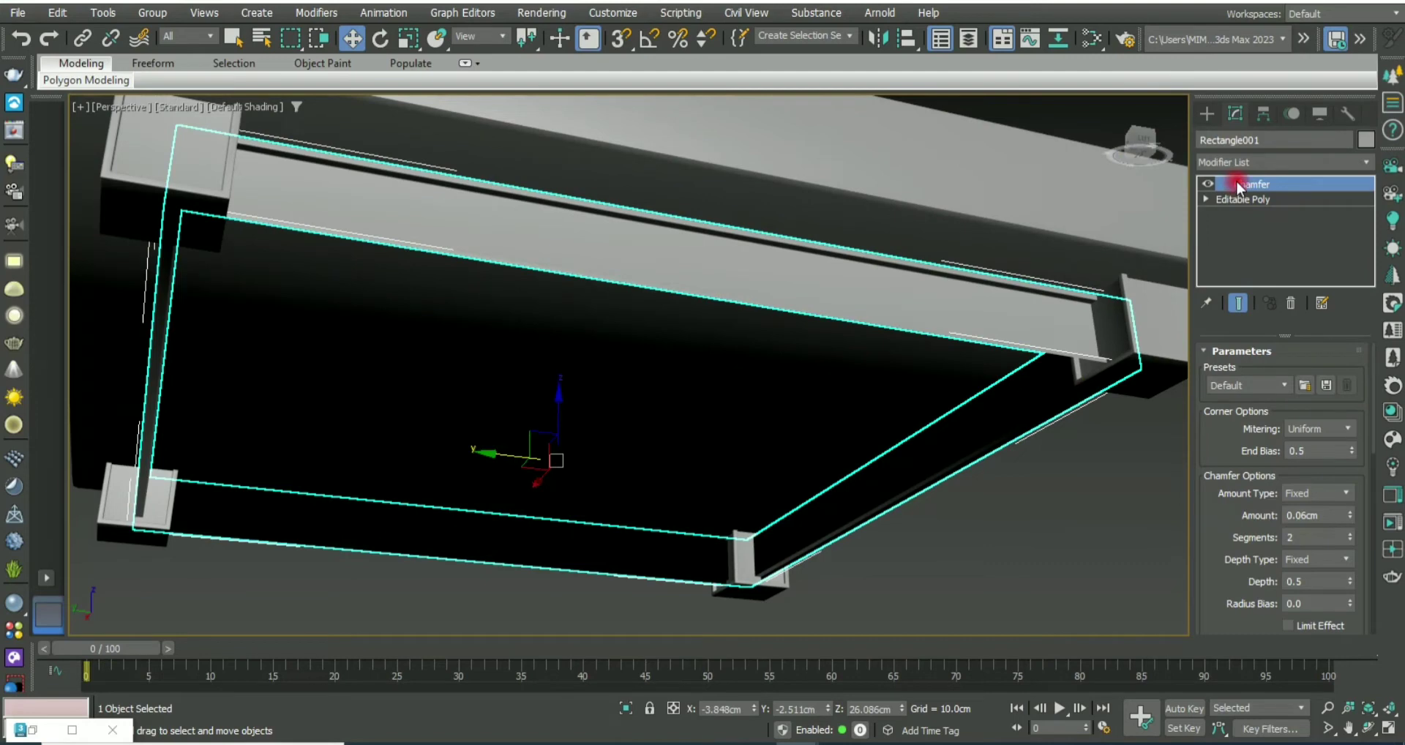
left_click(1208, 196)
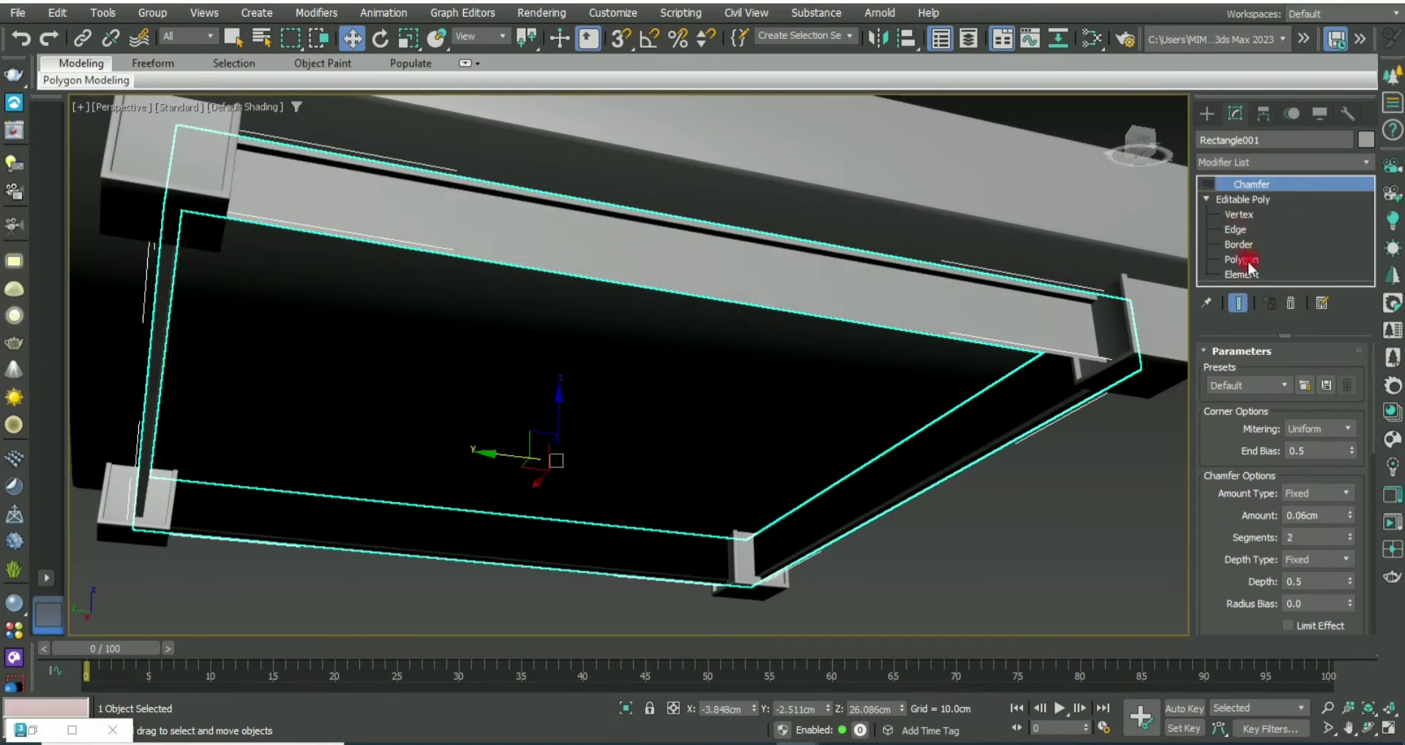
left_click(1238, 245)
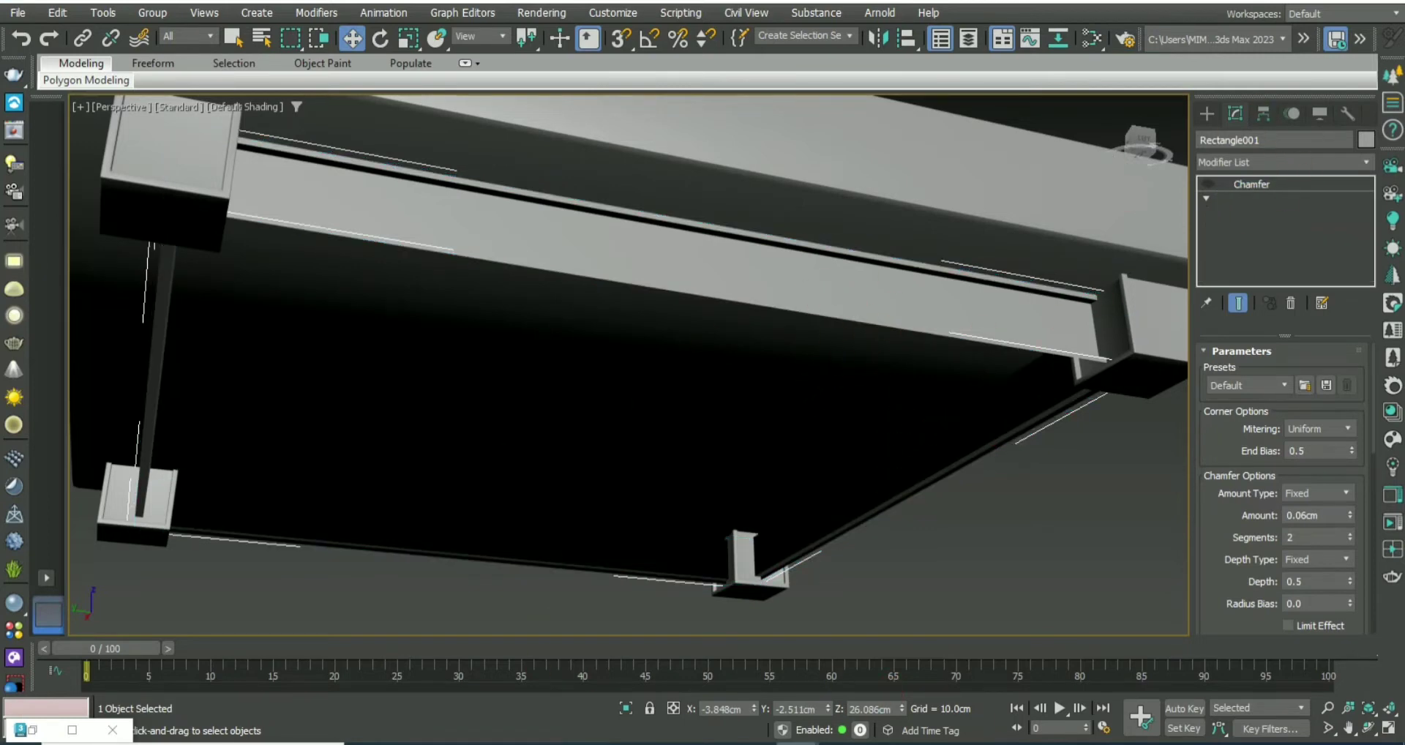
left_click(1238, 742)
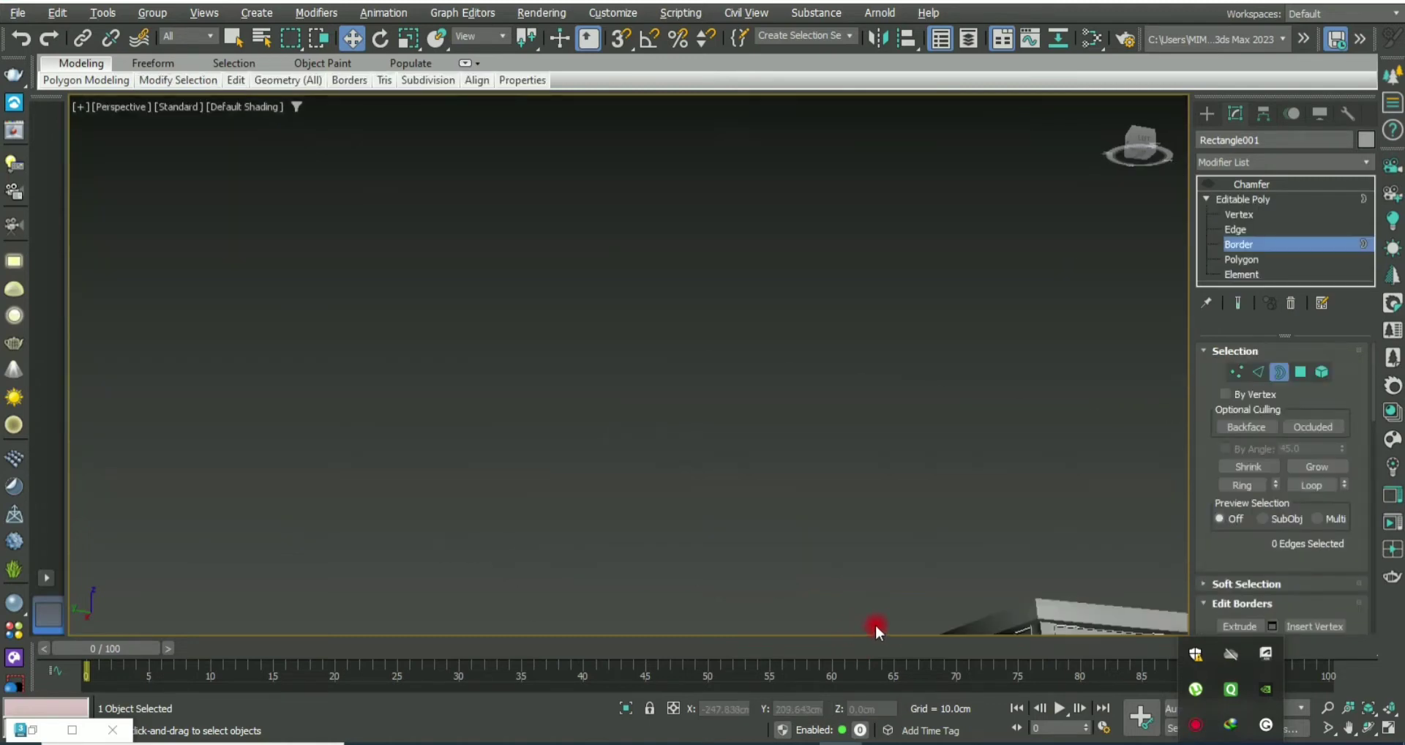
Step: Select the frame's inner border and scale it down to 88%
key("z")
mouse_move(855, 564)
middle_mouse_down("alt")
mouse_move(723, 444)
mouse_move(884, 493)
middle_mouse_up("alt")
left_click(664, 271)
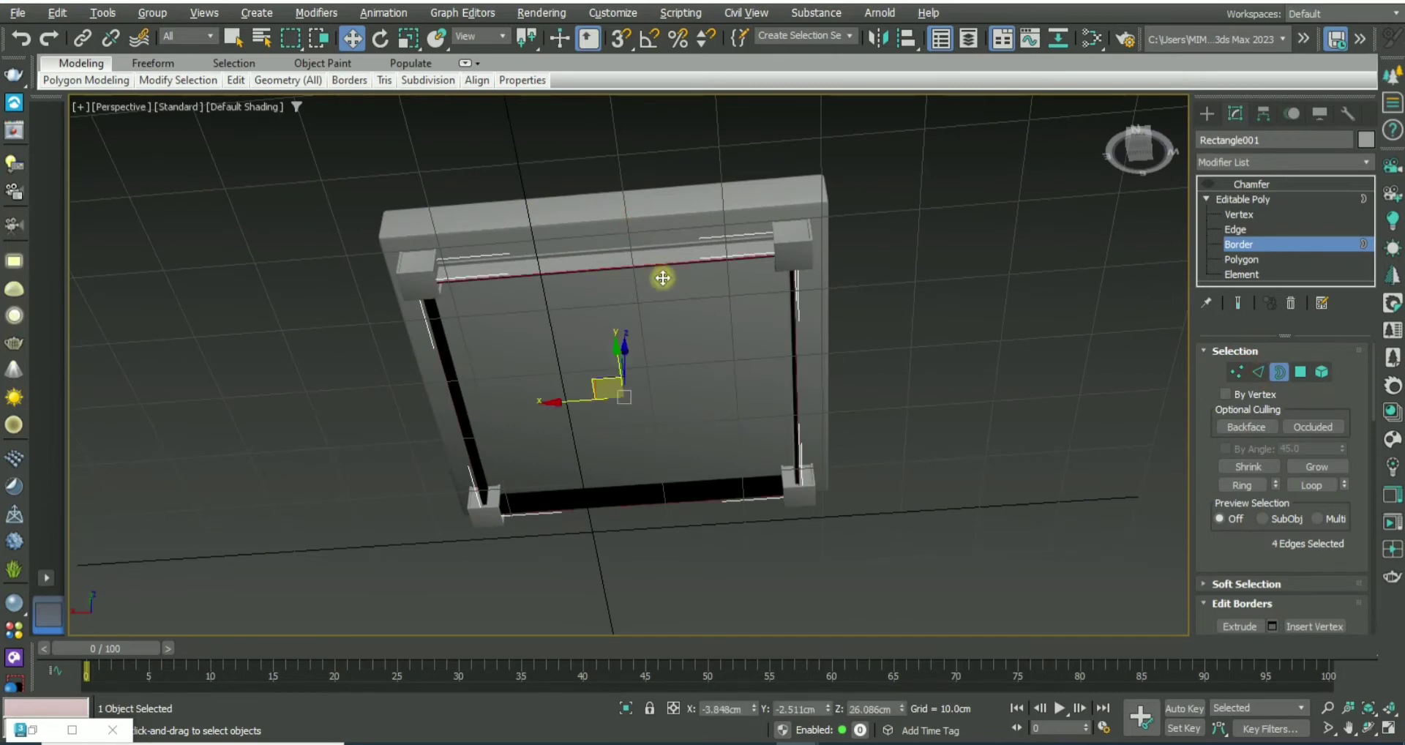
scroll(630, 397, "up", 4)
scroll(640, 392, "down", 1)
middle_click_drag(639, 392, 597, 381)
key("r")
left_click_drag(597, 382, 603, 393)
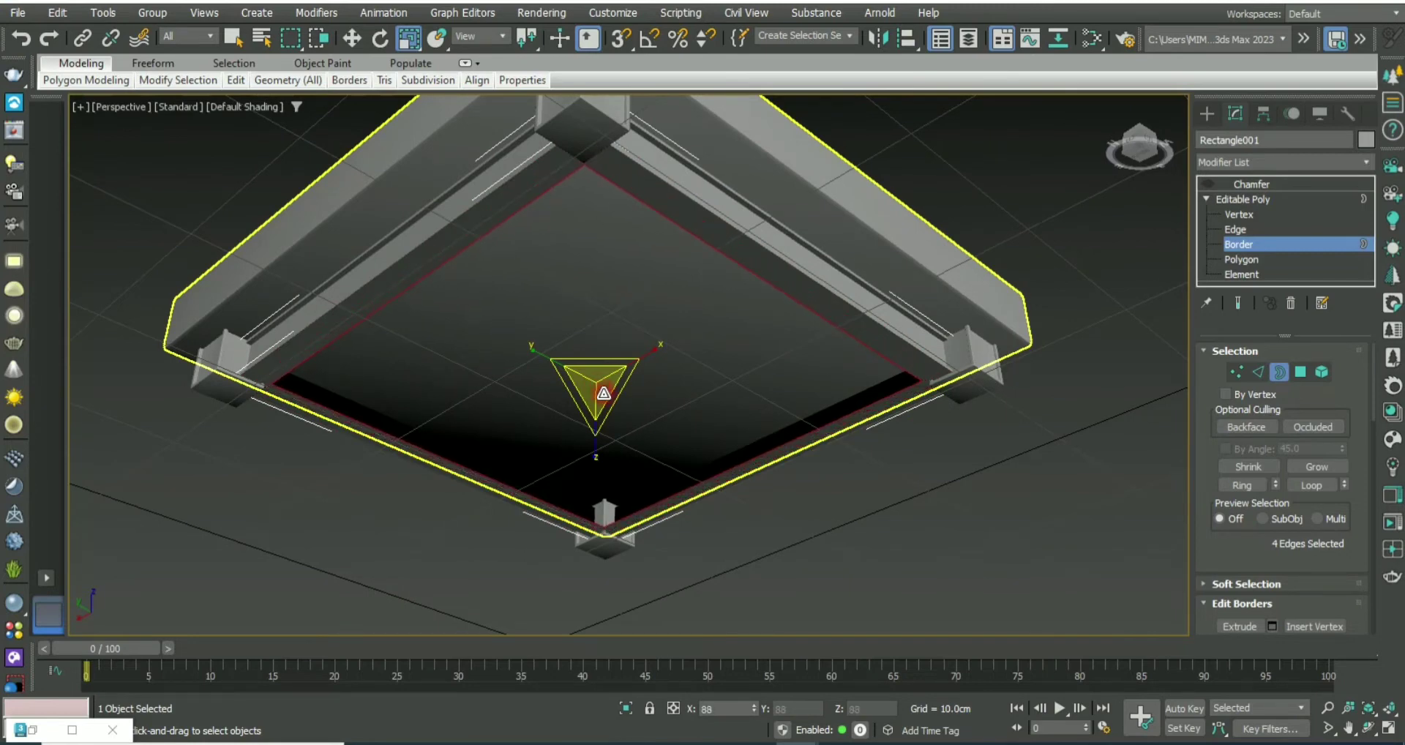
Step: Raise the inner border along Z, cap the opening, and re-enable the Chamfer
key("w")
middle_click_drag(590, 385, 606, 344, "alt")
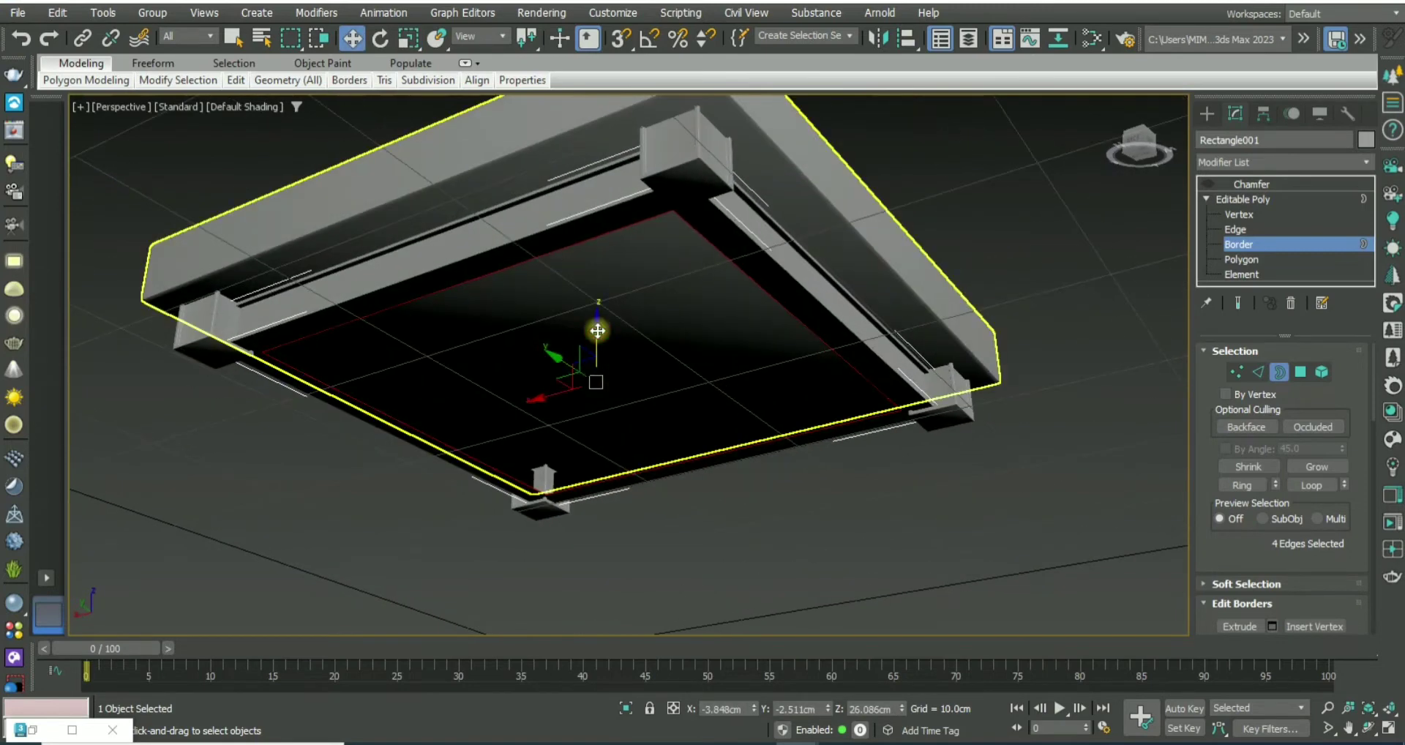
left_click_drag(598, 331, 603, 278)
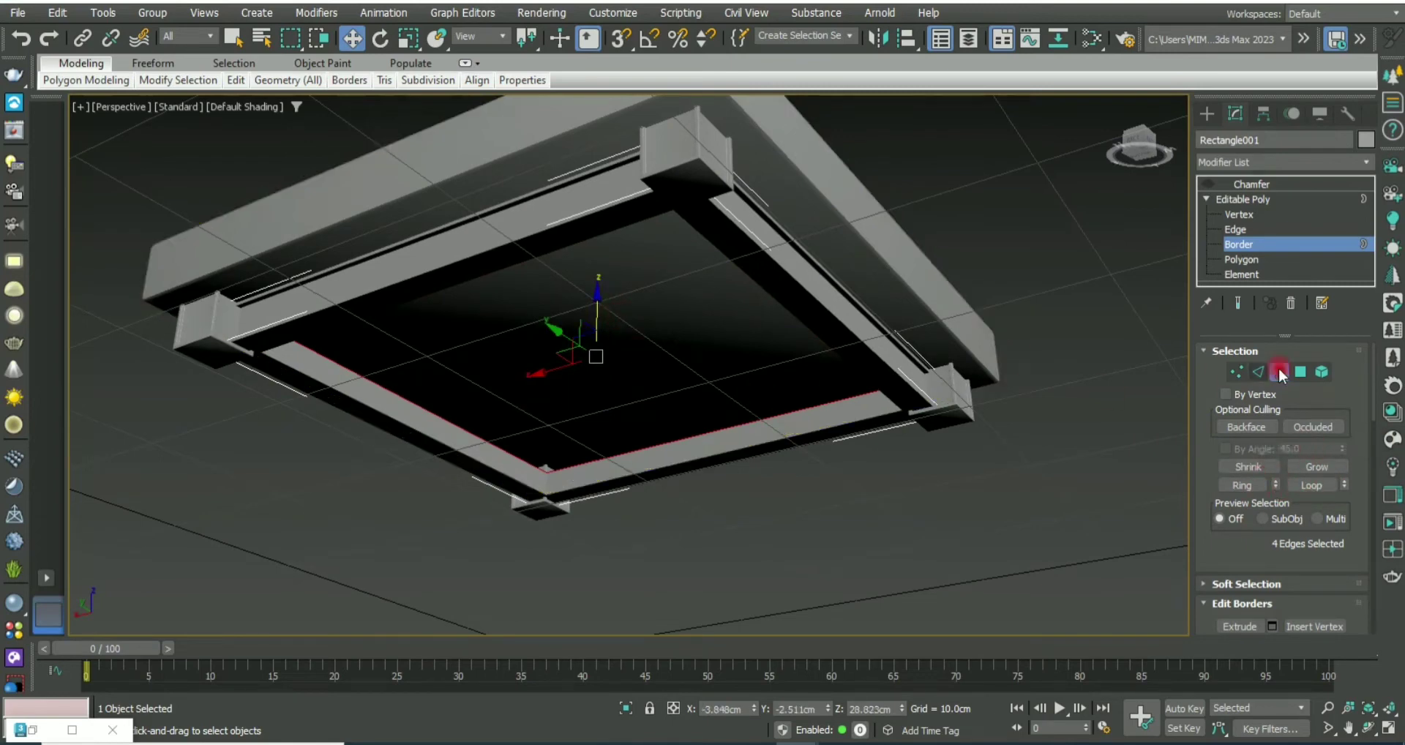
left_click_drag(1244, 542, 1244, 370)
left_click(1313, 475)
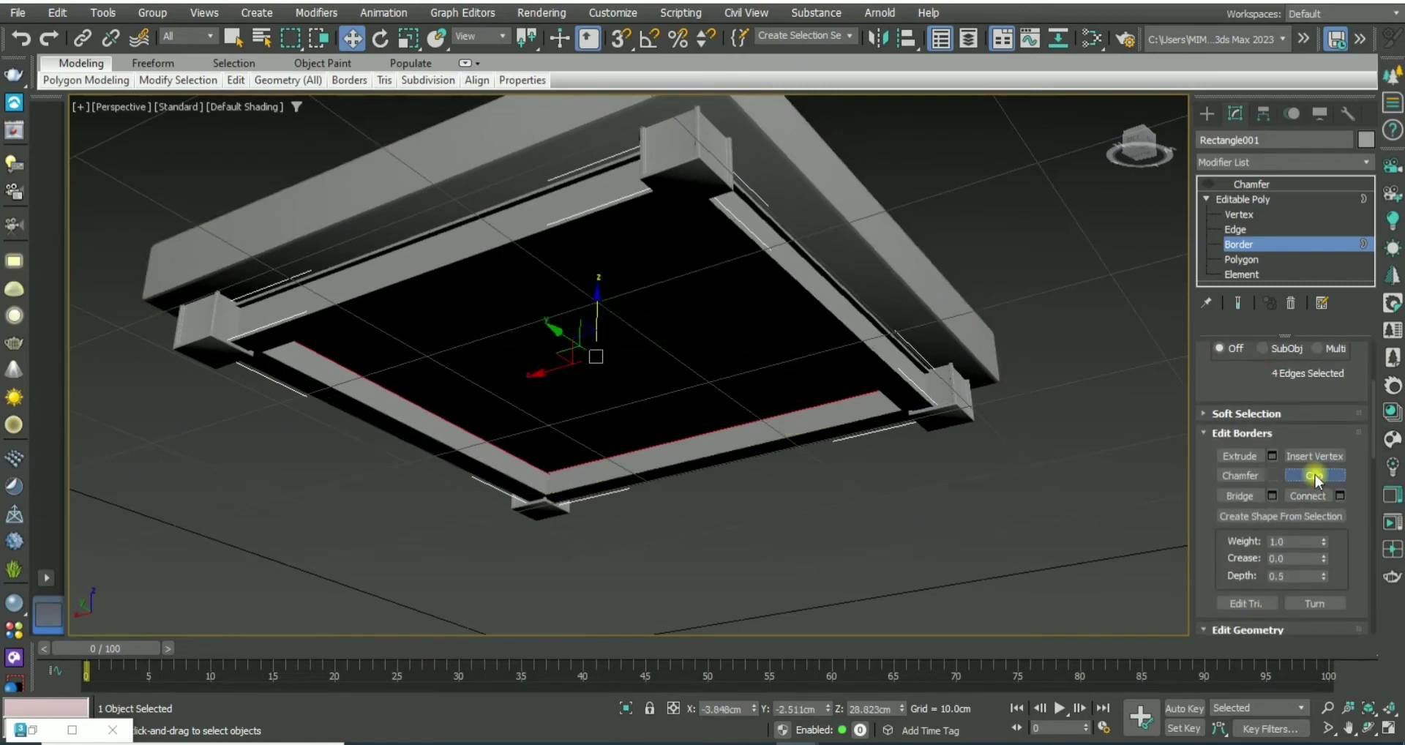
left_click(1264, 243)
left_click(1205, 183)
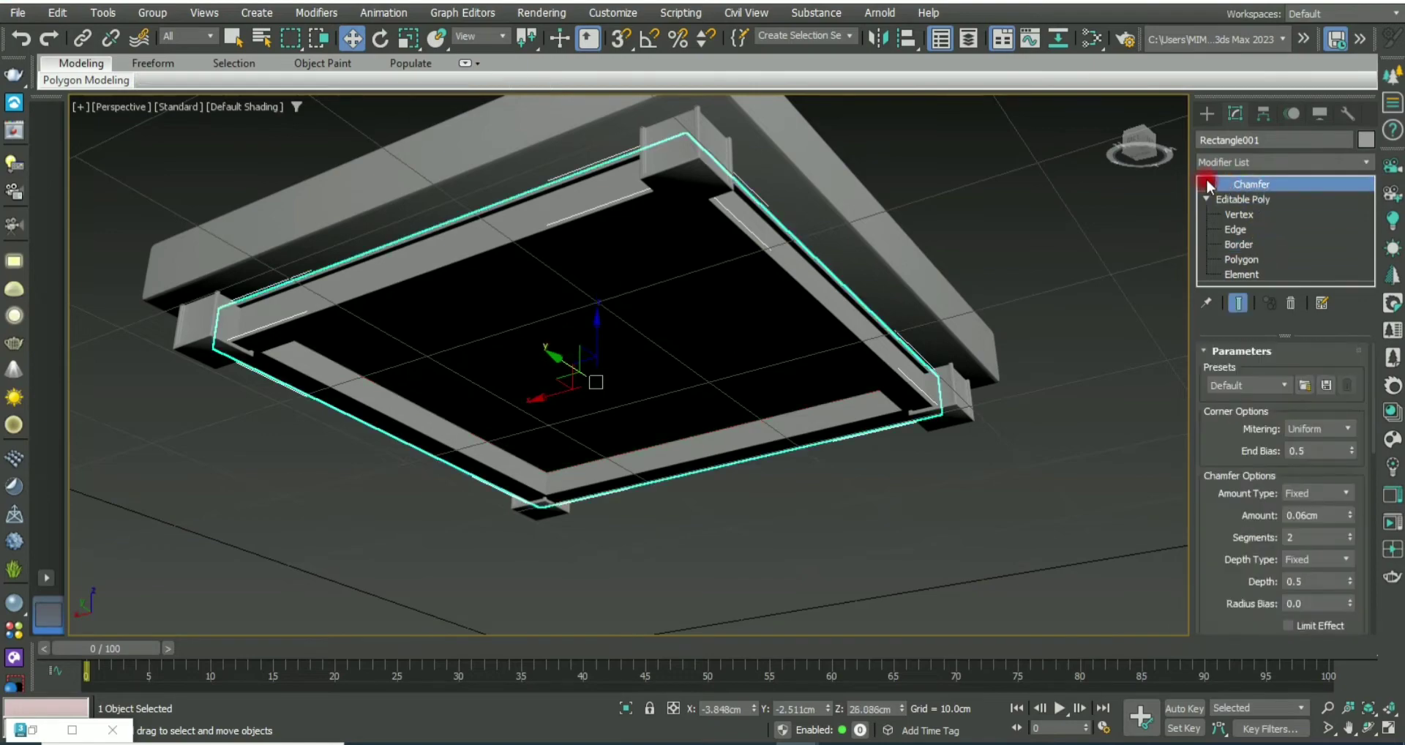
Step: Isolate the lower panel rectangle in the Front viewport with shaded display
left_click(1040, 547)
scroll(849, 430, "up", 5)
mouse_move(928, 363)
middle_mouse_down()
mouse_move(546, 495)
mouse_move(478, 415)
mouse_move(505, 360)
mouse_move(505, 275)
mouse_move(527, 275)
mouse_move(535, 485)
mouse_move(520, 457)
mouse_move(444, 422)
mouse_move(527, 404)
mouse_move(534, 429)
mouse_move(417, 432)
middle_mouse_up()
key("F4")
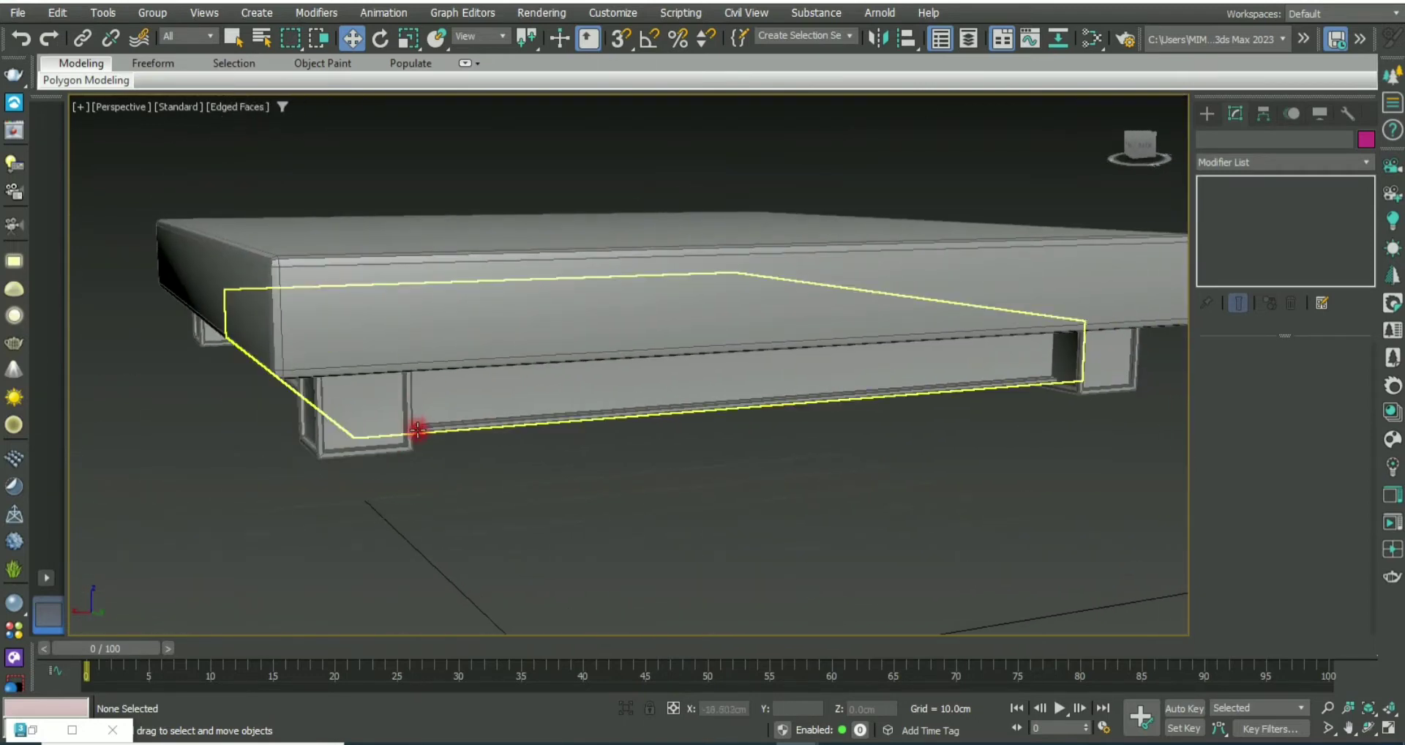
key("alt+w")
key("alt+w")
left_click(668, 359)
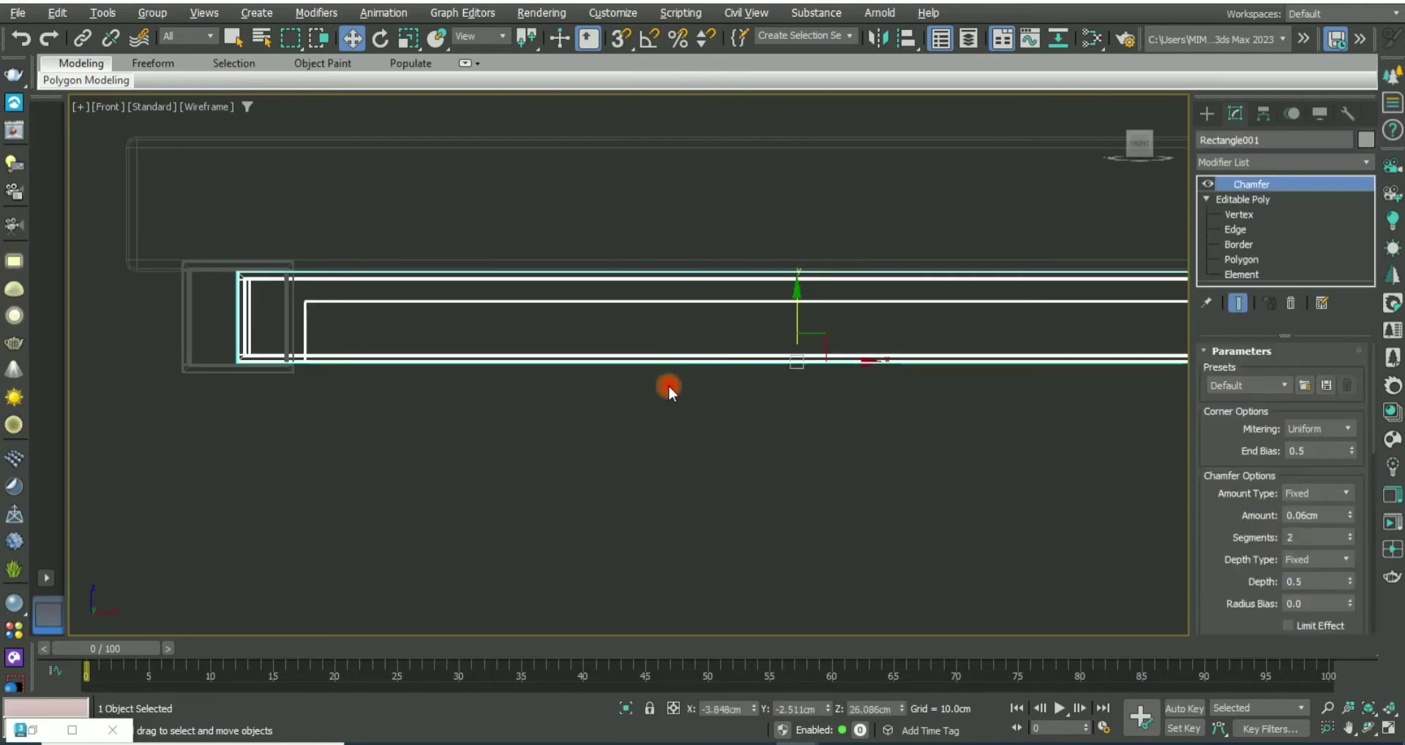
key("alt+q")
left_click(789, 494)
key("F3")
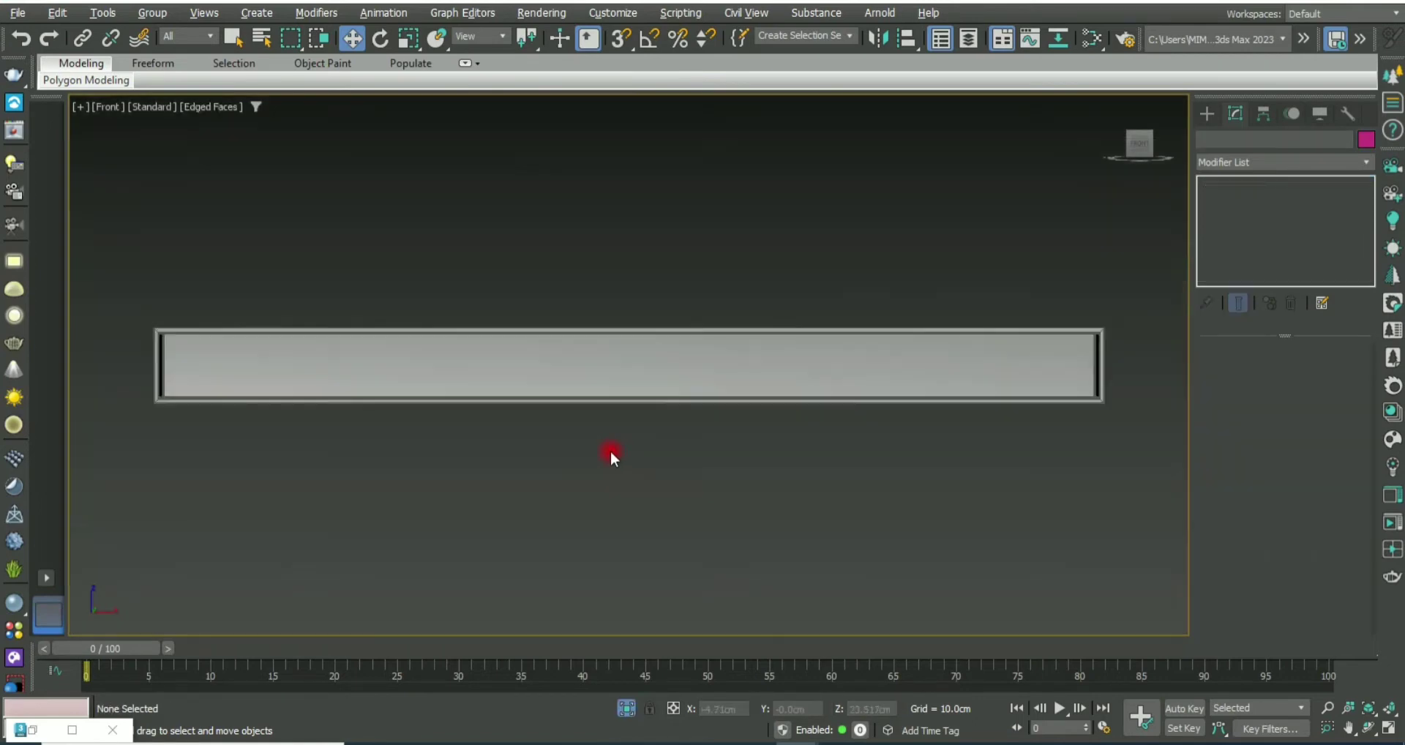
middle_click_drag(611, 458, 676, 451)
scroll(301, 373, "up", 2)
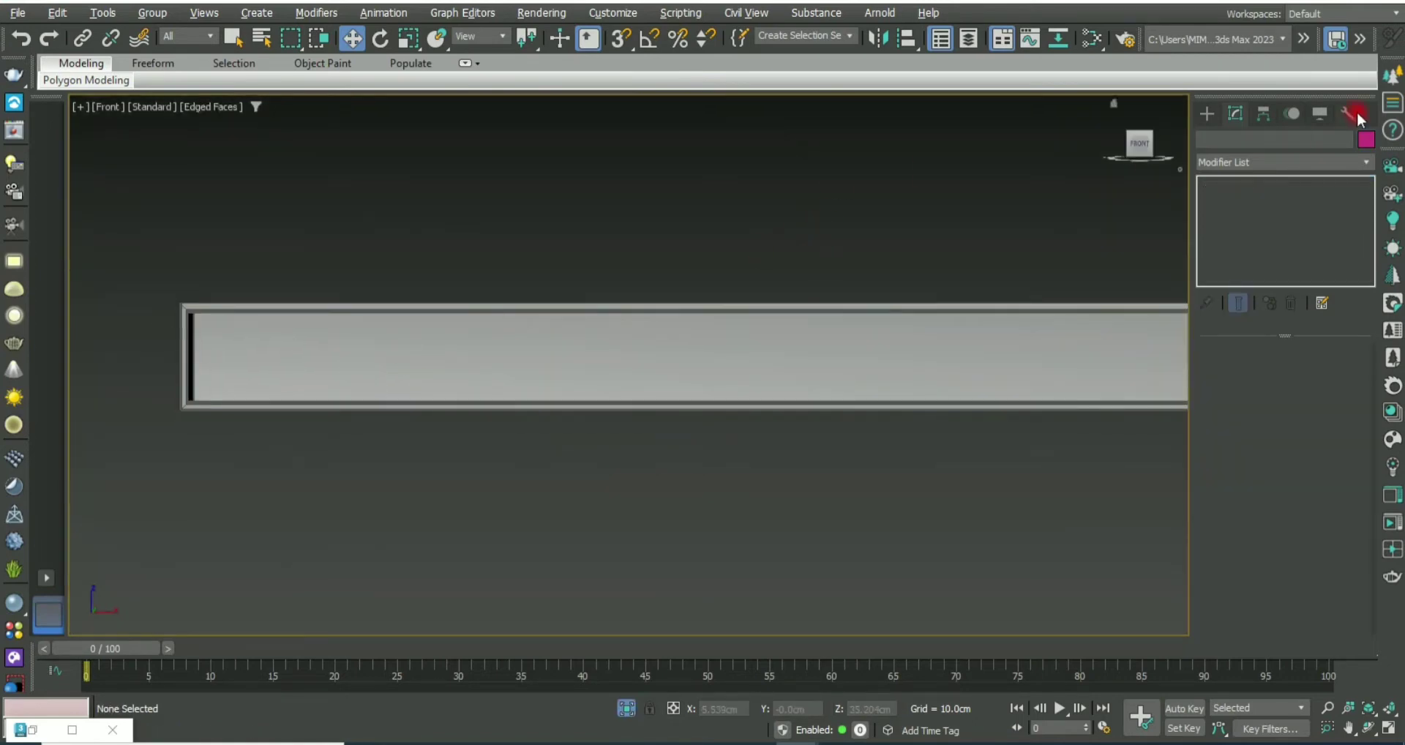
Step: Create a sphere of about 1.537cm radius at the frame's right end in the Front view
left_click(1203, 113)
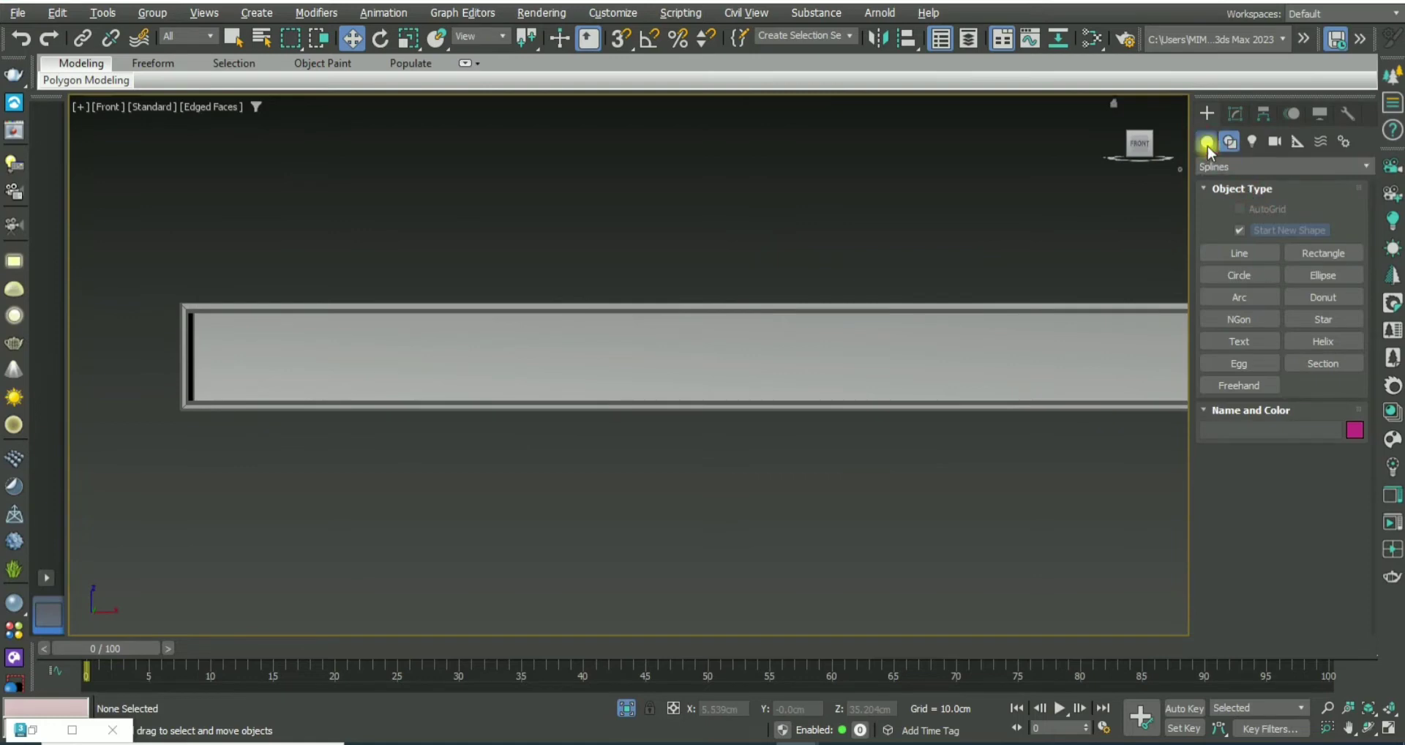
middle_click_drag(624, 329, 558, 348)
scroll(558, 349, "down", 2)
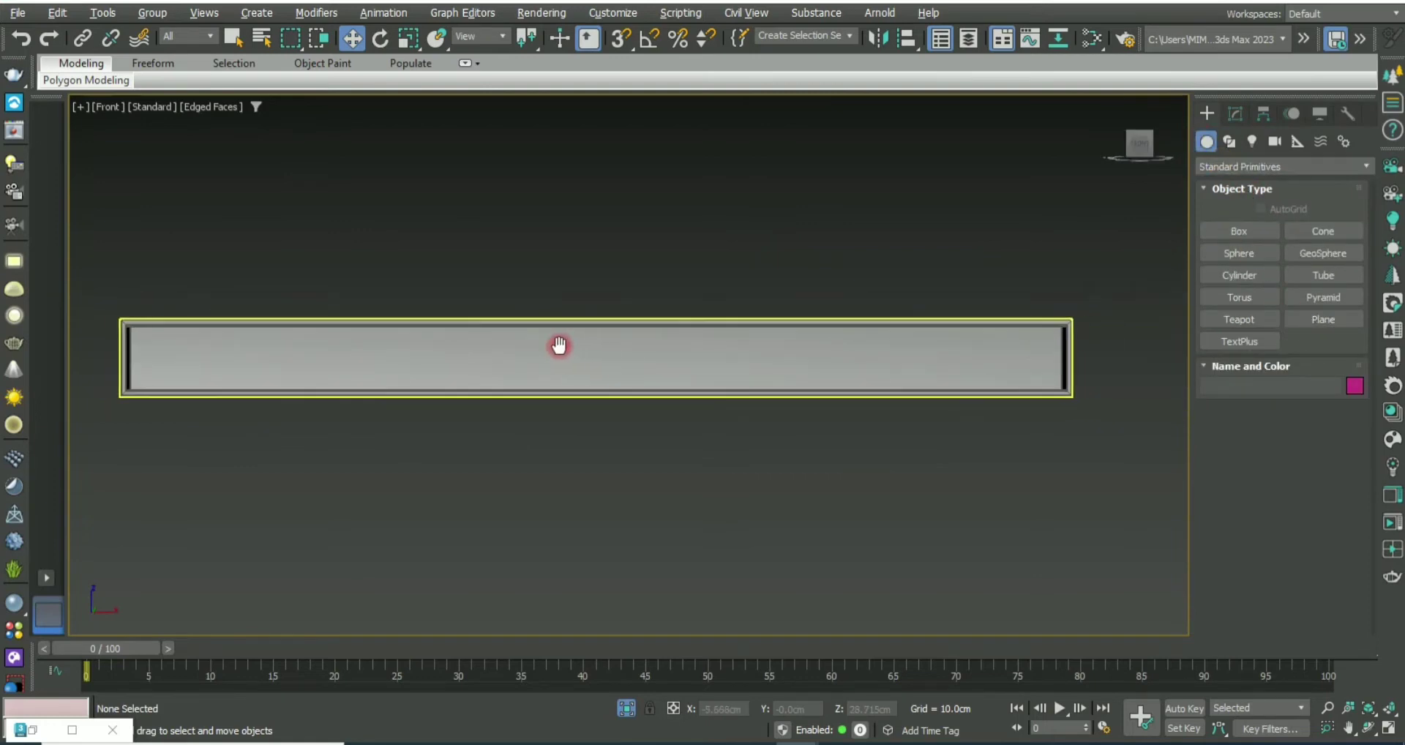
left_click(1244, 253)
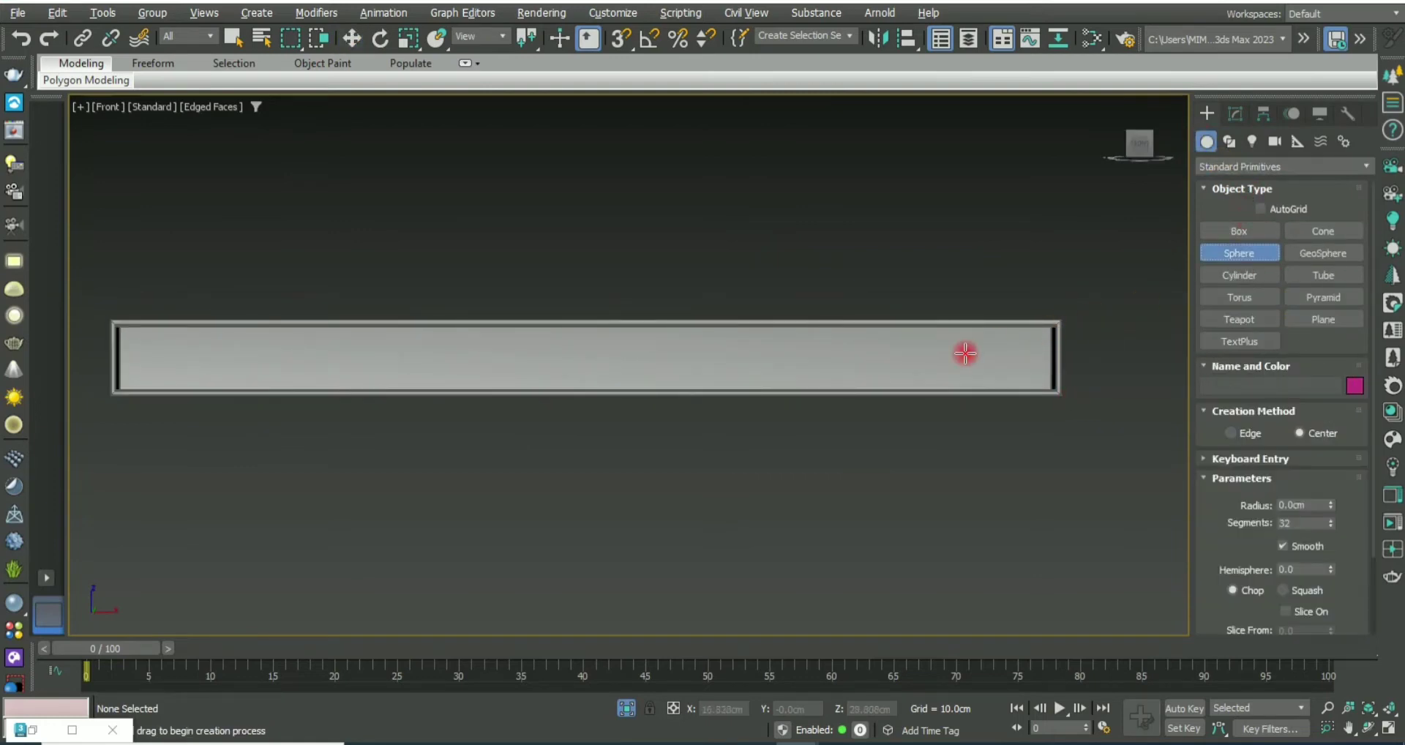
scroll(958, 352, "up", 2)
middle_click_drag(920, 364, 828, 342)
key("F4")
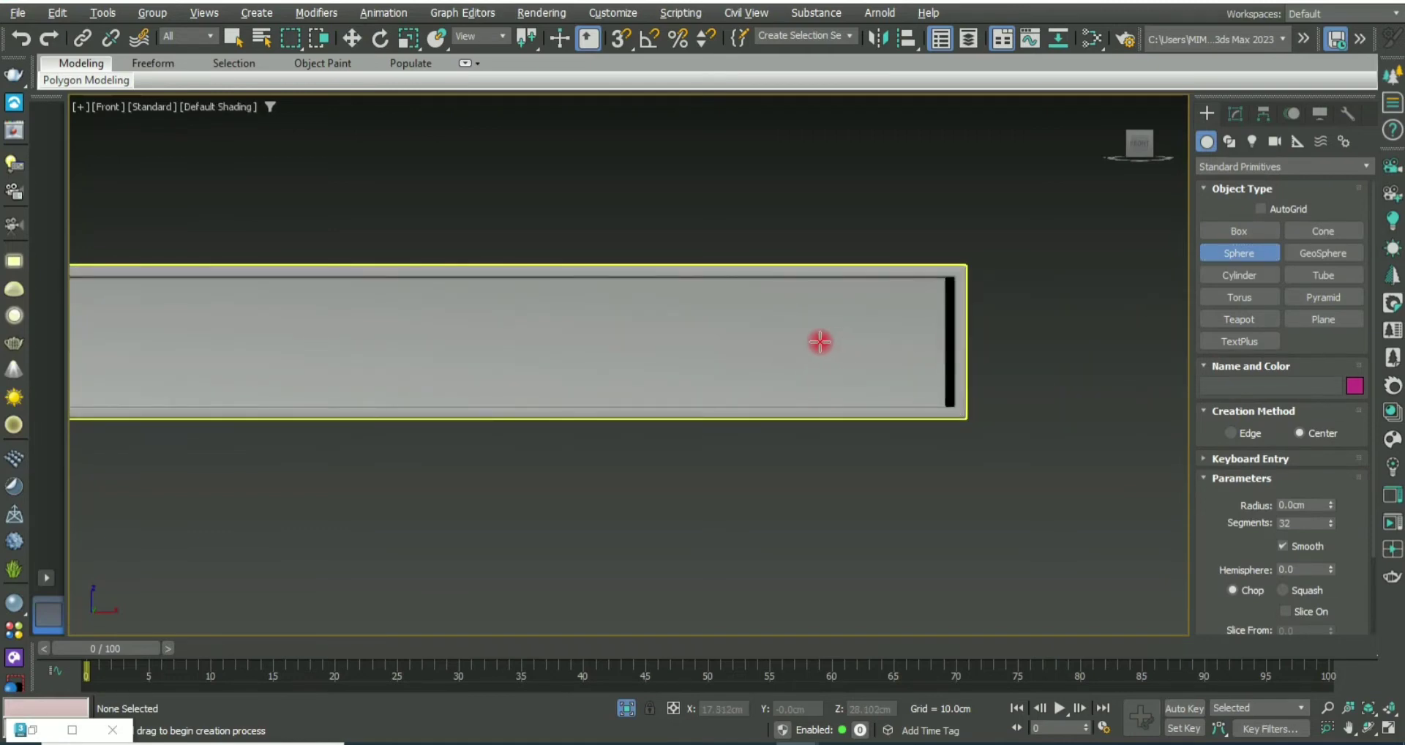
key("F3")
left_click_drag(835, 338, 873, 386)
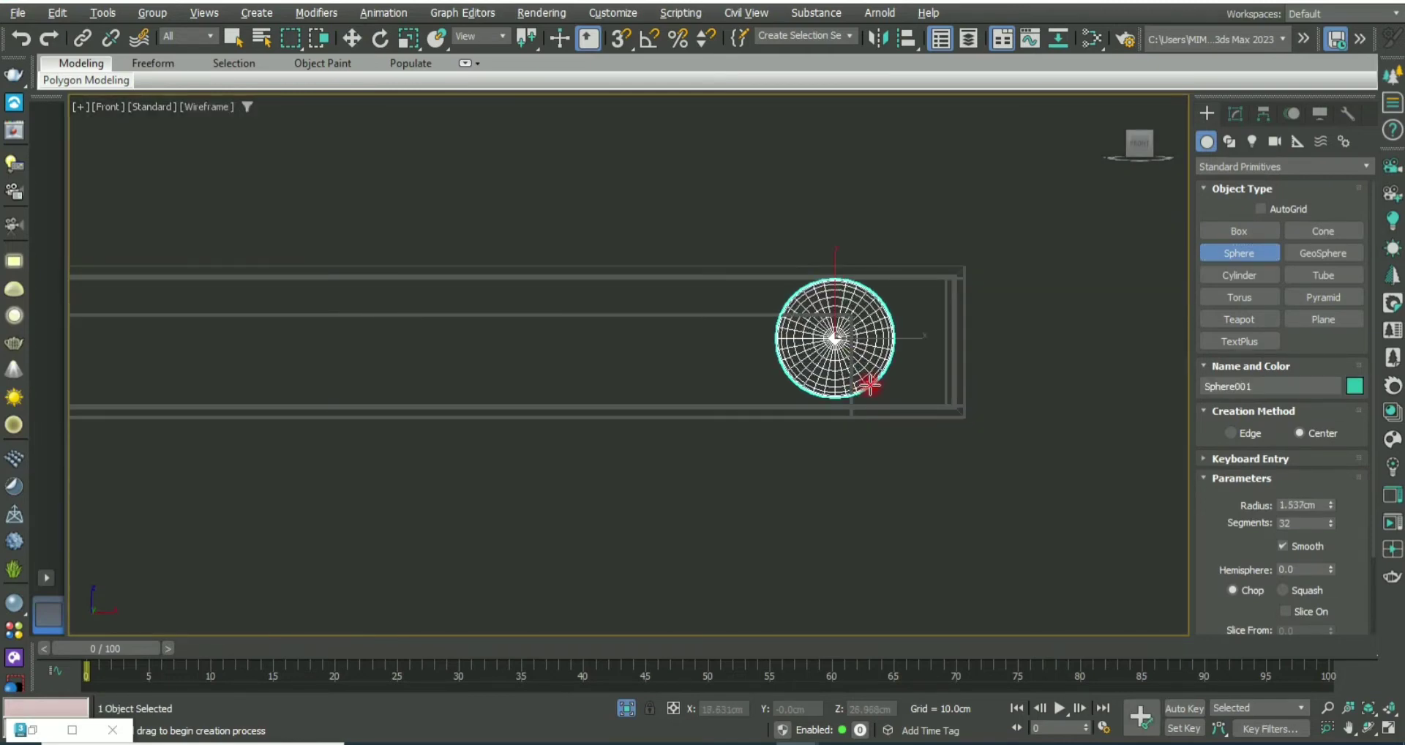
right_click(876, 393)
left_click_drag(839, 289, 839, 287)
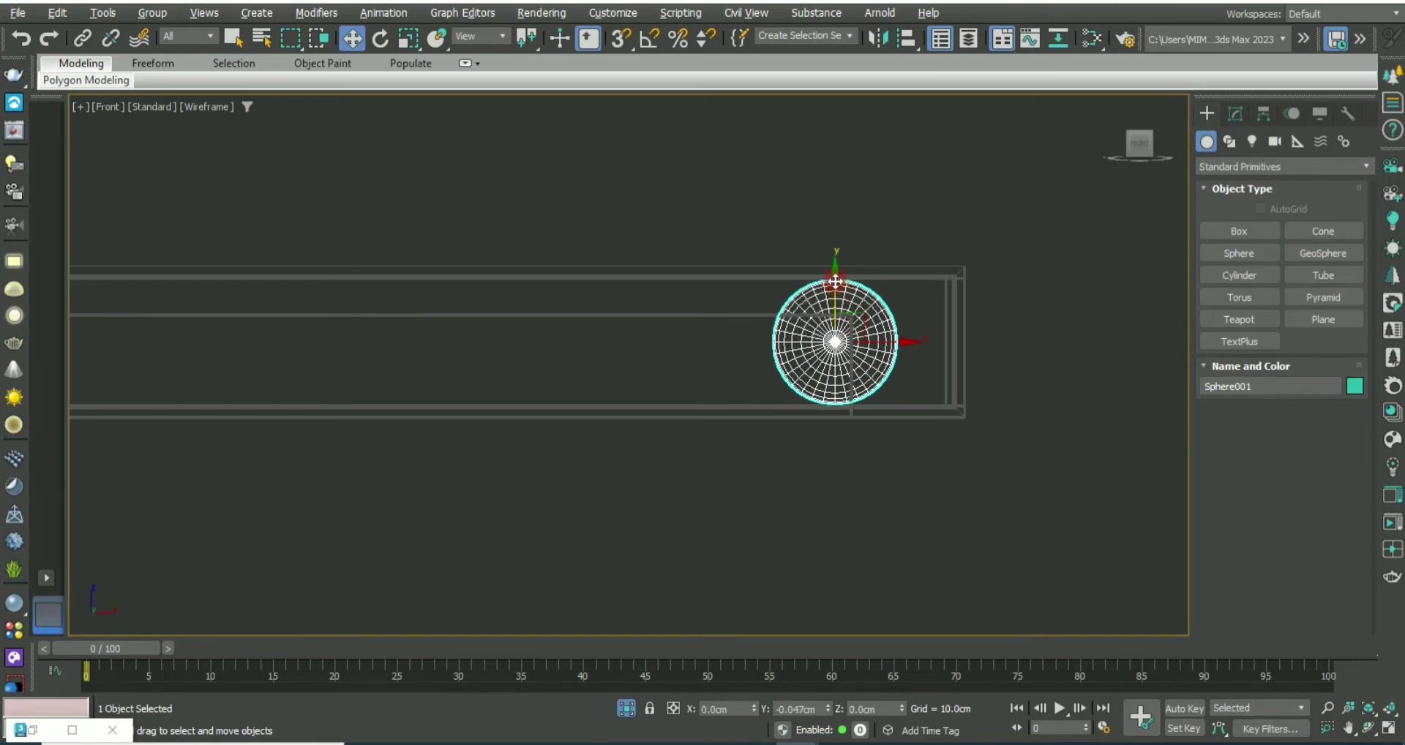
Step: Move the sphere along Y toward the frame's side in the Top view
key("F4")
key("alt+w")
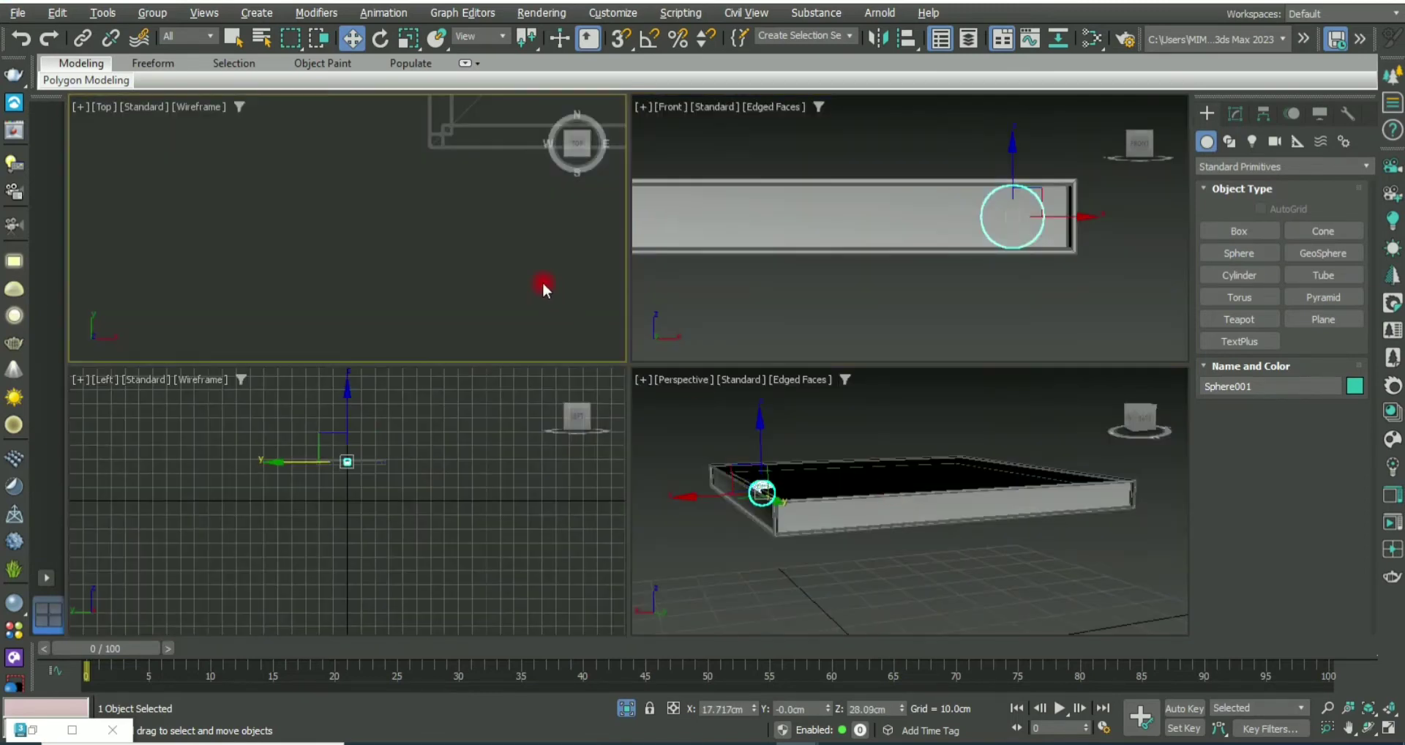
key("alt+w")
scroll(603, 278, "down", 3)
scroll(732, 309, "up", 4)
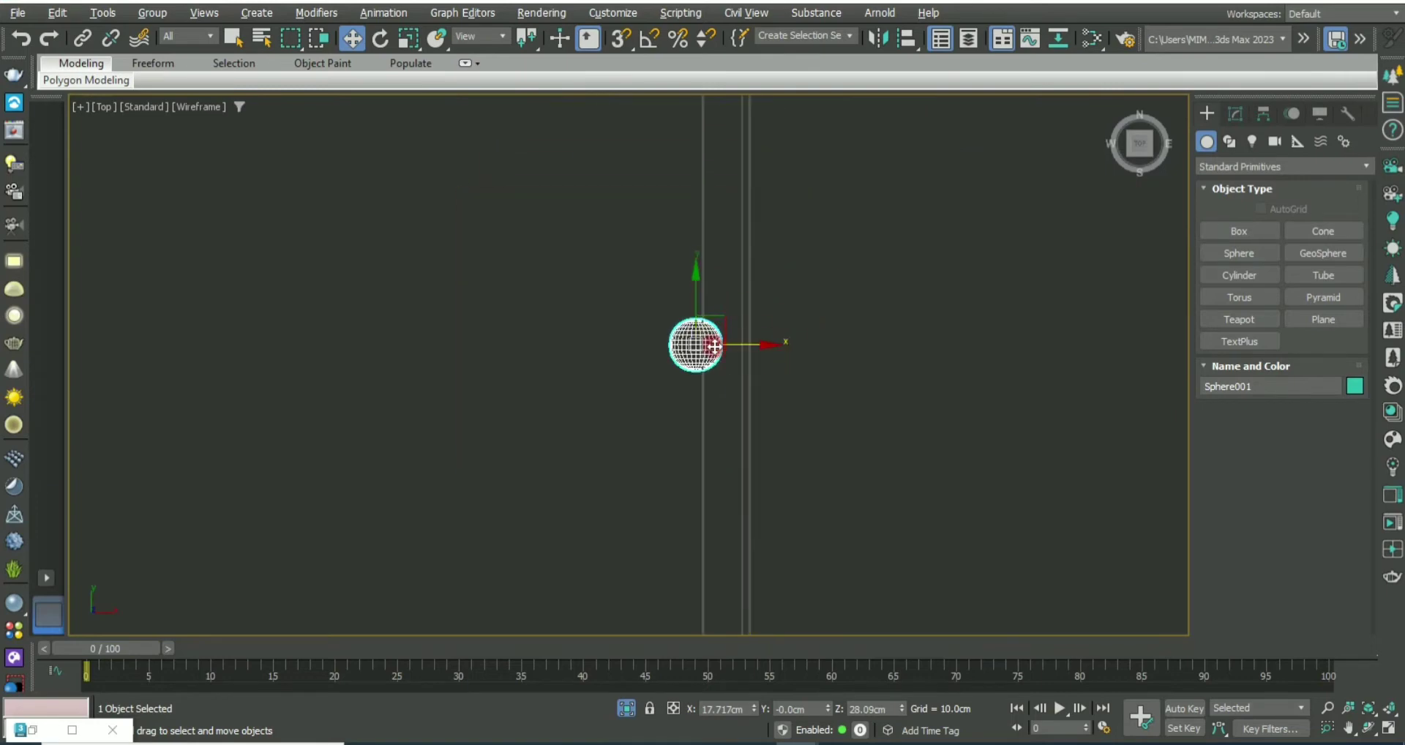
left_click_drag(695, 296, 696, 526)
scroll(718, 249, "down", 2)
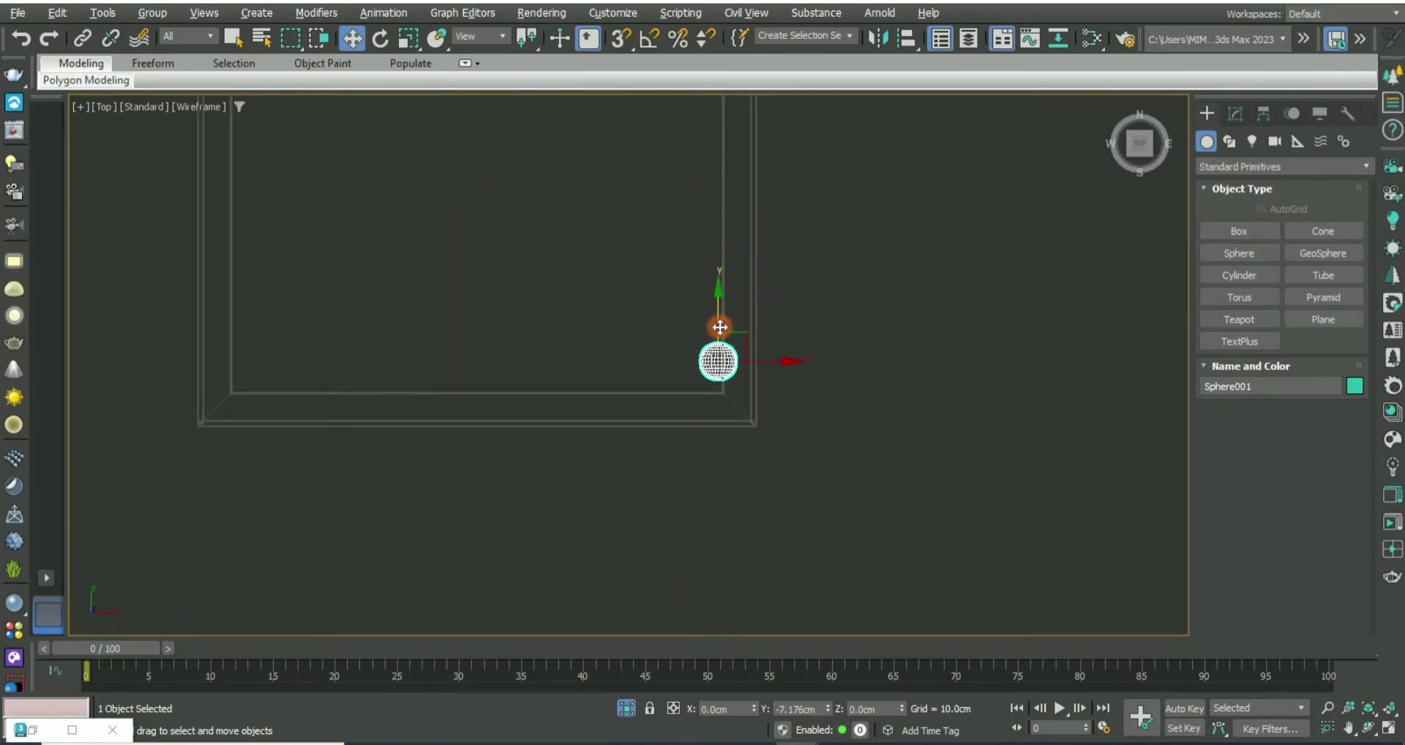
Step: Check in Perspective, then move the sphere further onto the side panel
key("p")
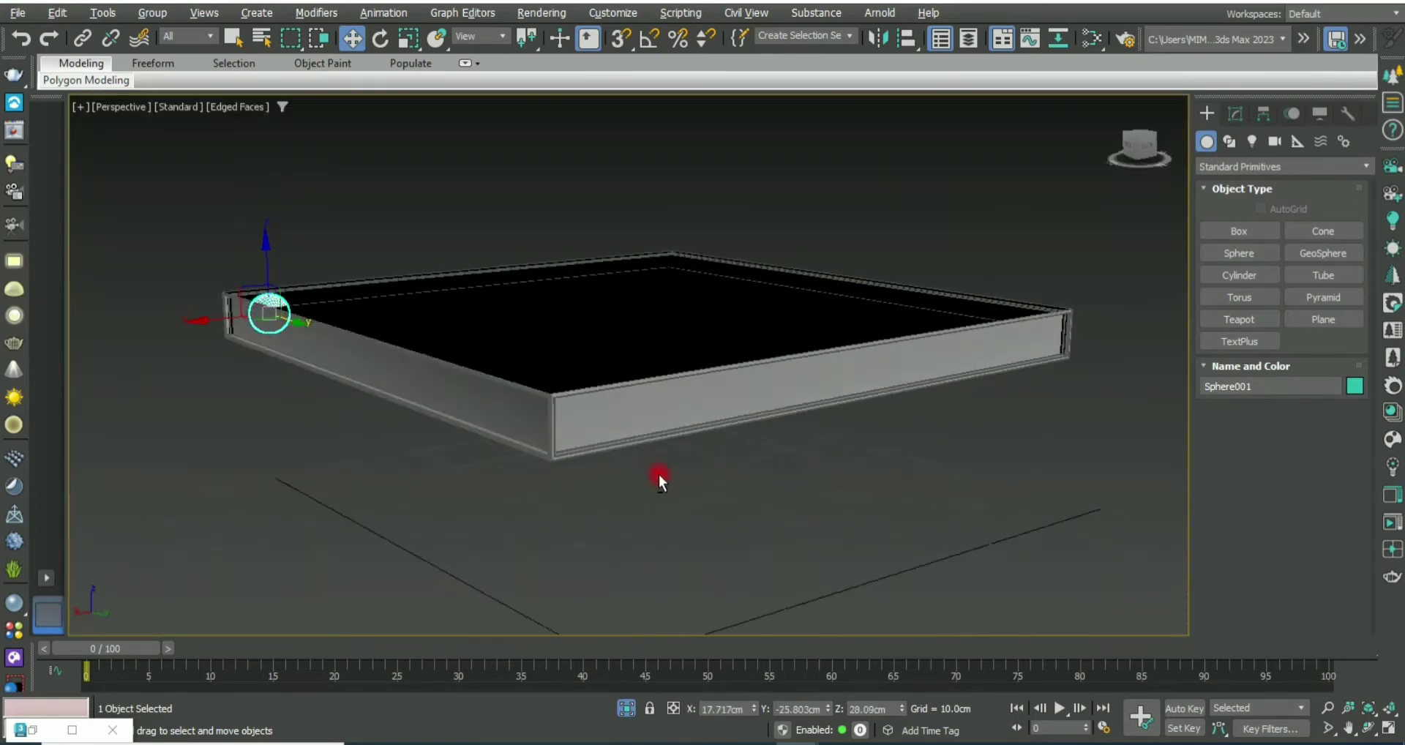
scroll(700, 477, "down", 3)
scroll(648, 467, "down", 3)
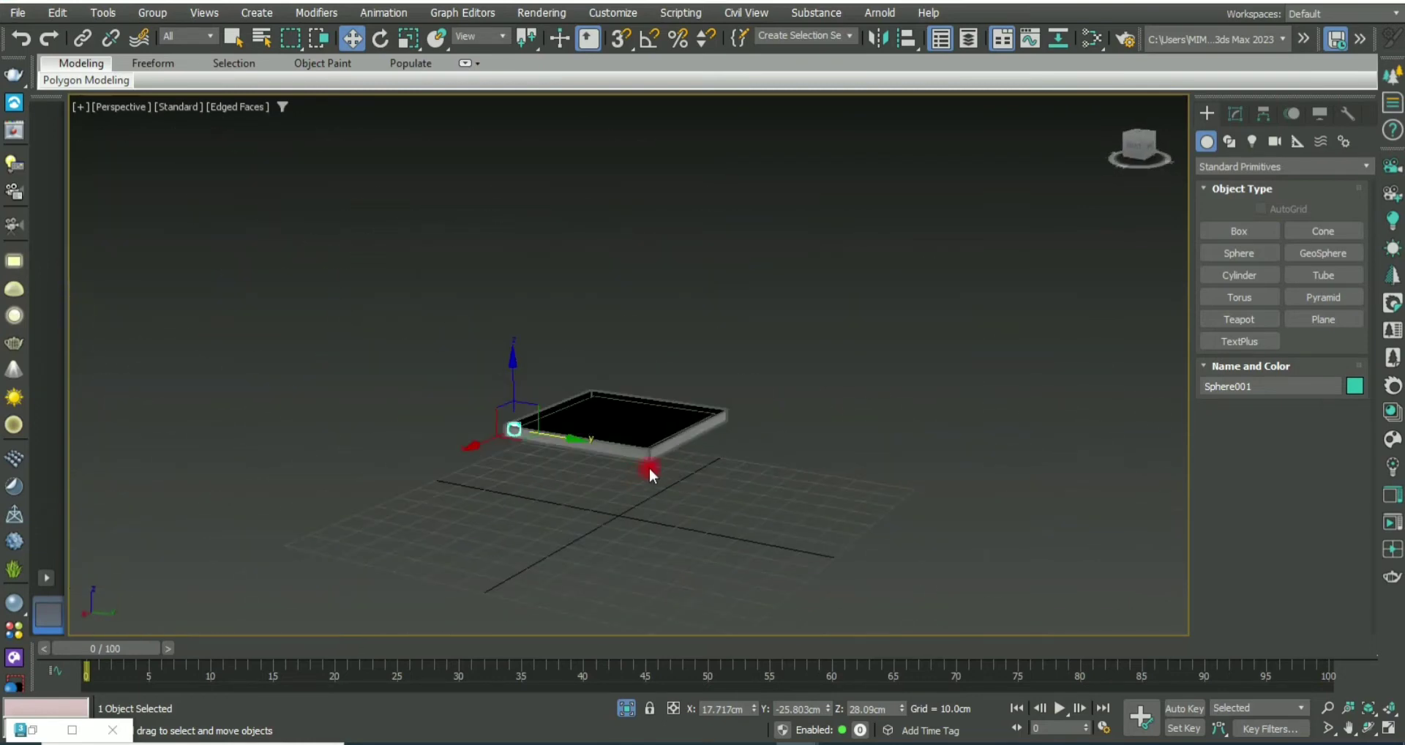
key("alt+w")
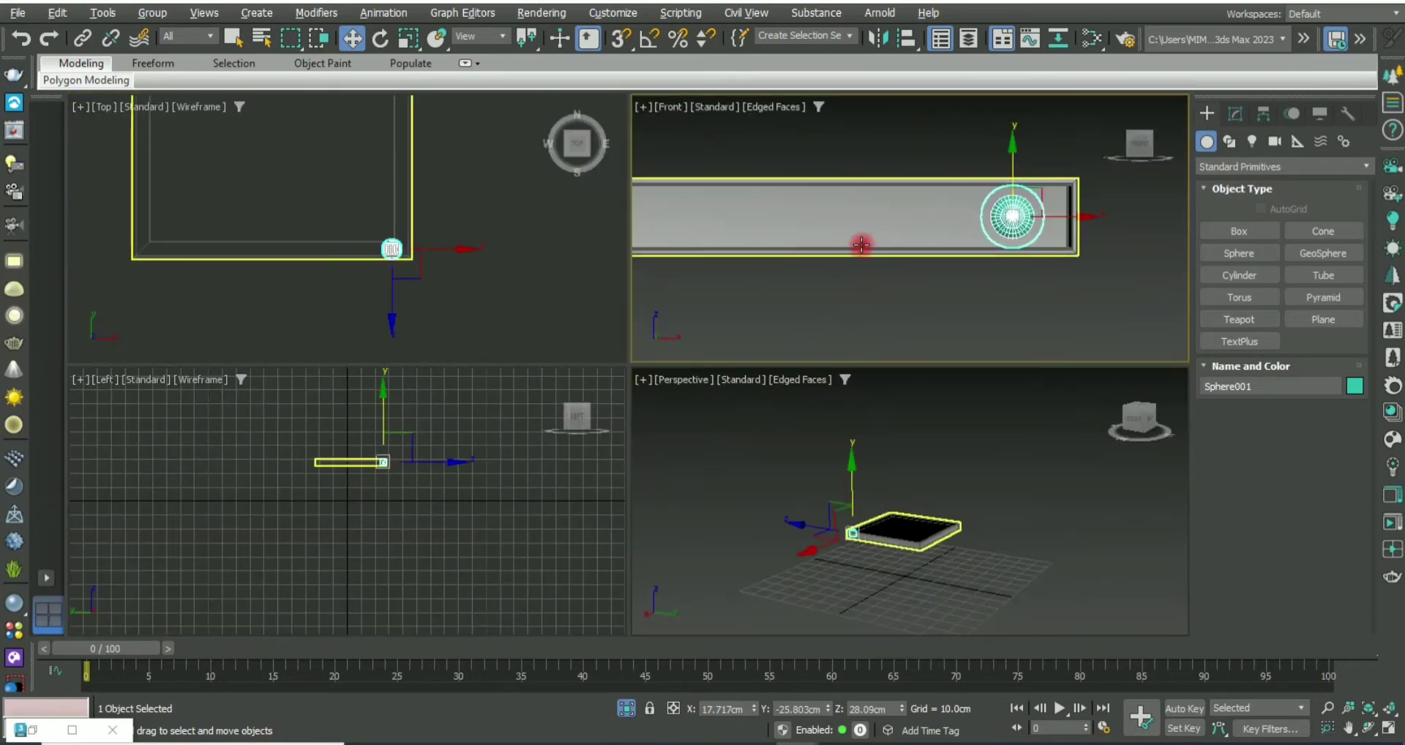
scroll(386, 250, "up", 5)
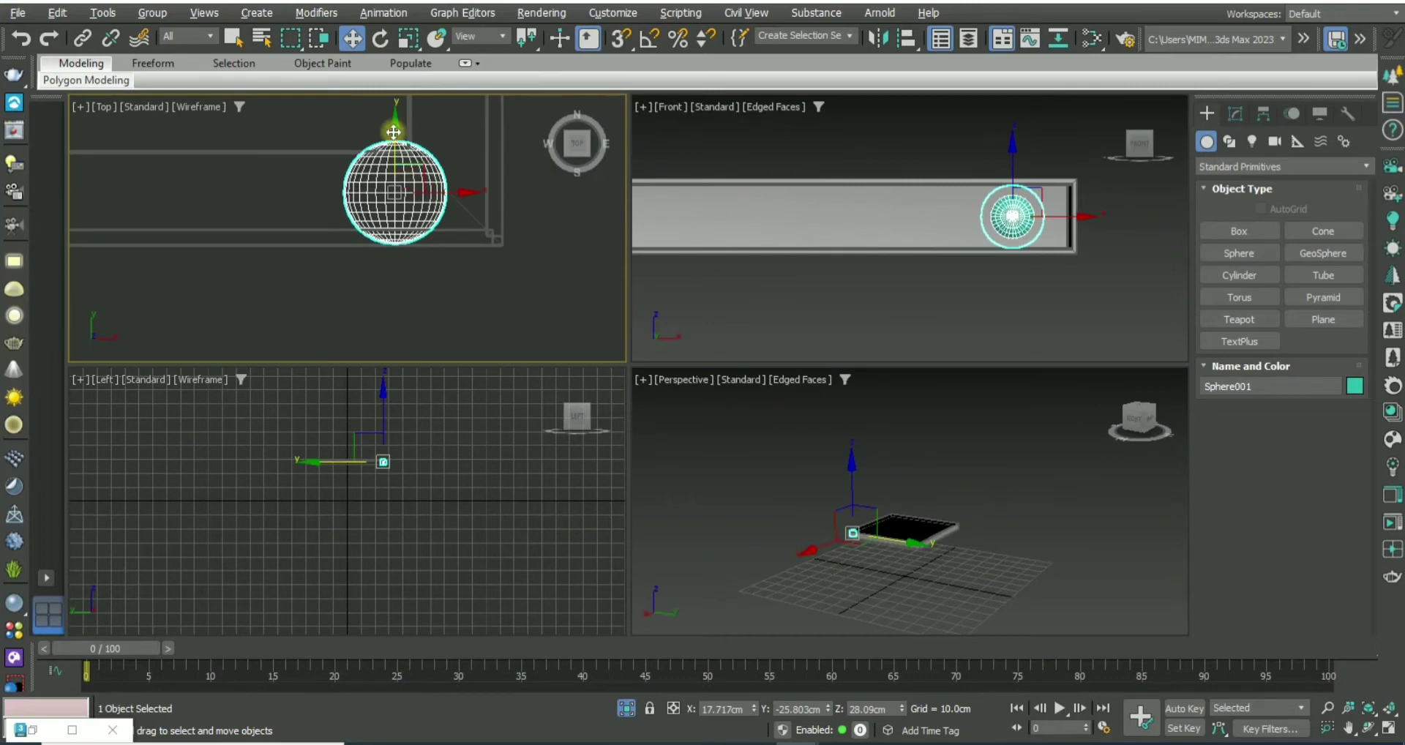
mouse_move(389, 126)
left_mouse_down()
mouse_move(395, 153)
mouse_move(417, 151)
left_mouse_up()
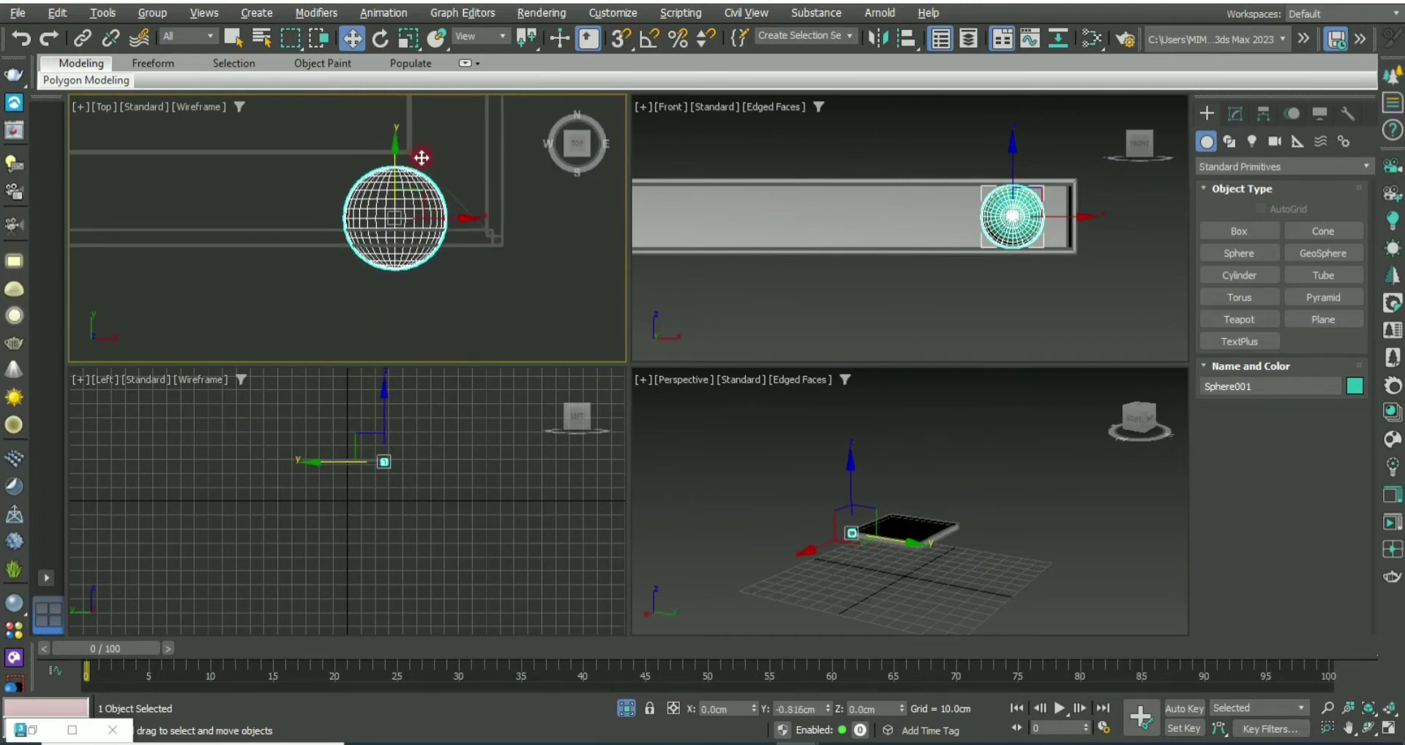
left_click_drag(417, 151, 416, 162)
Step: Set the sphere's Segments to 8 and convert it to Editable Poly
middle_click(971, 273)
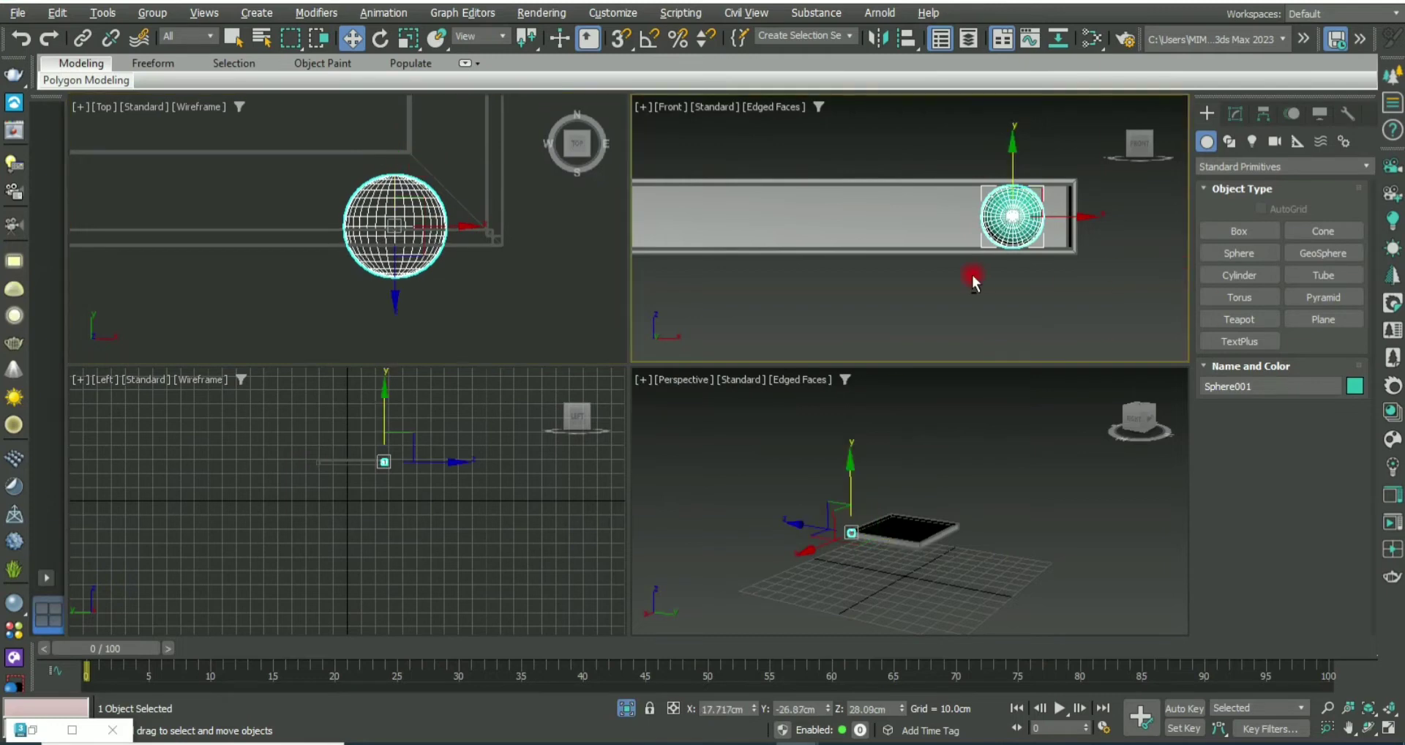
key("alt+w")
scroll(972, 273, "up", 5)
left_click(1233, 115)
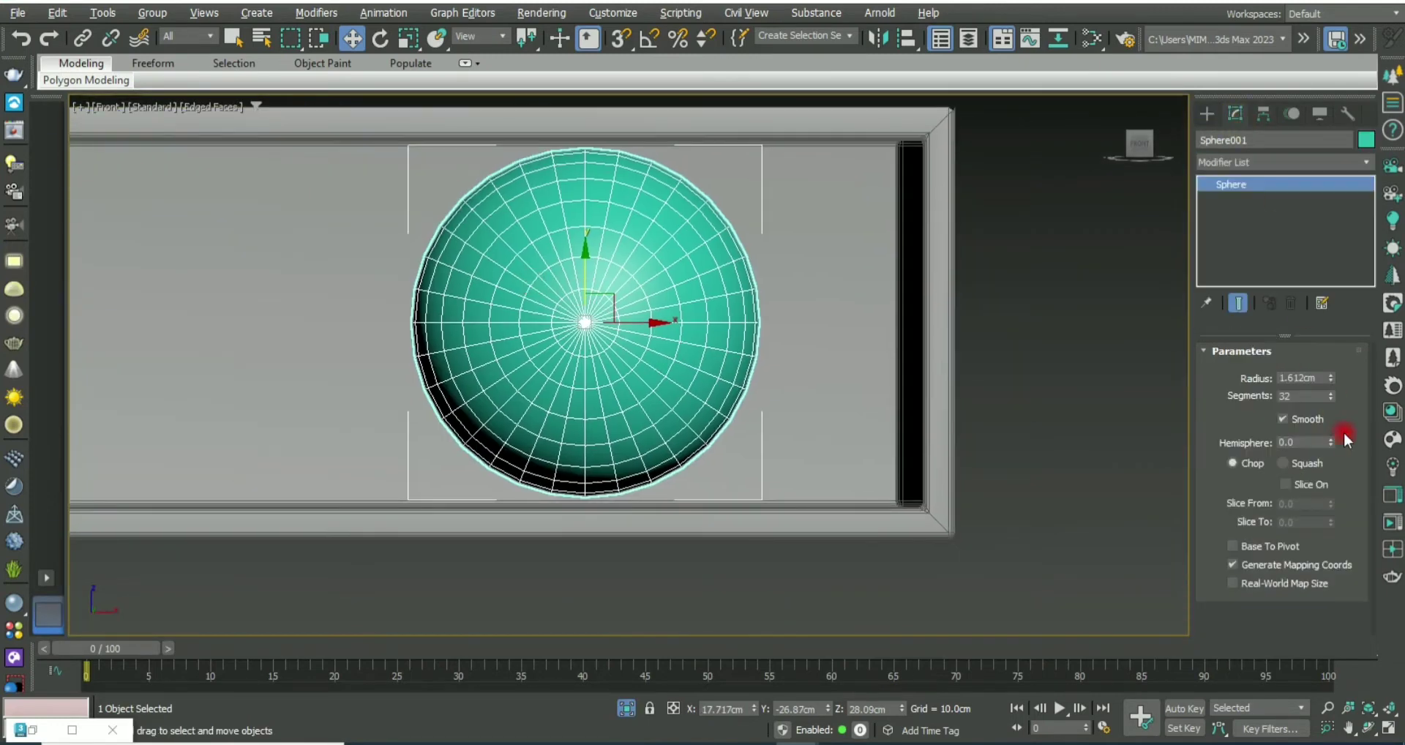
left_click_drag(1329, 400, 1343, 428)
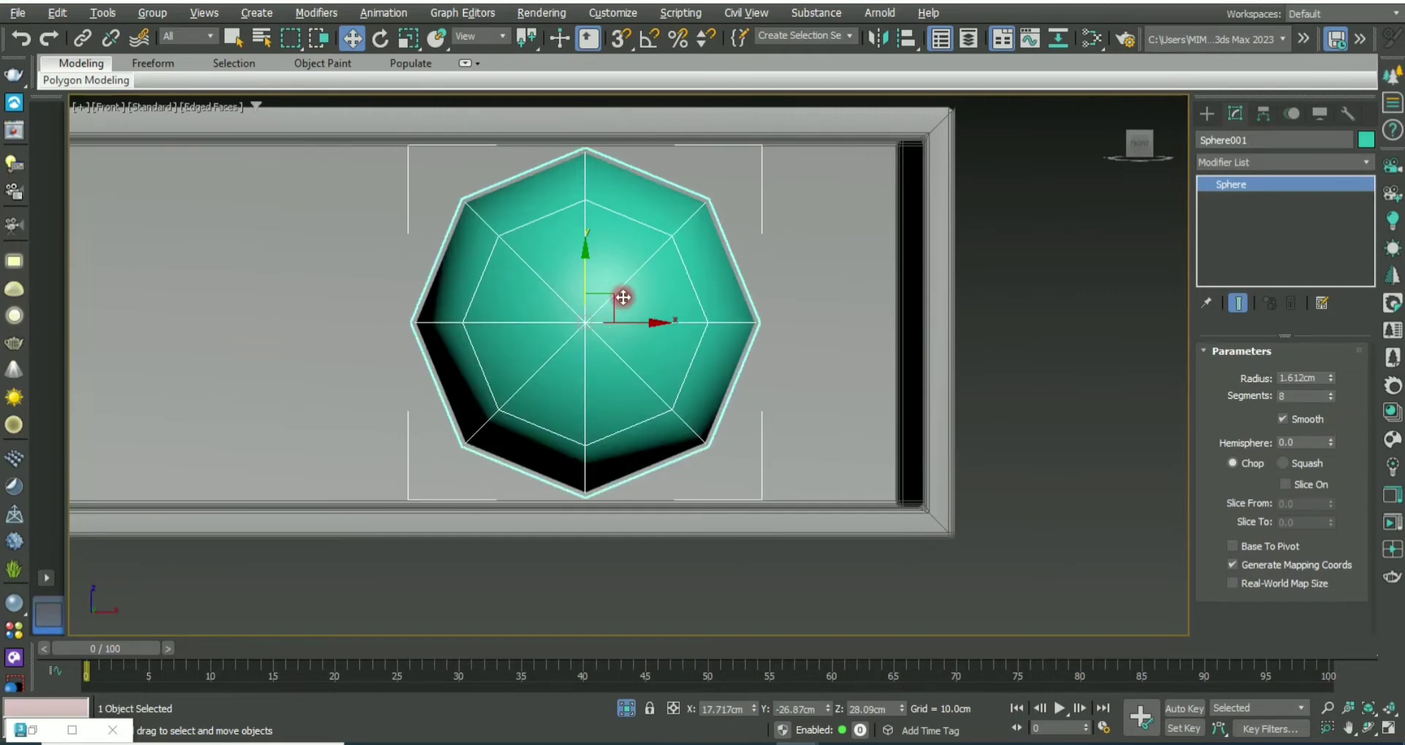
right_click(1251, 183)
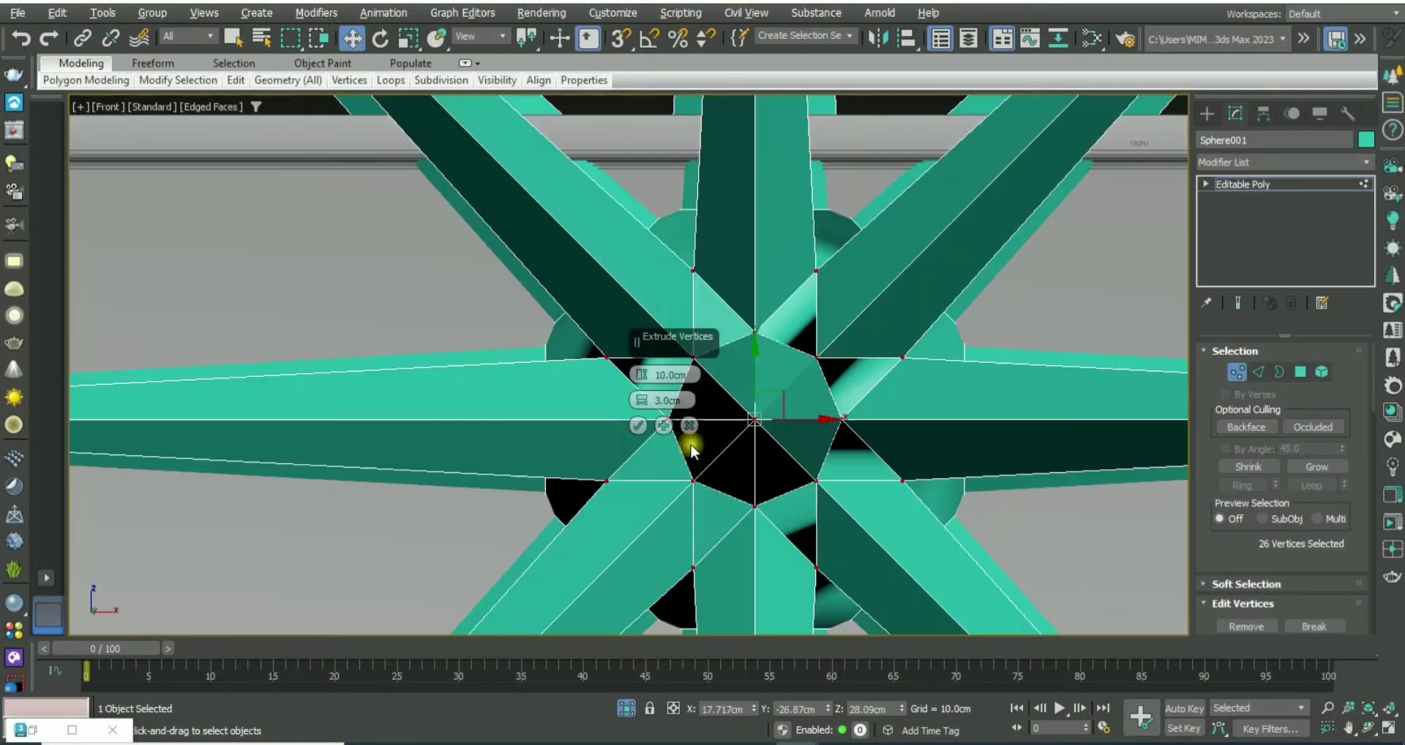
Step: Reduce the vertex extrusion to a shallow 0.455cm star pattern
left_click_drag(643, 387, 668, 583)
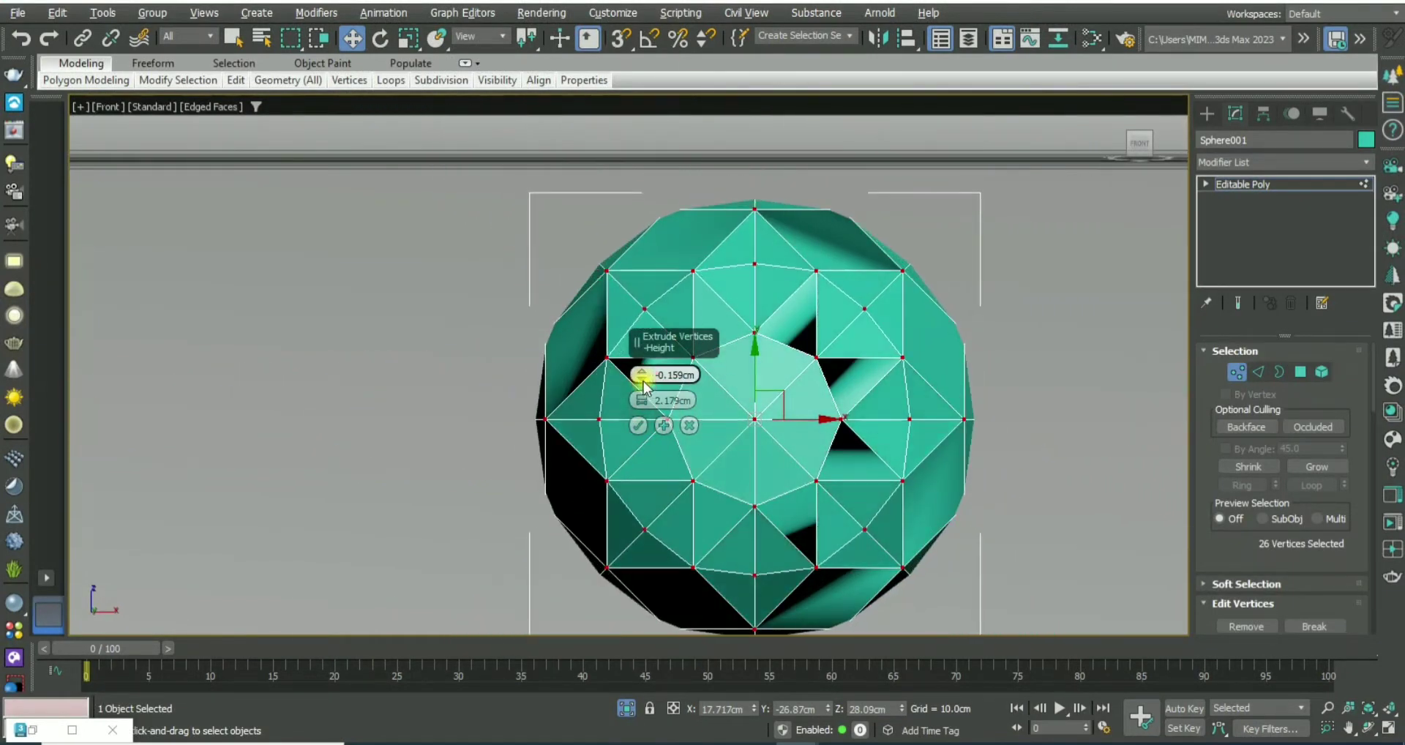
left_click_drag(641, 400, 620, 652)
left_click(638, 425)
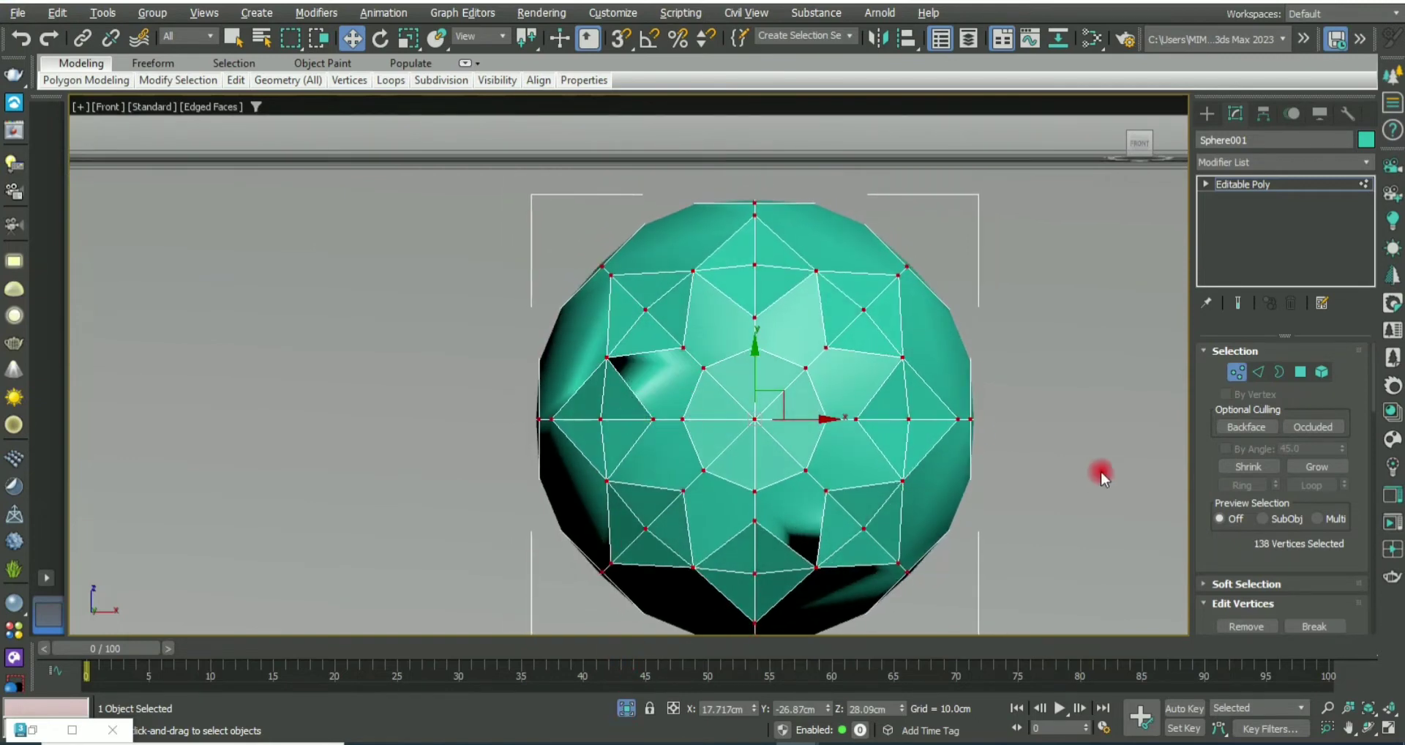
Step: Select the star-shaped polygons on the sphere's front
left_click(1295, 374)
left_click(732, 241)
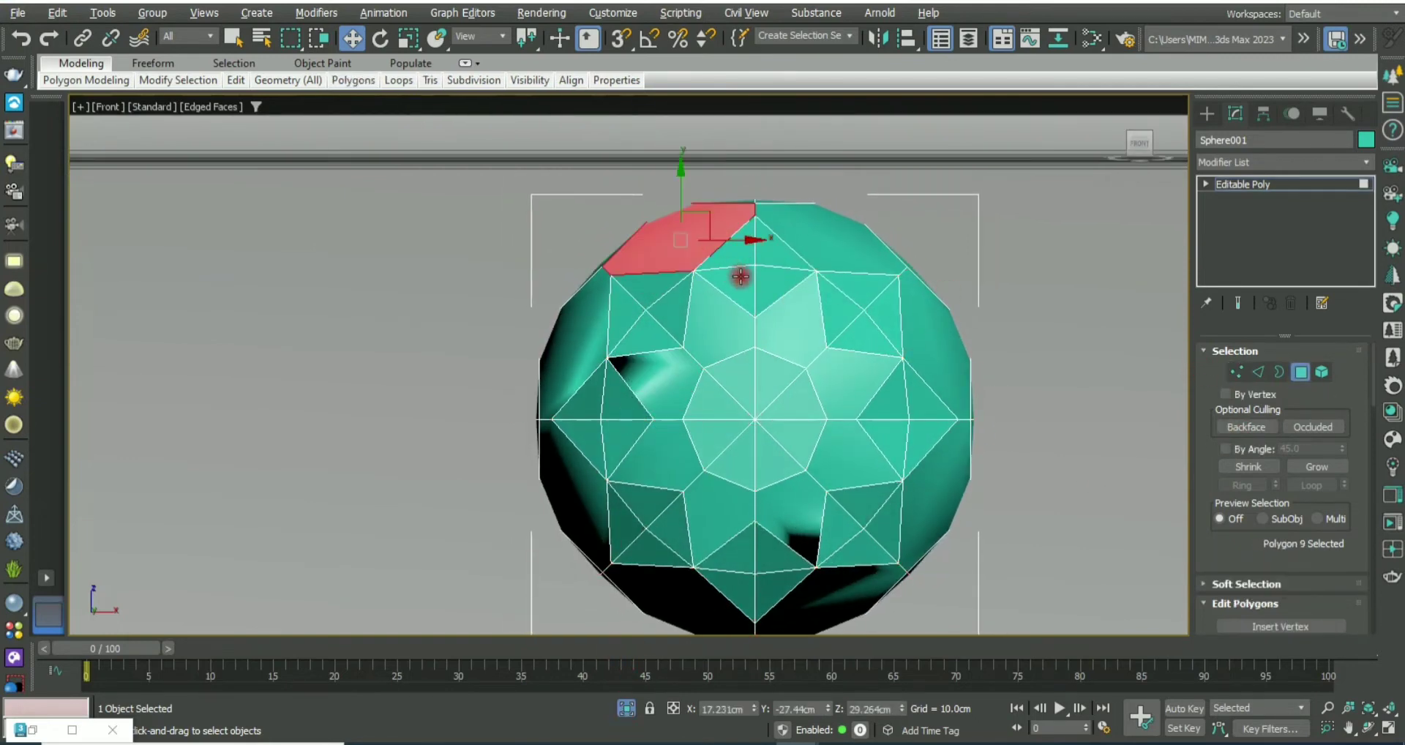
left_click(725, 314)
left_click(787, 315, "ctrl")
left_click(825, 378, "ctrl")
left_click(856, 453, "ctrl")
left_click(721, 512, "ctrl")
left_click(669, 396, "ctrl")
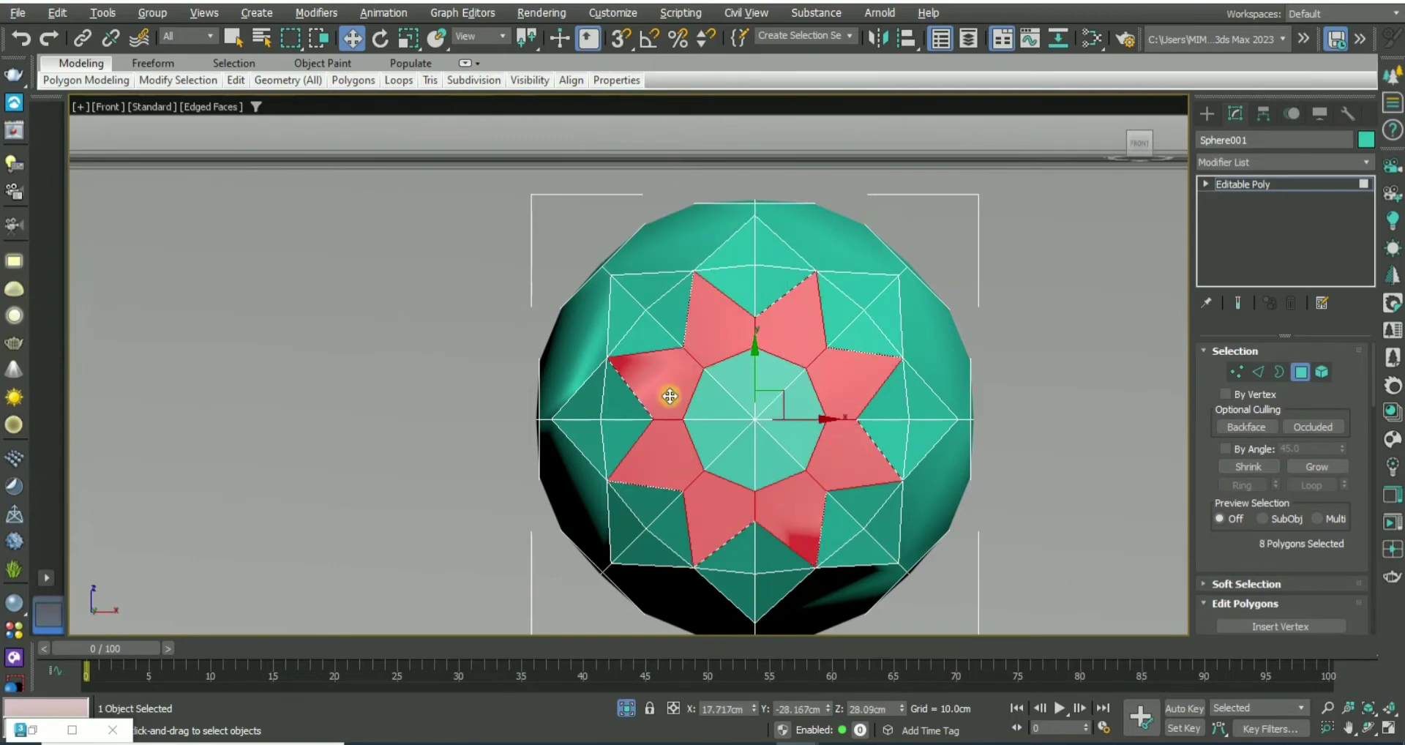
Step: Invert the selection and delete the outer polygons, leaving only the star
right_click(764, 377)
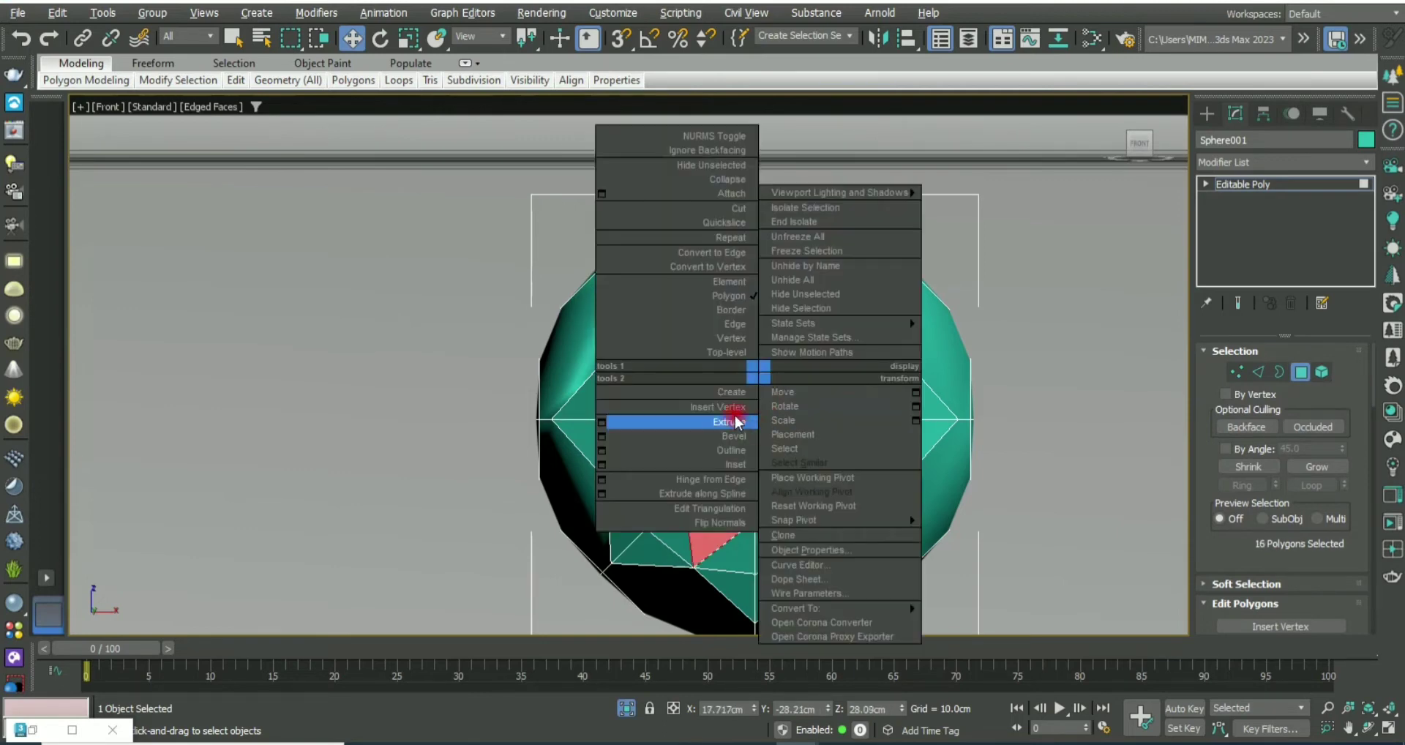
left_click(1352, 368)
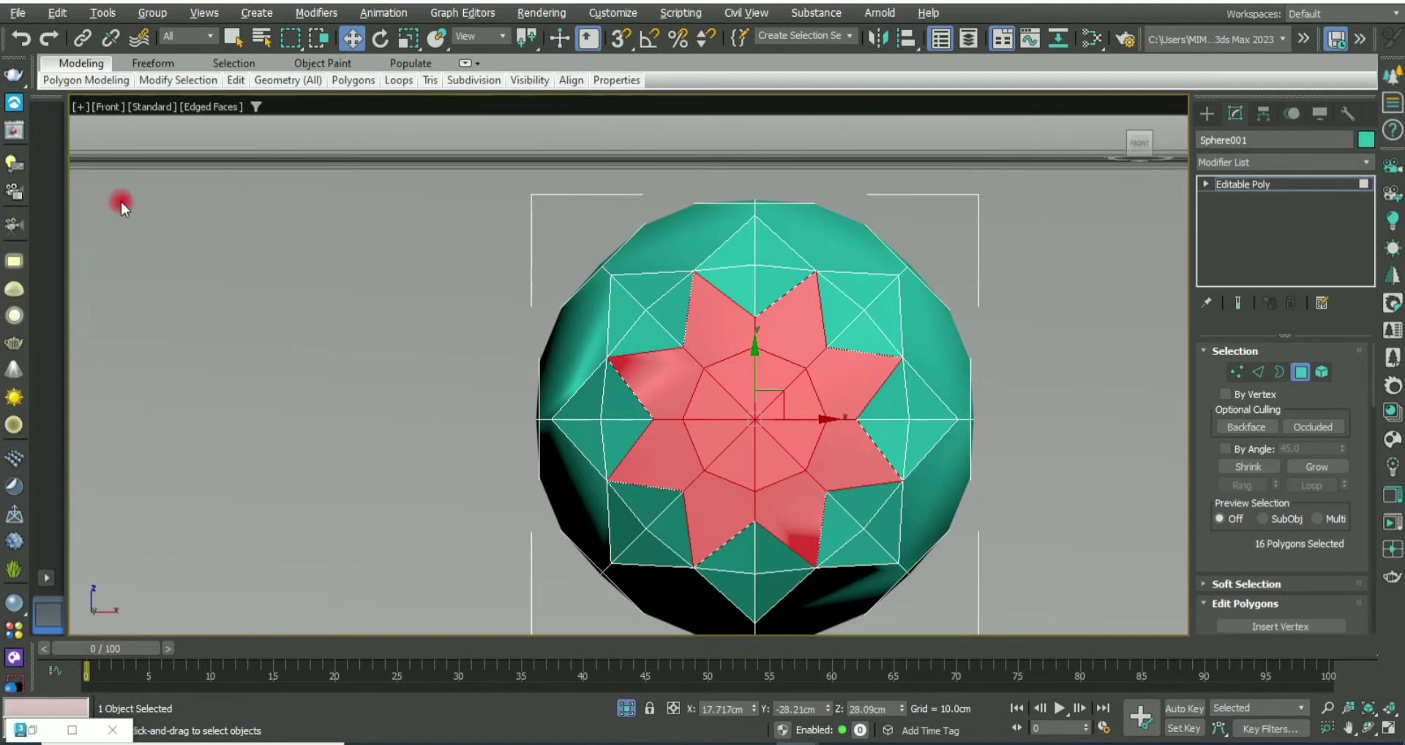
left_click(57, 12)
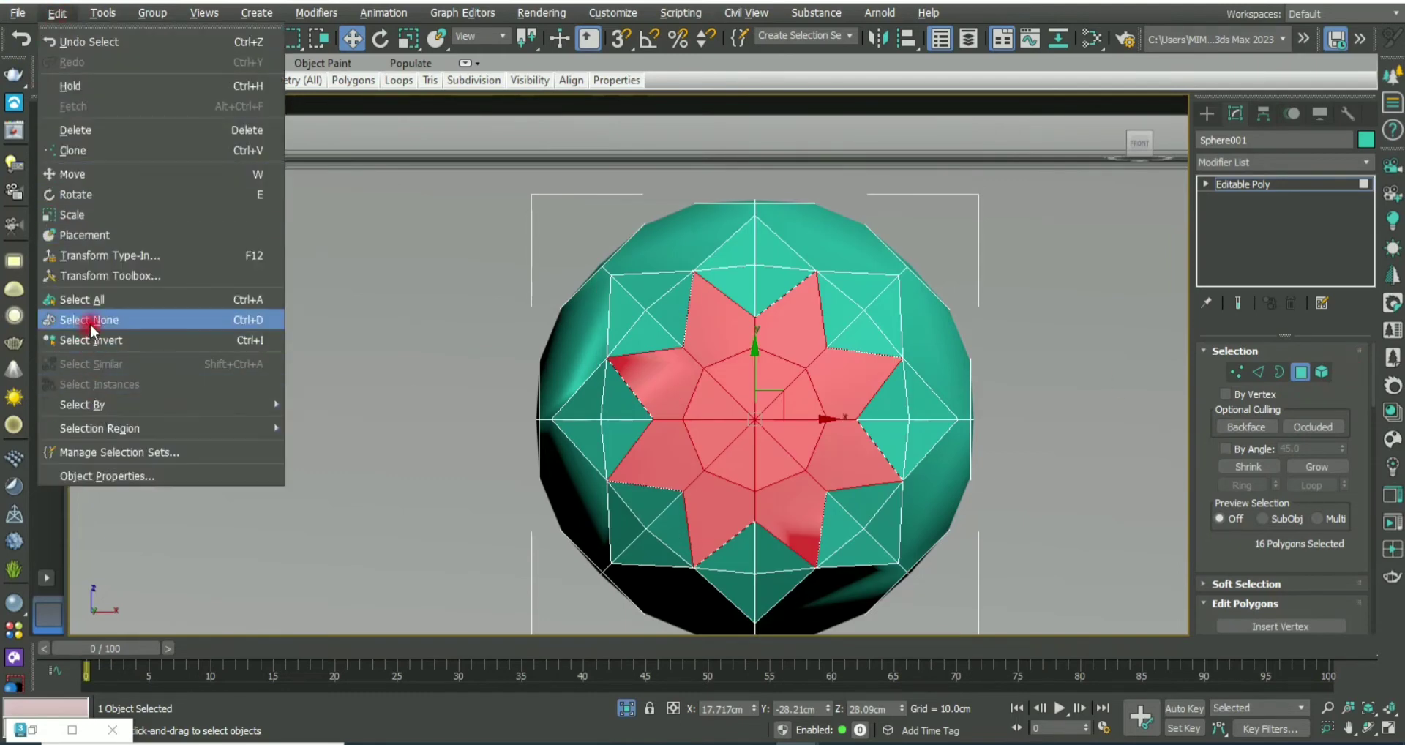
left_click(95, 324)
key("Delete")
left_click(1301, 372)
Step: Weld the two overlapping vertices at a star tip in the Perspective view
key("p")
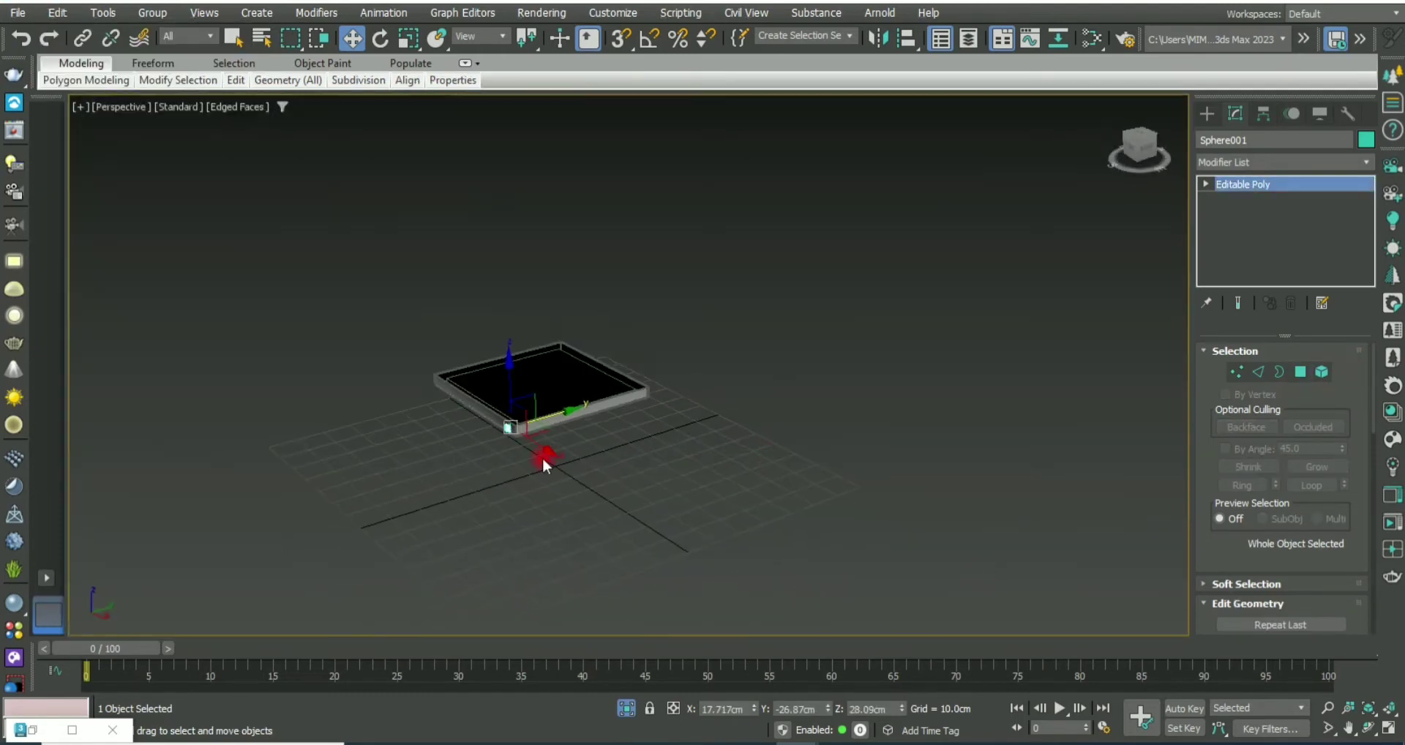
scroll(539, 461, "up", 8)
middle_click_drag(804, 672, 512, 381)
scroll(498, 365, "up", 5)
left_click(1235, 372)
left_click(439, 400)
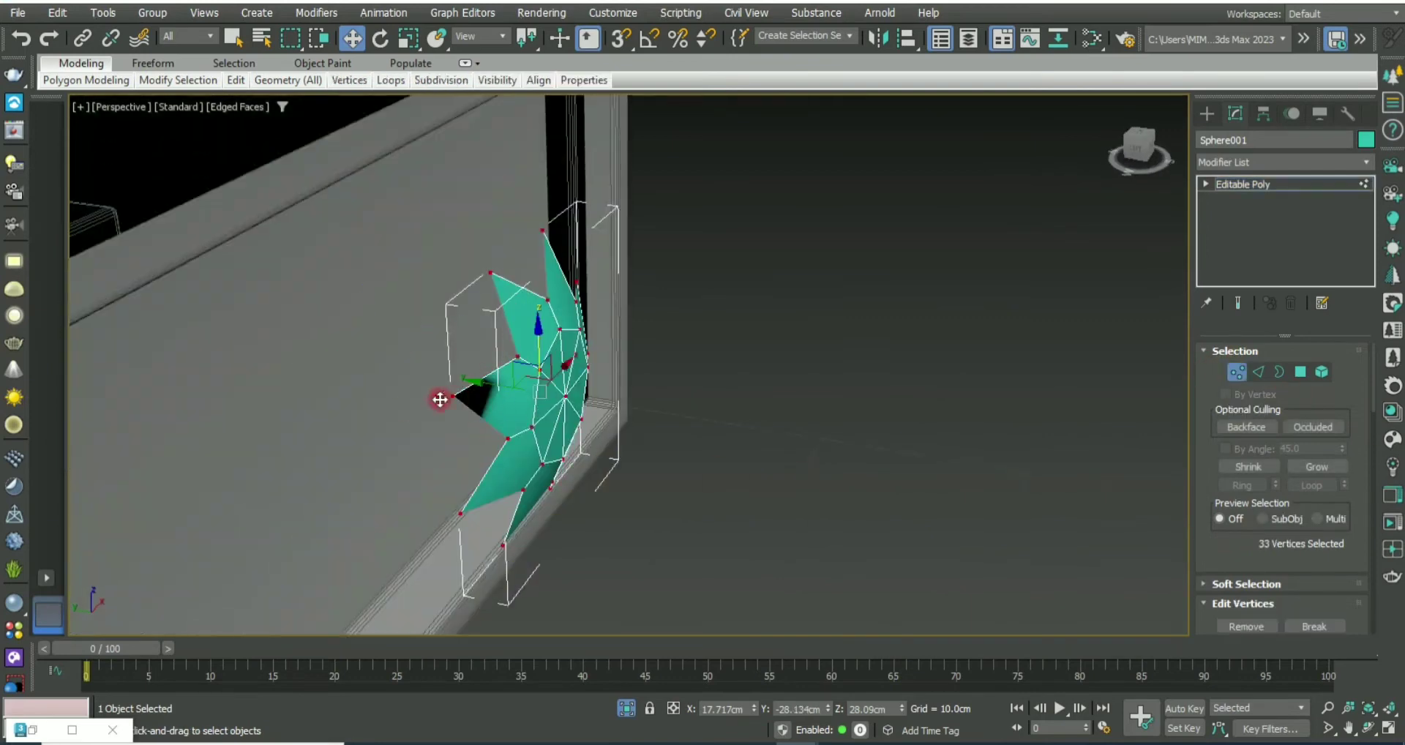
scroll(462, 401, "up", 5)
left_click(439, 402, "ctrl")
right_click(545, 406)
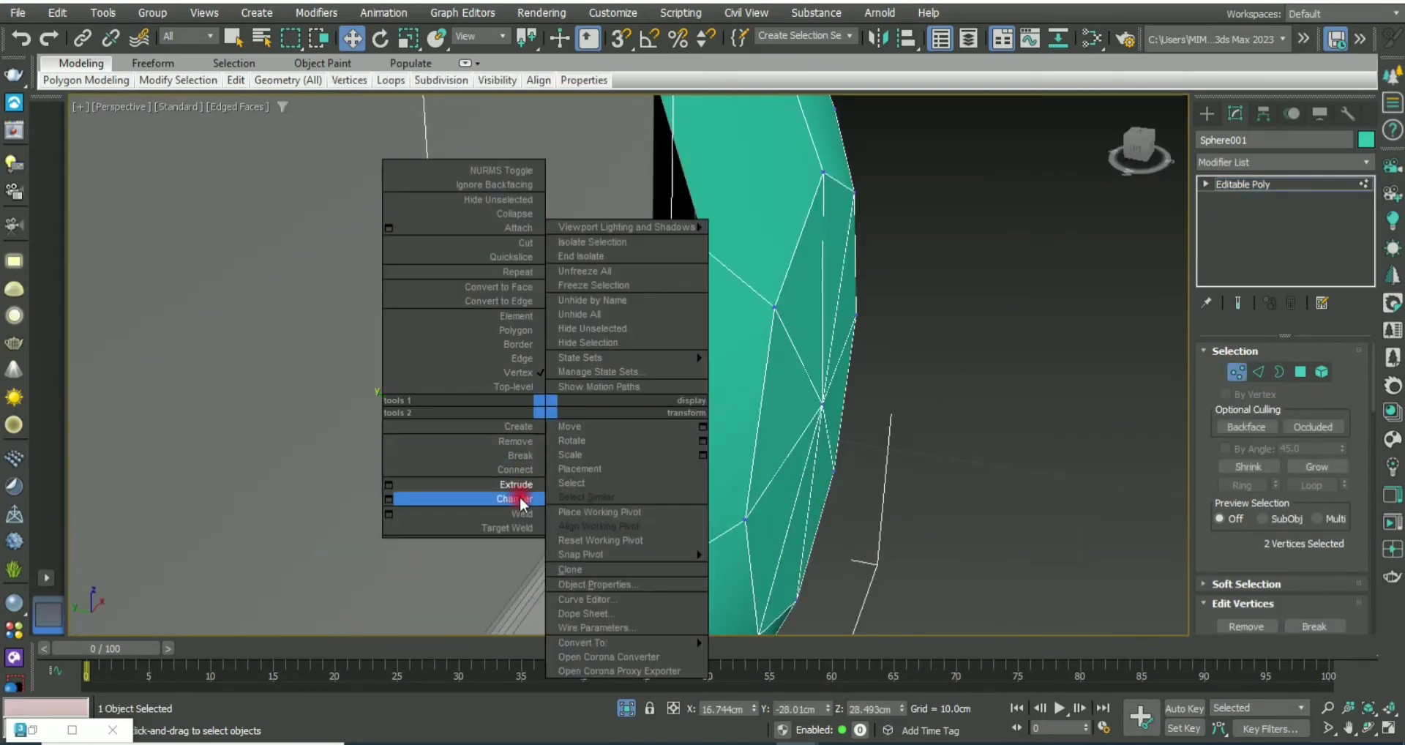
left_click(389, 515)
left_click(738, 578)
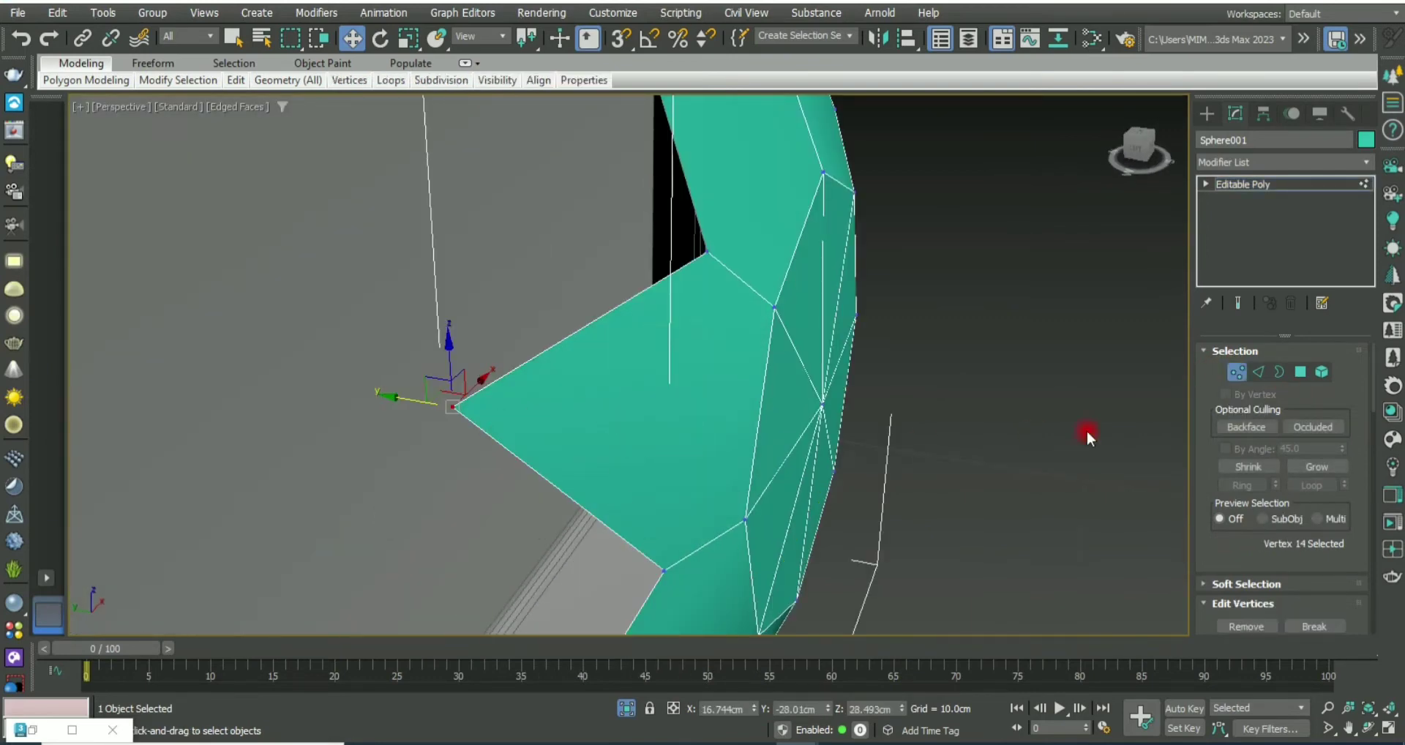
Step: Chamfer the selected star vertex
middle_click_drag(1082, 432, 893, 464, "alt")
scroll(894, 464, "up", 4)
right_click(888, 453)
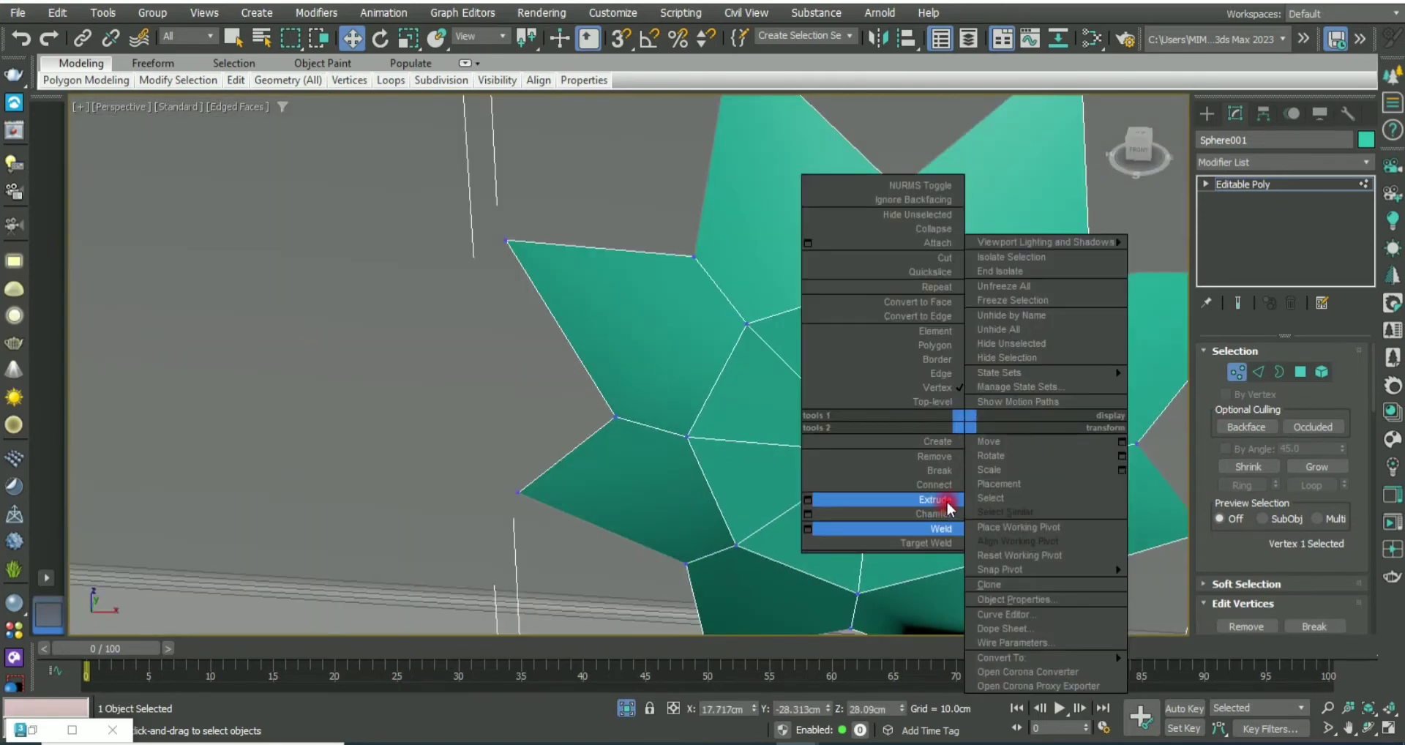
left_click(915, 498)
mouse_move(642, 375)
left_mouse_down()
mouse_move(645, 356)
mouse_move(626, 442)
left_mouse_up()
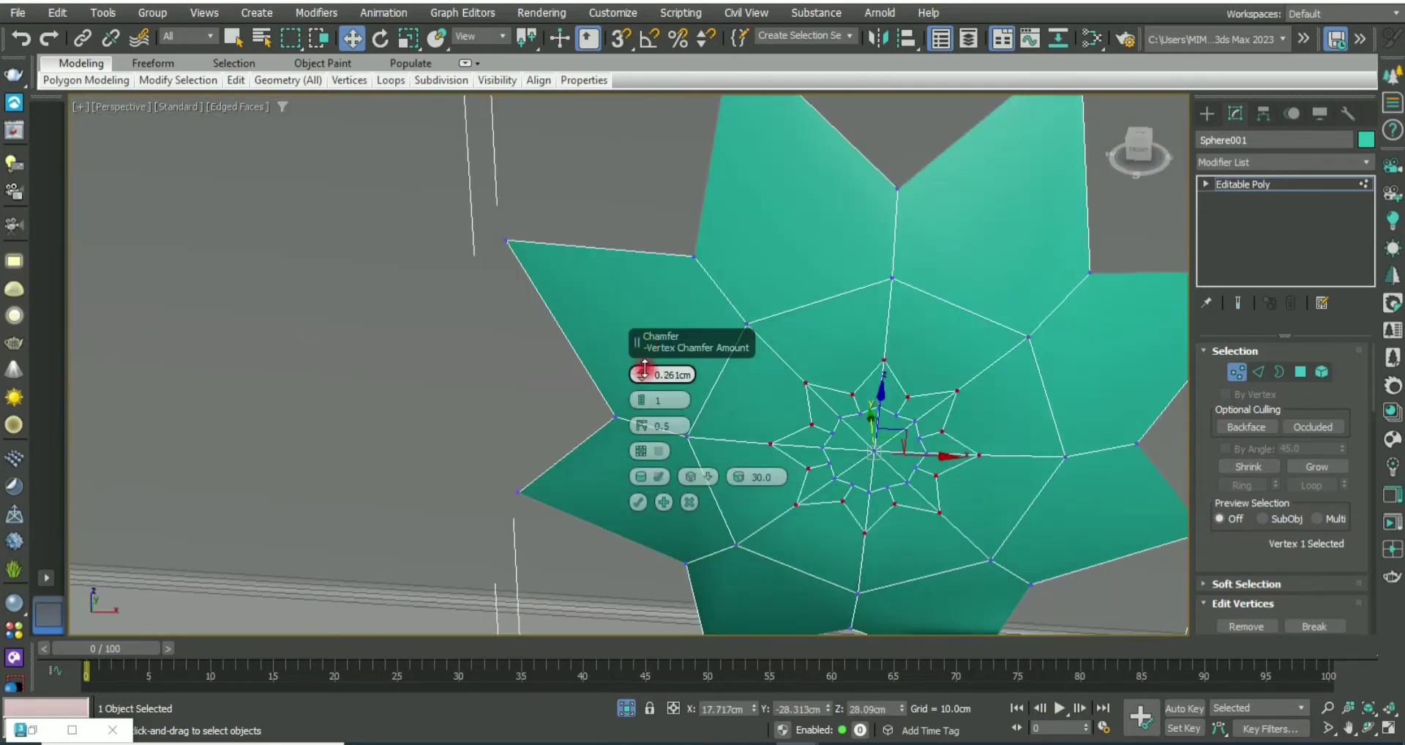
left_click(638, 502)
Step: Weld the currently selected star vertices from a frontal view
mouse_move(638, 502)
middle_mouse_down("alt")
mouse_move(981, 395)
mouse_move(986, 333)
middle_mouse_up("alt")
right_click(942, 293)
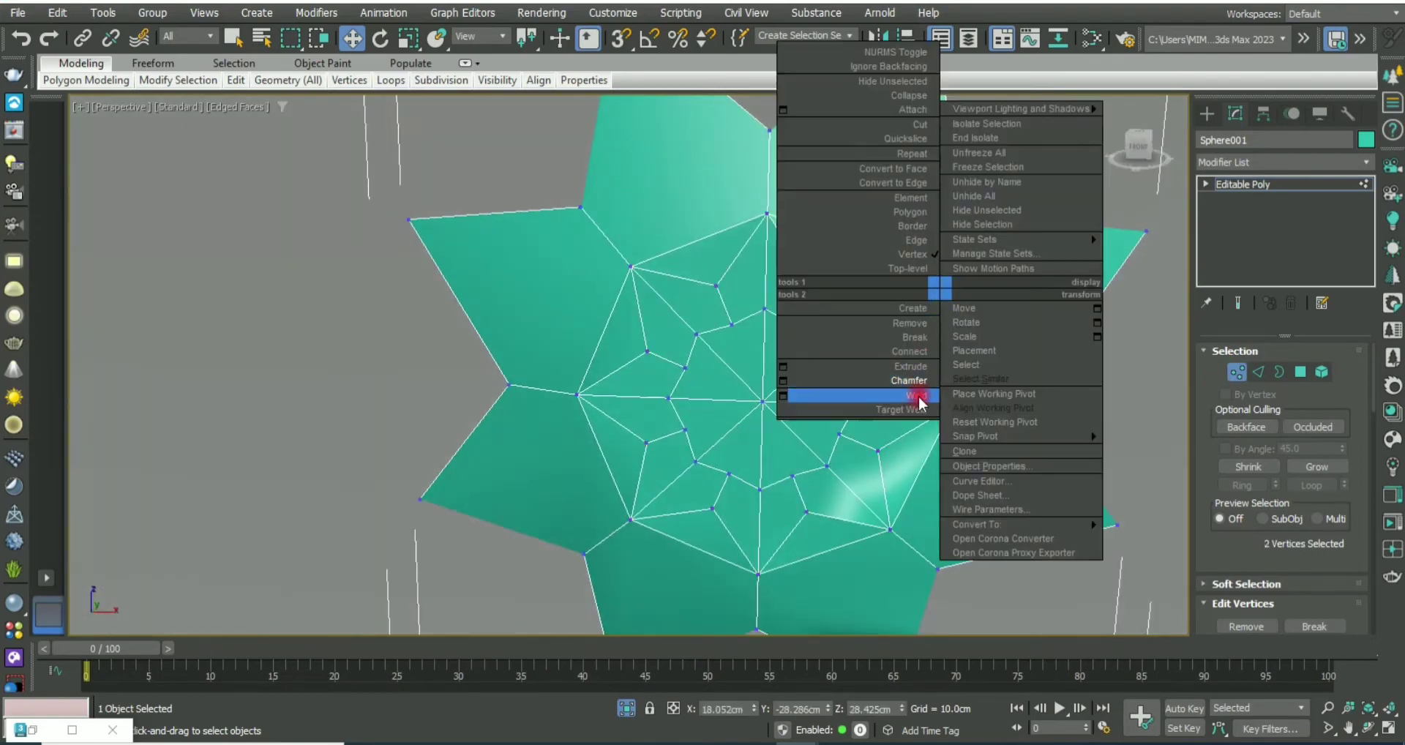
left_click(784, 395)
left_click(640, 438)
Step: Select all star vertices and weld overlaps at 0.01cm, reducing 63 to 49
mouse_move(918, 469)
middle_mouse_down("alt")
mouse_move(985, 325)
mouse_move(971, 514)
mouse_move(921, 525)
middle_mouse_up("alt")
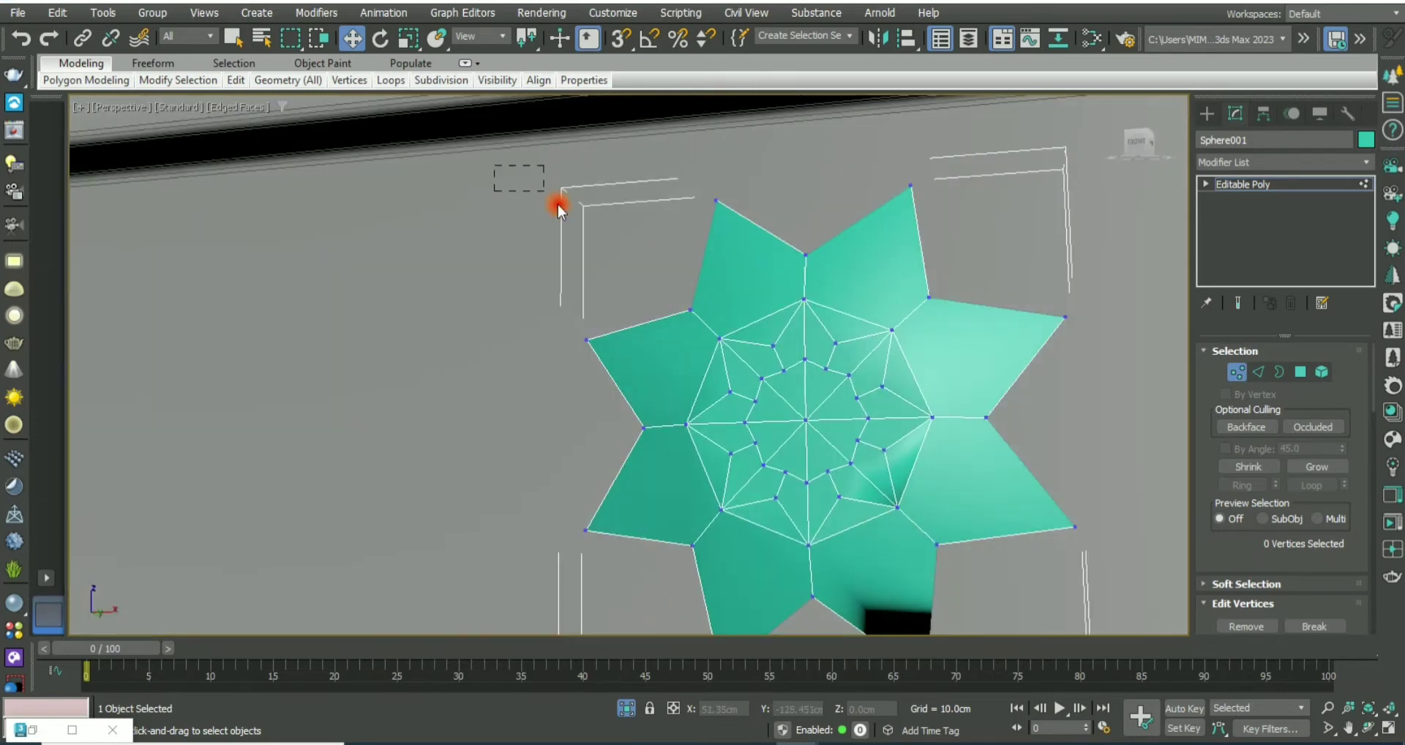
left_click_drag(558, 204, 887, 392)
scroll(914, 417, "up", 5)
left_click_drag(1225, 544, 1242, 492)
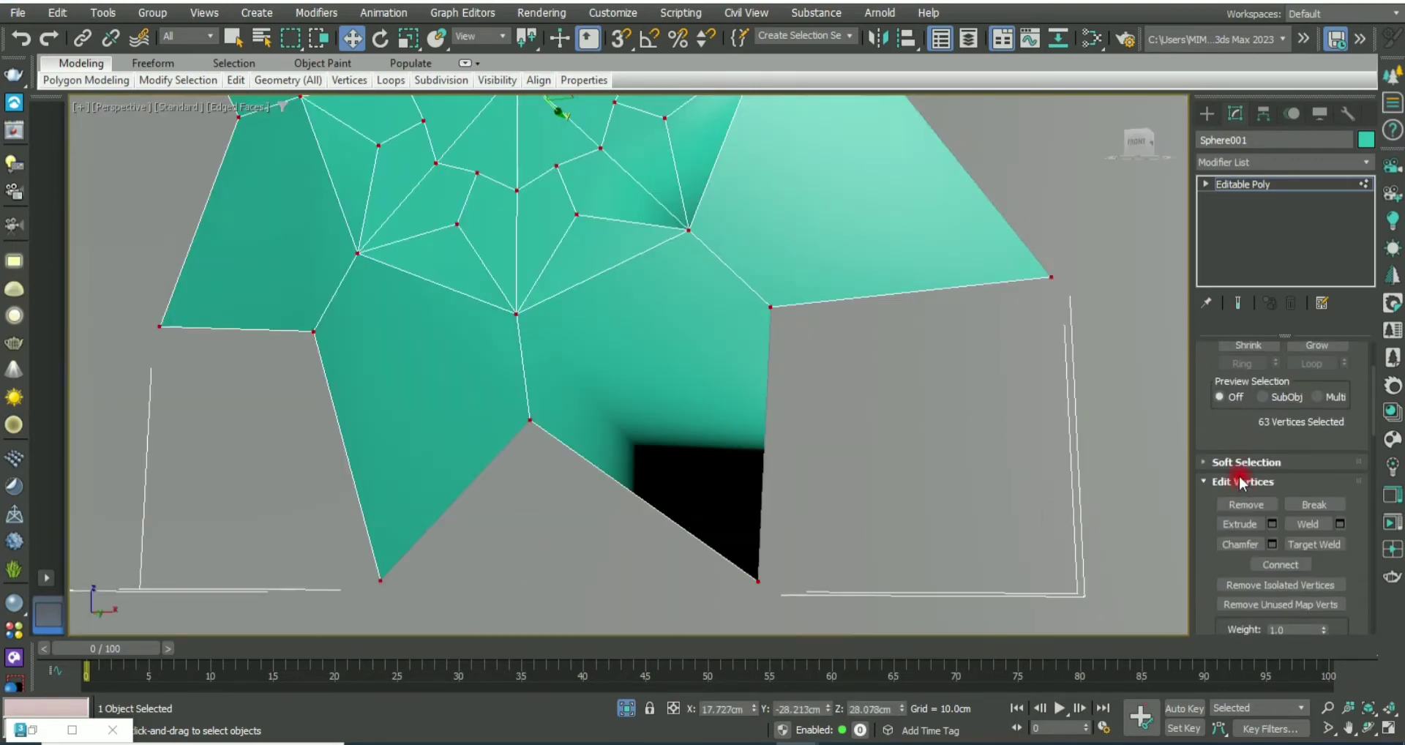
right_click(766, 335)
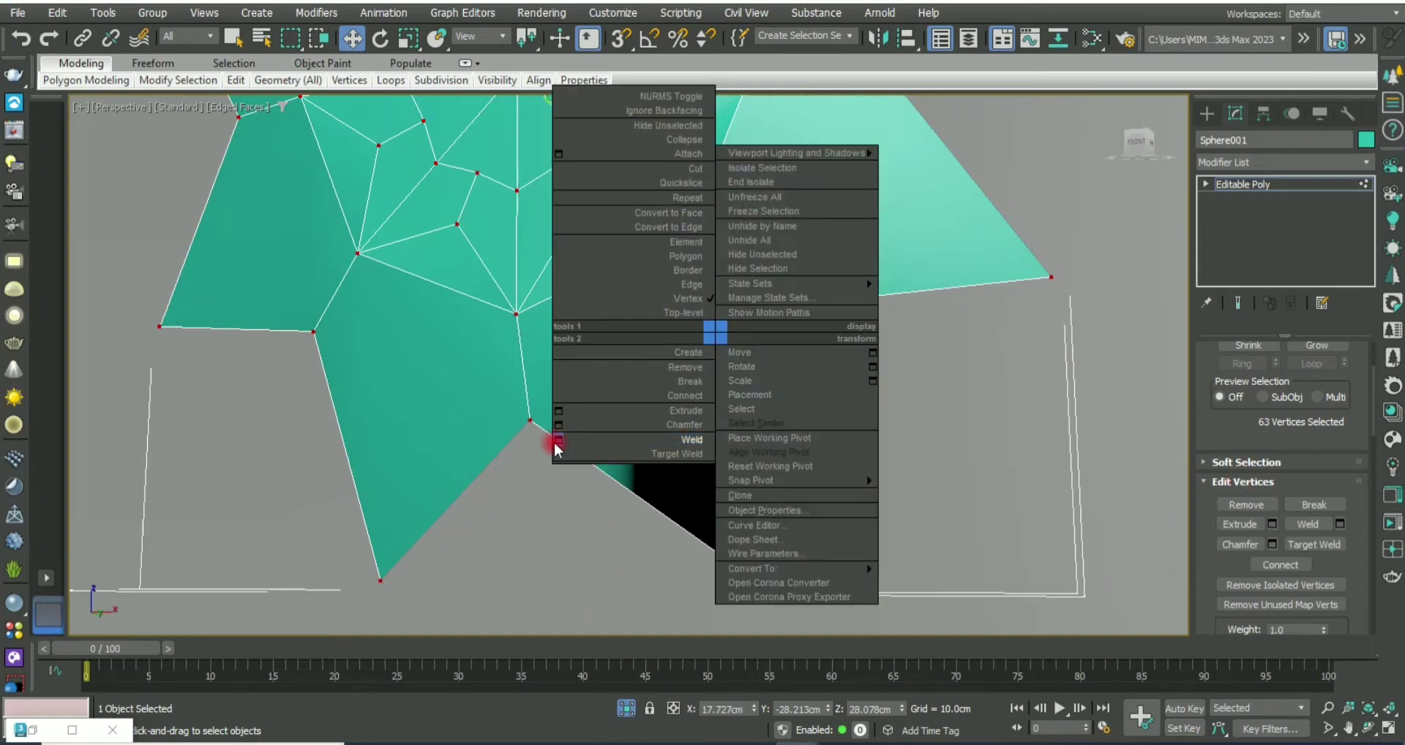
left_click(641, 374)
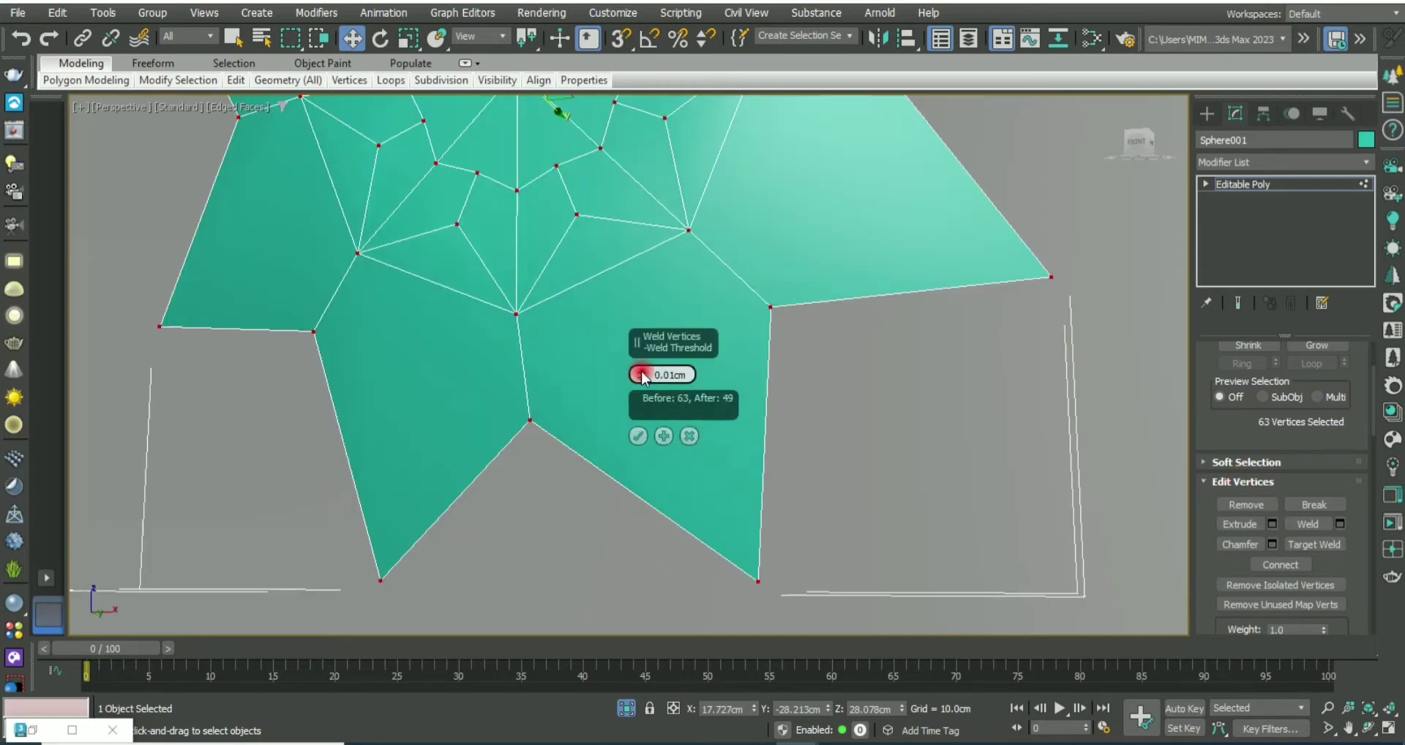
left_click(638, 436)
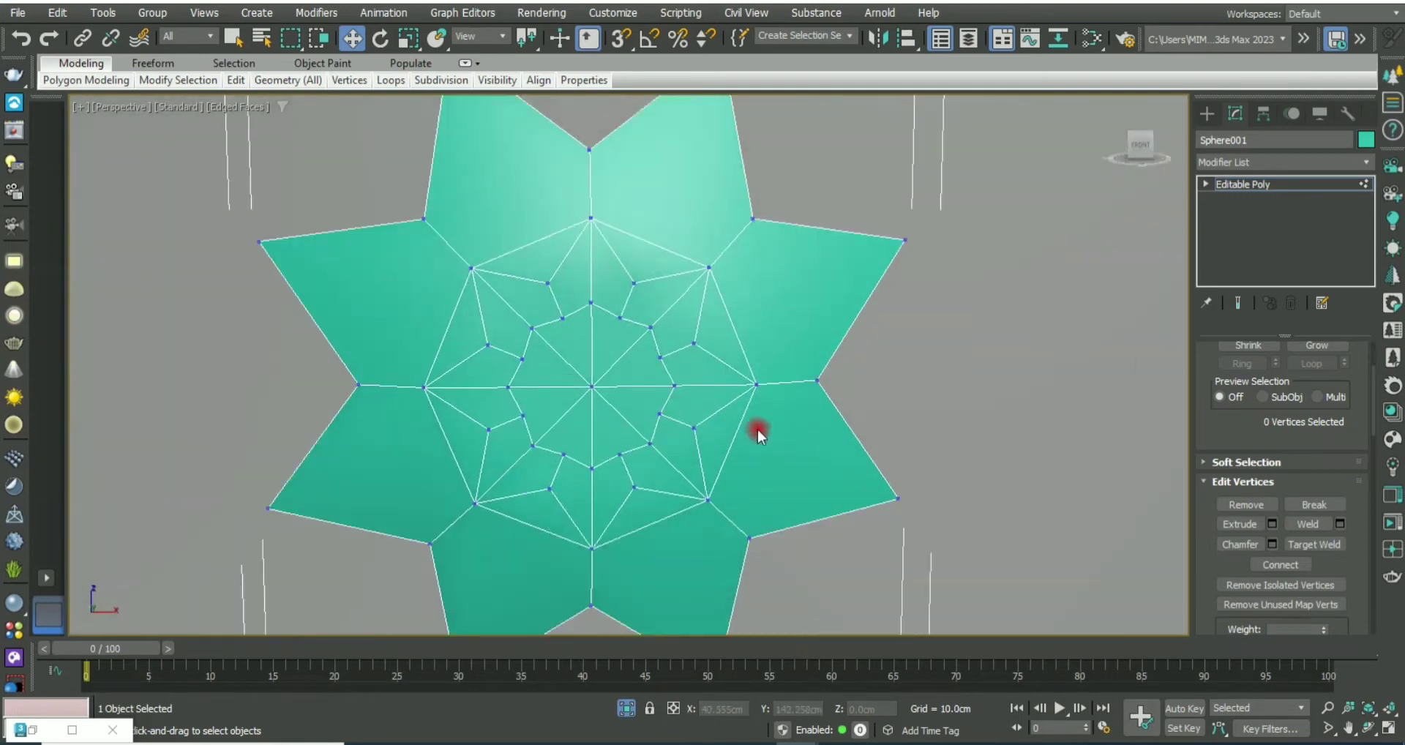
left_click(1244, 184)
Step: Bevel the eight inner diamond polygons inward with a negative height and -0.03 cm outline
left_click(1240, 244)
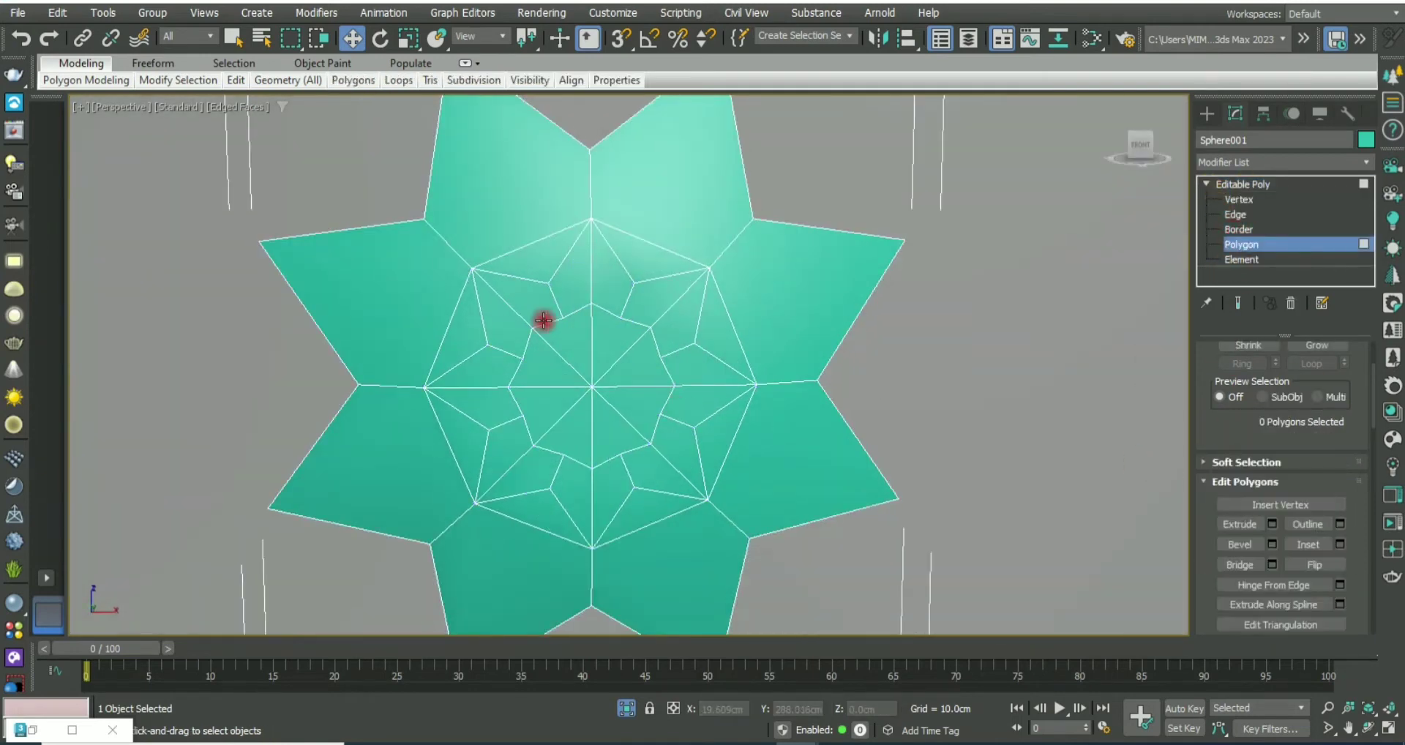
scroll(542, 337, "up", 2)
left_click(491, 328)
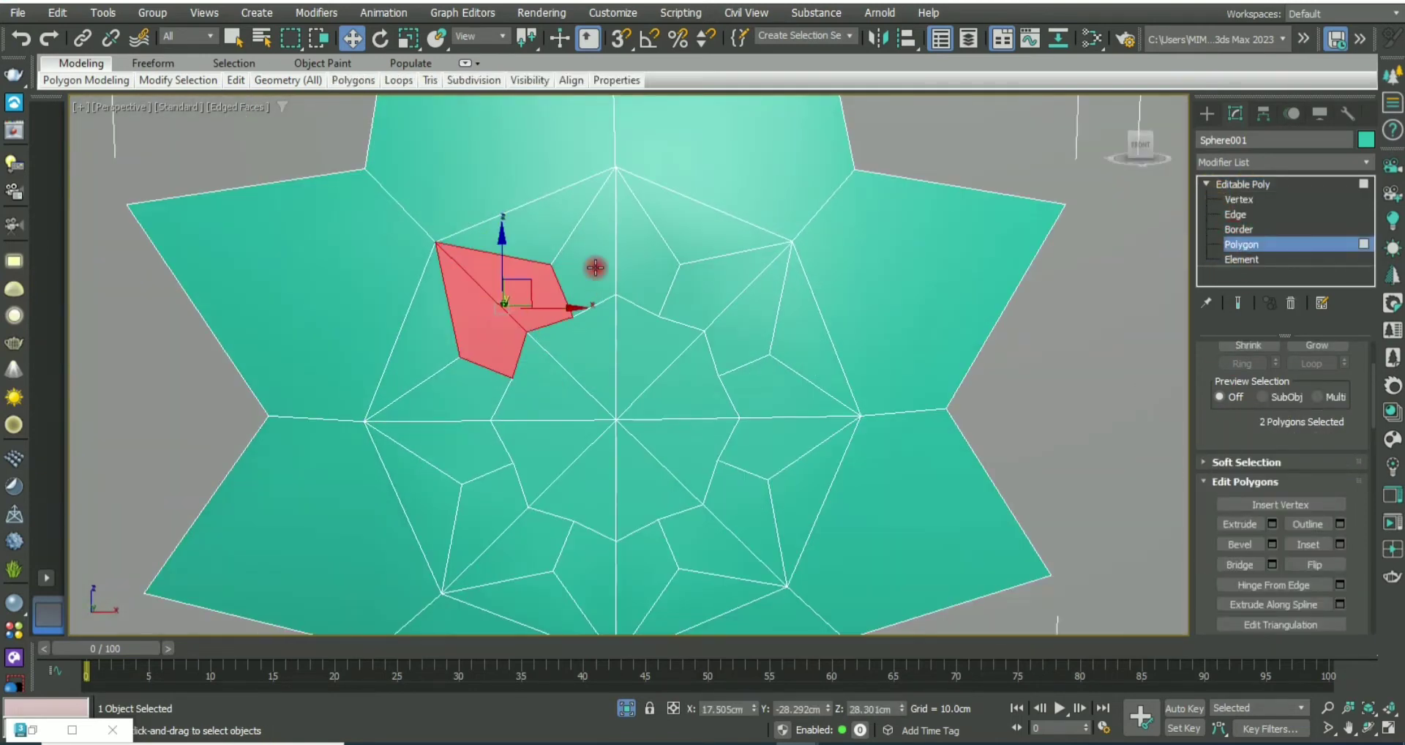
left_click(581, 326)
left_click(567, 388)
left_click(512, 315)
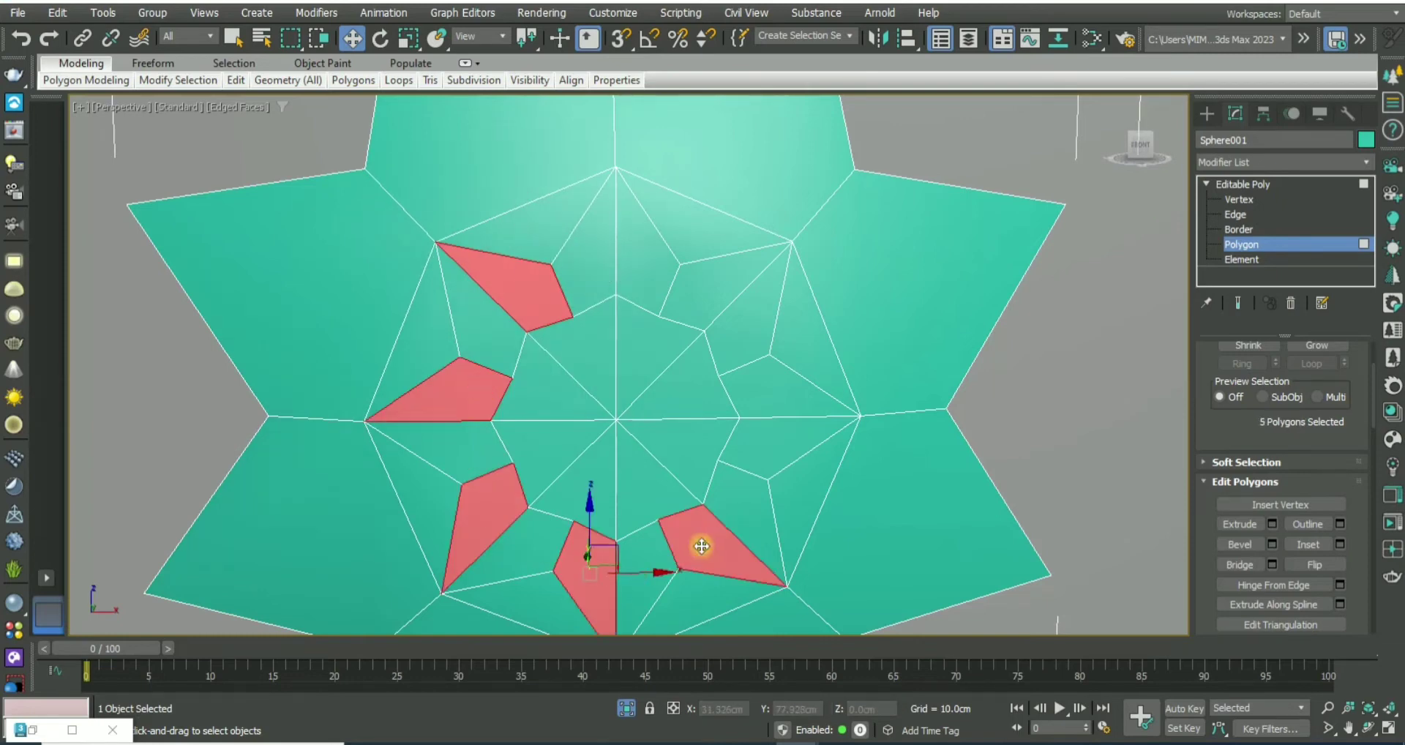
left_click(641, 240)
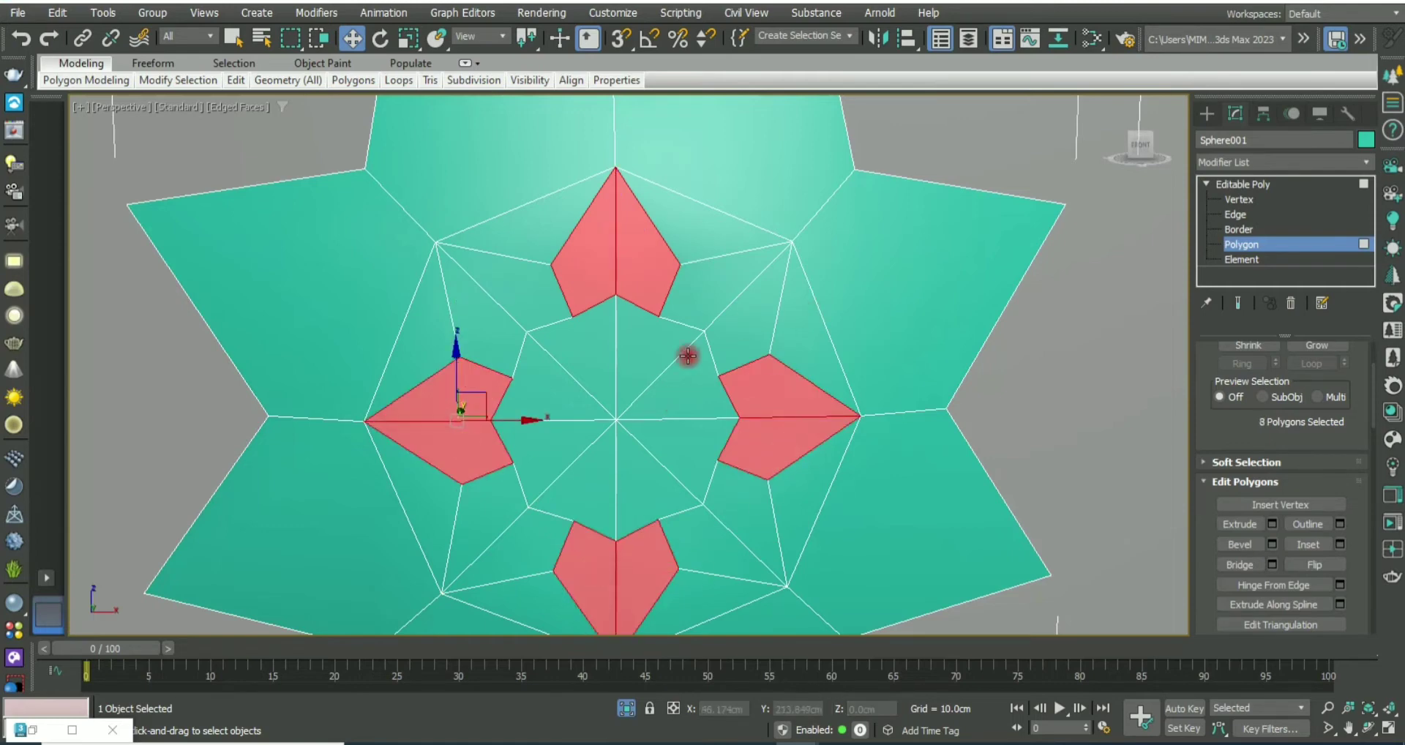
right_click(727, 278)
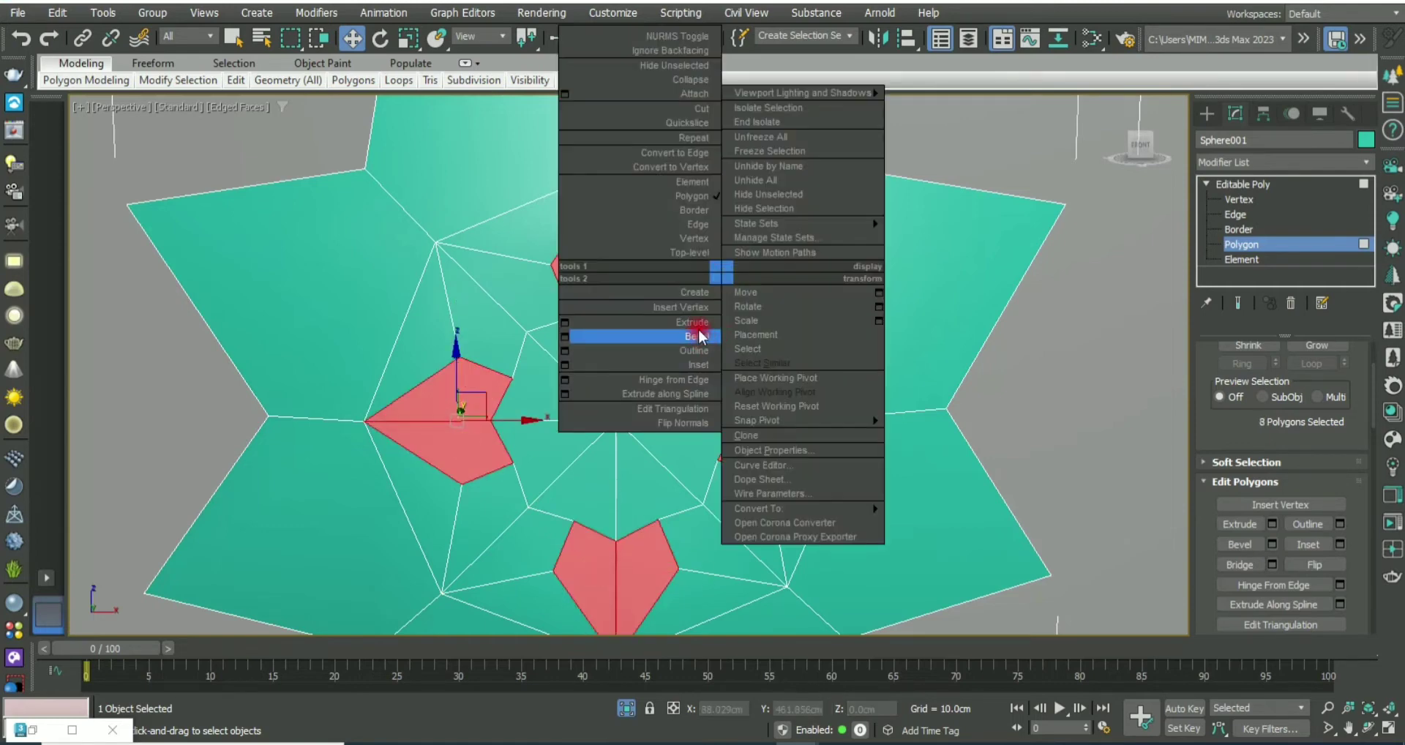
left_click(563, 335)
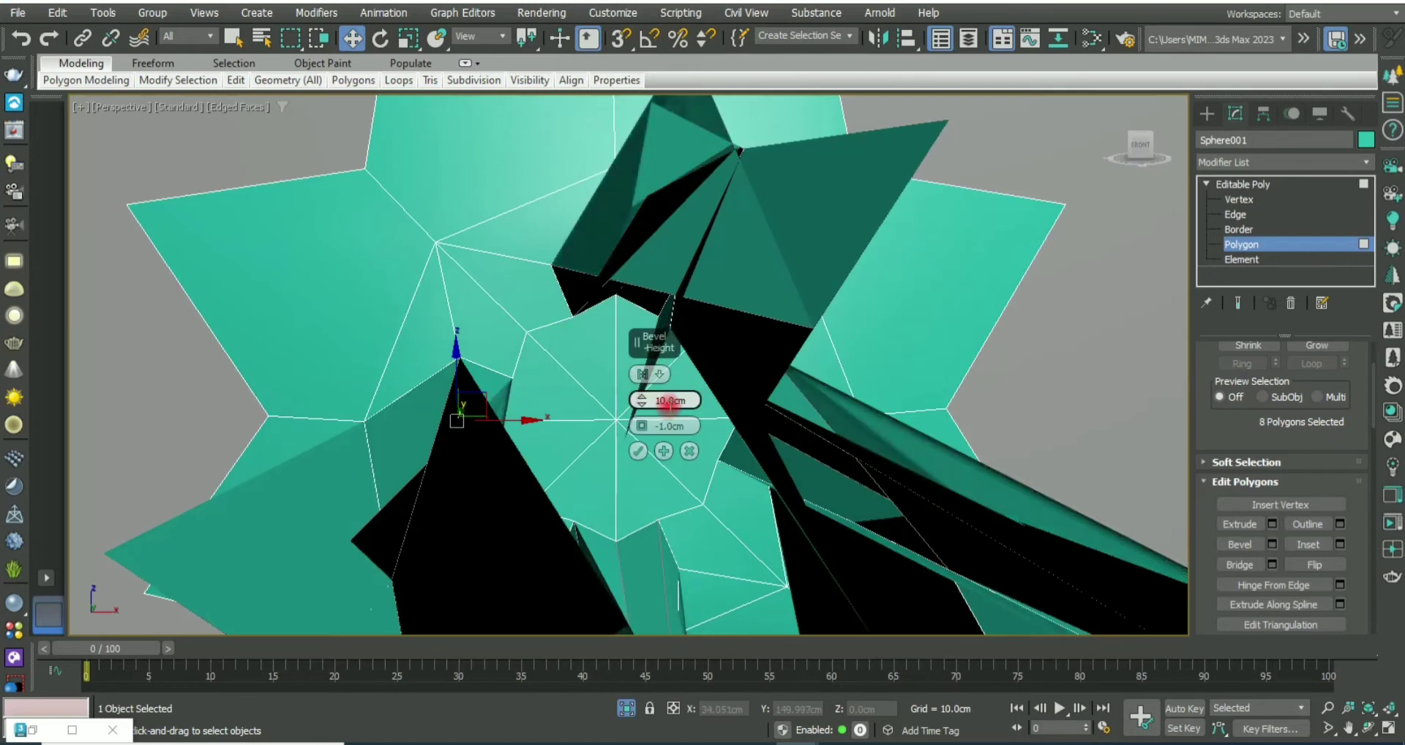
type("0")
key("Return")
mouse_move(642, 401)
left_mouse_down()
mouse_move(639, 430)
mouse_move(641, 404)
left_mouse_up()
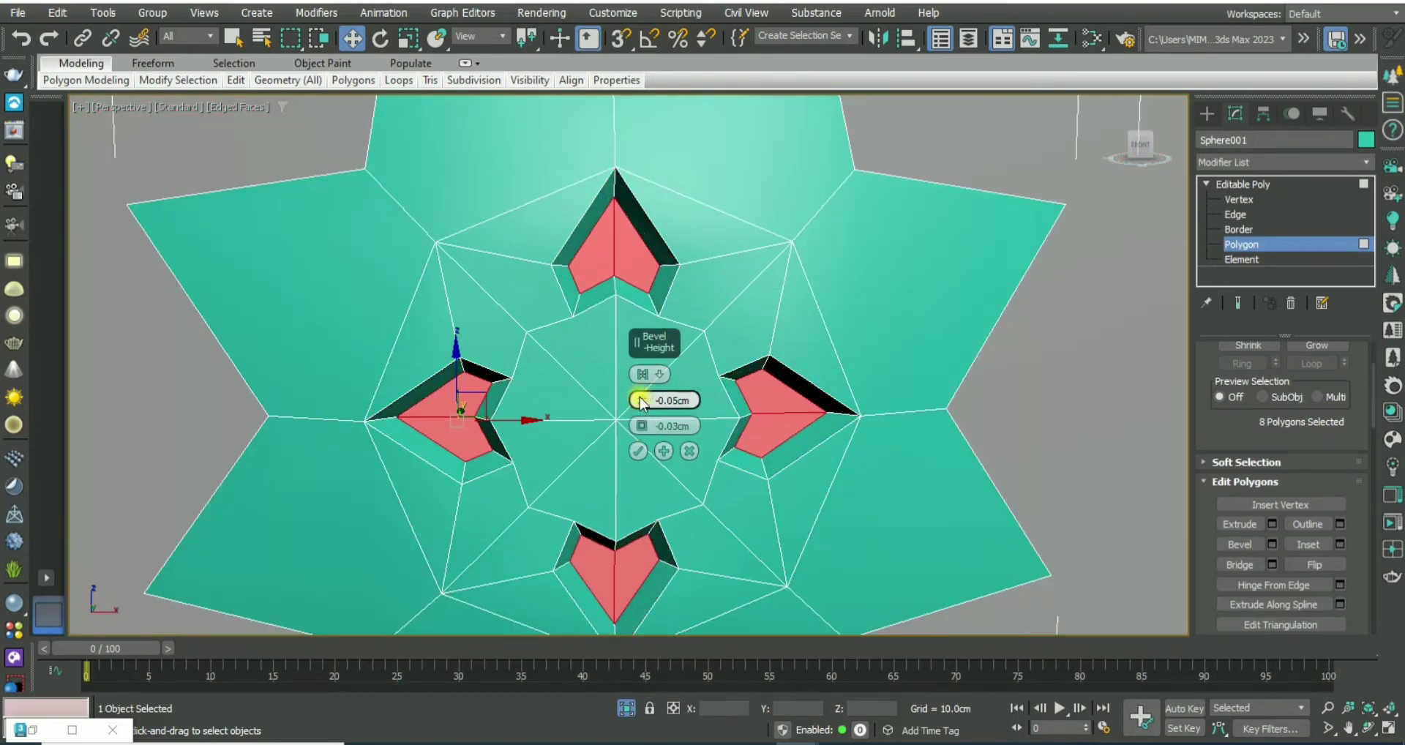
left_click(641, 454)
Step: Bevel the eight star points inward By Polygon, then select the star's open border edges
scroll(684, 468, "down", 4)
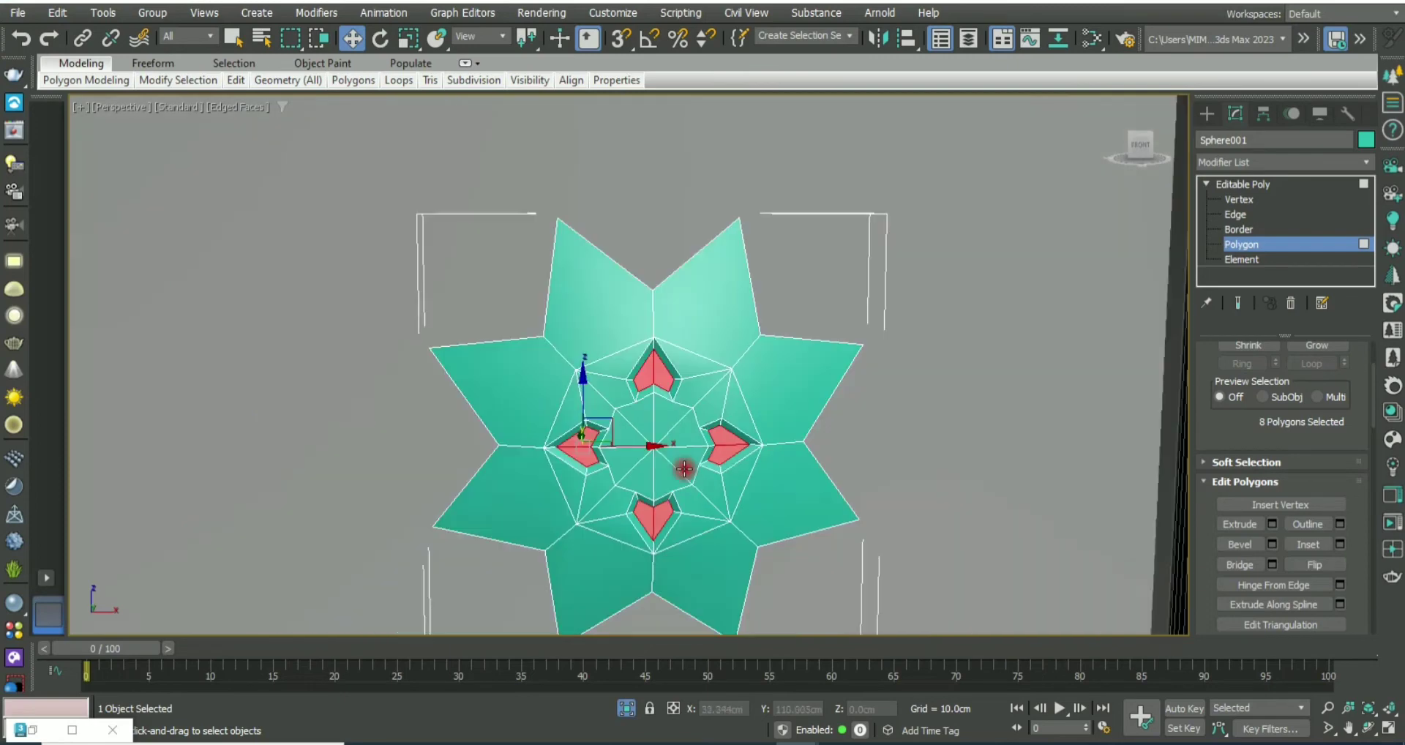
left_click(698, 316)
left_click(600, 292, "ctrl")
left_click(520, 376, "ctrl")
left_click(621, 583, "ctrl")
left_click(815, 430, "ctrl")
left_click(794, 387, "ctrl")
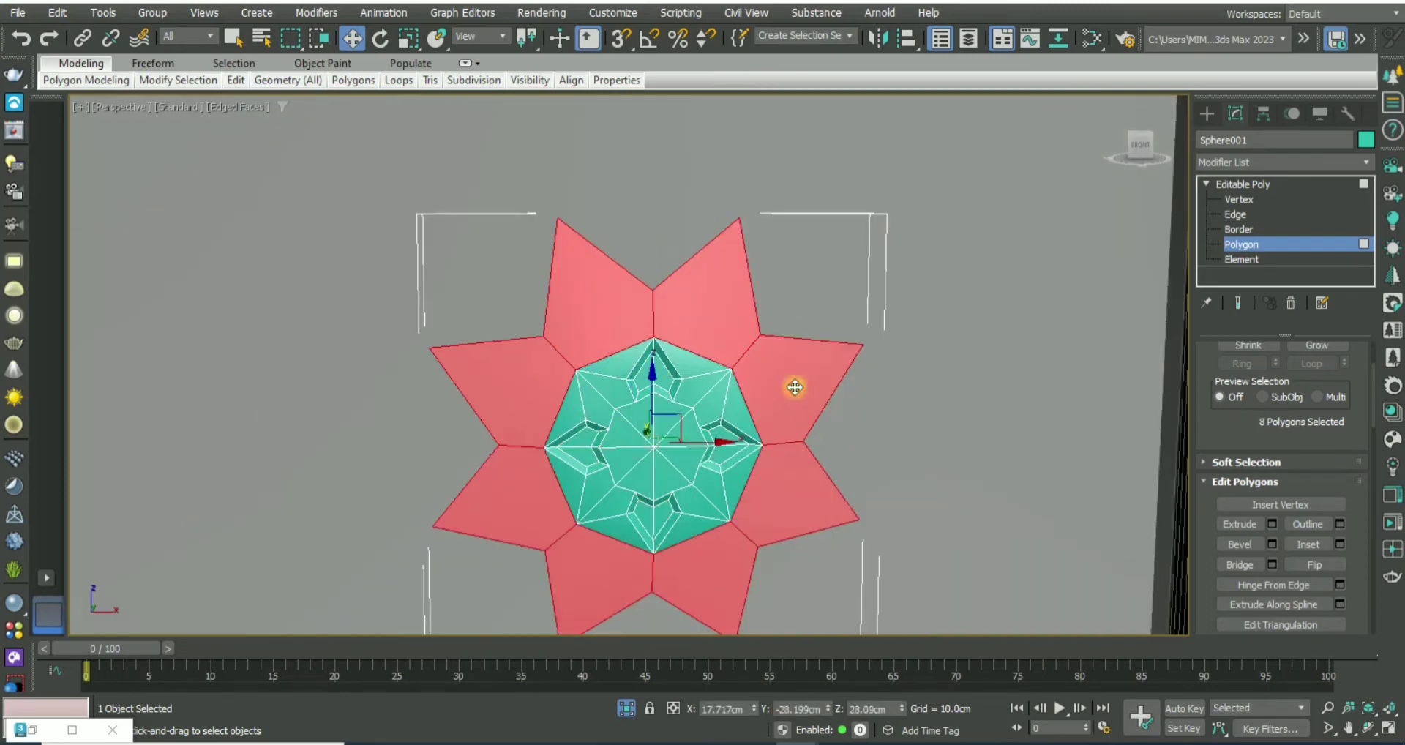
right_click(658, 381)
left_click(634, 446)
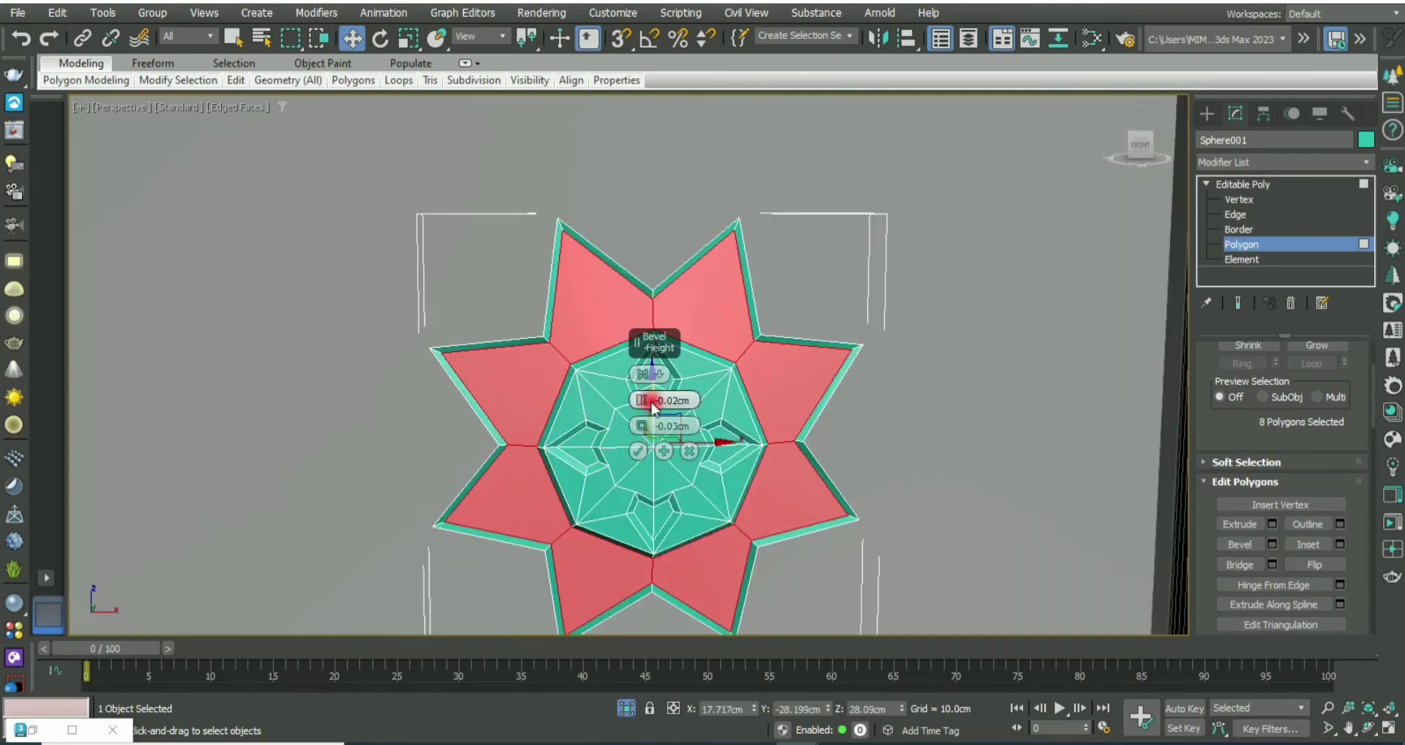
left_click(642, 374)
left_click(689, 422)
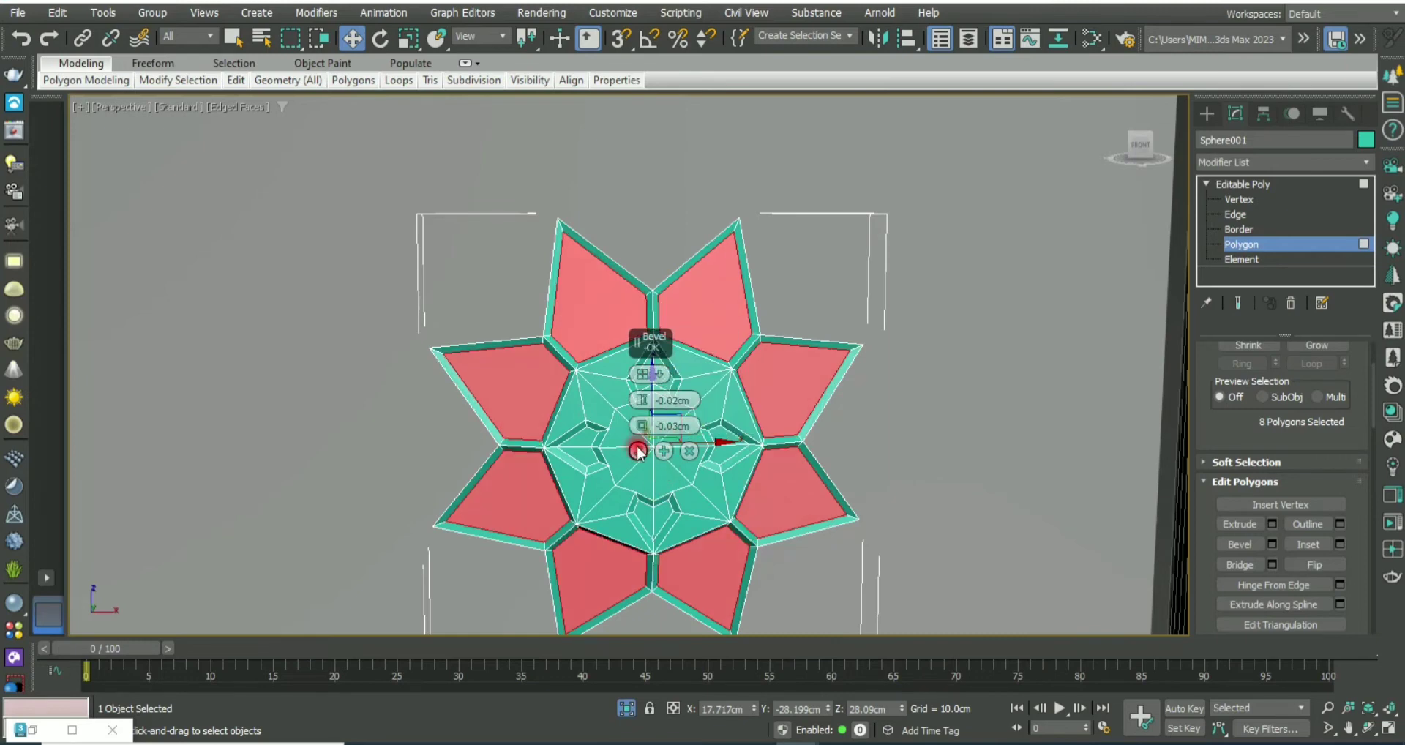
left_click(637, 452)
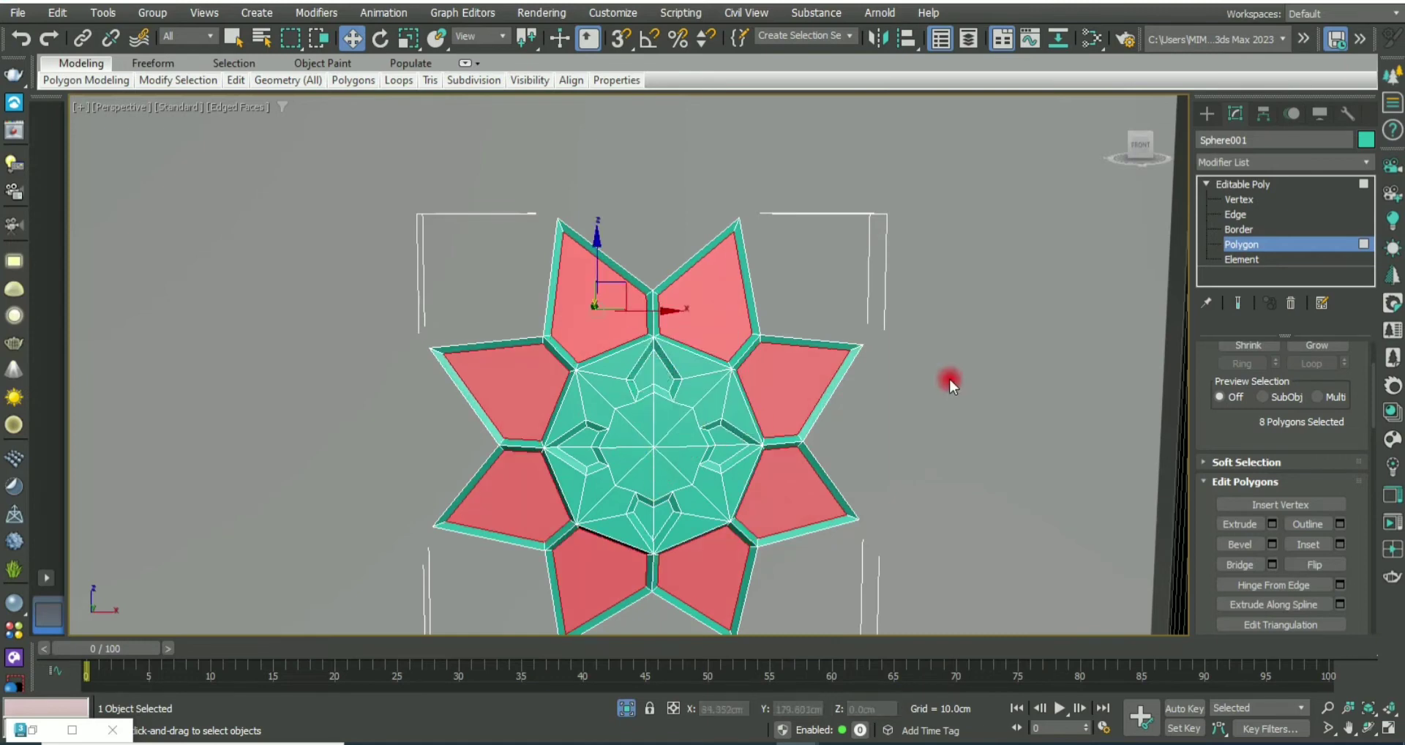
left_click(1238, 229)
left_click(596, 242)
Step: Return to object level and center Sphere001's pivot on the object via Affect Pivot Only
middle_click_drag(863, 443, 693, 415, "alt")
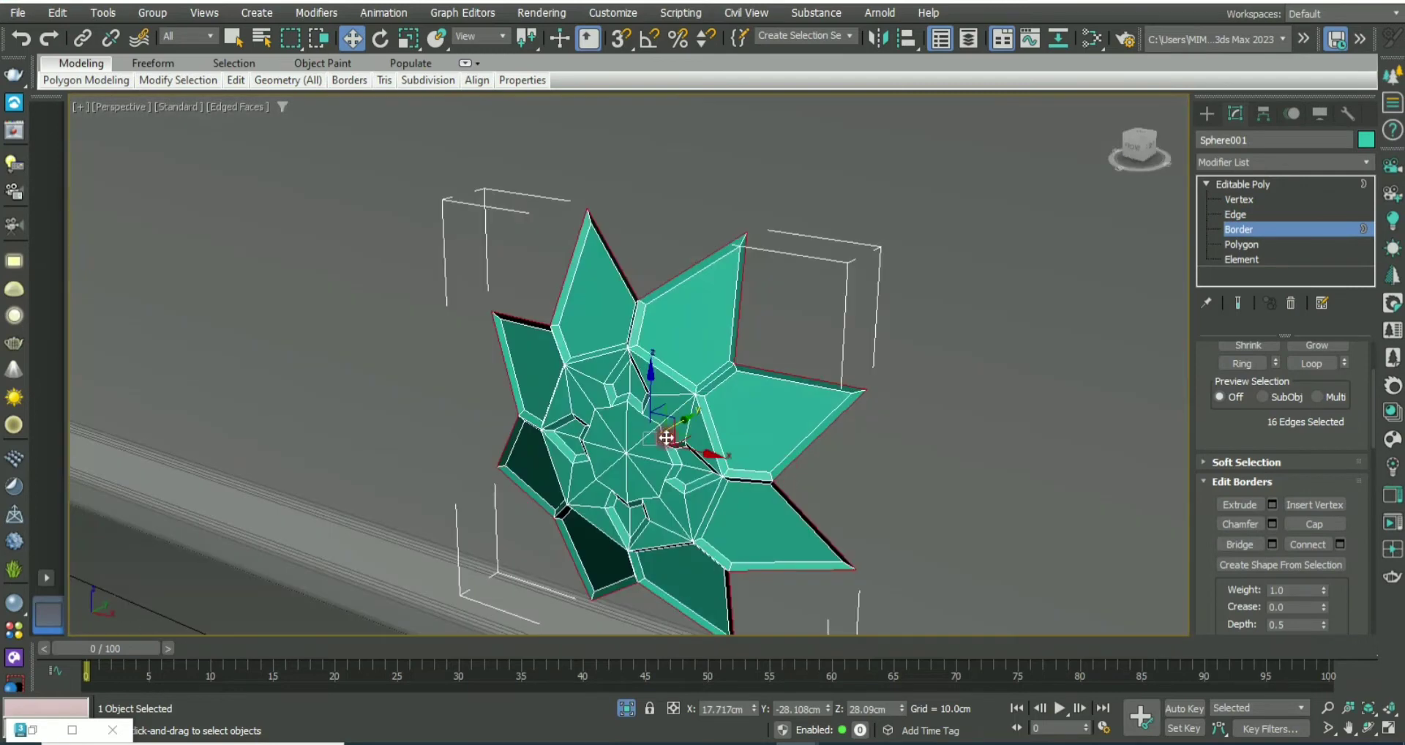
left_click_drag(693, 415, 698, 414, "shift")
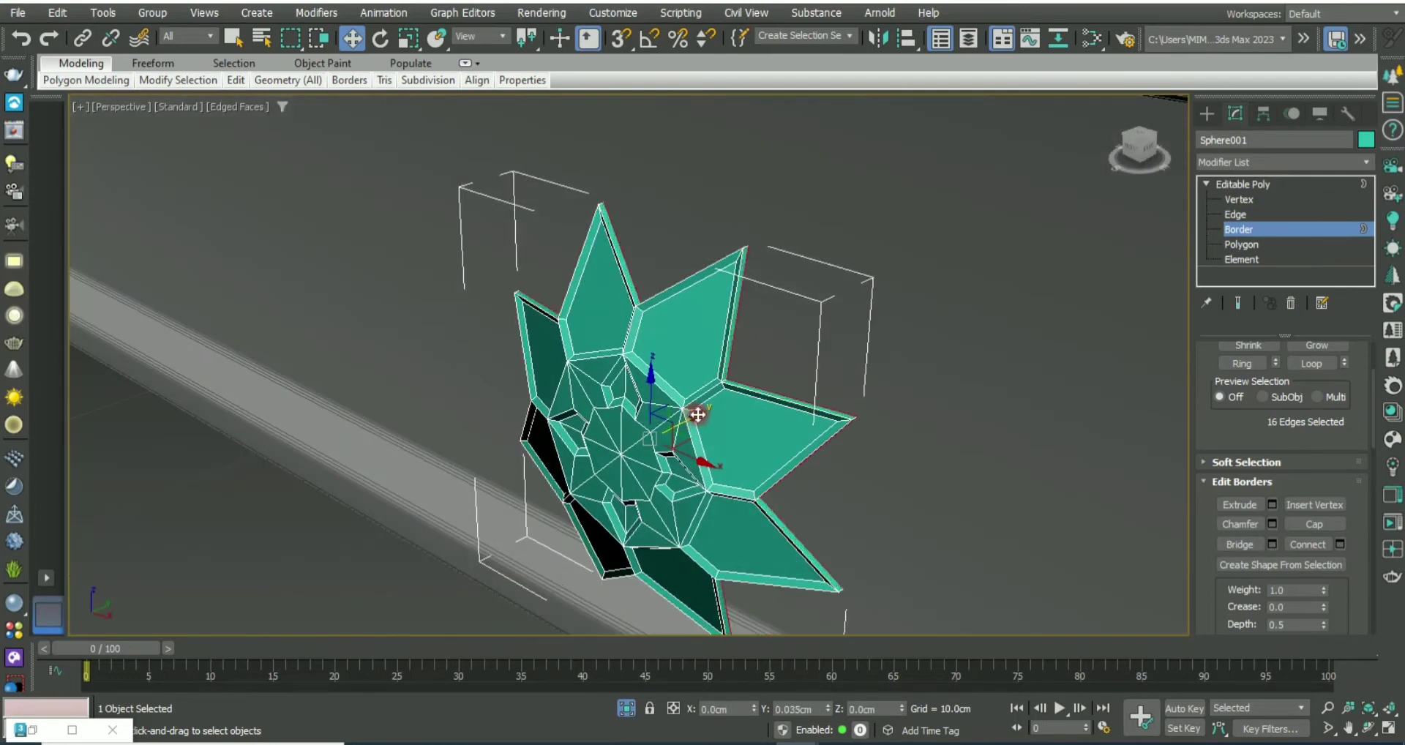
left_click(1248, 230)
mouse_move(877, 329)
middle_mouse_down("alt")
mouse_move(1029, 316)
mouse_move(1044, 397)
middle_mouse_up("alt")
key("r")
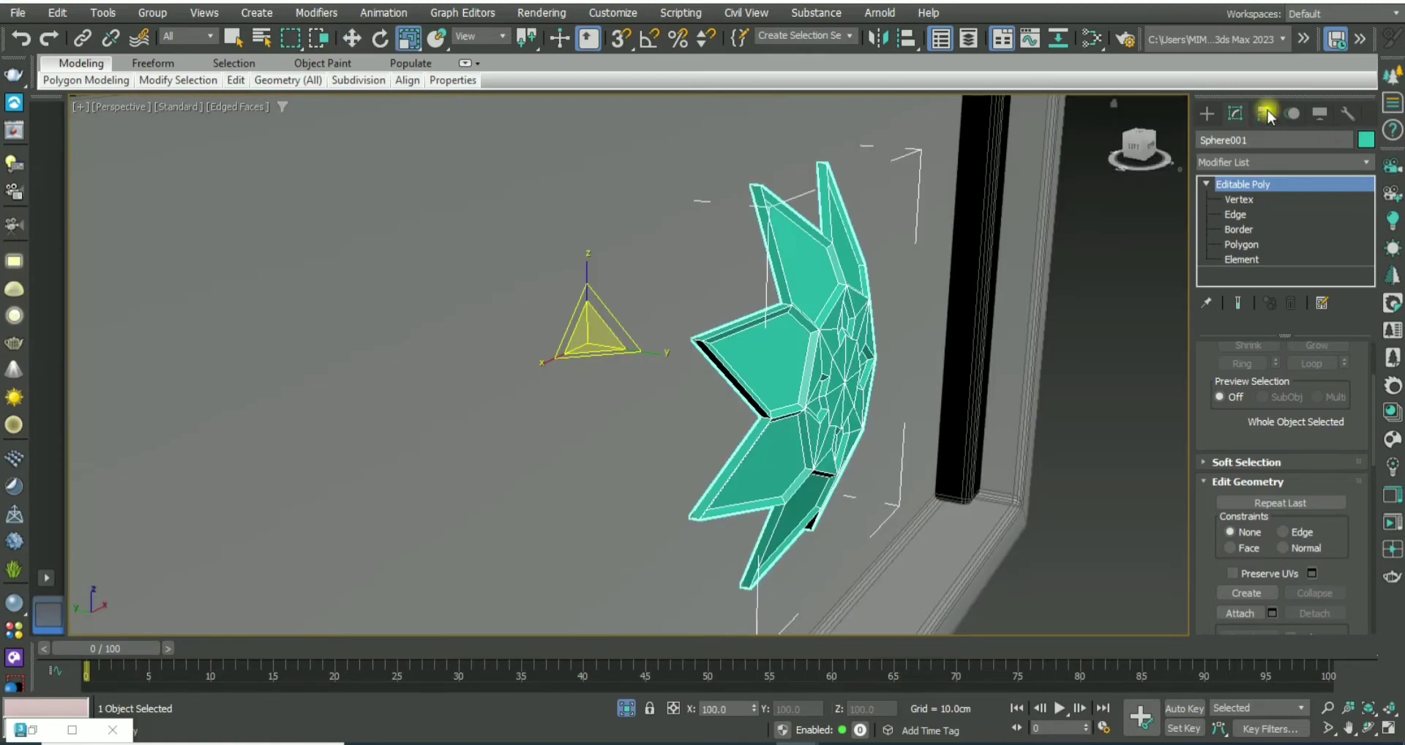
left_click(1264, 114)
left_click(1282, 235)
left_click(1281, 328)
left_click(1282, 236)
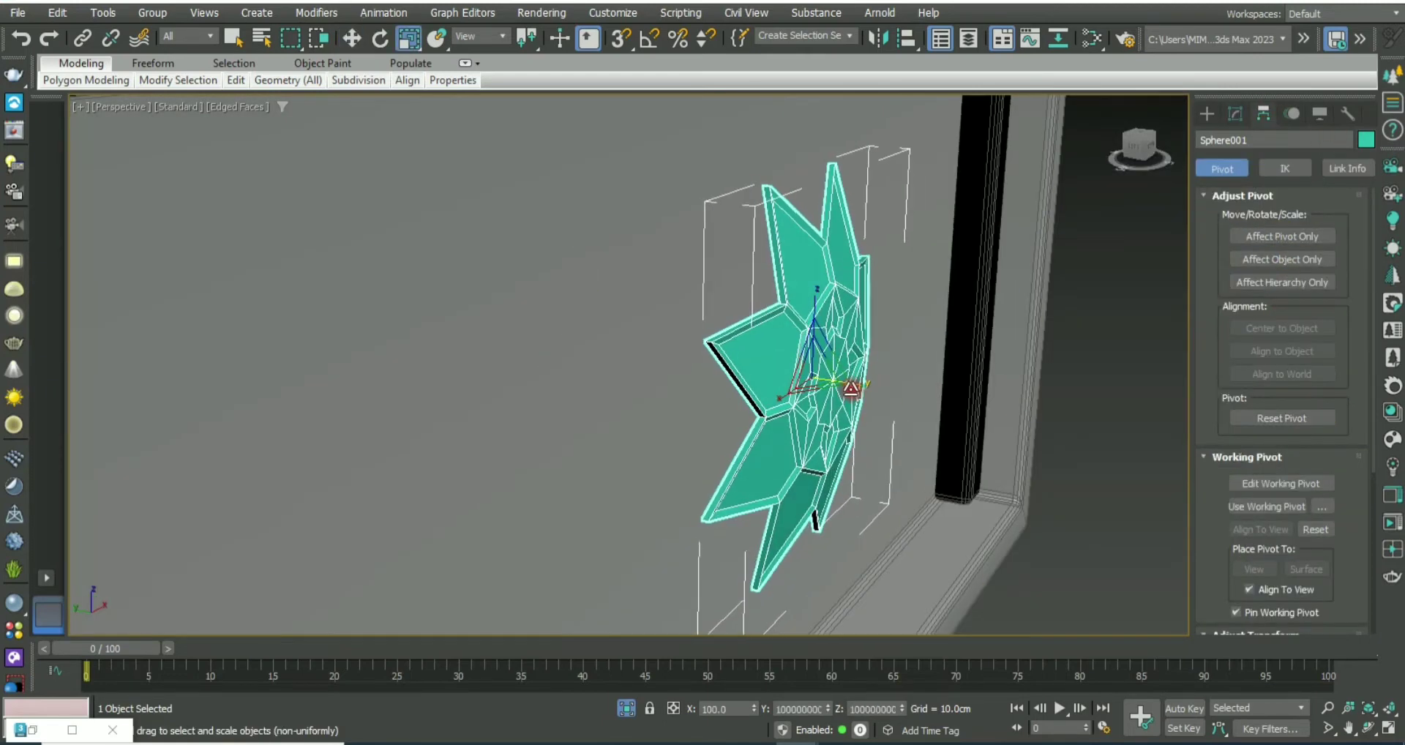
Step: Inspect the star in front and perspective views, then bring up the Modifier List
middle_click_drag(851, 388, 799, 364, "alt")
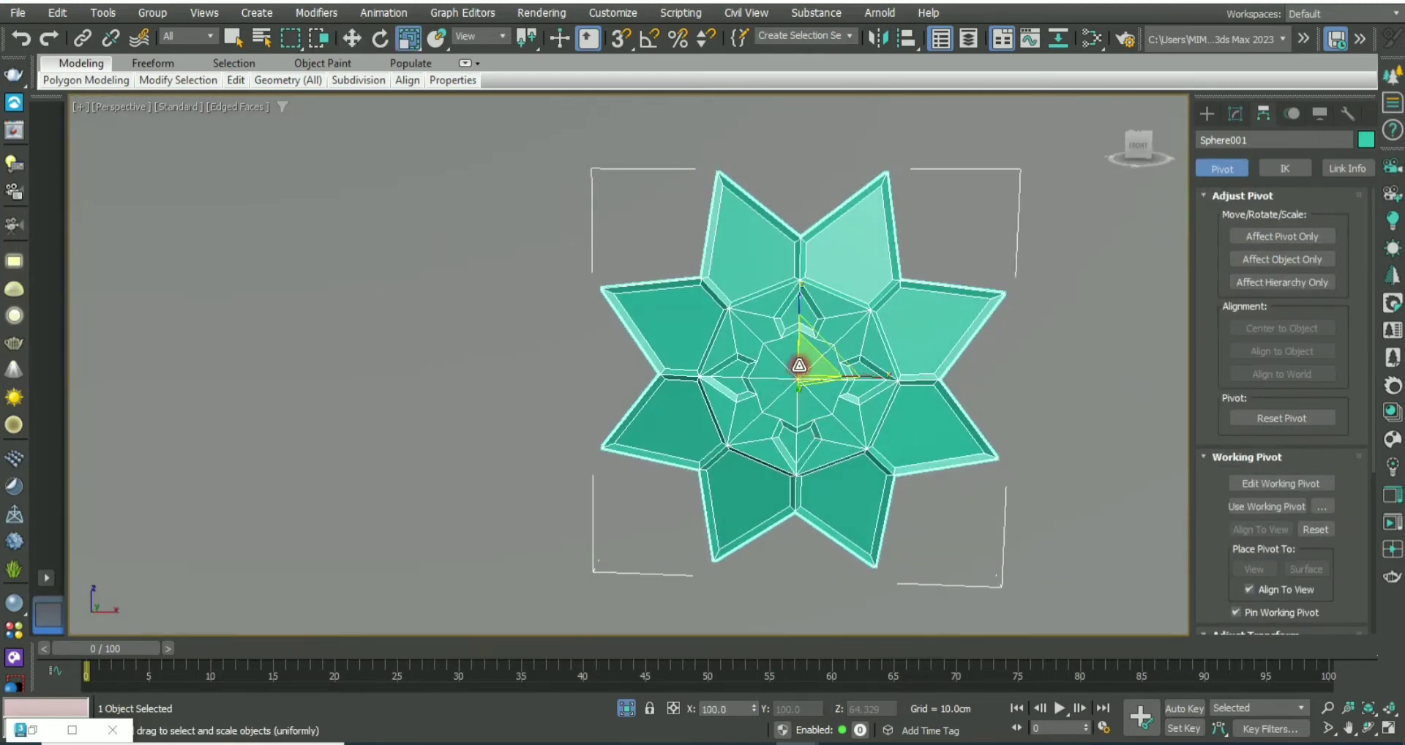
key("f")
scroll(976, 241, "up", 3)
scroll(744, 332, "down", 4)
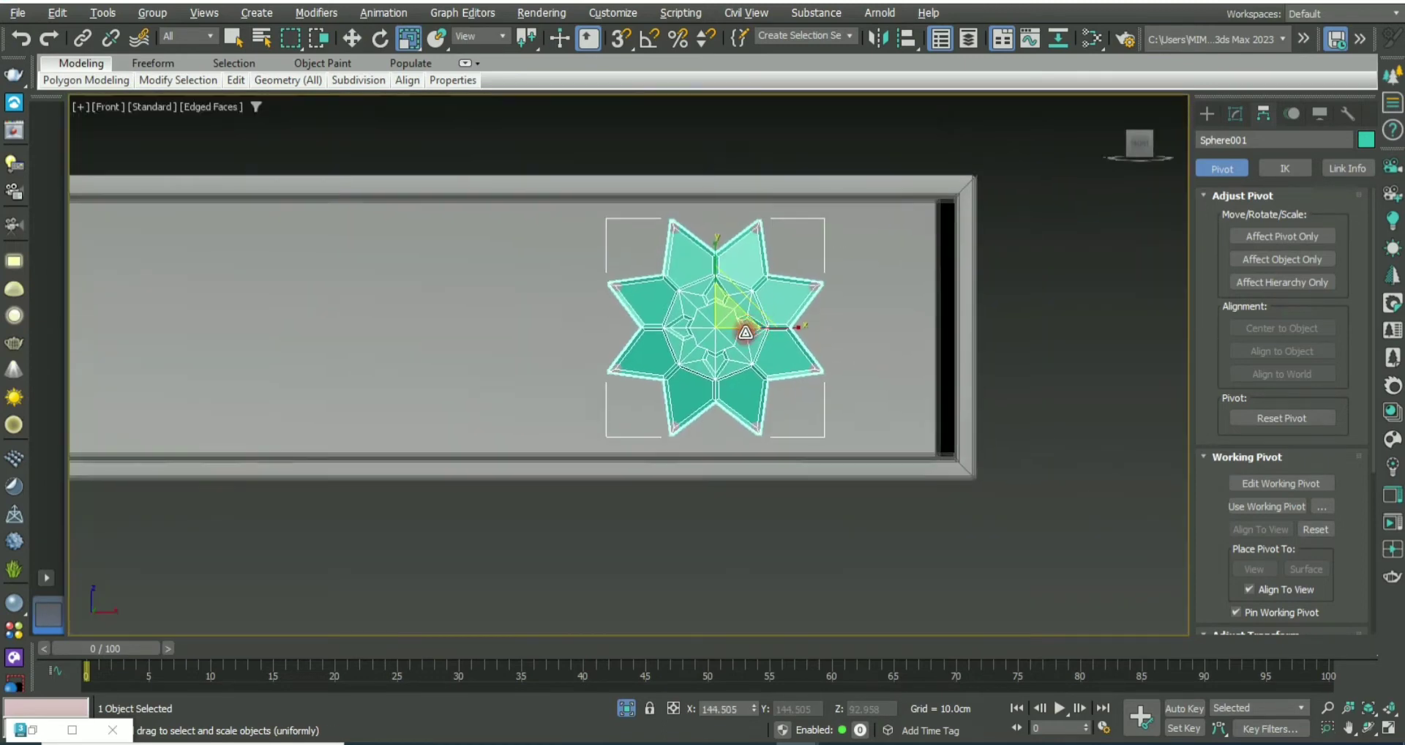
scroll(745, 332, "up", 5)
scroll(732, 330, "down", 3)
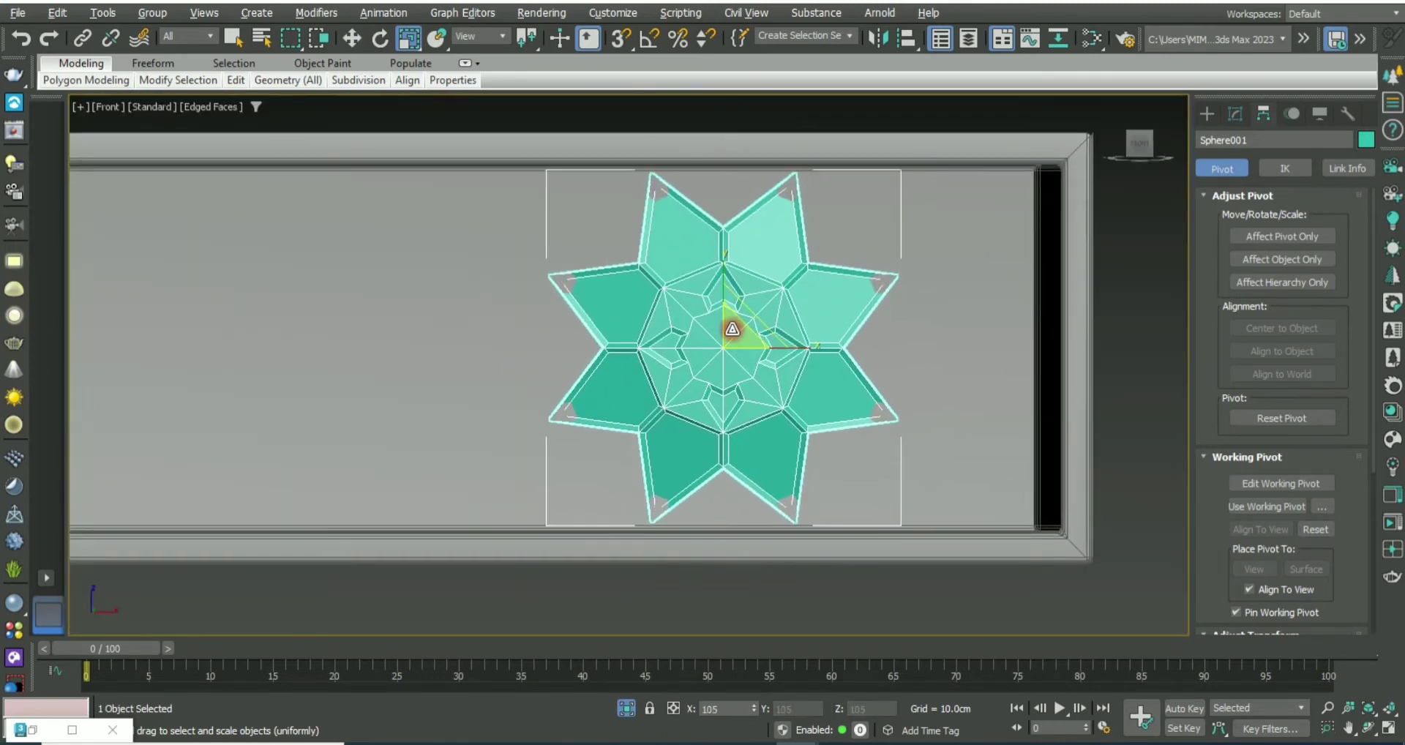
key("alt+w")
key("alt+w")
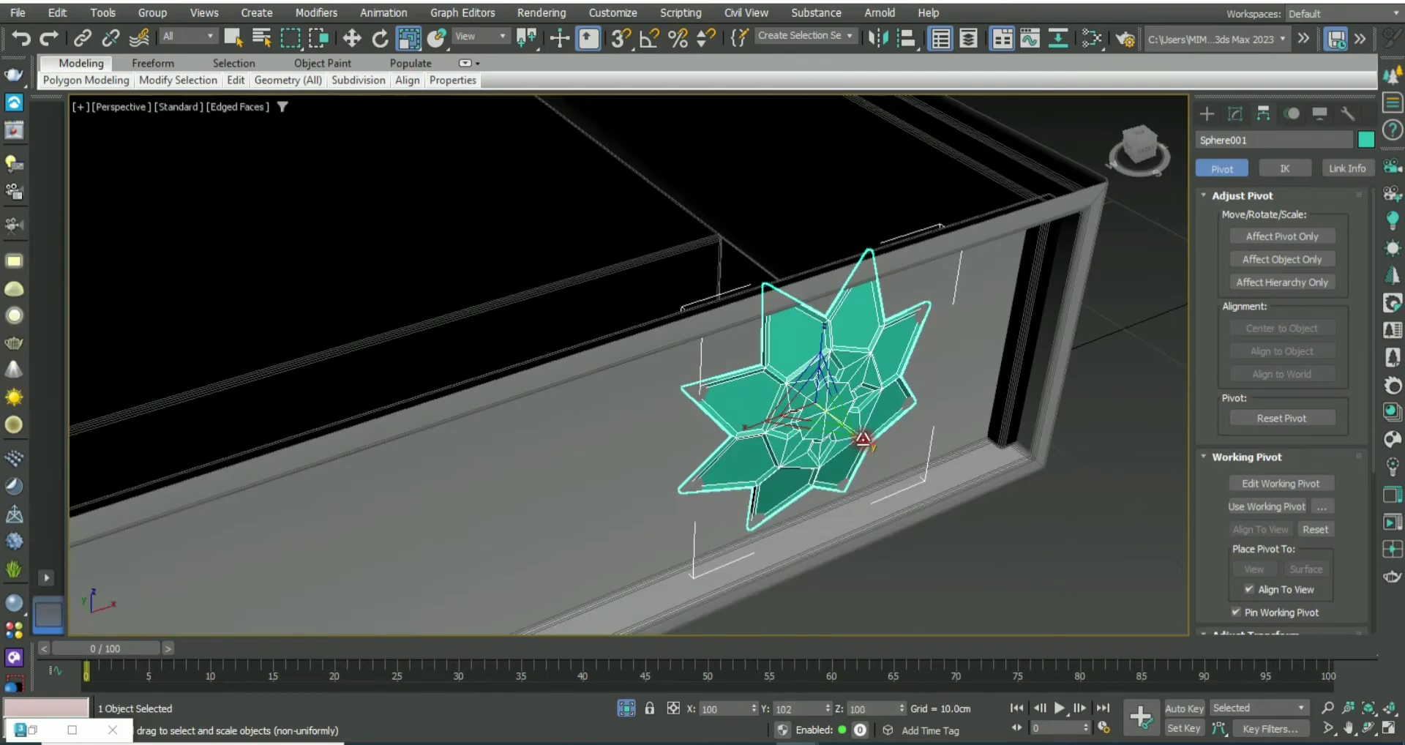
scroll(786, 370, "up", 3)
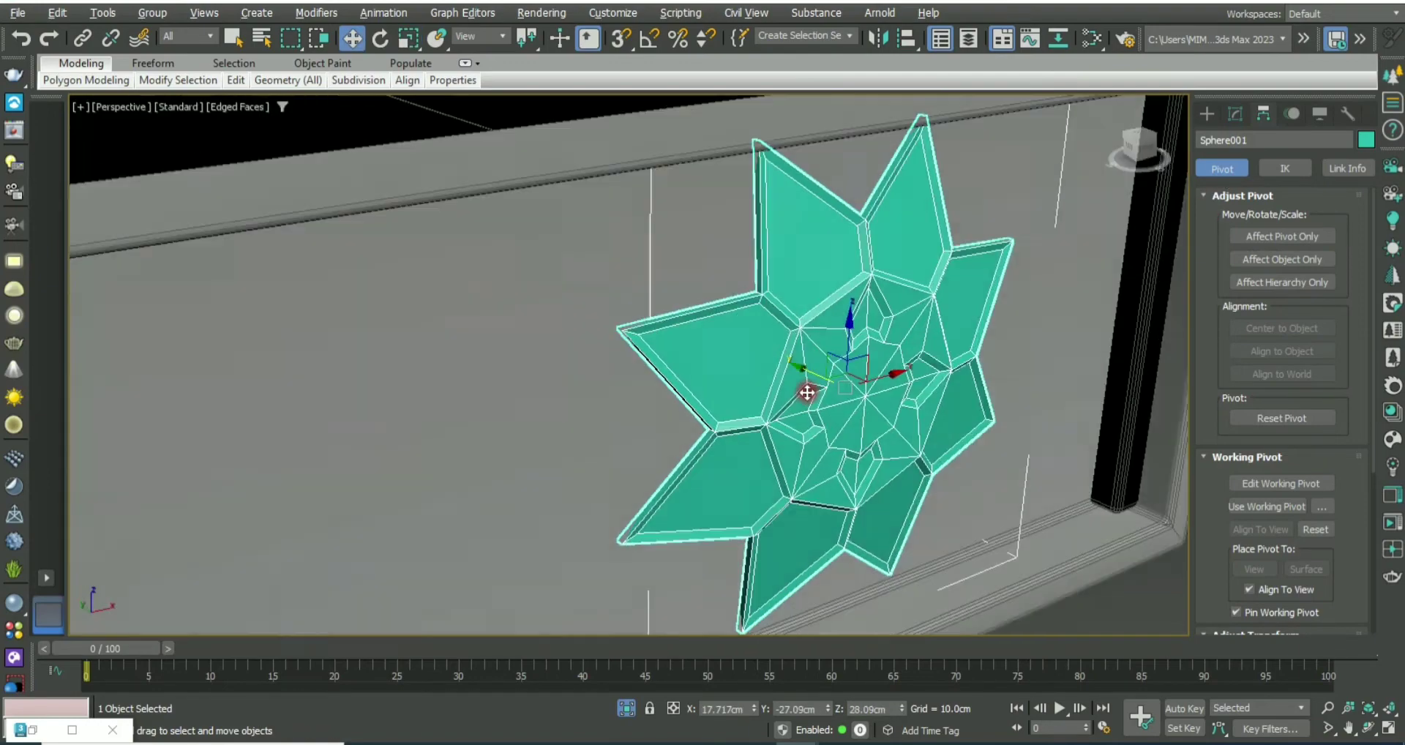
left_click(1234, 114)
left_click(1277, 161)
Step: Add a Chamfer modifier to Sphere001 with a 0.01cm amount and 2 segments
type("c")
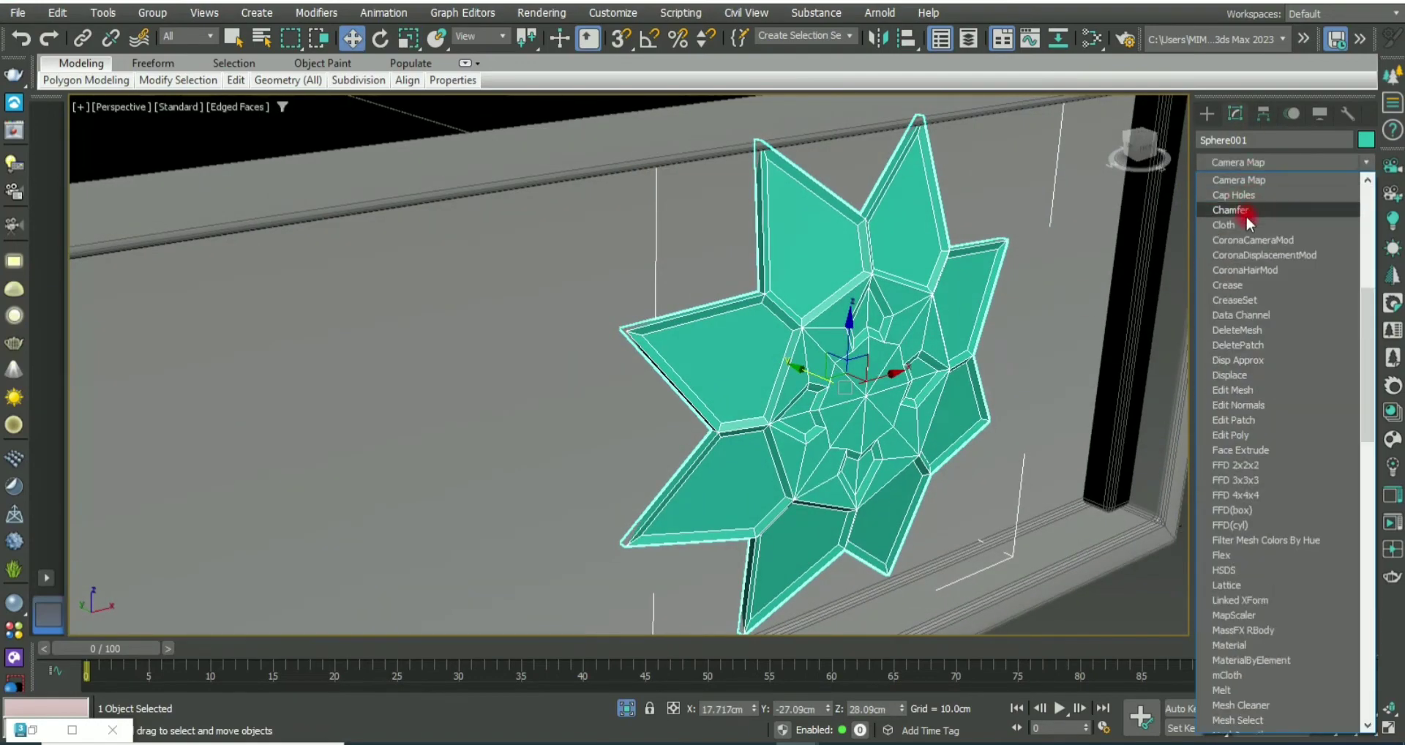
scroll(1245, 215, "down", 1)
left_click(1244, 178)
right_click(1350, 517)
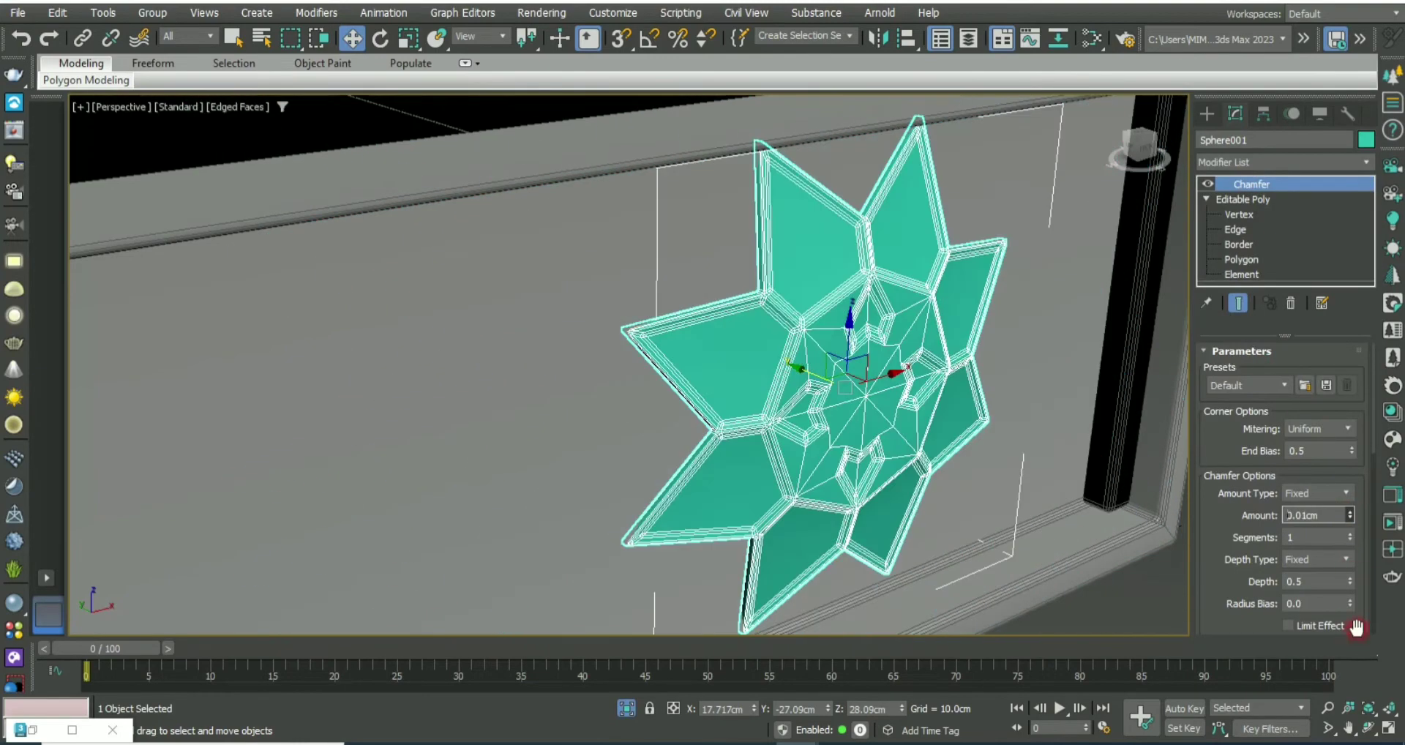
key("F4")
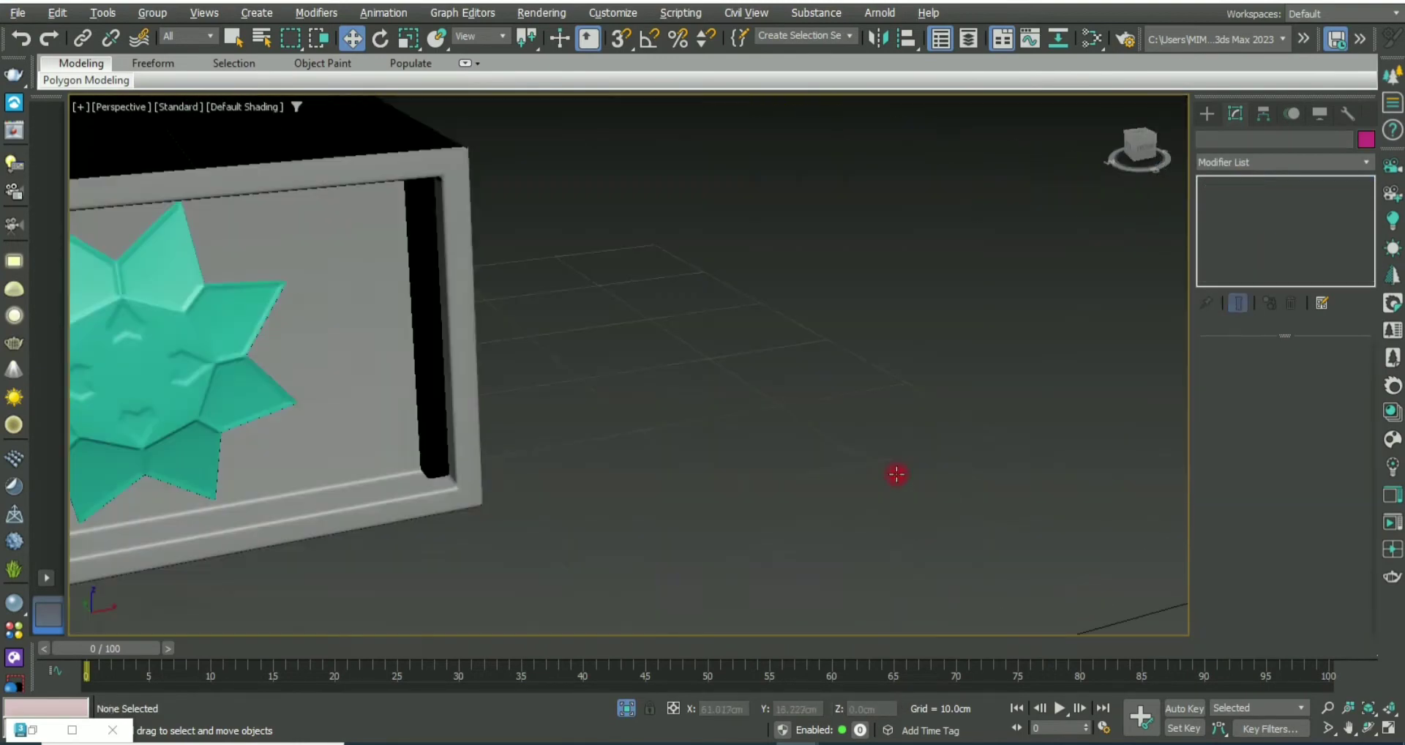
middle_click_drag(1035, 502, 806, 429, "alt")
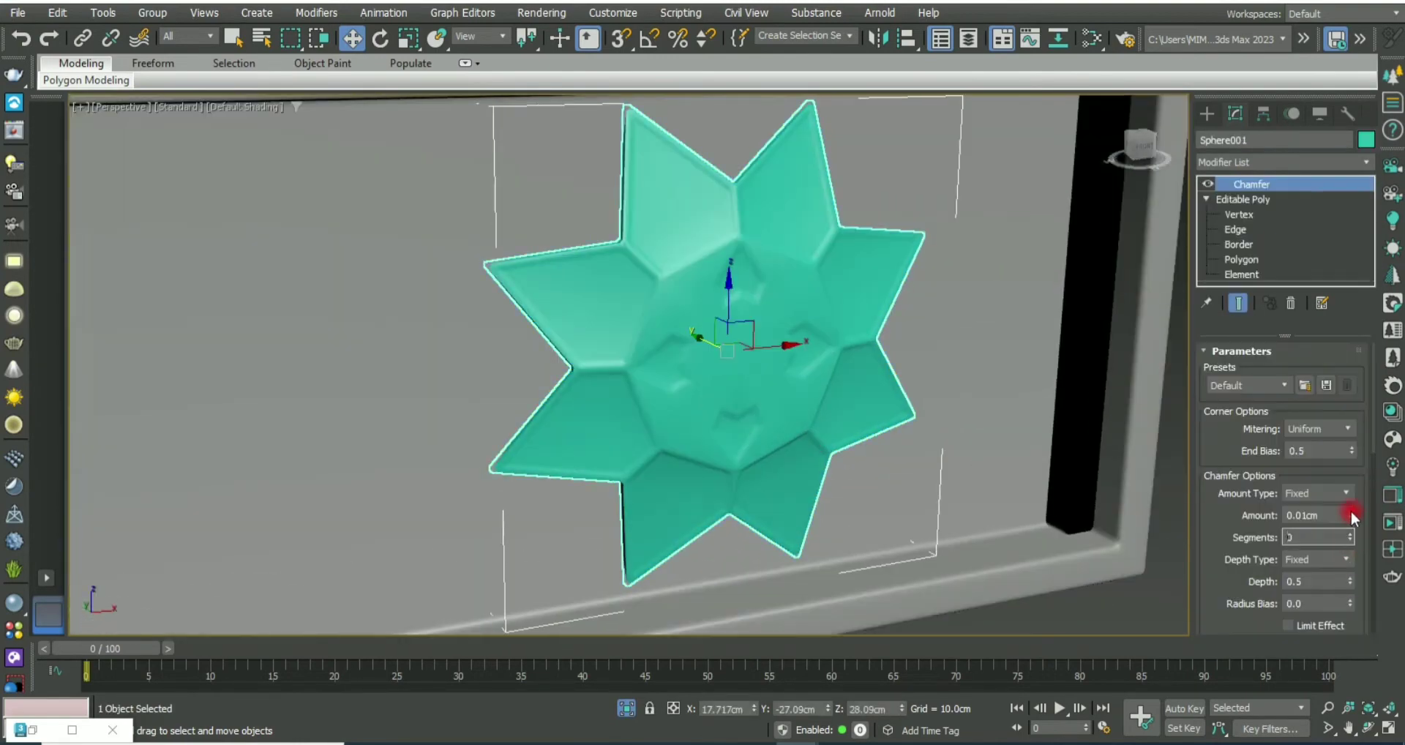
left_click(1349, 532)
left_click_drag(1346, 497, 1345, 514)
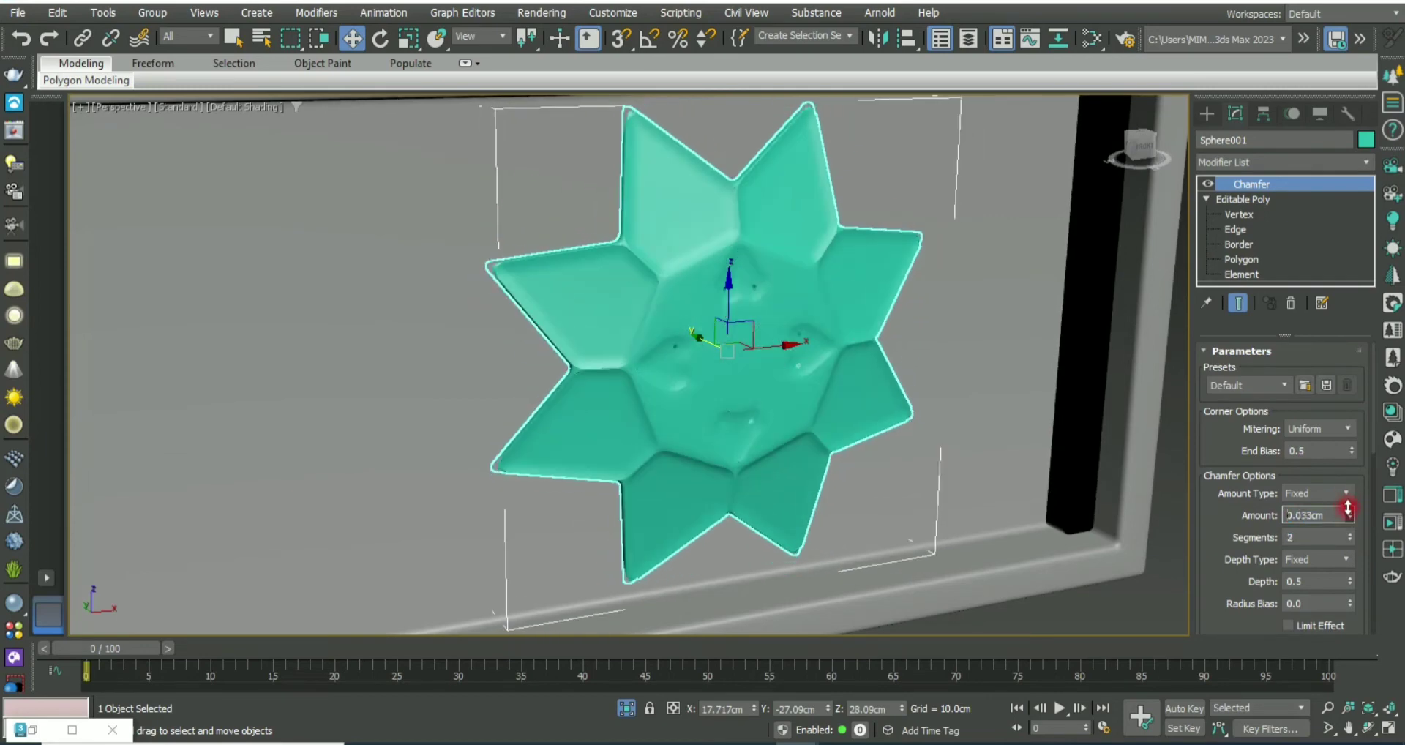
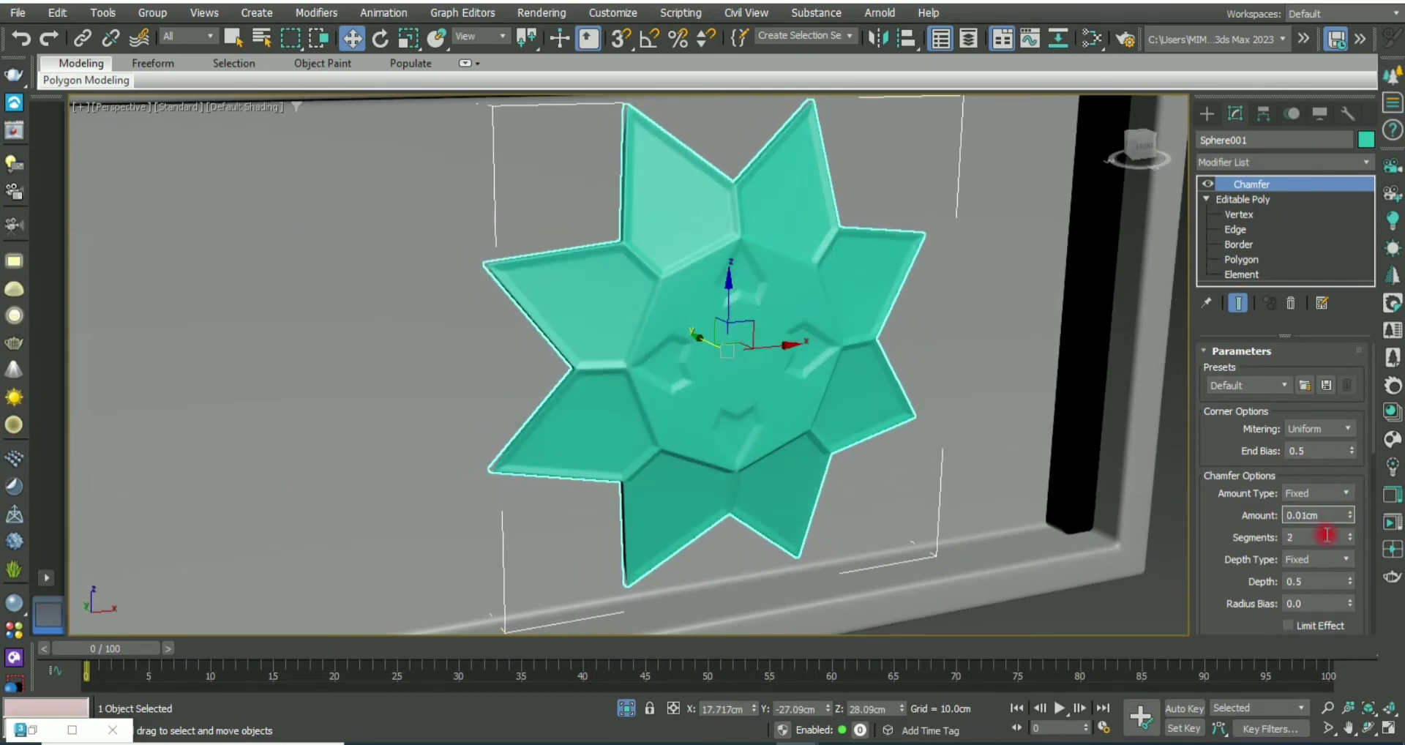
Step: Clone the chamfered star into 20 instances along the front apron
left_click(1246, 184)
key("F4")
middle_click_drag(805, 351, 927, 362, "alt")
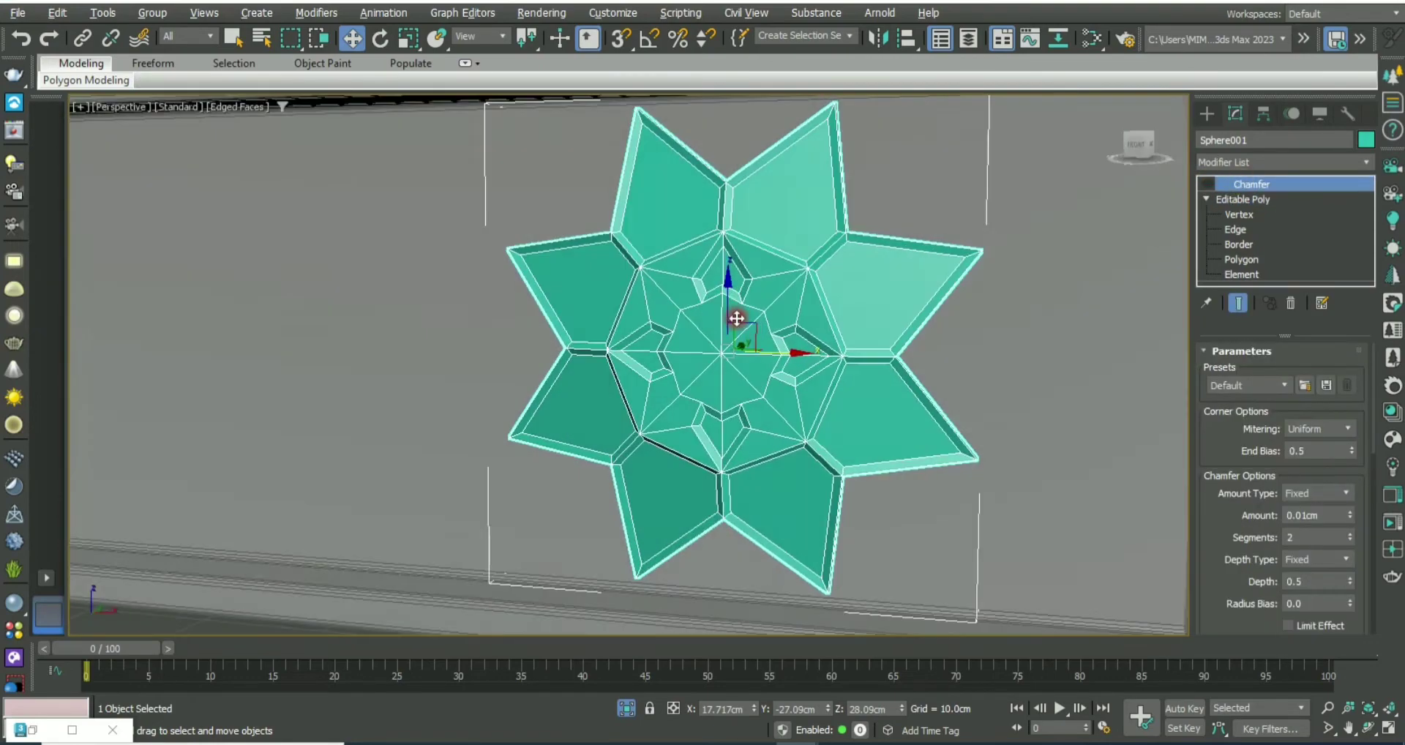
scroll(926, 362, "down", 5)
left_click_drag(938, 420, 849, 414, "shift")
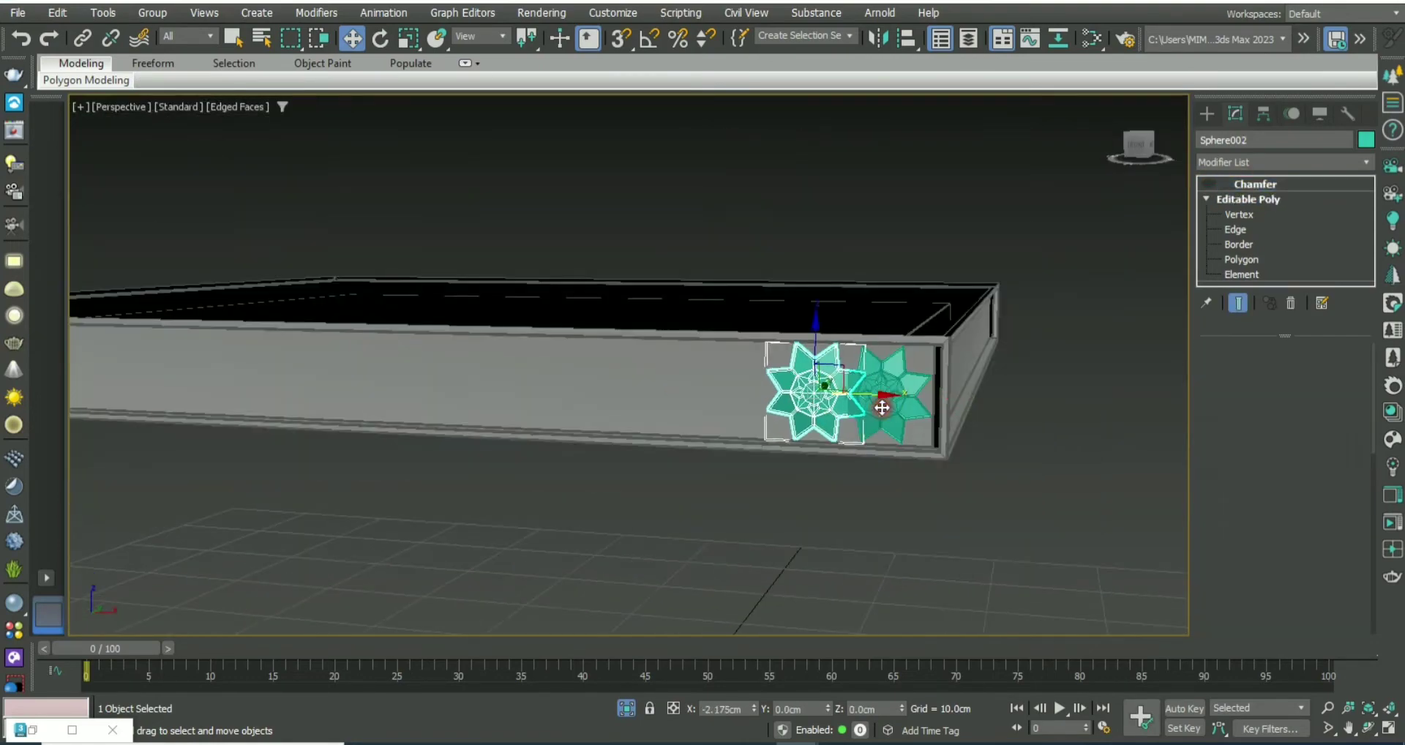
left_click(746, 377)
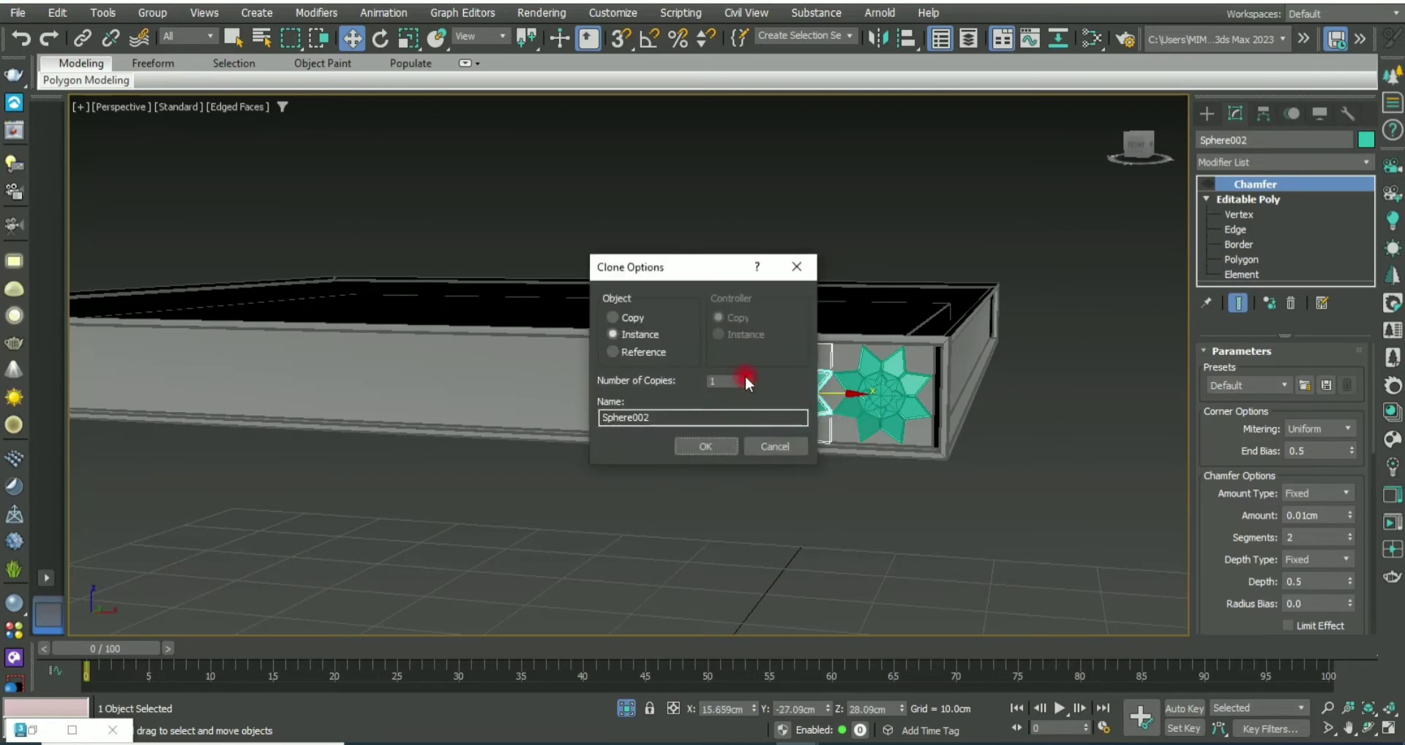
left_click(706, 446)
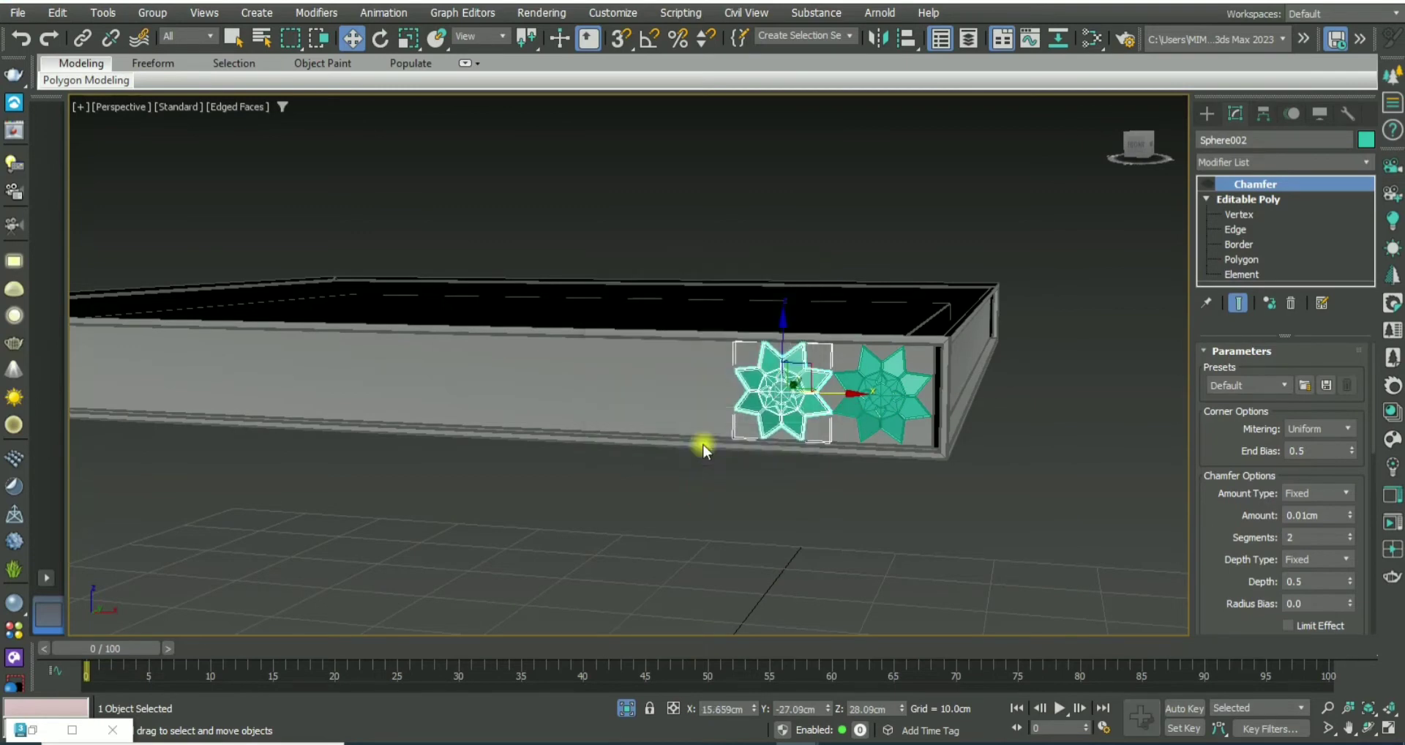
scroll(508, 476, "down", 4)
scroll(402, 448, "up", 2)
scroll(402, 447, "up", 2)
Step: Delete the extra star copies that run past the table frame
mouse_move(103, 291)
left_mouse_down()
mouse_move(273, 429)
mouse_move(498, 455)
left_mouse_up()
key("Delete")
scroll(574, 384, "up", 1)
left_click(575, 396)
left_click(769, 422)
middle_click_drag(768, 422, 627, 407, "alt")
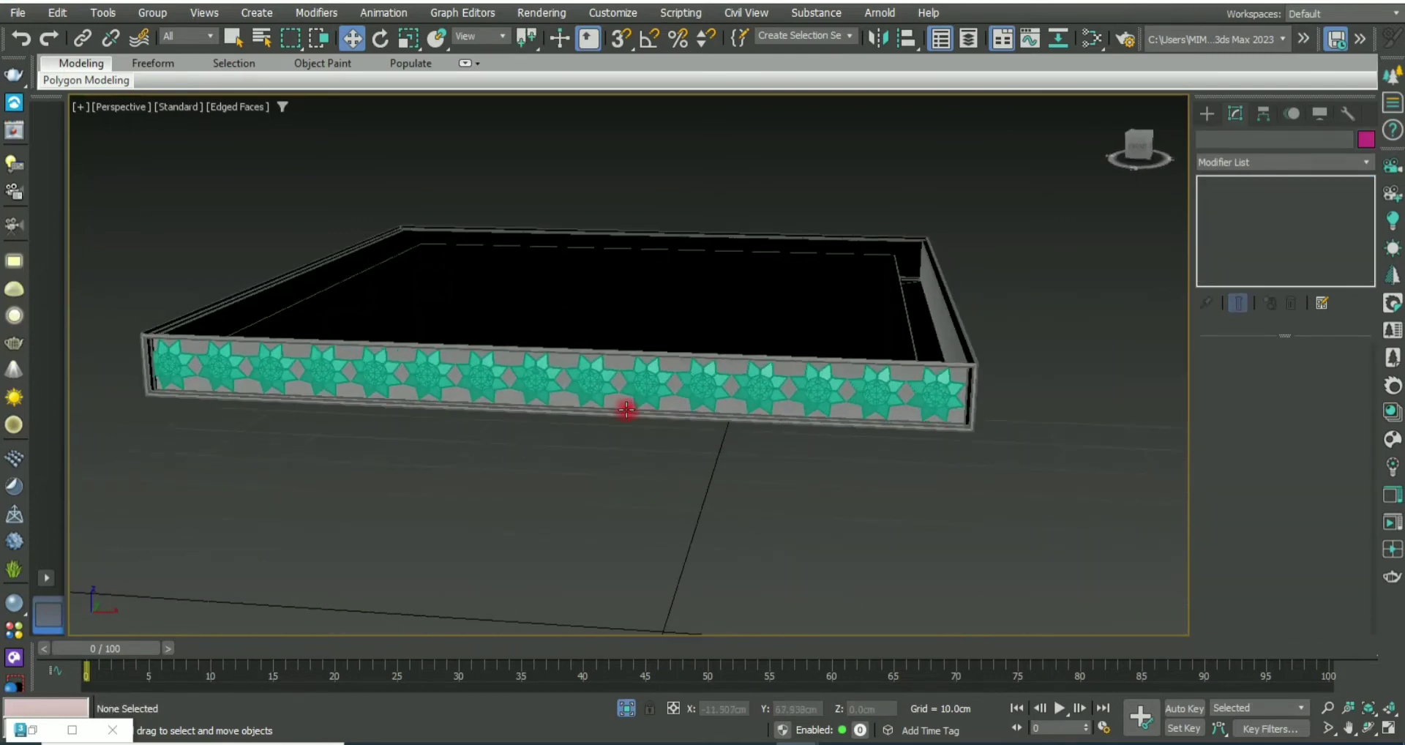
scroll(354, 297, "up", 3)
Step: Select all fifteen remaining star copies in the row
left_click(354, 297)
left_click(480, 292, "ctrl")
left_click(628, 316, "ctrl")
scroll(512, 315, "down", 1)
left_click(485, 314, "ctrl")
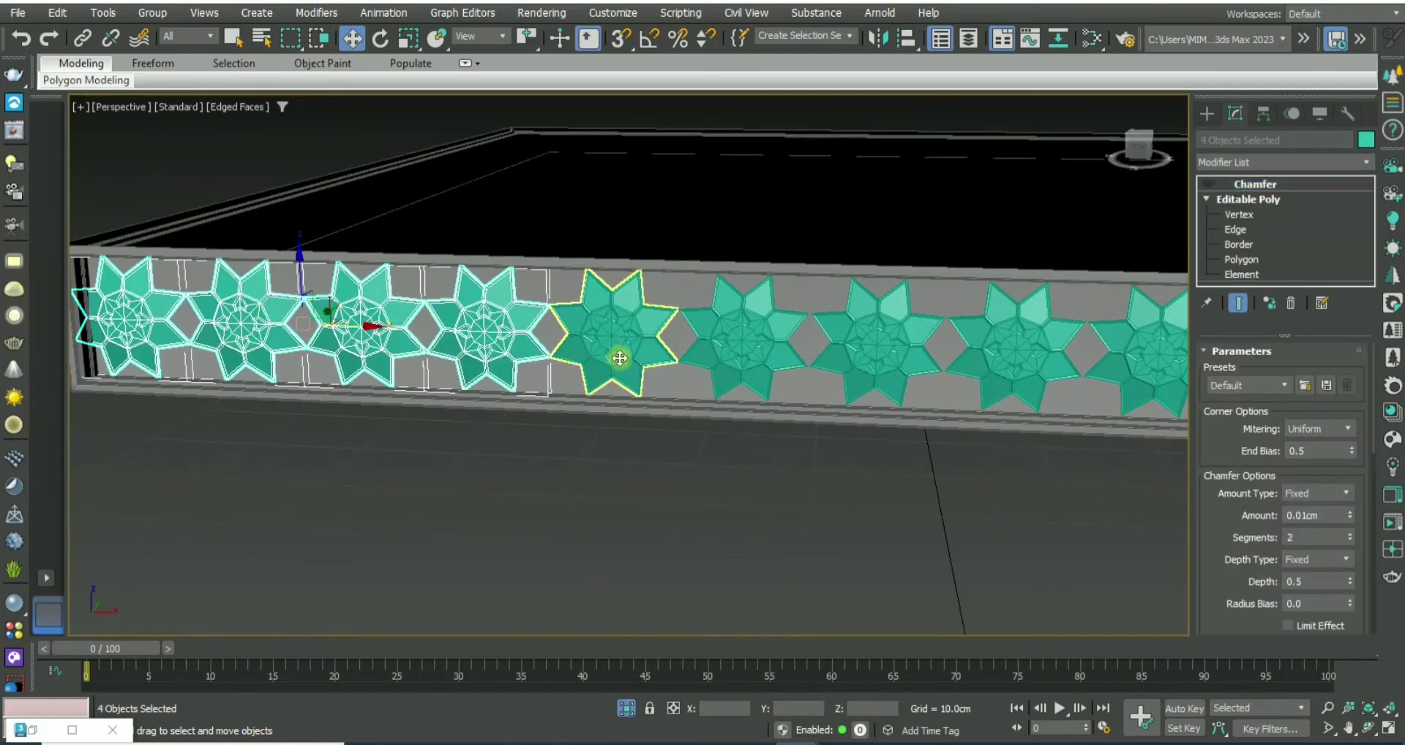
scroll(626, 370, "down", 2)
left_click(556, 373, "ctrl")
left_click(608, 376, "ctrl")
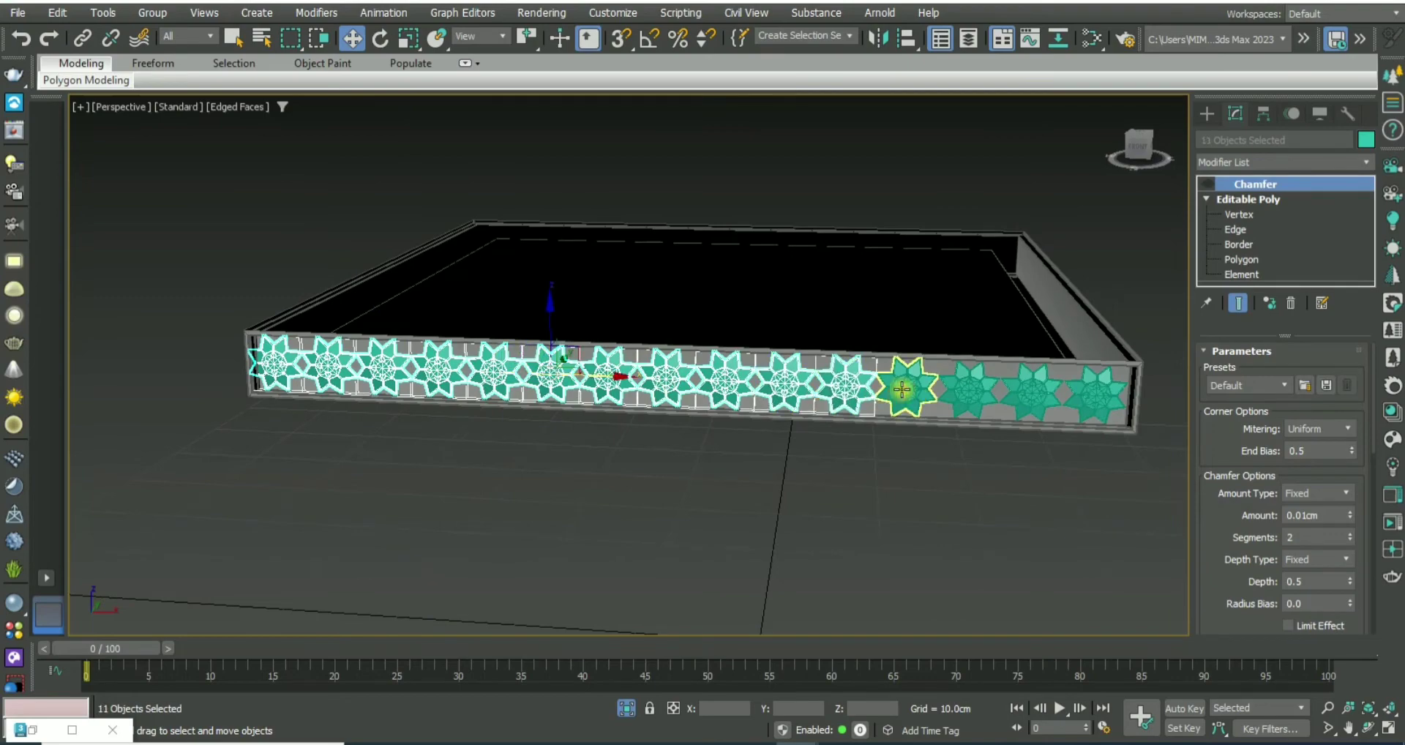
left_click(1039, 400, "ctrl")
left_click(1096, 395, "ctrl")
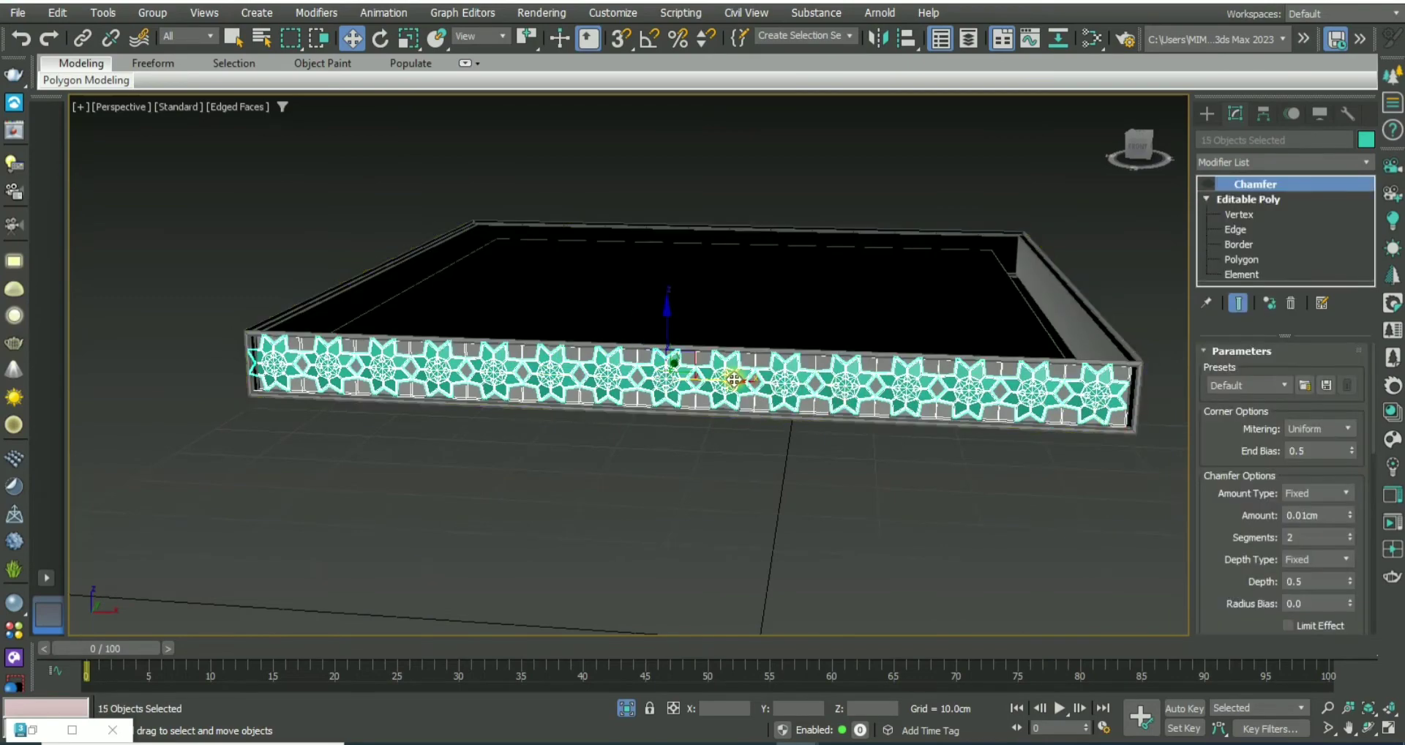
Step: Check the star row in Front view, then return to a maximized perspective view
key("f")
scroll(624, 317, "down", 4)
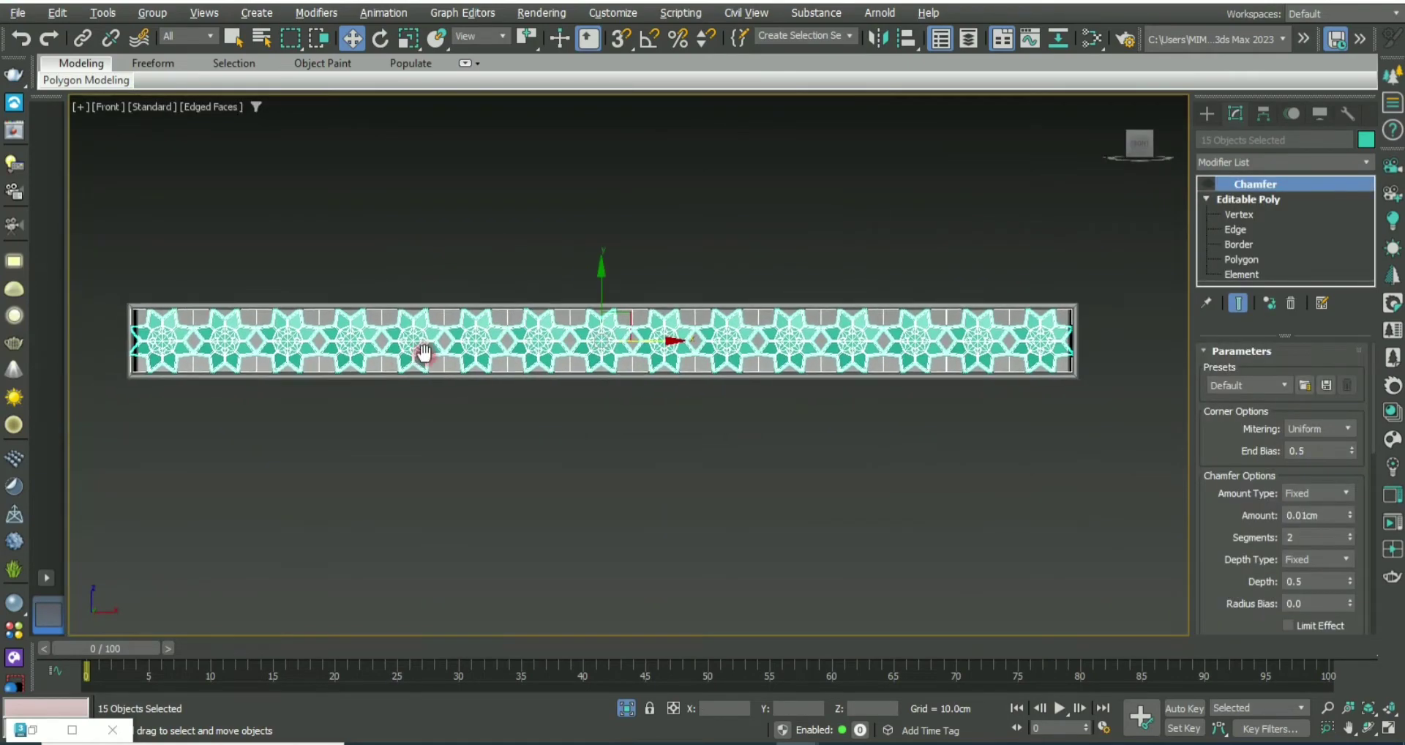
scroll(712, 360, "up", 2)
left_click(643, 382)
scroll(643, 382, "down", 3)
key("F4")
scroll(621, 388, "up", 1)
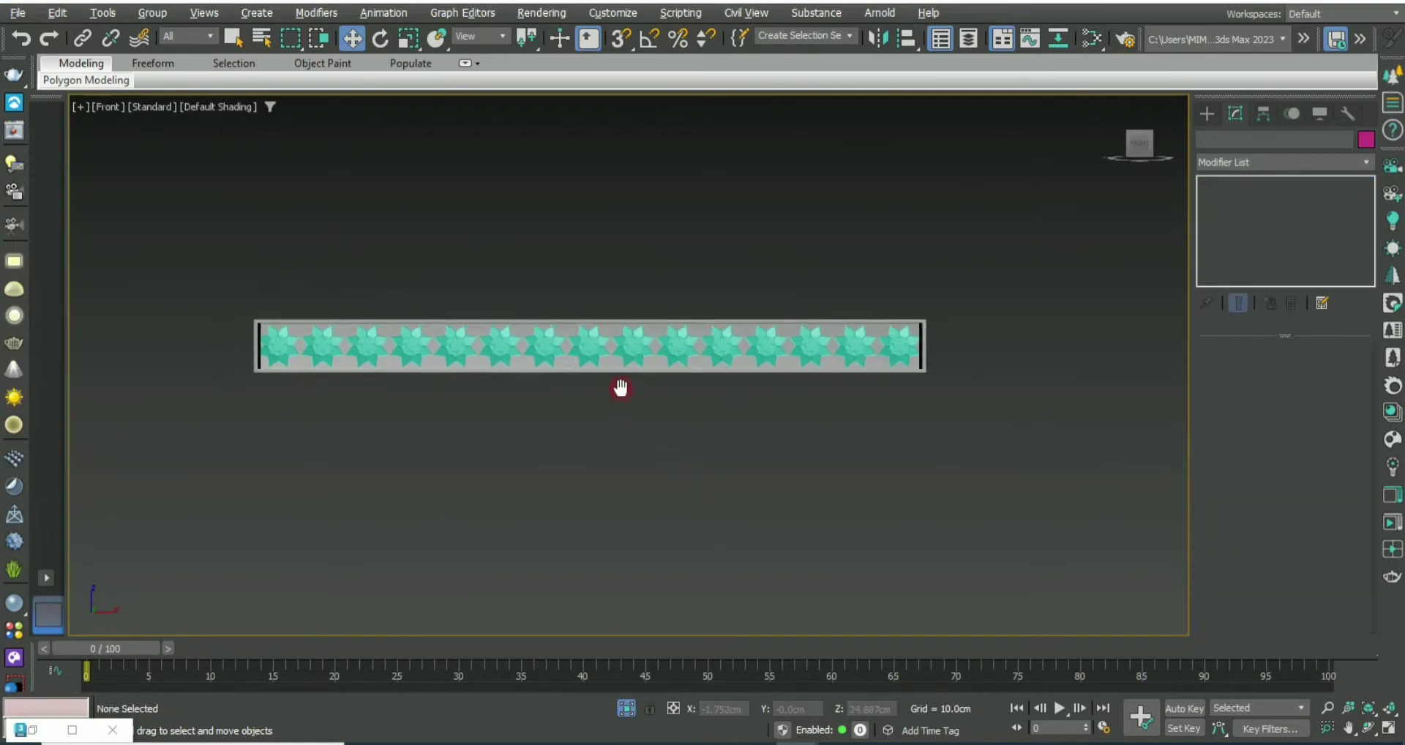
scroll(584, 377, "up", 4)
scroll(584, 374, "down", 2)
scroll(768, 463, "down", 2)
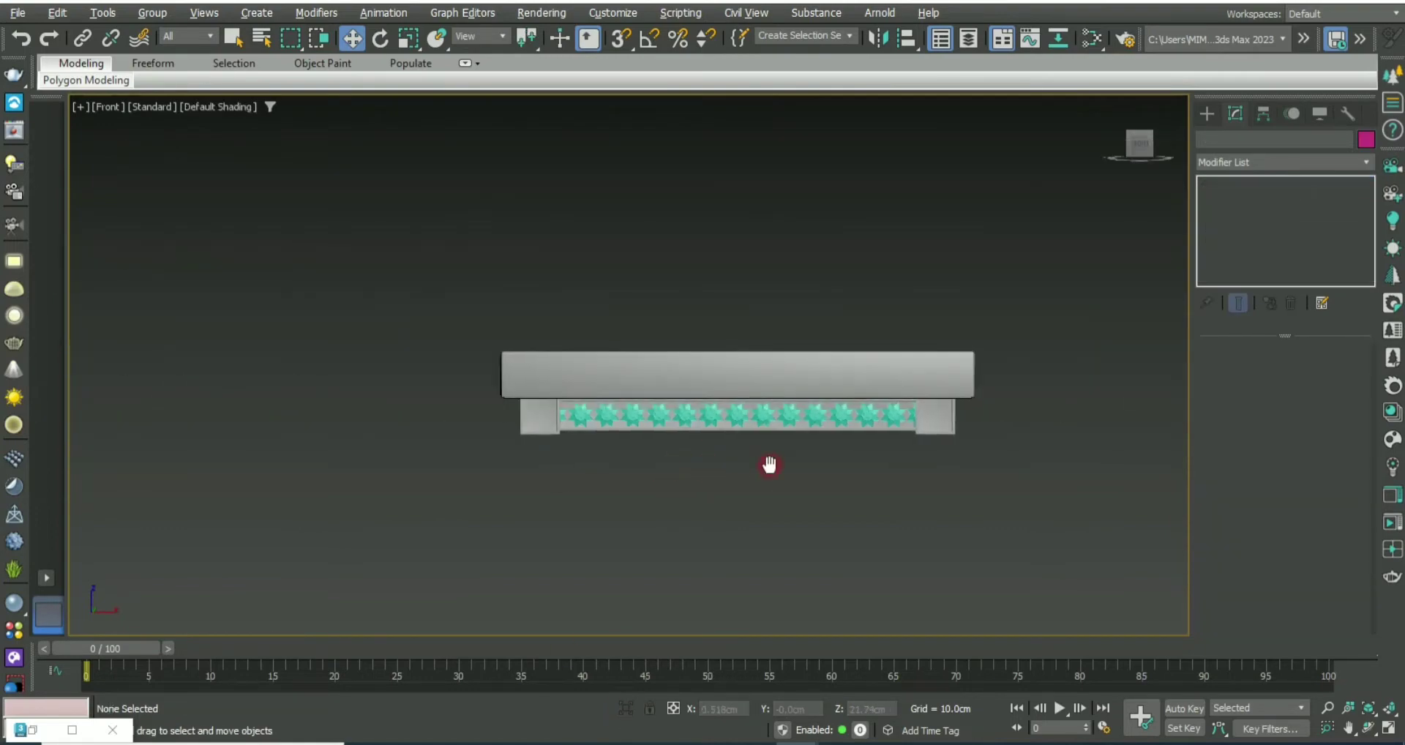
key("alt+w")
left_click(1003, 558)
key("alt+w")
scroll(853, 445, "down", 2)
Step: Select just the fifteen-star row in a maximized Top view
scroll(853, 445, "up", 2)
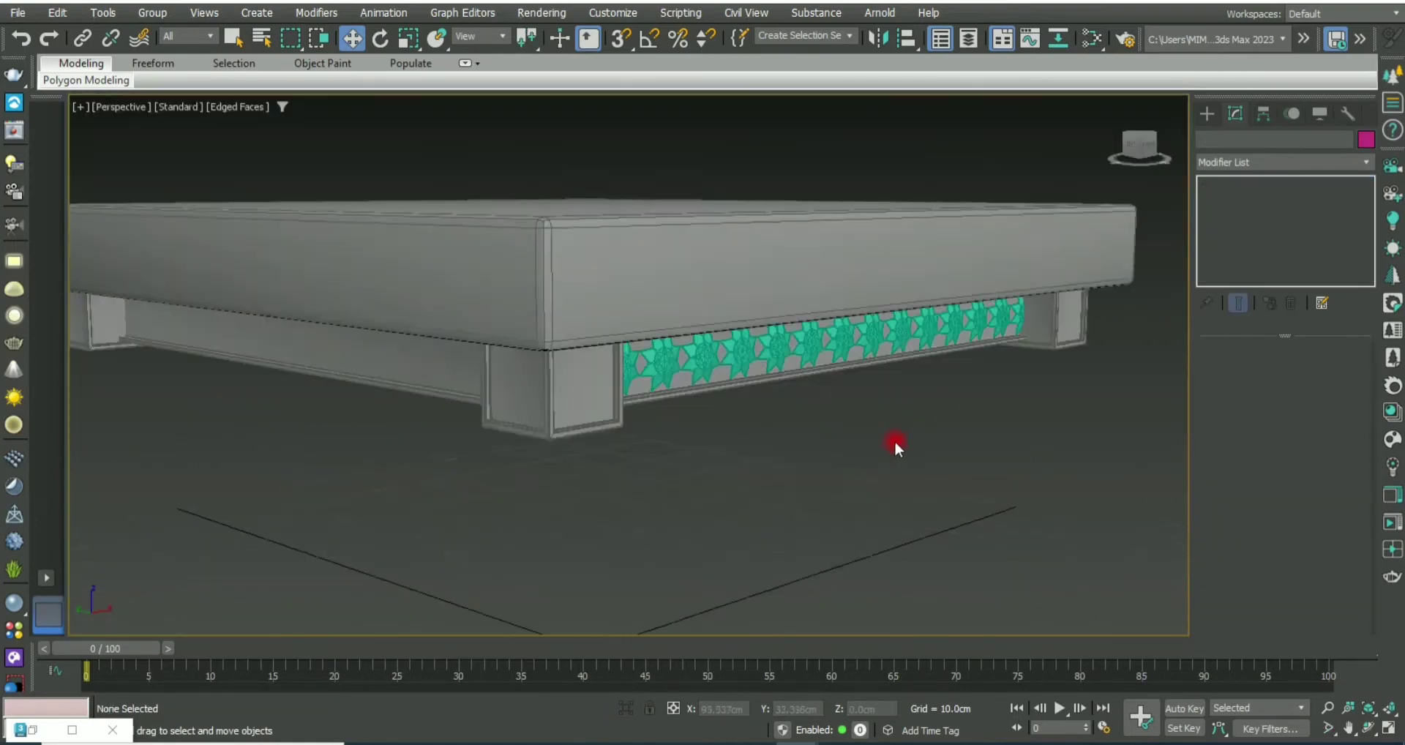
scroll(463, 370, "up", 3)
key("alt+w")
middle_click(360, 272)
key("alt+w")
middle_click_drag(454, 293, 501, 295)
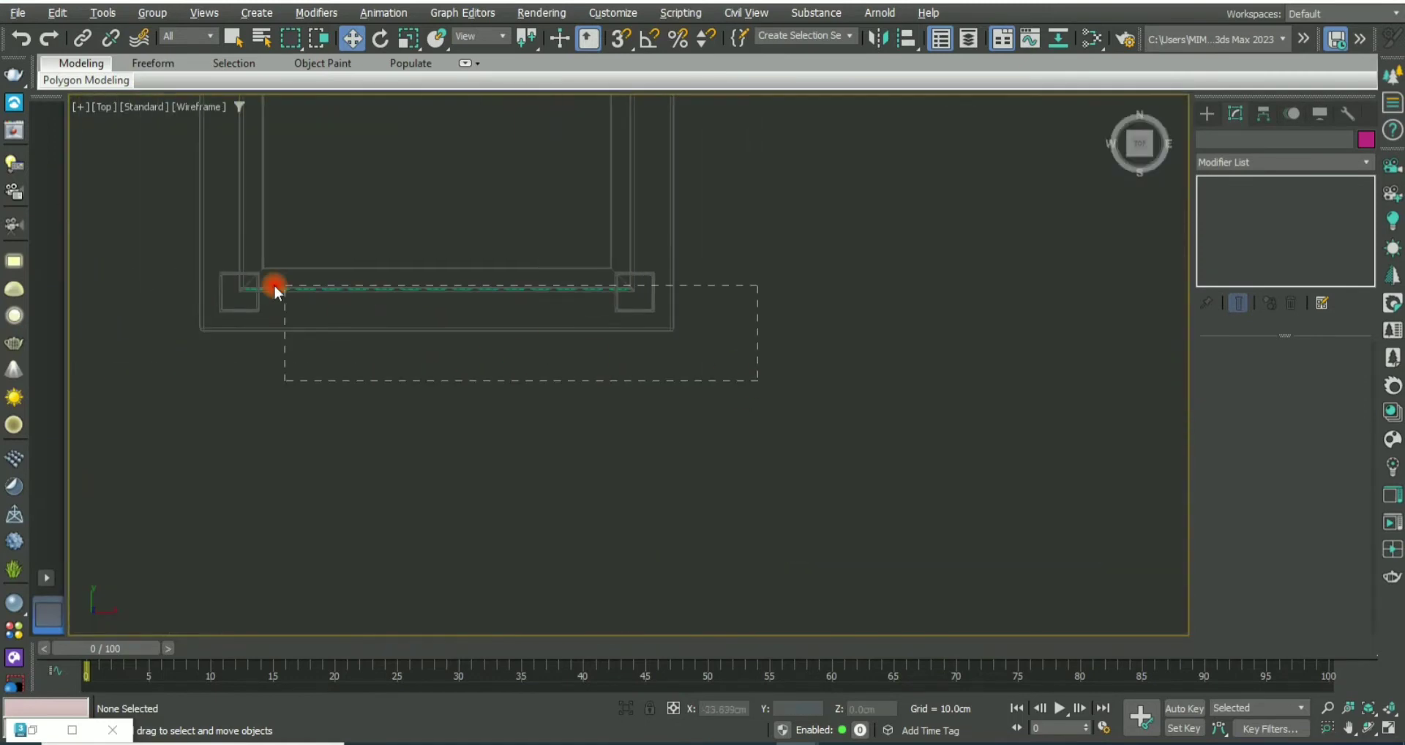
mouse_move(758, 383)
left_mouse_down()
mouse_move(273, 286)
mouse_move(292, 353)
left_mouse_up()
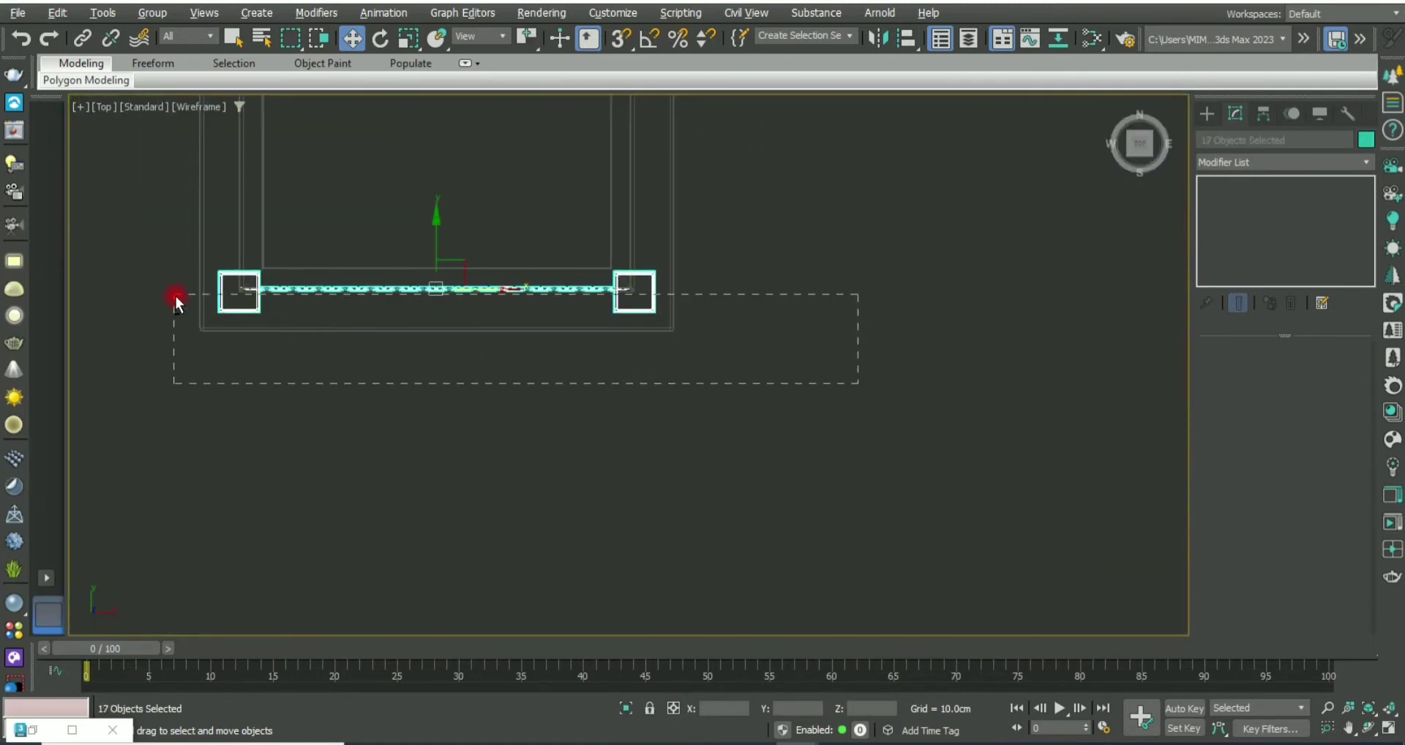
left_click_drag(176, 297, 178, 301)
scroll(605, 288, "up", 3)
Step: Clone the star row rotated 90° with Angle Snap and move it onto the left apron
key("e")
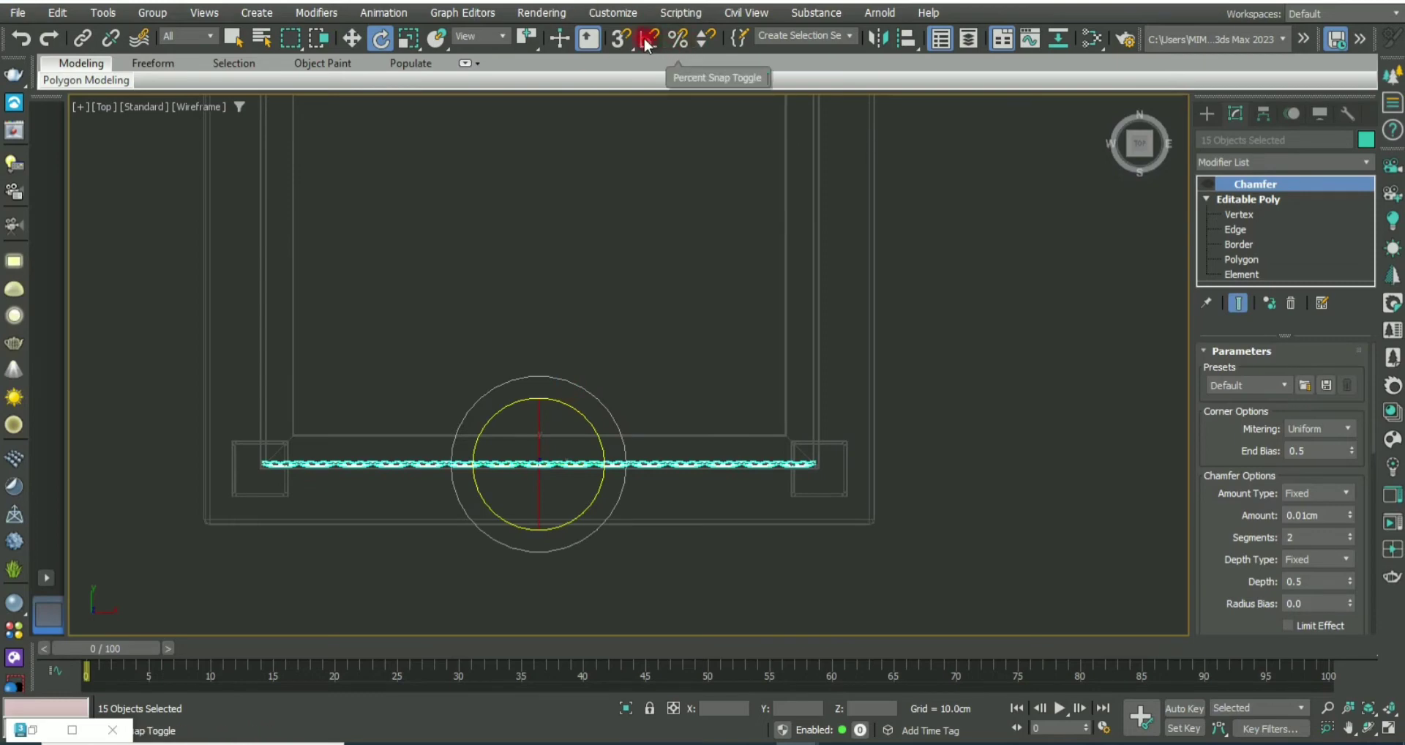
left_click(644, 45)
left_click_drag(571, 382, 591, 410, "shift")
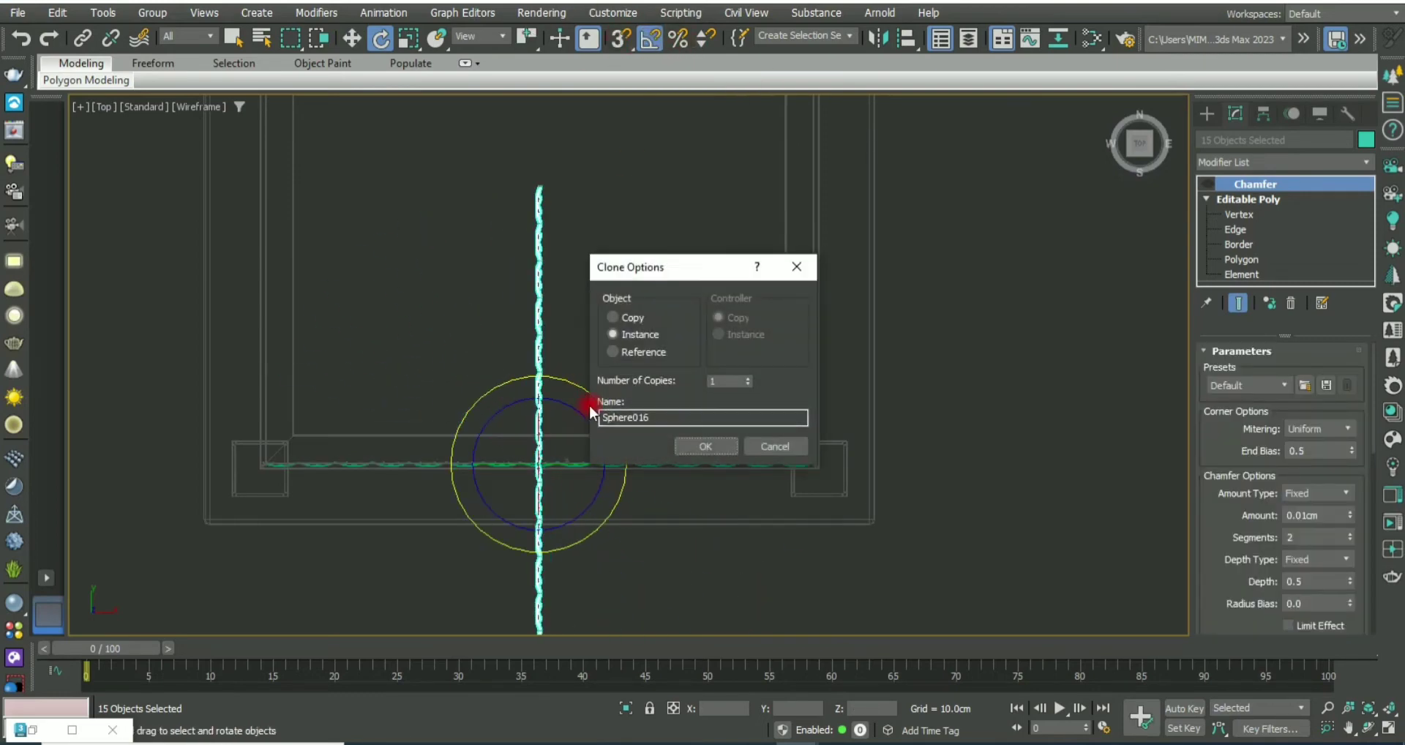
left_click(707, 447)
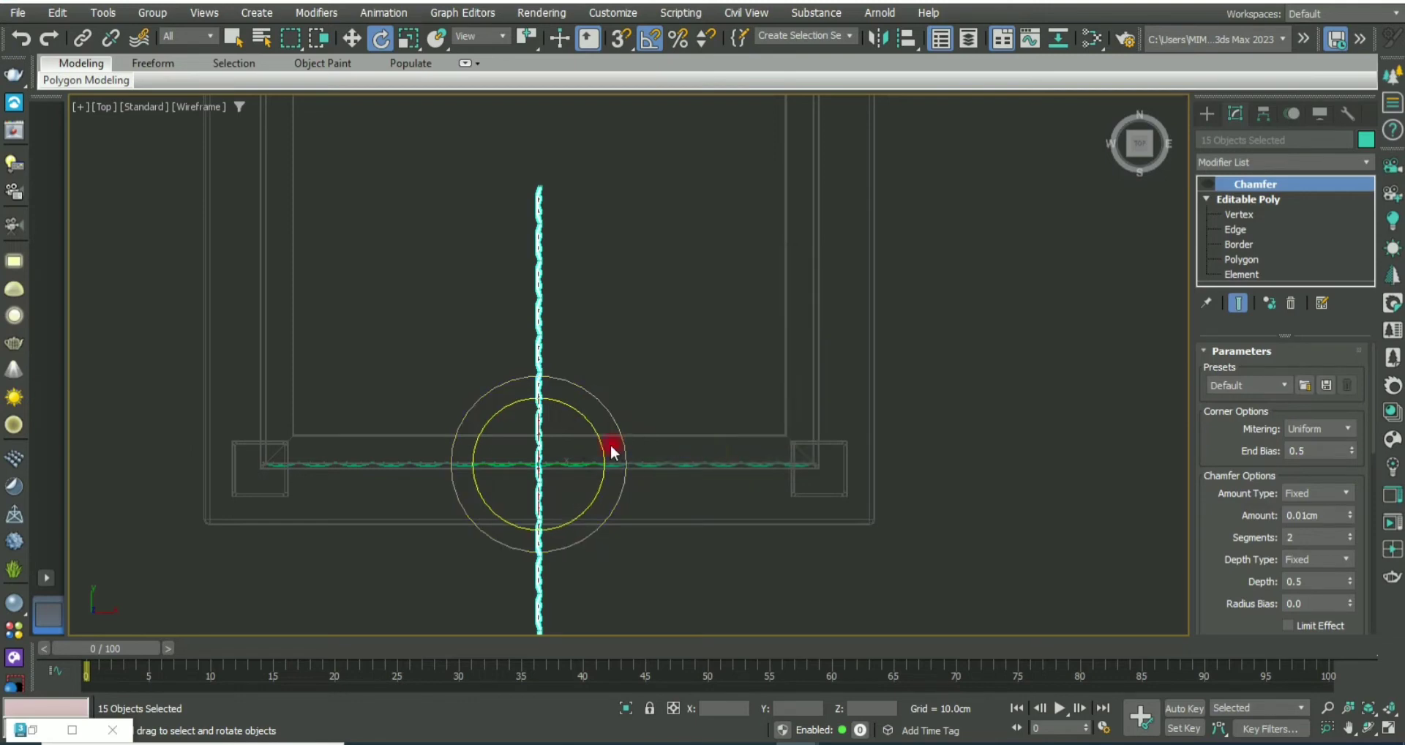
scroll(615, 448, "down", 3)
key("w")
scroll(461, 338, "up", 3)
scroll(382, 413, "up", 3)
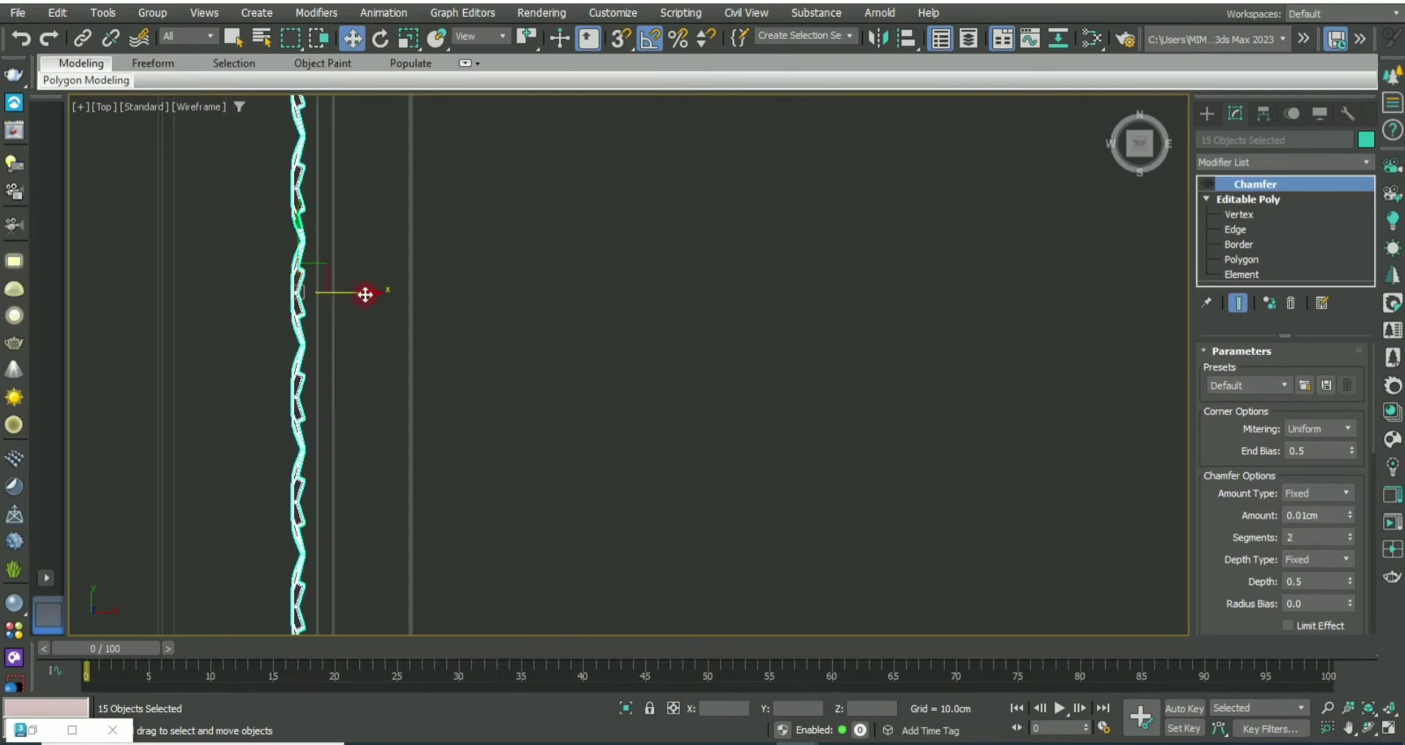
left_click_drag(367, 295, 366, 305)
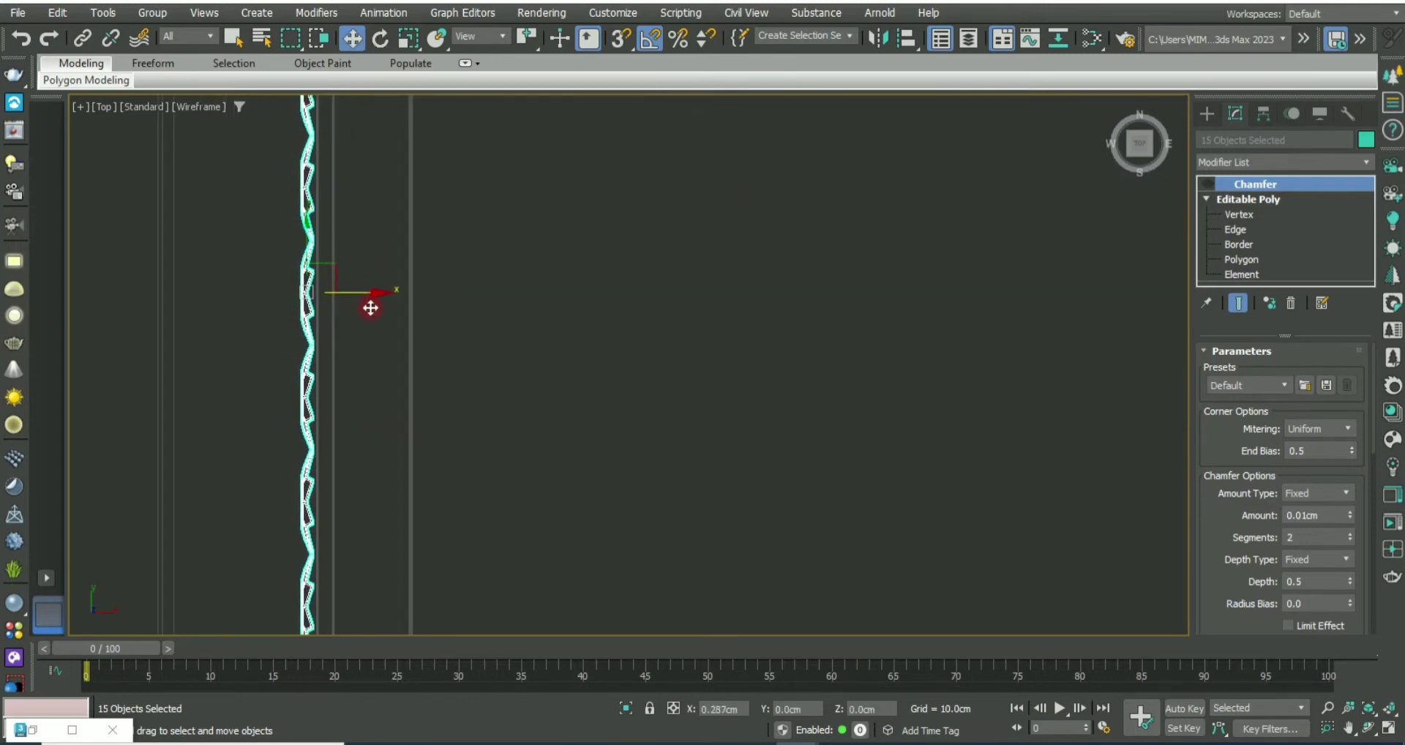
Step: Review the rotated star row in perspective, then reselect it
key("p")
middle_click_drag(675, 476, 472, 497, "alt")
left_click(473, 497)
scroll(487, 432, "up", 5)
scroll(487, 431, "down", 10)
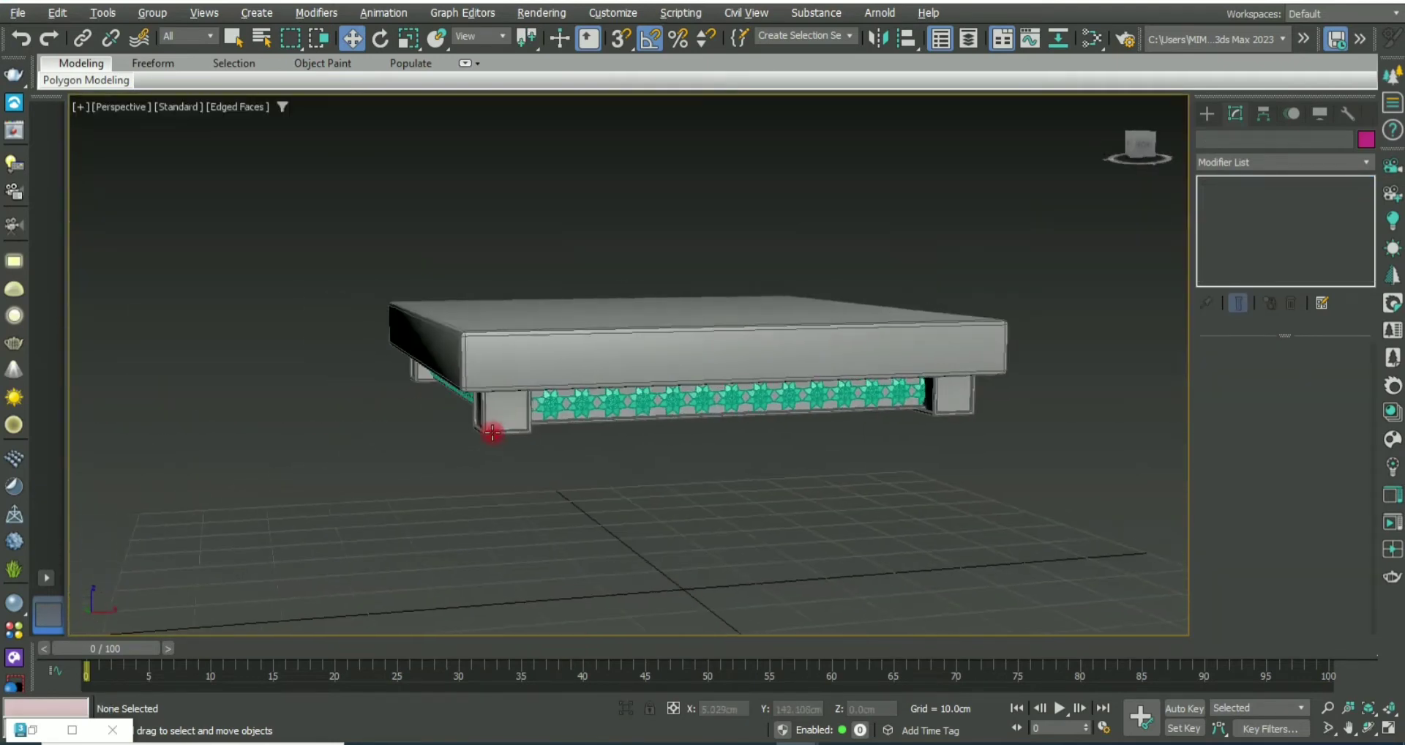
key("alt+w")
key("ctrl+z")
Step: Group the side star row under the name 'eee'
left_click(150, 14)
left_click(157, 30)
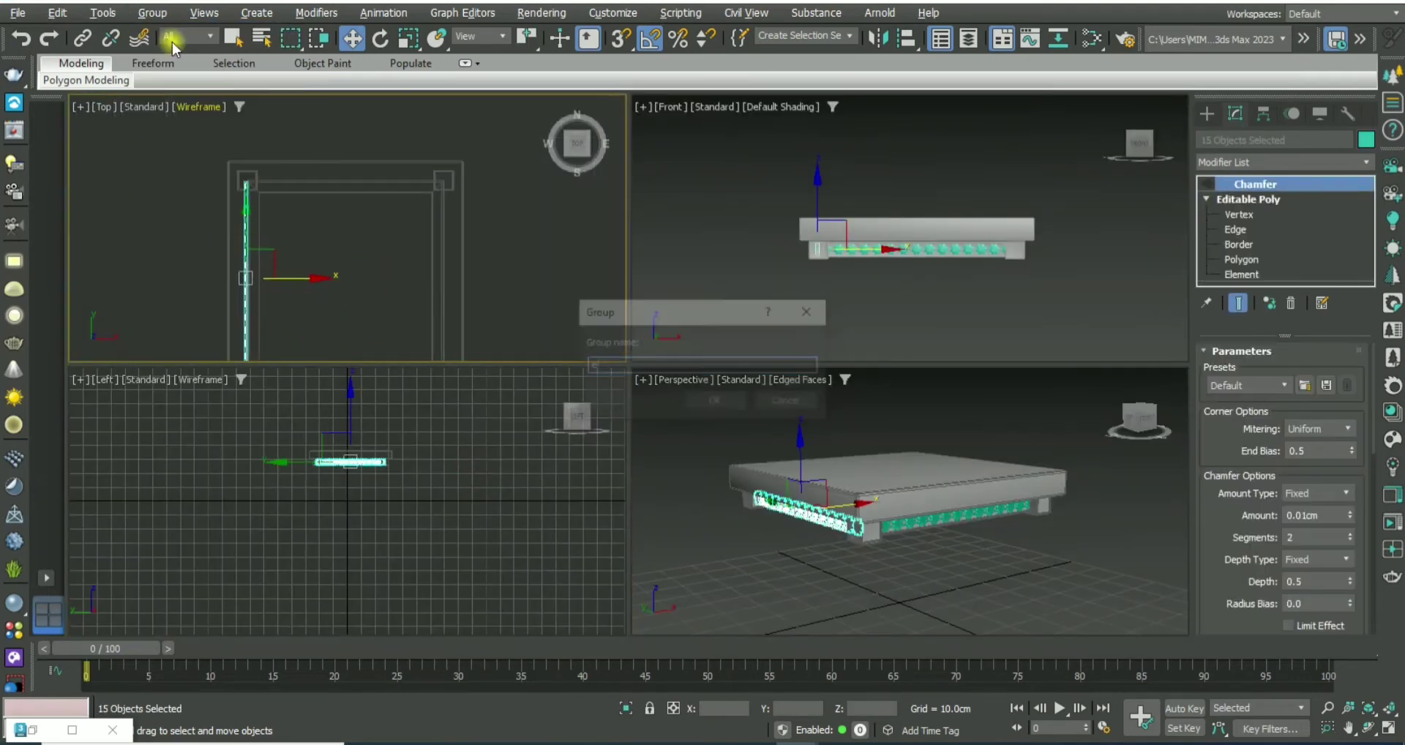
type("eee")
left_click(715, 401)
key("alt+w")
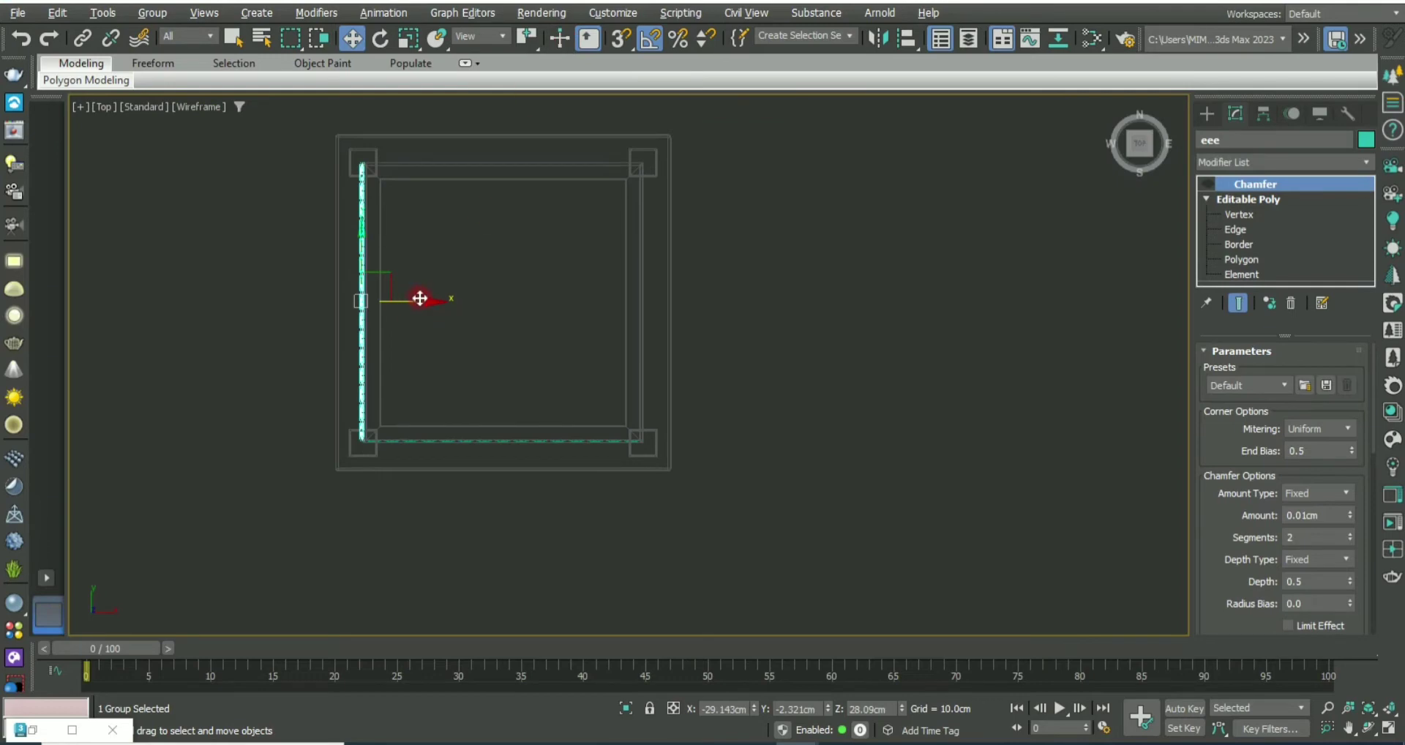
Step: Clone the group as eee001, mirror it and move it onto the right apron
left_click_drag(419, 298, 689, 298, "shift")
left_click(702, 448)
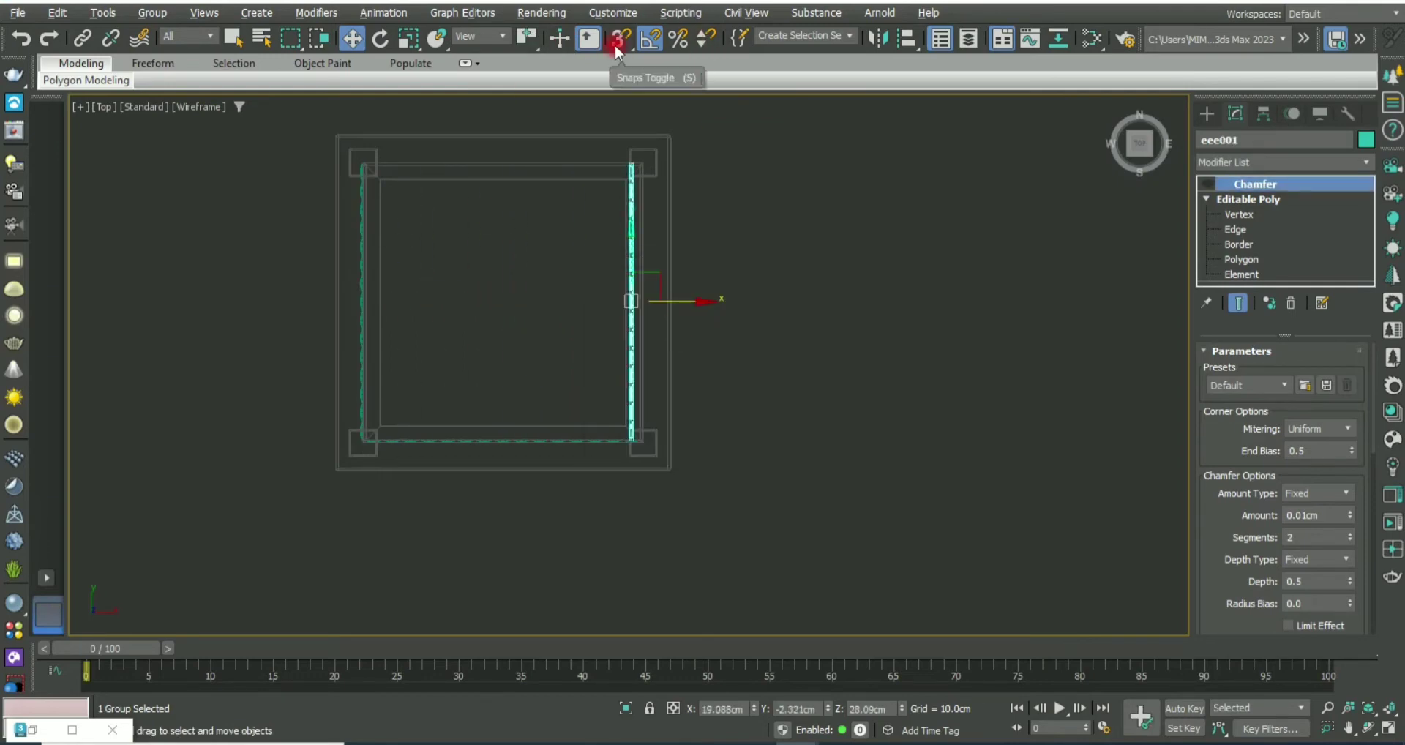
left_click(876, 38)
left_click(657, 512)
scroll(646, 304, "up", 5)
left_click_drag(646, 304, 639, 246)
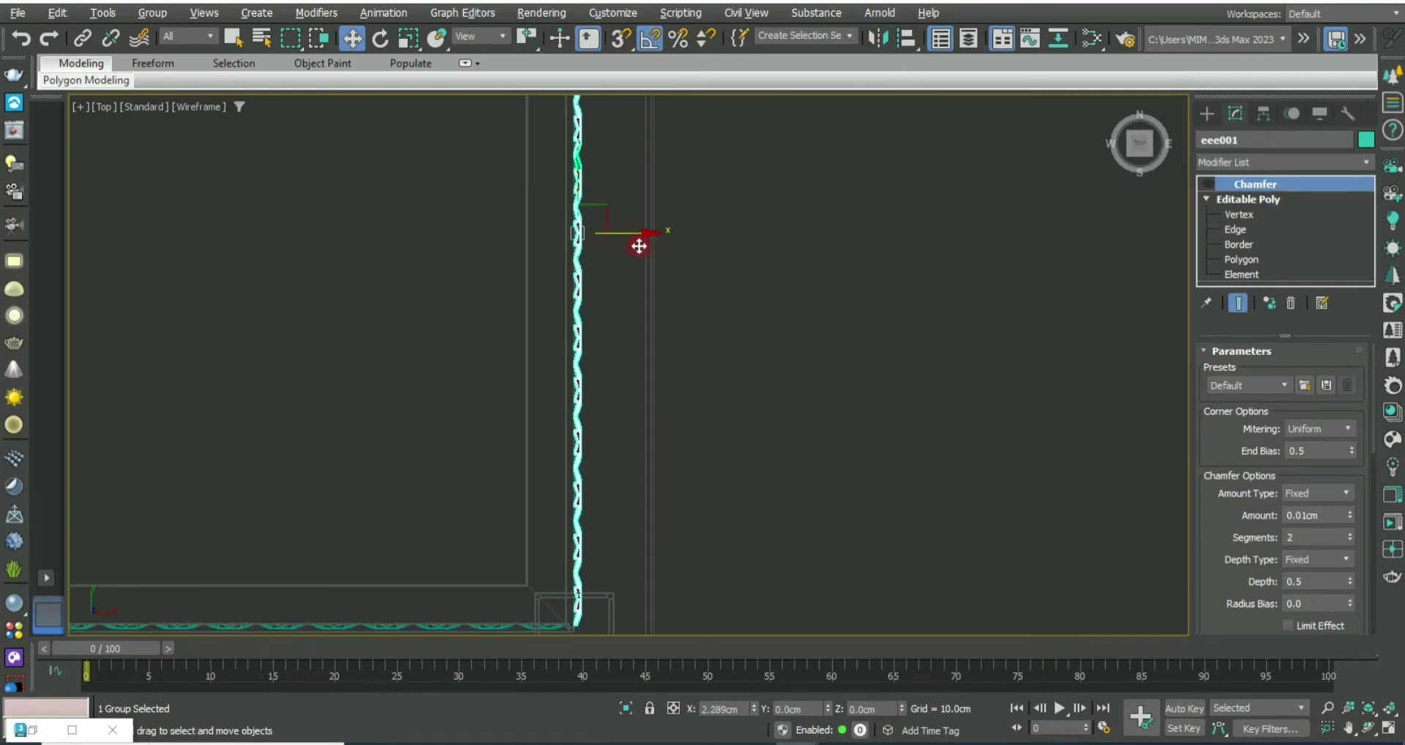
scroll(638, 246, "down", 5)
middle_click_drag(639, 245, 665, 384)
Step: Create a further rotated copy, eee002, and review the rows in perspective
left_click_drag(689, 272, 693, 393, "shift")
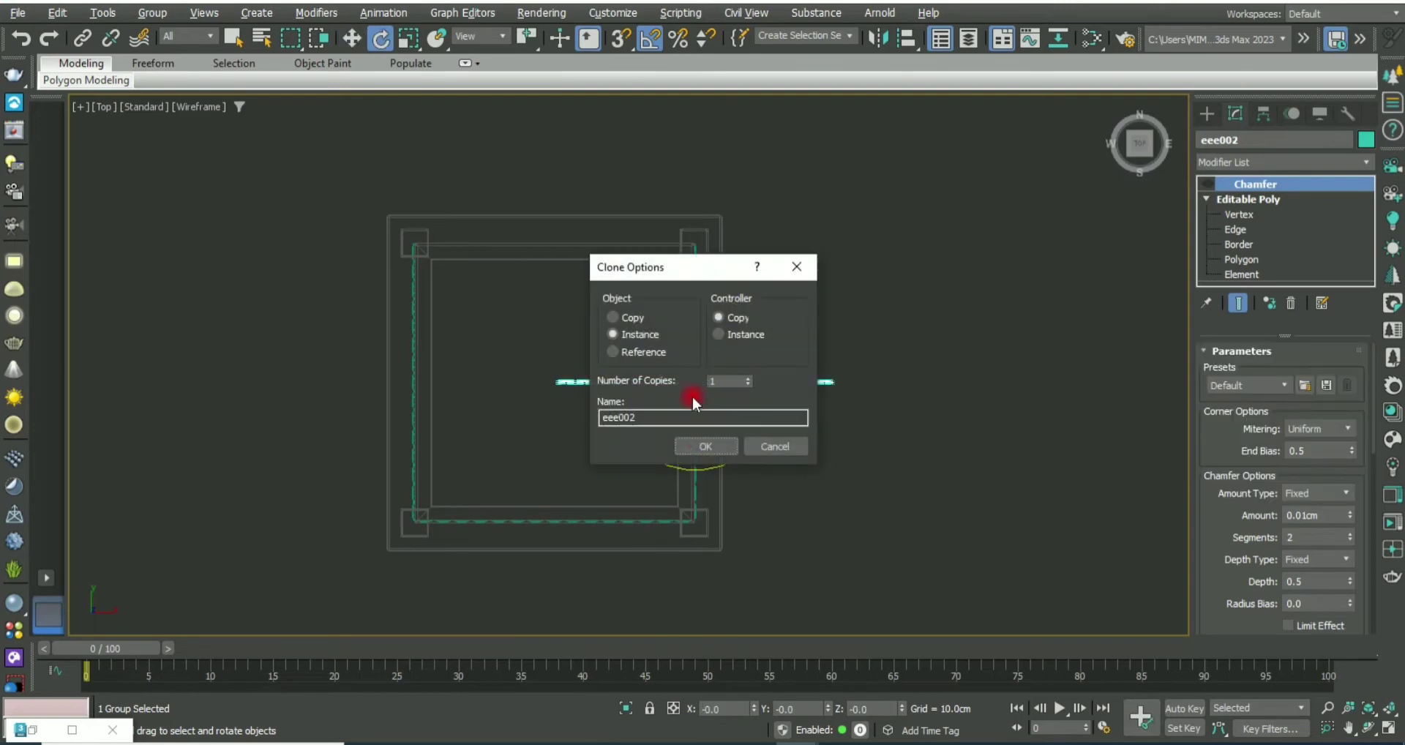
left_click(709, 446)
key("w")
left_click_drag(581, 265, 722, 376)
left_click(712, 346)
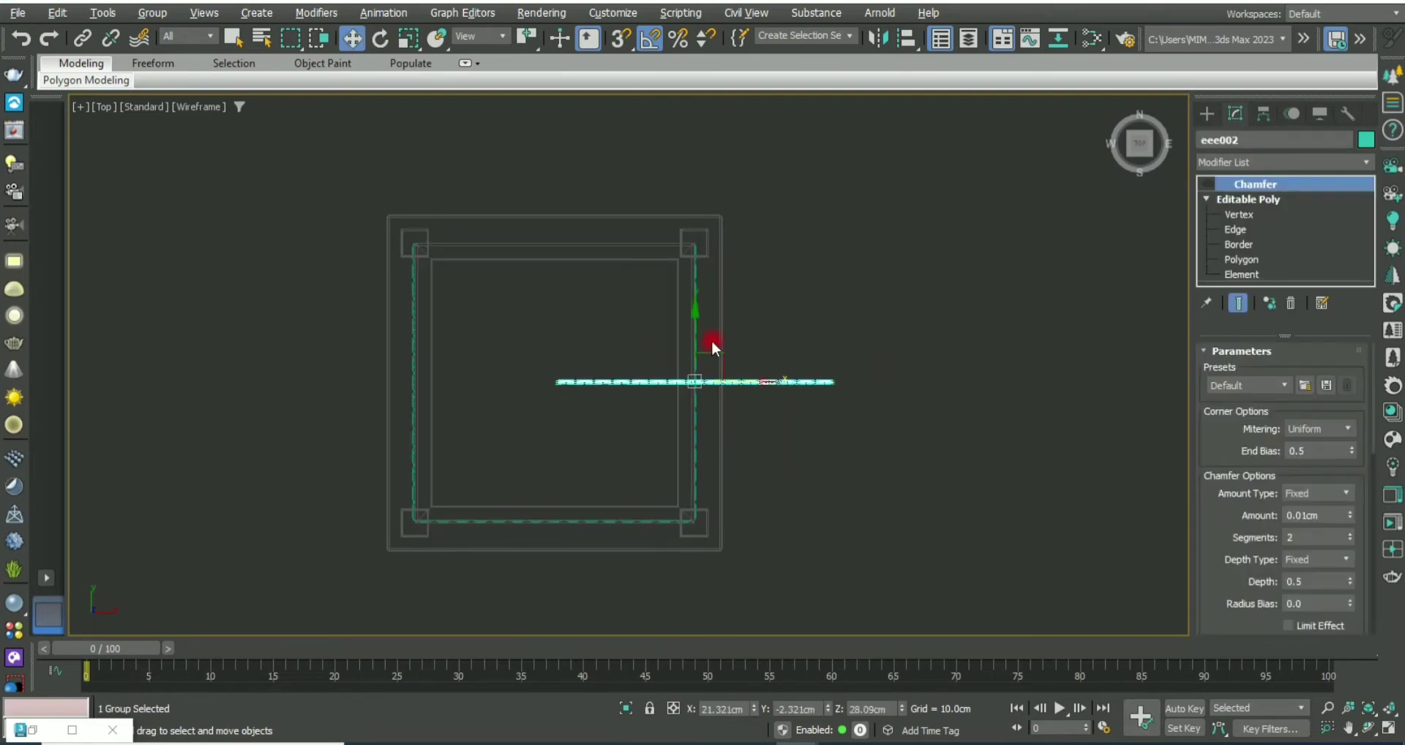
key("p")
left_click(1012, 518)
scroll(600, 365, "up", 5)
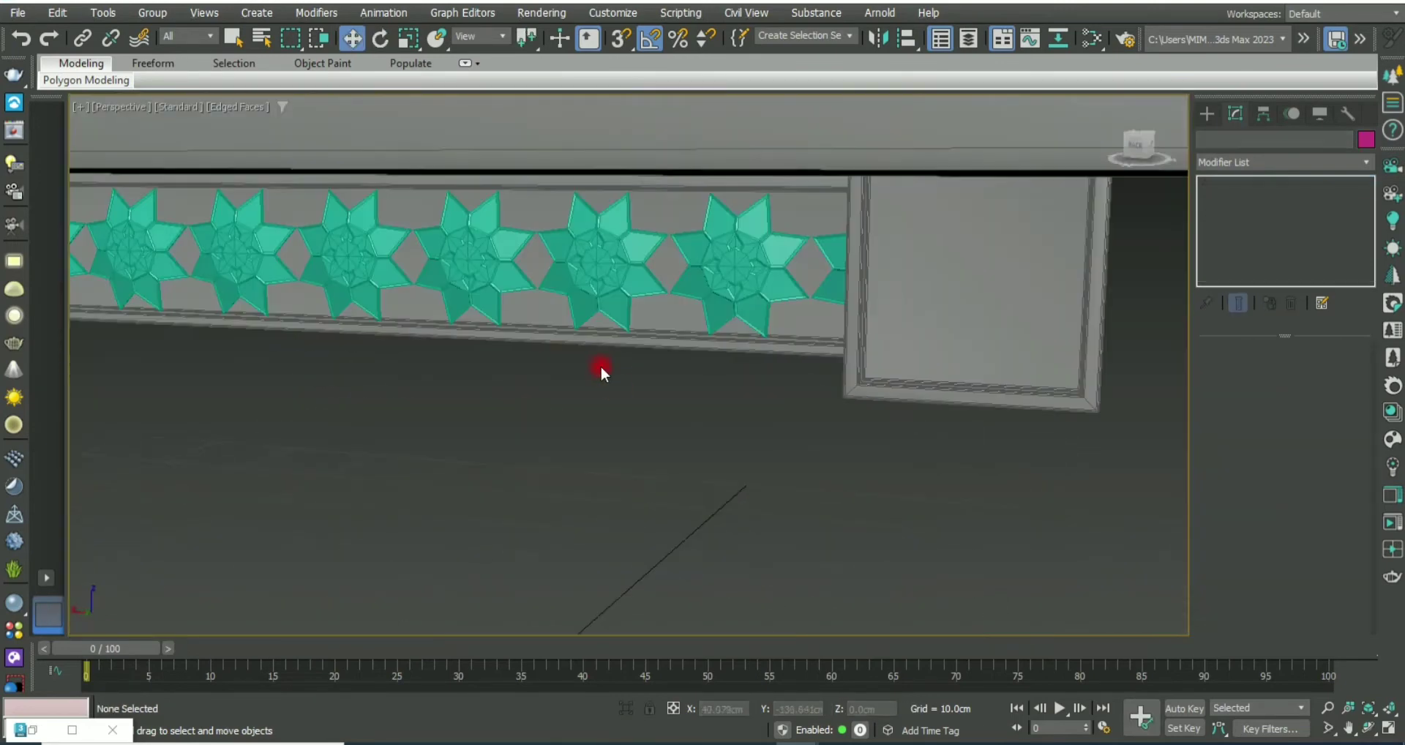
mouse_move(600, 366)
middle_mouse_down()
mouse_move(635, 364)
mouse_move(564, 418)
middle_mouse_up()
scroll(564, 419, "down", 5)
Step: Give every object in the scene the same grey object colour
middle_click_drag(744, 507, 659, 485)
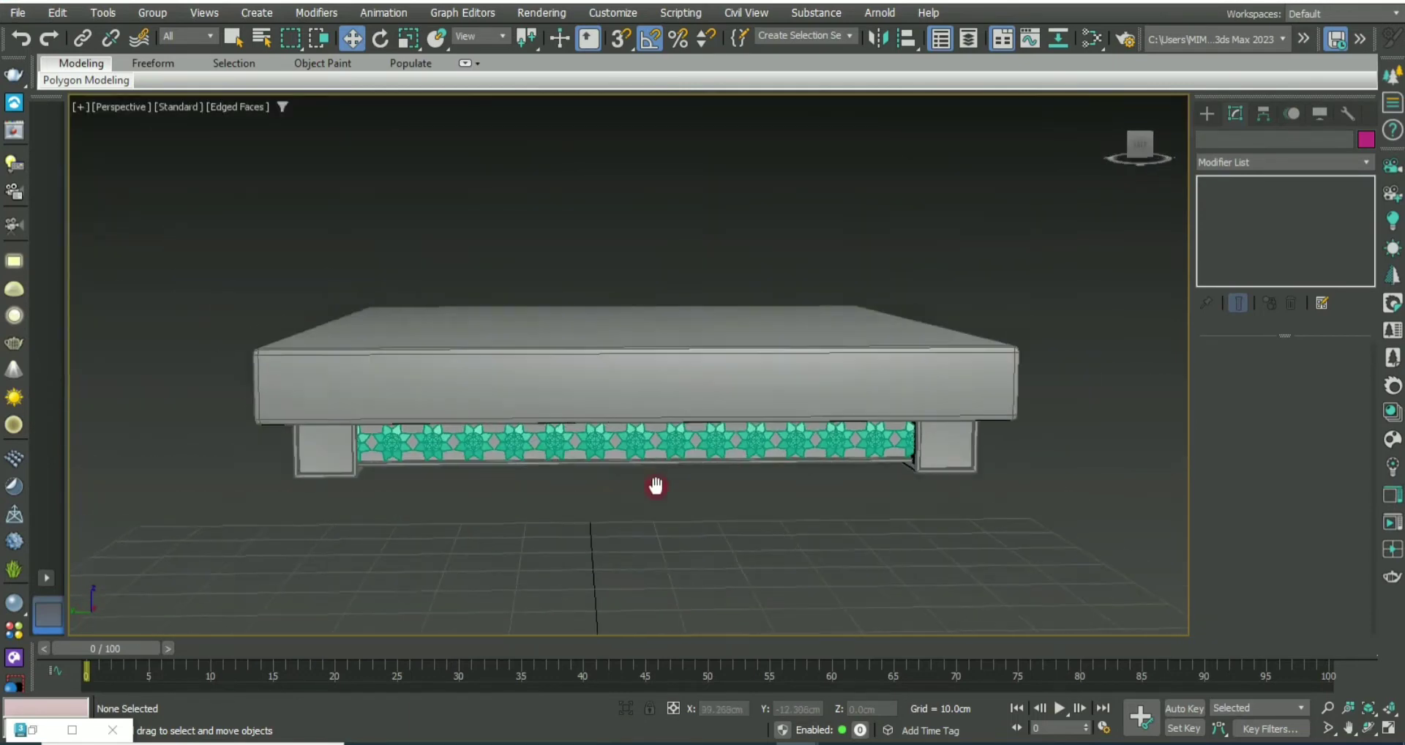
scroll(659, 485, "down", 4)
key("ctrl+a")
left_click(1363, 143)
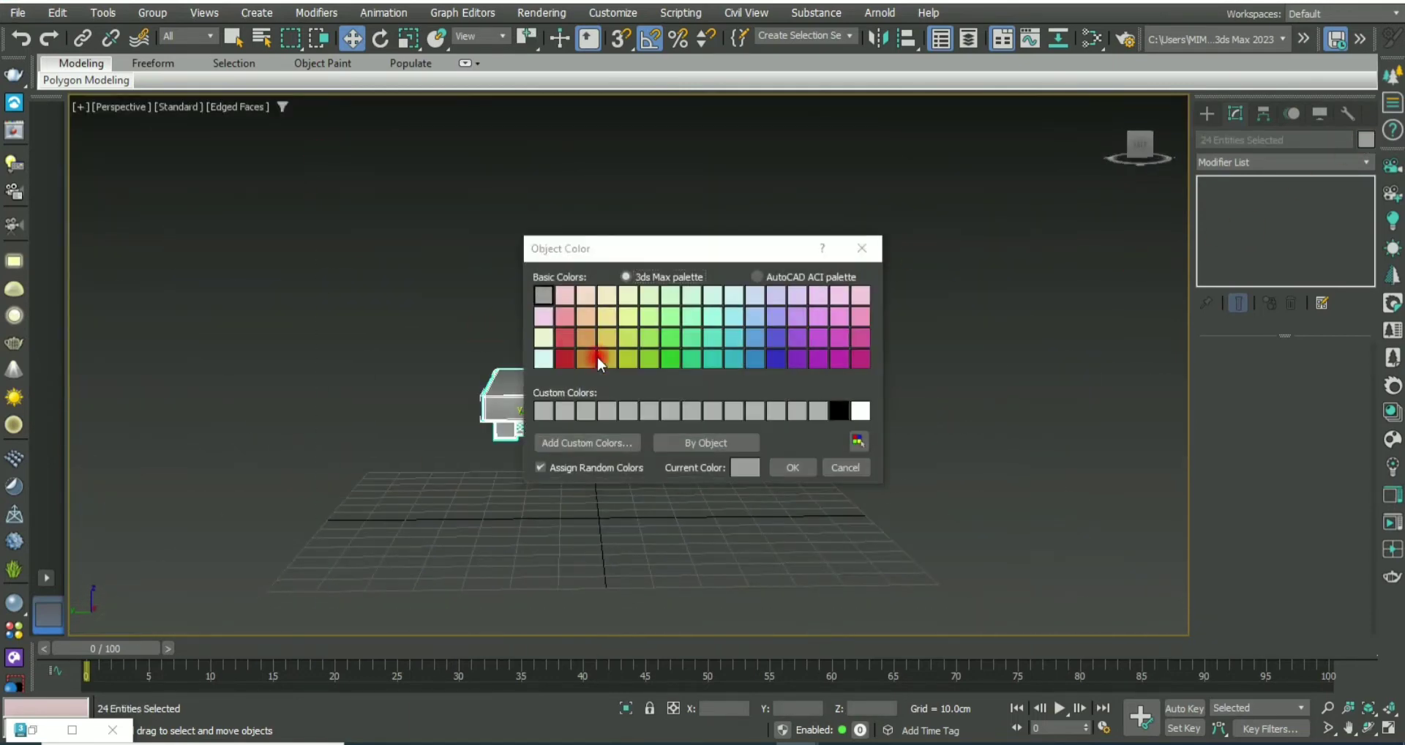
left_click(814, 474)
left_click(635, 451)
scroll(635, 450, "up", 5)
key("F4")
scroll(889, 455, "up", 3)
scroll(1039, 459, "up", 2)
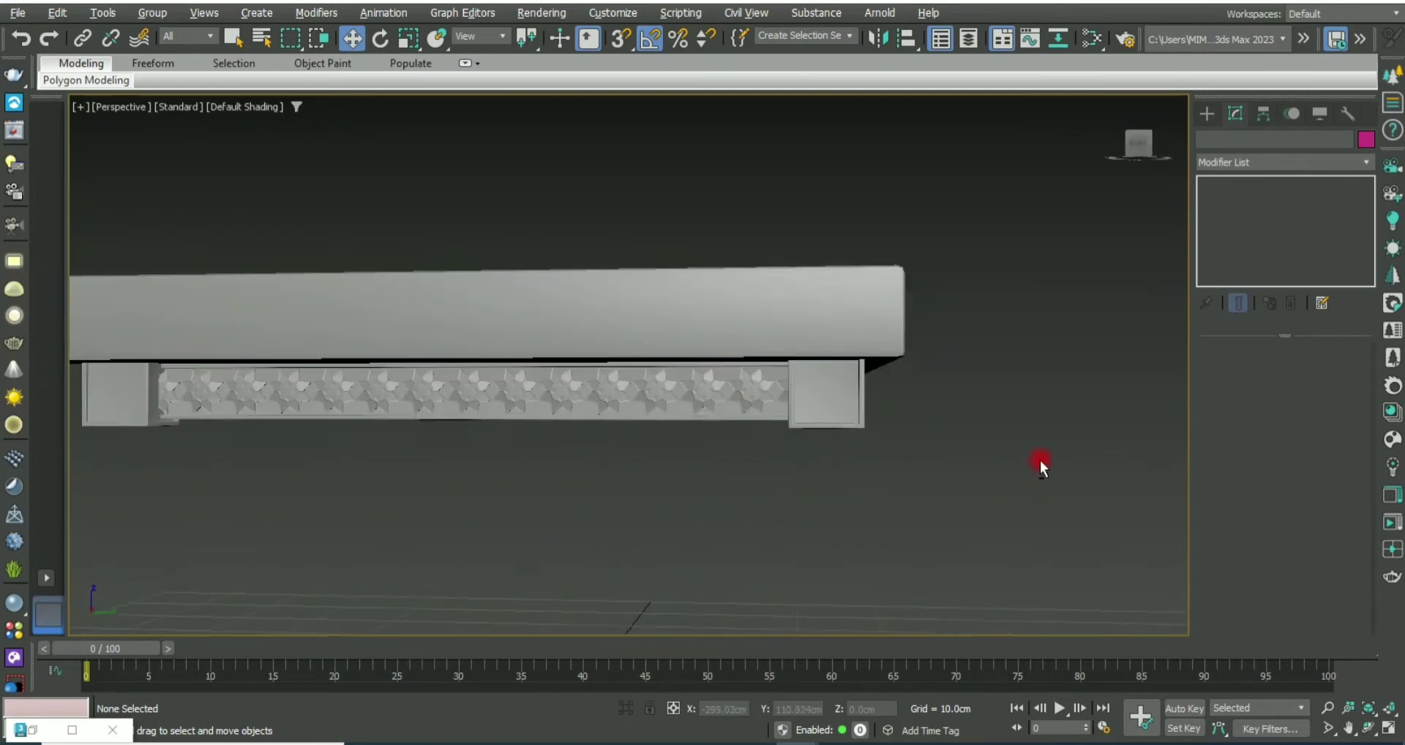
scroll(879, 463, "down", 3)
Step: Select corner block Box005, toggle its Chamfer modifier and show Edged Faces
middle_click_drag(880, 463, 941, 480, "alt")
scroll(429, 476, "up", 6)
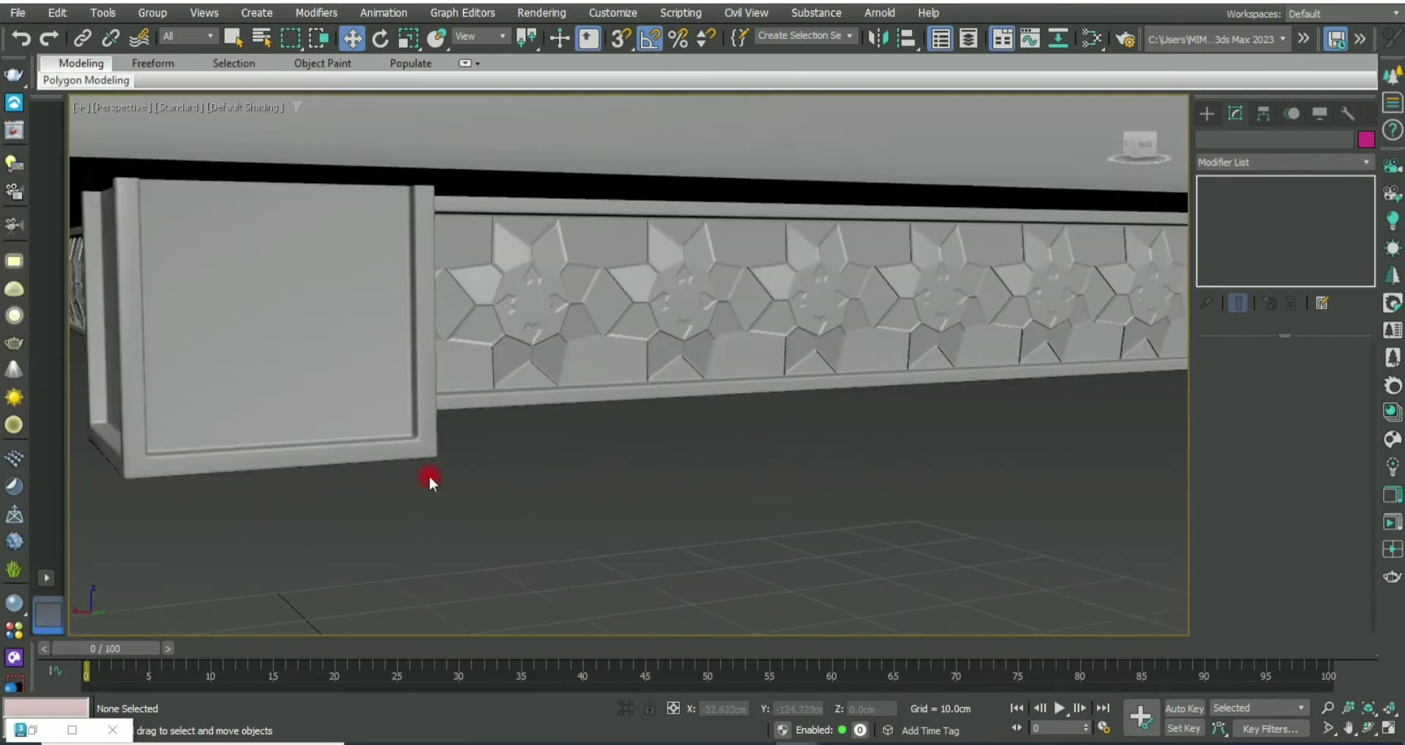
scroll(396, 467, "down", 2)
scroll(506, 427, "up", 3)
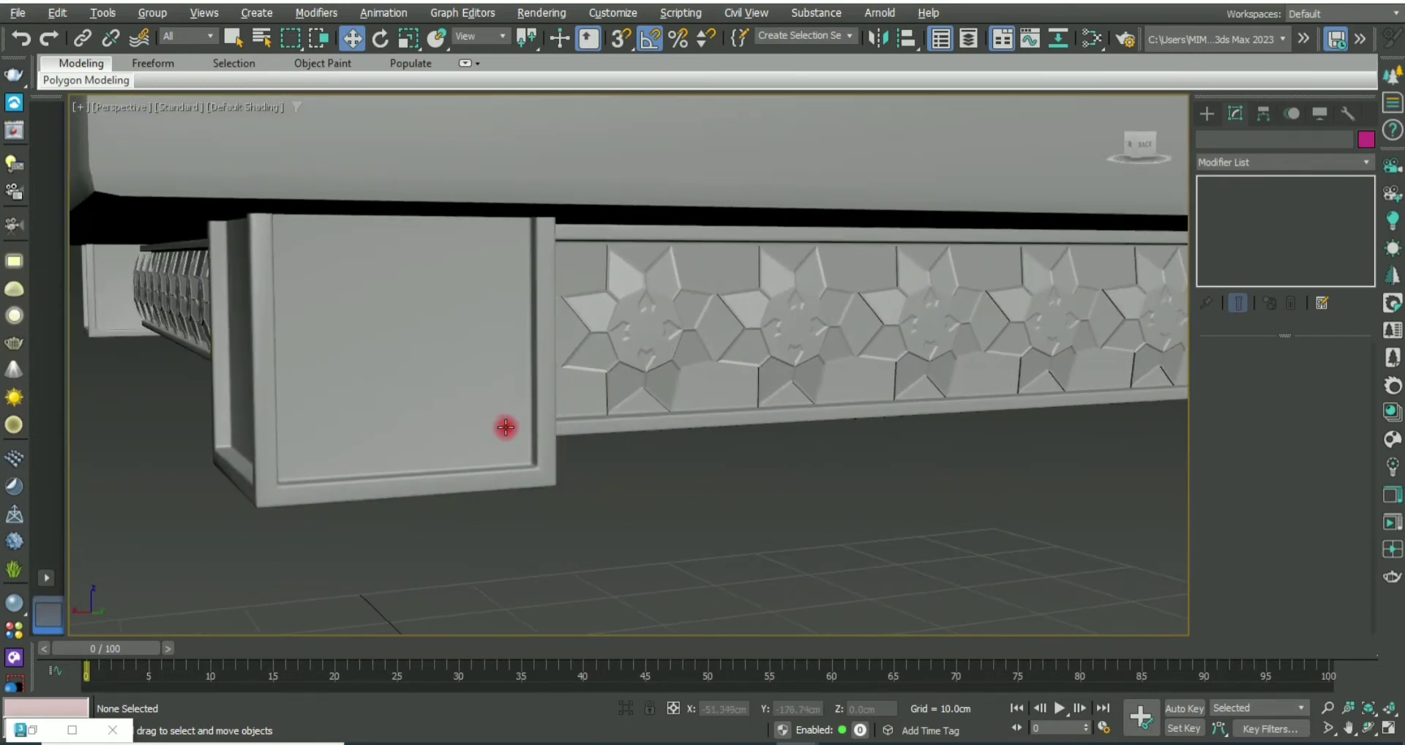
mouse_move(506, 427)
middle_mouse_down("alt")
mouse_move(568, 435)
mouse_move(371, 339)
middle_mouse_up("alt")
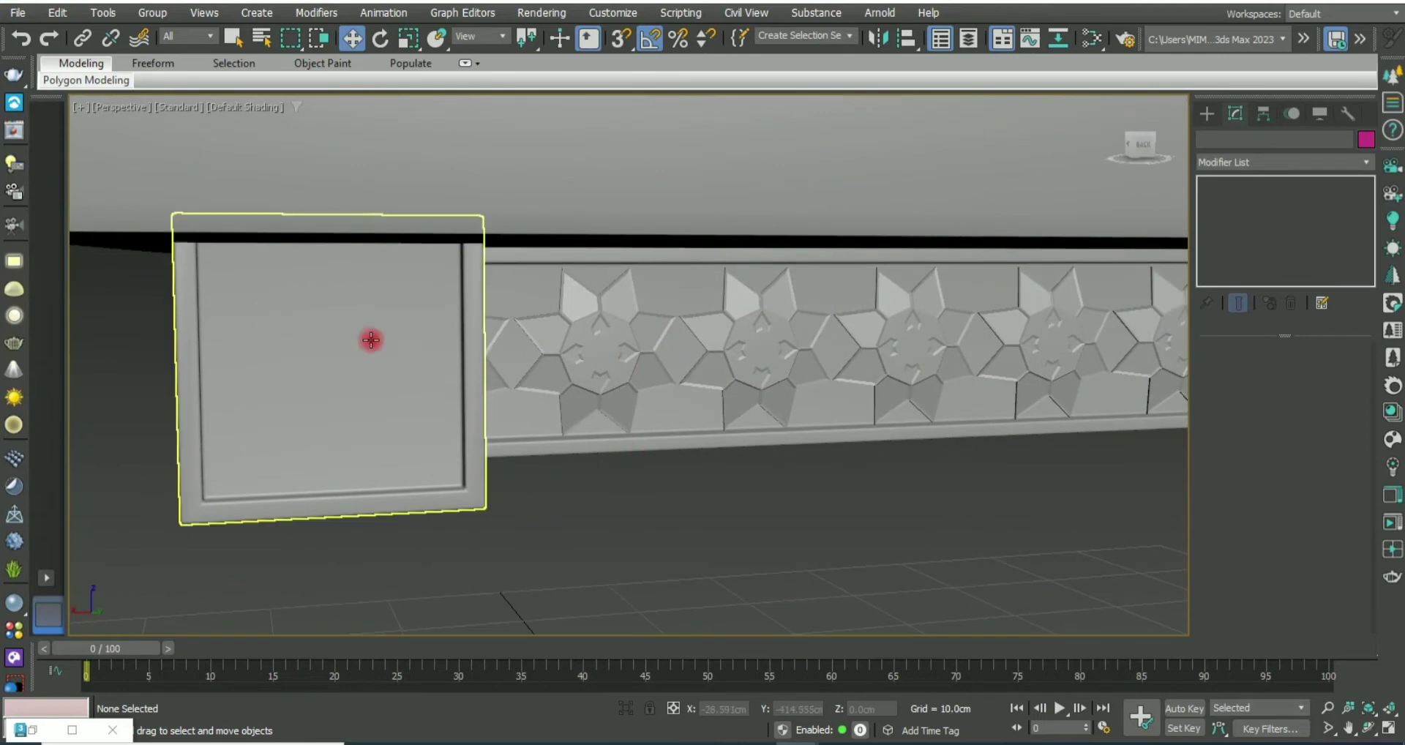
left_click(613, 553)
left_click(1208, 185)
key("F4")
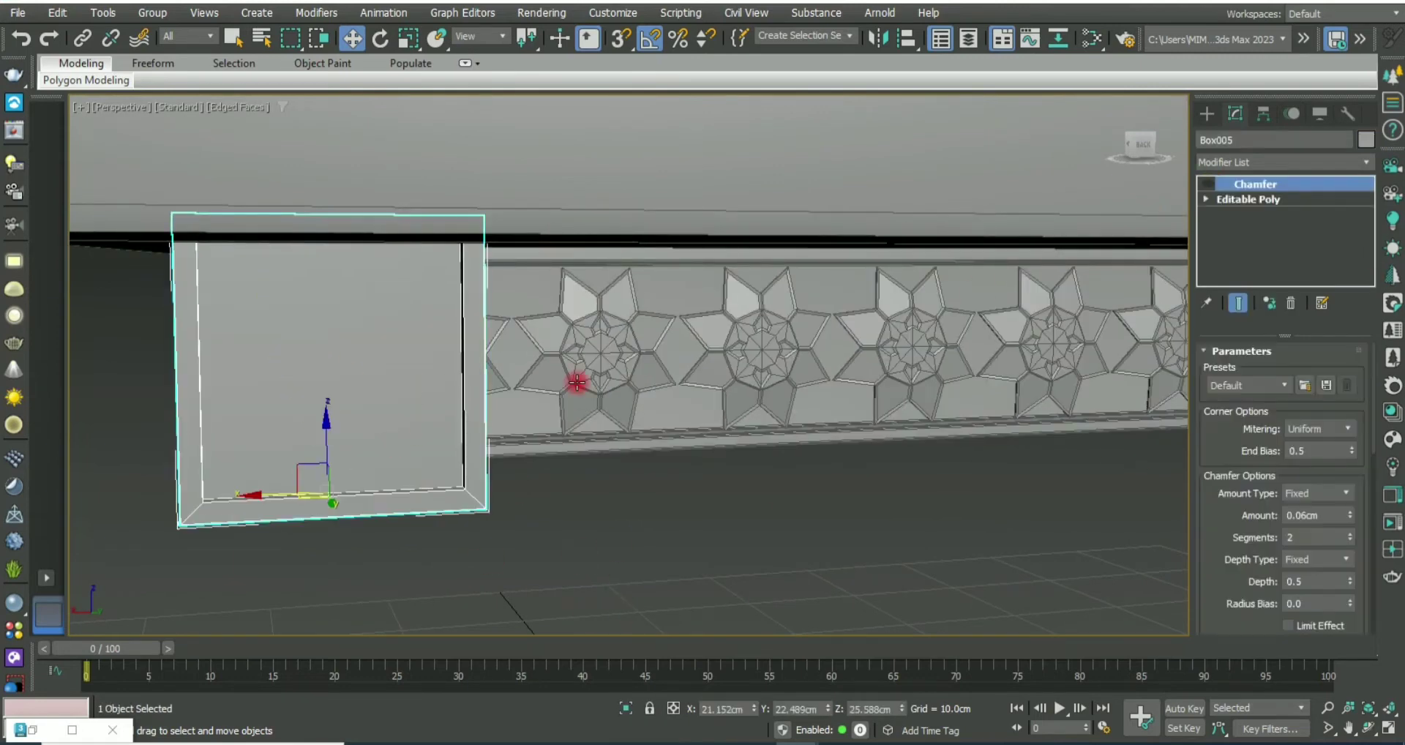
Step: Draw a sphere in Front view and align it to the corner block's centre
left_click(1205, 114)
left_click(1239, 250)
key("alt+w")
key("alt+w")
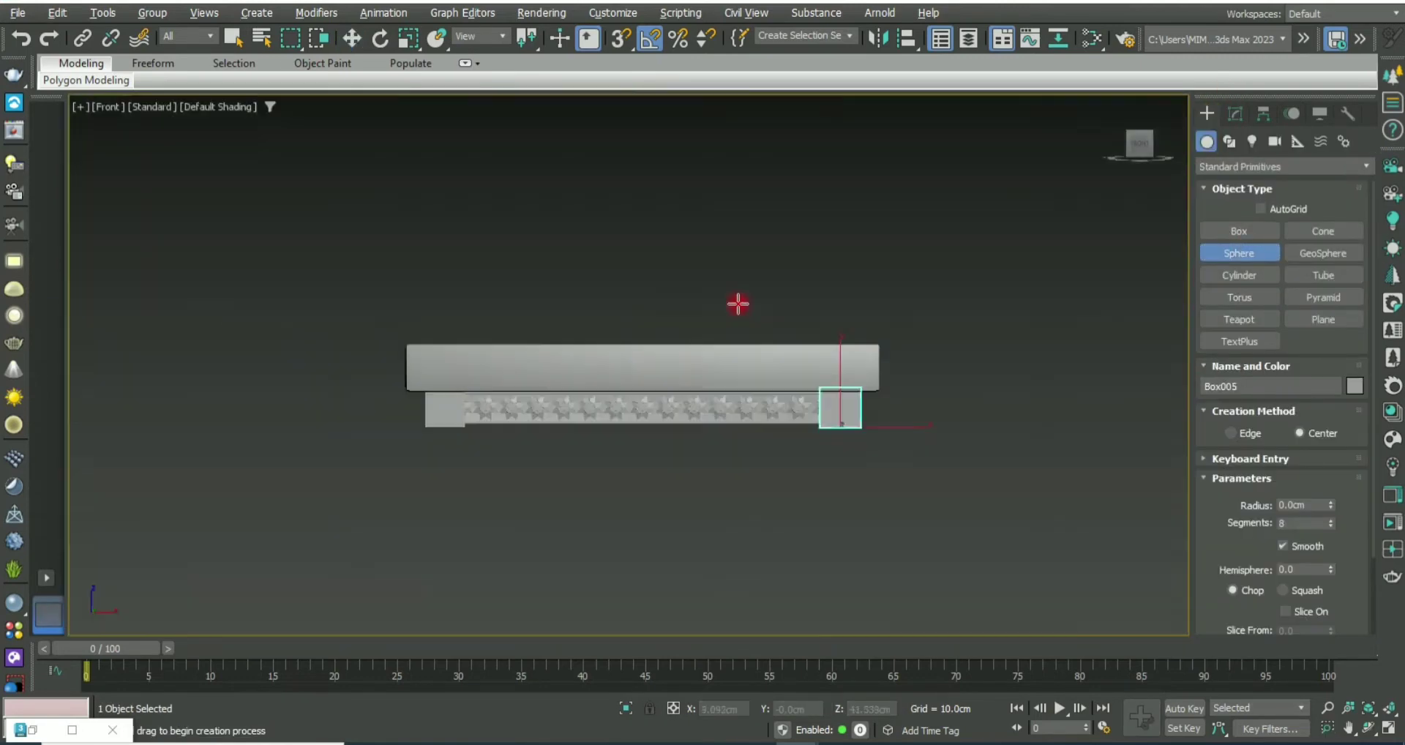
scroll(558, 353, "up", 5)
key("F4")
left_click_drag(467, 352, 557, 442)
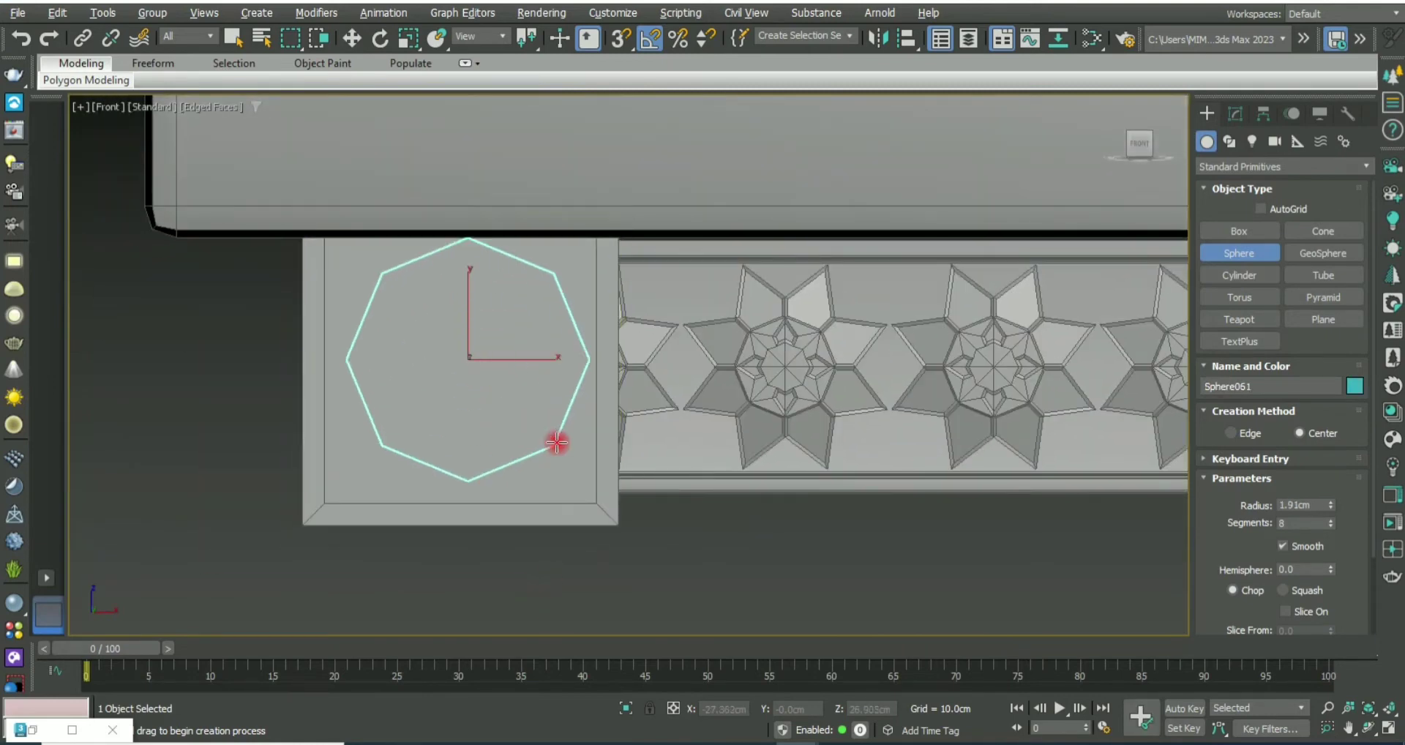
key("w")
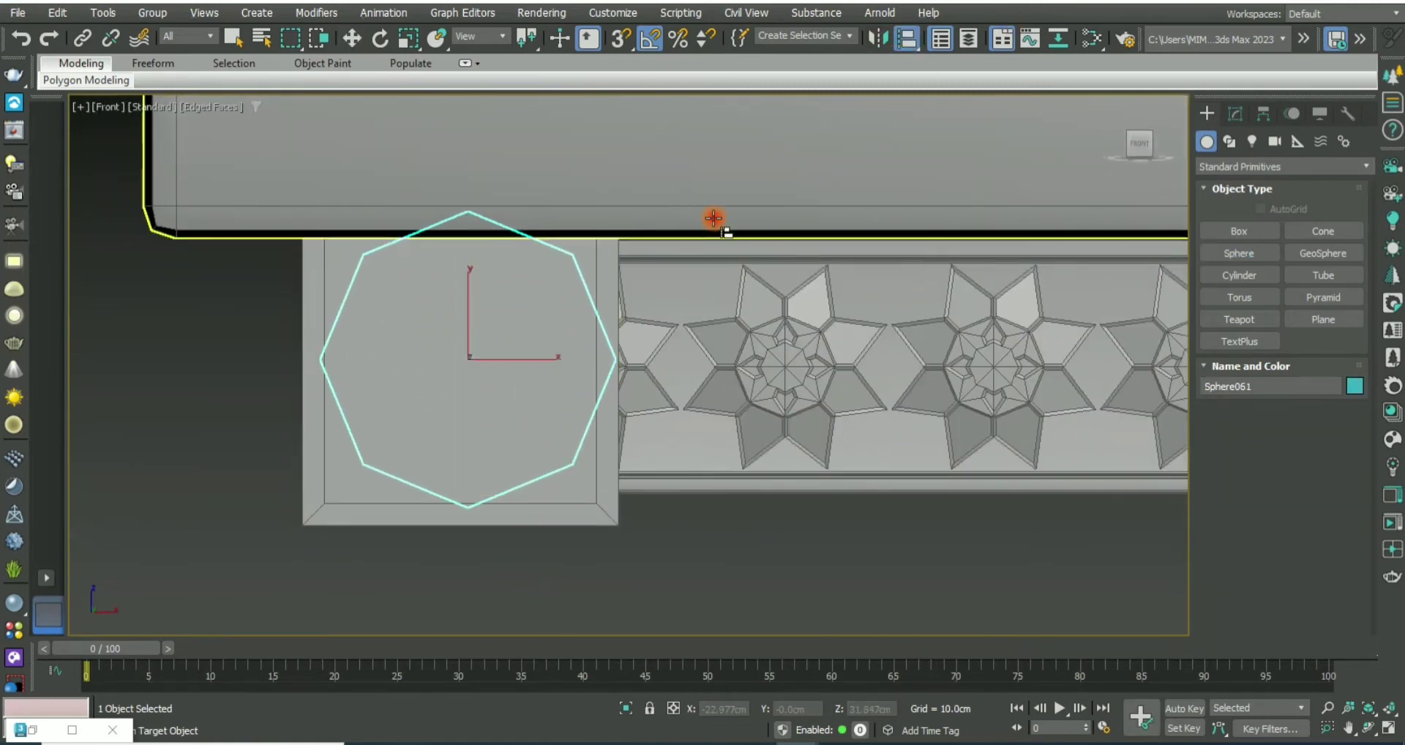
left_click(568, 507)
left_click(980, 470)
Step: Move the sphere forward onto the block face and set radius 2.56cm, 24 segments
key("alt+w")
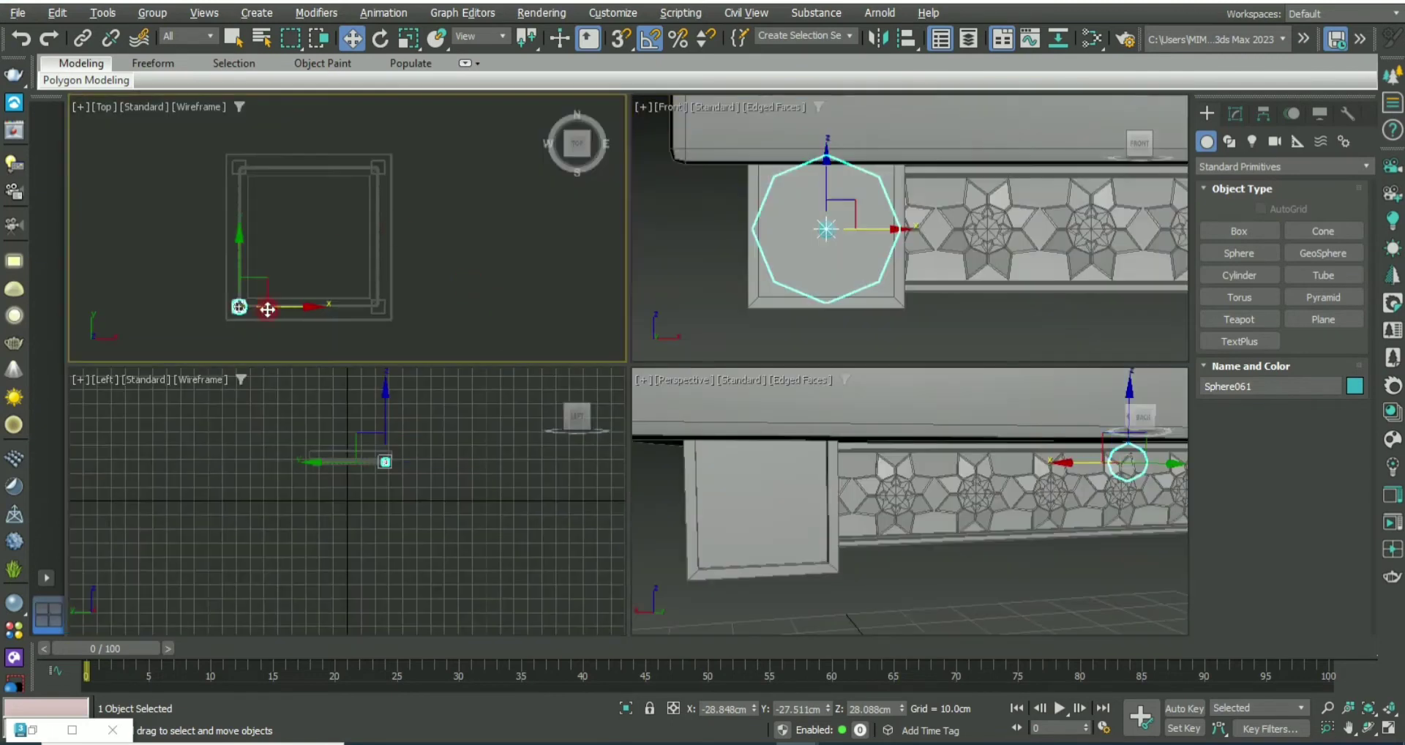
scroll(263, 161, "up", 2)
scroll(263, 161, "up", 2)
mouse_move(263, 160)
left_mouse_down()
mouse_move(271, 191)
mouse_move(269, 160)
left_mouse_up()
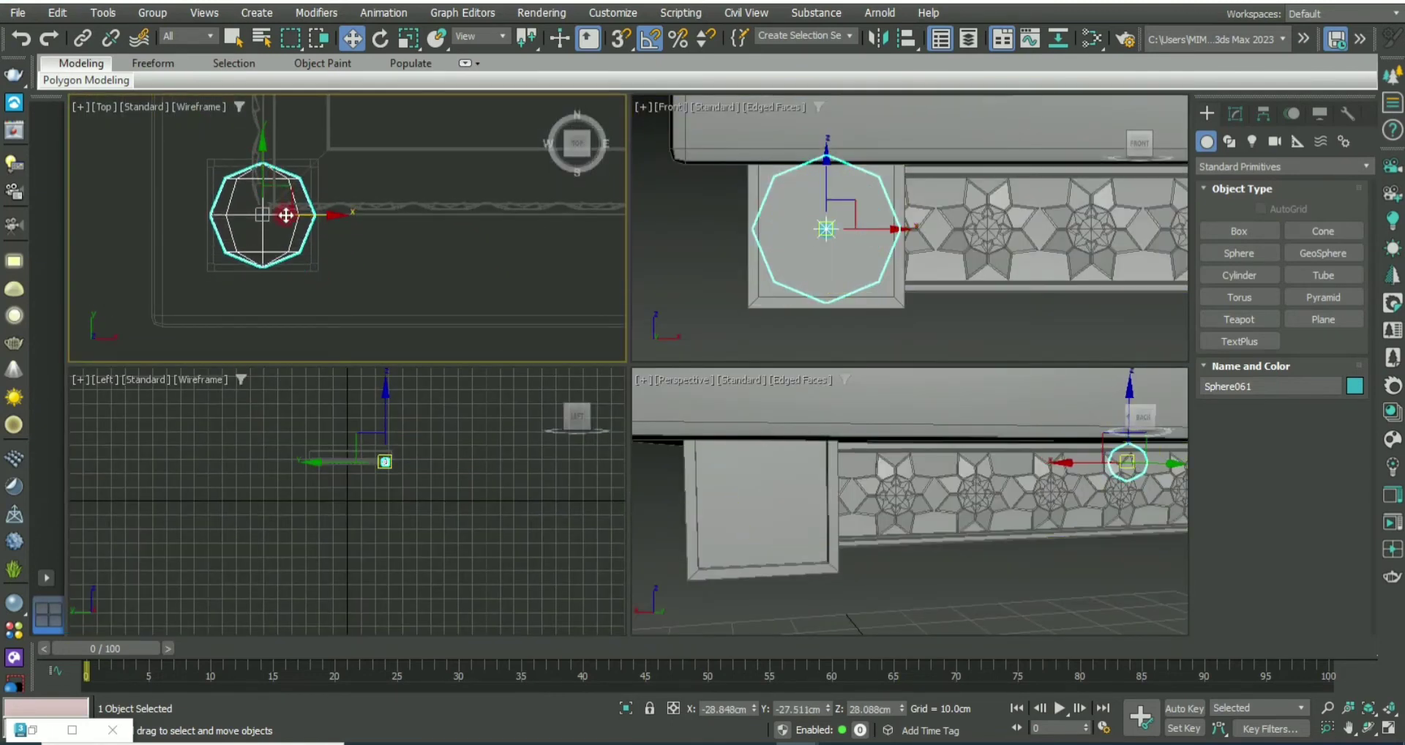
left_click(1235, 113)
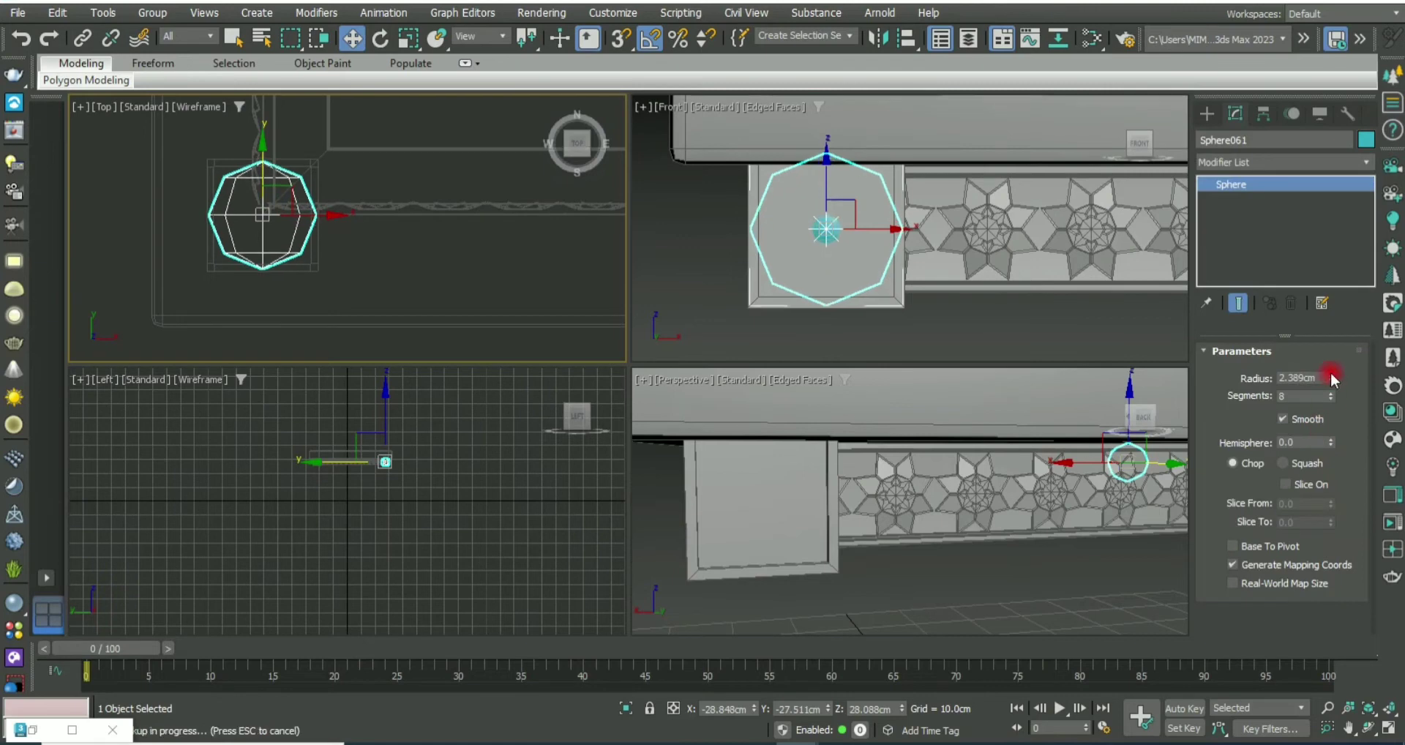
left_click_drag(1330, 371, 1329, 379)
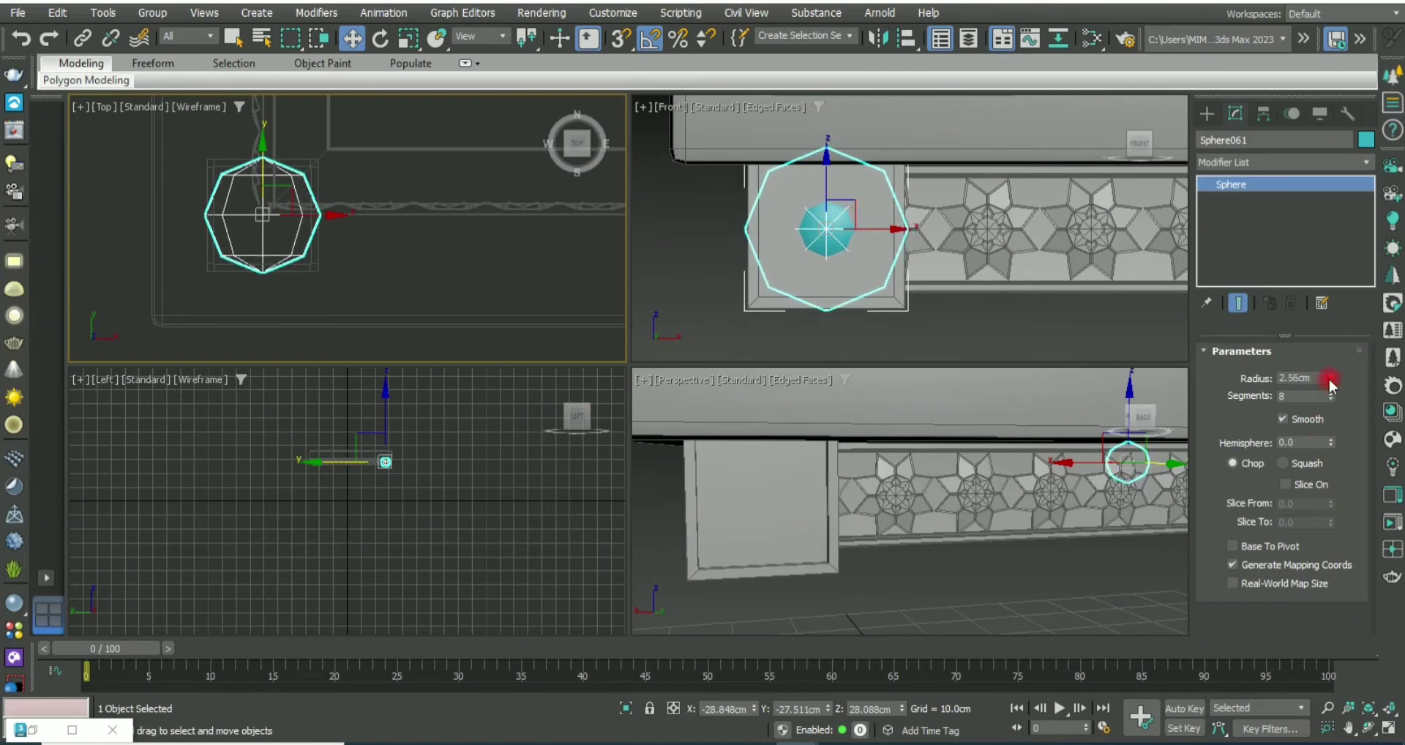
left_click(1331, 392)
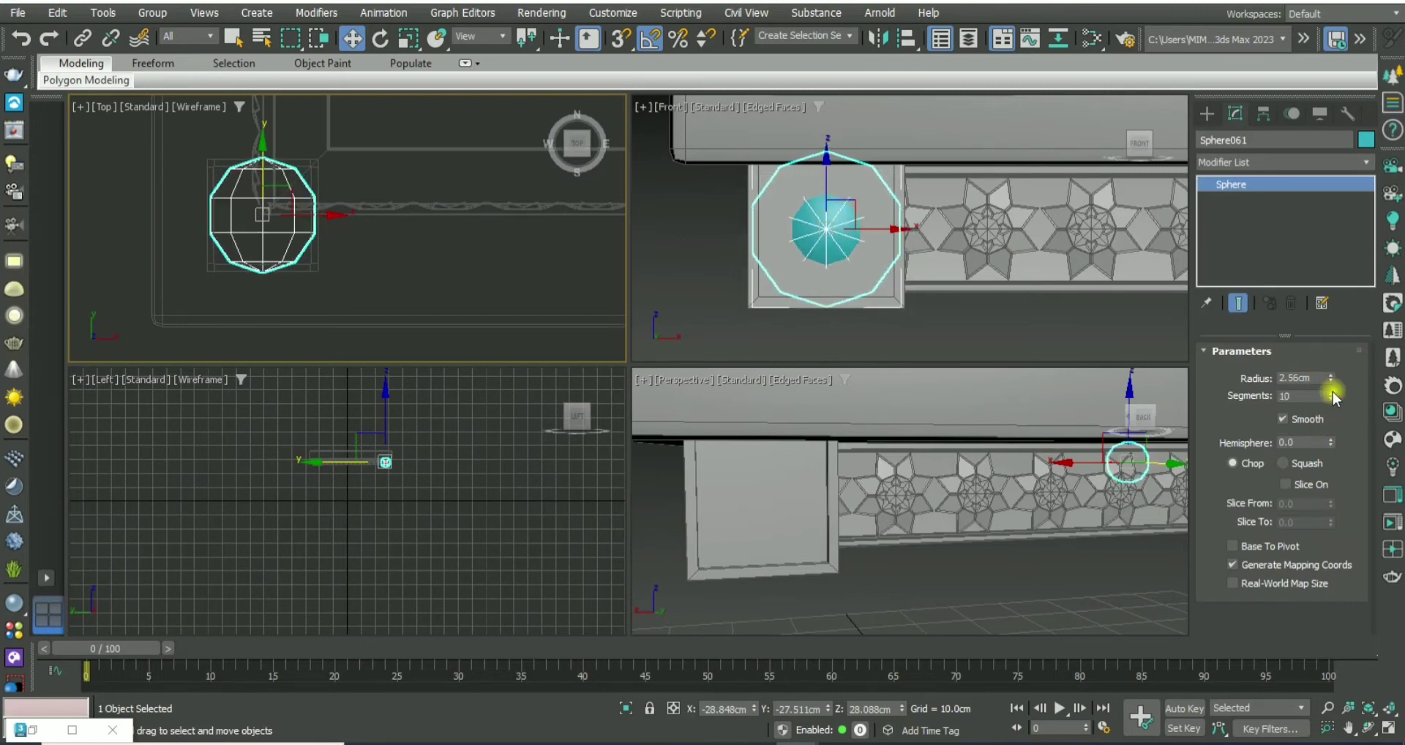
left_click(691, 297)
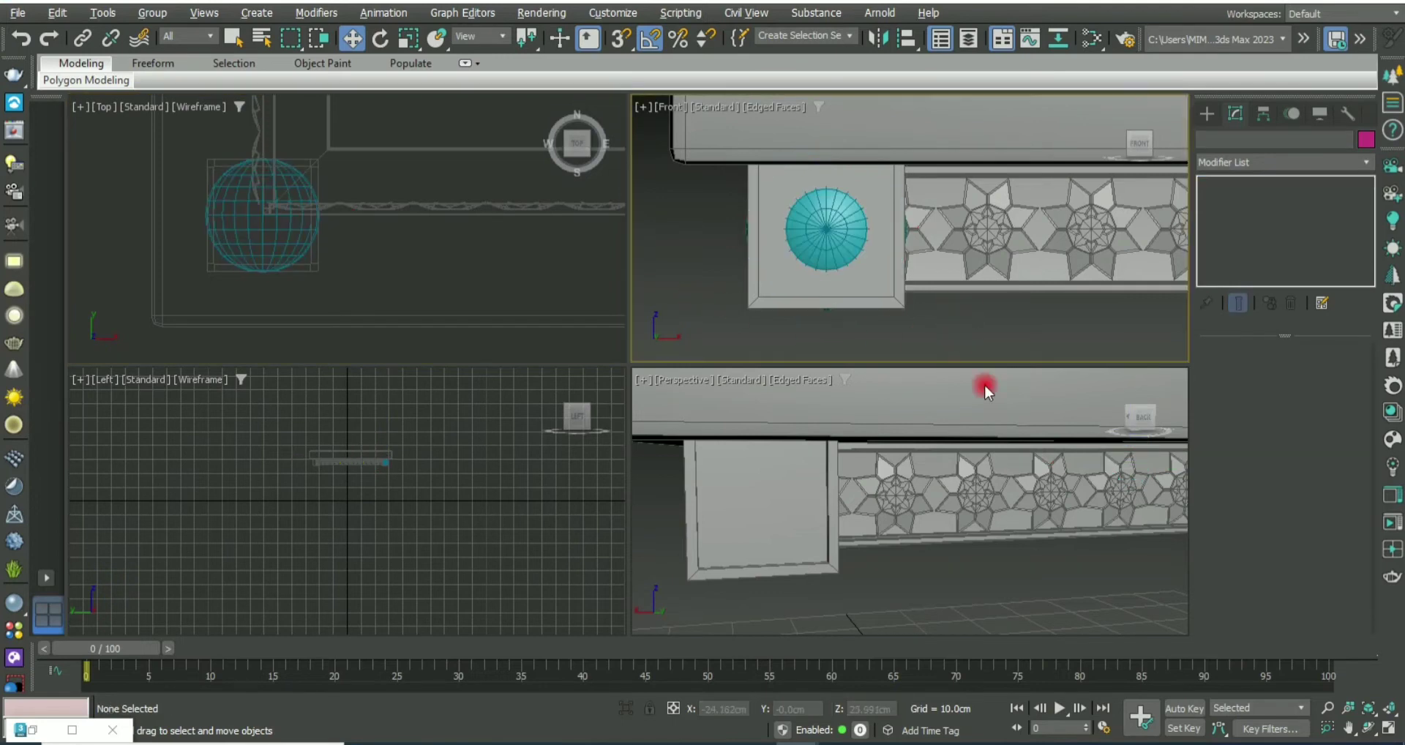
Step: Check the sphere in Front and perspective views, looking beneath the frieze
key("alt+w")
scroll(796, 517, "down", 5)
scroll(796, 516, "down", 2)
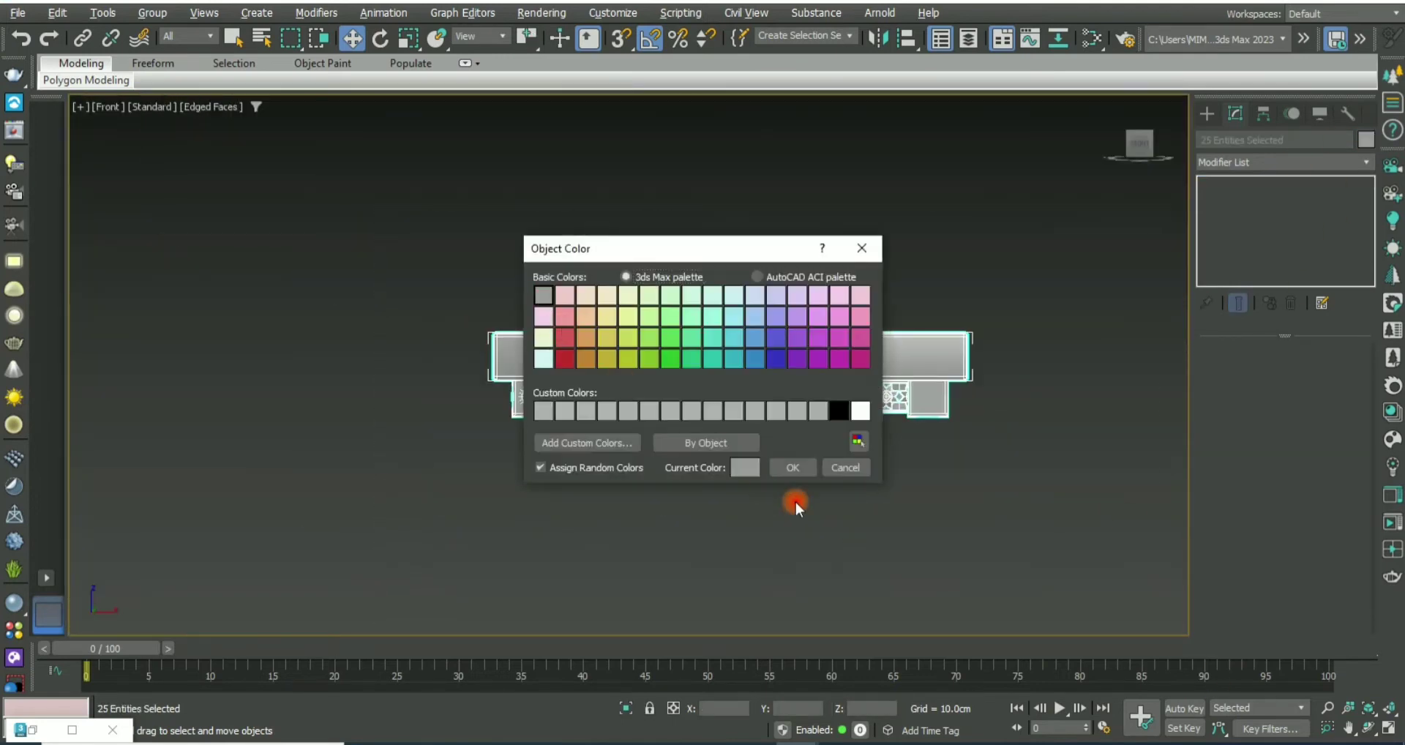
key("p")
key("F4")
mouse_move(674, 485)
middle_mouse_down("alt")
mouse_move(642, 469)
mouse_move(758, 323)
mouse_move(959, 382)
mouse_move(292, 398)
mouse_move(379, 355)
middle_mouse_up("alt")
scroll(323, 379, "up", 5)
Step: Inspect the sphere's mesh edges, then face the frieze head-on
key("F4")
scroll(440, 457, "up", 3)
left_click(441, 456)
key("F4")
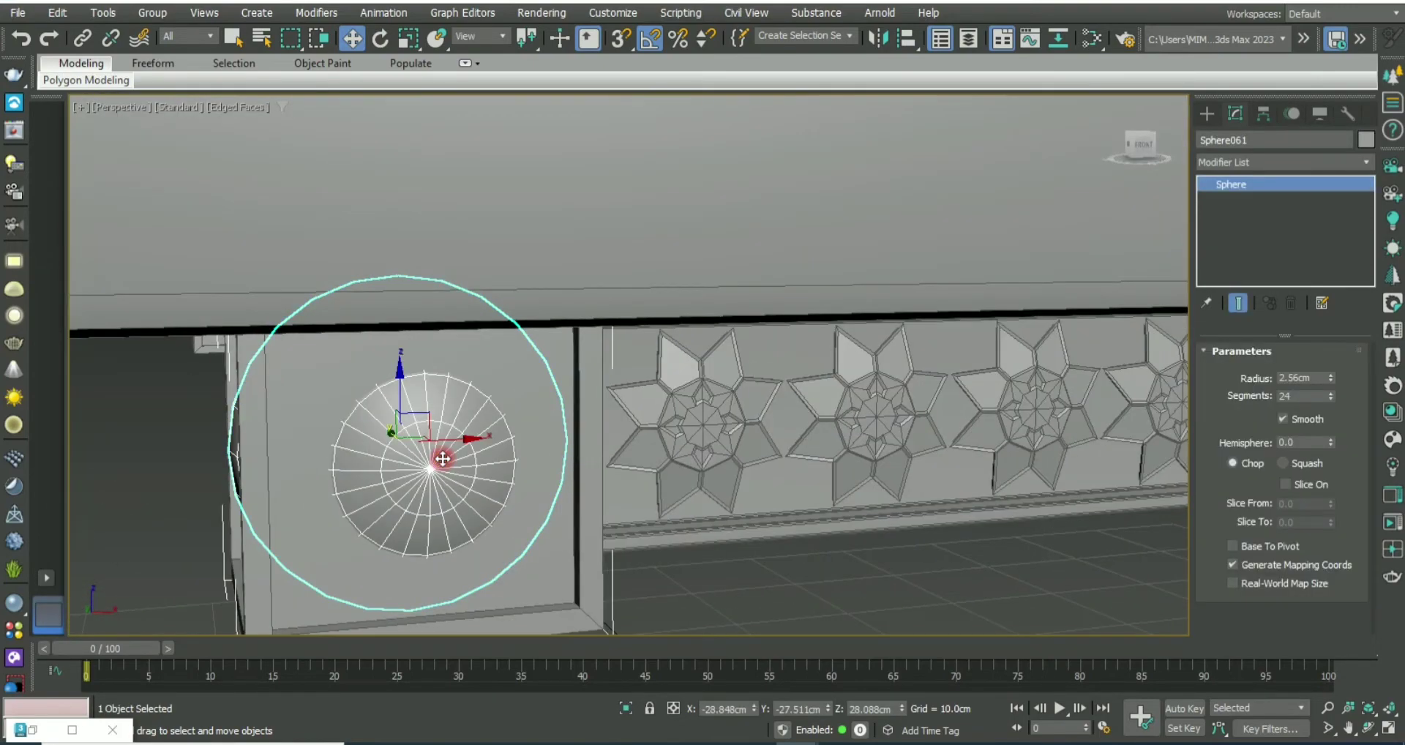
left_click(733, 604)
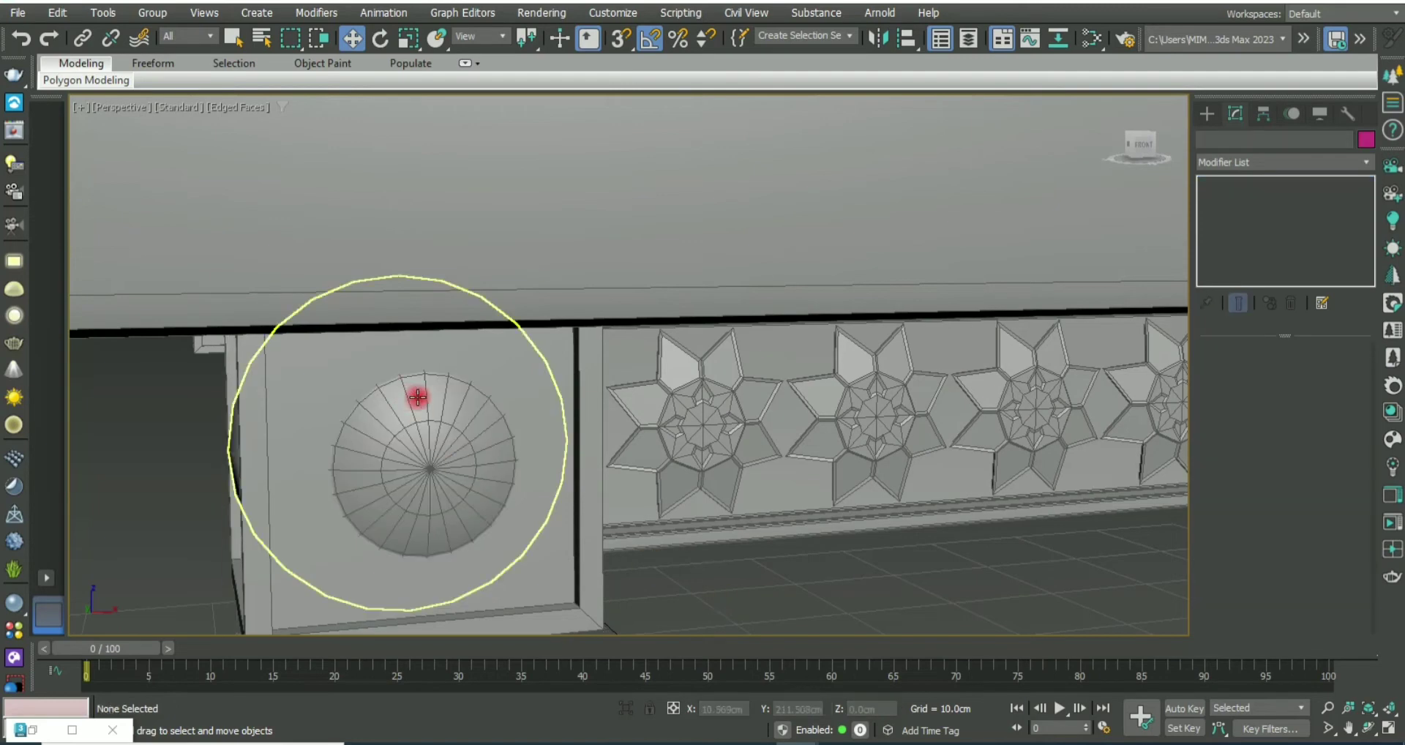
middle_click_drag(417, 399, 448, 430, "alt")
scroll(406, 436, "up", 3)
Step: Convert the sphere to Editable Poly, select an edge loop and scale it outward
left_click(318, 464)
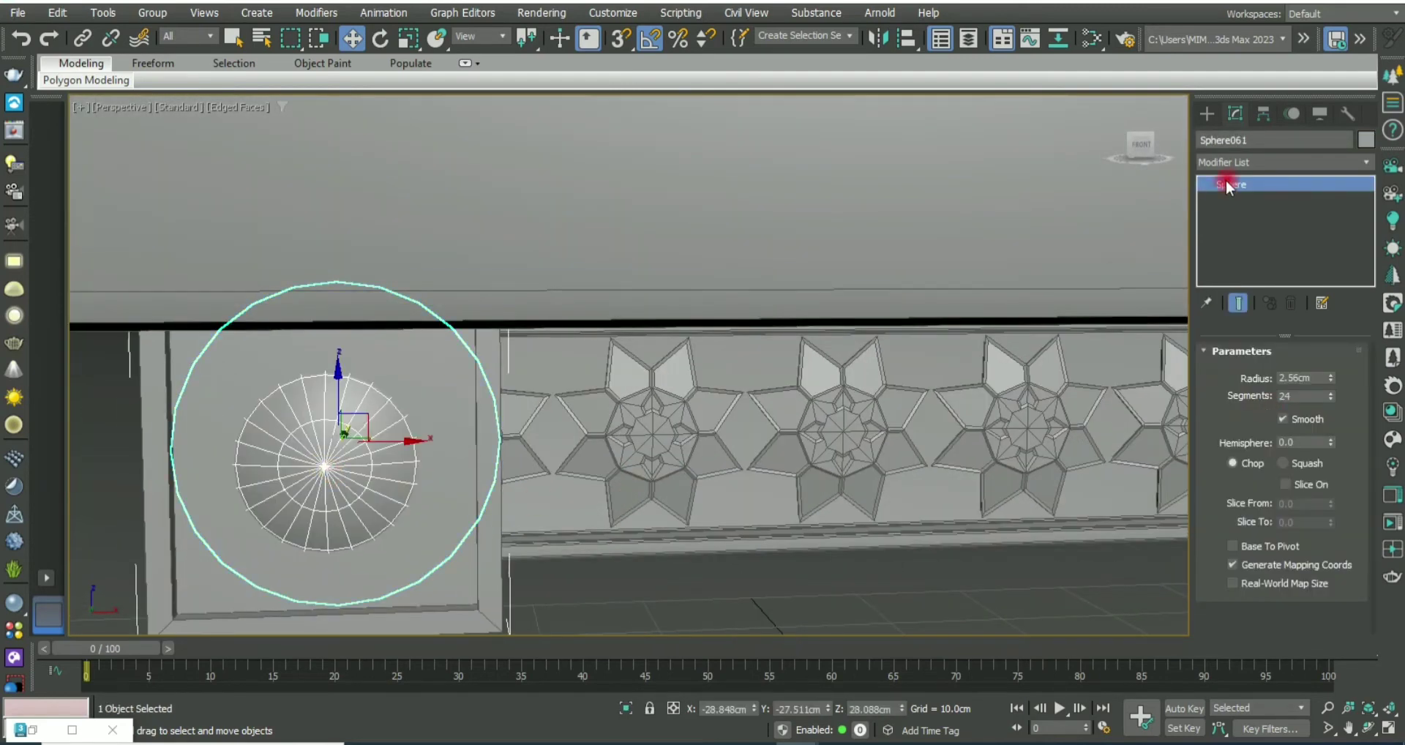
right_click(1228, 180)
left_click(1222, 310)
left_click(1257, 372)
left_click(379, 393)
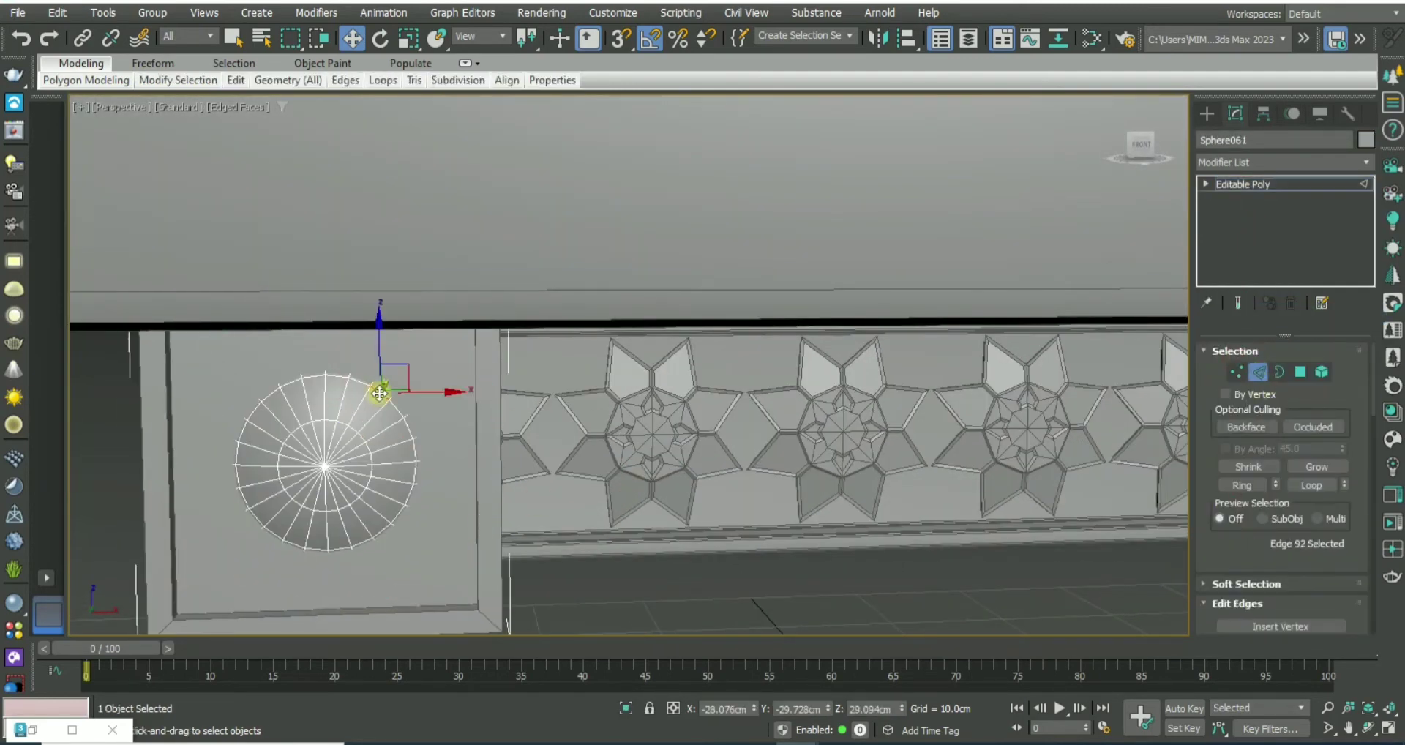
left_click_drag(323, 466, 294, 368)
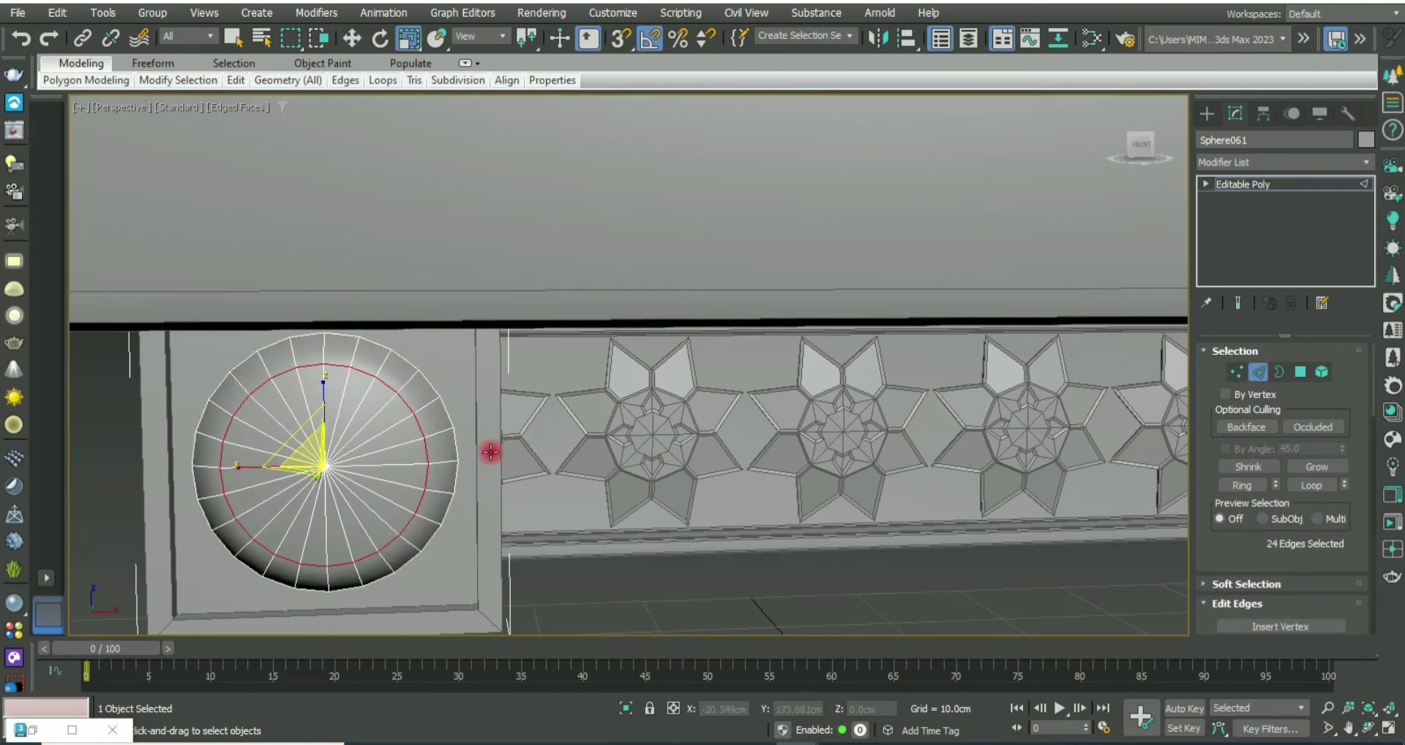
Step: Extrude the selected edge loop with a height of -0.156cm
right_click(426, 429)
left_click(270, 524)
mouse_move(642, 375)
left_mouse_down()
mouse_move(647, 439)
mouse_move(641, 400)
left_mouse_up()
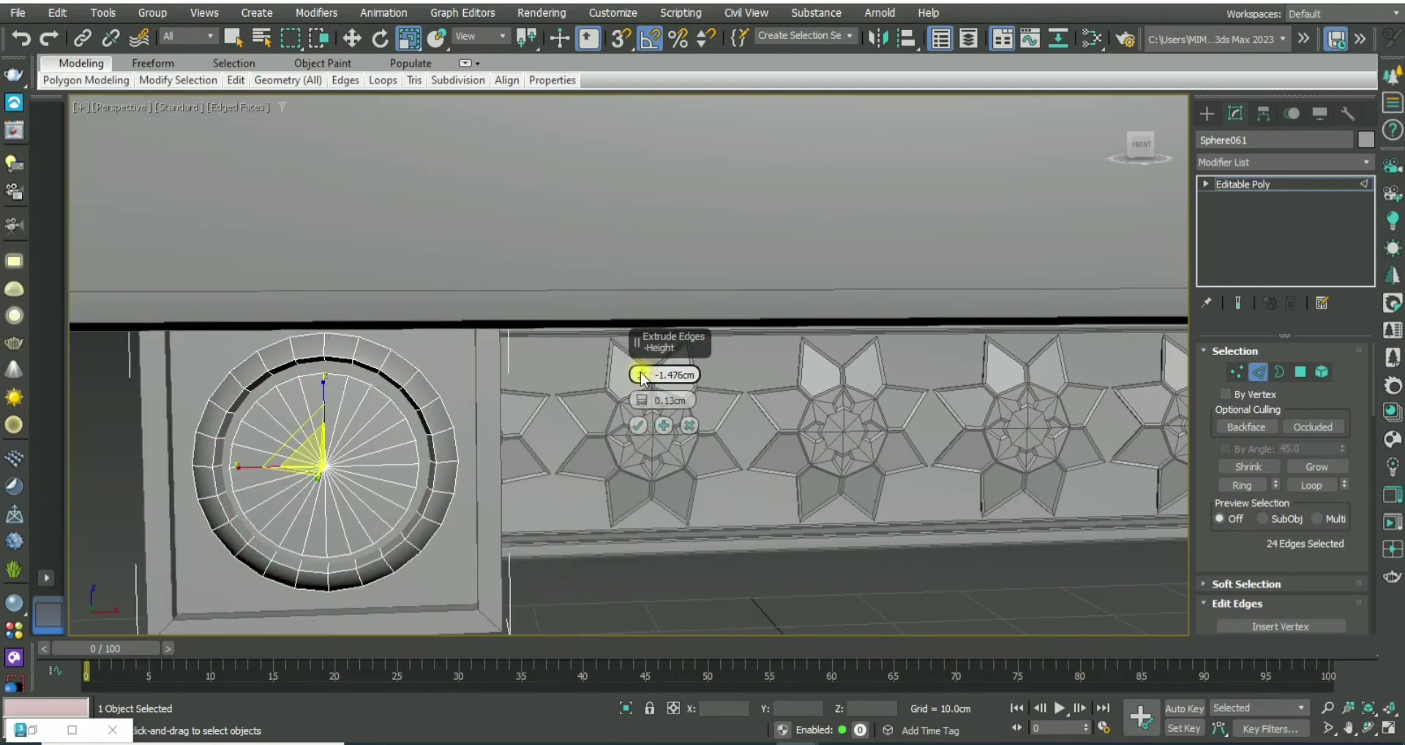
left_click_drag(640, 373, 638, 366)
Step: Chamfer the extruded edge loop, clear the selection and return to plain shading
right_click(439, 394)
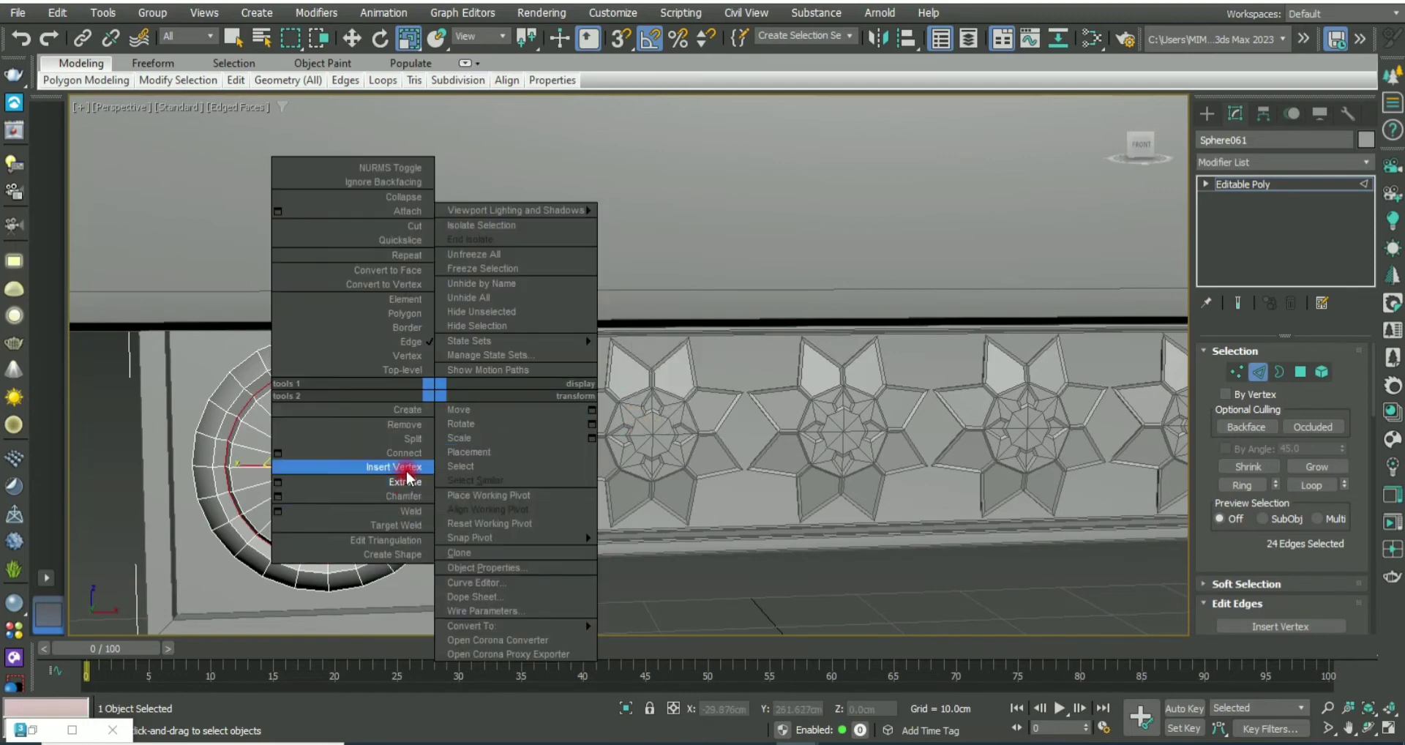
left_click(279, 495)
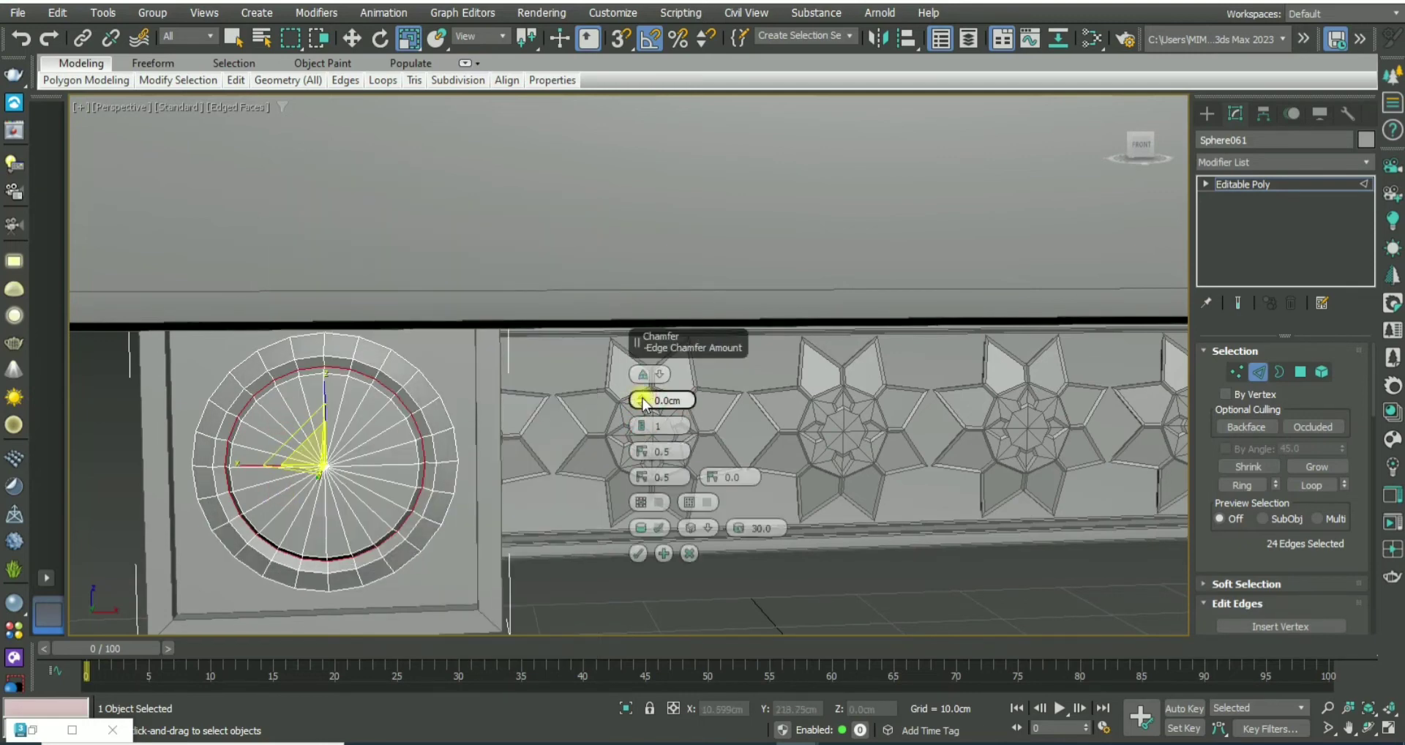
left_click(638, 553)
left_click(606, 617)
key("F4")
Step: Select the whole rosette object with the Move tool active
scroll(417, 507, "down", 5)
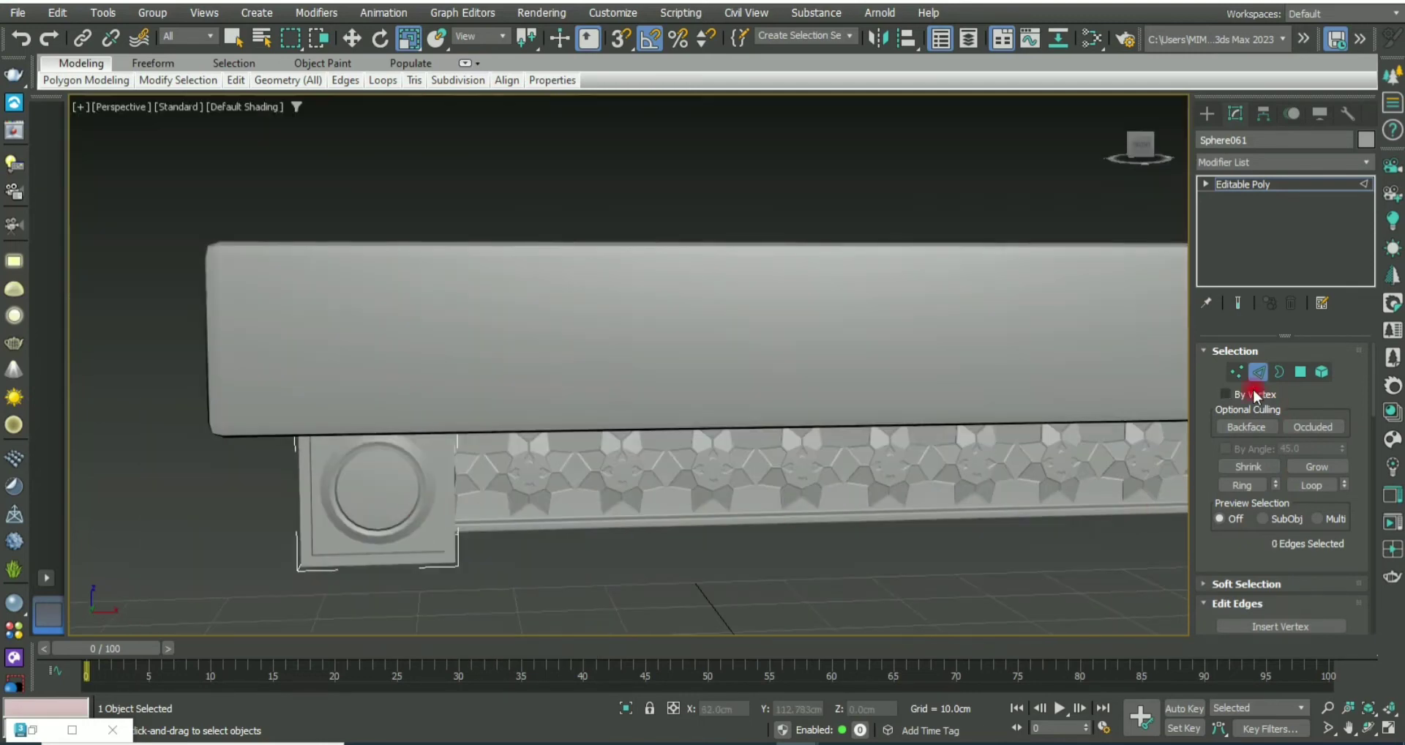
left_click(805, 571)
scroll(753, 526, "down", 5)
mouse_move(752, 526)
middle_mouse_down("alt")
mouse_move(727, 442)
mouse_move(803, 449)
middle_mouse_up("alt")
scroll(727, 461, "up", 5)
scroll(740, 365, "up", 5)
scroll(741, 366, "down", 5)
left_click(461, 476)
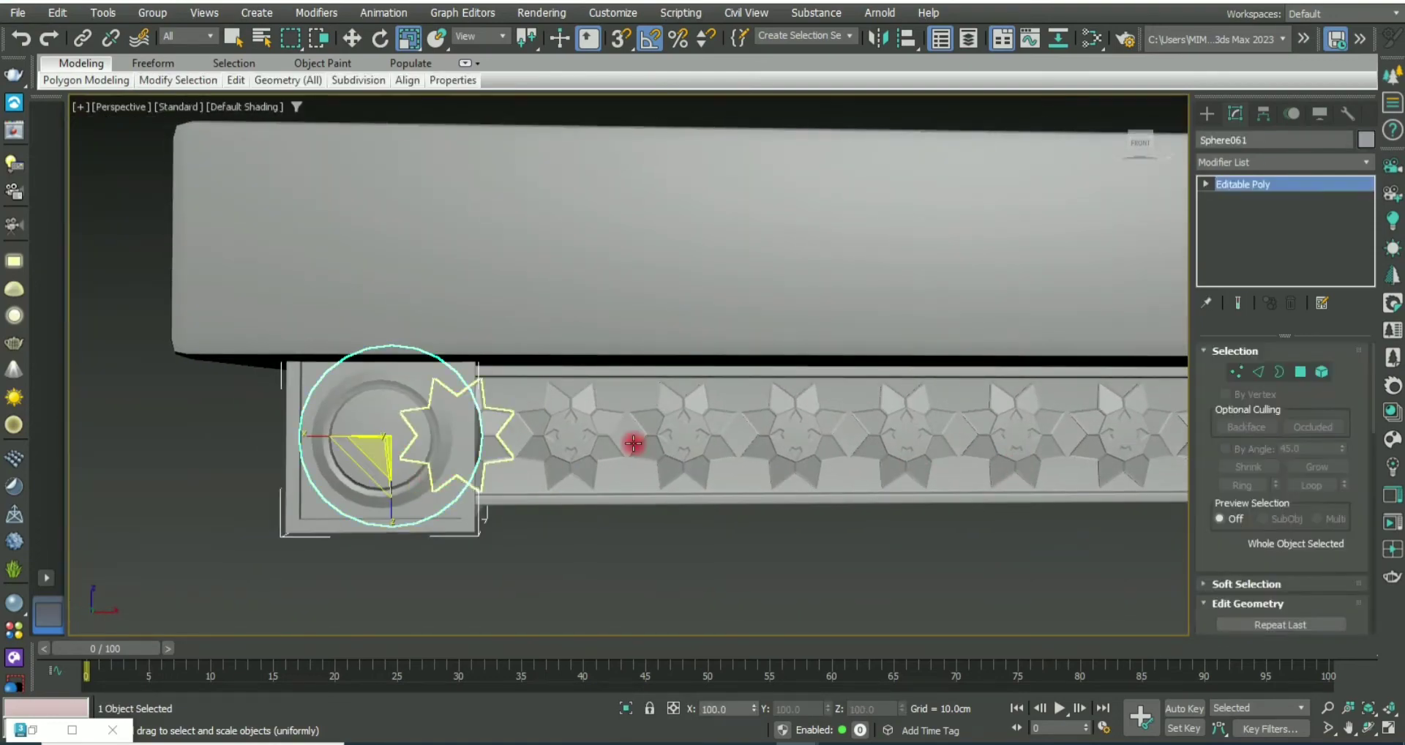
key("1")
key("t")
key("F3")
left_click(1236, 371)
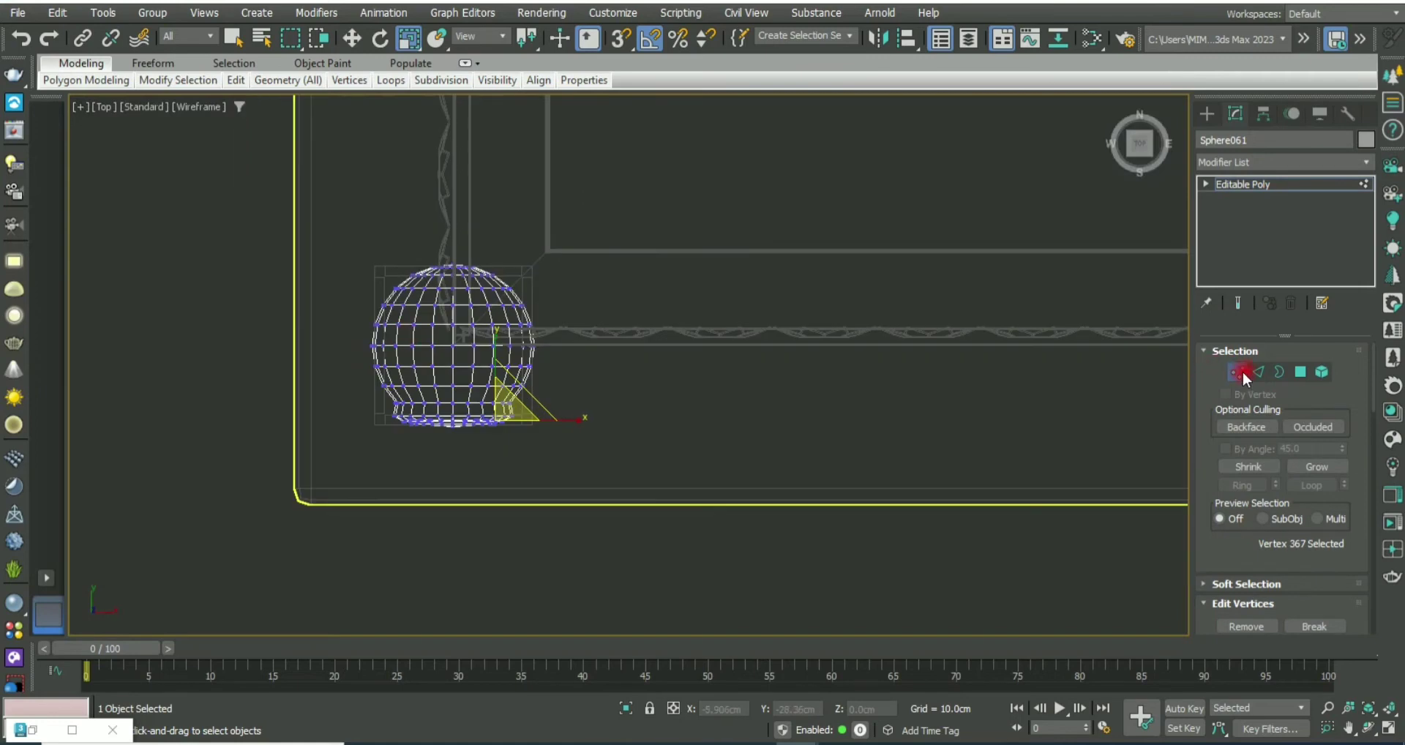
key("w")
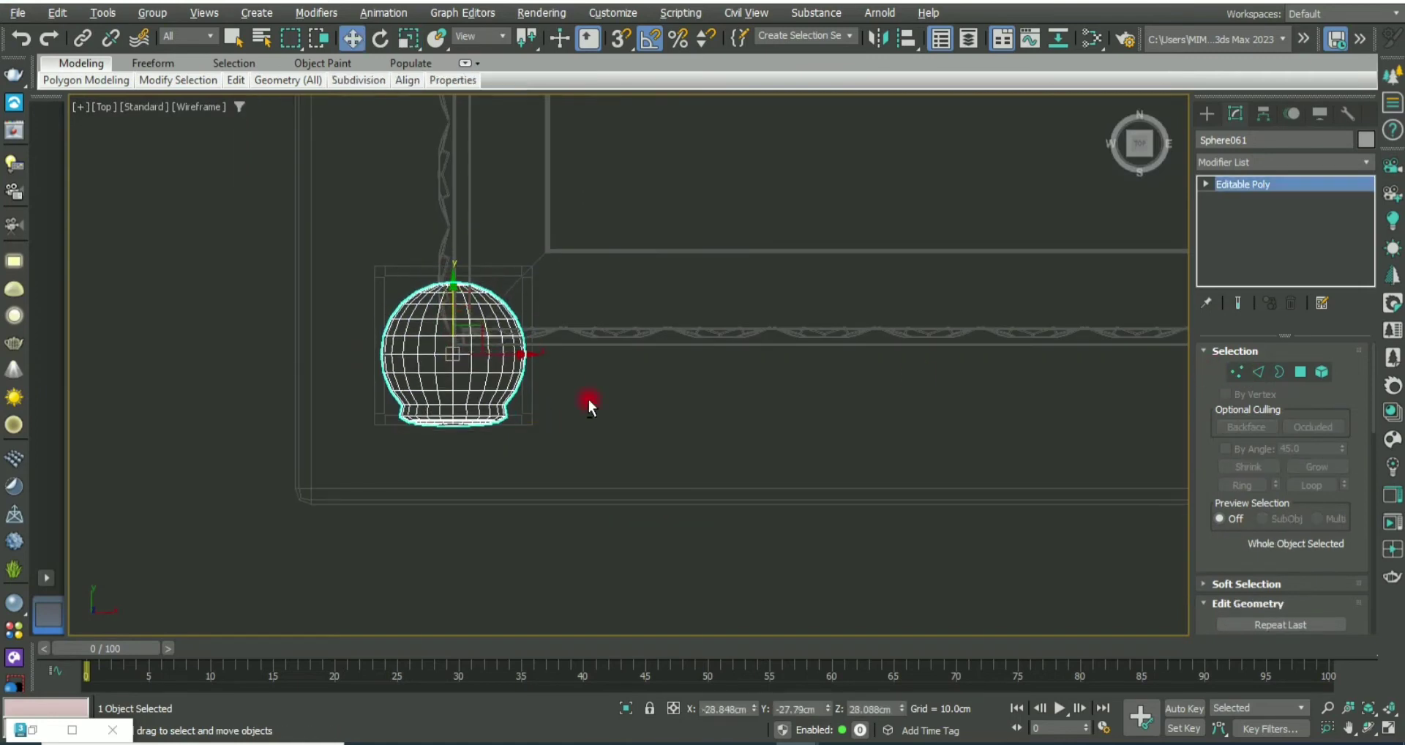
Step: Shift-drag a copy of the rosette to the far right corner block
key("p")
left_click(515, 568)
middle_click_drag(515, 568, 684, 532, "alt")
key("f")
left_click(262, 360)
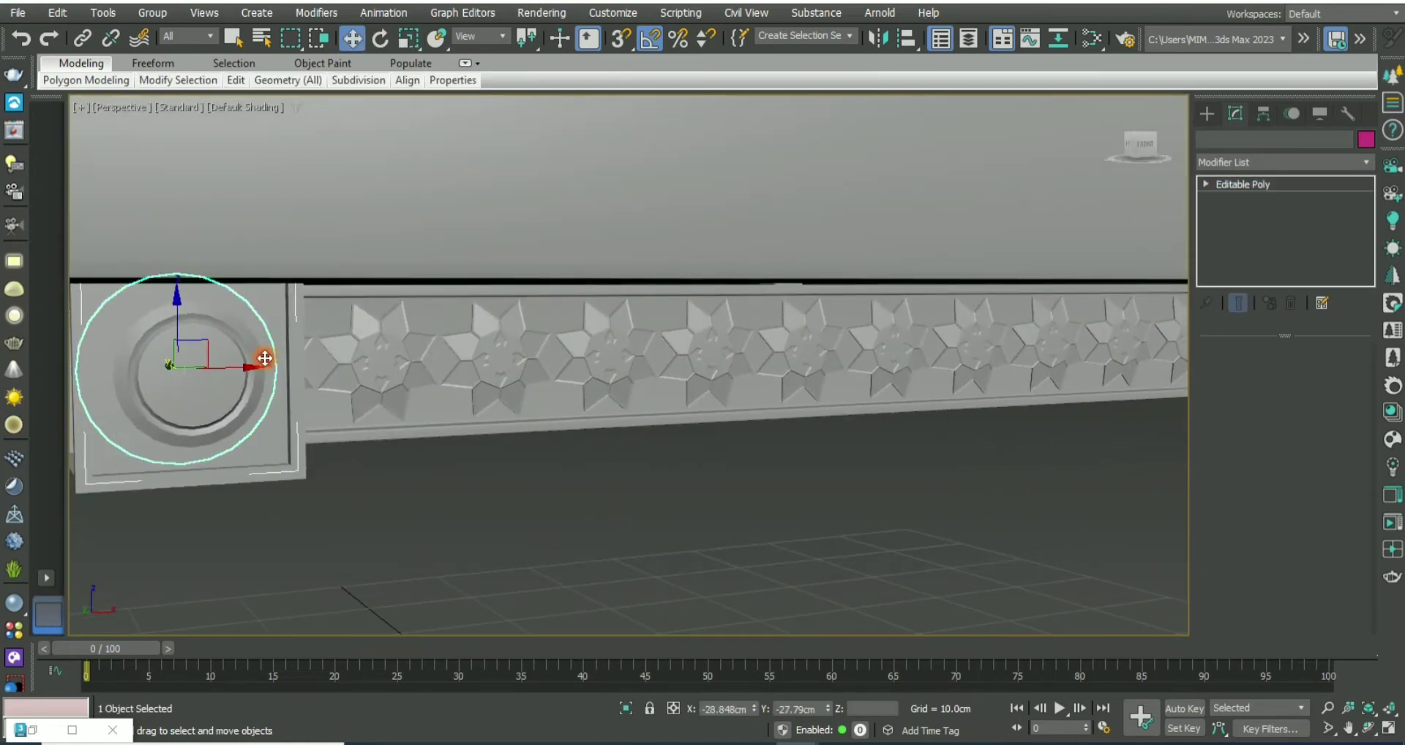
key("p")
key("alt+w")
key("alt+w")
left_click_drag(292, 313, 1072, 376, "shift")
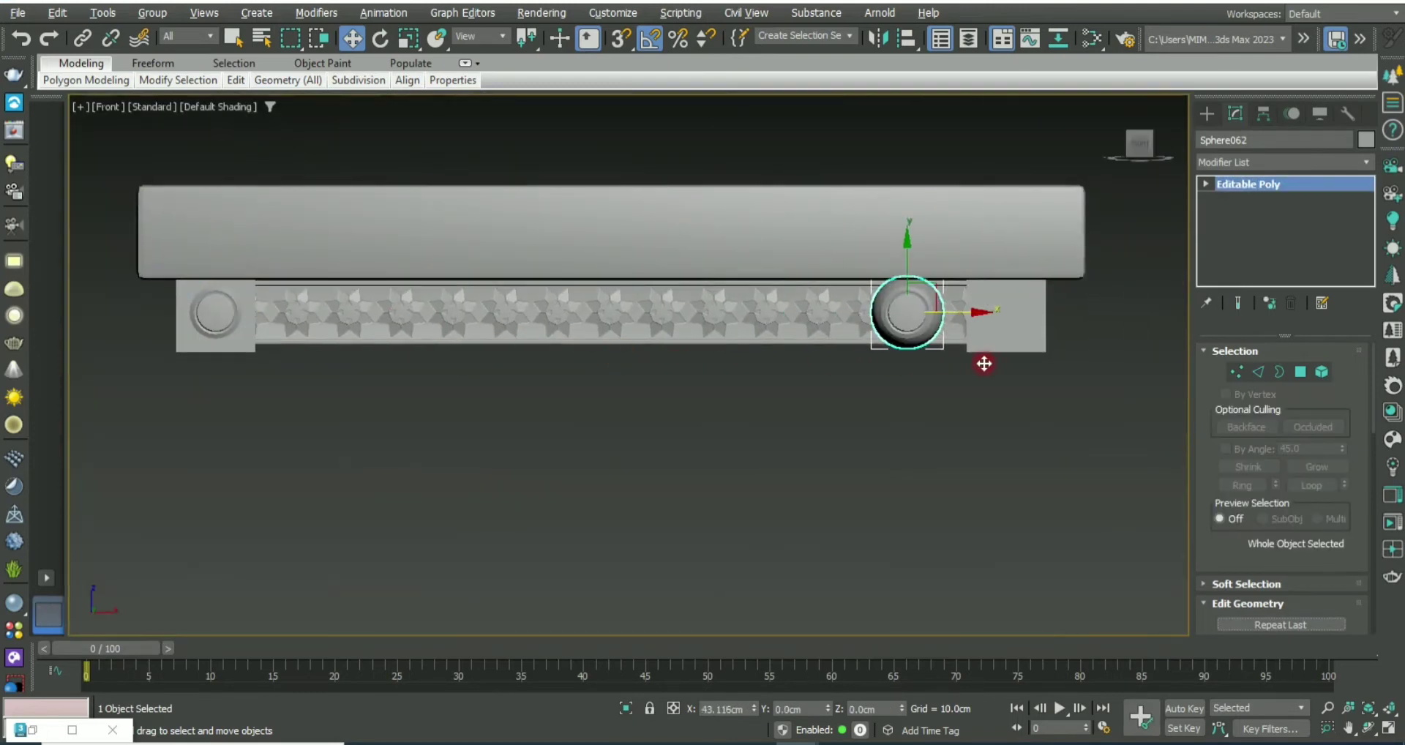
left_click(718, 440)
Step: Align the copied rosette center-to-center on X, Y and Z with Box004
key("z")
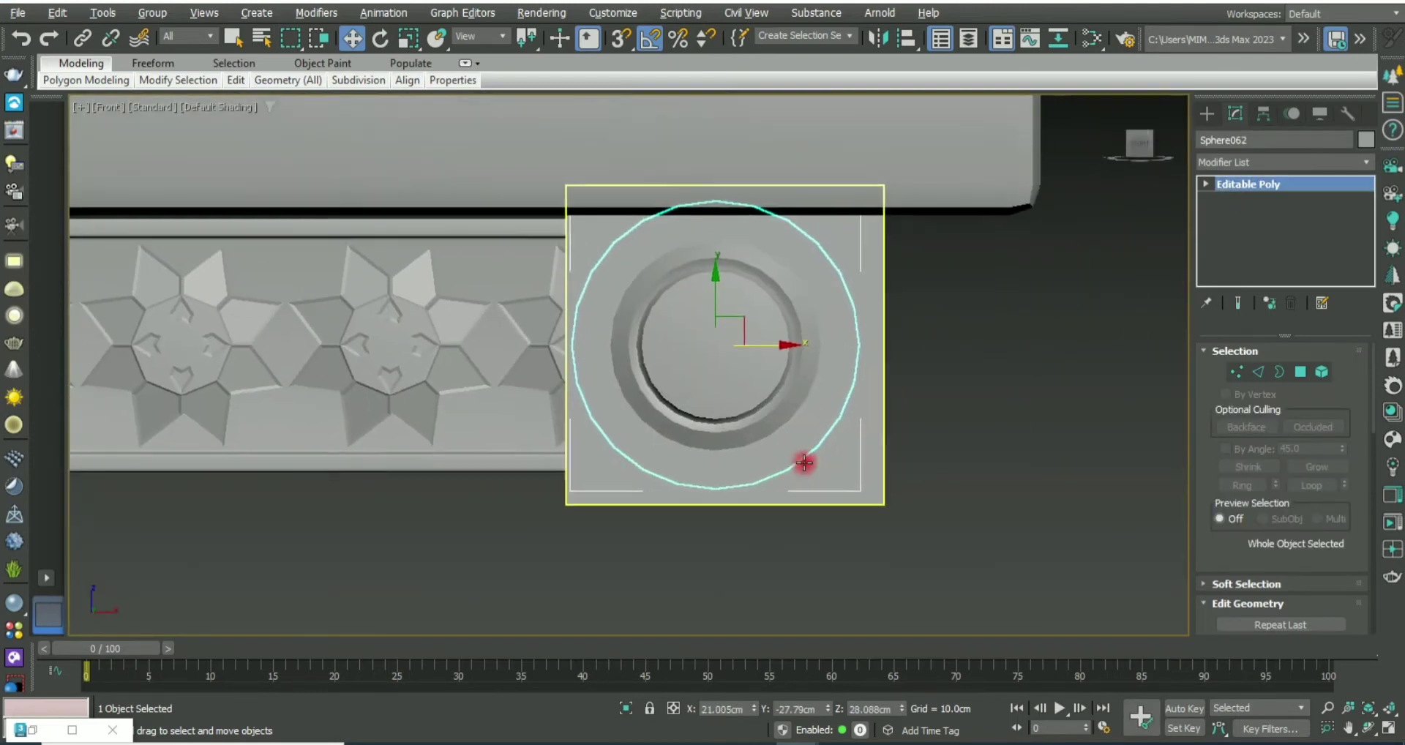
key("ctrl+d")
left_click(905, 55)
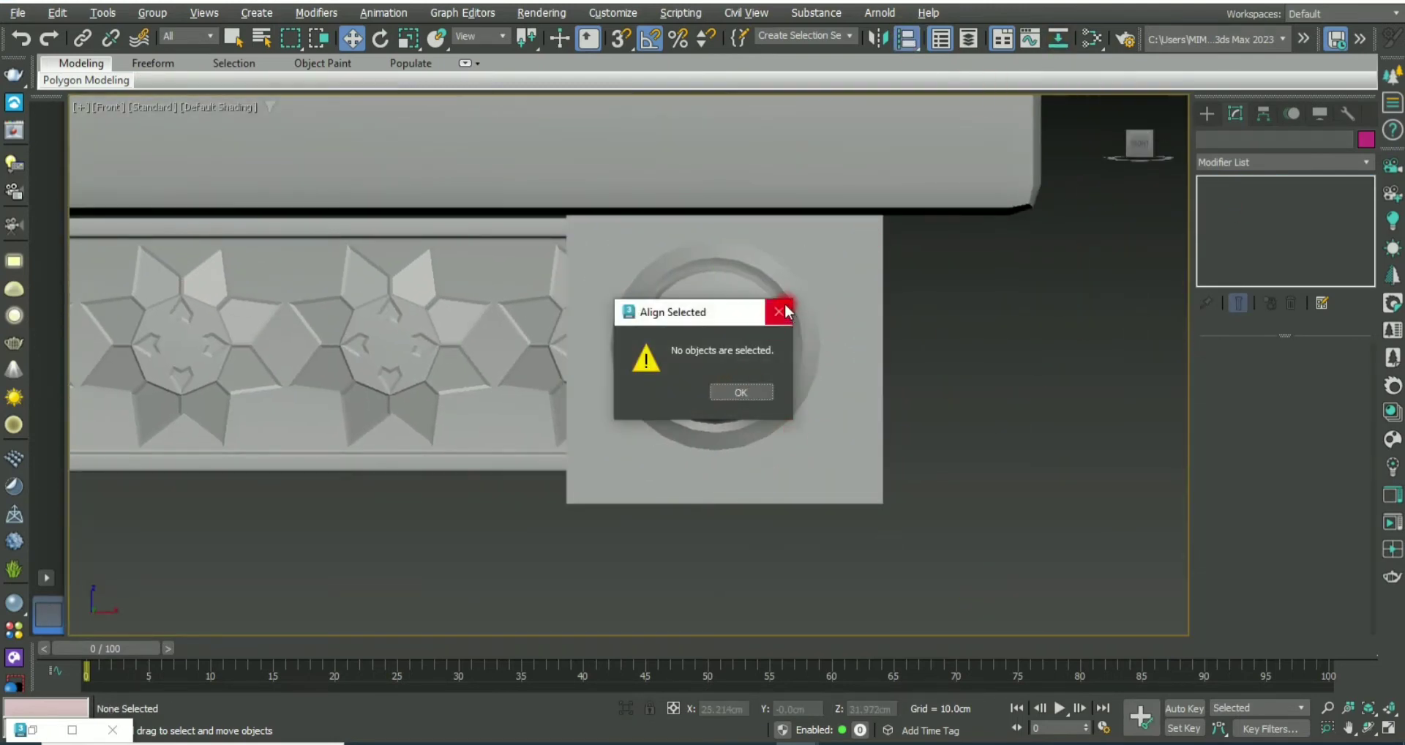
left_click(731, 395)
left_click(805, 260)
left_click(843, 472)
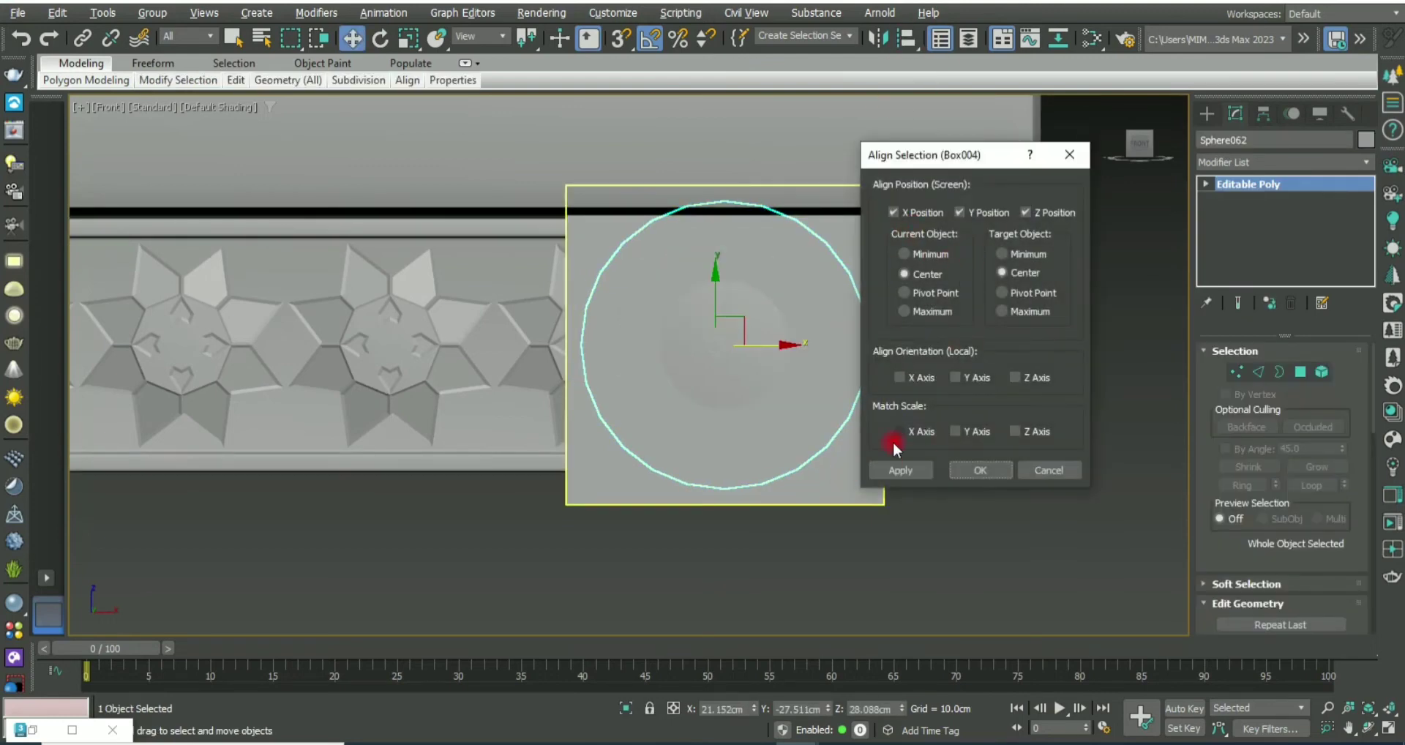
left_click(980, 470)
Step: Orbit the perspective view onto the copy and select both rosette spheres
key("alt+w")
key("ctrl+d")
middle_click(949, 463)
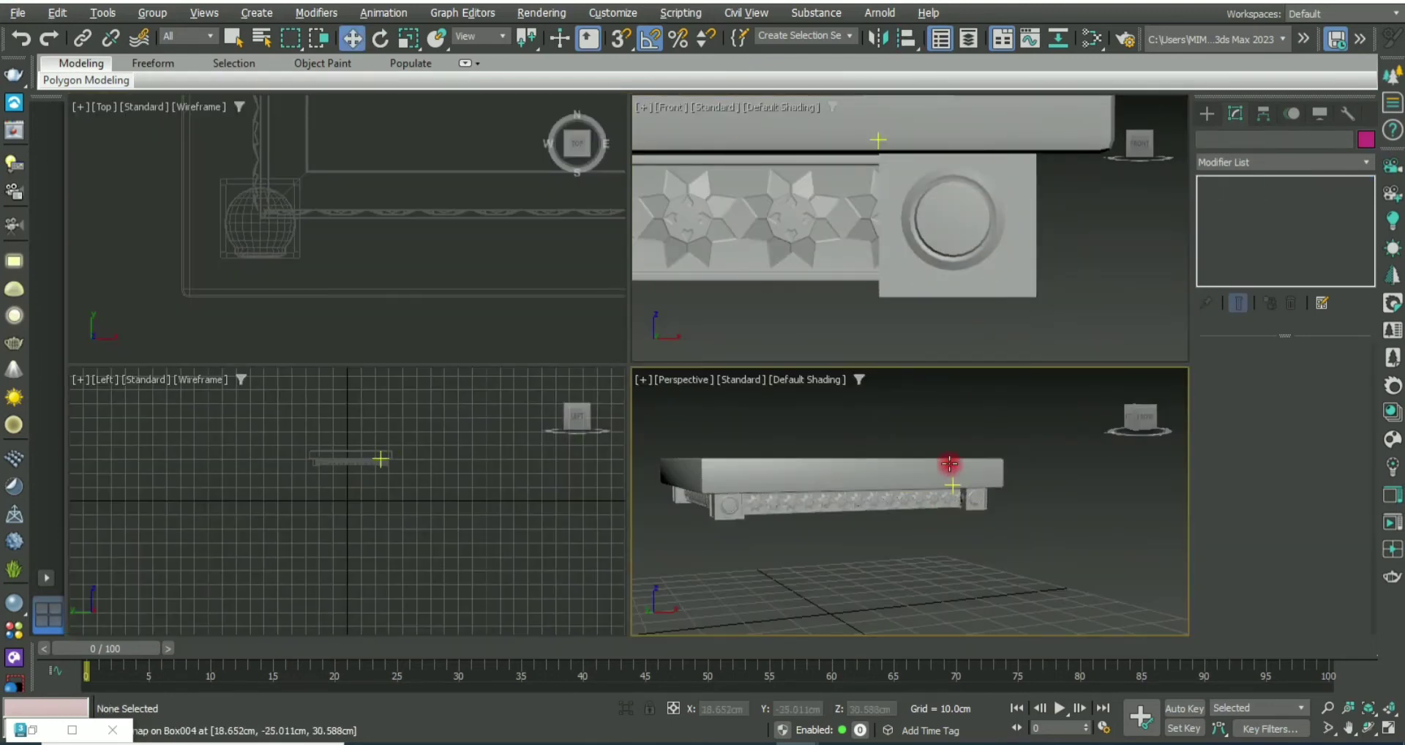
middle_click_drag(1033, 531, 746, 457, "alt")
key("alt+w")
scroll(740, 379, "up", 5)
left_click(739, 379)
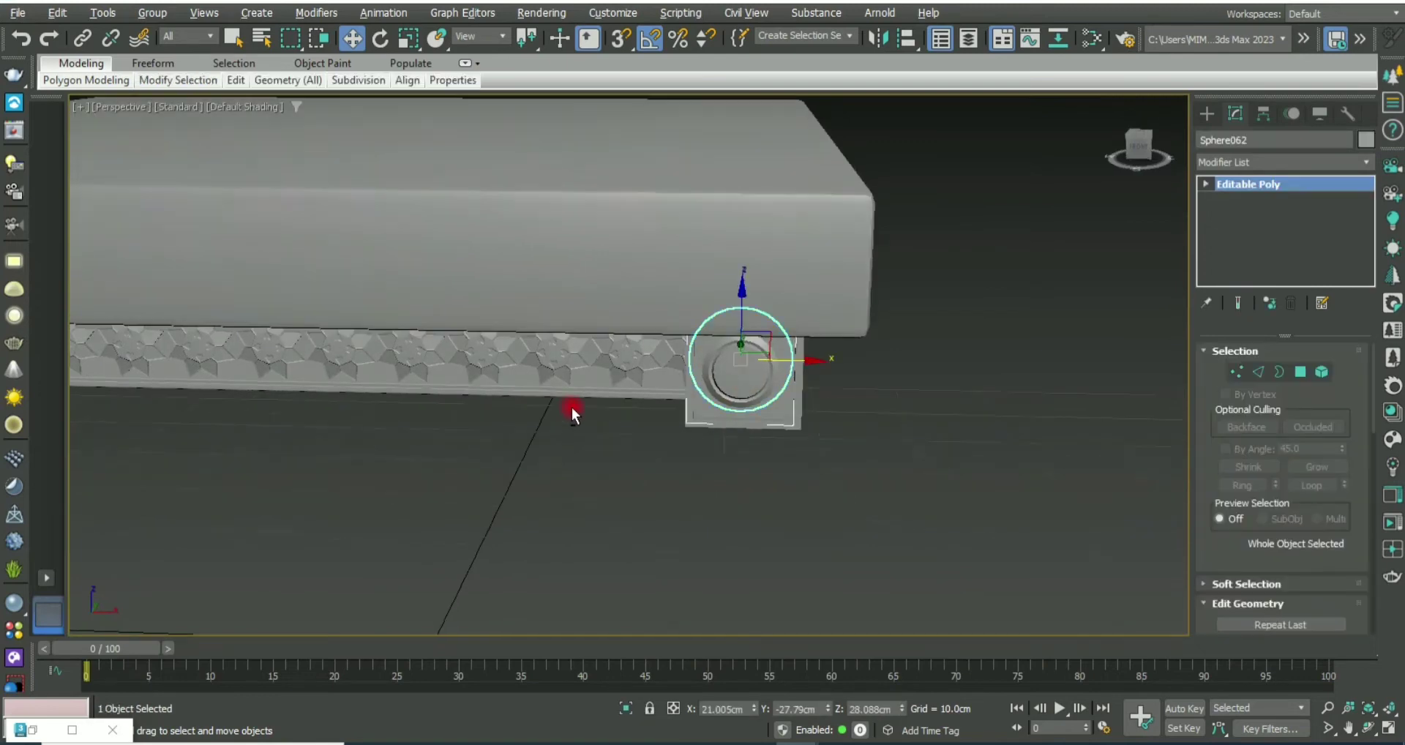
mouse_move(571, 409)
middle_mouse_down("alt")
mouse_move(481, 349)
mouse_move(276, 407)
middle_mouse_up("alt")
left_click(276, 407, "ctrl")
Step: Delete the spheres' upper vertices in Top view, leaving flat bottom discs
middle_click_drag(414, 463, 512, 366, "alt")
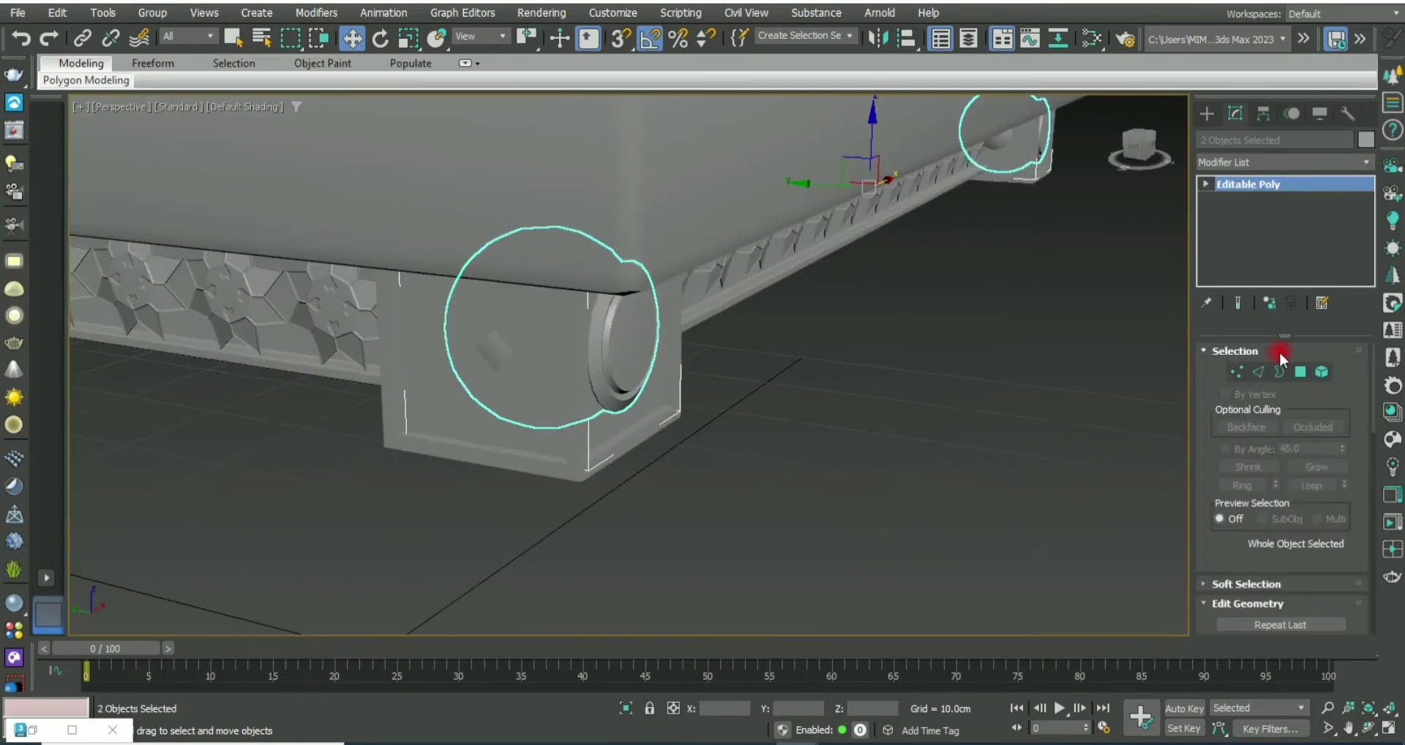
left_click(1236, 372)
key("t")
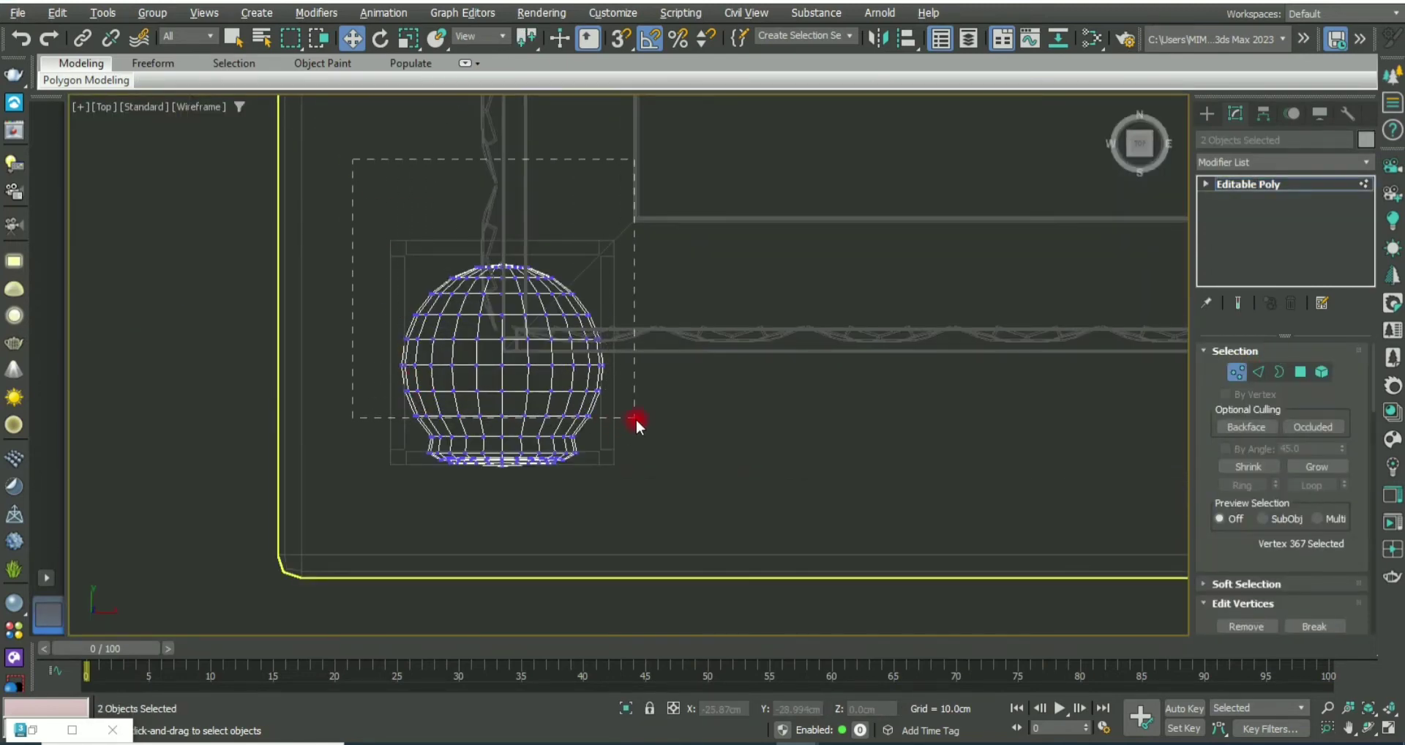
key("Delete")
left_click(1237, 372)
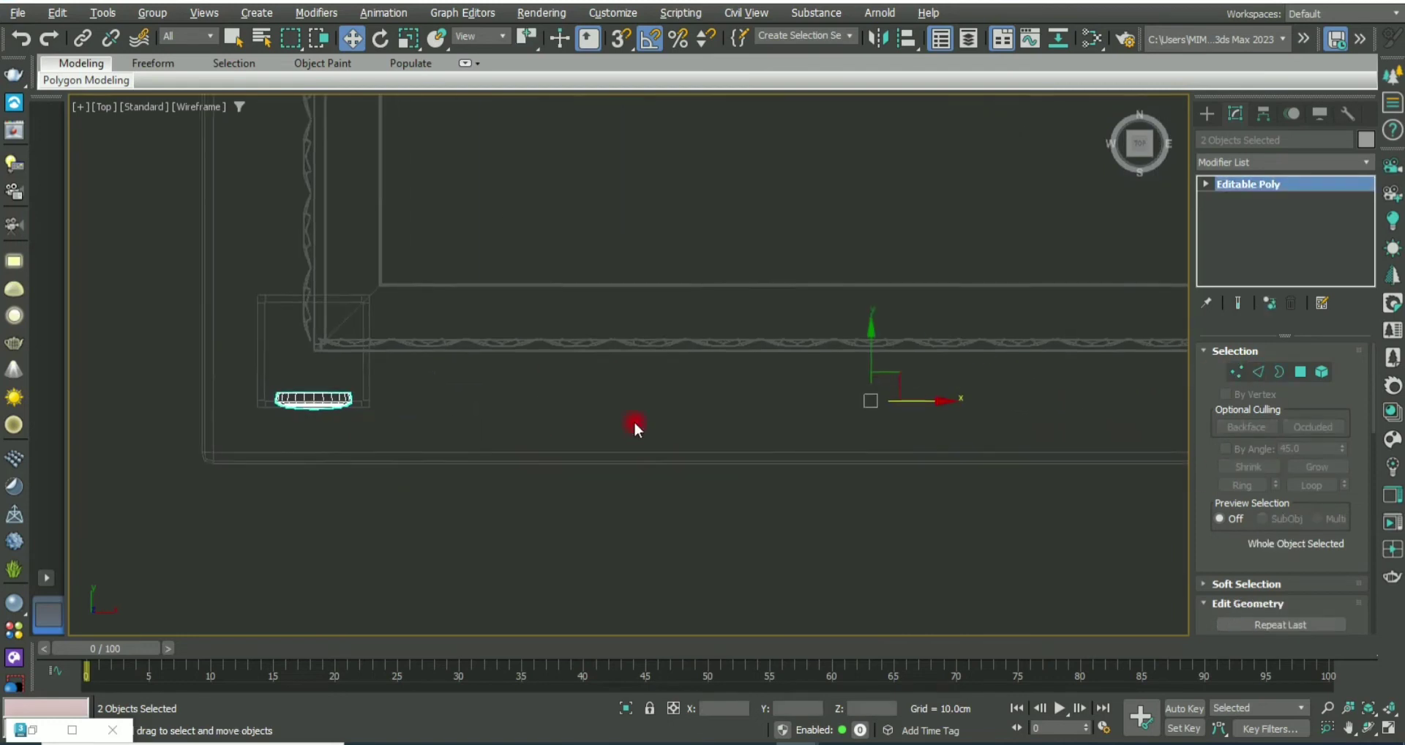
Step: Clone the two discs as instances toward the frame's back and mirror them on X
scroll(634, 420, "down", 5)
scroll(635, 506, "down", 2)
left_click(629, 512)
key("ctrl+z")
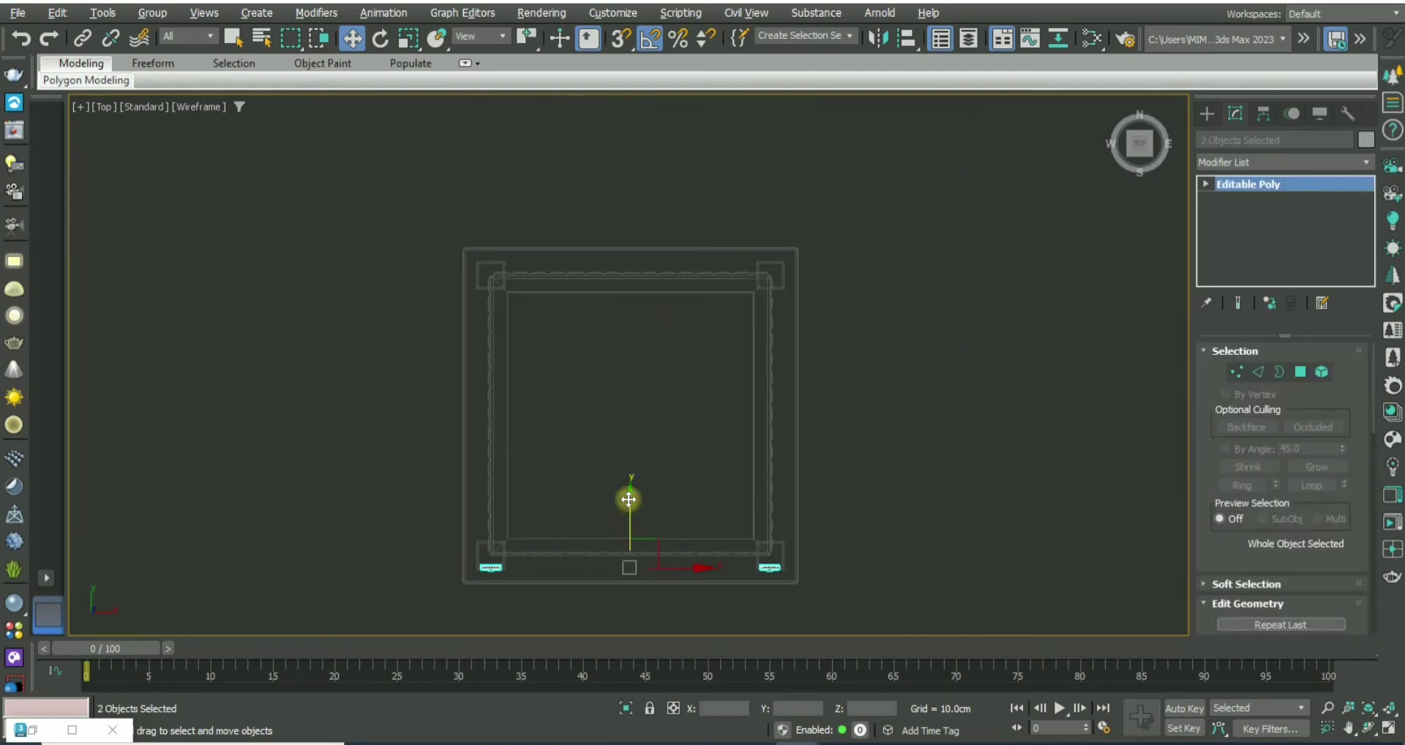
left_click_drag(629, 499, 631, 257, "shift")
left_click(708, 445)
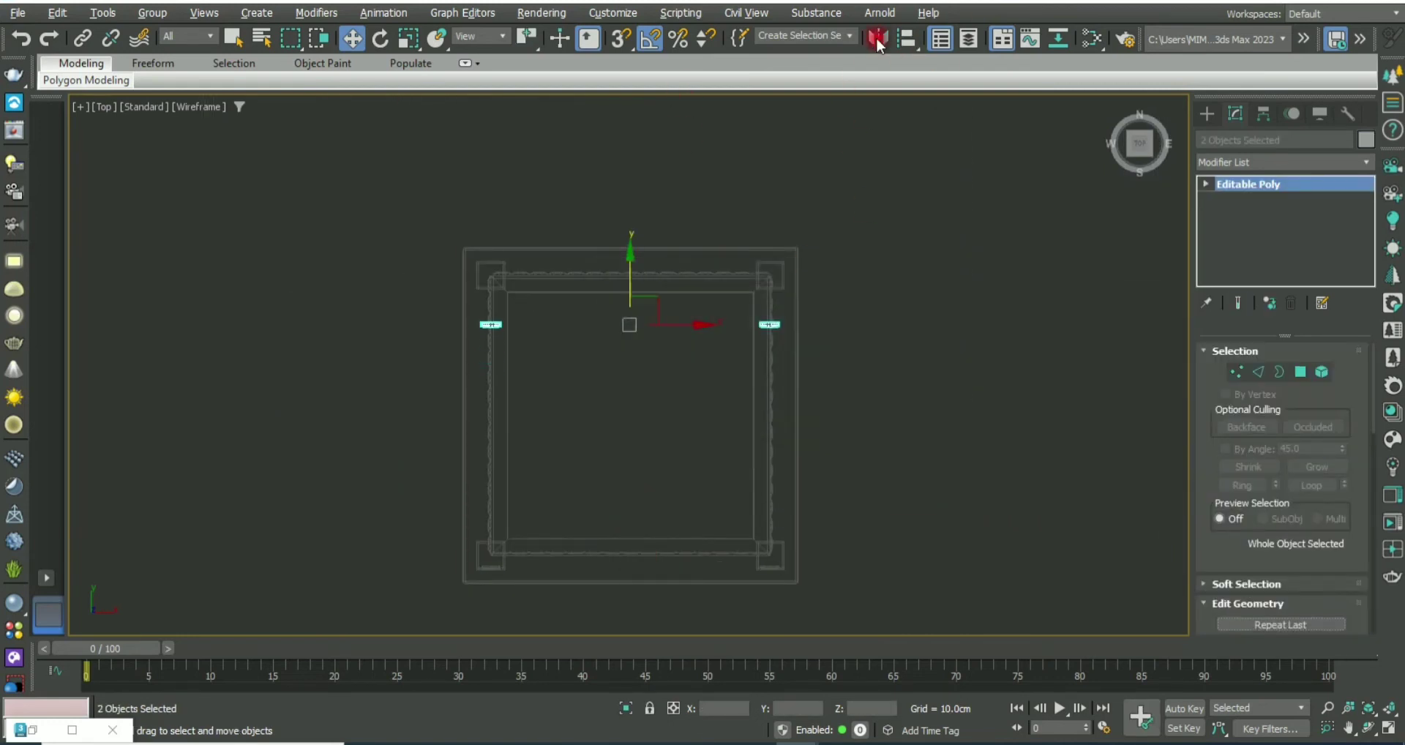
left_click(877, 37)
left_click(668, 289)
left_click(672, 453)
Step: Zoom around the perspective and front views to inspect the medallions at the frieze ends
scroll(633, 208, "up", 6)
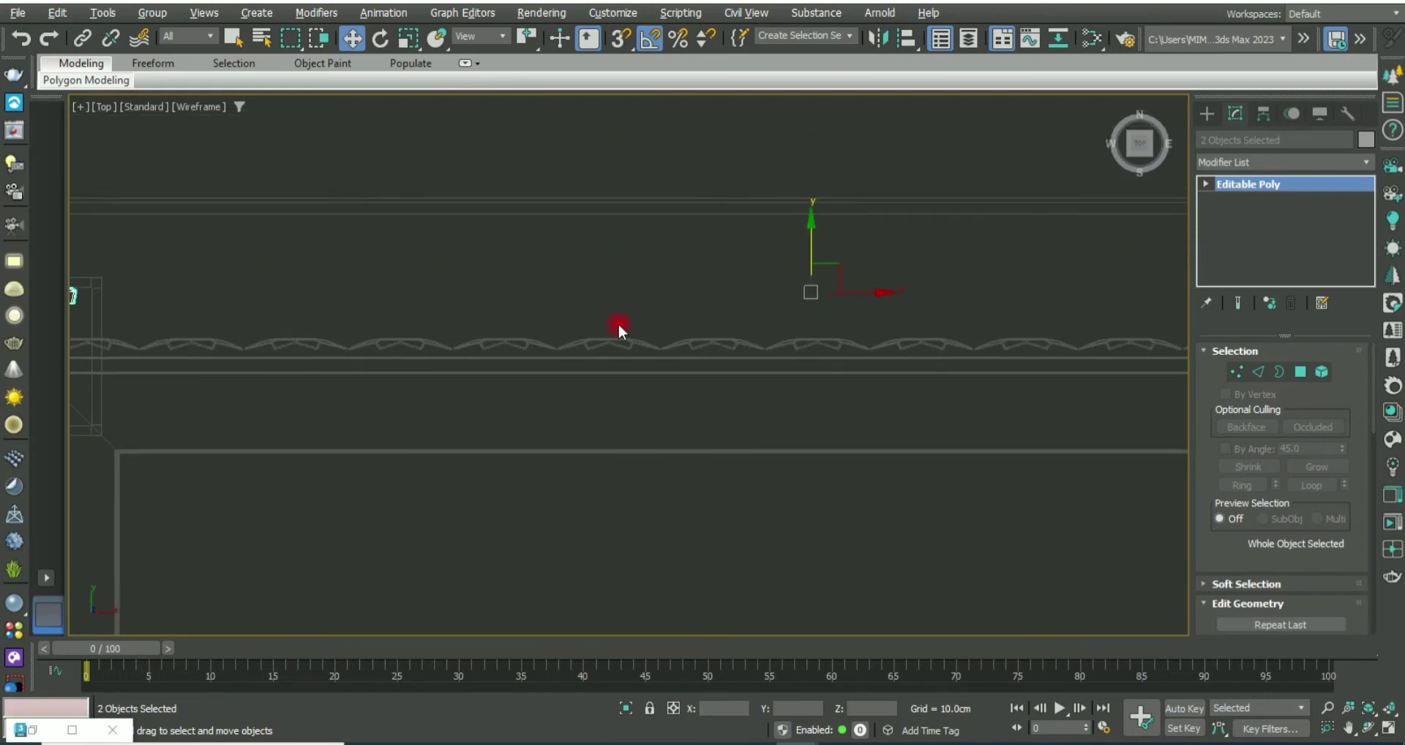
key("p")
left_click(862, 467)
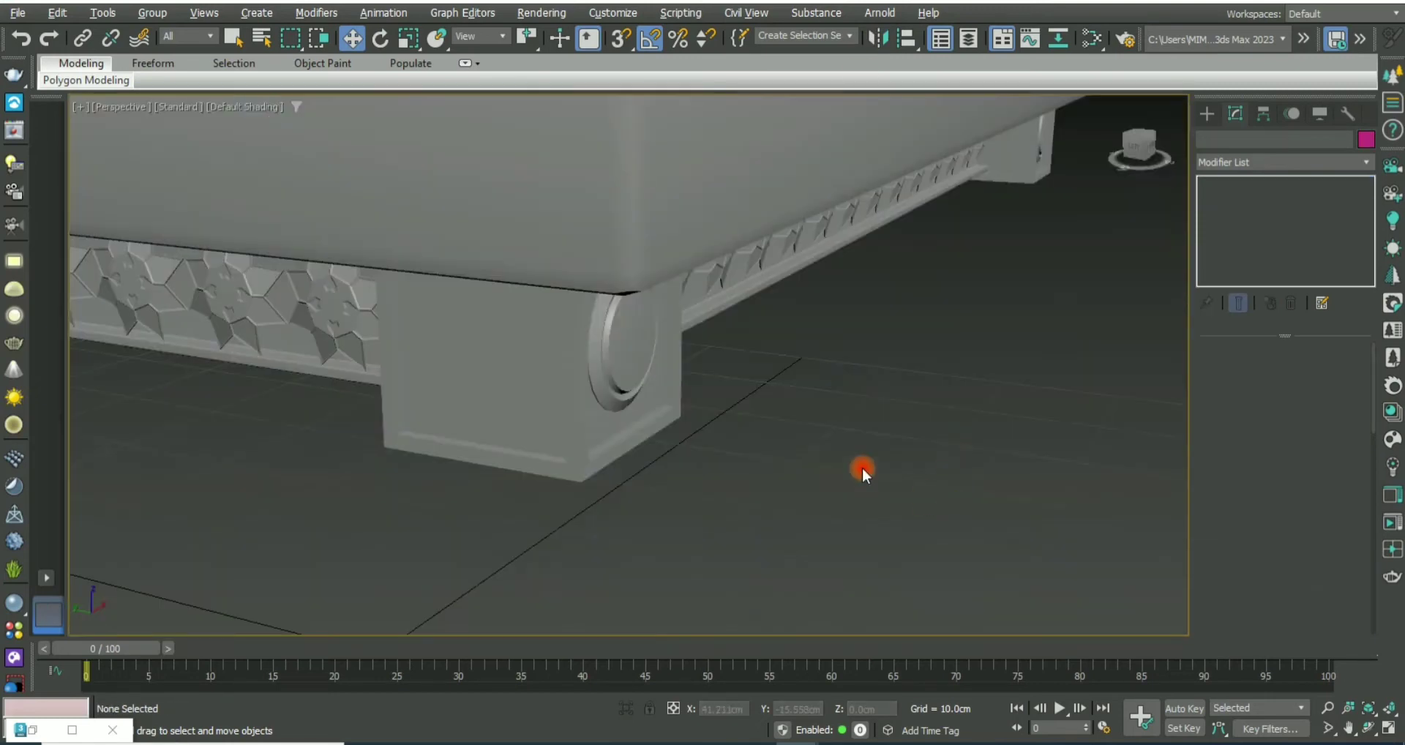
scroll(862, 467, "down", 5)
scroll(735, 388, "up", 4)
scroll(615, 376, "down", 3)
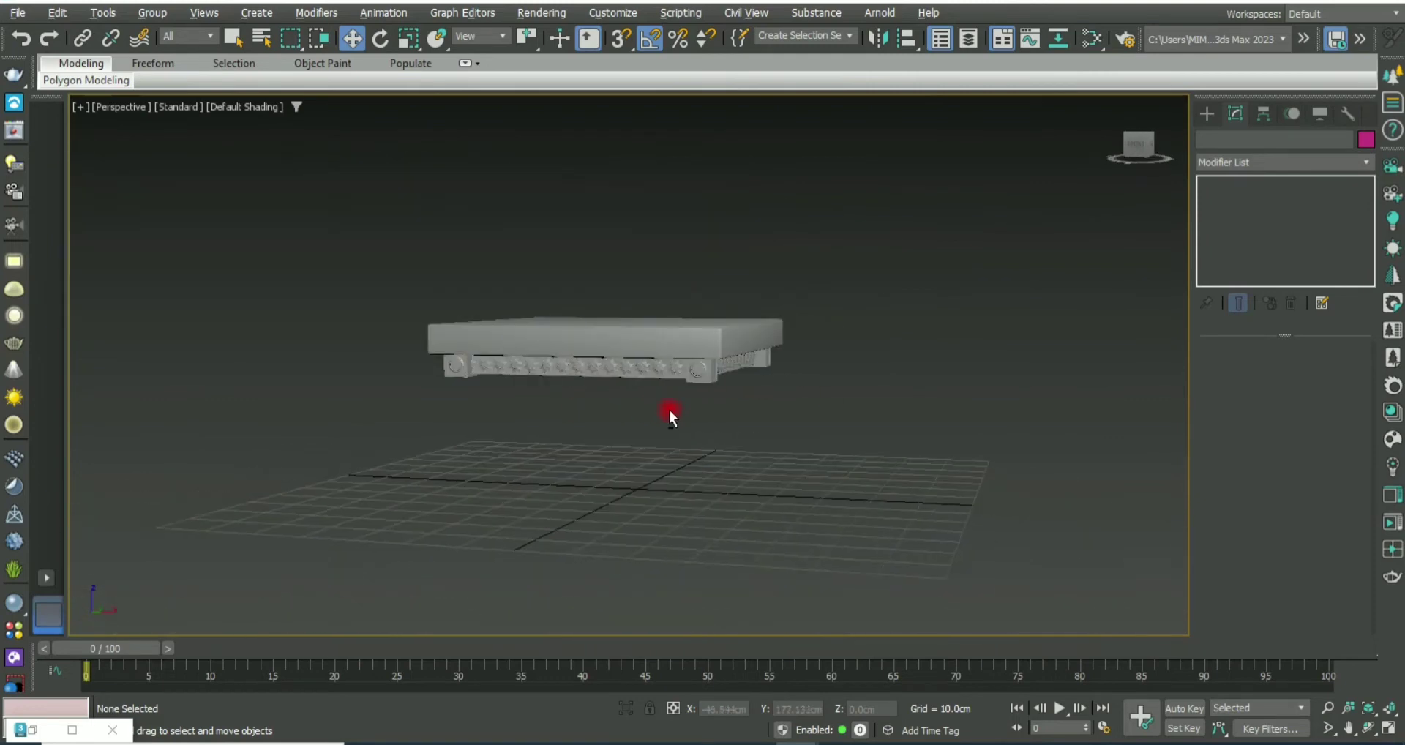
scroll(668, 409, "up", 4)
key("alt+w")
key("alt+w")
scroll(638, 484, "down", 5)
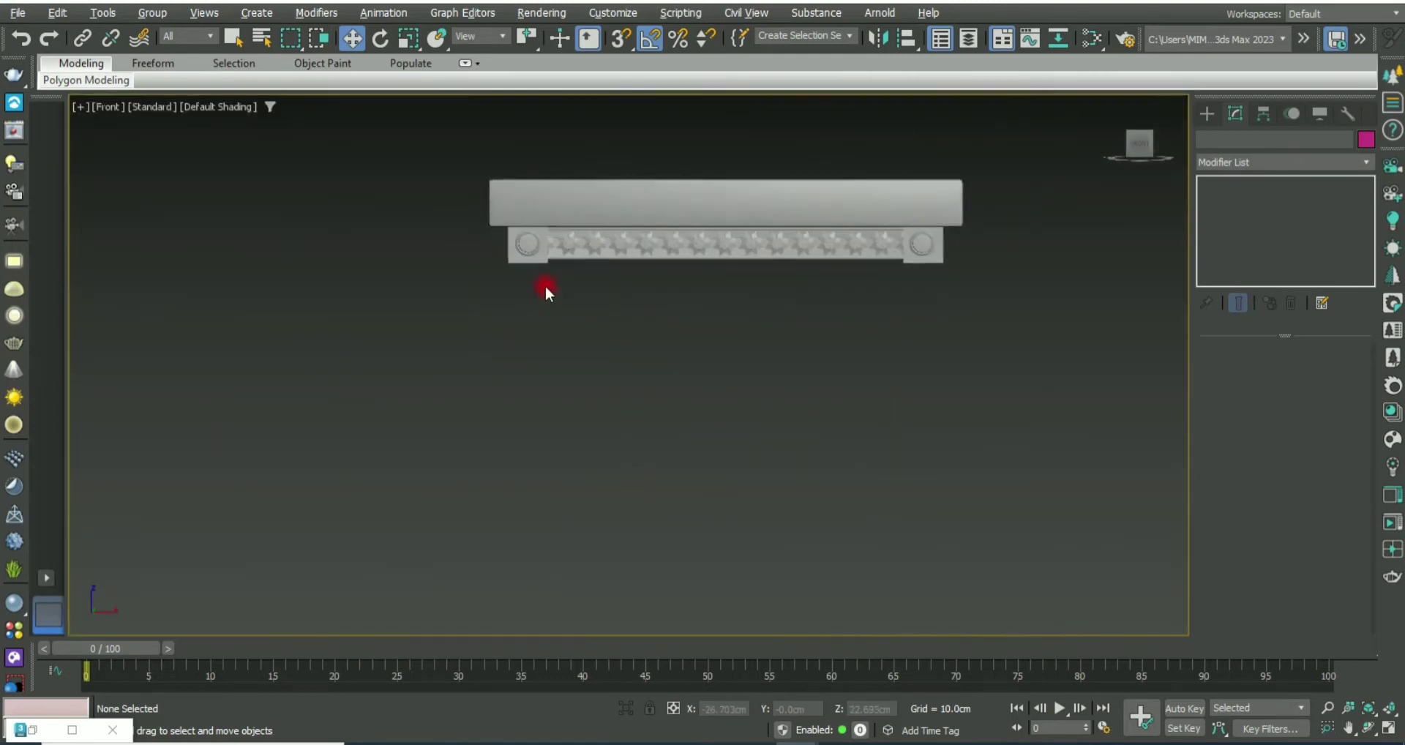
scroll(543, 289, "up", 4)
scroll(431, 322, "up", 1)
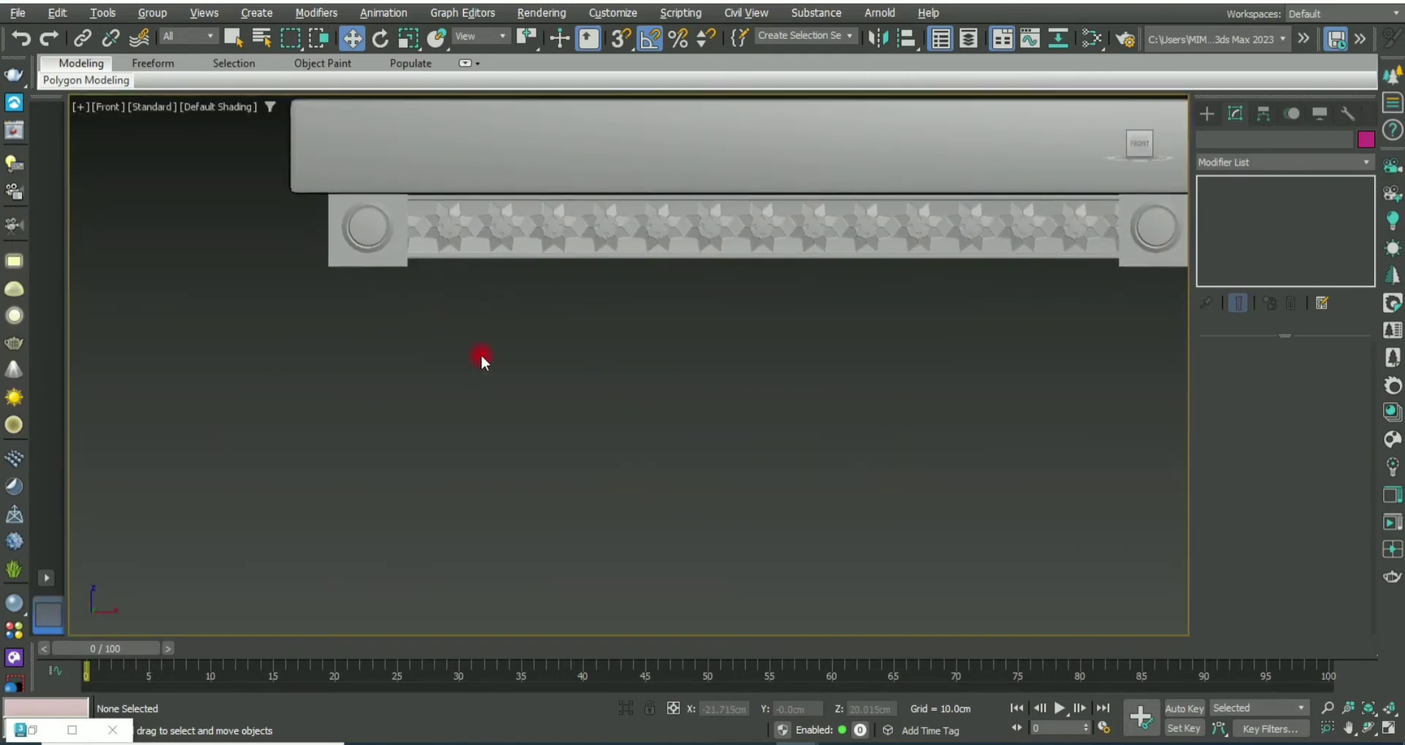
key("alt+w")
key("alt+w")
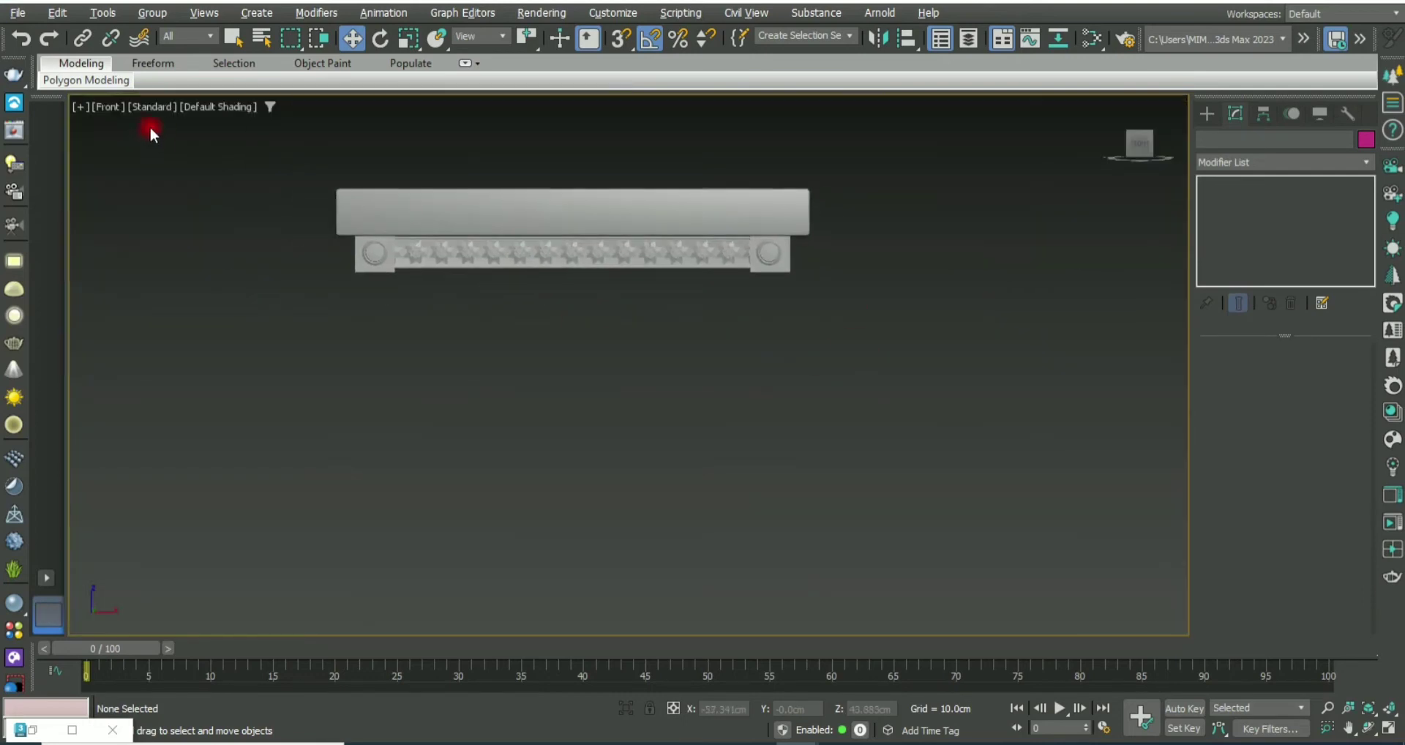
scroll(746, 344, "up", 2)
Step: Draw a new line profile for the table leg in the front view
middle_click_drag(746, 344, 753, 299)
left_click(1209, 116)
left_click(1229, 141)
left_click(1238, 252)
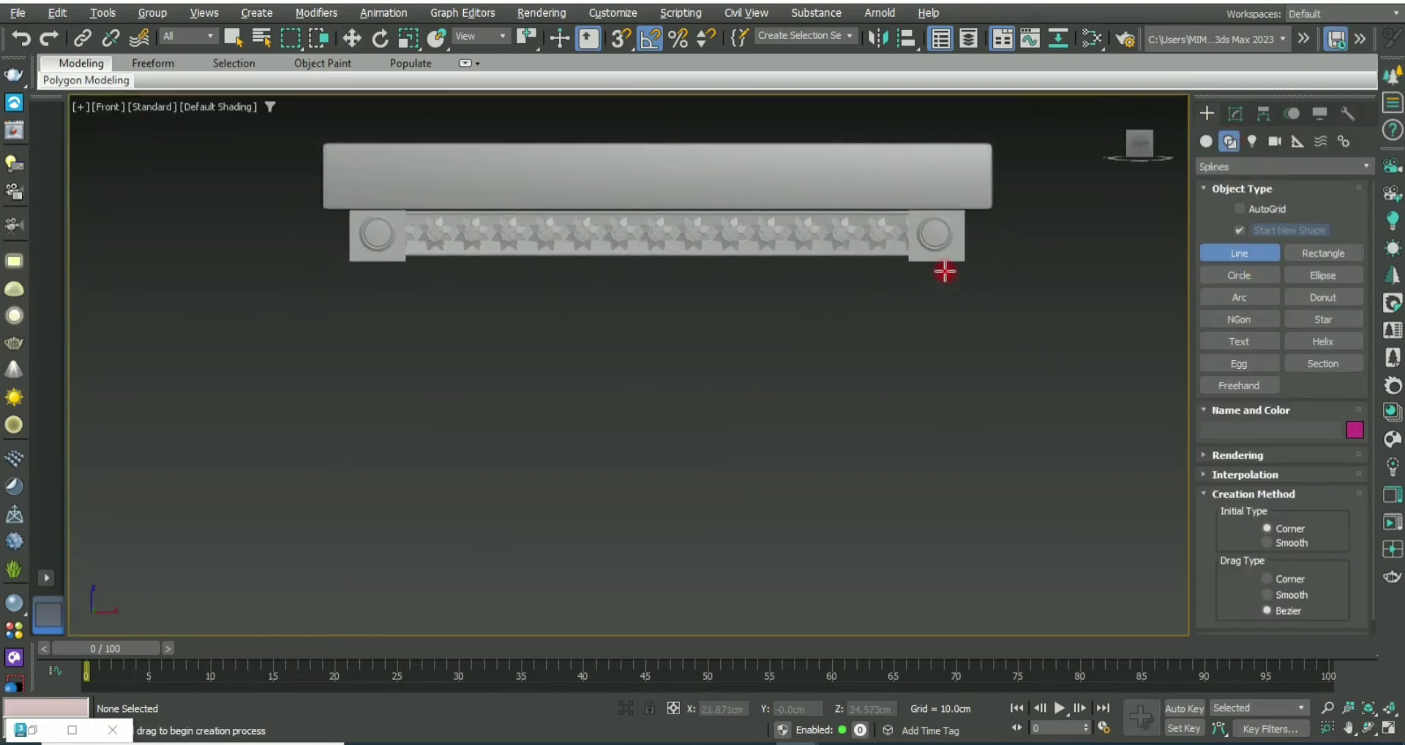
scroll(944, 269, "up", 4)
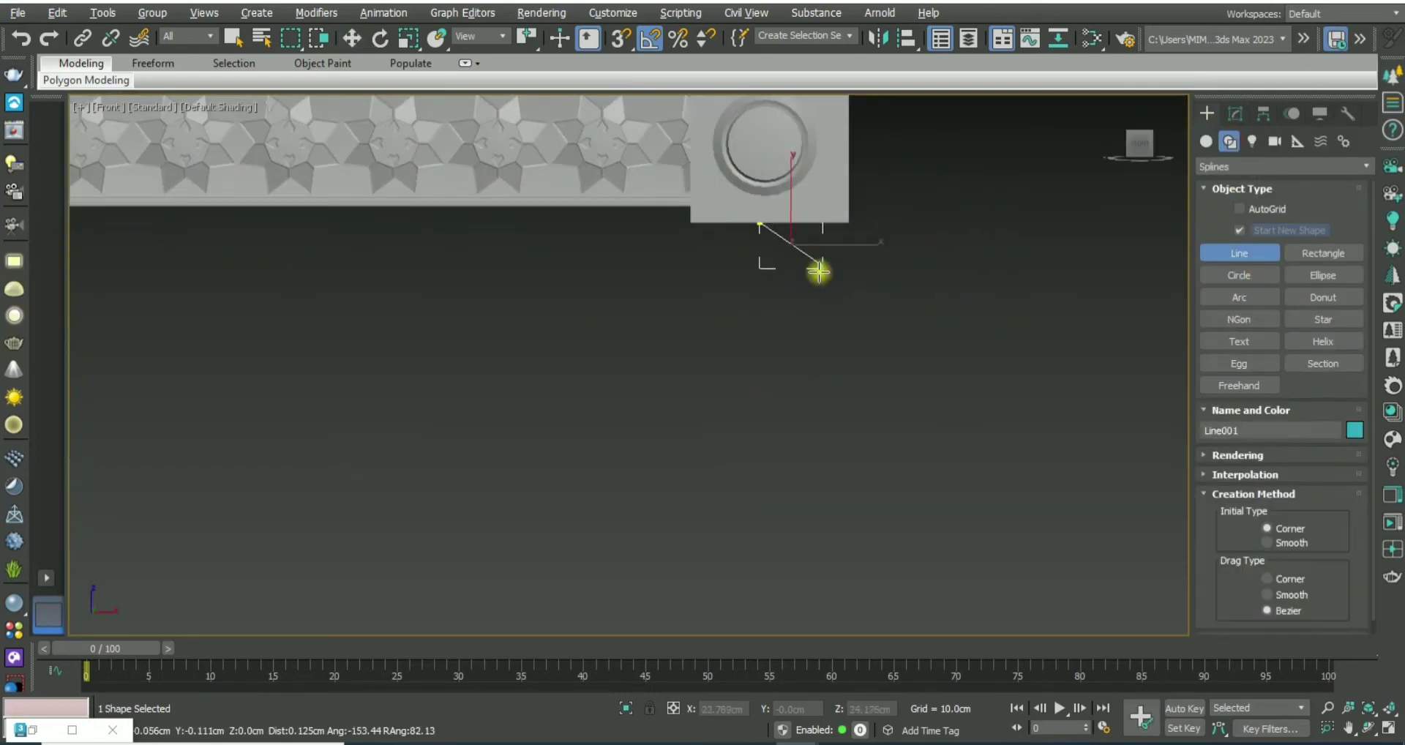
left_click(803, 518)
middle_click_drag(803, 518, 800, 275)
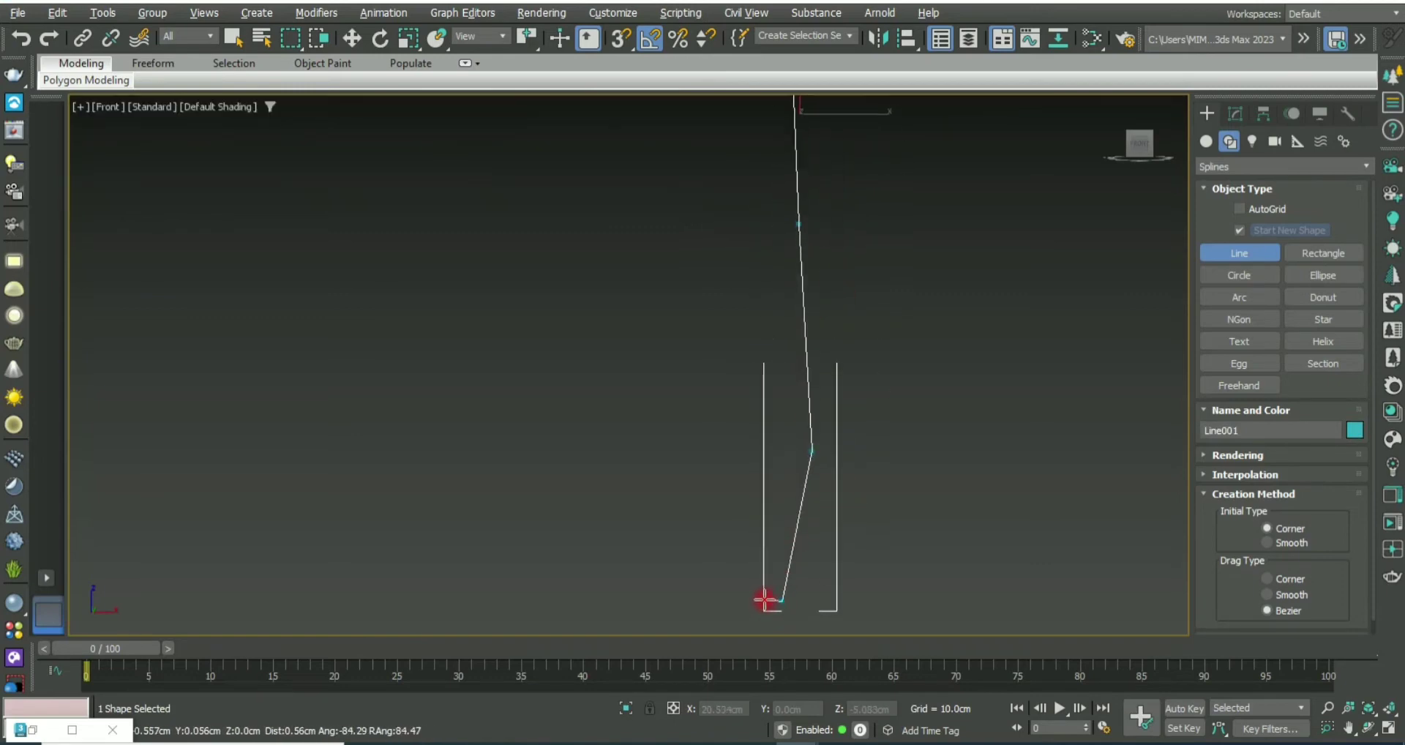
right_click(764, 600)
Step: Apply a Lathe modifier to the leg profile and enter its Vertex level
key("alt+w")
key("alt+w")
left_click(1237, 115)
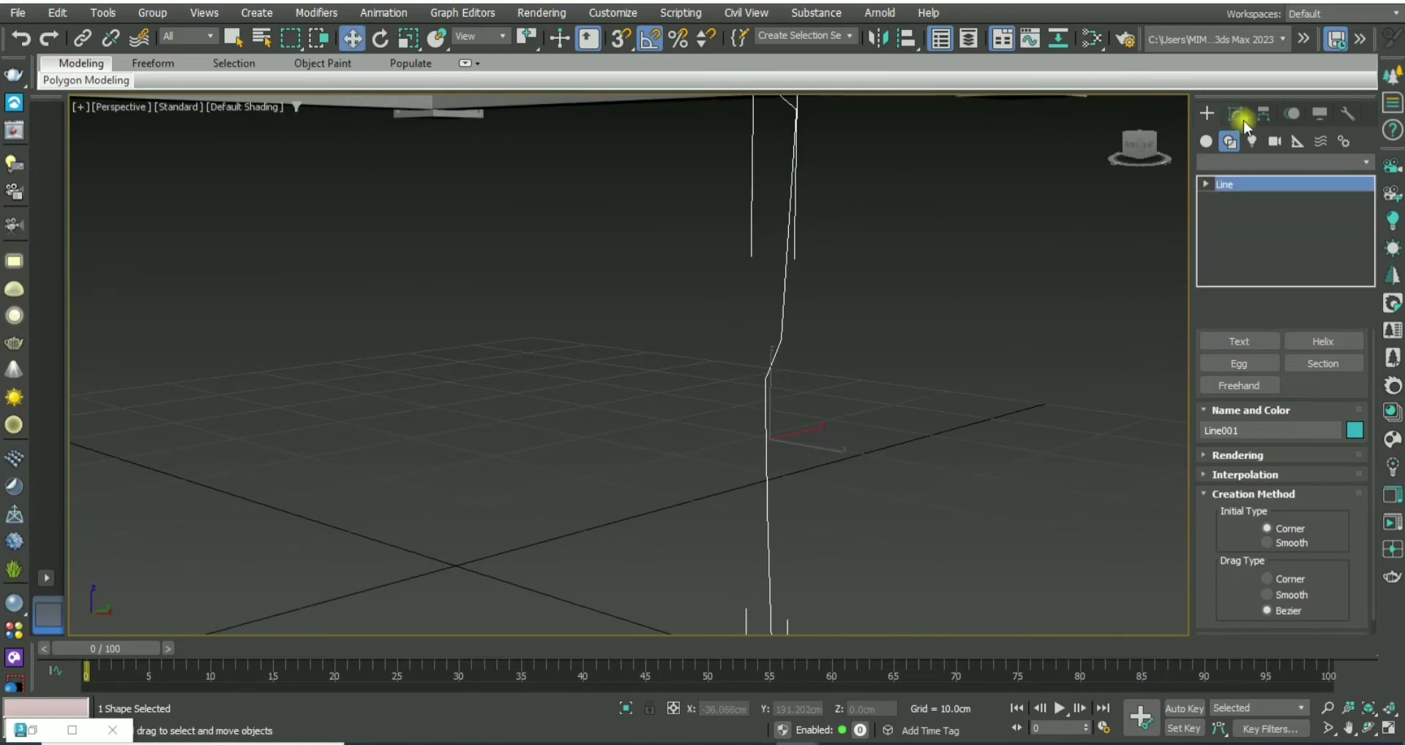
left_click(1257, 159)
key("l")
left_click(1239, 174)
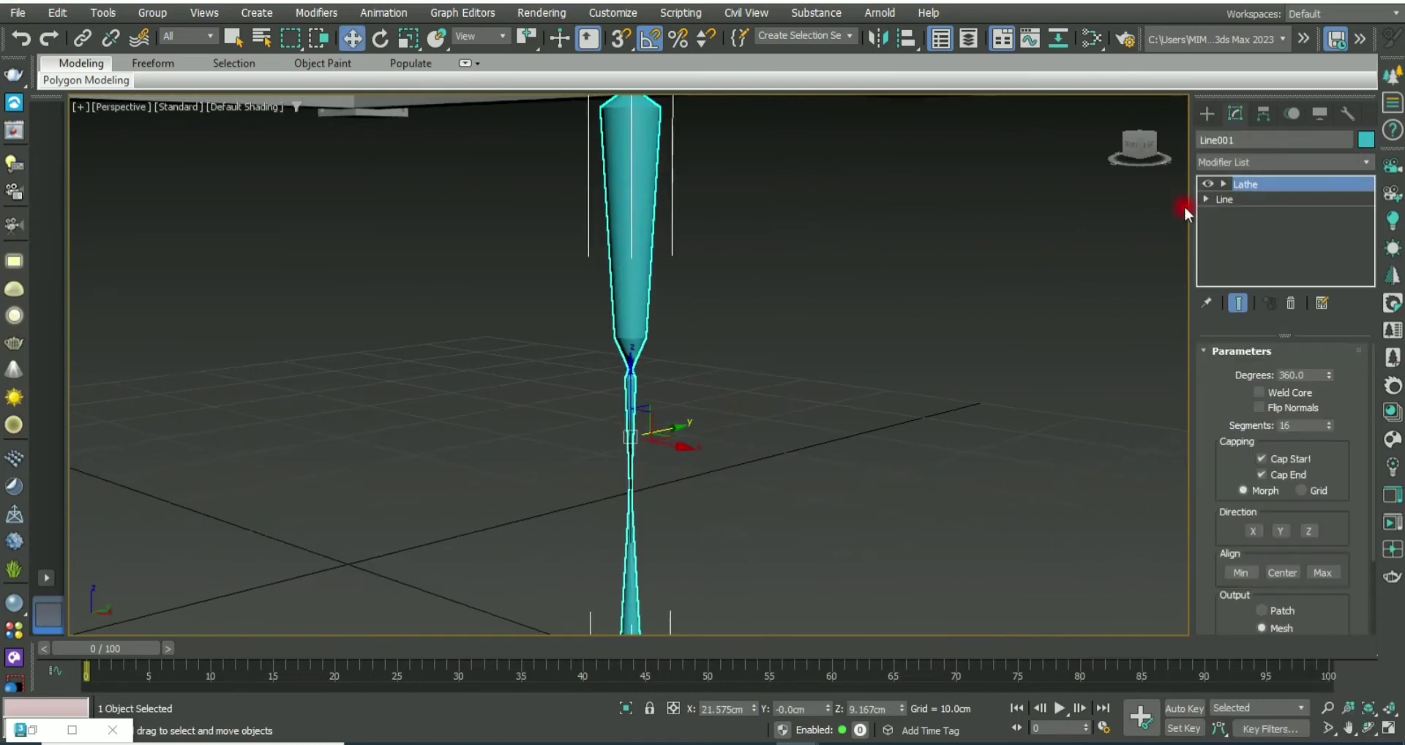
left_click(1234, 216)
left_click(1245, 305)
Step: In a maximized front view, drag a profile vertex to widen the leg's top
key("alt+w")
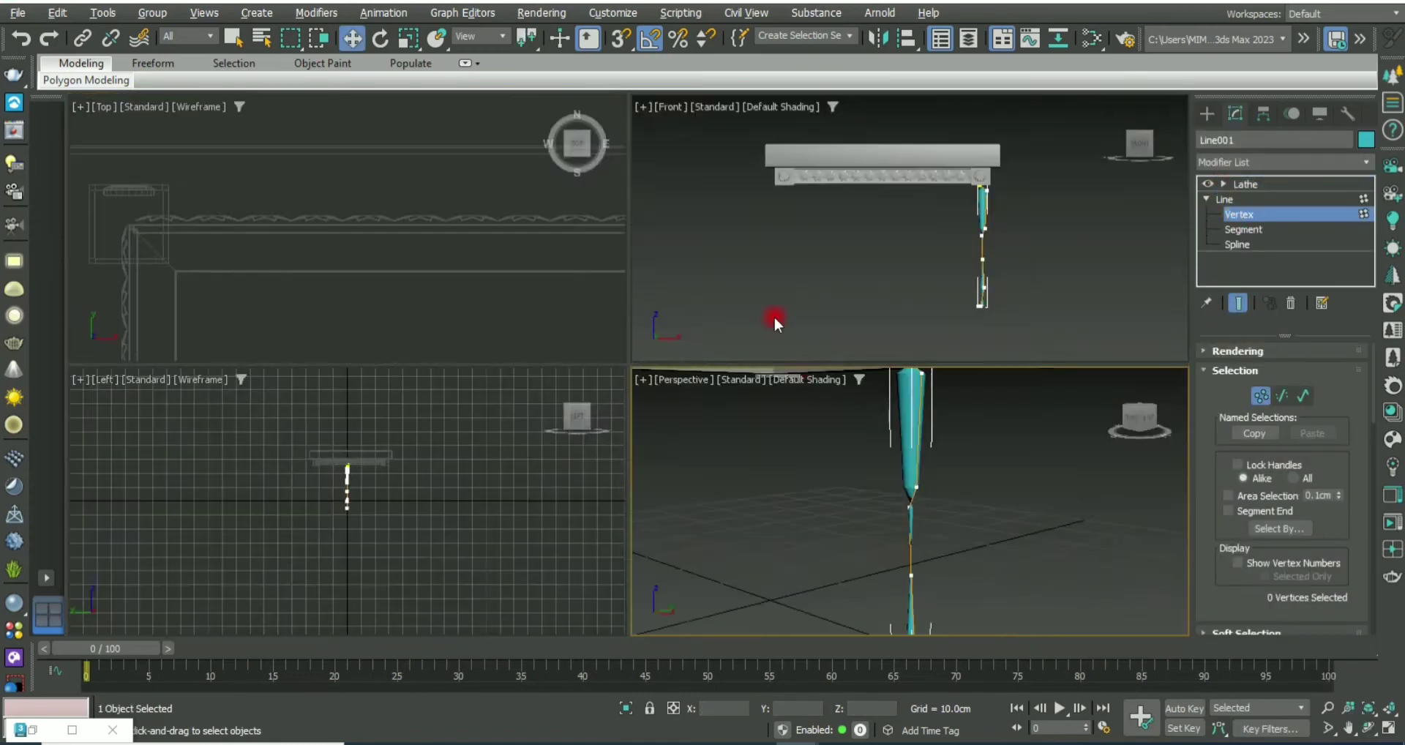
left_click(774, 316)
key("alt+w")
scroll(474, 221, "up", 2)
left_click_drag(577, 281, 648, 294)
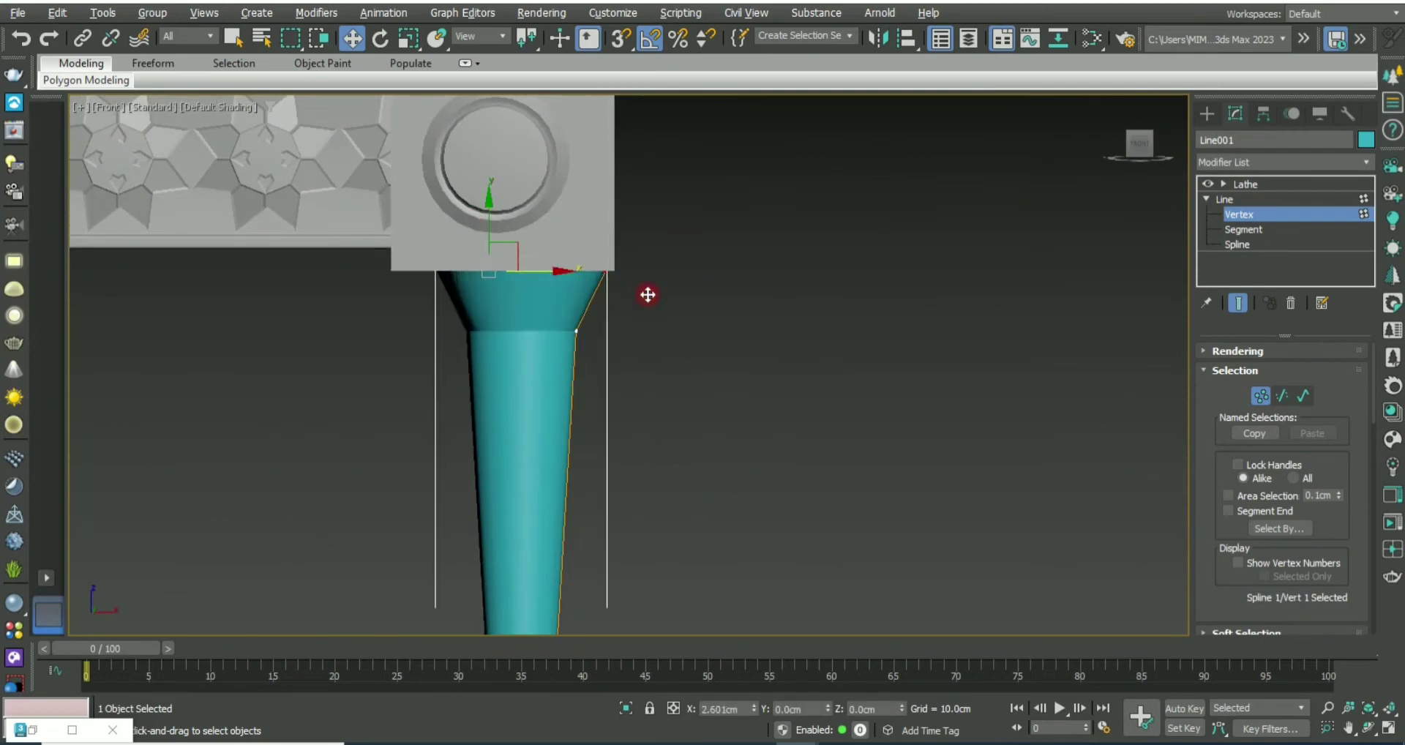
Step: Check the Lathe parameters, then return to vertex editing with the whole leg in view
left_click(1224, 199)
key("alt+w")
key("alt+w")
scroll(666, 359, "up", 3)
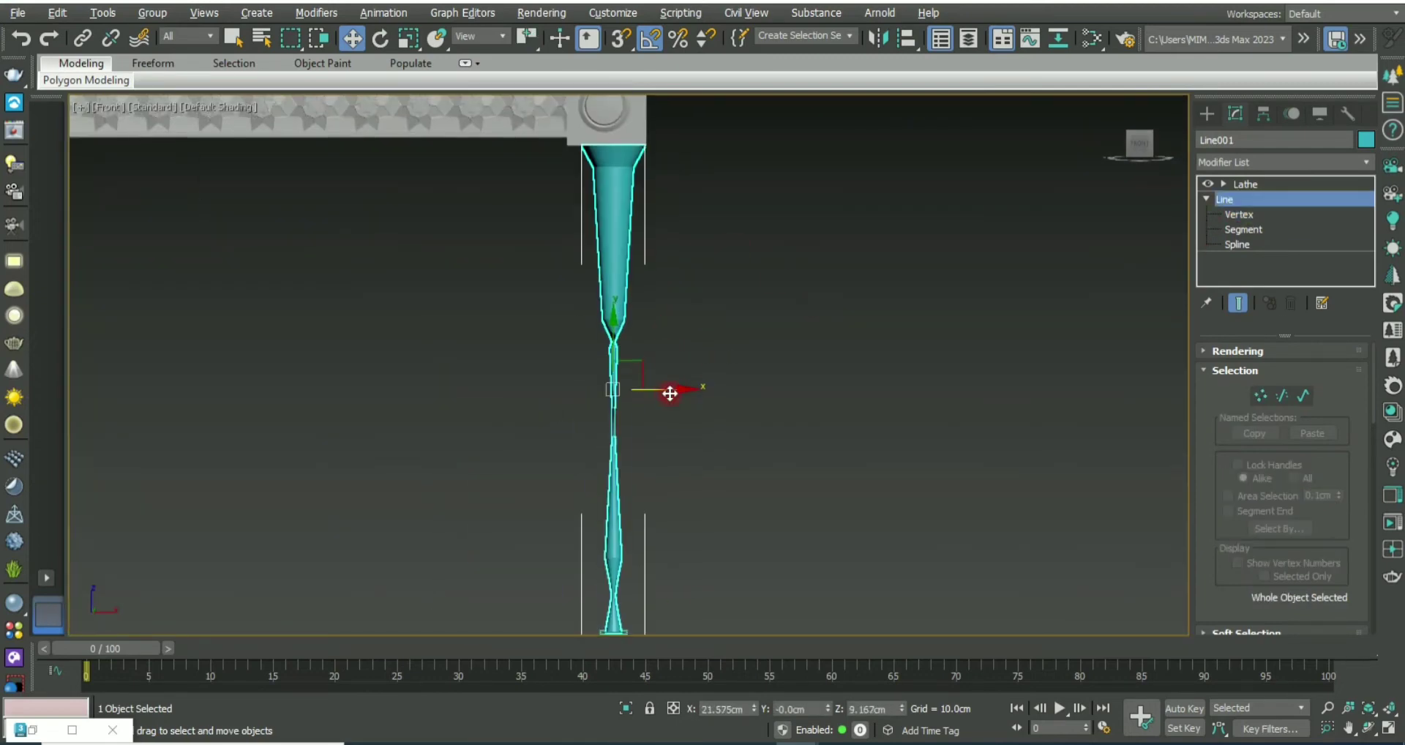
scroll(644, 259, "up", 2)
left_click(1244, 184)
middle_click_drag(668, 391, 711, 479)
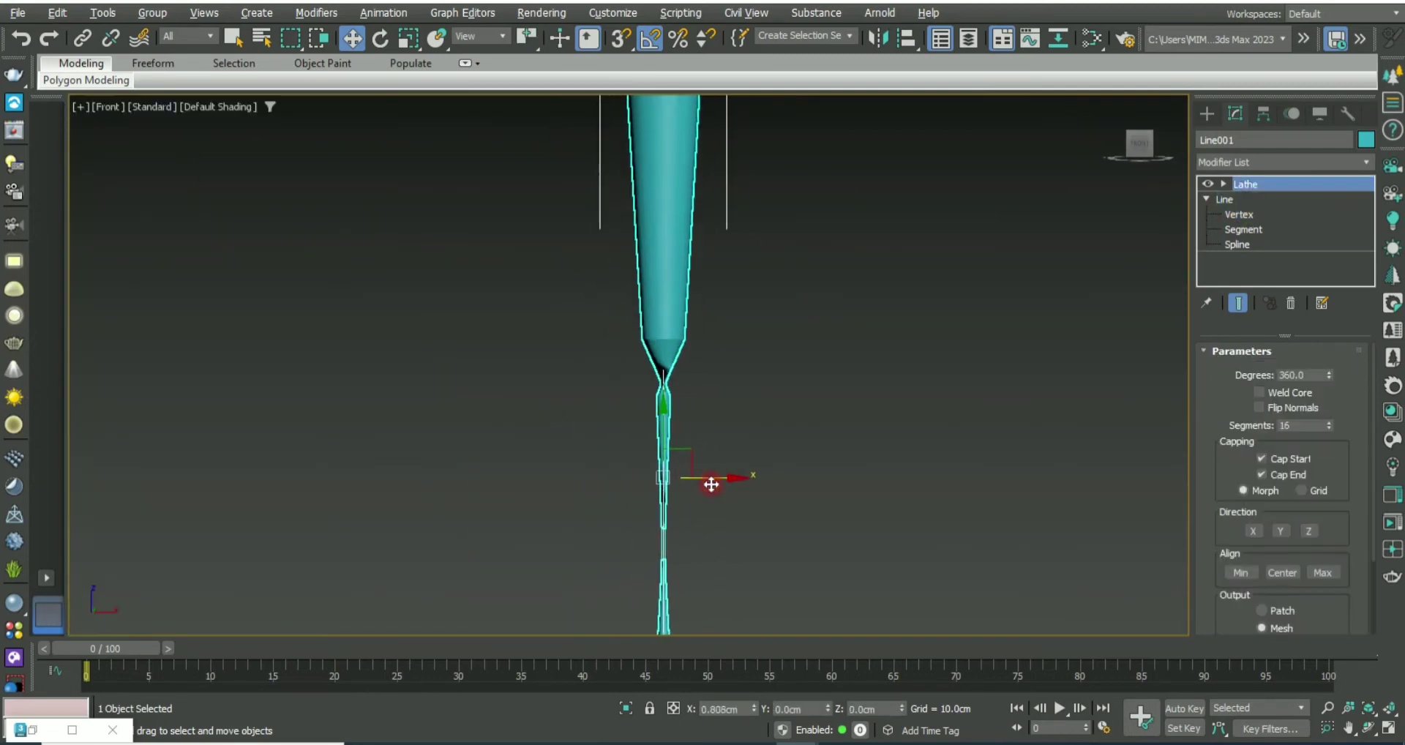
left_click(1232, 214)
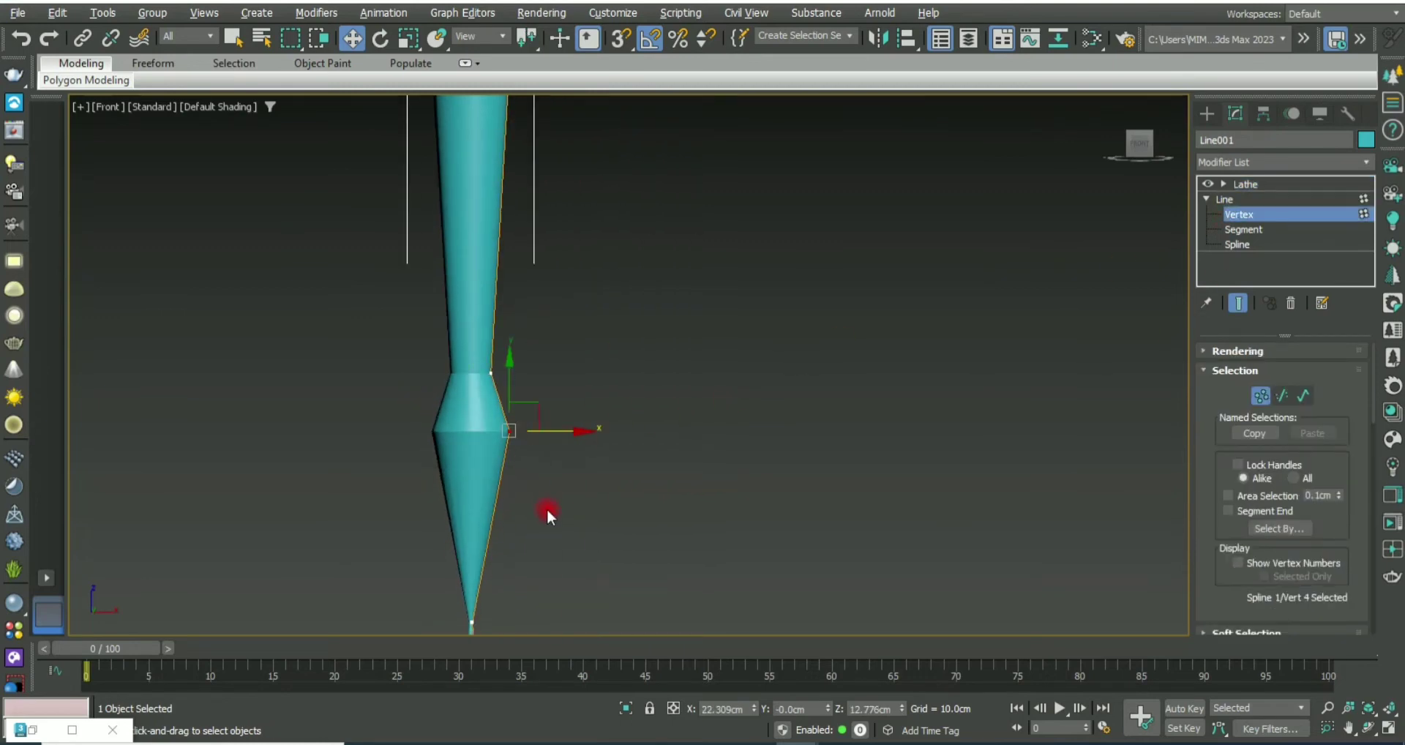
middle_click_drag(546, 508, 539, 448)
Step: Raise the waist vertex to reshape the leg and nudge it slightly inward
left_click_drag(468, 444, 522, 477)
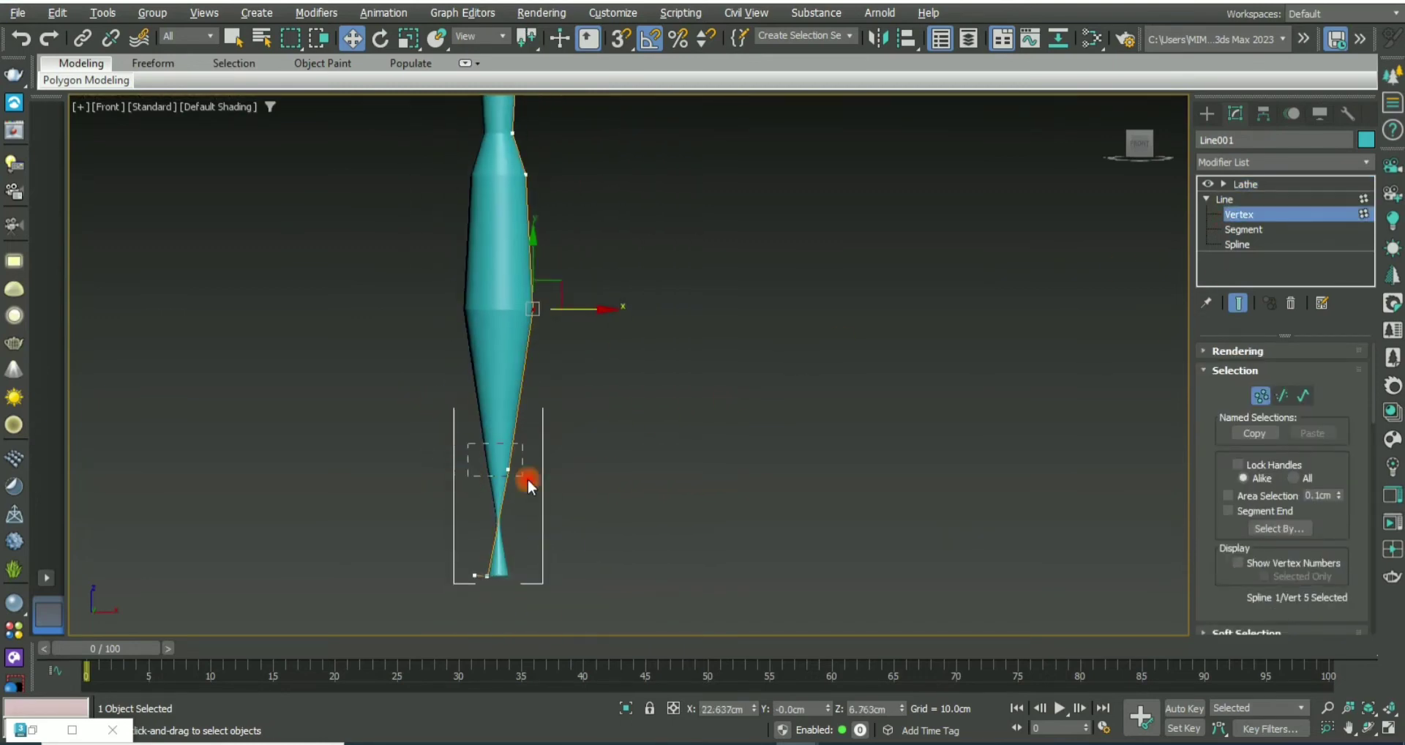
left_click(458, 555)
scroll(528, 349, "up", 5)
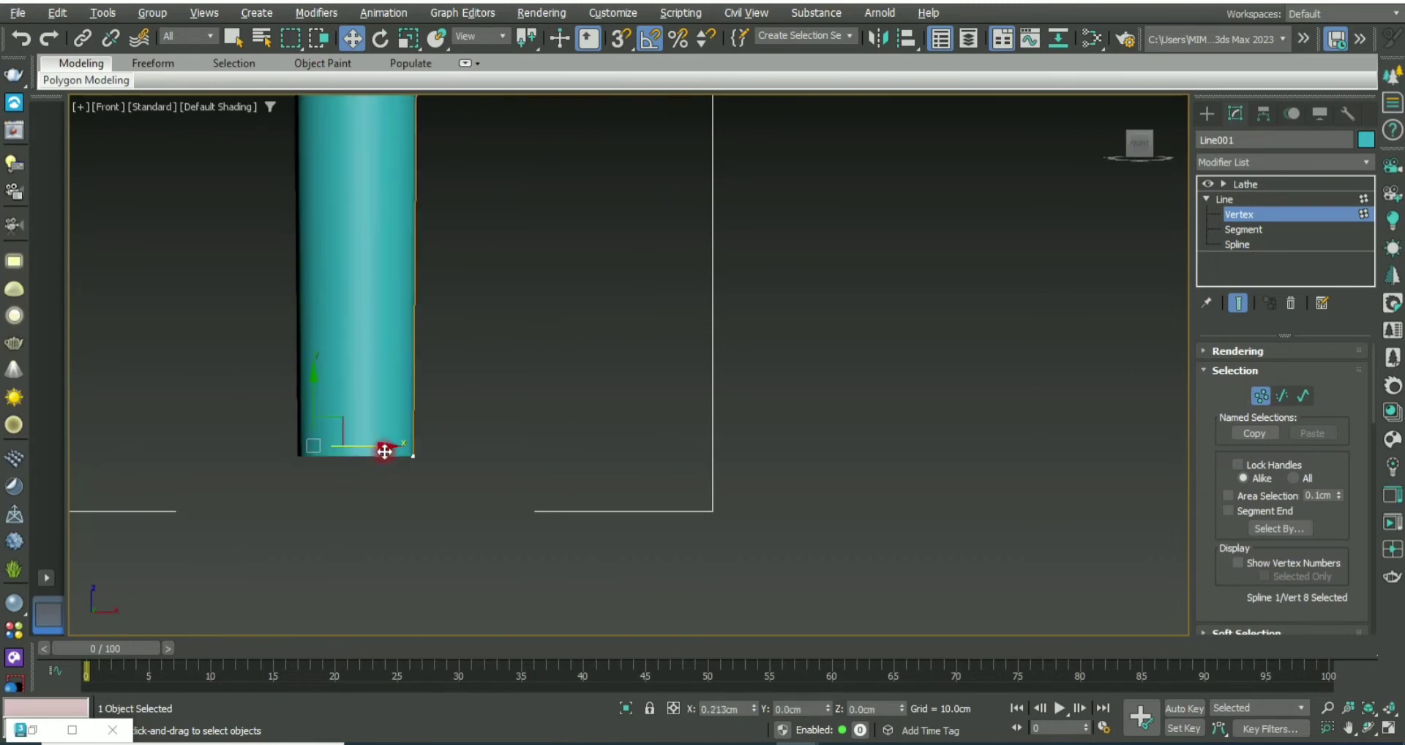
scroll(395, 498, "down", 3)
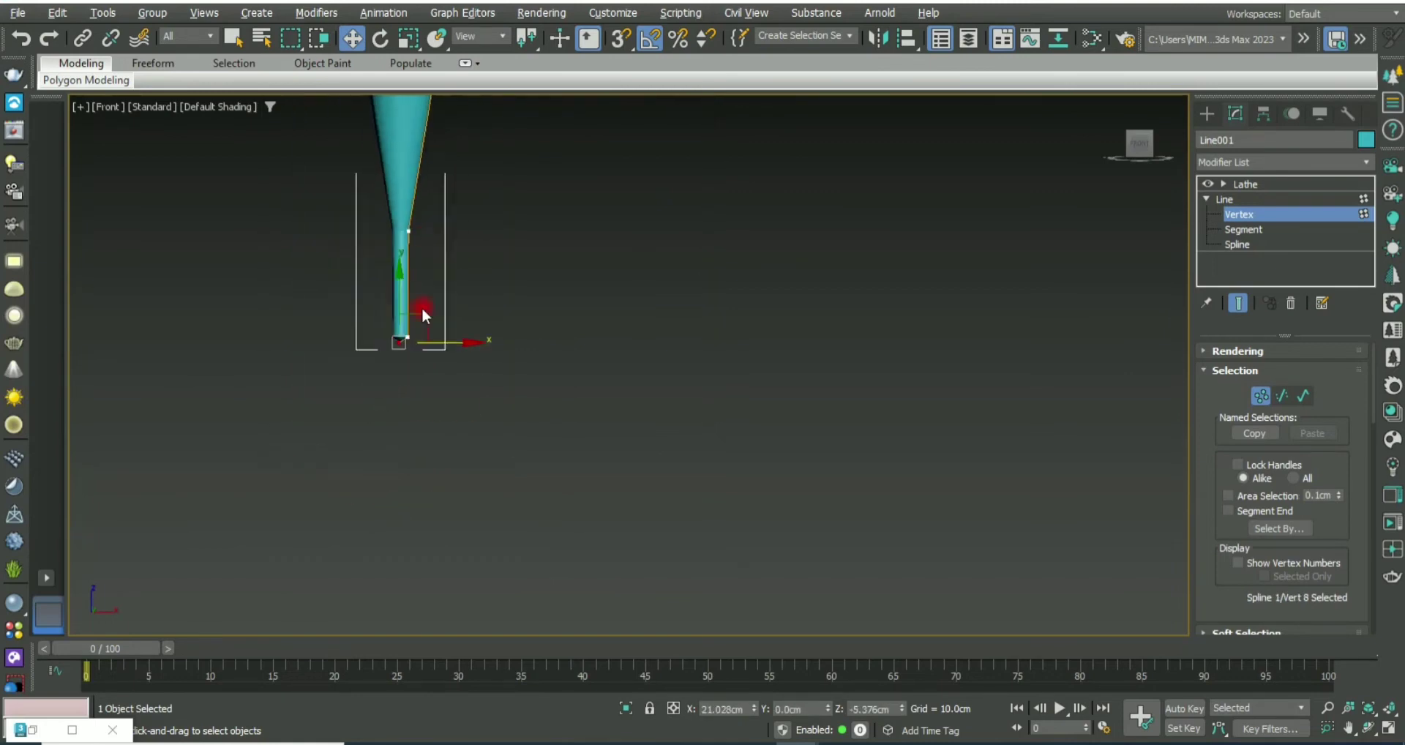
scroll(421, 307, "down", 2)
scroll(491, 360, "up", 2)
middle_click_drag(492, 360, 530, 382)
left_click(527, 418)
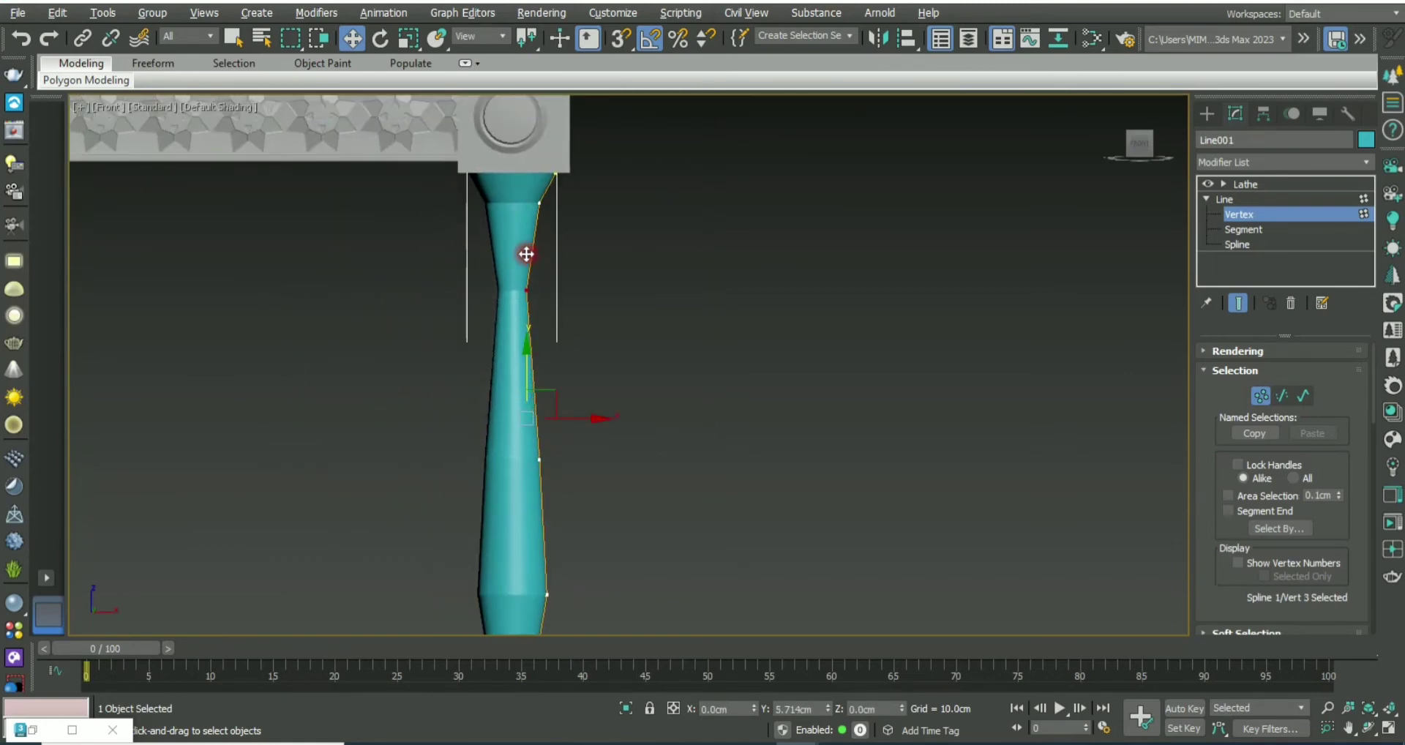
left_click_drag(527, 418, 593, 301)
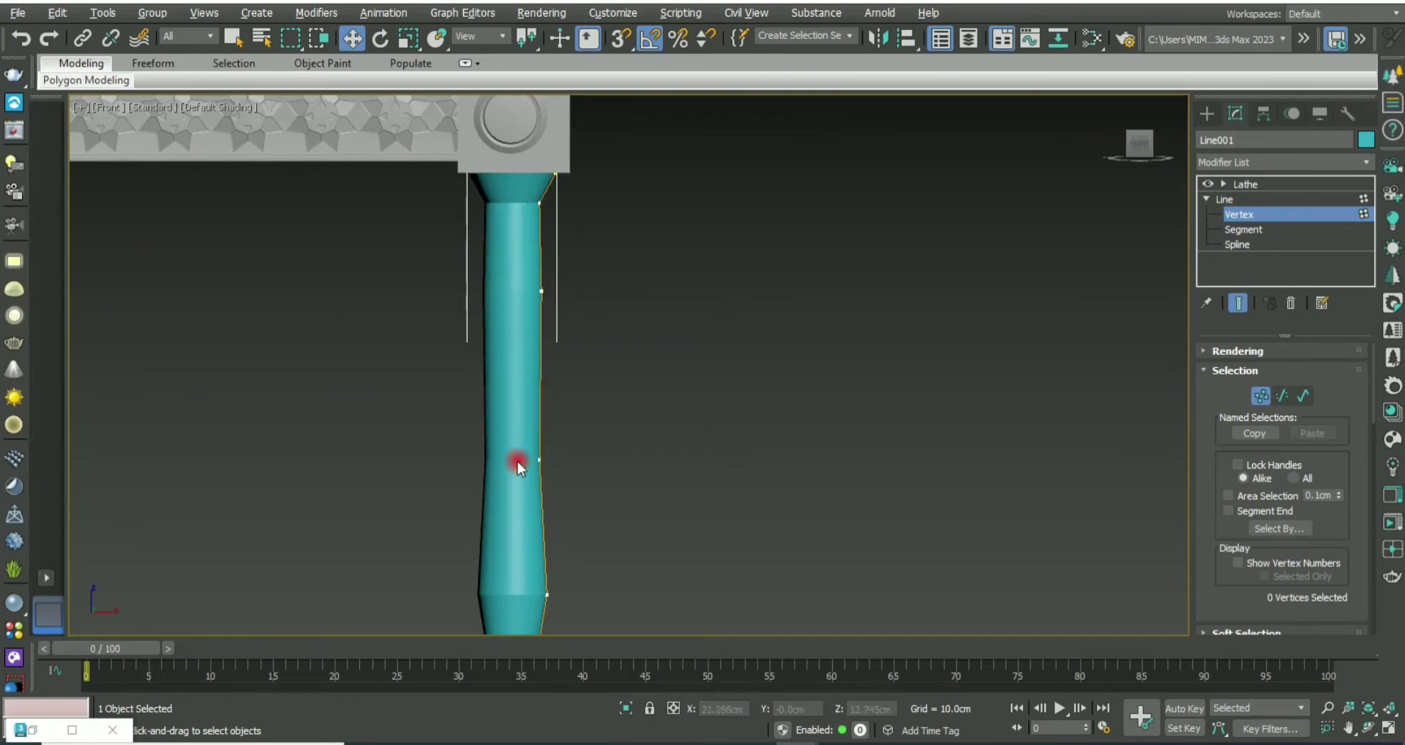
left_click_drag(588, 461, 581, 460)
Step: Reshape the profile near the leg top, pushing a vertex outward to thicken it
middle_click_drag(578, 567, 563, 385)
left_click_drag(563, 385, 612, 449)
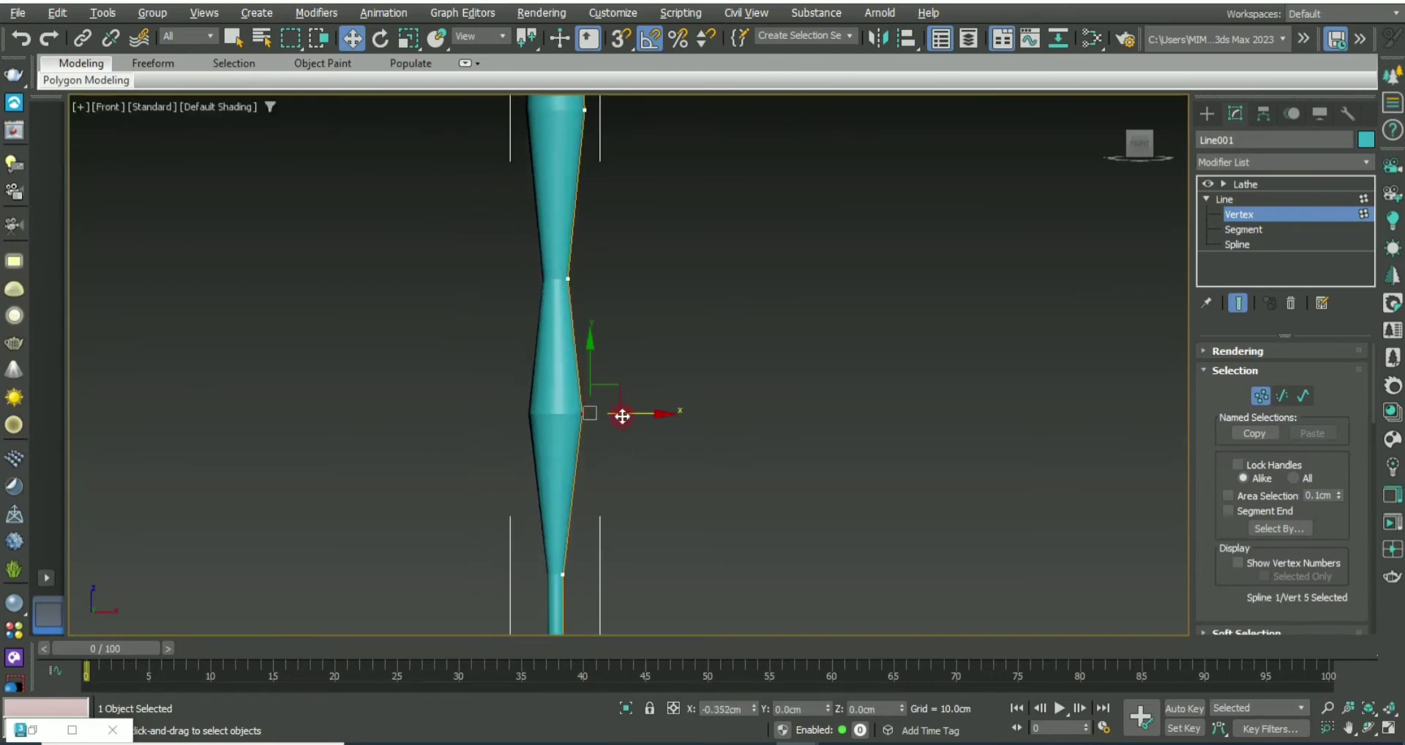
middle_click_drag(601, 280, 602, 540)
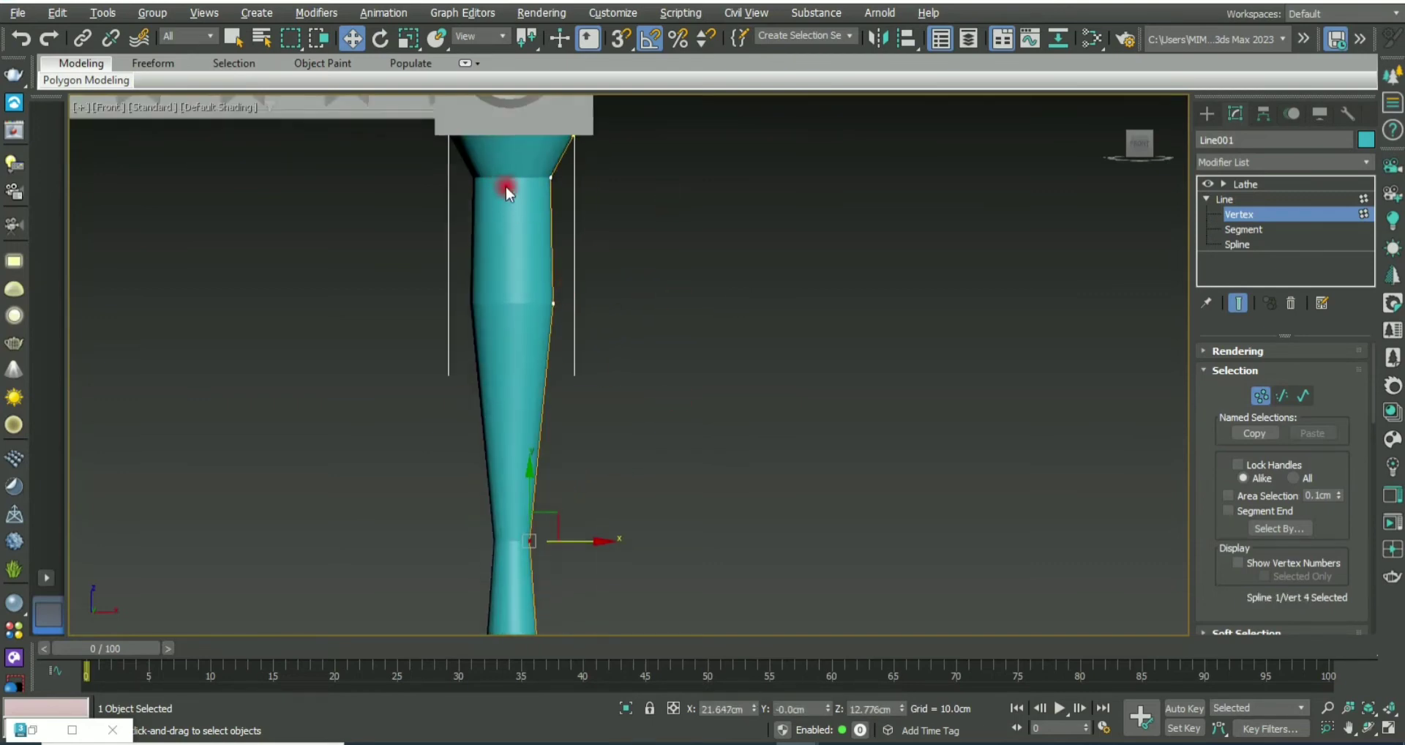
middle_click_drag(601, 366, 602, 512)
left_click(552, 293)
left_click_drag(590, 293, 600, 295)
left_click_drag(586, 423, 627, 423)
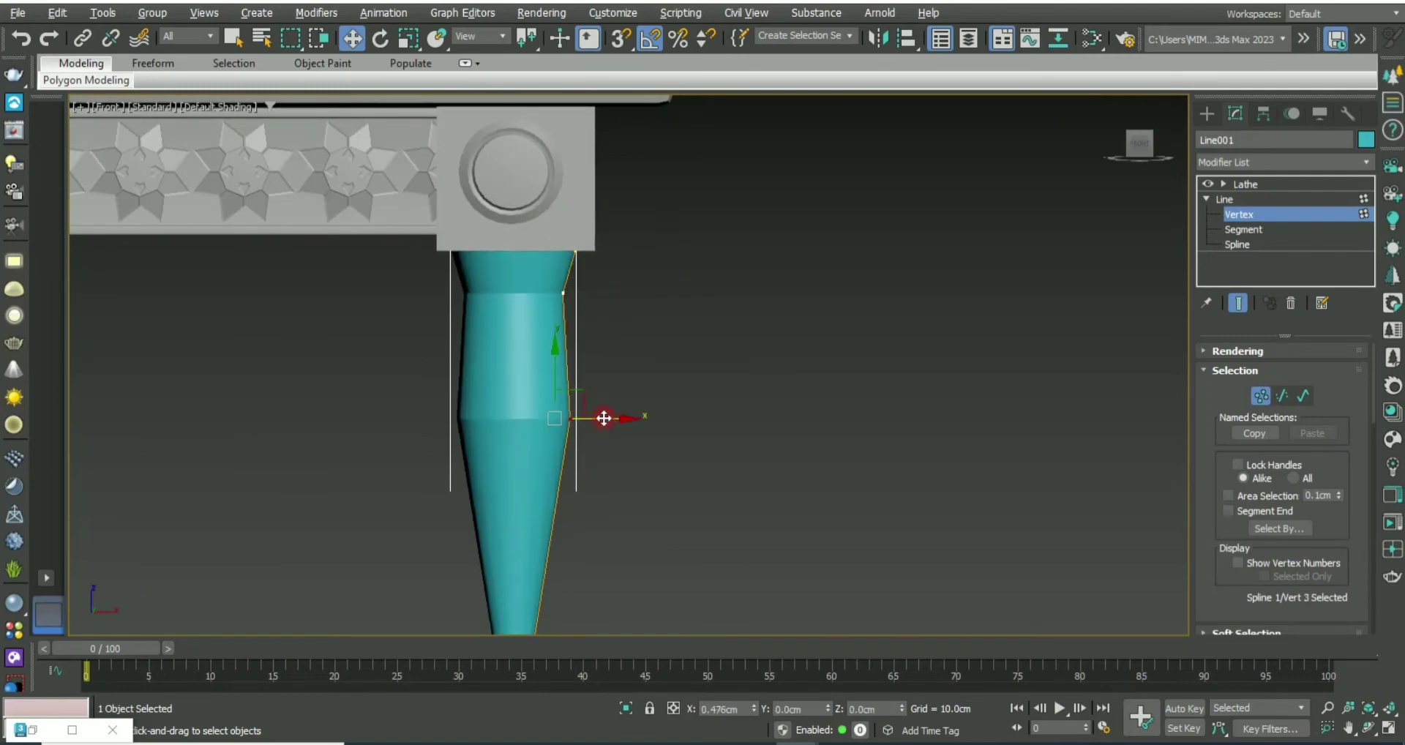
Step: Move the vertex near the foot to reshape the bottom of the leg
middle_click_drag(586, 623, 586, 340)
left_click(578, 439)
middle_click_drag(619, 437, 613, 314)
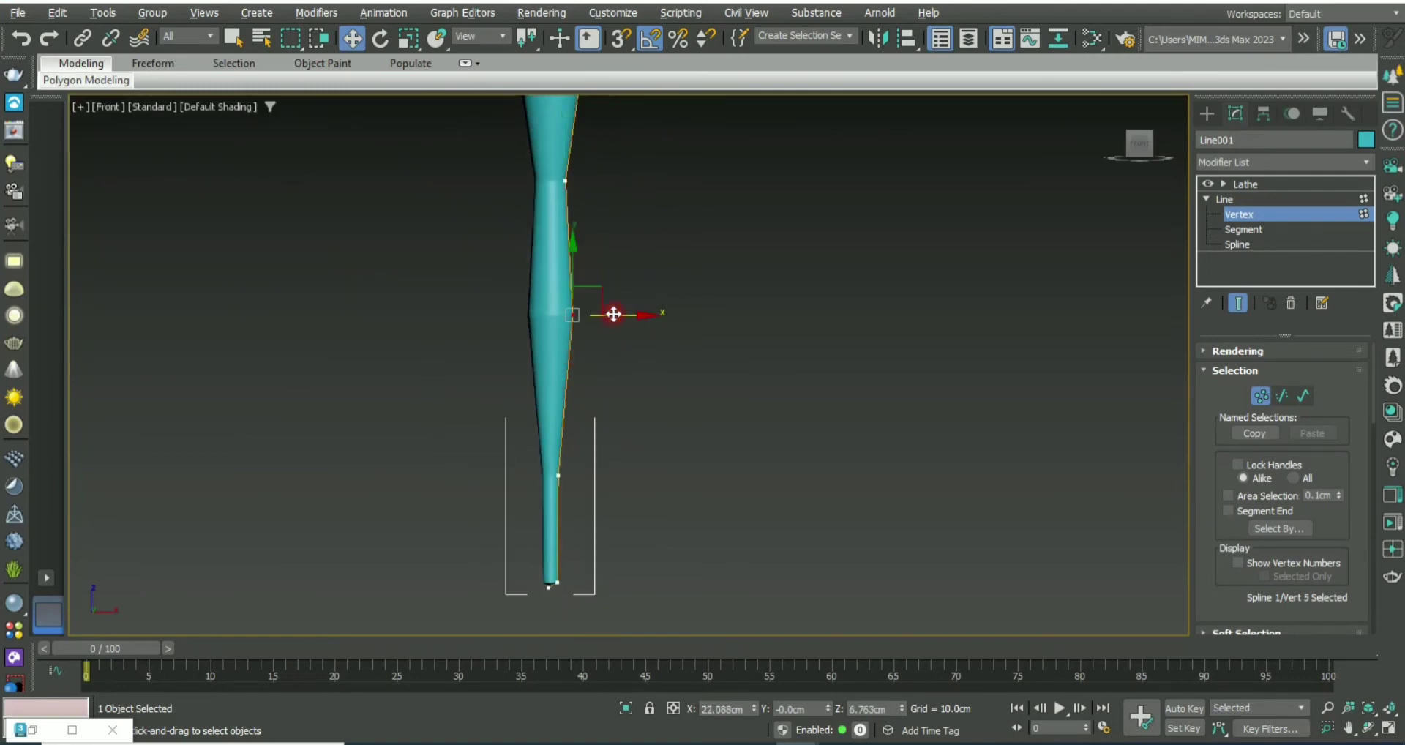
scroll(585, 293, "down", 4)
scroll(634, 408, "up", 4)
left_click(618, 417)
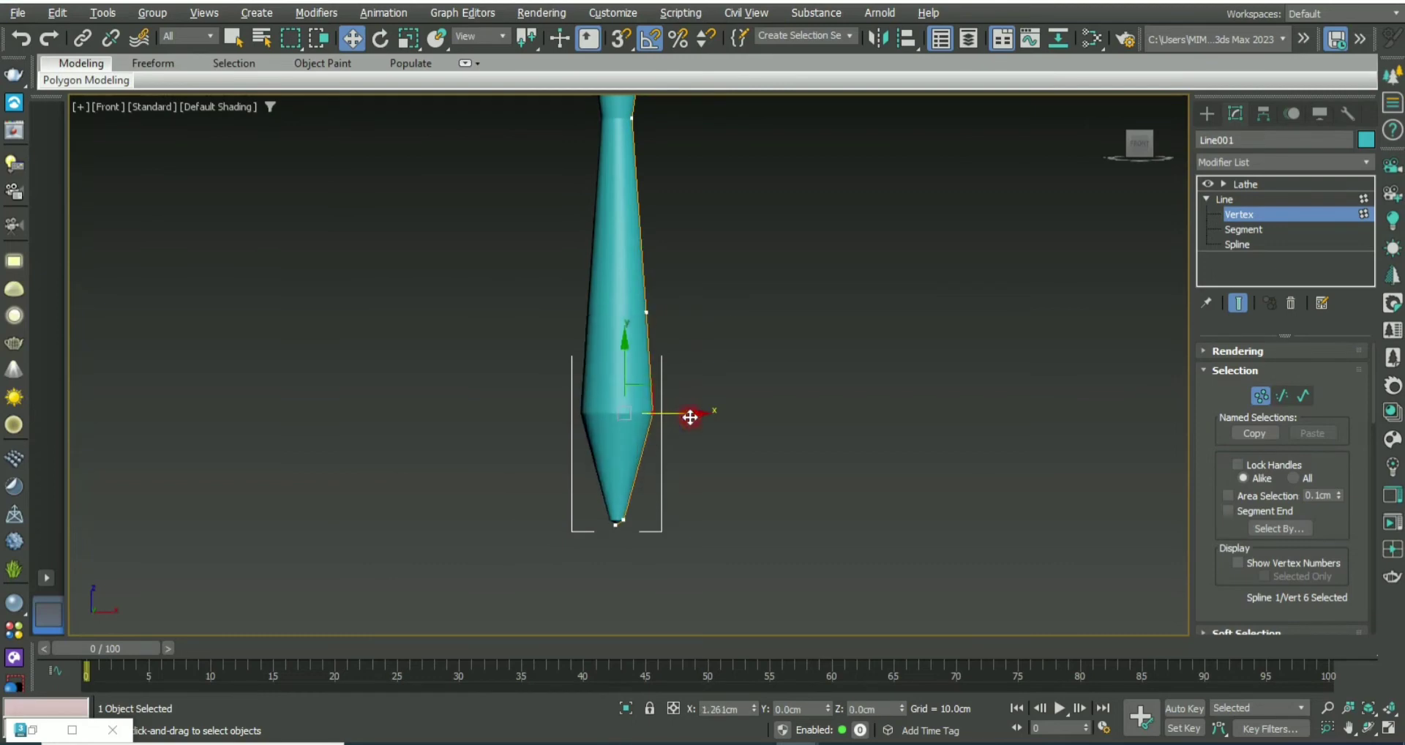
middle_click_drag(696, 414, 732, 479)
Step: Nudge the point above the foot inward and select the leg's bottom tip
left_click(680, 335)
scroll(680, 395, "down", 3)
scroll(682, 308, "up", 3)
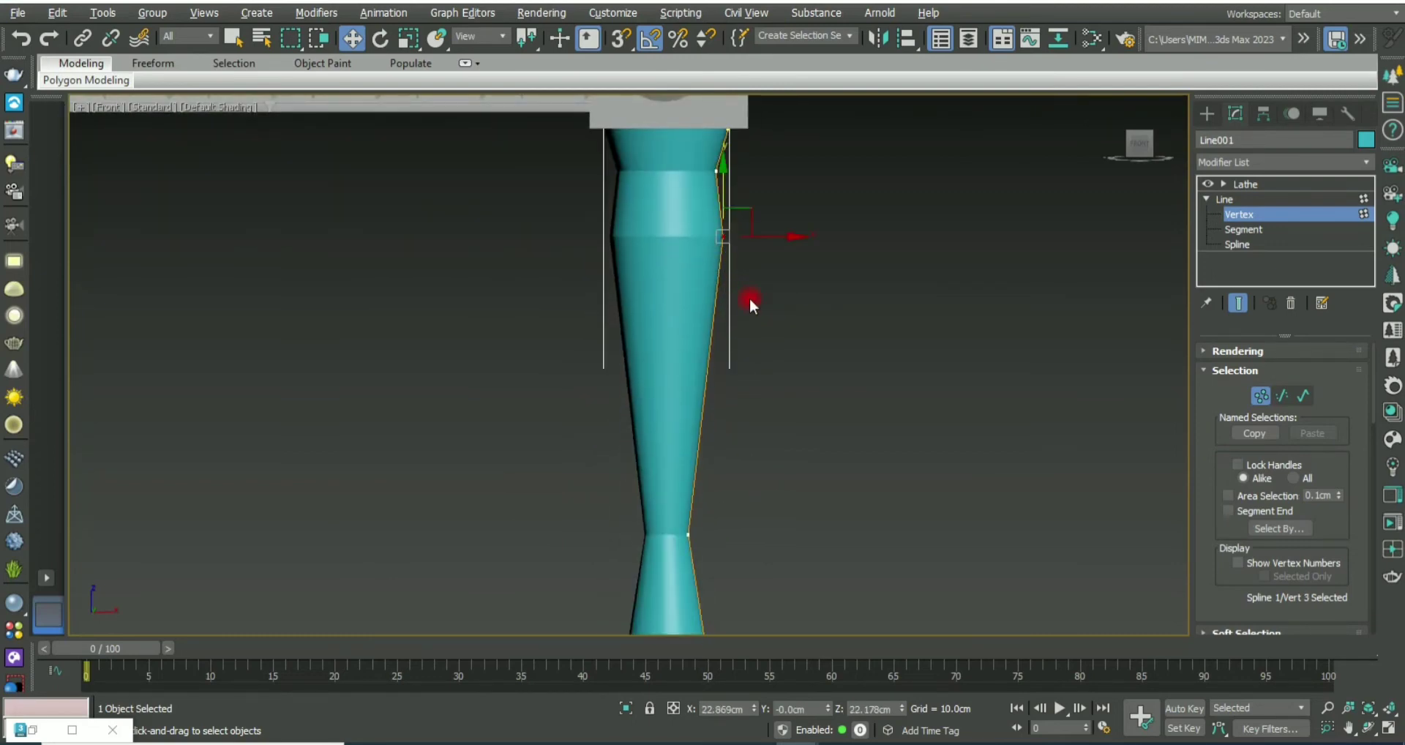
left_click_drag(762, 237, 774, 234)
scroll(774, 234, "down", 3)
mouse_move(774, 235)
middle_mouse_down()
mouse_move(786, 259)
mouse_move(744, 574)
middle_mouse_up()
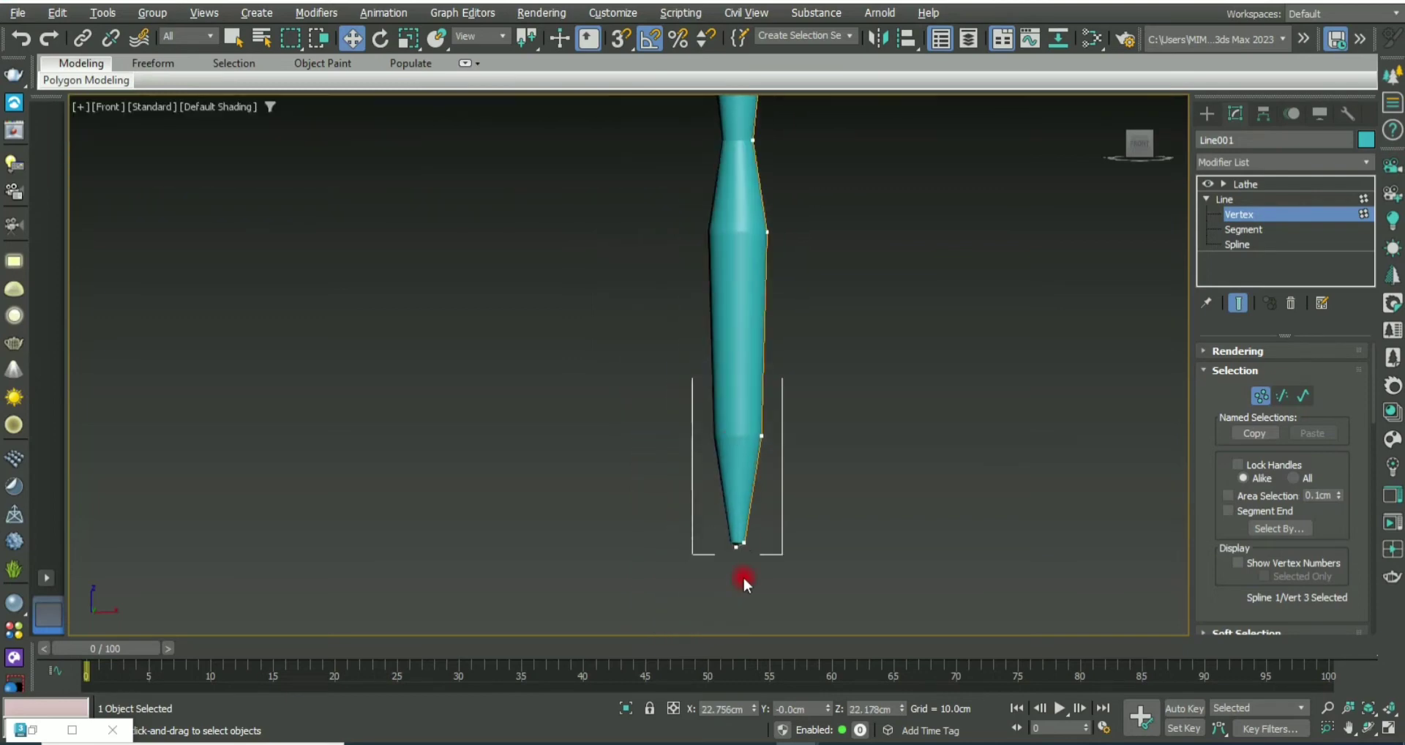
scroll(743, 574, "up", 5)
left_click(717, 455)
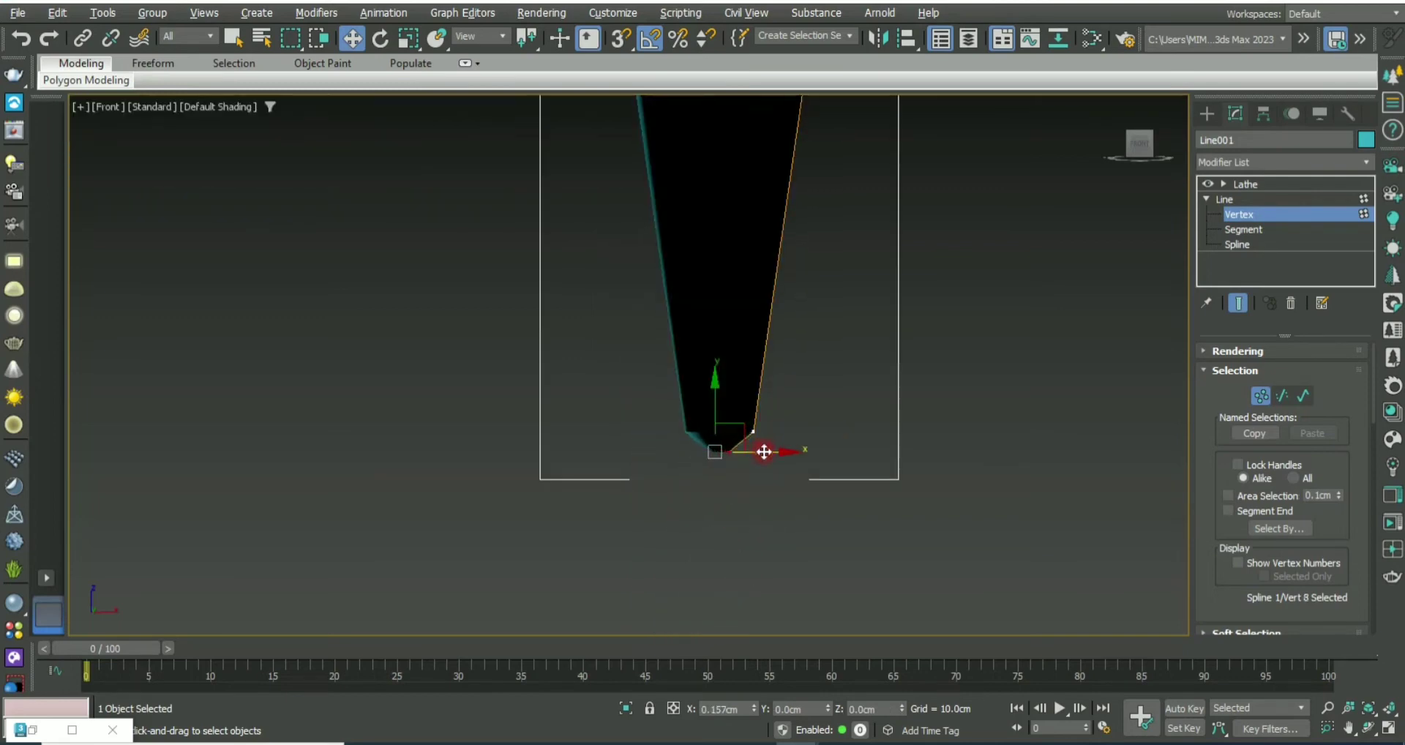
Step: Preview the lathed leg shape, then go back to editing profile vertices
scroll(761, 448, "down", 3)
scroll(1227, 398, "down", 3)
left_click_drag(1227, 399, 1234, 633)
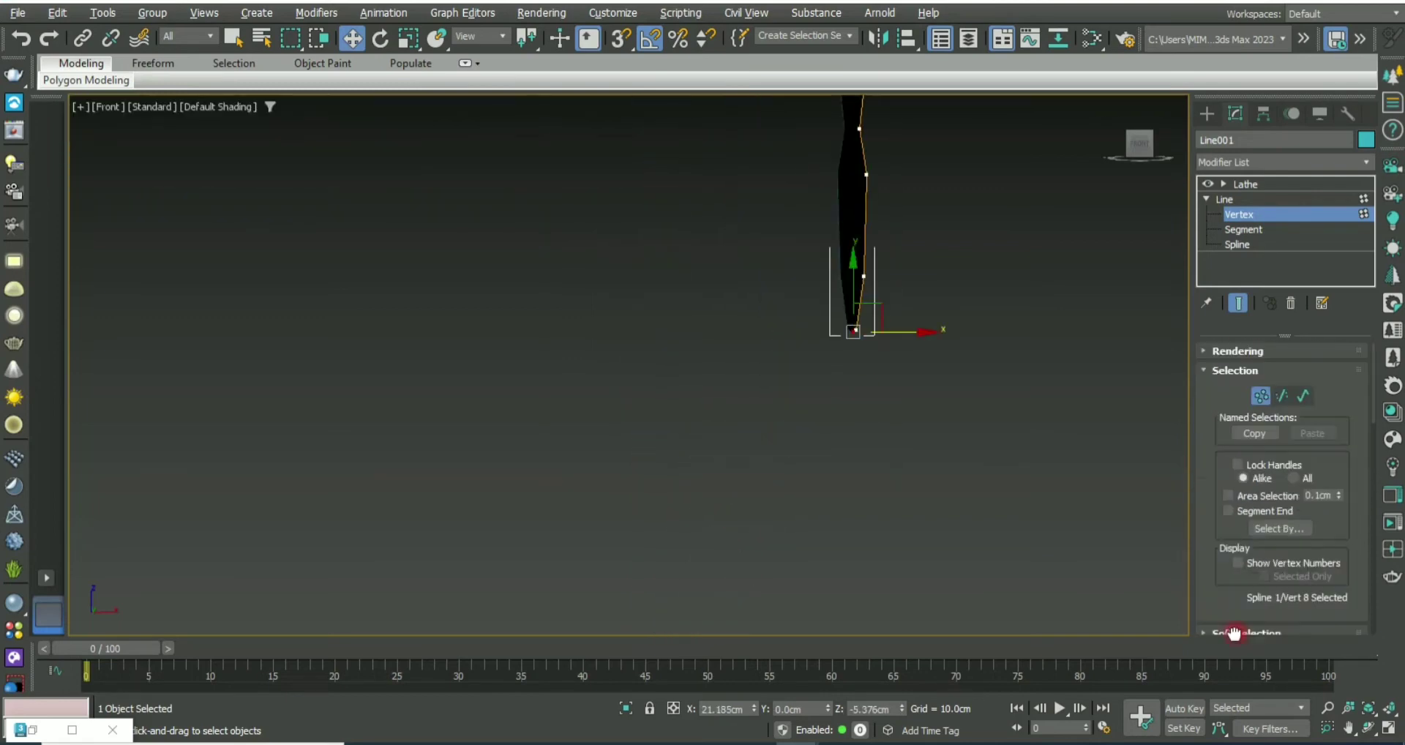
left_click(1254, 184)
scroll(816, 379, "up", 3)
scroll(817, 379, "up", 2)
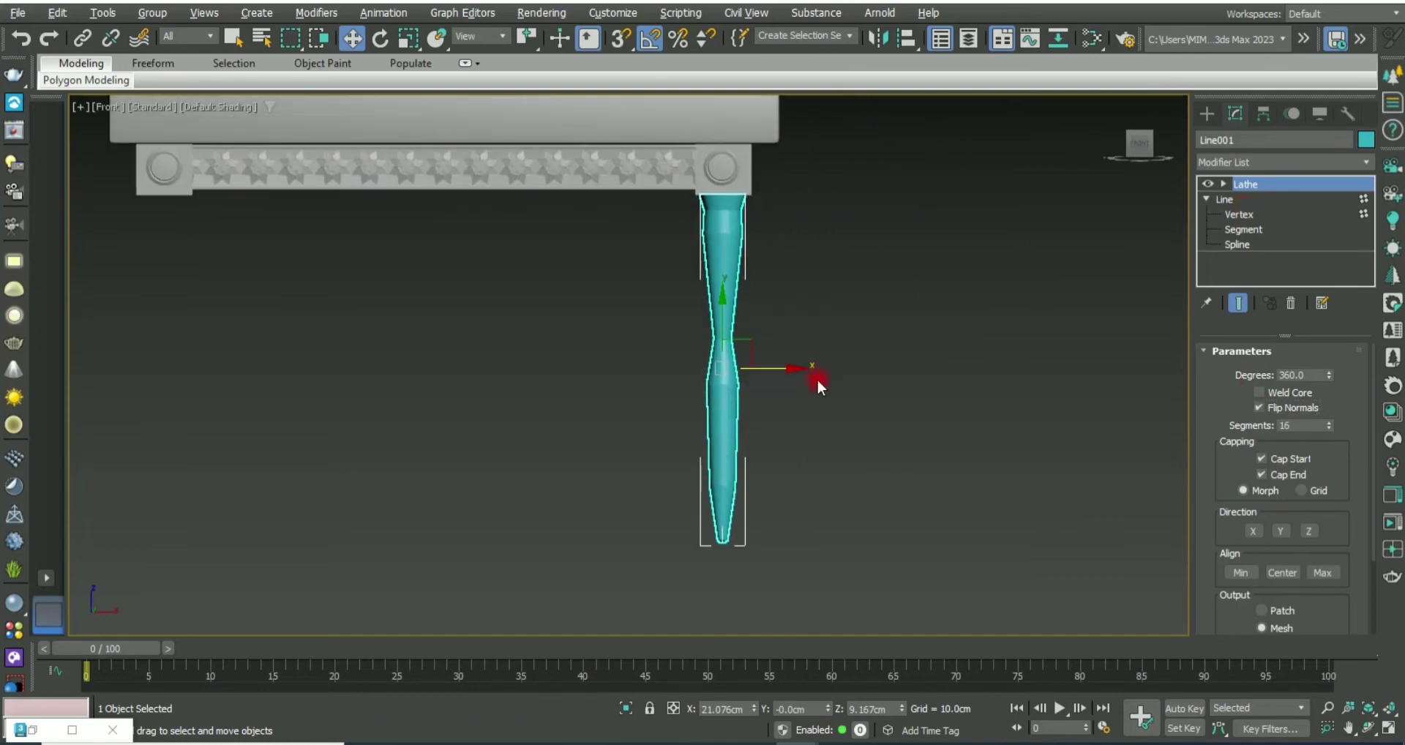
scroll(768, 376, "up", 2)
left_click(1254, 214)
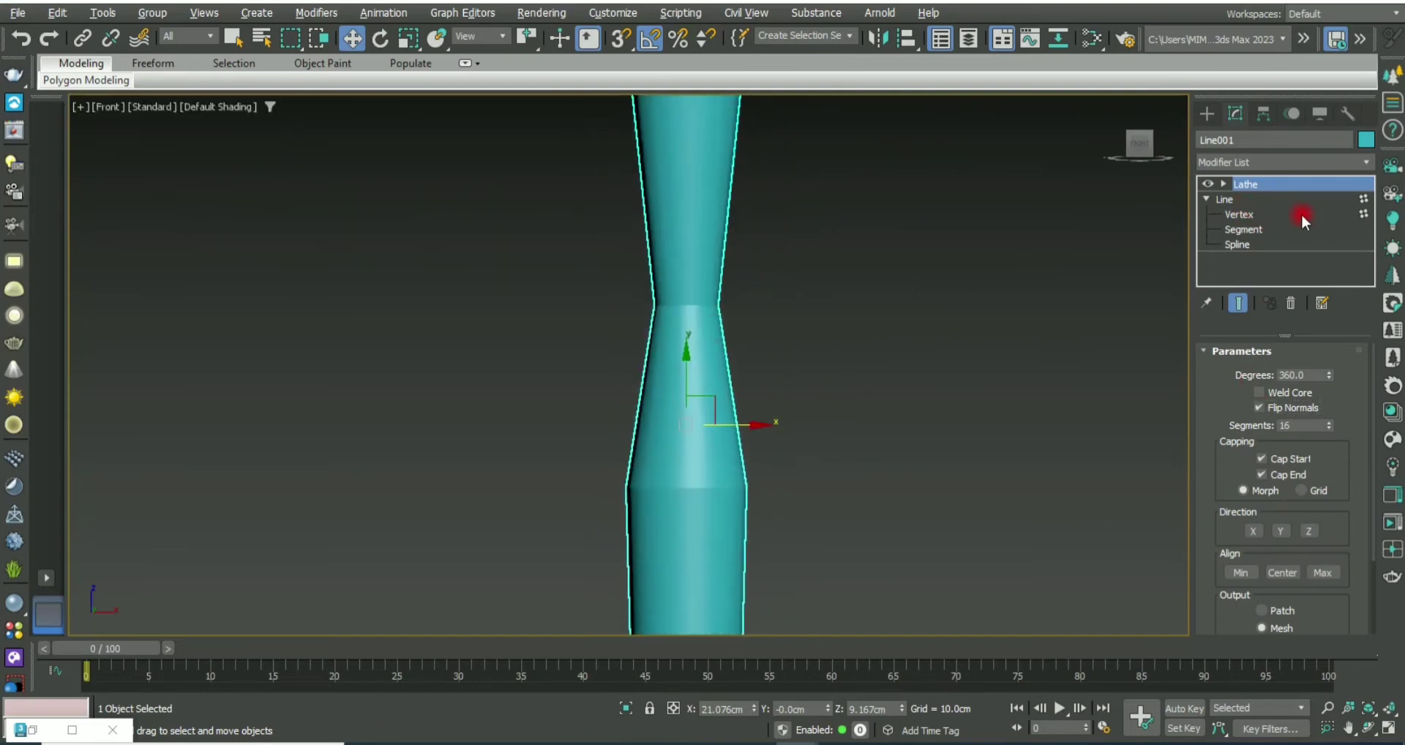
Step: Set the waist vertex to Bezier Corner and curve the profile below it outward
left_click(1301, 213)
left_click(684, 251)
scroll(666, 287, "up", 5)
right_click(666, 287)
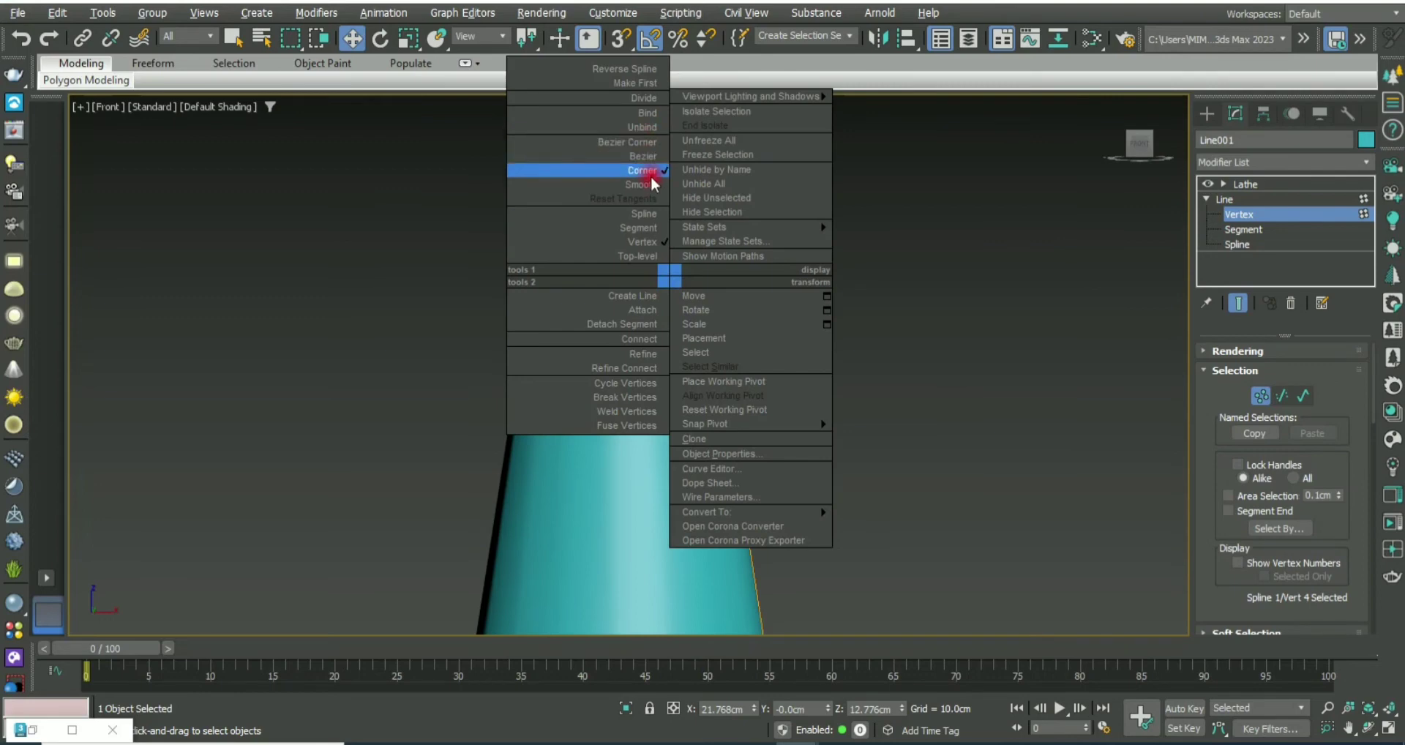
left_click(650, 141)
left_click_drag(727, 445, 693, 218)
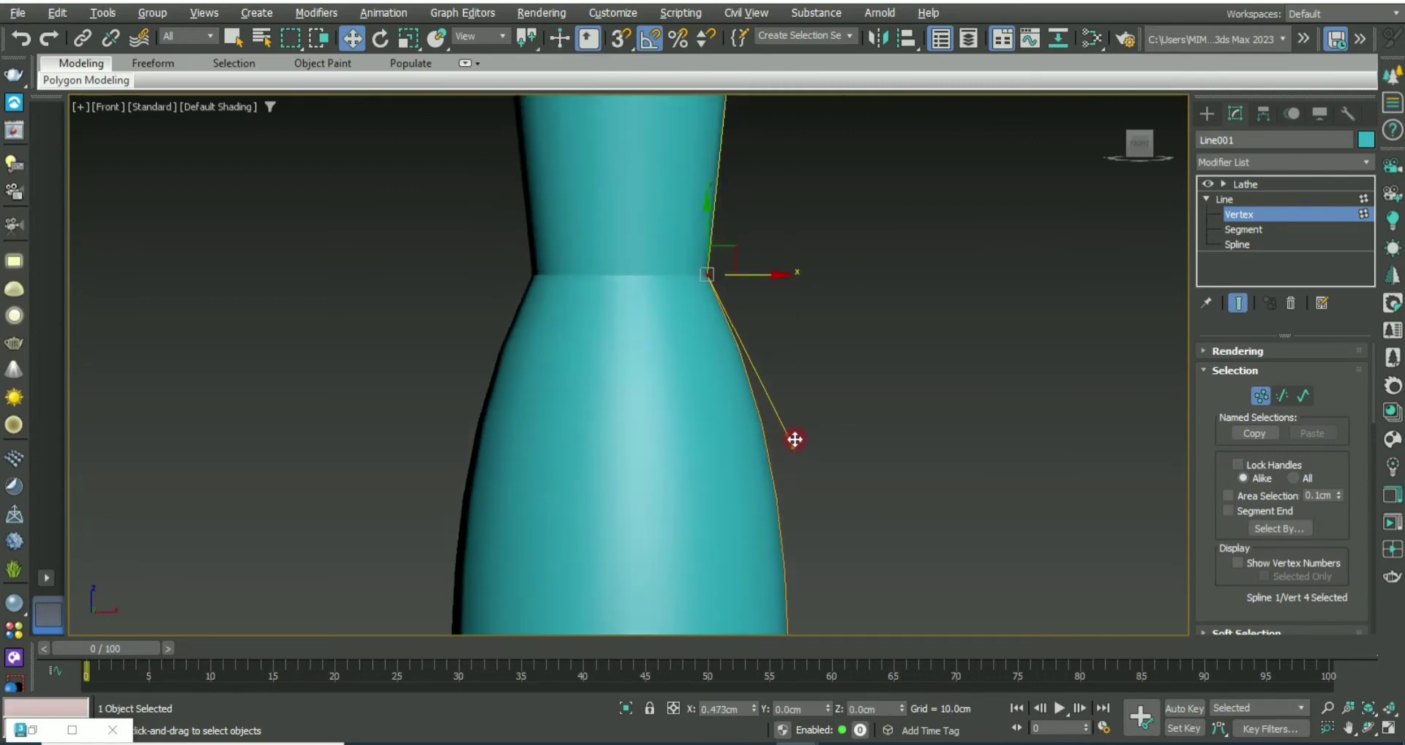
Step: Move the upper point and lower the bottom tip to lengthen the leg toward the floor
scroll(680, 295, "down", 4)
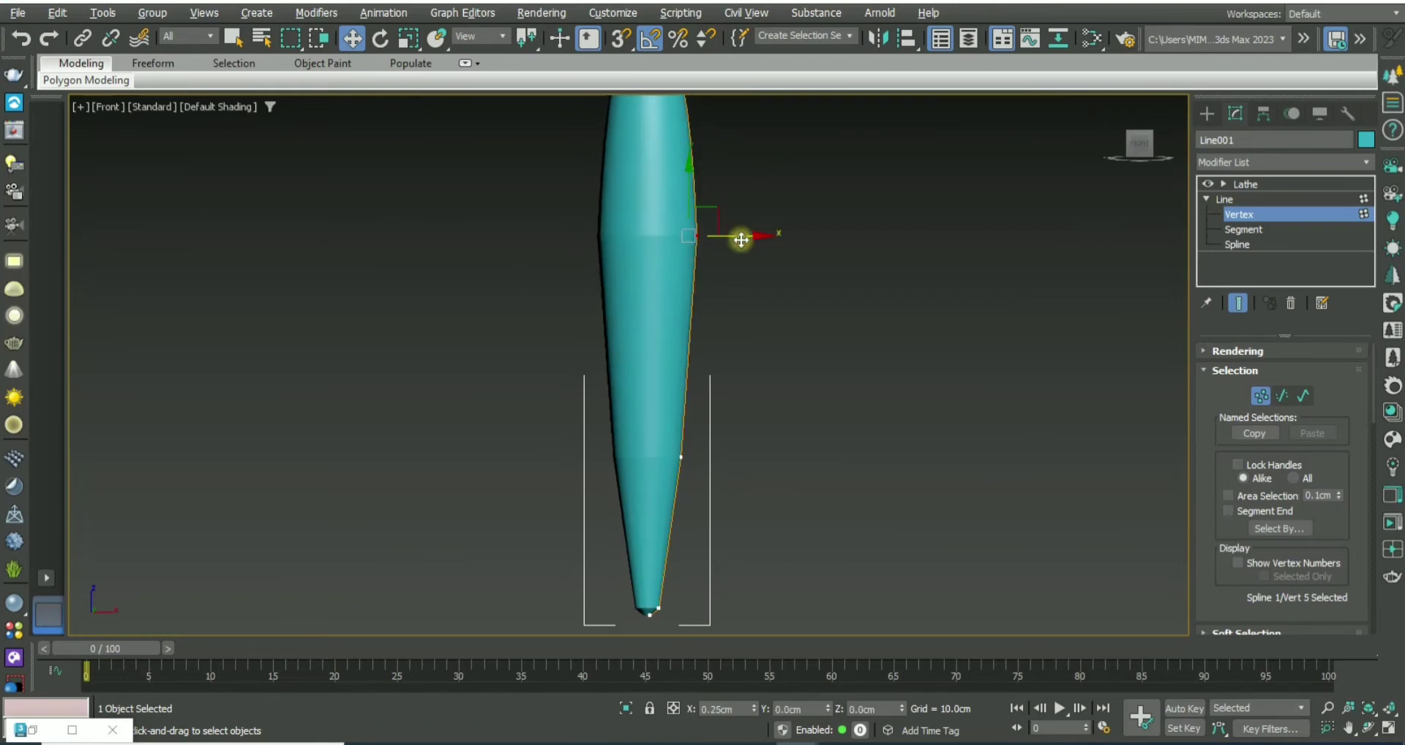
left_click_drag(696, 176, 608, 377)
scroll(607, 376, "down", 1)
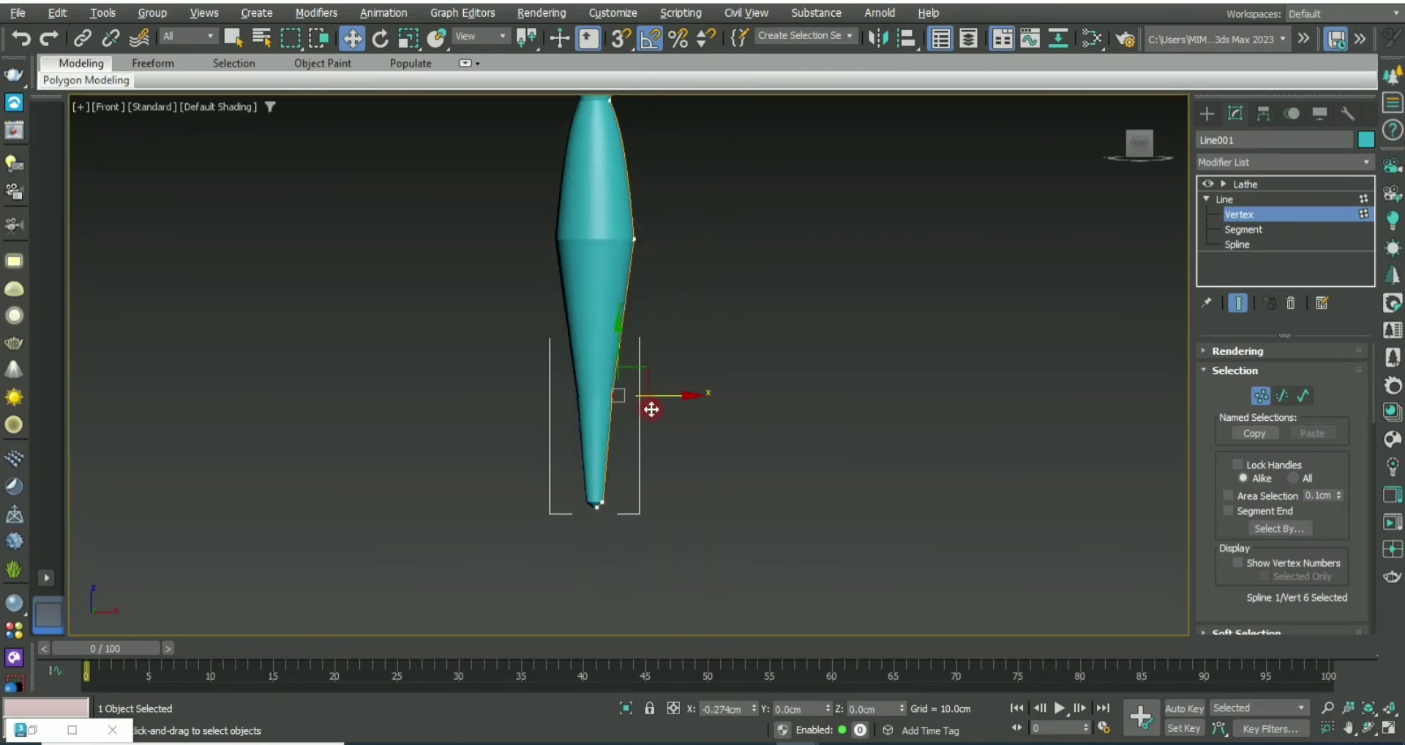
scroll(651, 409, "up", 3)
left_click(636, 361)
scroll(690, 360, "down", 5)
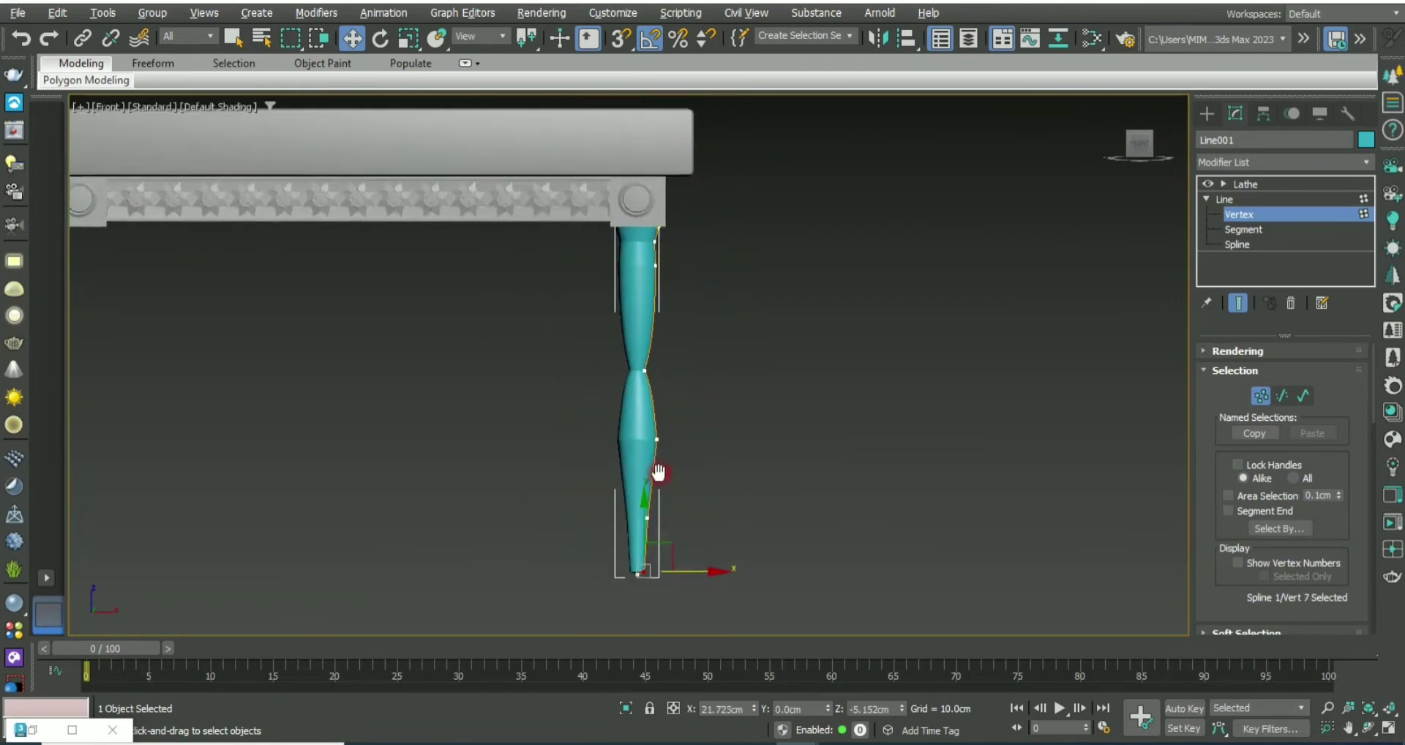
left_click_drag(629, 391, 637, 453)
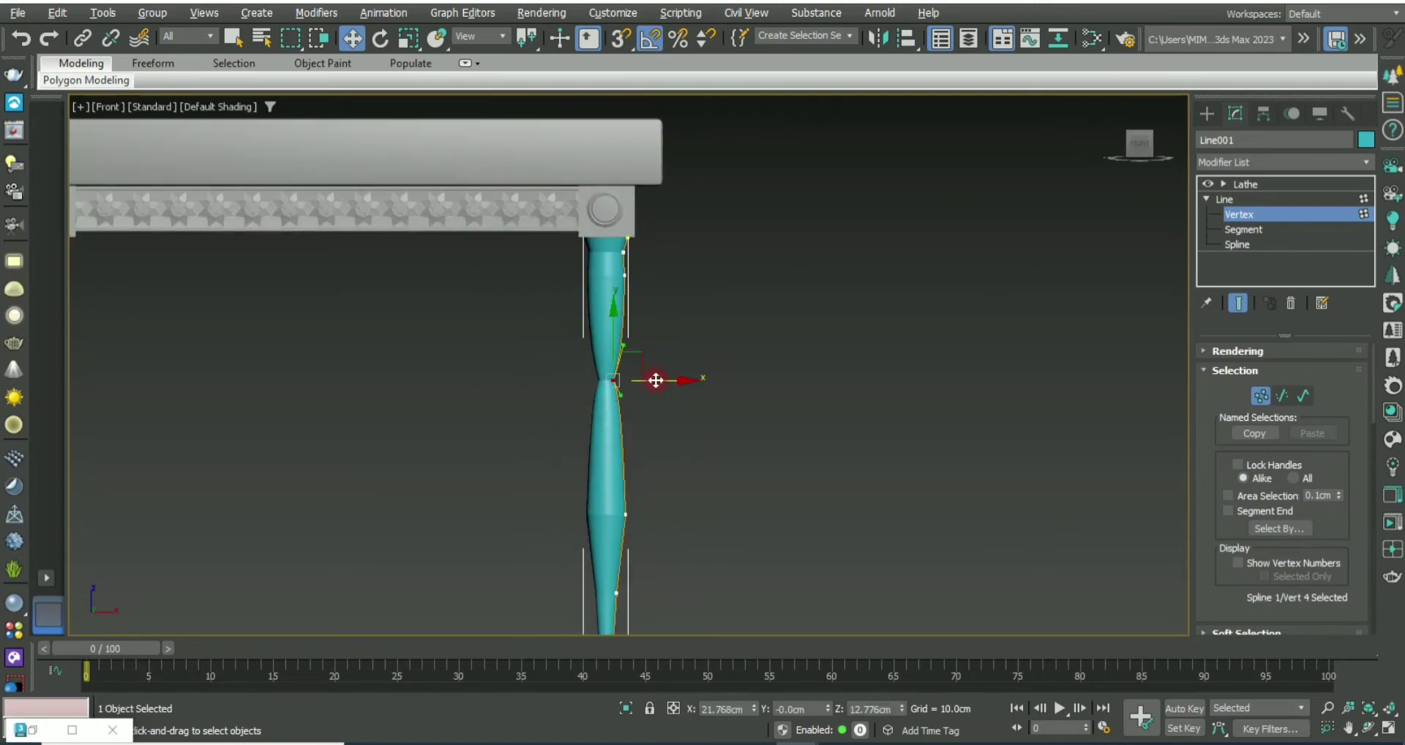
Step: Change the waist vertex type via the quad menu and curve the profile around it
scroll(651, 442, "up", 5)
scroll(696, 301, "down", 5)
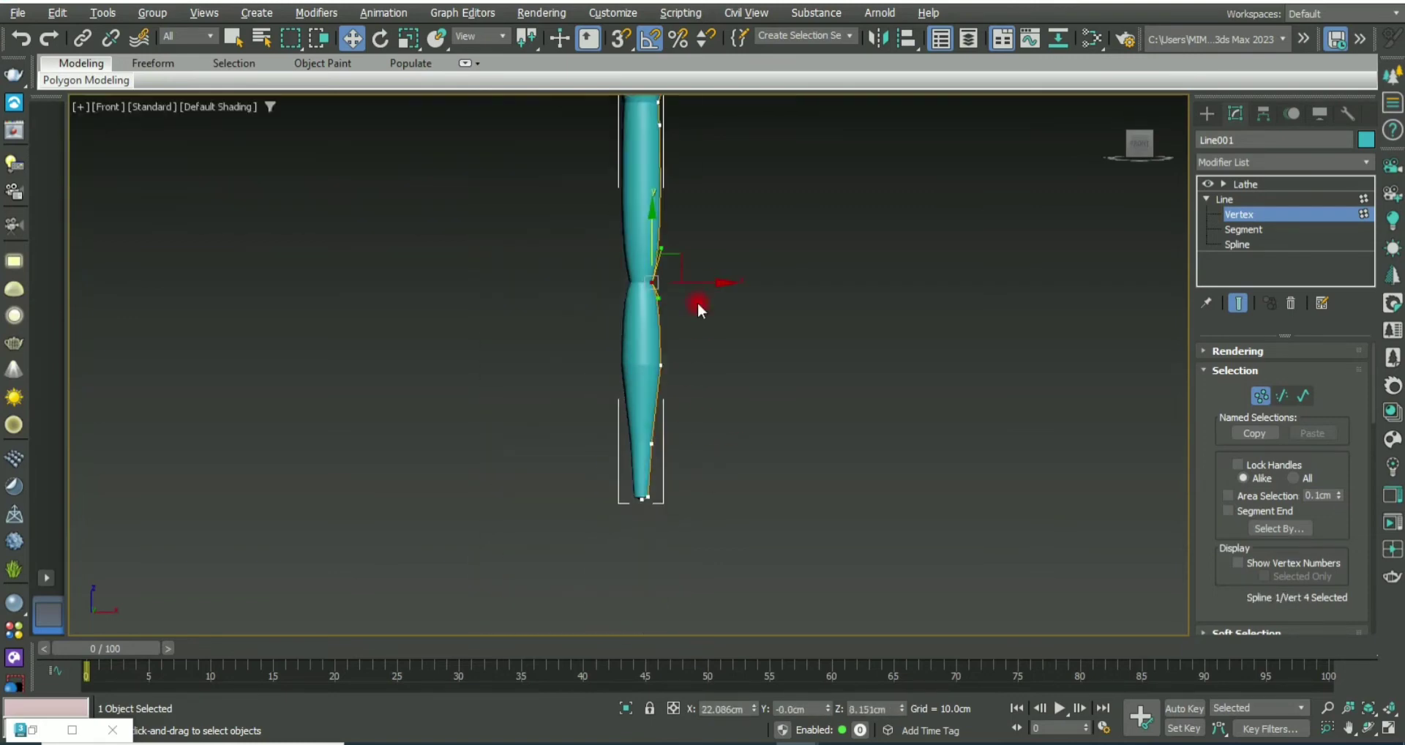
left_click(676, 341)
scroll(695, 240, "up", 3)
right_click(644, 234)
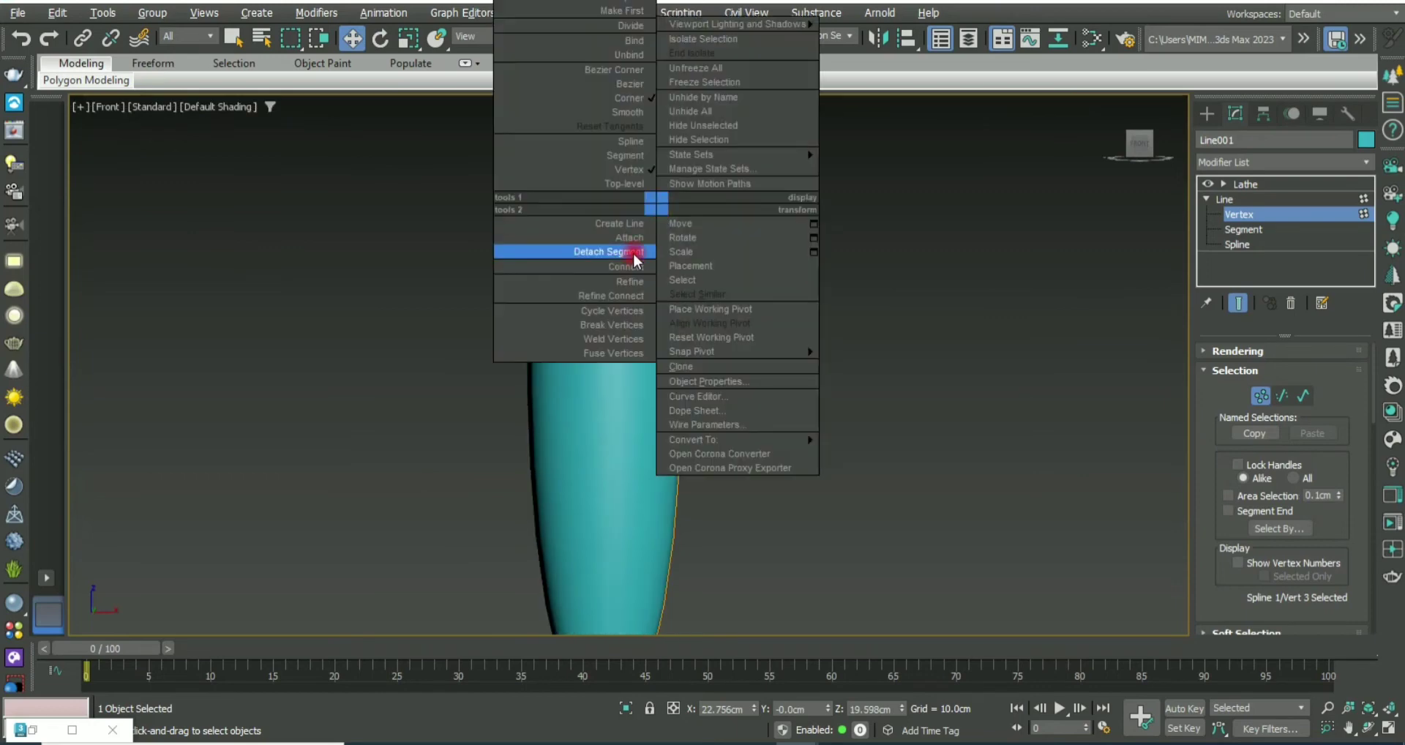
left_click(634, 252)
middle_click_drag(638, 98, 639, 292)
left_click_drag(692, 381, 696, 381)
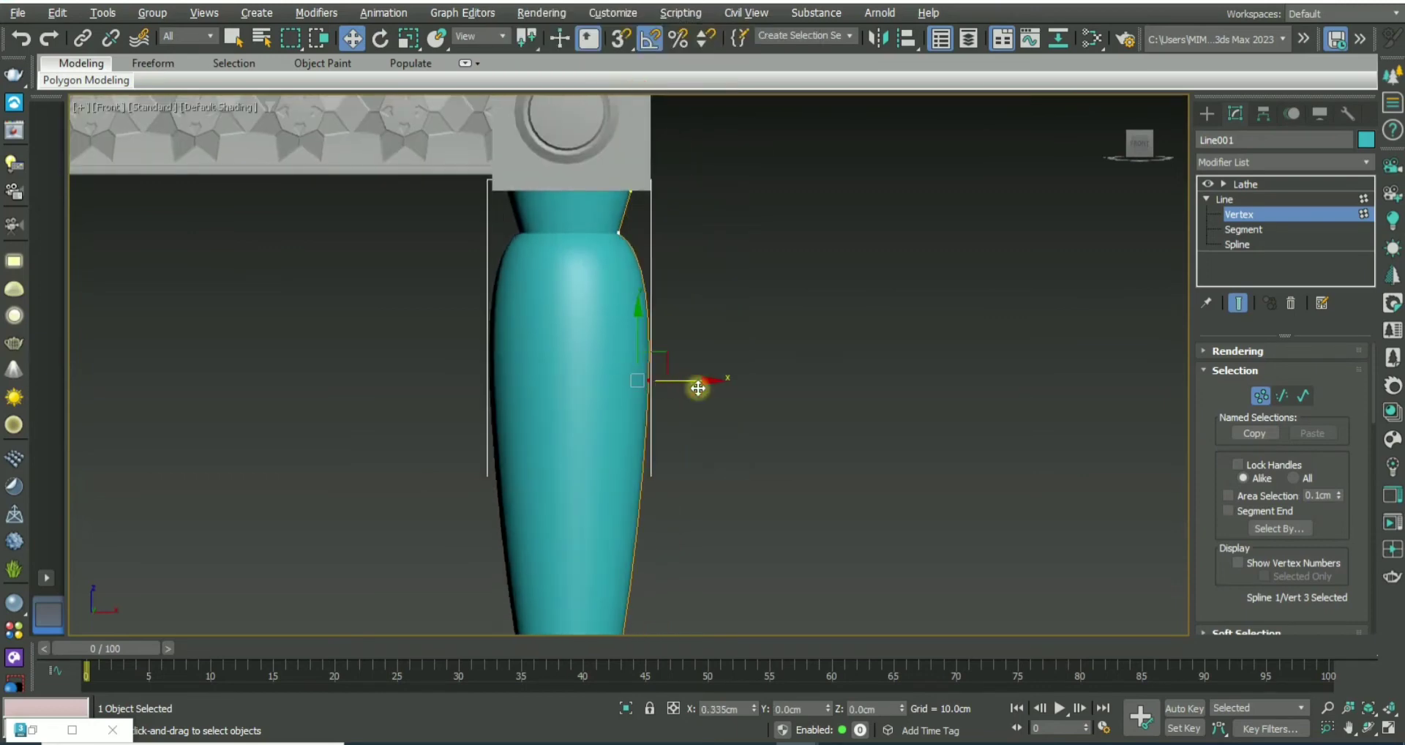
Step: Reselect the waist vertex and convert it to Bezier from the quad menu
scroll(603, 360, "down", 5)
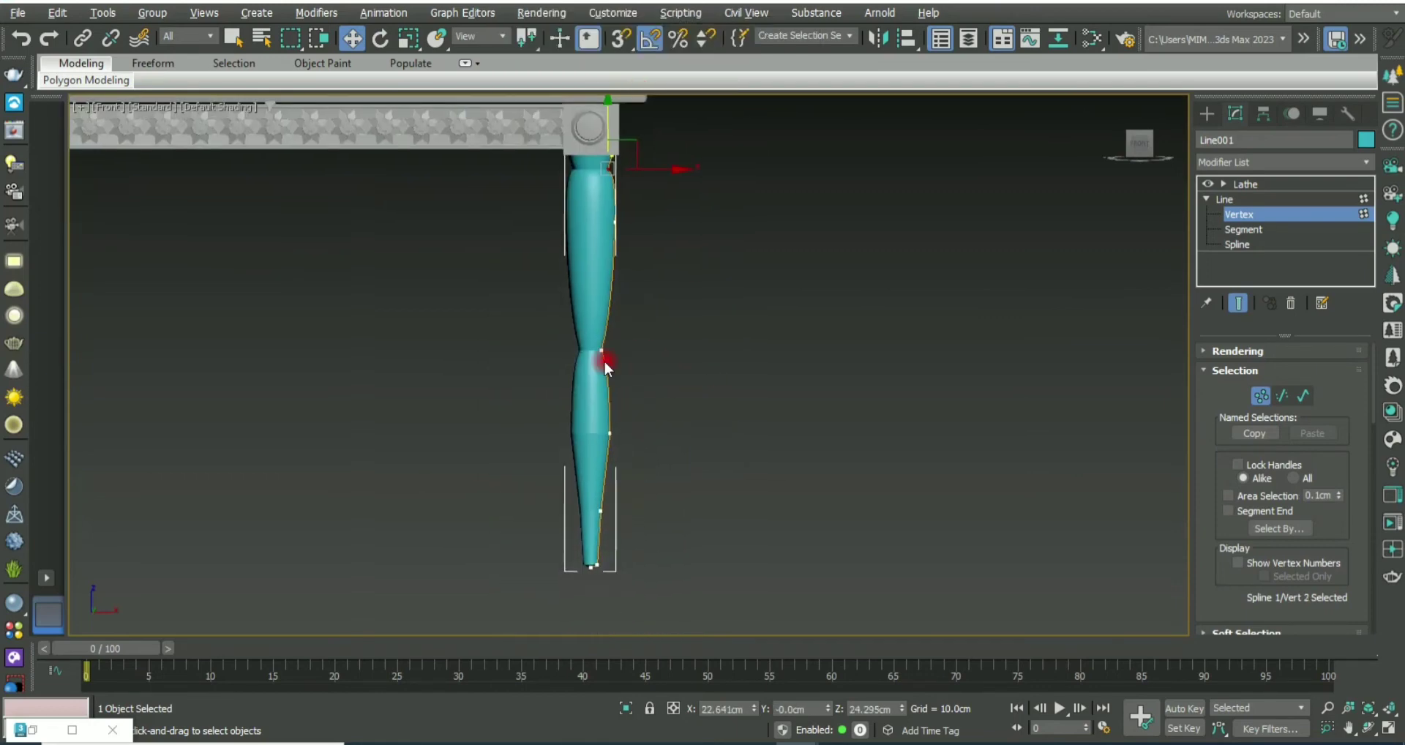
scroll(594, 332, "up", 5)
left_click(594, 332)
right_click(594, 329)
left_click(512, 242)
scroll(609, 450, "down", 3)
middle_click_drag(609, 449, 695, 435)
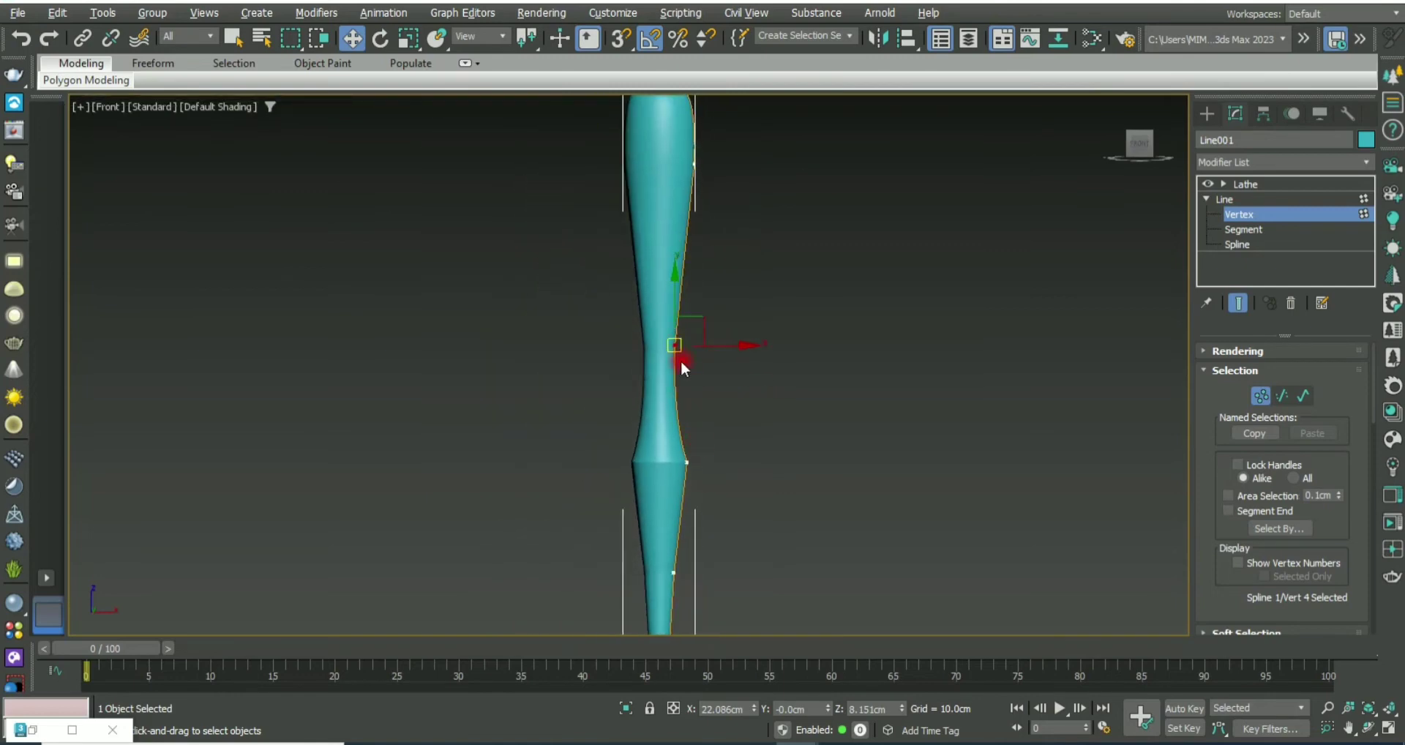
scroll(685, 337, "up", 4)
left_click(620, 292)
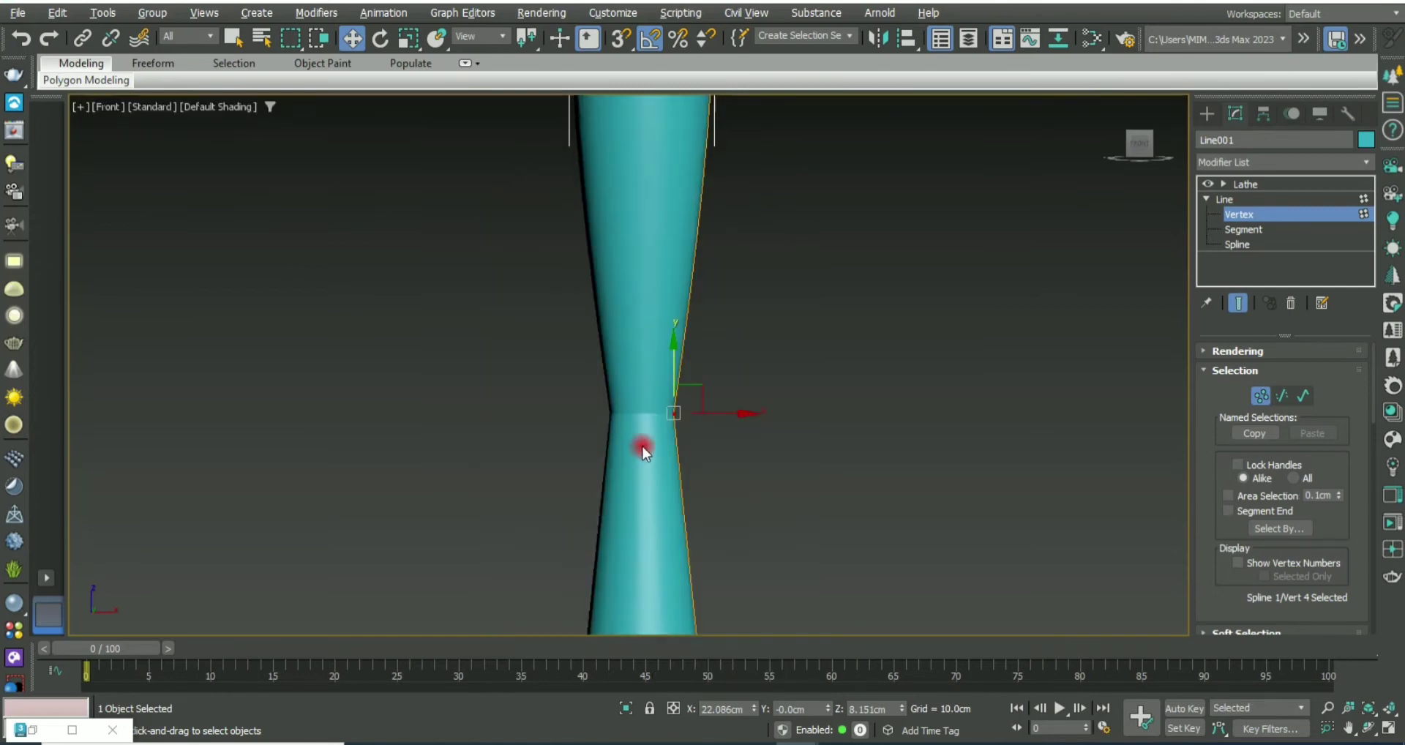
scroll(1219, 406, "down", 5)
Step: Fillet the waist vertex at 0.863cm to round off its sharp corner
scroll(1207, 454, "down", 5)
scroll(1202, 493, "down", 3)
left_click(1246, 540)
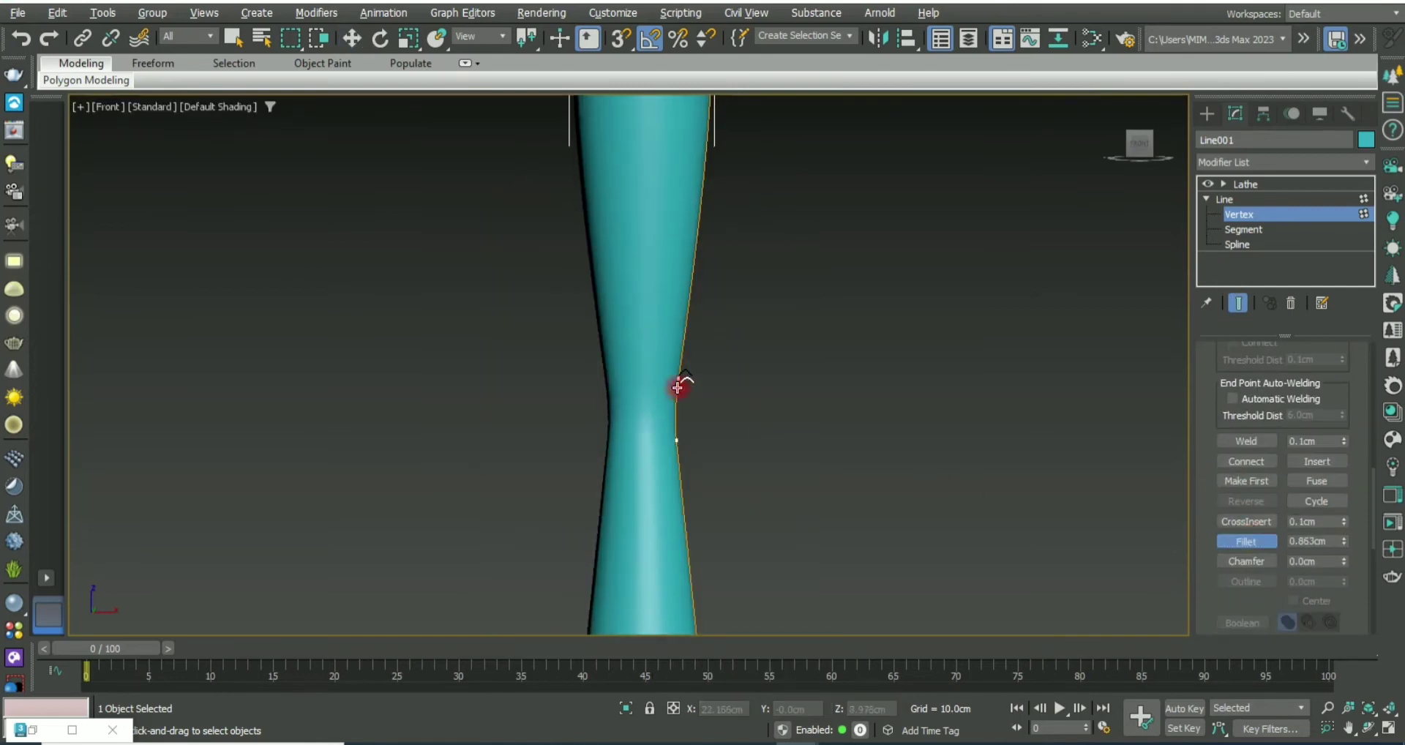
scroll(796, 297, "down", 3)
scroll(692, 266, "up", 2)
scroll(733, 316, "up", 2)
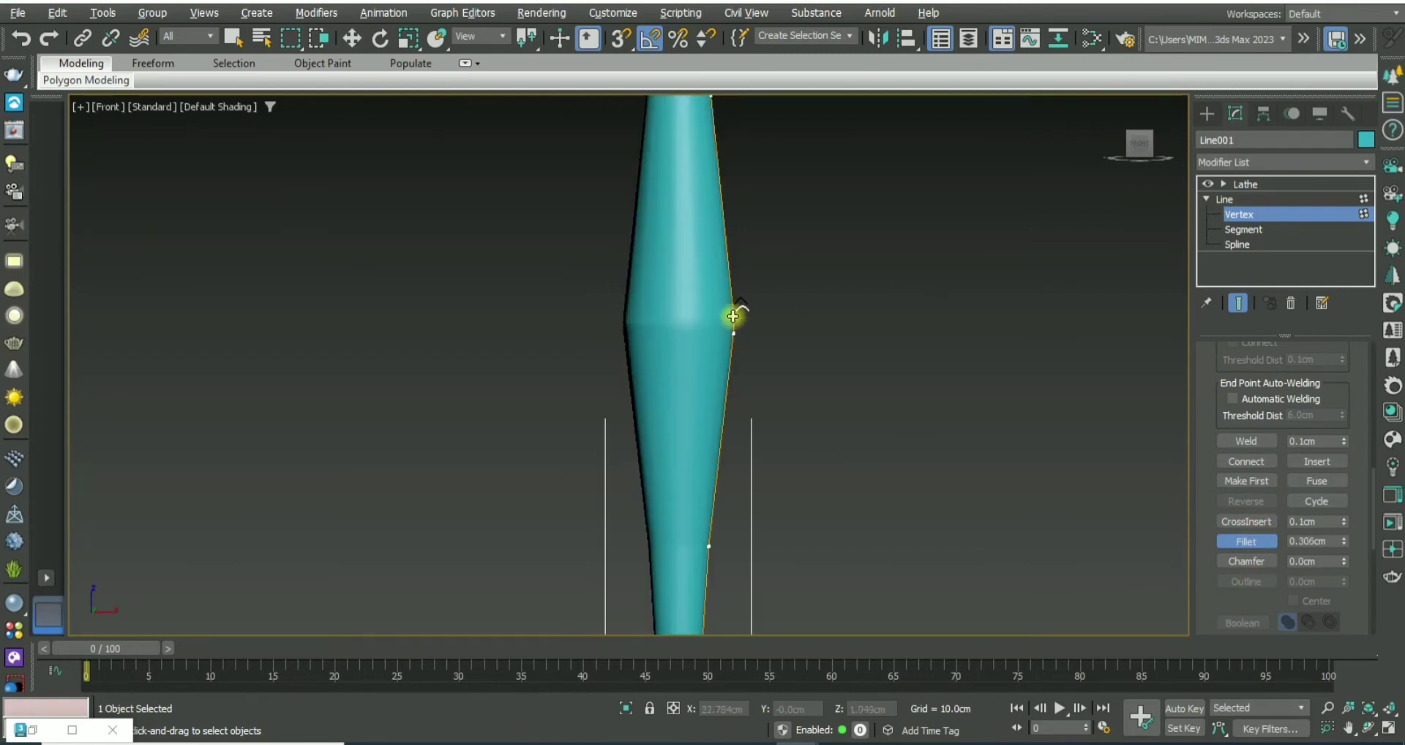
left_click_drag(733, 287, 732, 292)
scroll(714, 345, "down", 2)
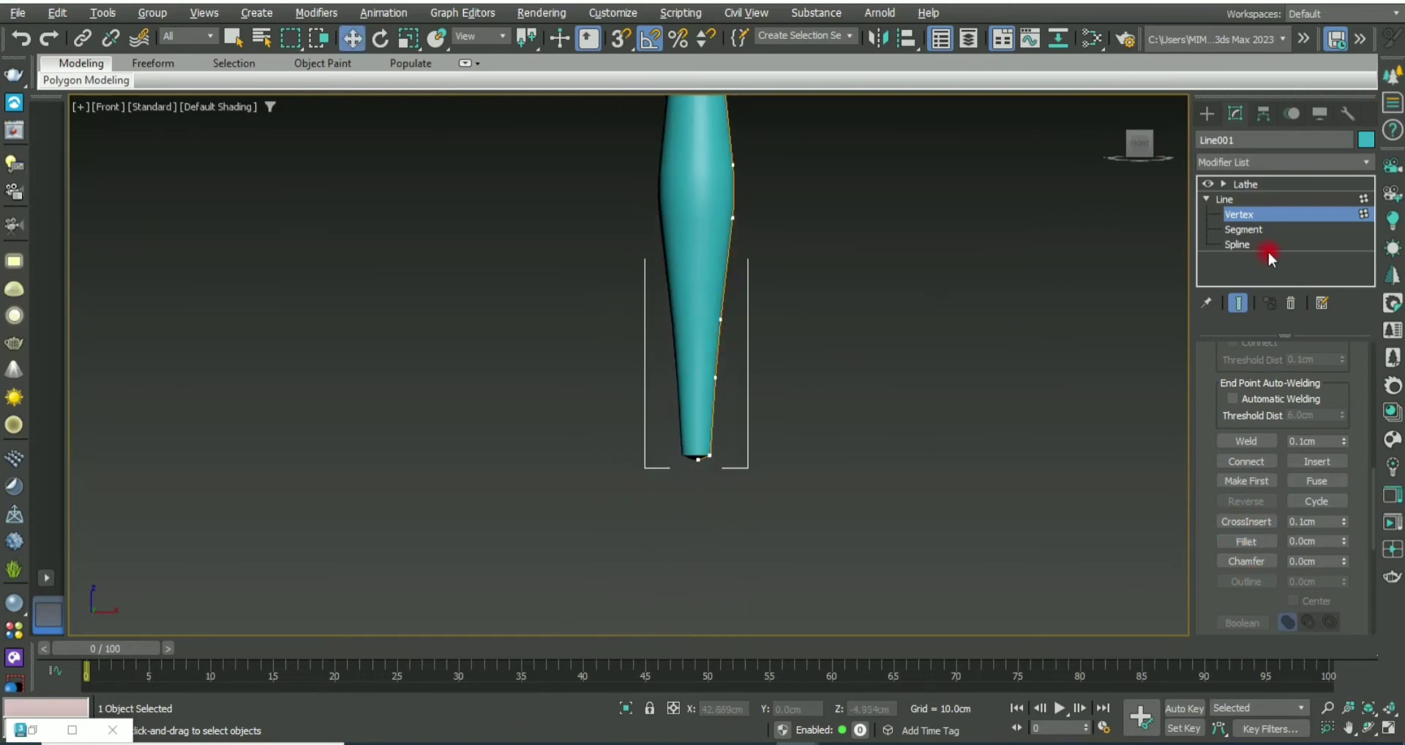
Step: Check the lathed result, then return to the profile's Line level
left_click(1244, 183)
left_click(1238, 229)
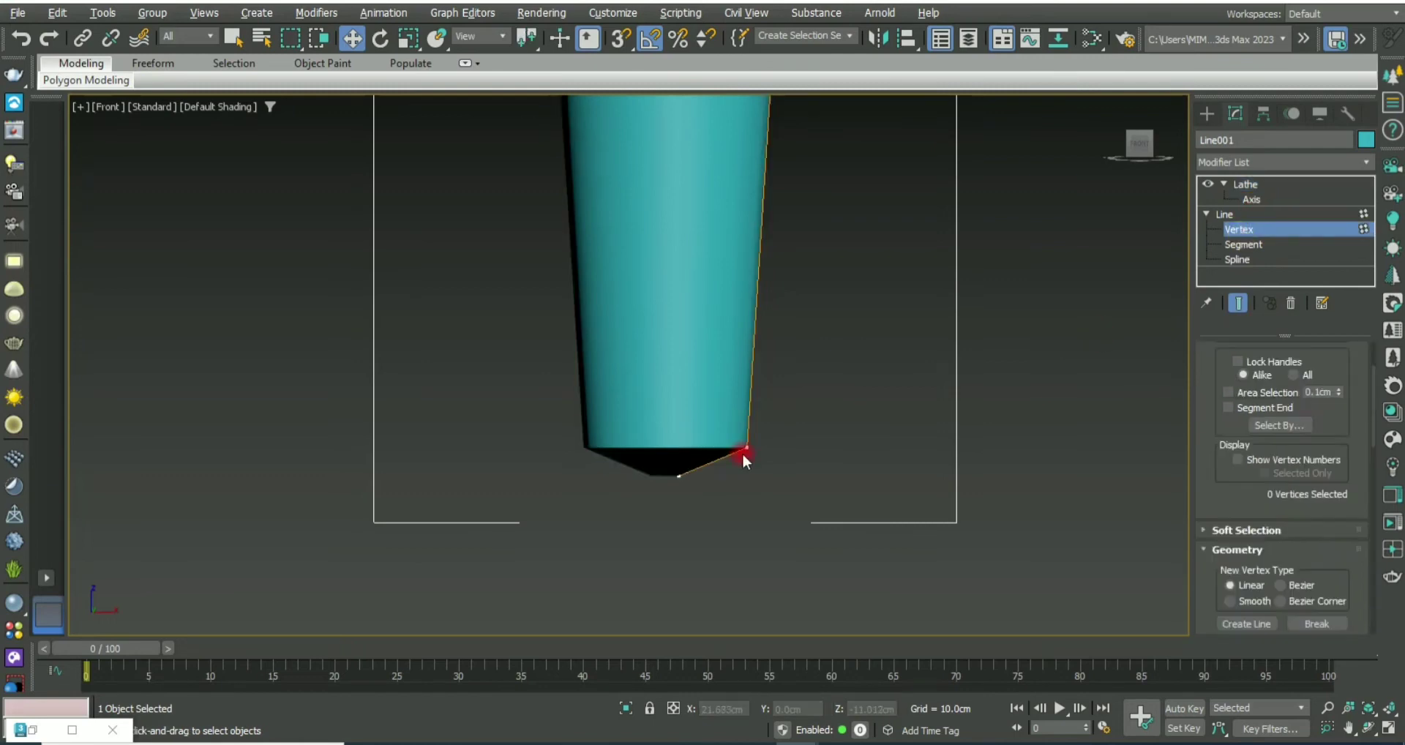
scroll(777, 470, "down", 3)
scroll(774, 432, "down", 3)
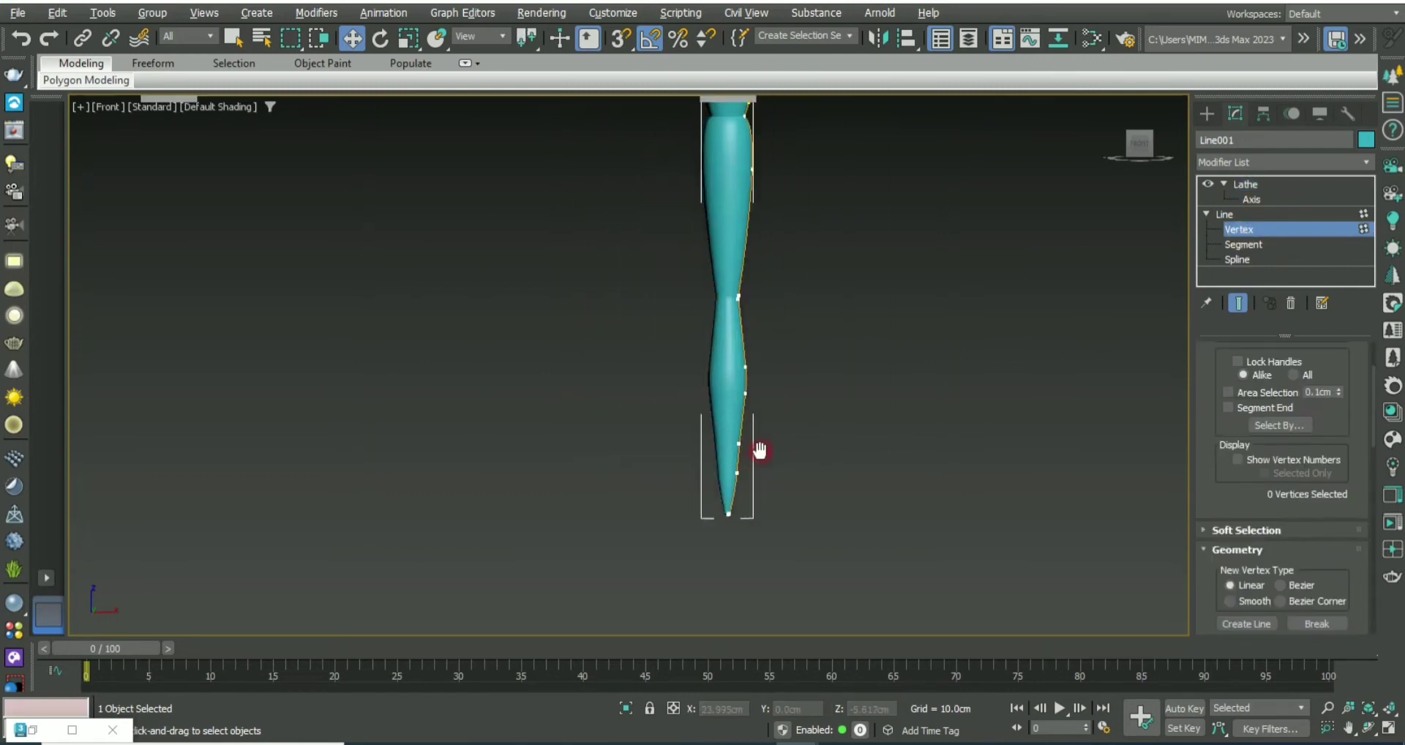
scroll(755, 451, "down", 2)
left_click(1259, 214)
Step: Orbit the four-view layout to inspect the leg under the table, undoing the view change
key("alt+w")
key("alt+w")
middle_click_drag(998, 314, 665, 448, "alt")
scroll(665, 449, "up", 2)
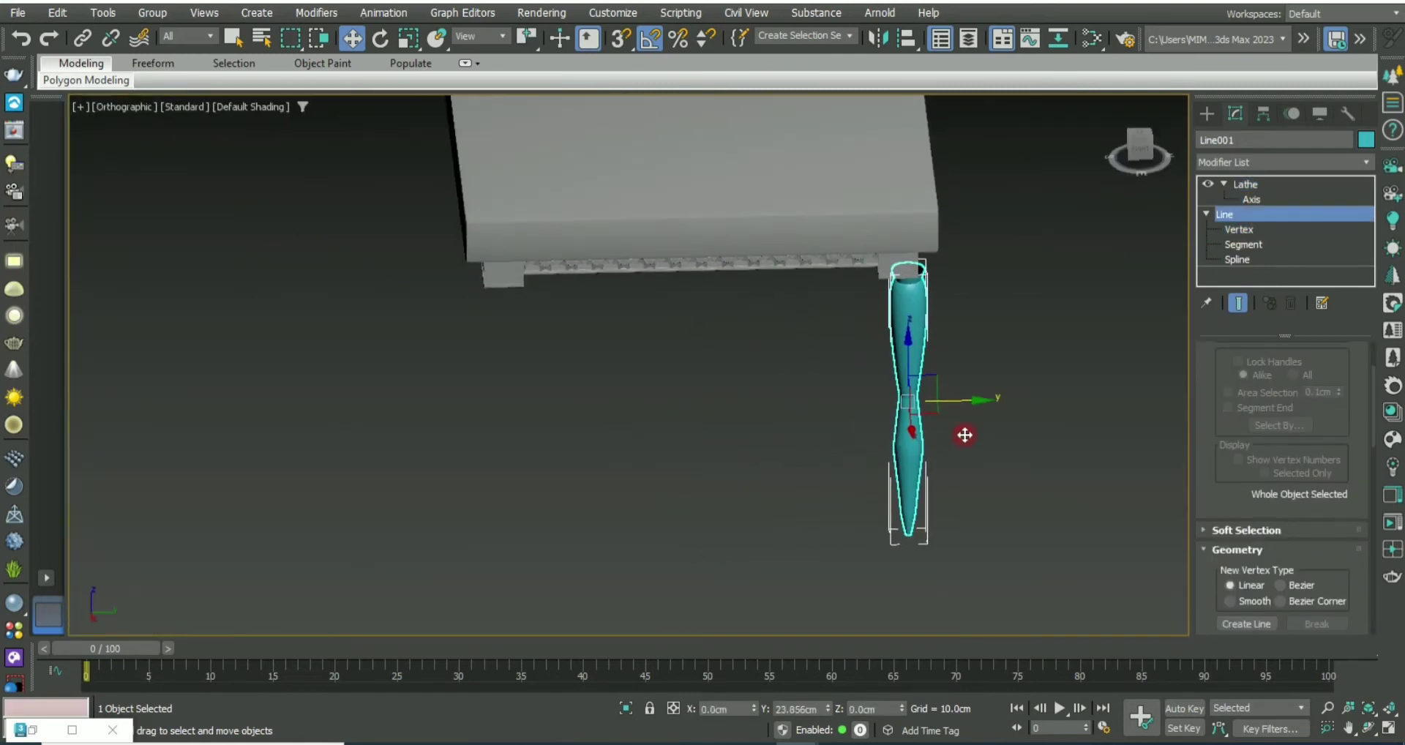
left_click(1000, 507)
scroll(1000, 508, "down", 3)
mouse_move(1000, 508)
middle_mouse_down()
mouse_move(981, 457)
mouse_move(1122, 355)
middle_mouse_up()
key("ctrl+z")
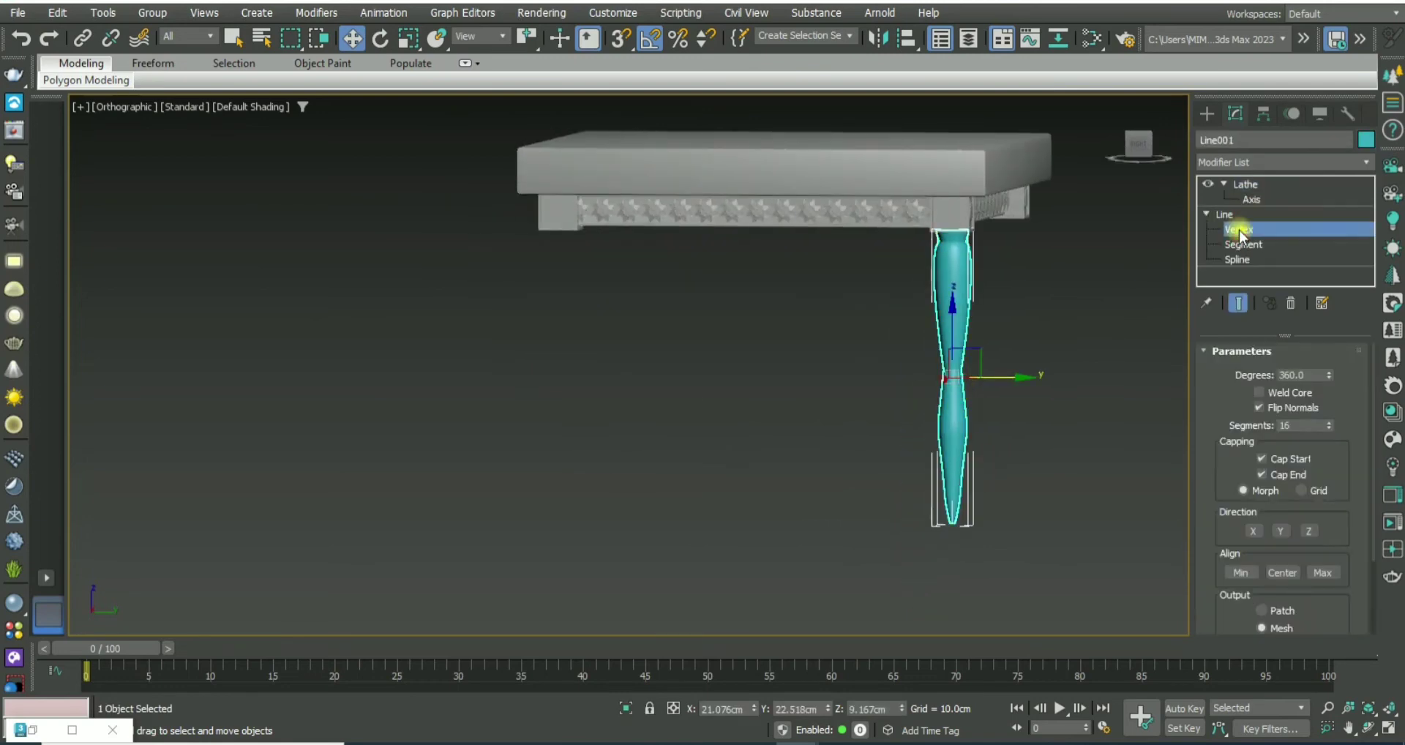
Step: In the maximized Left view, move profile vertices to refine the waist and tapered foot
key("alt+w")
left_click(539, 438)
key("alt+w")
scroll(540, 438, "up", 5)
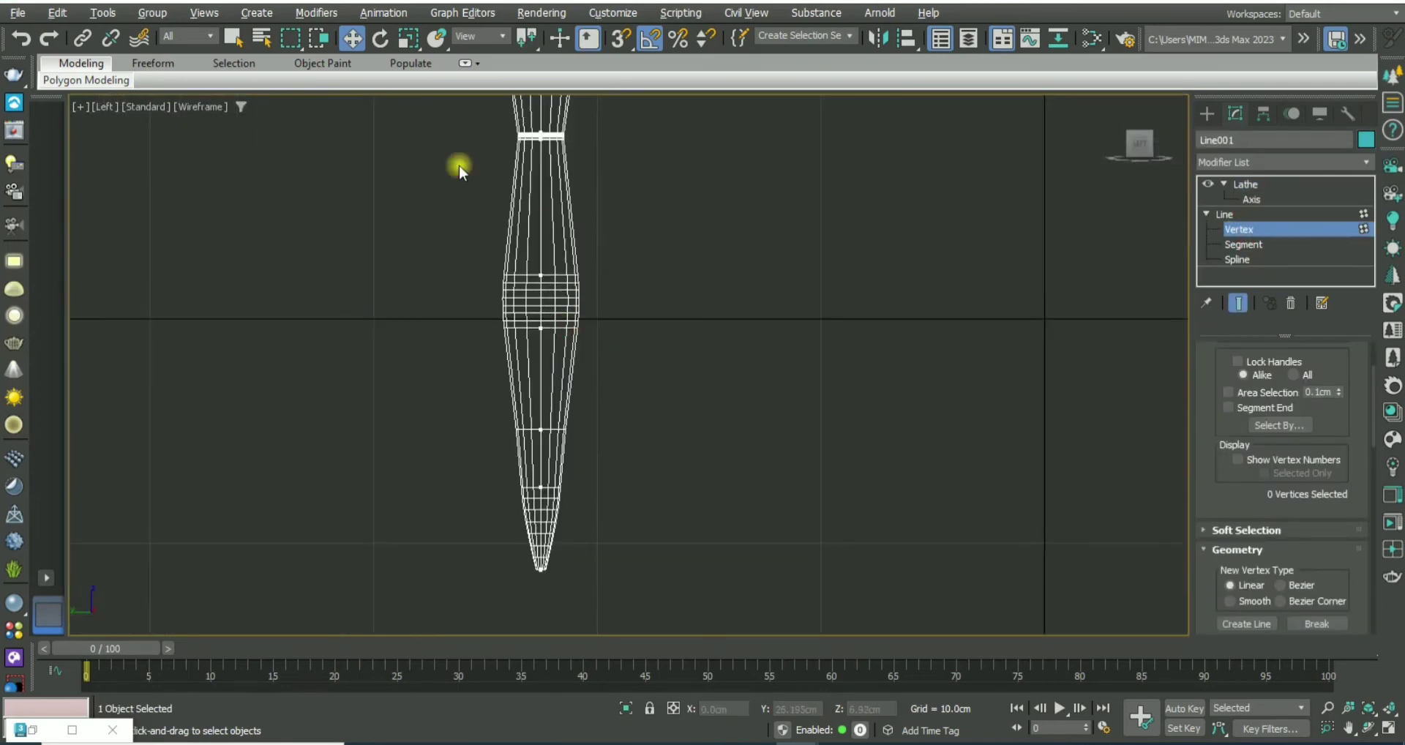
left_click_drag(536, 216, 545, 273)
scroll(606, 383, "down", 3)
middle_click_drag(605, 382, 479, 313)
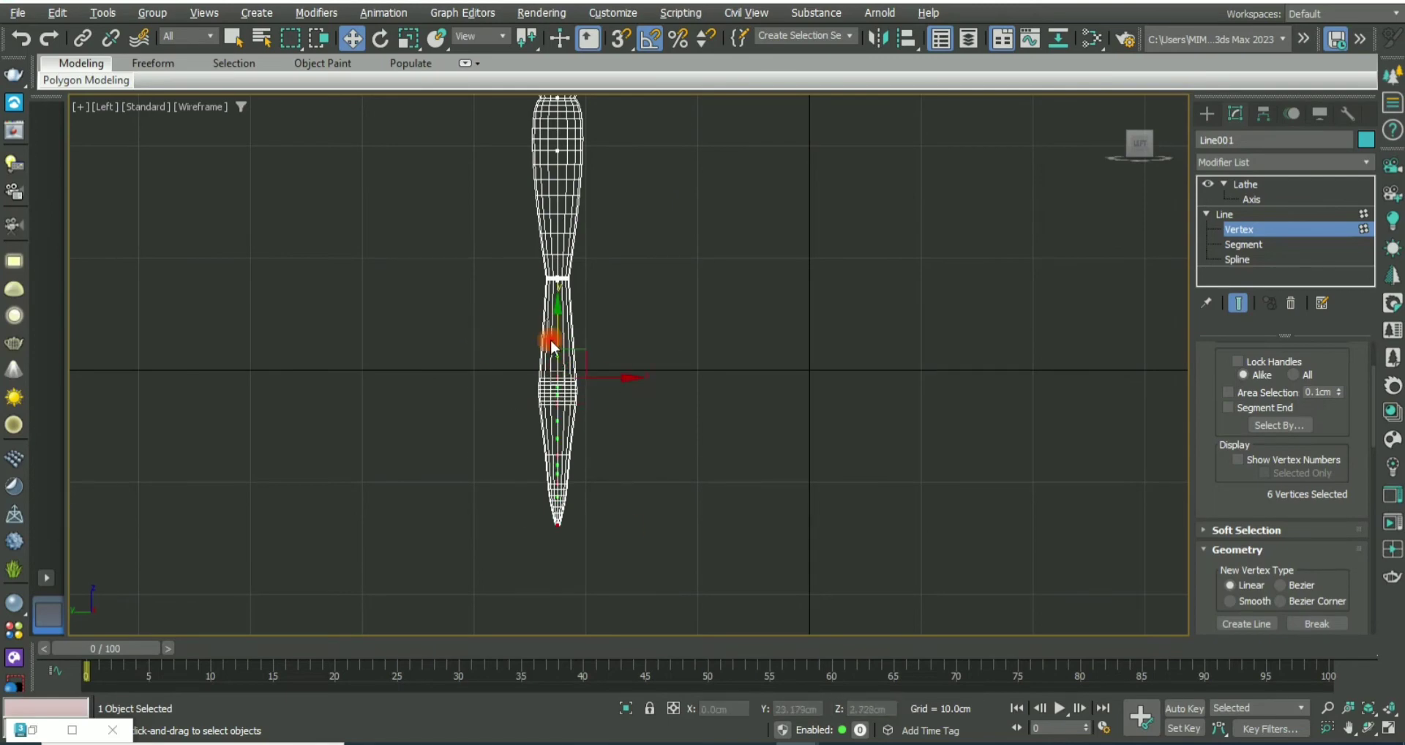
Step: Deselect the points, return to the Lathe level, and view the table in perspective
scroll(551, 346, "up", 3)
left_click(432, 371)
scroll(528, 395, "down", 5)
left_click(1270, 213)
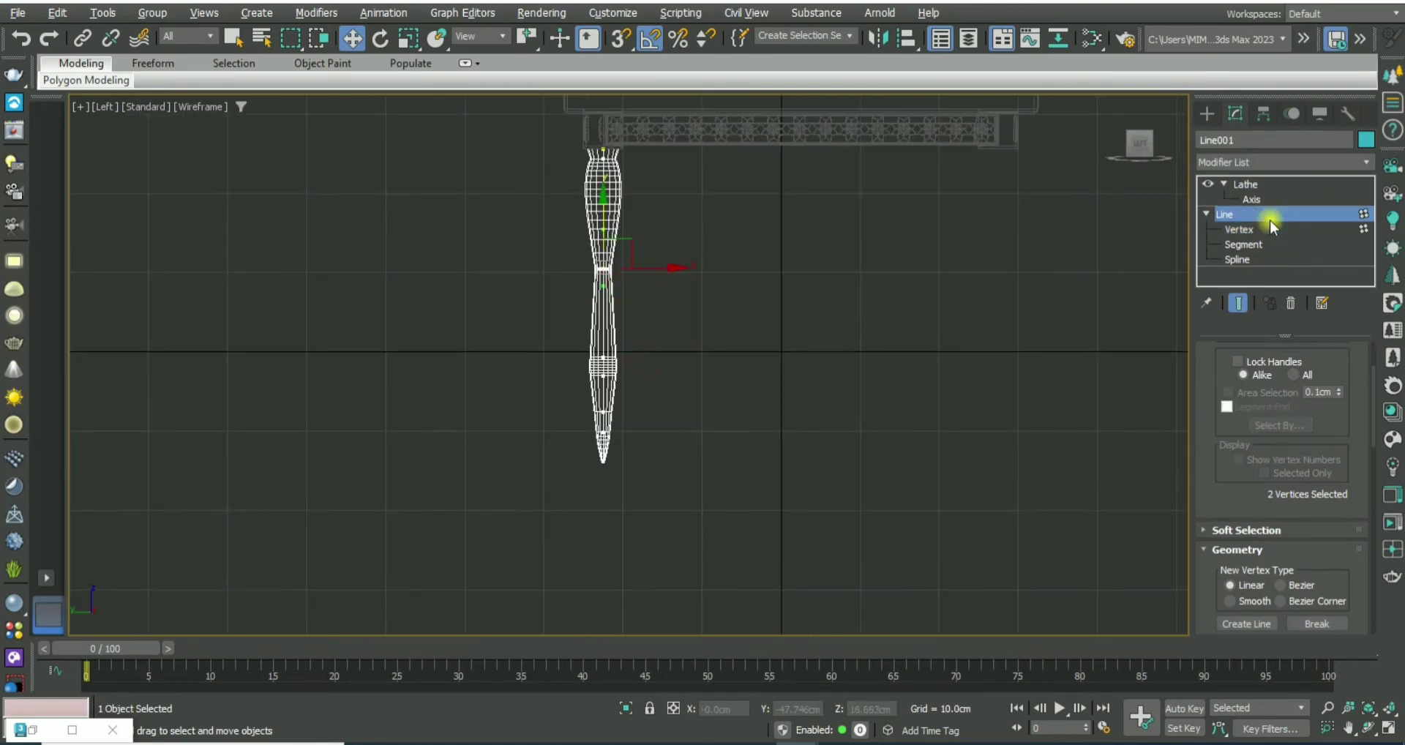
left_click(1243, 184)
key("p")
scroll(941, 411, "down", 3)
Step: In the side view, make an instanced copy of the lathed leg at the table's other end
key("alt+w")
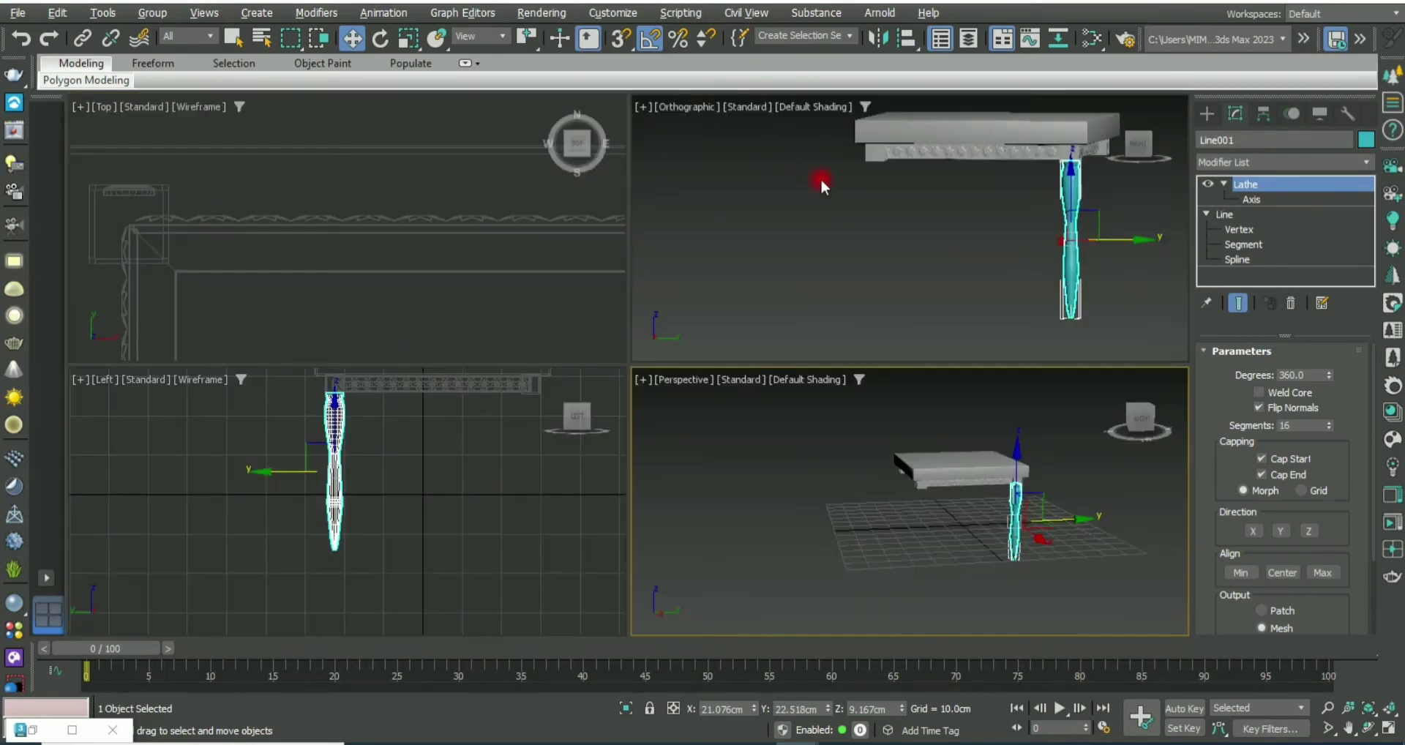
right_click(424, 398)
key("alt+w")
left_click(1250, 197)
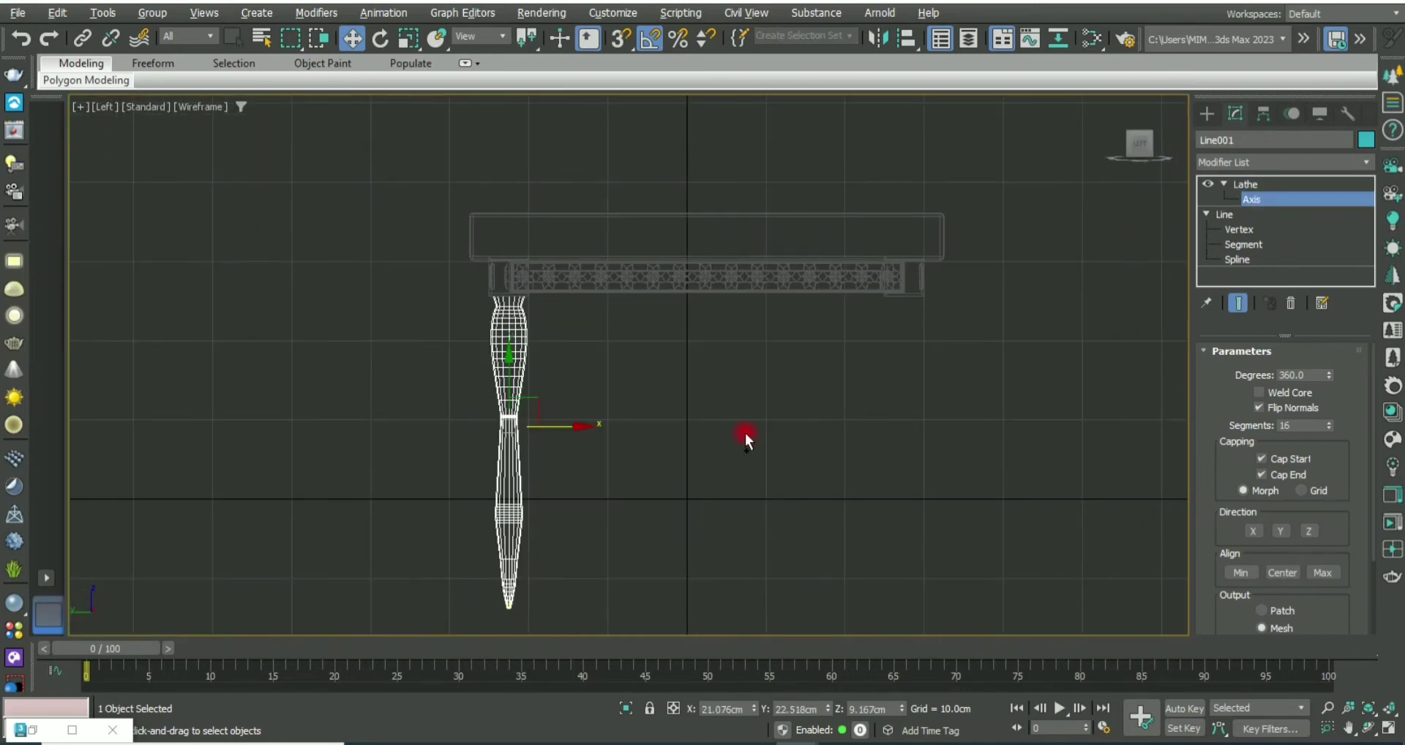
left_click(1247, 183)
left_click_drag(519, 487, 915, 487, "shift")
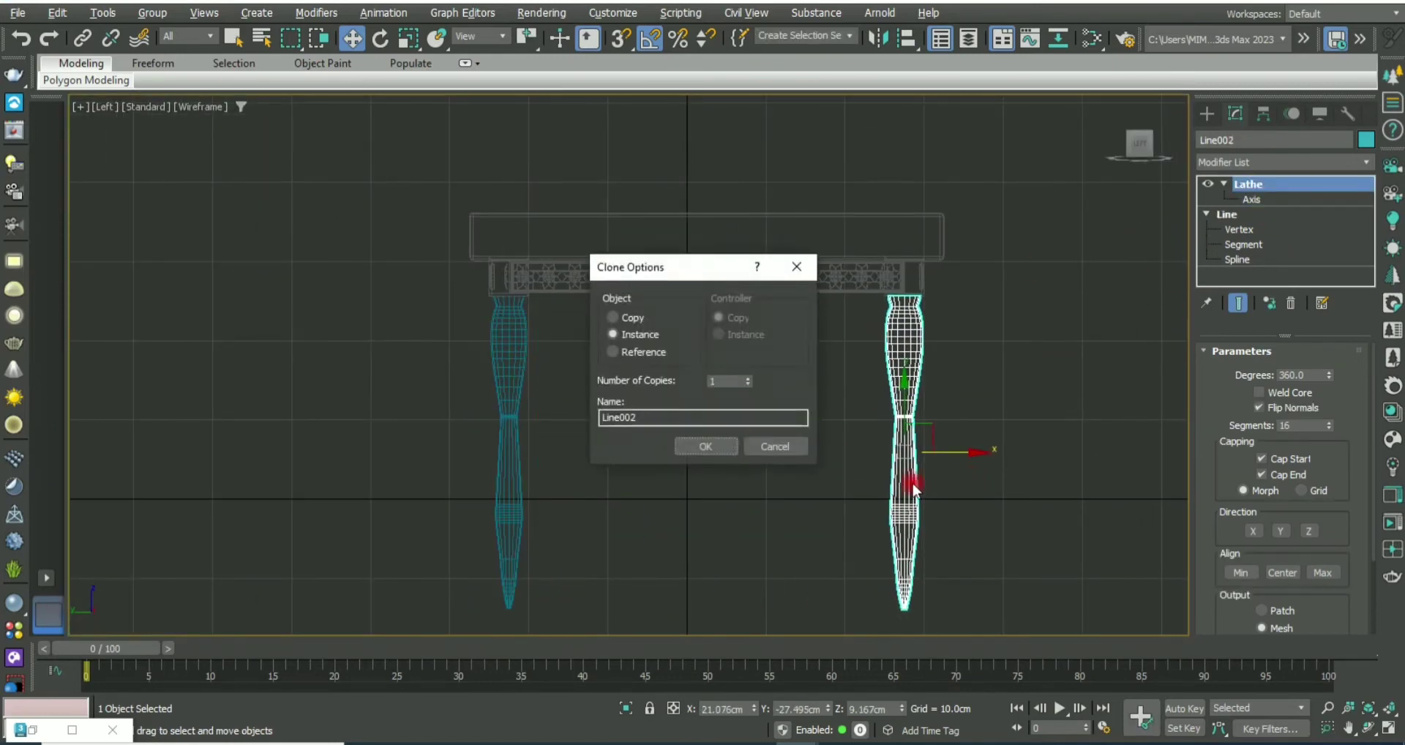
left_click(688, 441)
Step: Select both legs and instance them to the table's far side
left_click_drag(1025, 578, 322, 516)
left_click(614, 376)
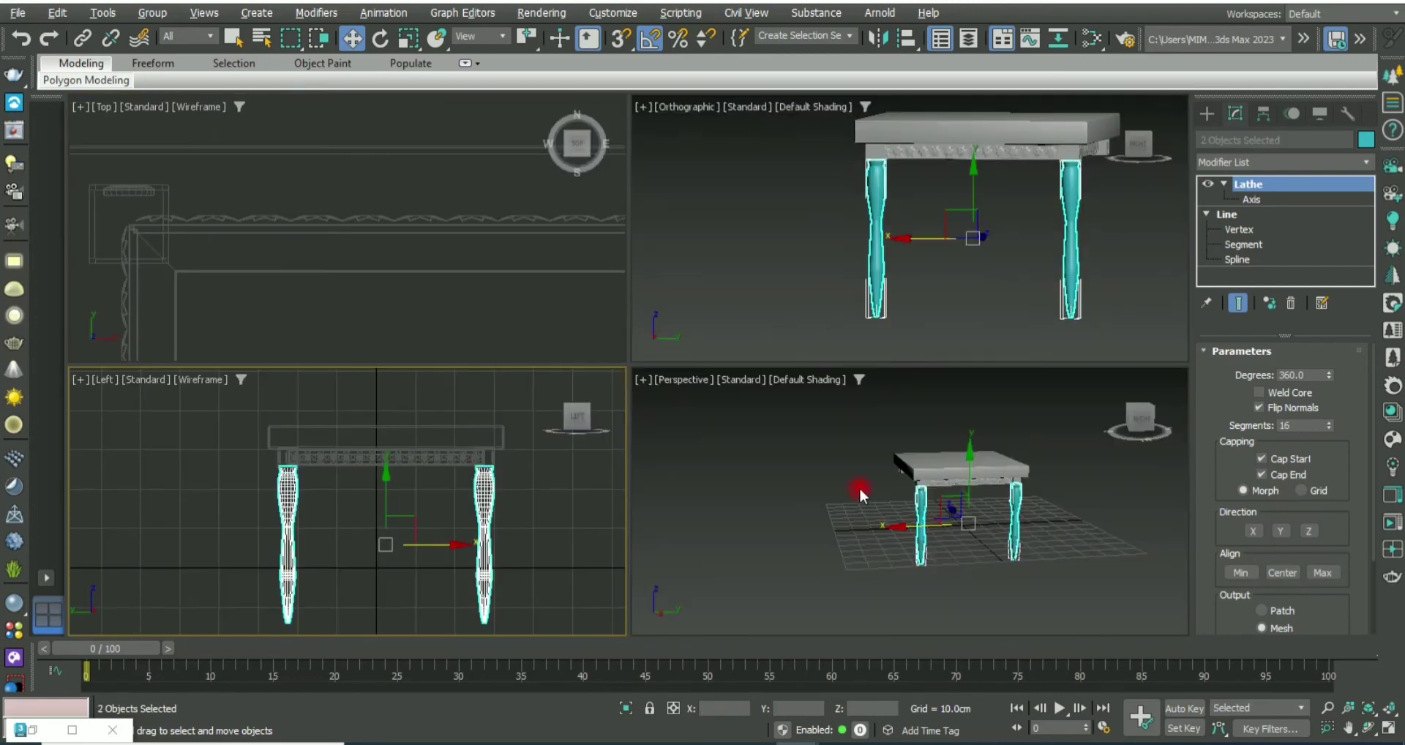
middle_click_drag(858, 487, 848, 475, "alt")
key("alt+w")
scroll(849, 475, "up", 5)
left_click_drag(784, 392, 344, 322, "shift")
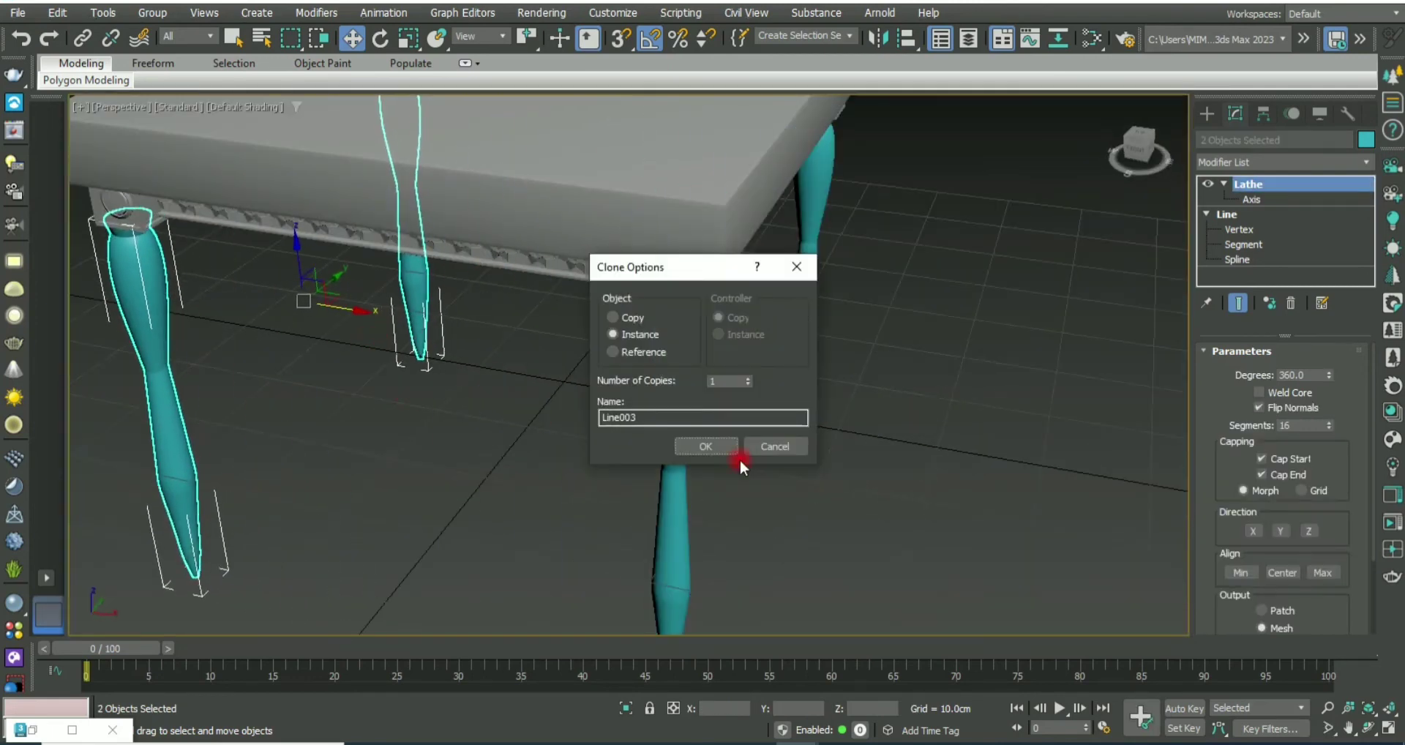
left_click(734, 449)
Step: Slide the copied pair of legs along X into place under the corners
left_click(920, 502)
scroll(920, 501, "down", 5)
mouse_move(920, 501)
middle_mouse_down("alt")
mouse_move(783, 459)
mouse_move(879, 464)
middle_mouse_up("alt")
scroll(474, 348, "up", 10)
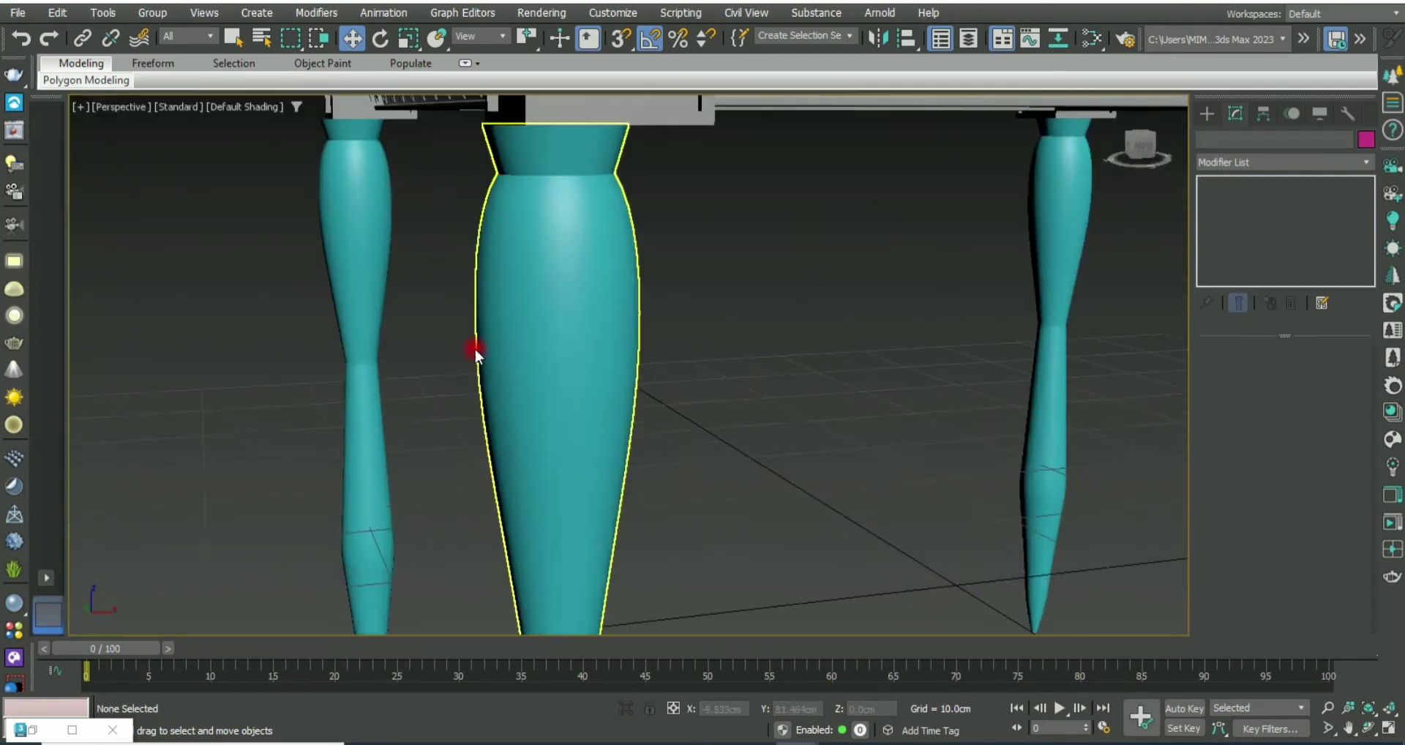
left_click(474, 348)
scroll(474, 349, "down", 5)
left_click_drag(584, 512, 596, 523)
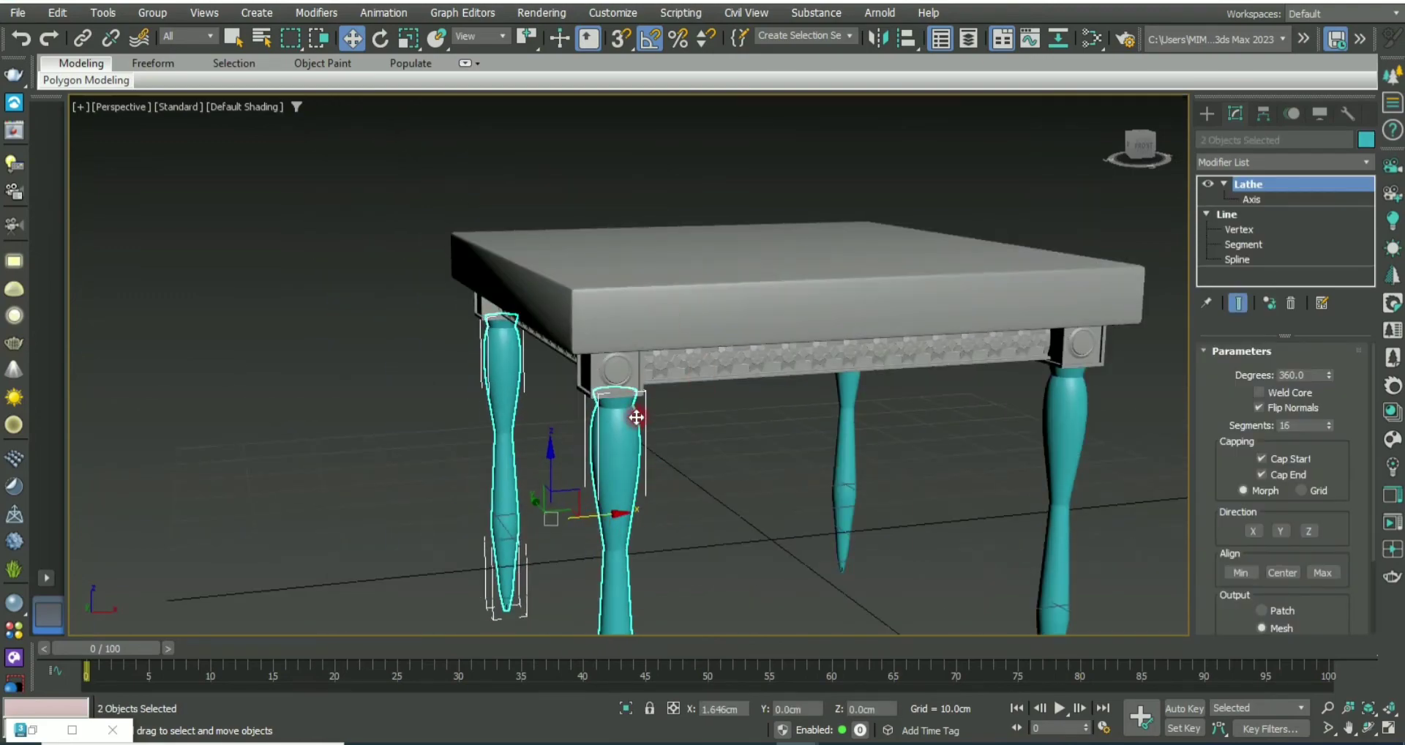
Step: Orbit under and around the table to check the four-leg layout
mouse_move(630, 415)
middle_mouse_down("alt")
mouse_move(649, 424)
mouse_move(755, 336)
mouse_move(622, 415)
middle_mouse_up("alt")
scroll(580, 323, "up", 5)
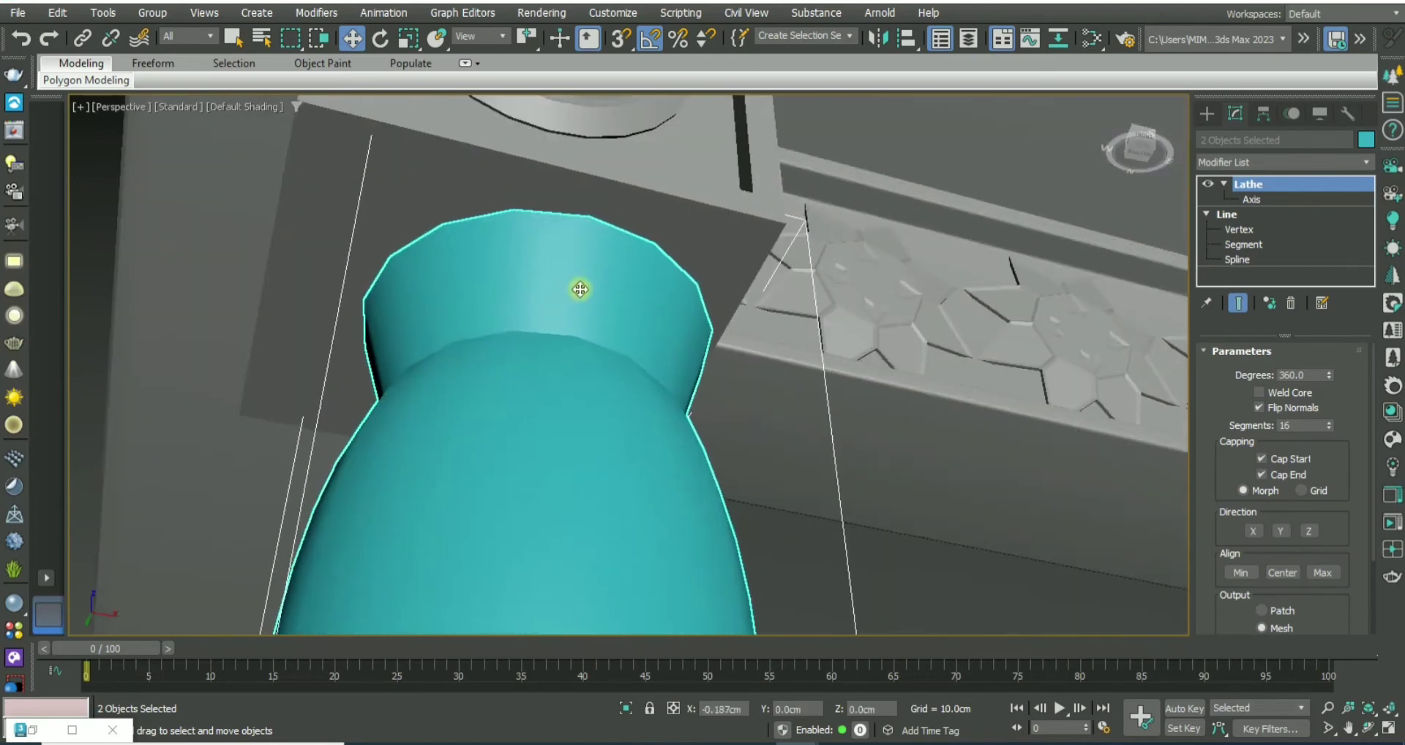
scroll(417, 338, "down", 2)
key("ctrl+d")
scroll(417, 338, "down", 5)
mouse_move(684, 282)
middle_mouse_down("alt")
mouse_move(781, 248)
mouse_move(509, 245)
middle_mouse_up("alt")
scroll(527, 271, "up", 3)
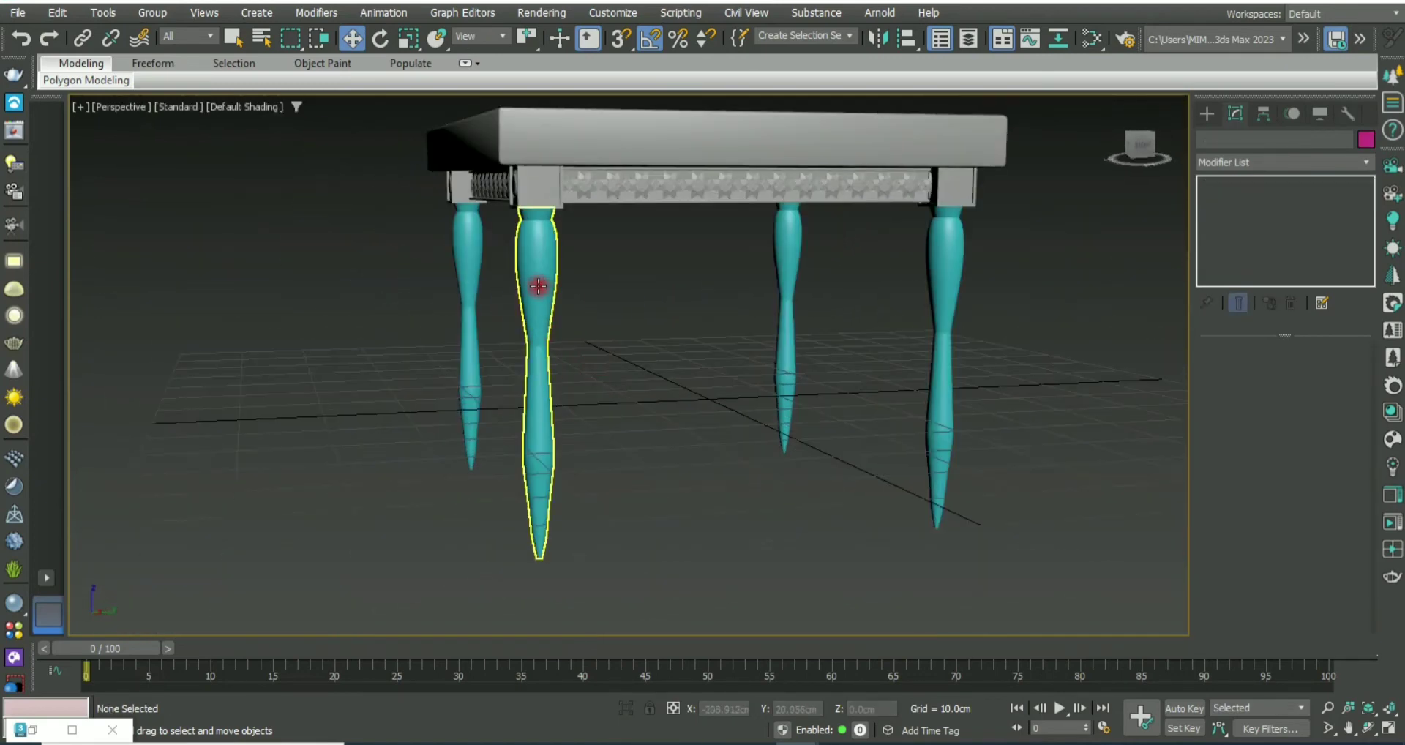
left_click(540, 289)
Step: Enter the leg profile's Vertex level and frame the leg in the Front view
left_click(1239, 229)
key("alt+w")
key("f")
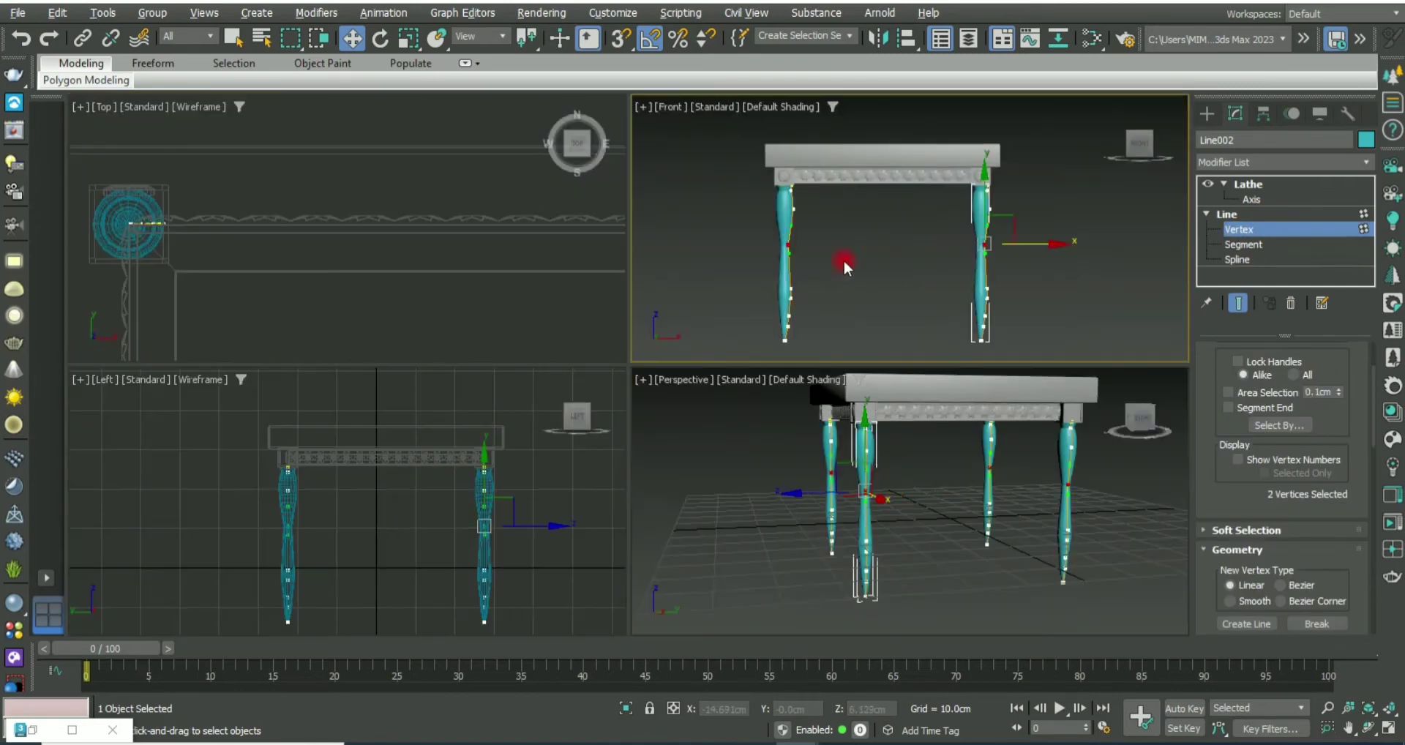
key("alt+w")
middle_click_drag(802, 304, 827, 256)
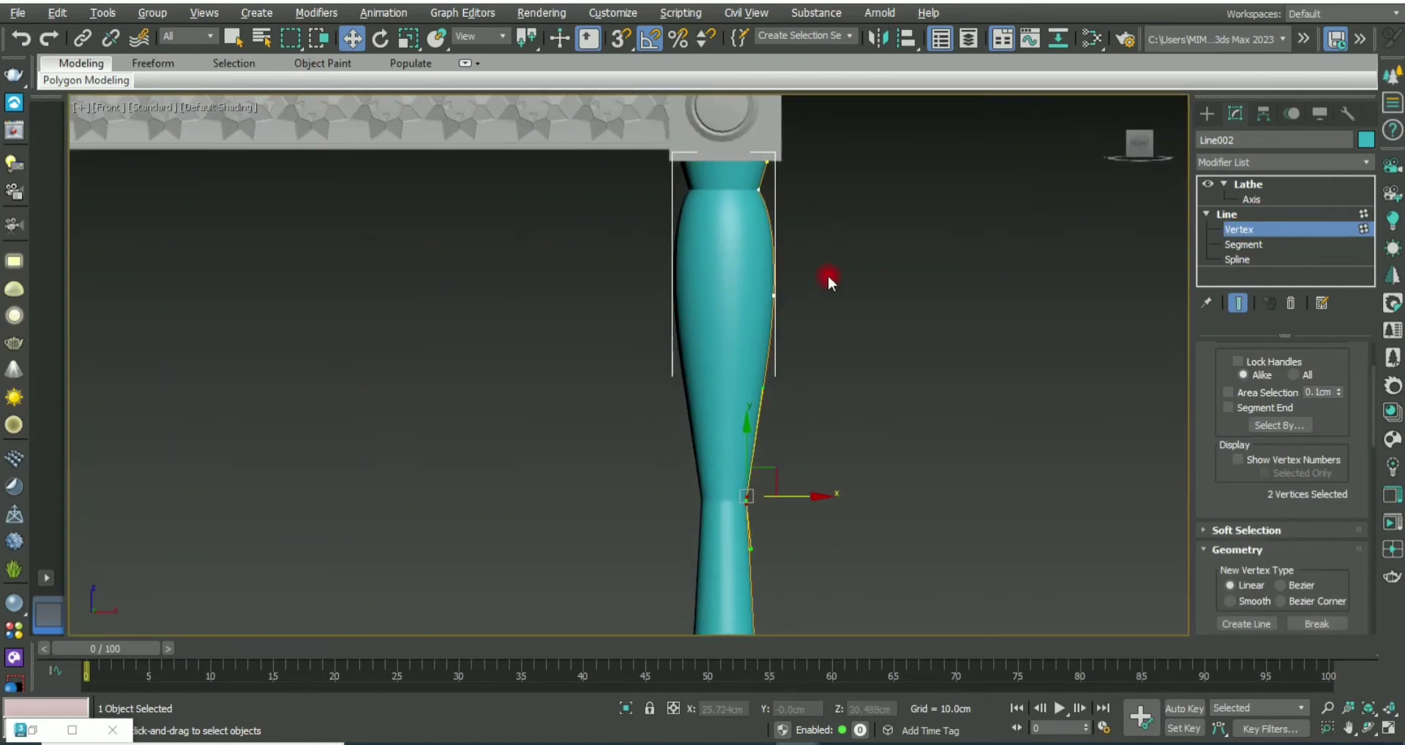
middle_click_drag(798, 321, 777, 237)
Step: Push the waist vertices outward and shift them to bulge the leg profile
left_click_drag(690, 371, 762, 467)
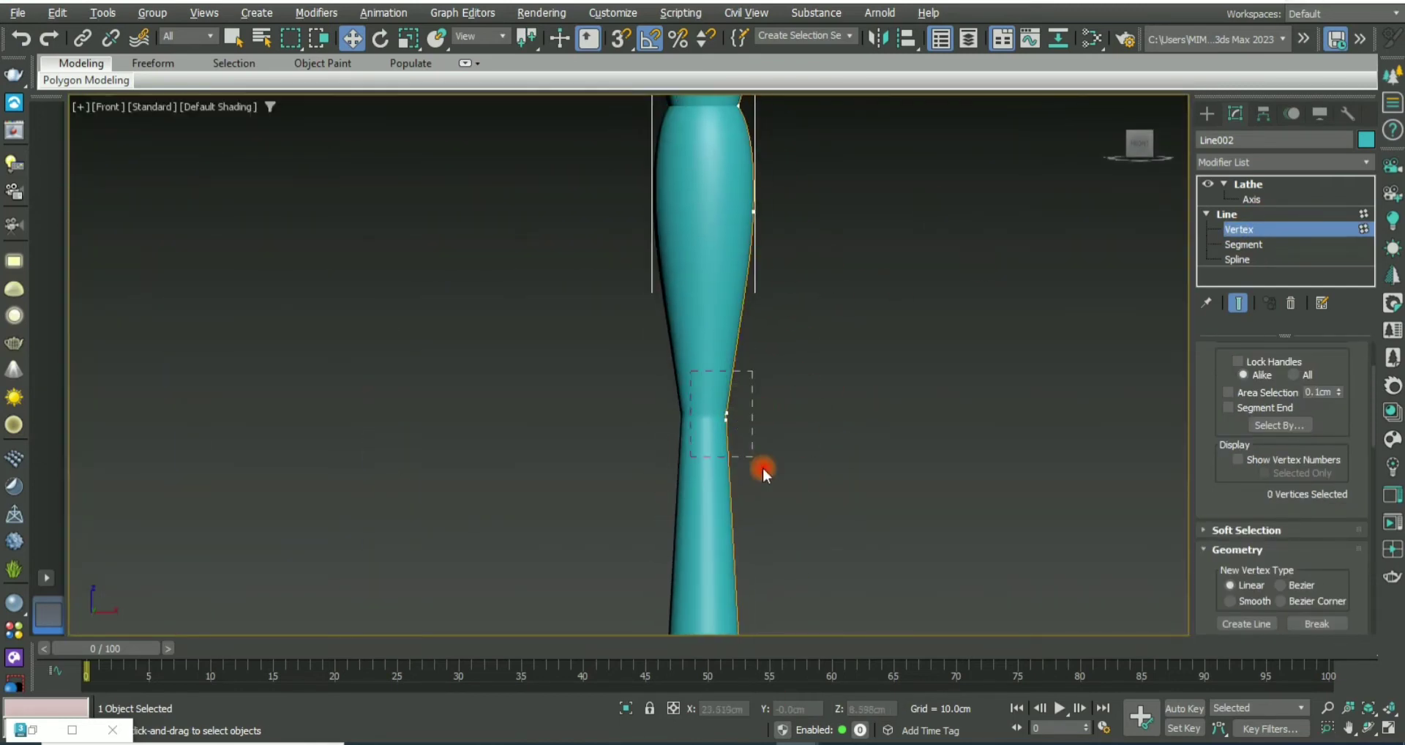
left_click_drag(771, 416, 805, 416)
scroll(800, 402, "down", 5)
scroll(751, 294, "up", 5)
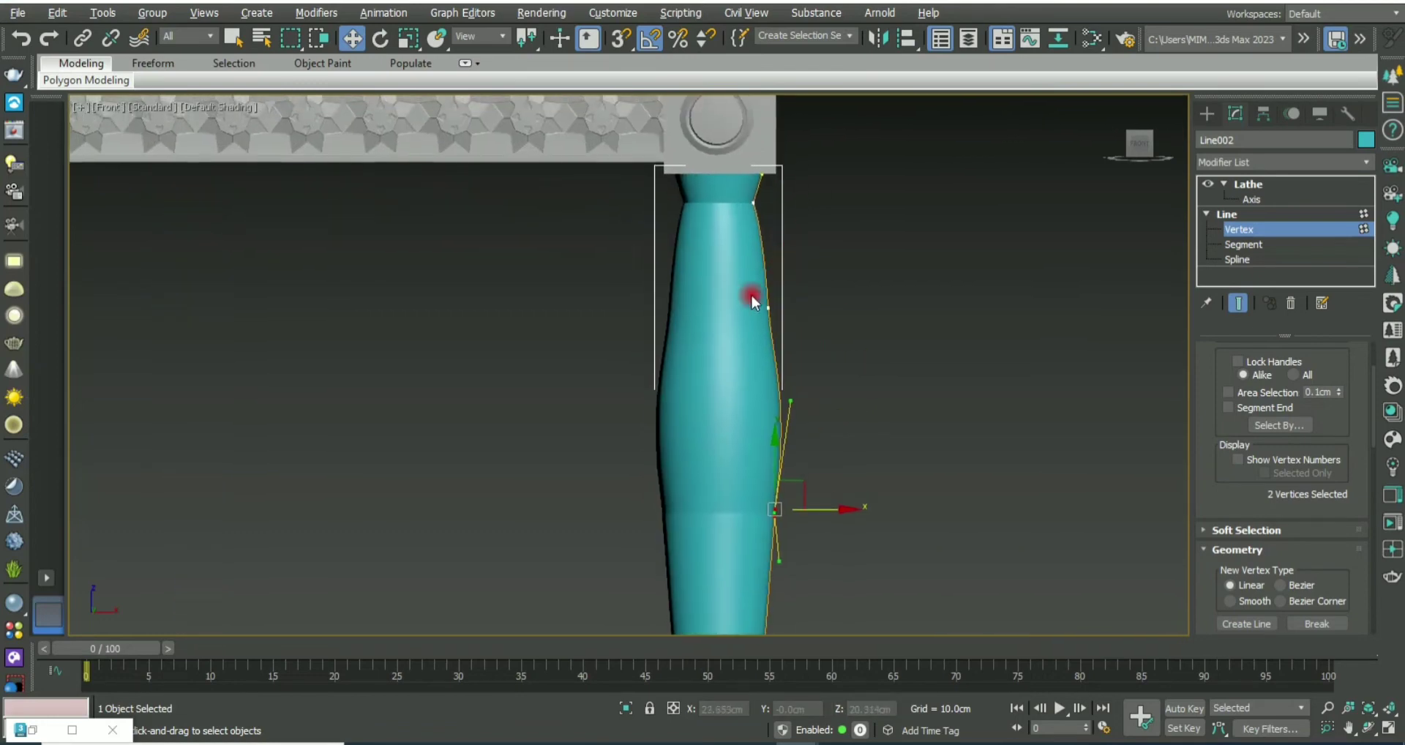
left_click_drag(795, 520, 787, 512)
scroll(796, 439, "down", 3)
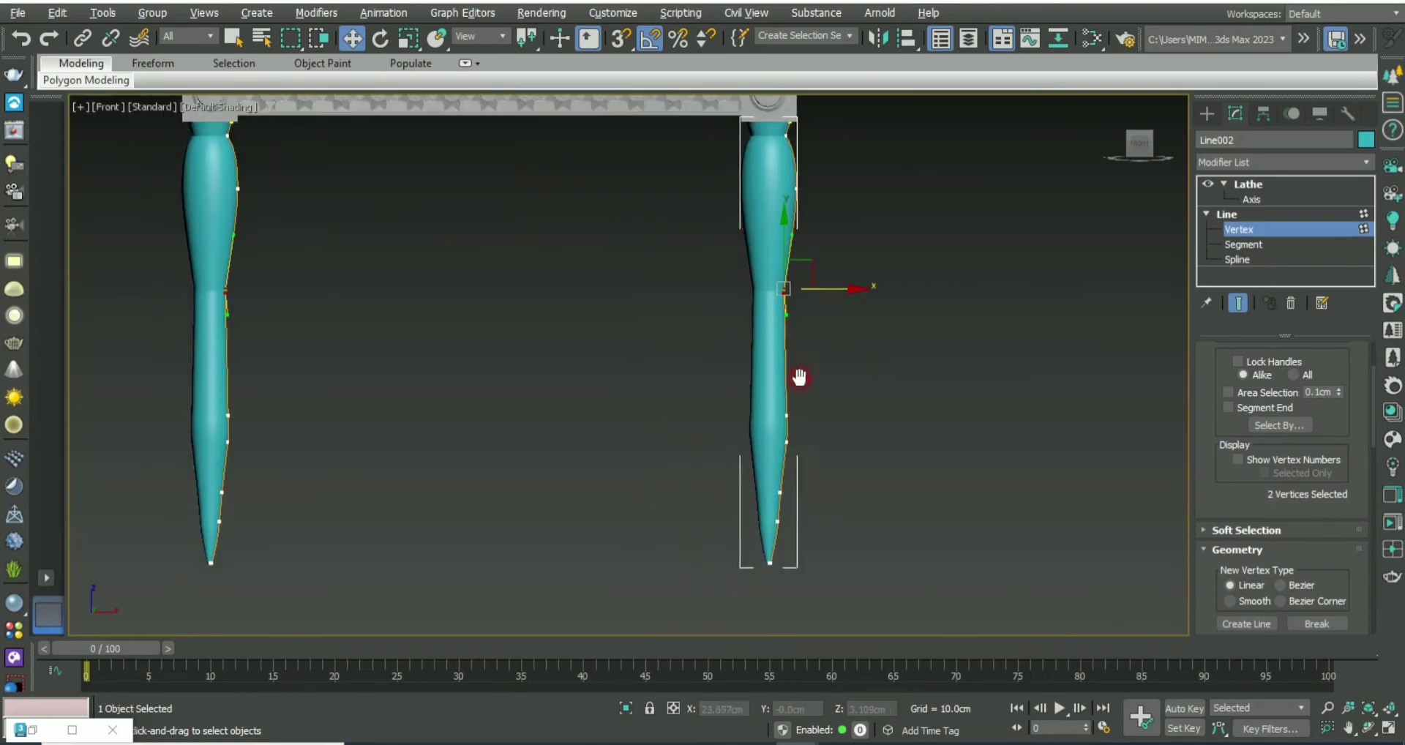
left_click_drag(814, 456, 821, 458)
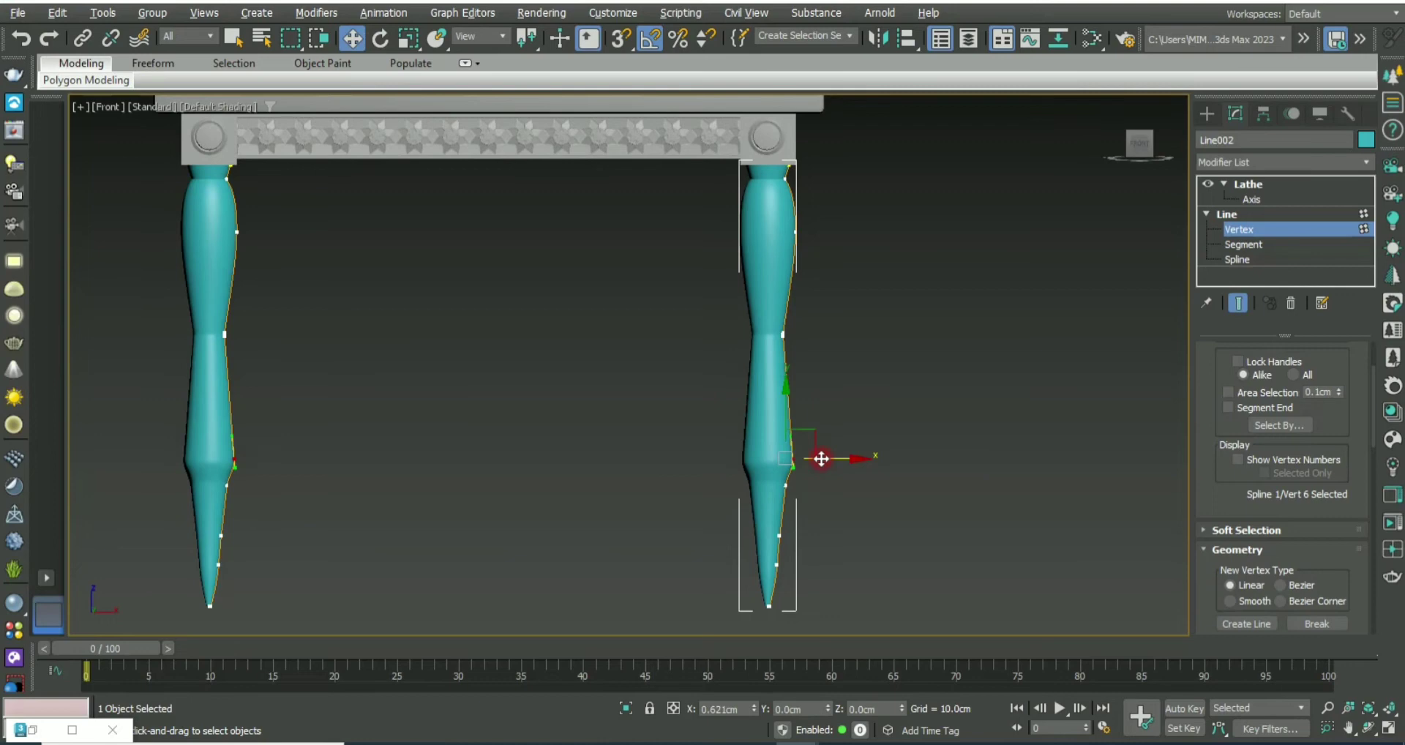
Step: Set the bottom vertex of the leg tip to Corner
left_click(780, 527)
scroll(767, 389, "up", 3)
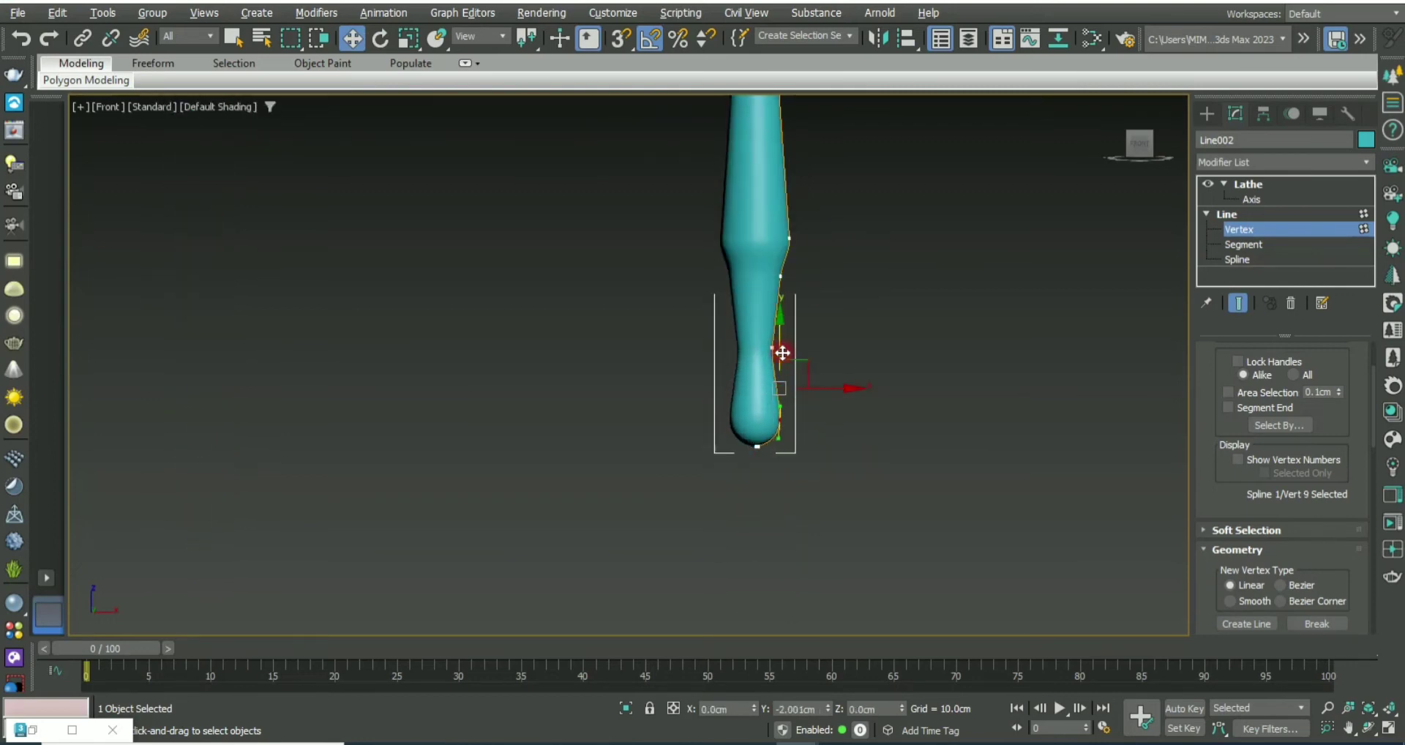
scroll(770, 449, "up", 5)
left_click(715, 437)
scroll(752, 251, "down", 2)
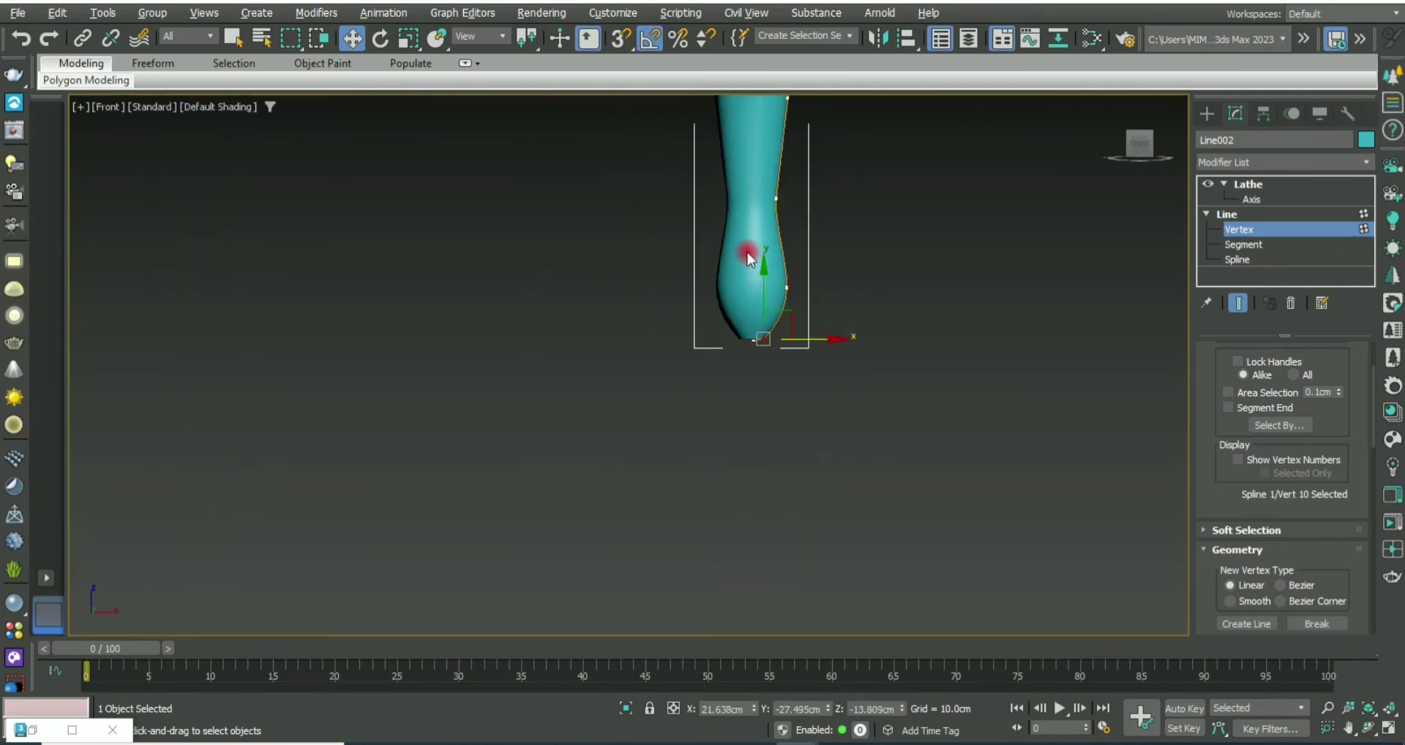
scroll(746, 417, "down", 3)
scroll(779, 268, "up", 4)
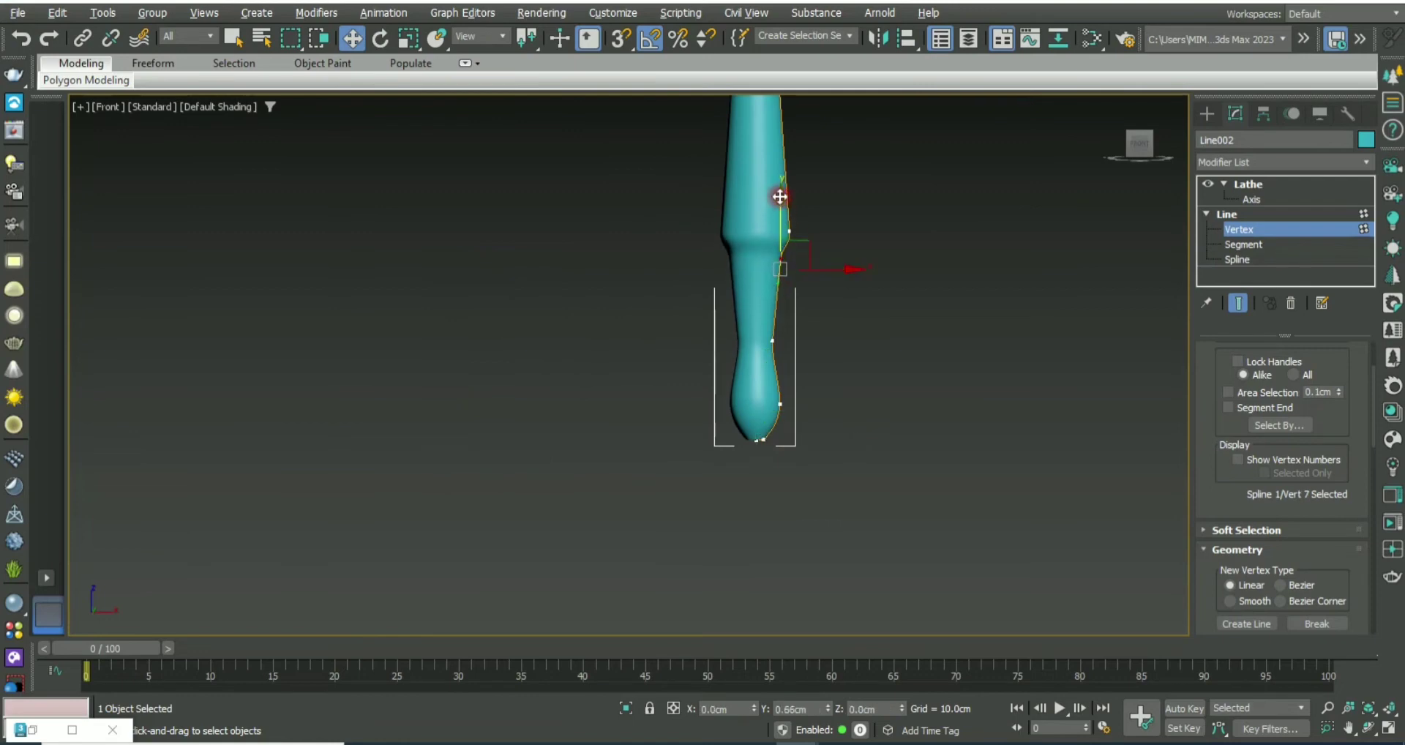
right_click(753, 284)
left_click(699, 182)
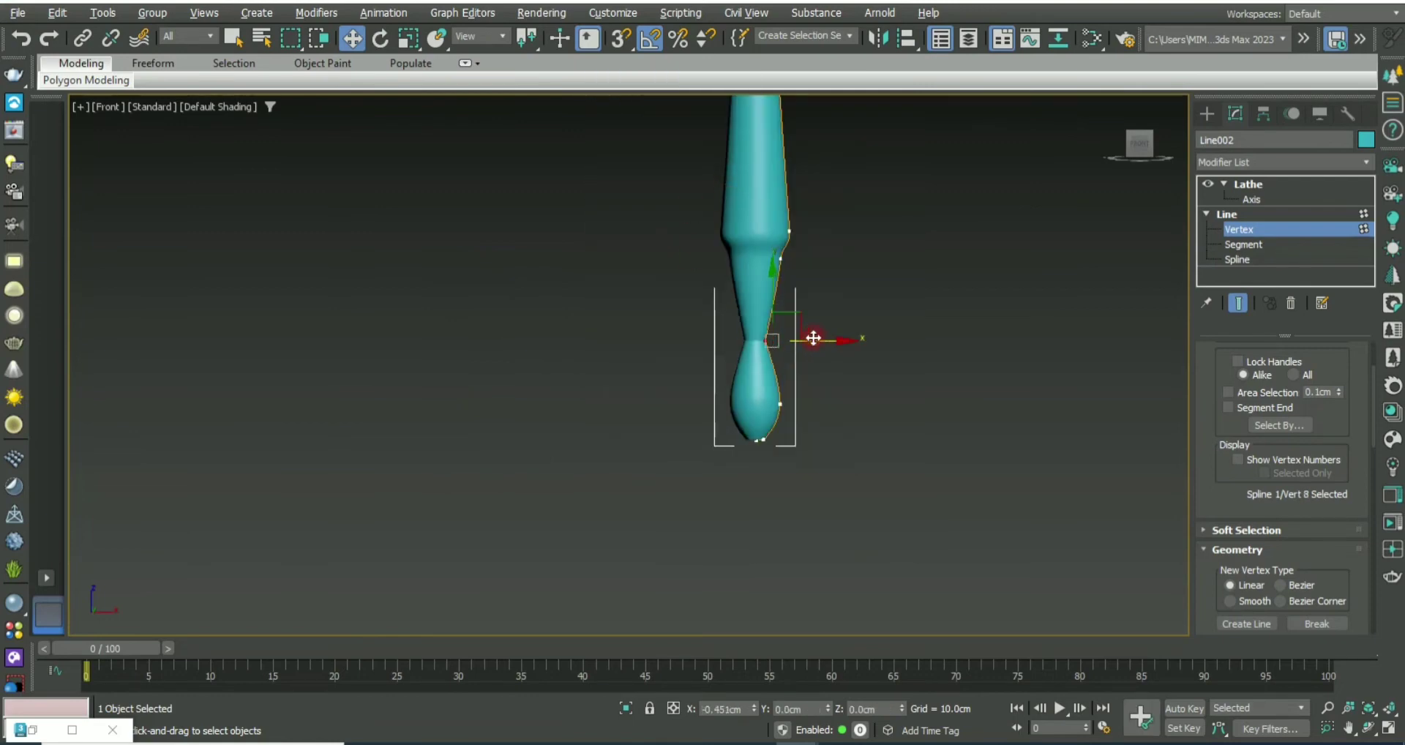
Step: Lower the upper kink vertex and move a waist vertex to slim the neck
scroll(731, 307, "down", 3)
scroll(505, 337, "up", 2)
scroll(491, 412, "up", 3)
left_click(449, 461)
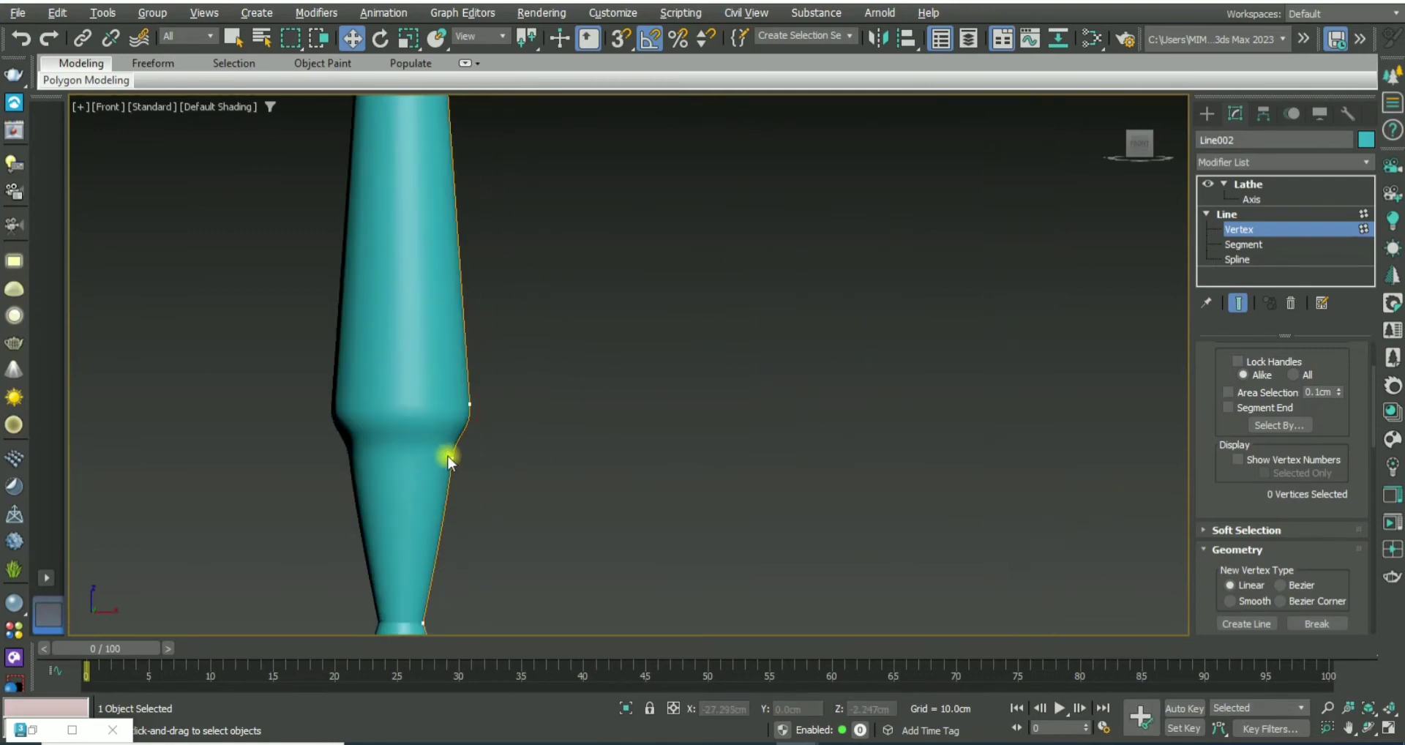
scroll(373, 354, "down", 2)
scroll(702, 241, "up", 3)
key("F4")
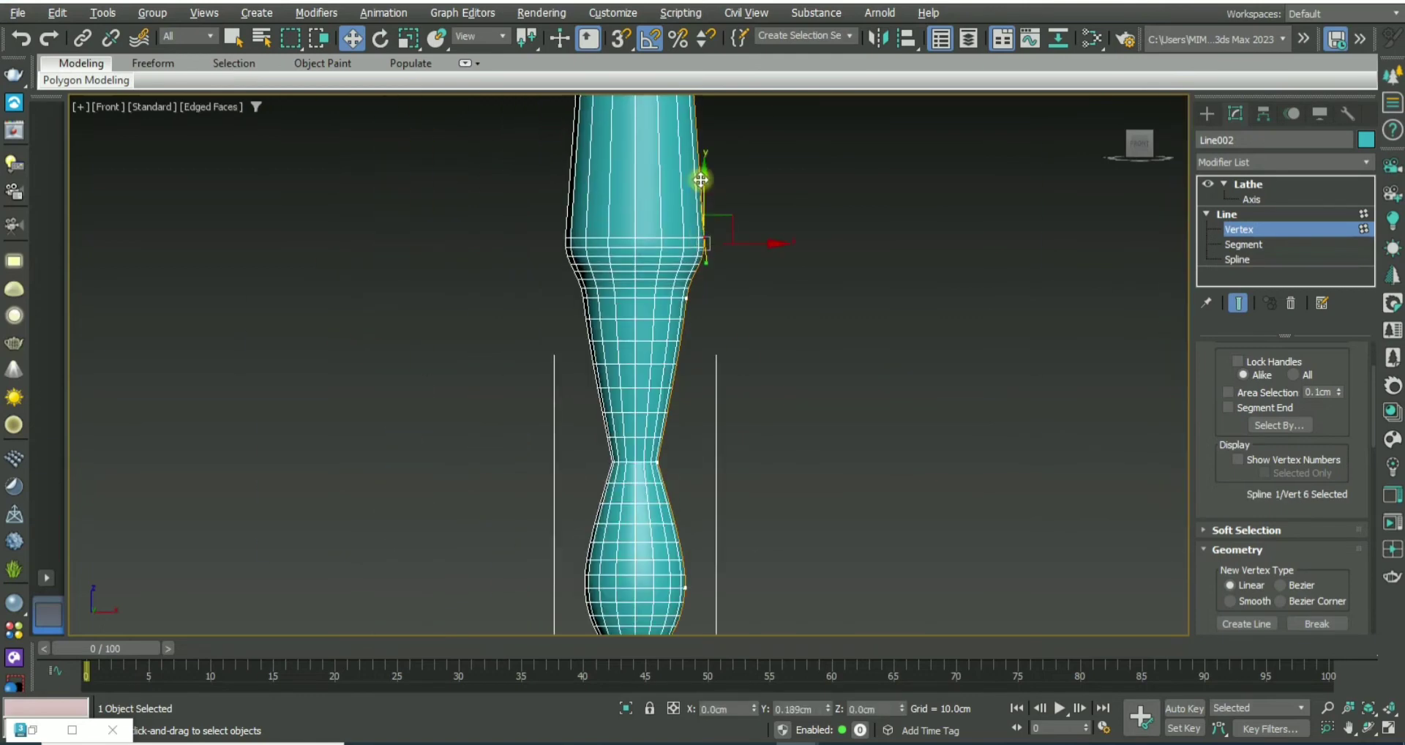
left_click_drag(700, 180, 704, 313)
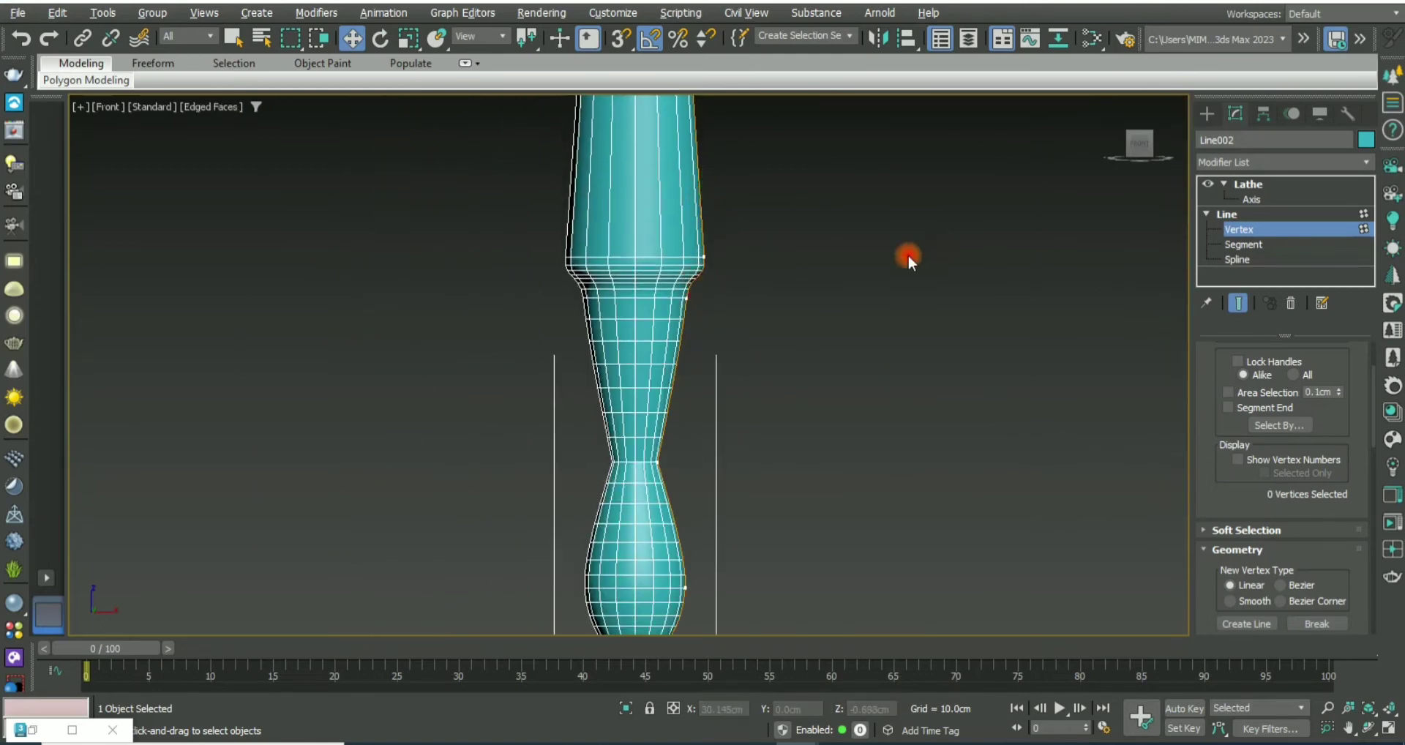
scroll(841, 278, "up", 5)
scroll(777, 300, "up", 3)
left_click(736, 275)
mouse_move(736, 275)
left_mouse_down()
mouse_move(746, 164)
mouse_move(753, 247)
left_mouse_up()
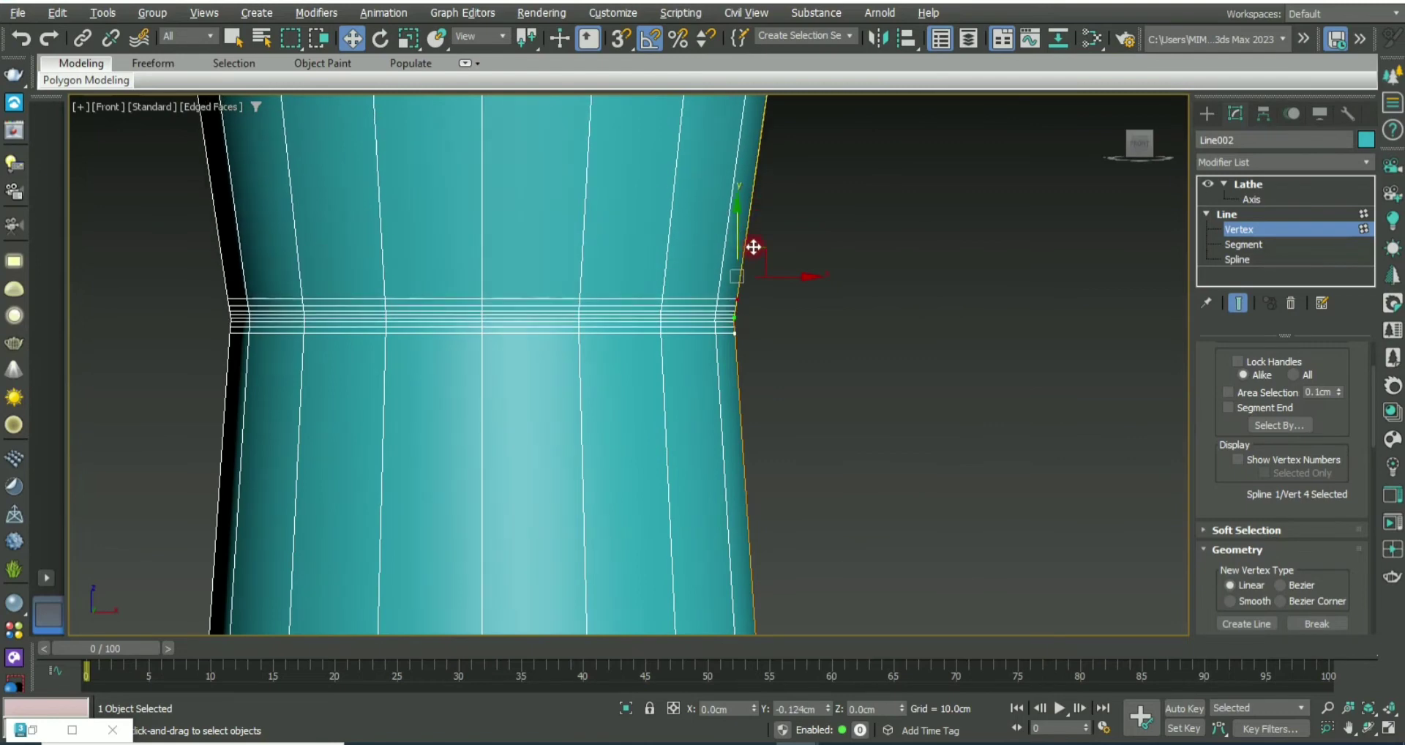
Step: Weld the two bunched vertices into one ring and nudge the lower ring upward
left_click_drag(821, 392, 213, 235)
right_click(649, 204)
left_click(657, 177)
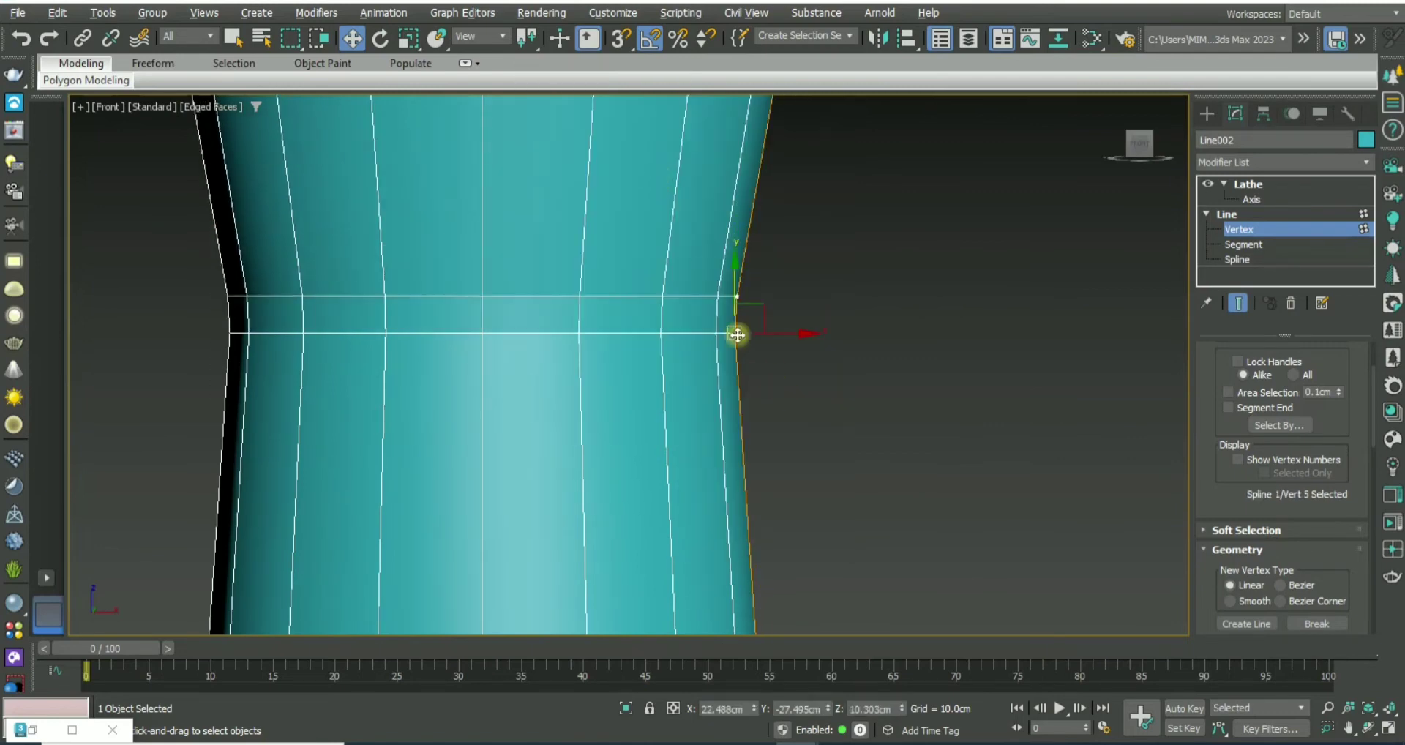
left_click_drag(737, 335, 734, 315)
scroll(859, 440, "down", 4)
scroll(848, 394, "down", 3)
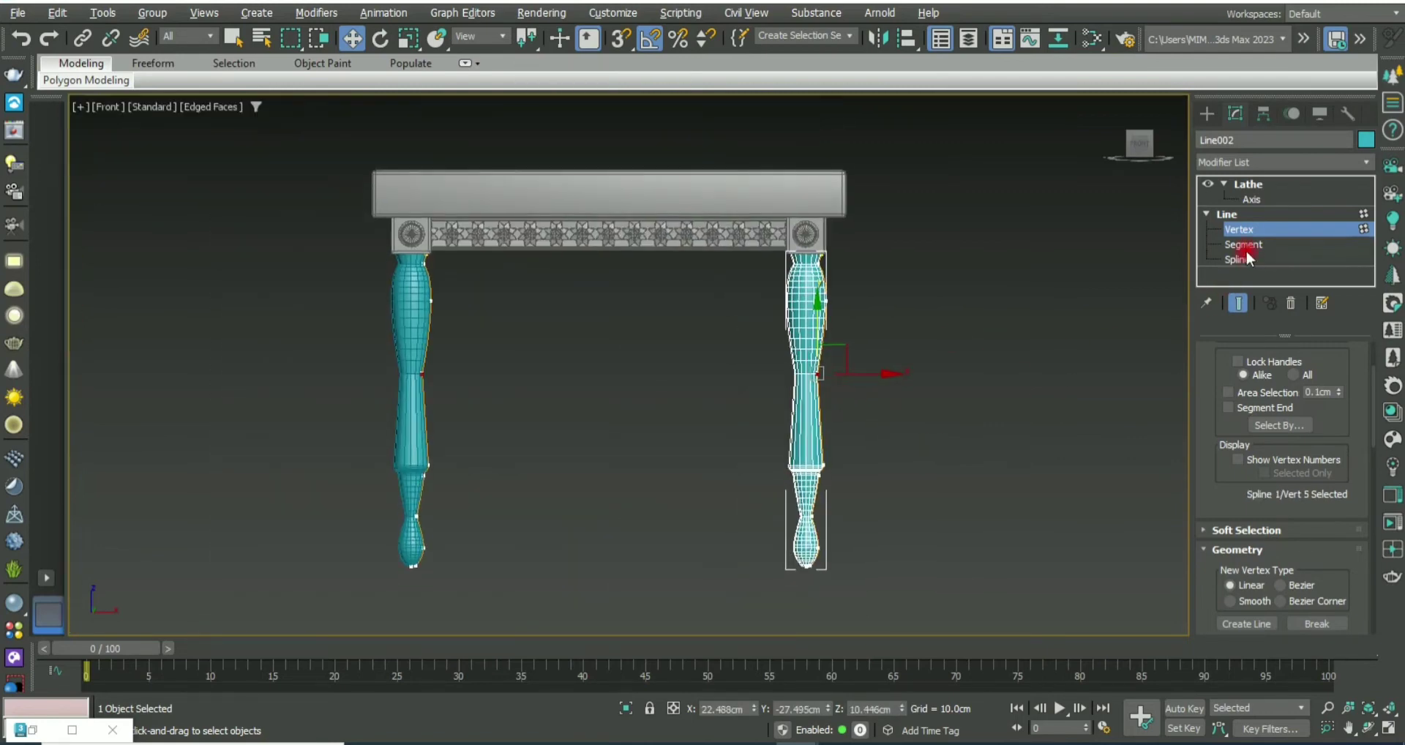
left_click(954, 445)
key("F4")
key("alt+w")
Step: Colour the whole table grey and raise it along Z
left_click(960, 537)
key("alt+w")
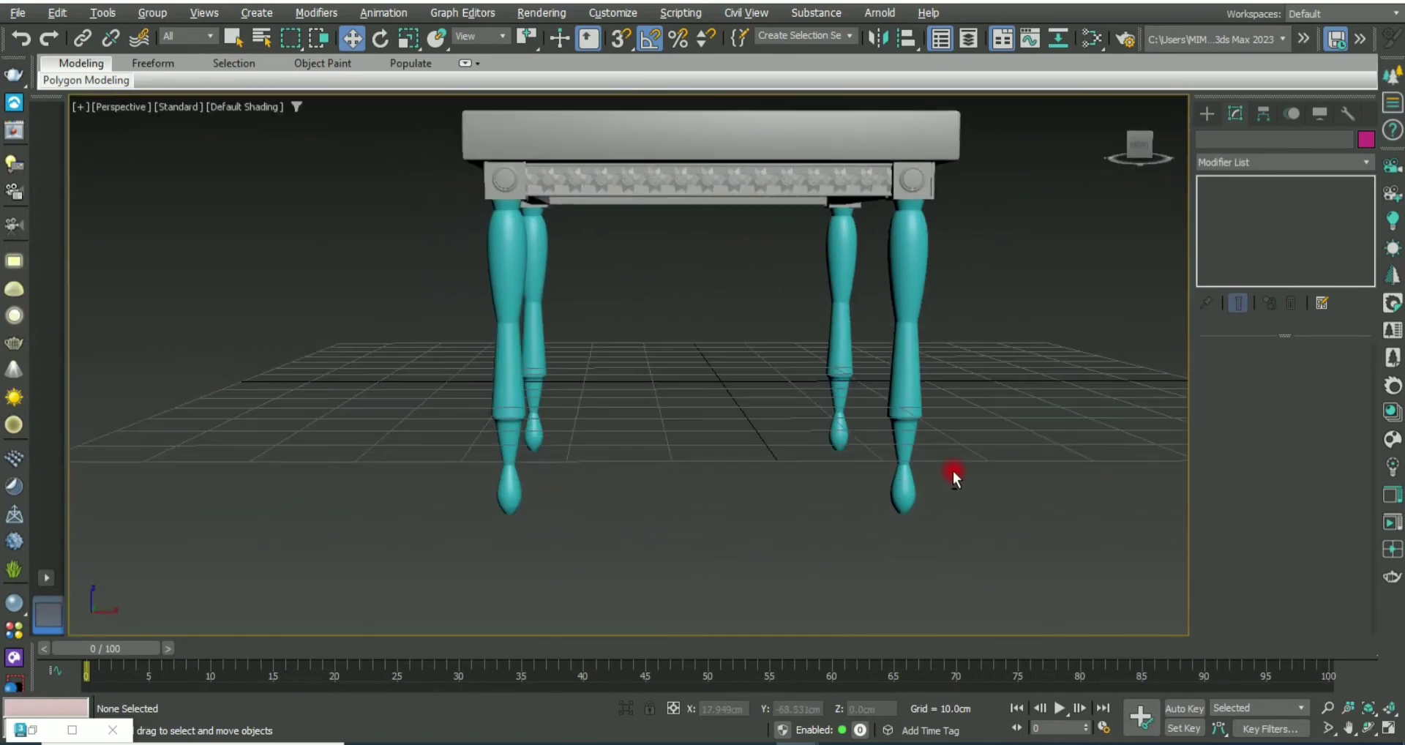
scroll(952, 474, "down", 2)
scroll(691, 401, "down", 5)
key("ctrl+a")
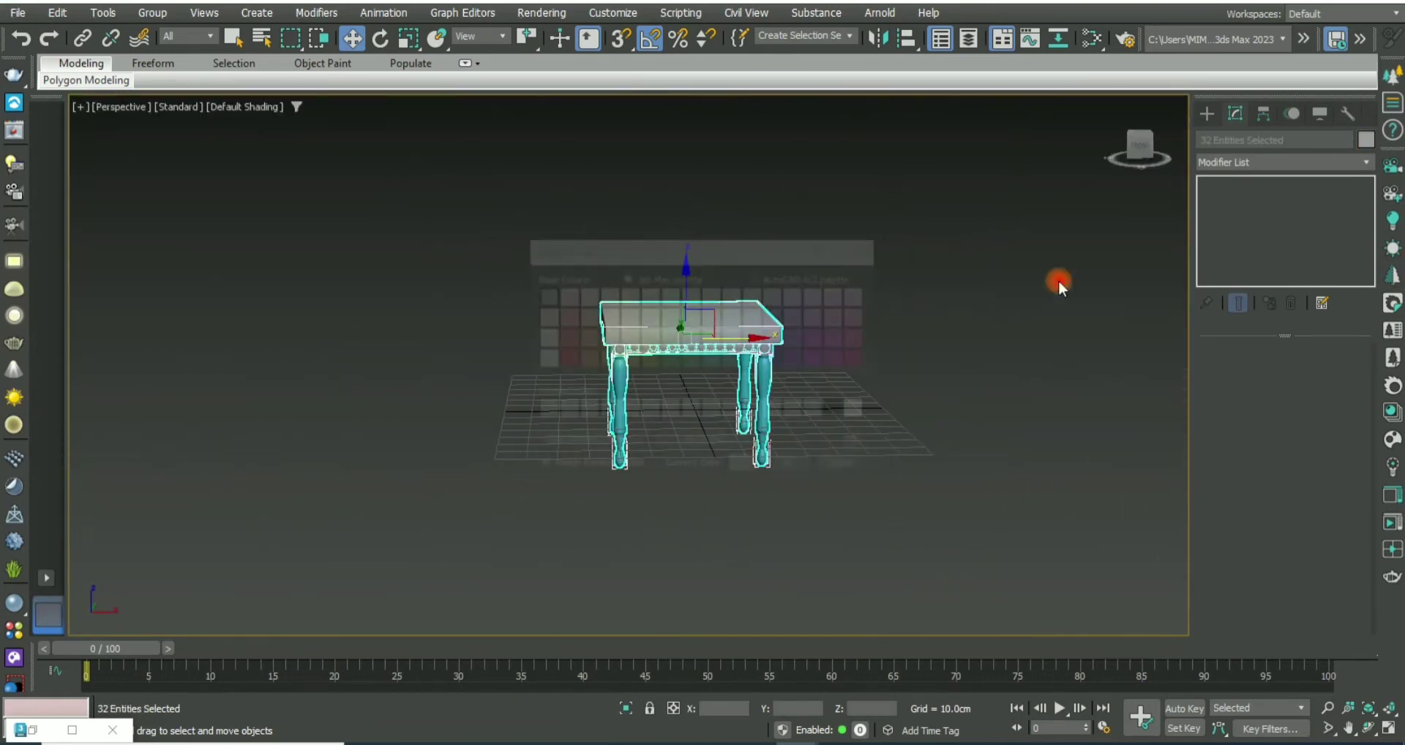
left_click(791, 463)
left_click_drag(687, 276, 692, 245)
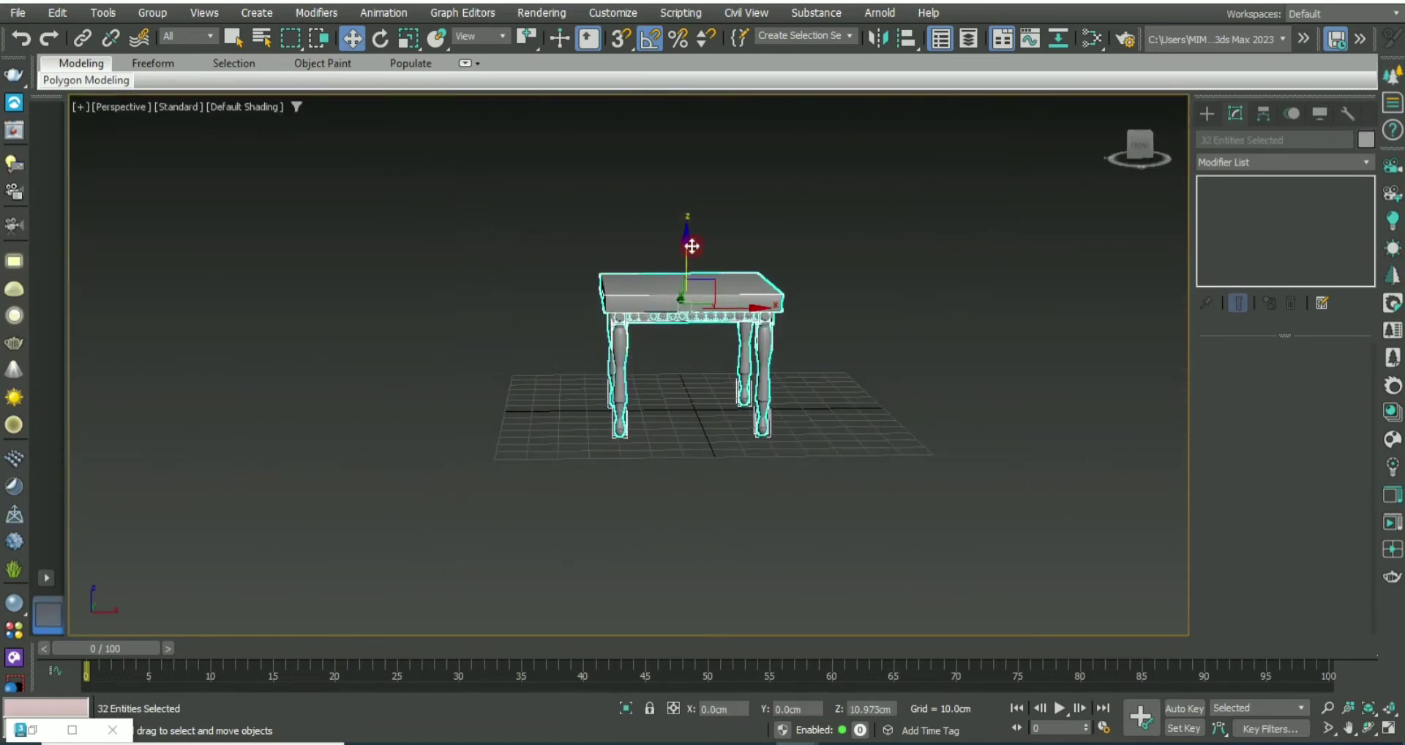
Step: Group the four legs under the name 'legs'
middle_click_drag(696, 250, 842, 322, "alt")
left_click(931, 370)
middle_click_drag(930, 371, 951, 471, "alt")
left_click_drag(951, 470, 516, 356)
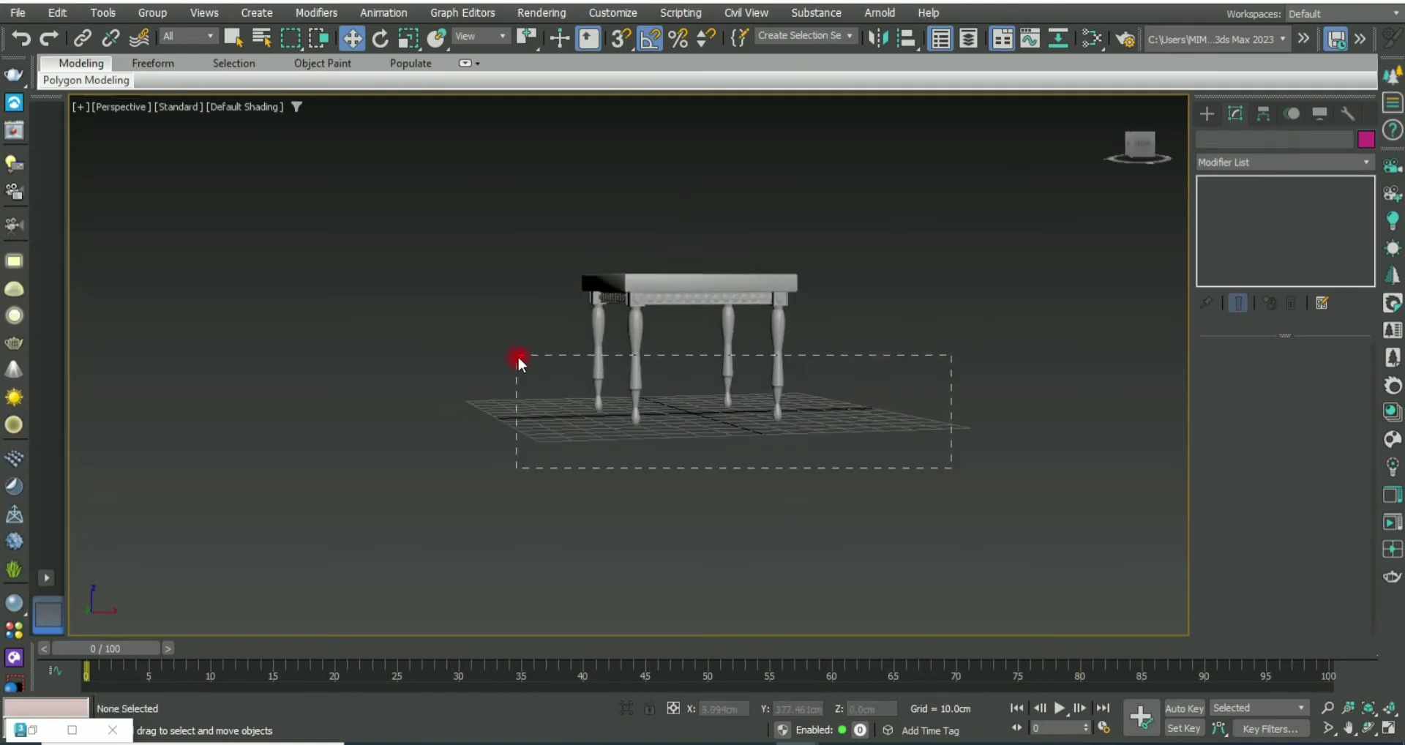
left_click(145, 13)
left_click(167, 30)
type("legs")
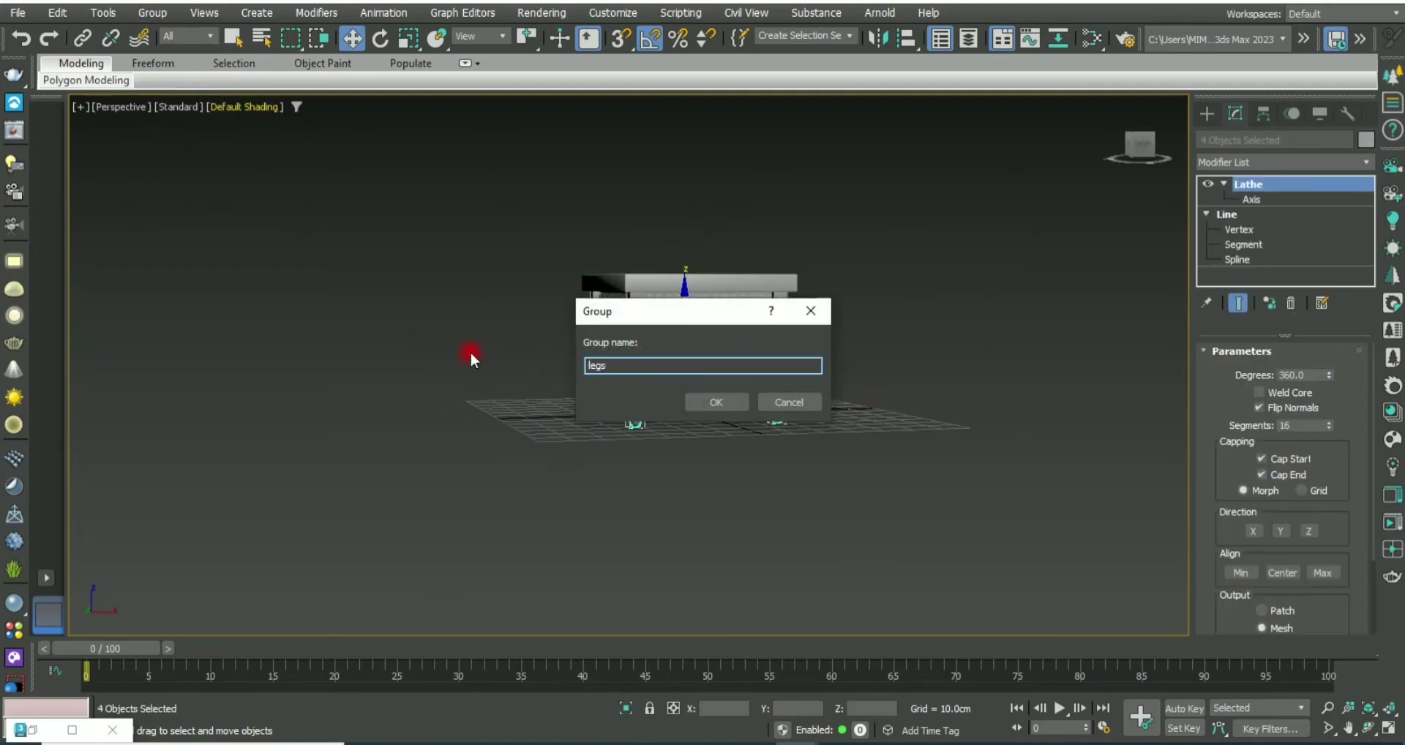
left_click(715, 401)
Step: Add an FFD(box) modifier to the legs group with 2x2x2 lattice points
left_click(927, 493)
key("ctrl+z")
key("shift+z")
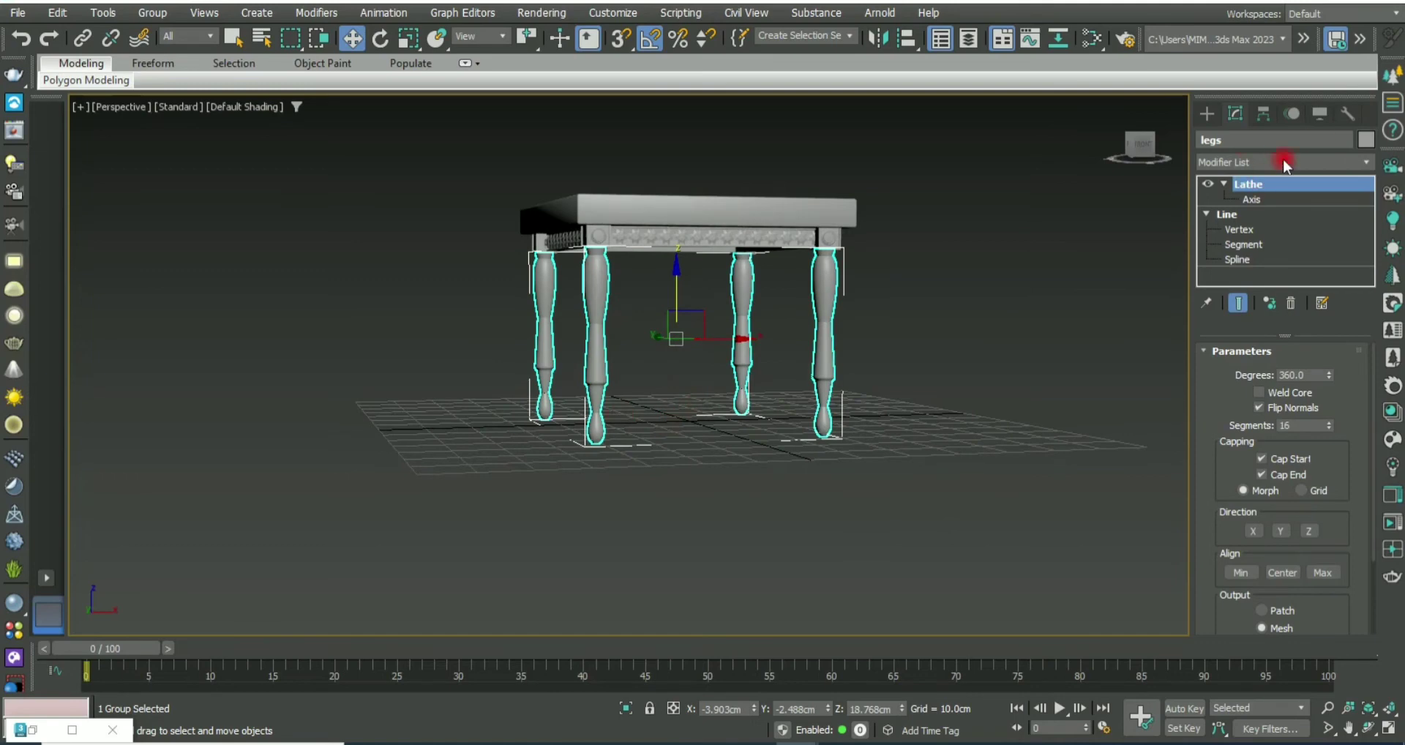
left_click(1283, 161)
scroll(1277, 190, "down", 10)
left_click(1271, 212)
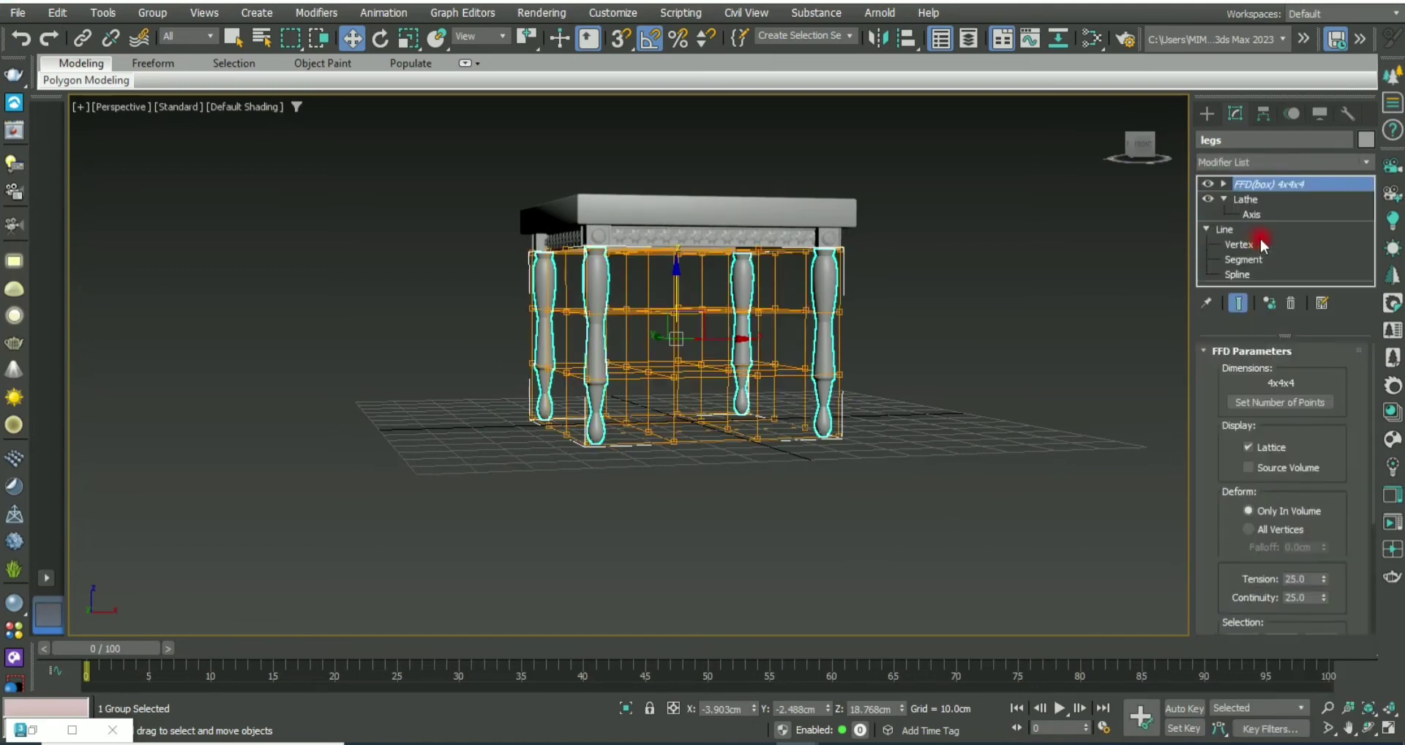
left_click(1286, 402)
right_click(696, 354)
right_click(696, 372)
right_click(695, 391)
left_click(753, 350)
middle_click_drag(753, 358, 805, 411, "alt")
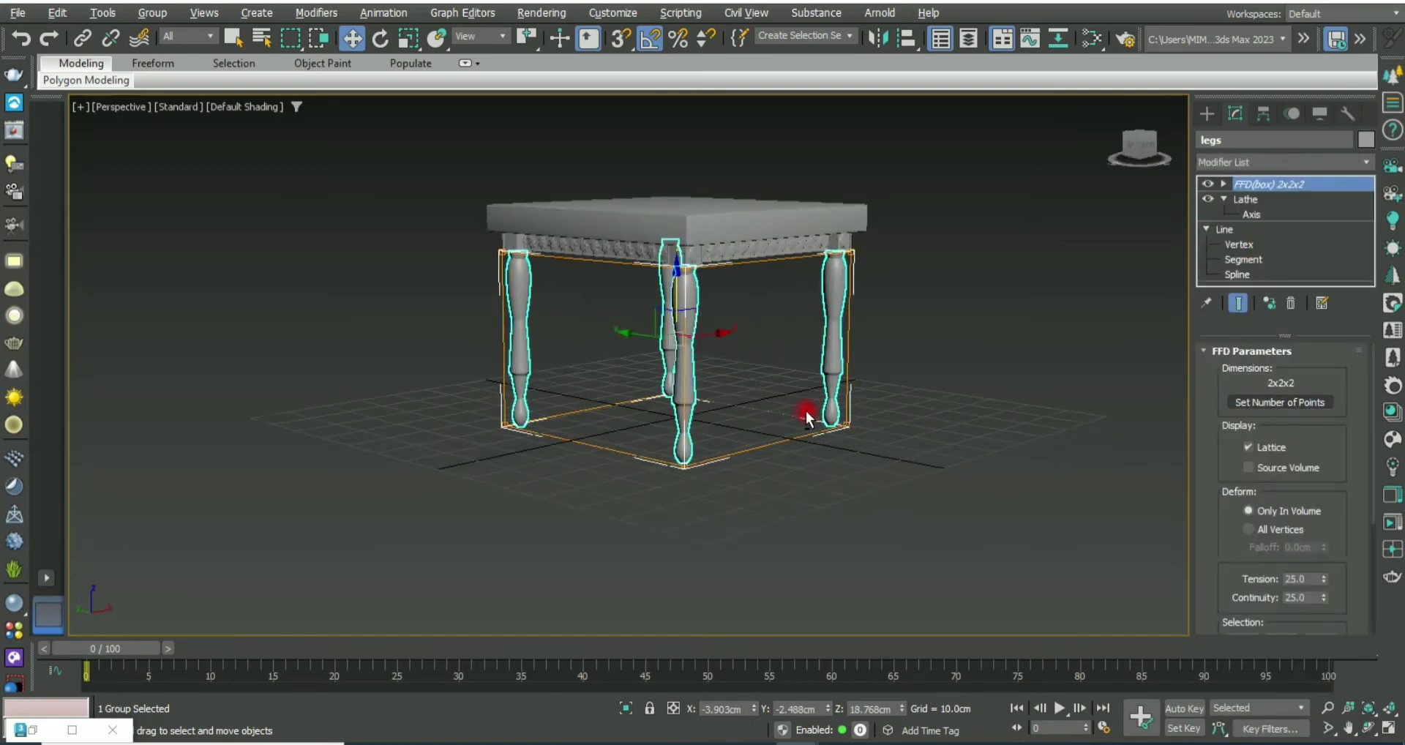
Step: Select lattice points at the FFD's Control Points level and view the legs from a corner
left_click(1223, 184)
left_click(1272, 199)
key("alt+w")
key("alt+w")
left_click_drag(461, 308, 559, 372)
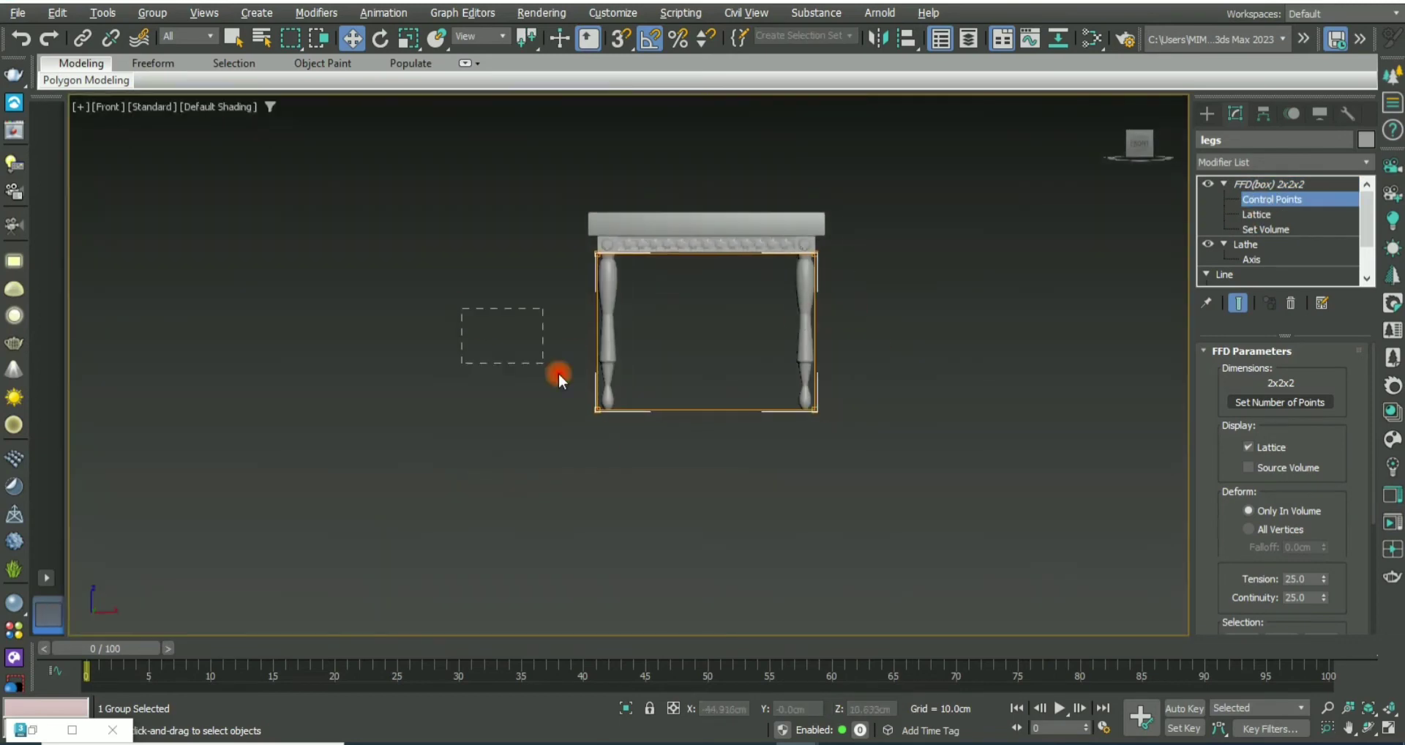
key("alt+w")
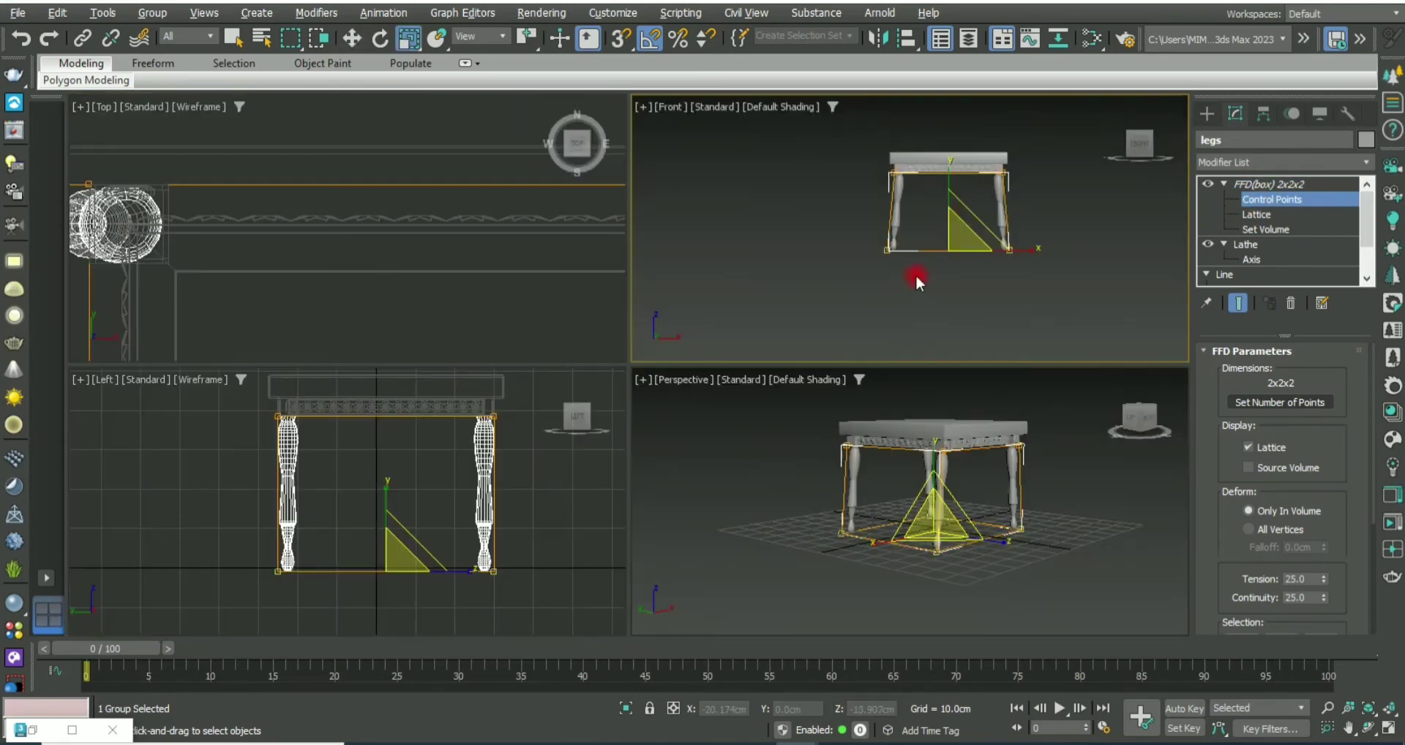
key("alt+w")
key("alt+w")
key("alt+w")
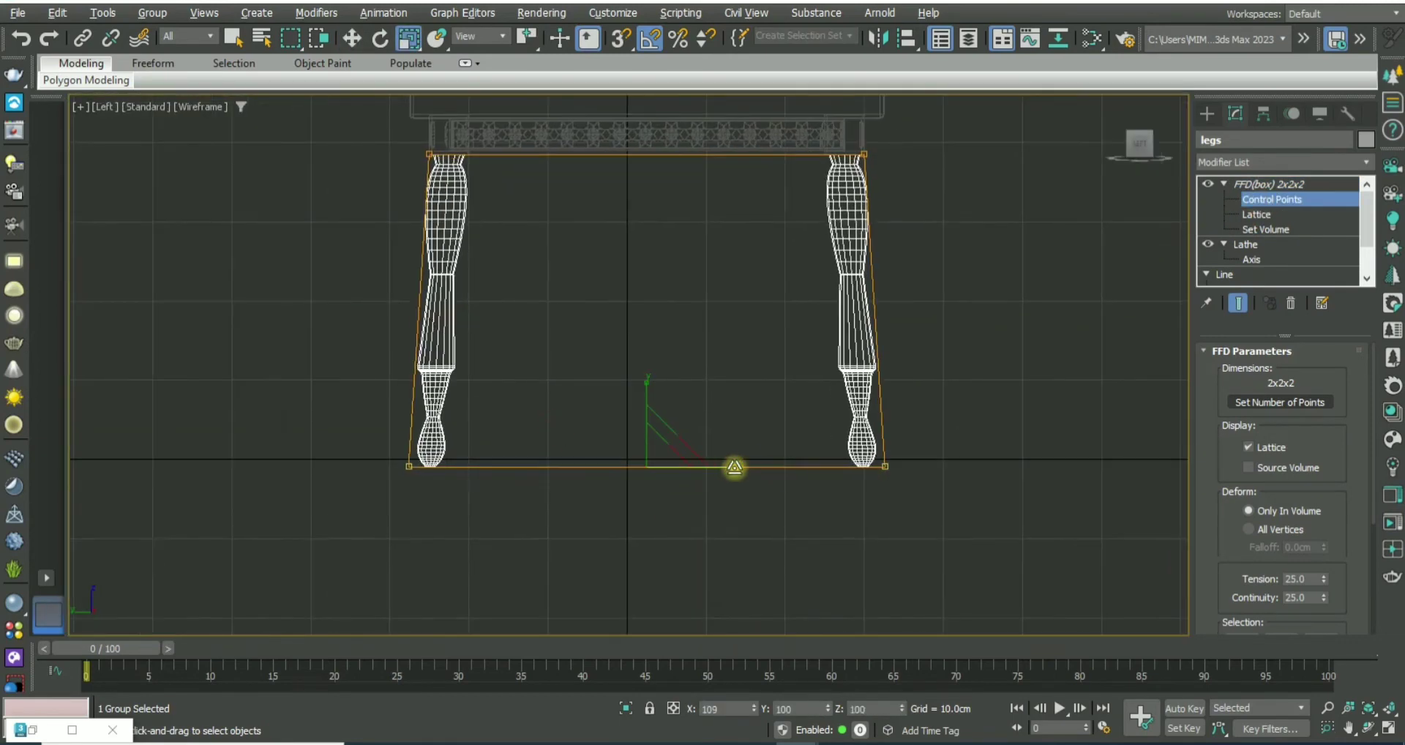
mouse_move(762, 464)
middle_mouse_down("alt")
mouse_move(845, 264)
mouse_move(992, 387)
mouse_move(1061, 315)
middle_mouse_up("alt")
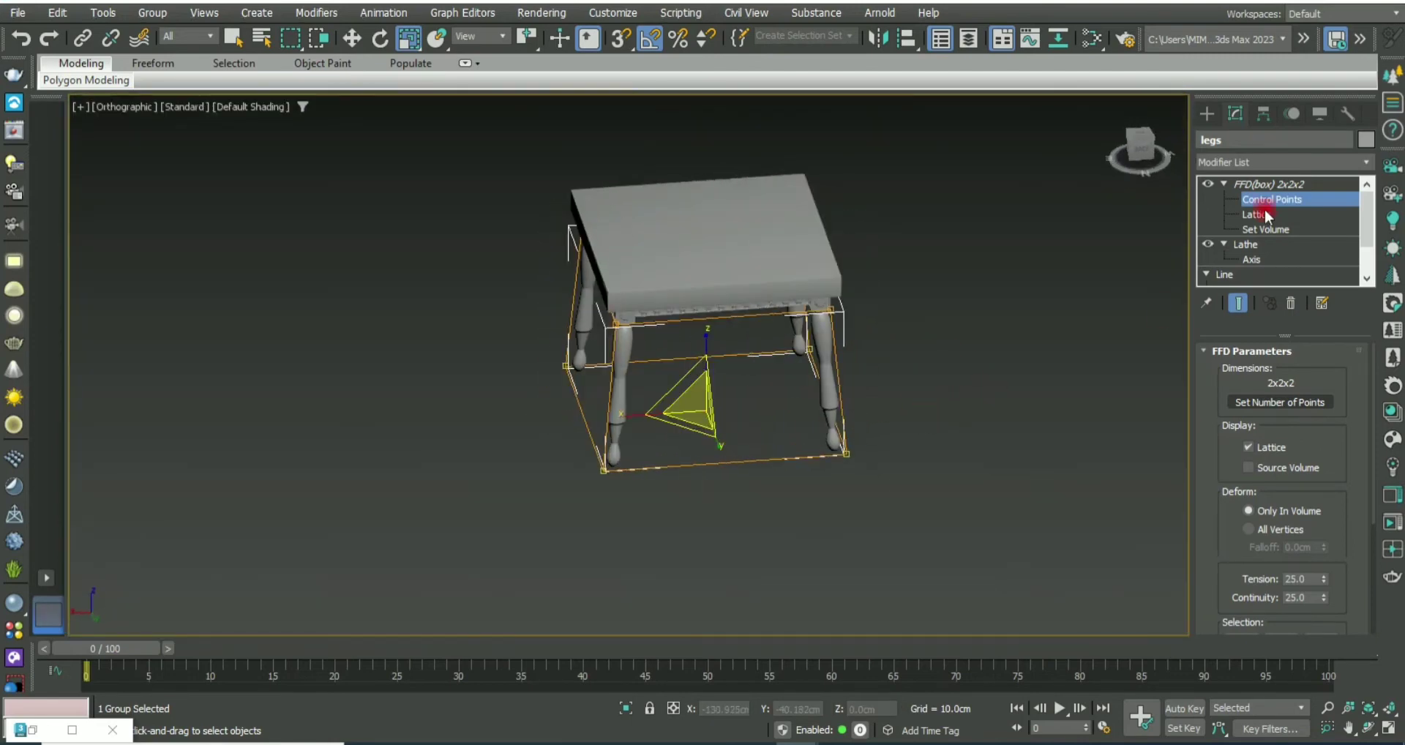
key("p")
middle_click_drag(894, 436, 994, 458, "alt")
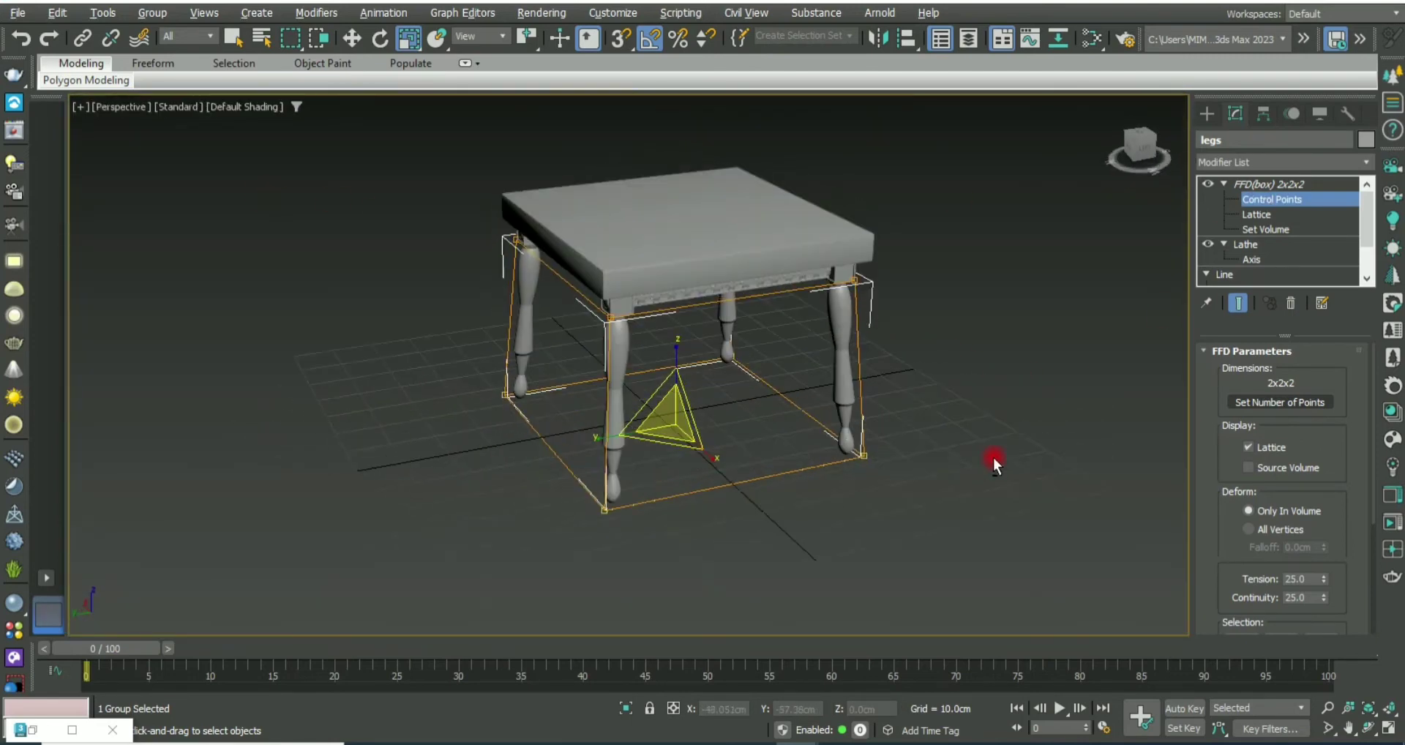
Step: Collapse the legs' FFD modifier stack into one mesh, accepting the warning
left_click(1270, 183)
right_click(1270, 183)
left_click(1242, 349)
left_click(784, 441)
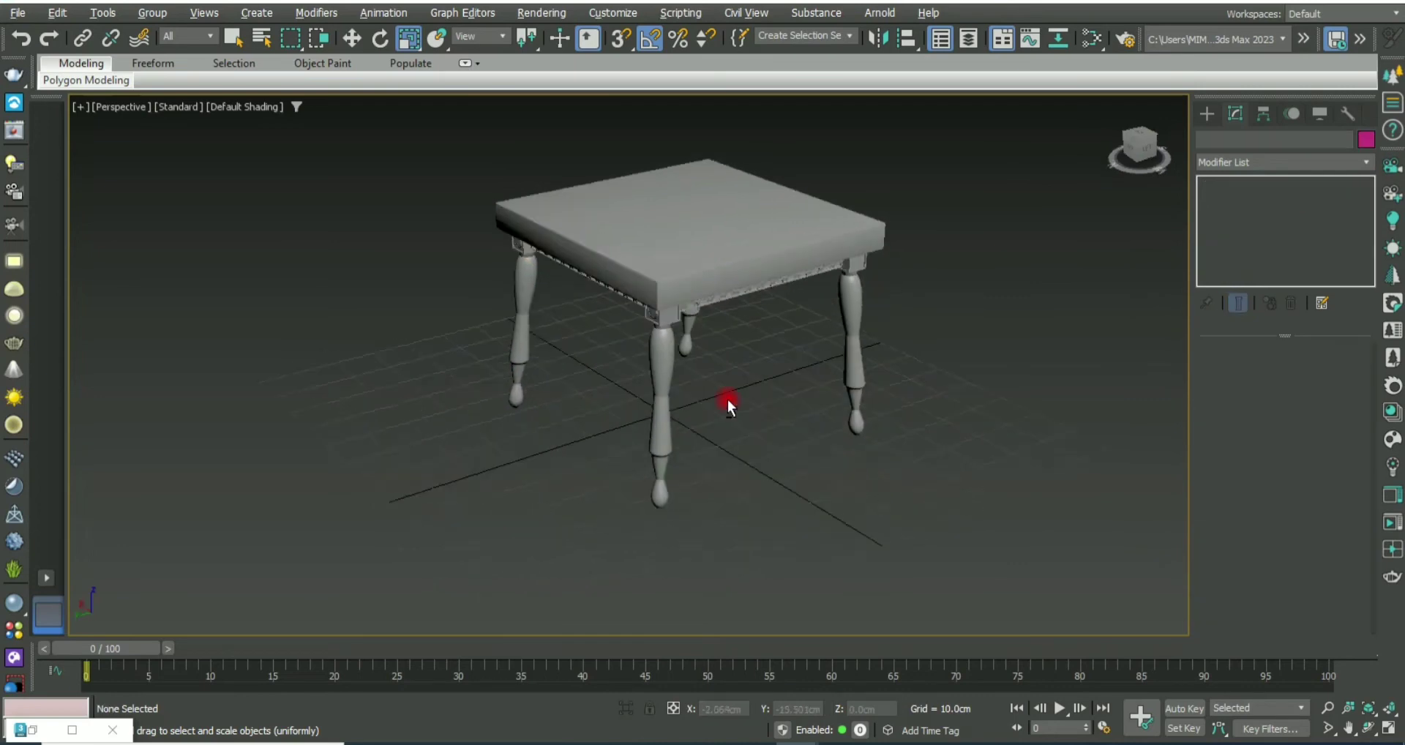
middle_click_drag(728, 400, 833, 379, "alt")
scroll(533, 299, "up", 5)
middle_click_drag(534, 299, 573, 320, "alt")
scroll(573, 320, "down", 3)
Step: Select the tabletop box and show its mesh edges from above
left_click(715, 266)
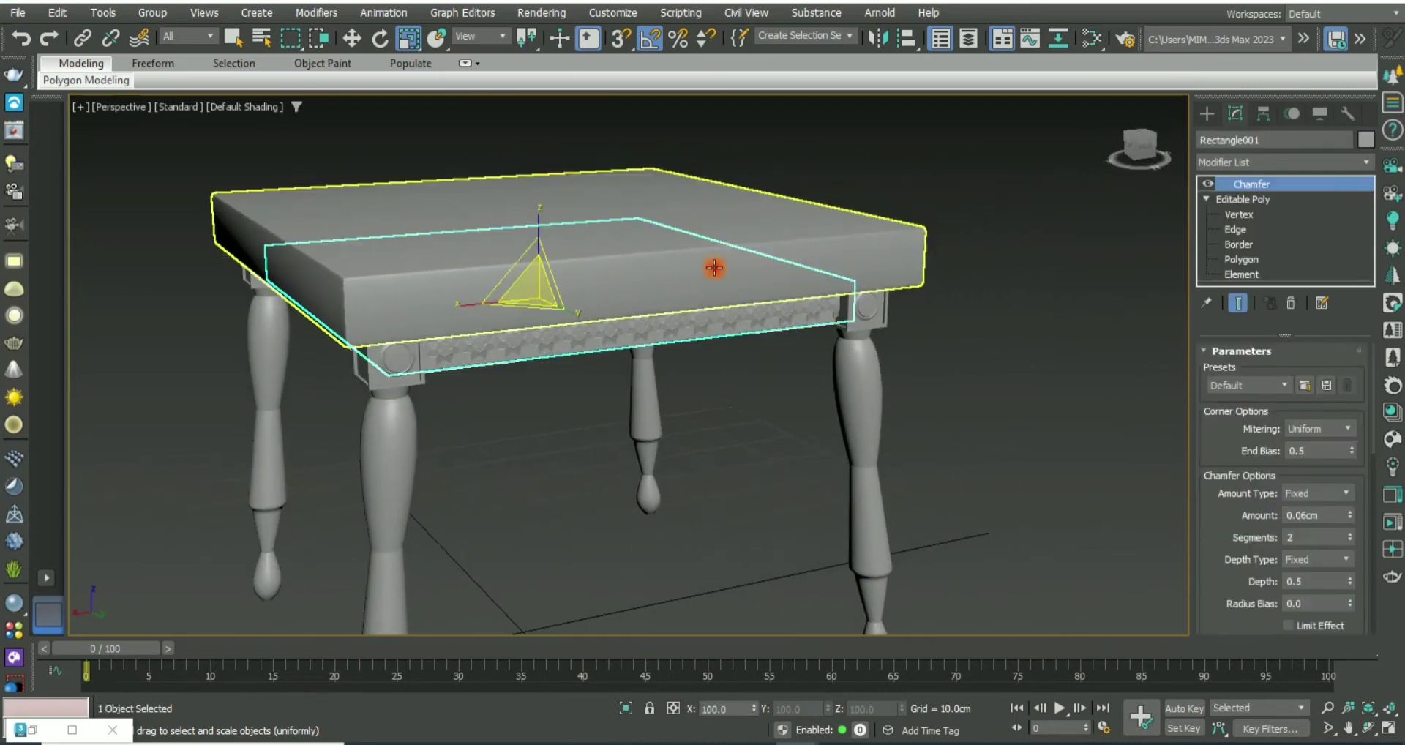
left_click(904, 235)
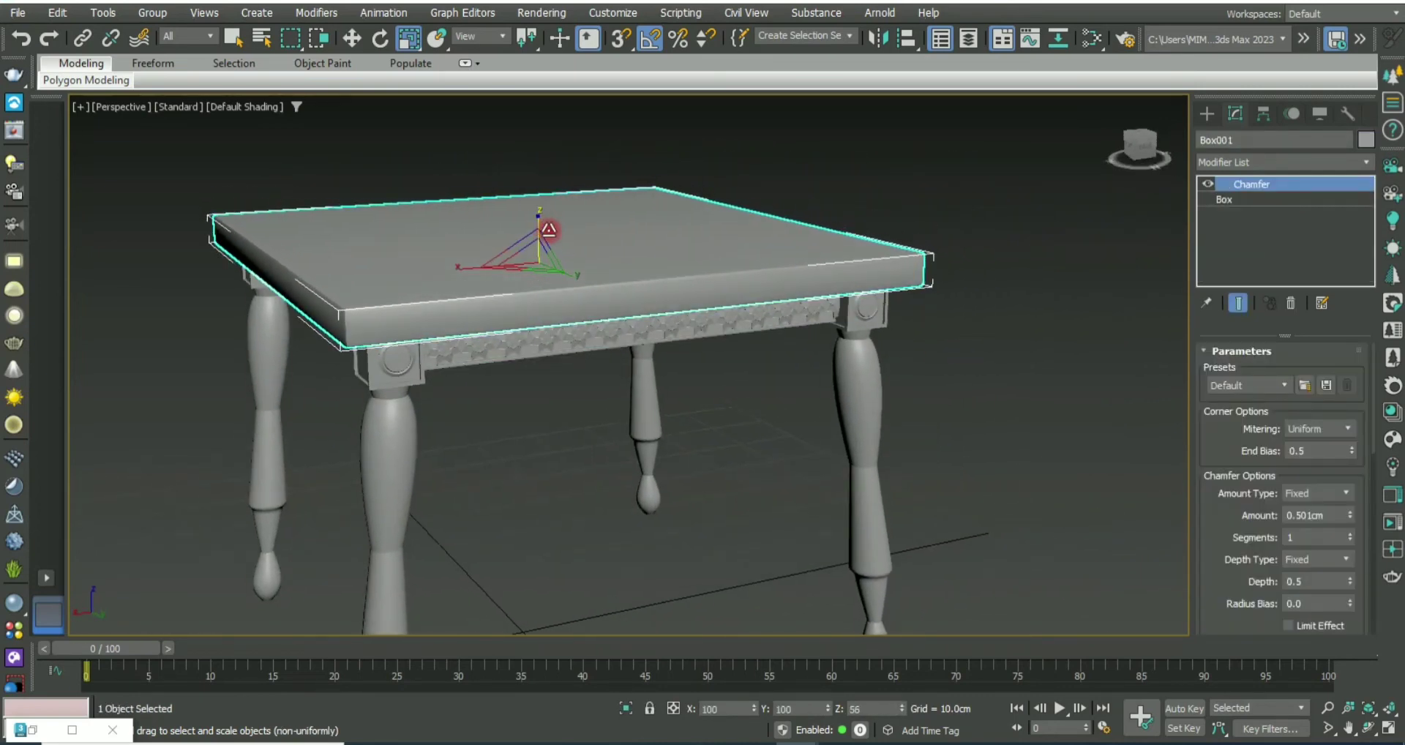
scroll(793, 373, "down", 5)
left_click(793, 373)
scroll(719, 316, "up", 4)
middle_click_drag(719, 317, 790, 335, "alt")
left_click(815, 329)
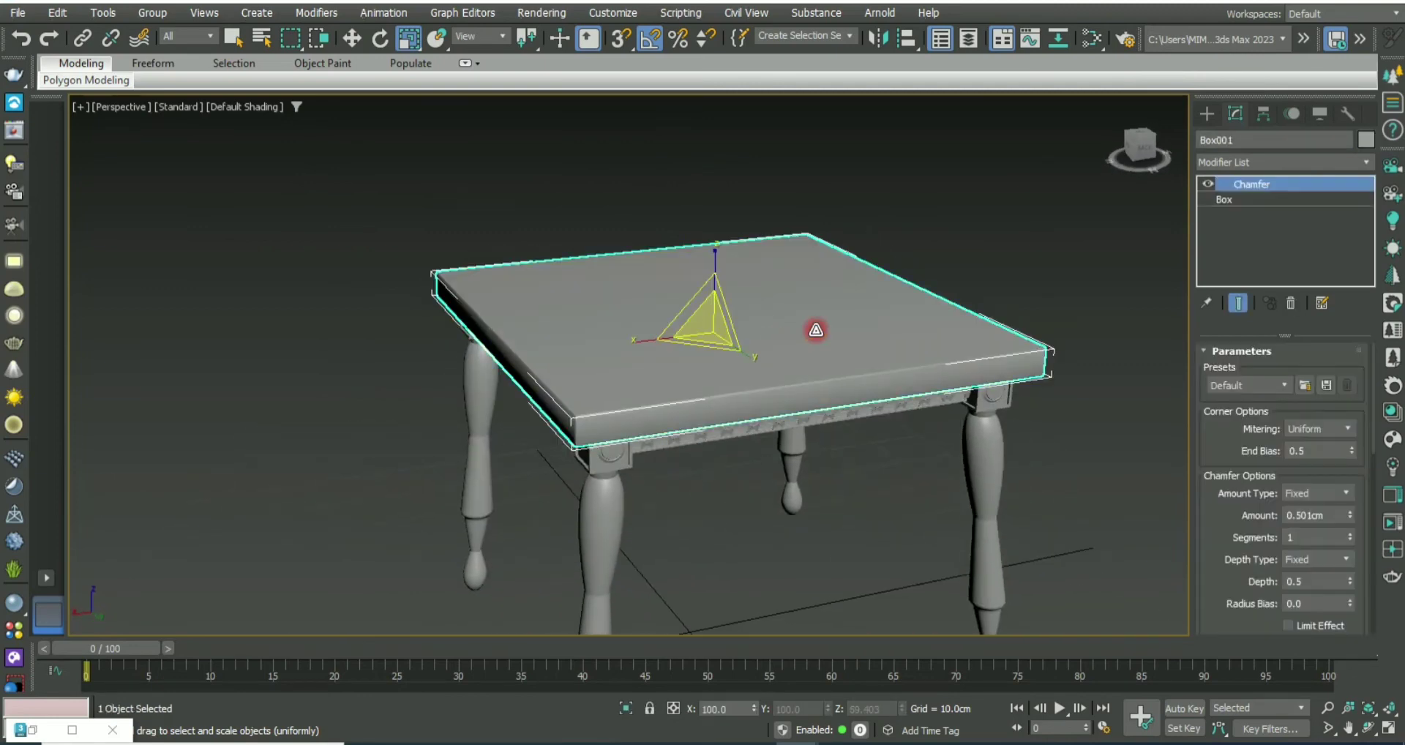
key("F4")
Step: Set Box001 length and width segments to 3 and delete the Chamfer modifier
left_click(1226, 200)
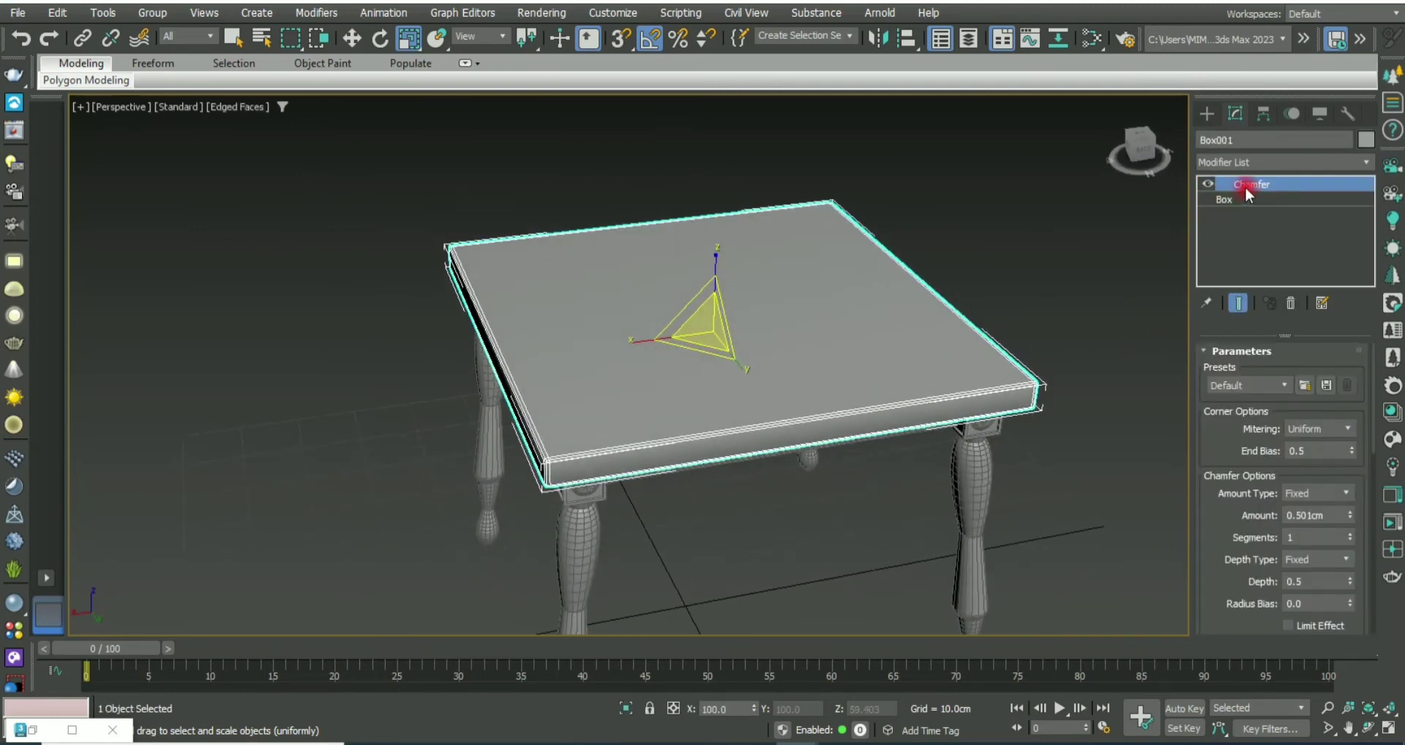
double_click(1336, 451)
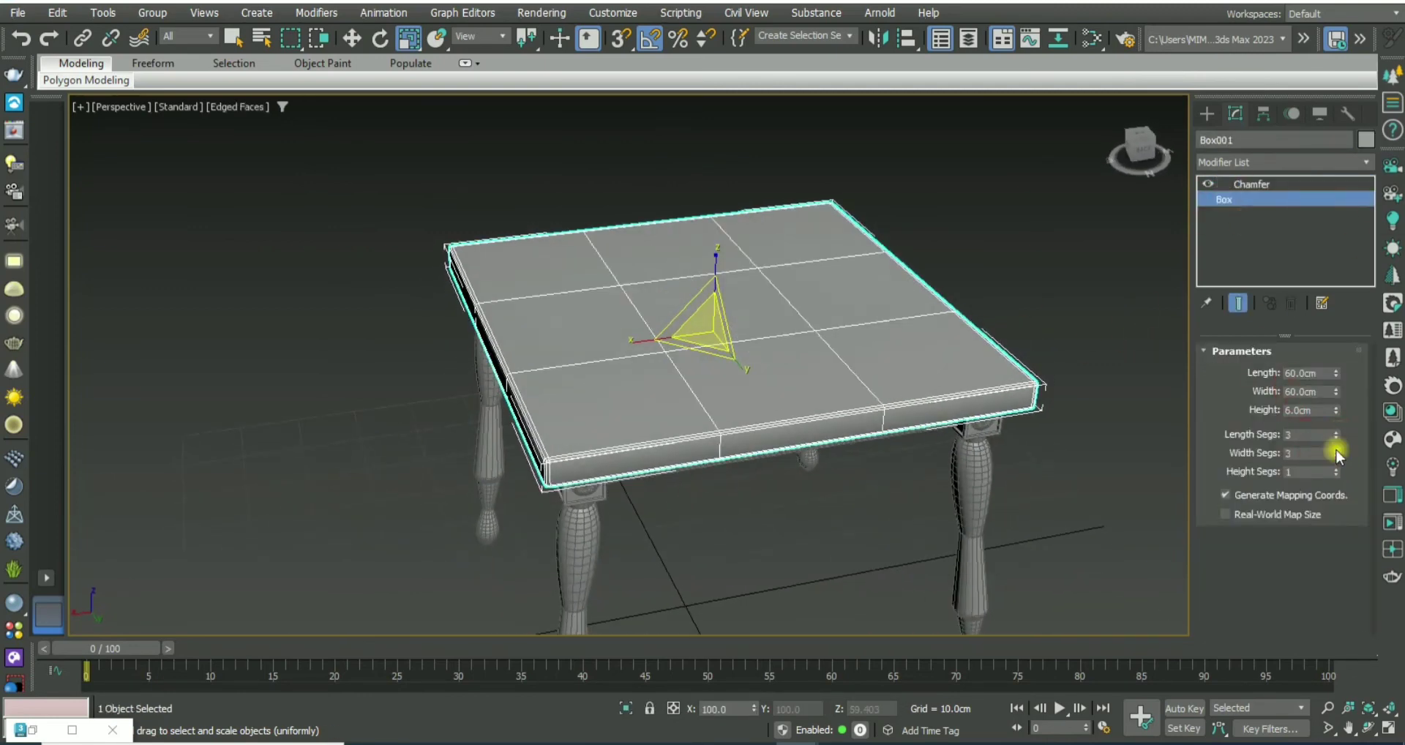
right_click(1253, 189)
left_click(1243, 183)
right_click(1244, 183)
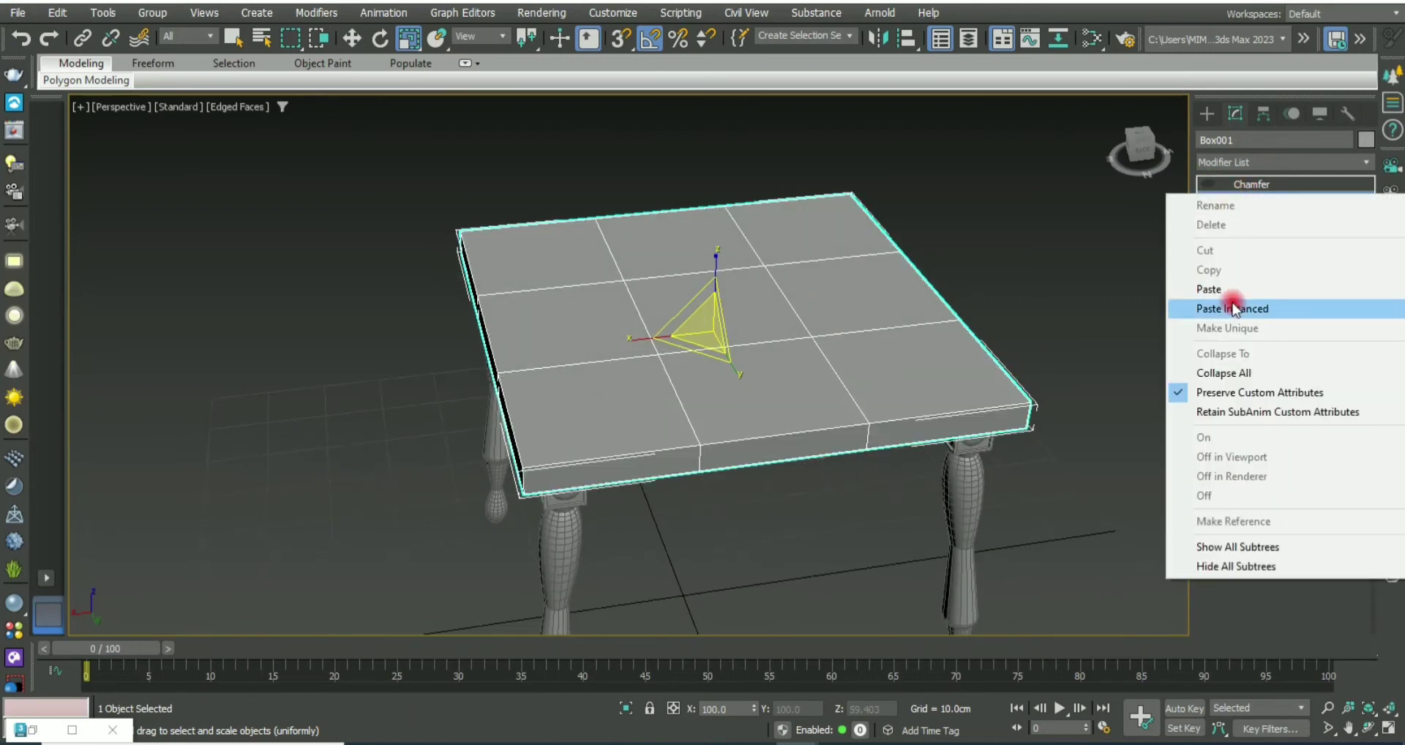
left_click(1161, 376)
key("Return")
Step: Convert the tabletop to Editable Poly and select its inner grid vertices in Top view
right_click(1219, 182)
left_click(1281, 313)
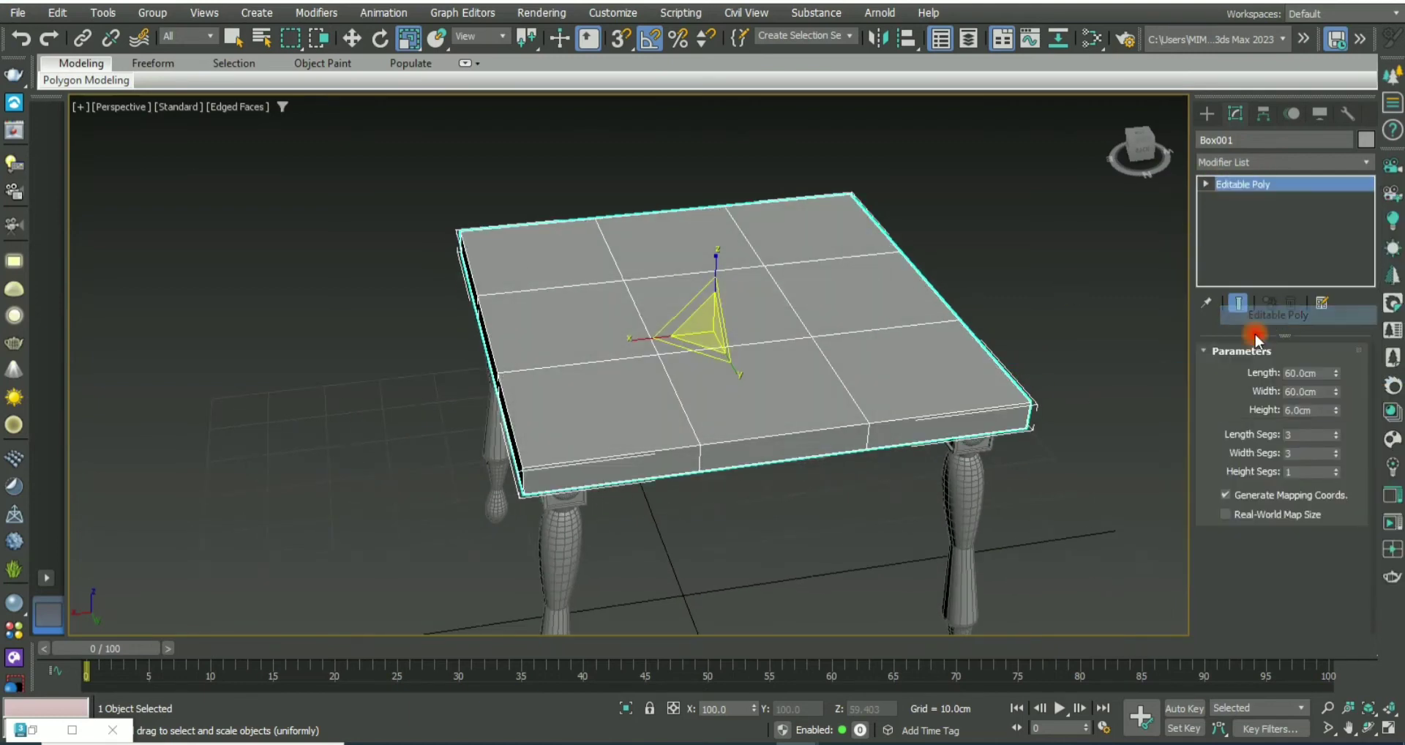
left_click(1210, 369)
key("alt+w")
key("alt+w")
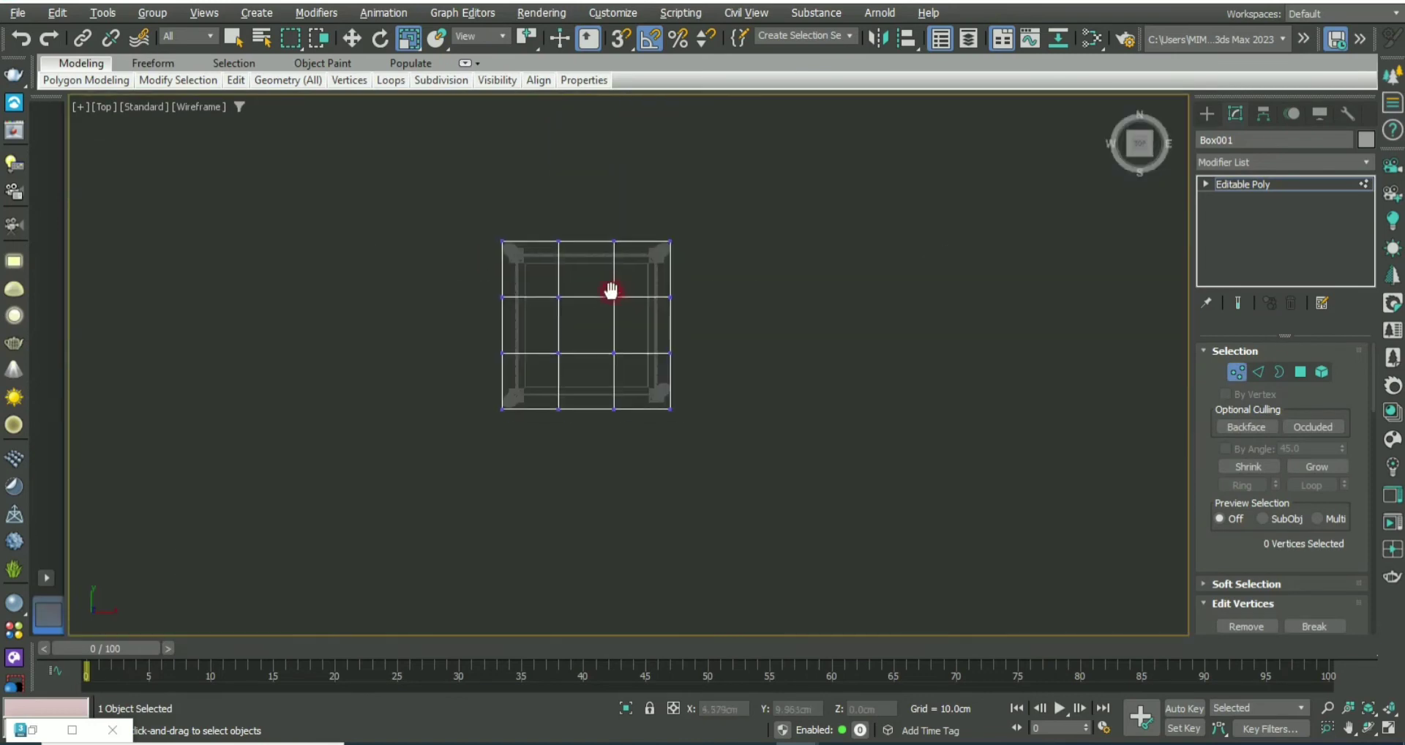
left_click(634, 312)
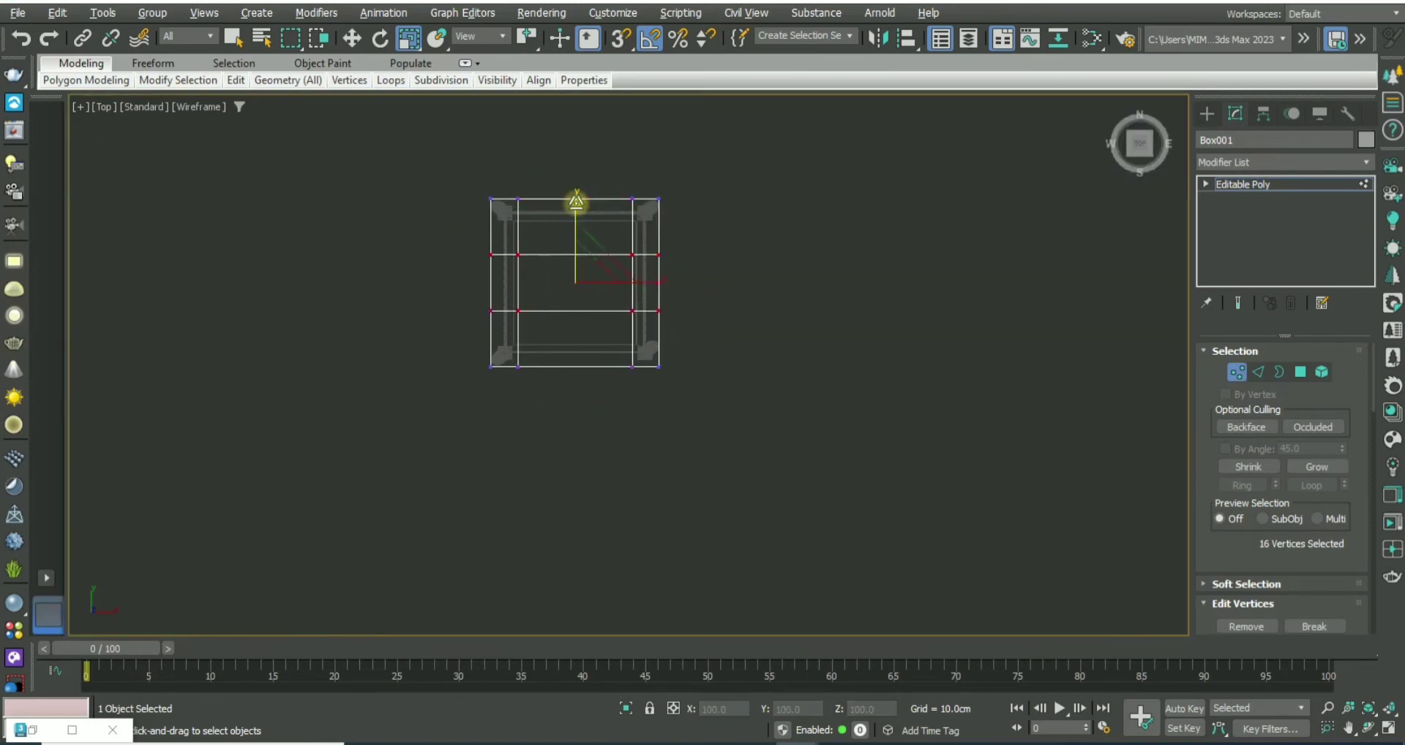
key("alt+w")
key("alt+w")
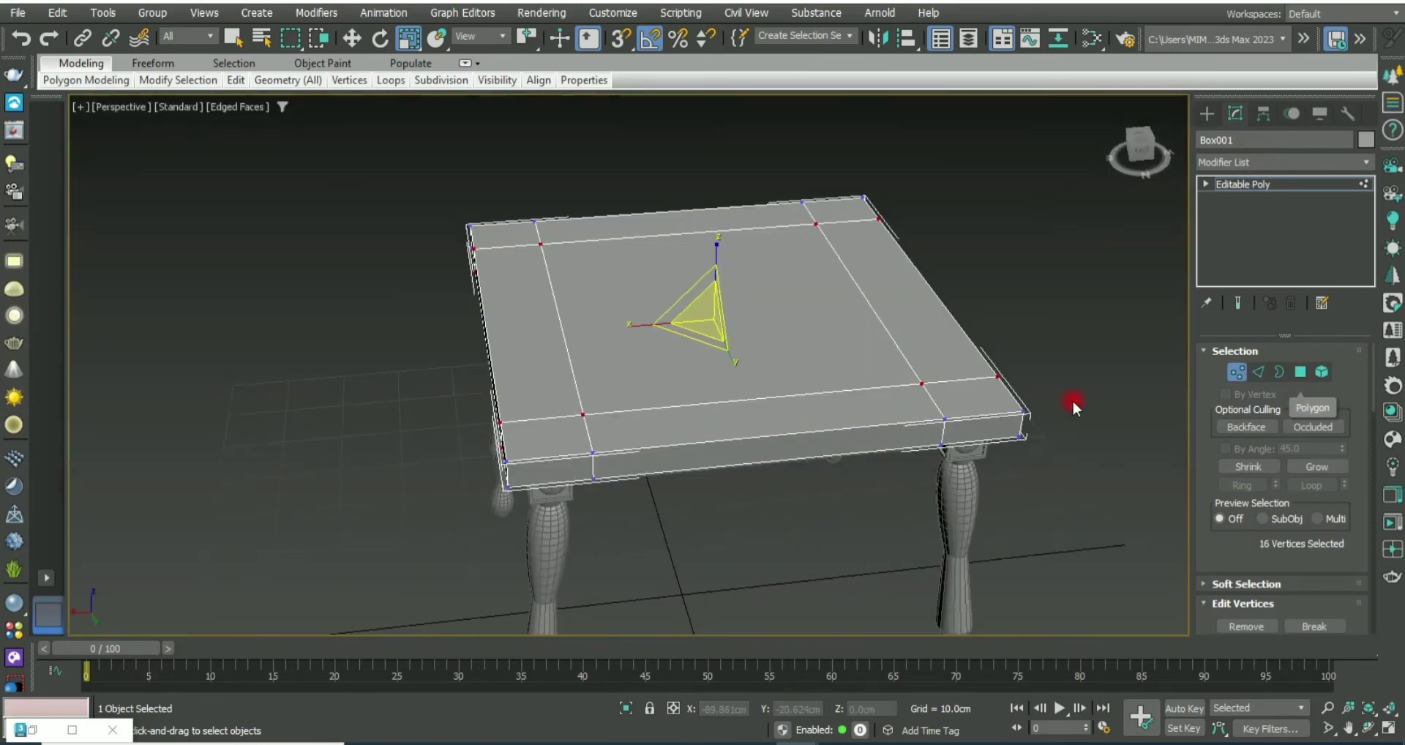
Step: Extrude the tabletop's selected border edges with a small negative height to form shallow grooves
scroll(1105, 399, "up", 5)
scroll(1170, 387, "down", 5)
left_click(1257, 371)
scroll(976, 456, "up", 4)
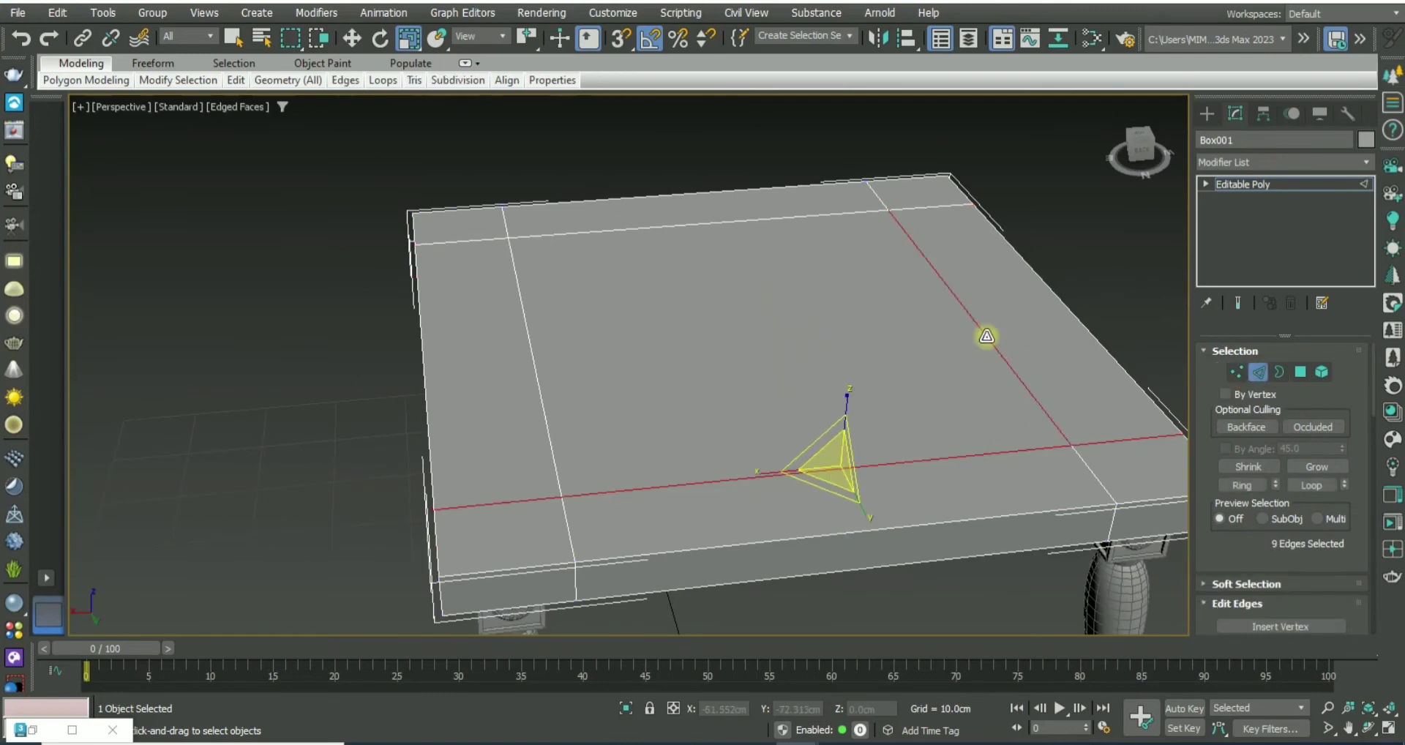
right_click(775, 296)
left_click(625, 382)
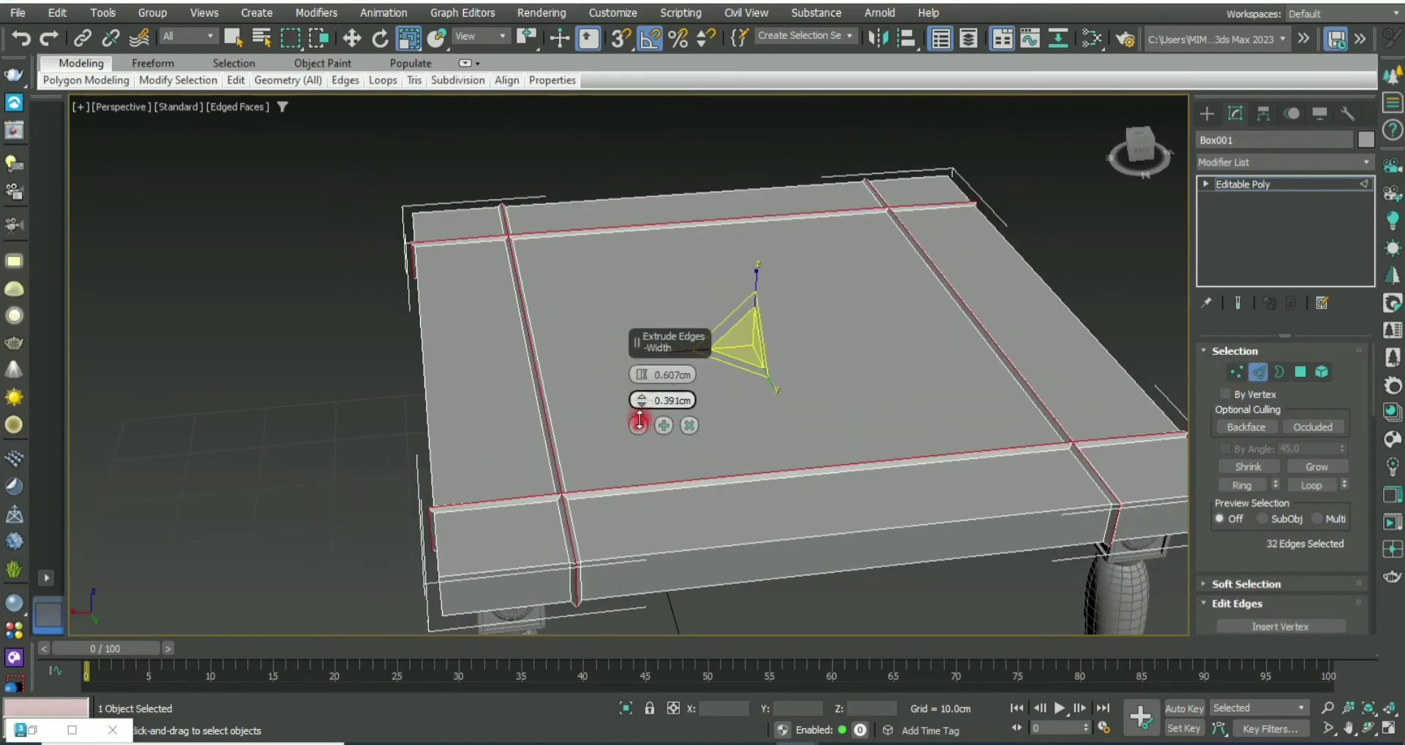
right_click(642, 401)
left_click_drag(642, 401, 642, 388)
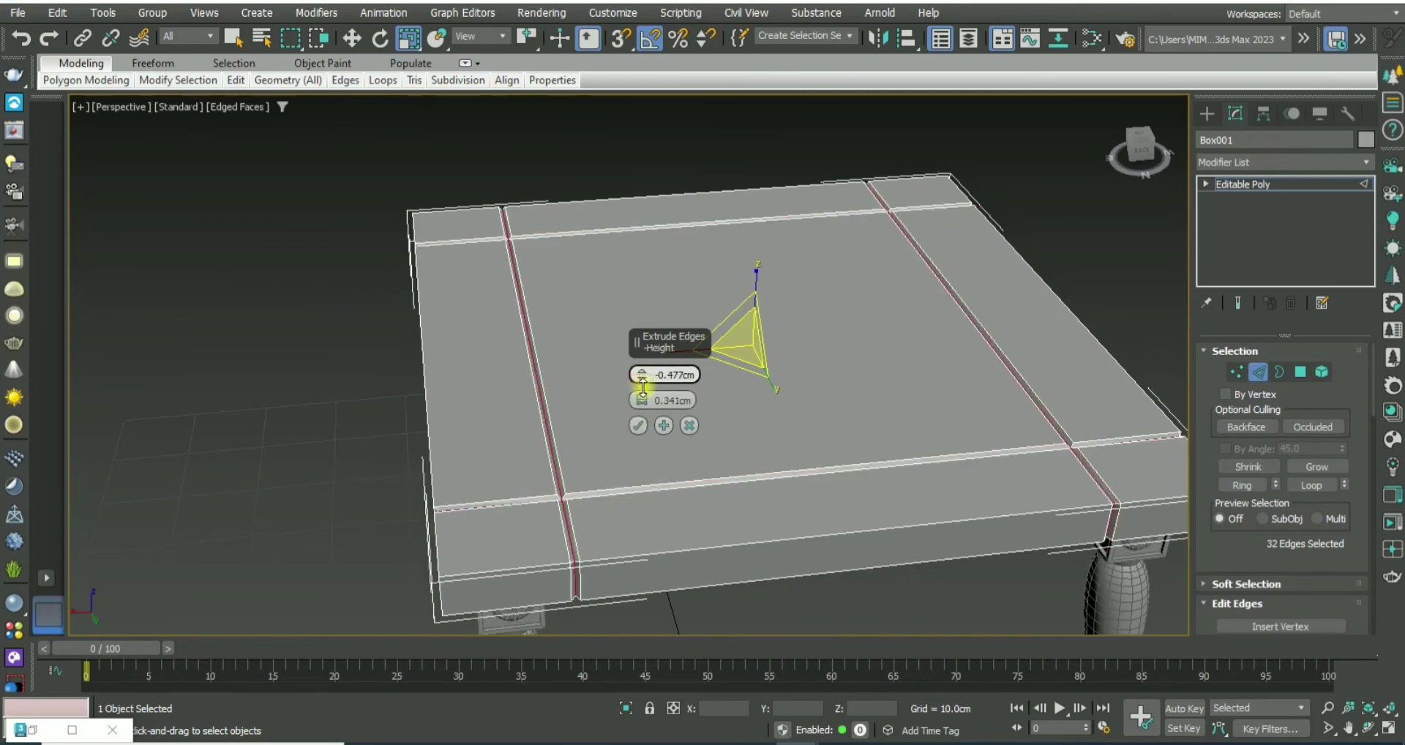
Step: Set the grooves to -0.19cm height and 0.171cm width, then confirm the edge extrusion
scroll(647, 401, "up", 3)
scroll(644, 403, "up", 2)
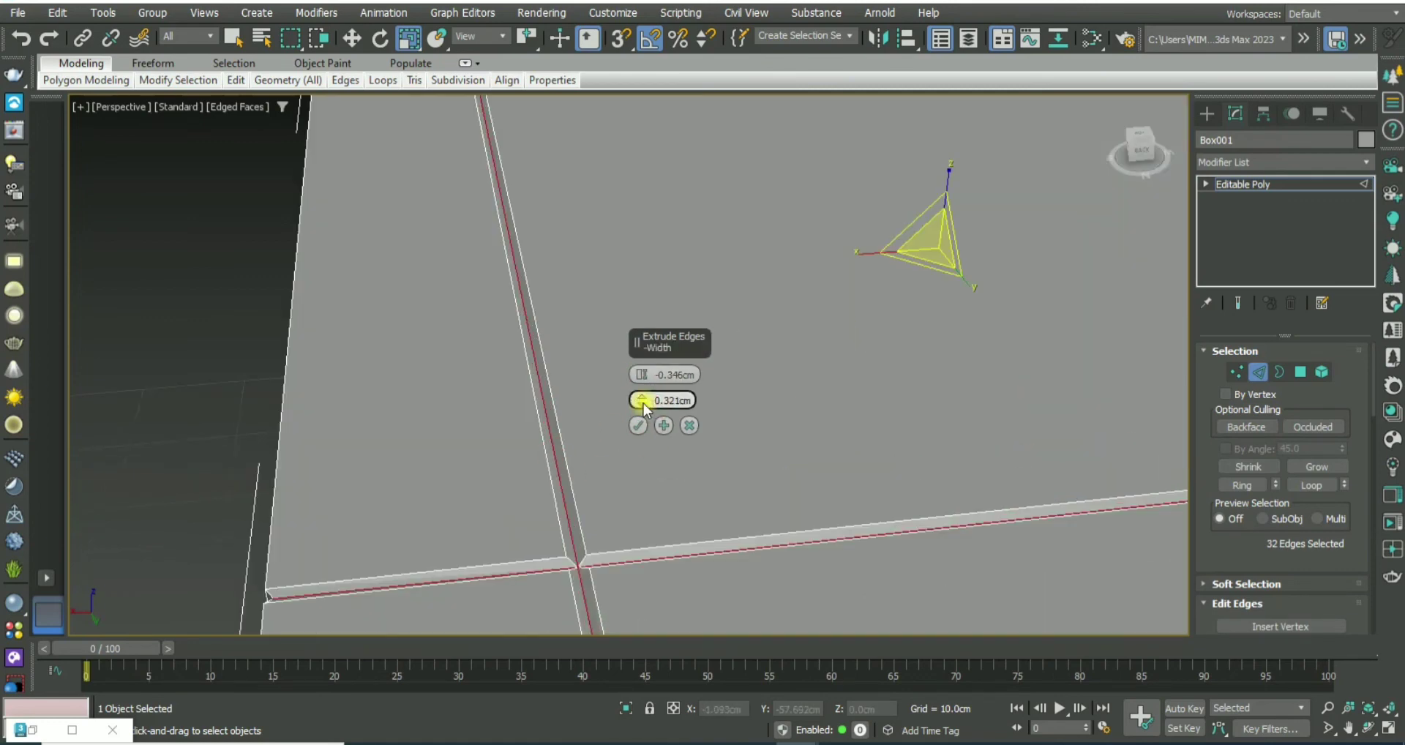
left_click_drag(643, 402, 649, 357)
left_click(637, 428)
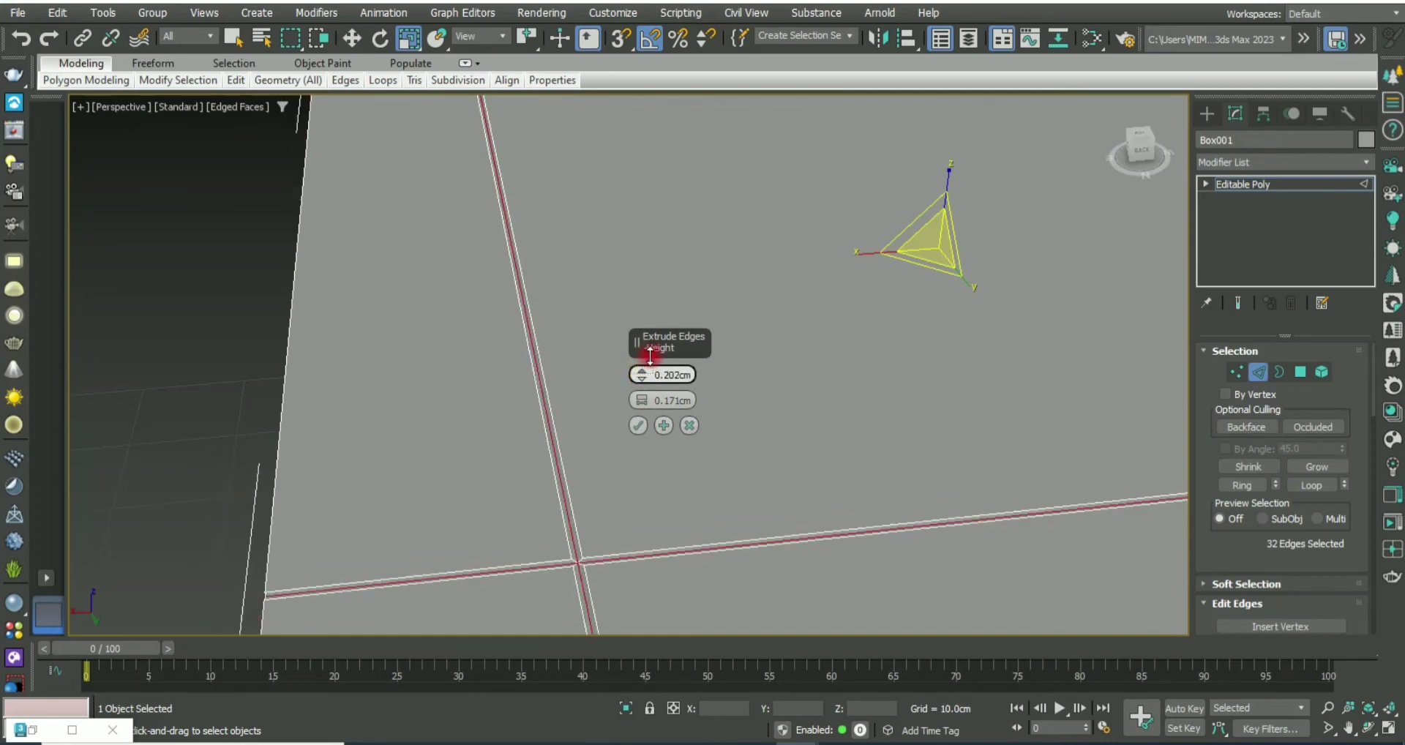
left_click(637, 427)
scroll(637, 427, "down", 5)
left_click(1258, 372)
left_click(1251, 157)
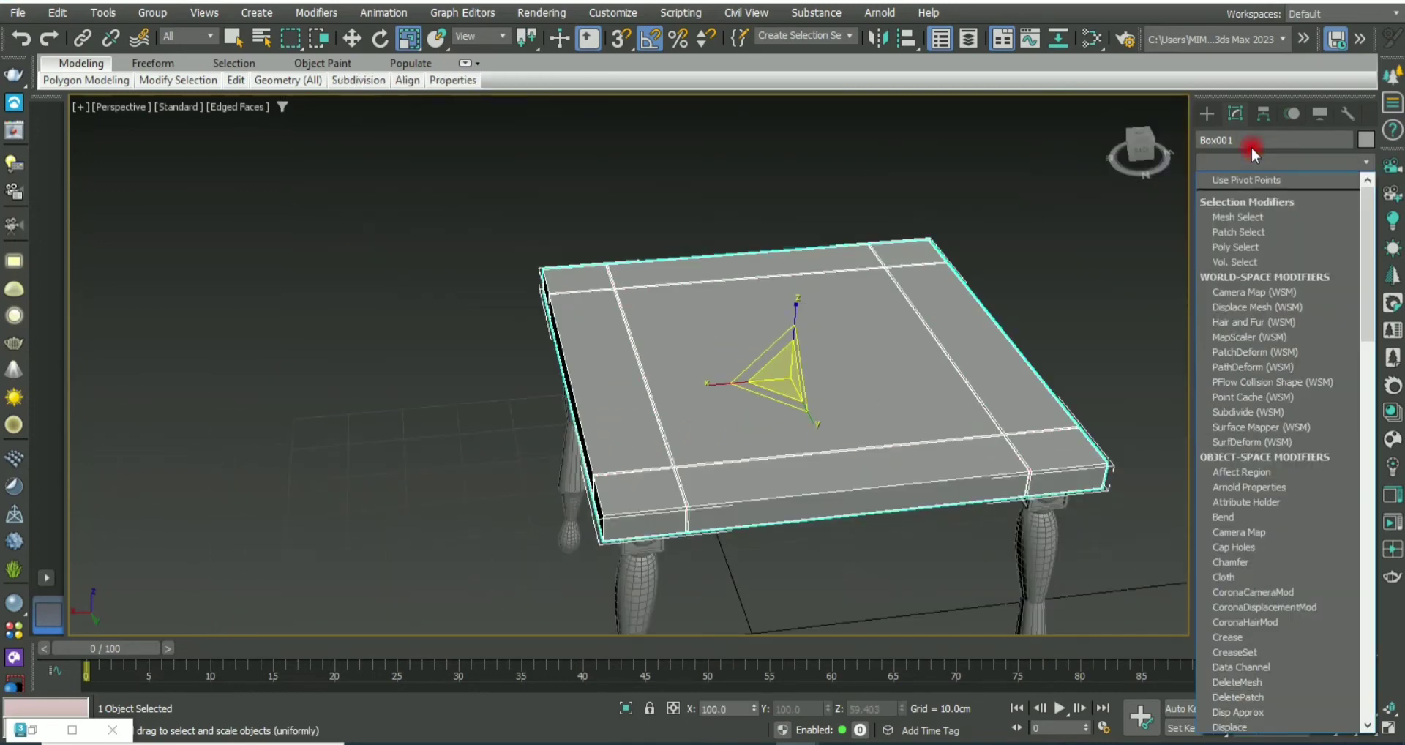
Step: Add a trial Chamfer modifier to the tabletop, toggle it to compare, then delete it
scroll(1248, 191, "down", 3)
scroll(1247, 203, "down", 5)
left_click(1247, 209)
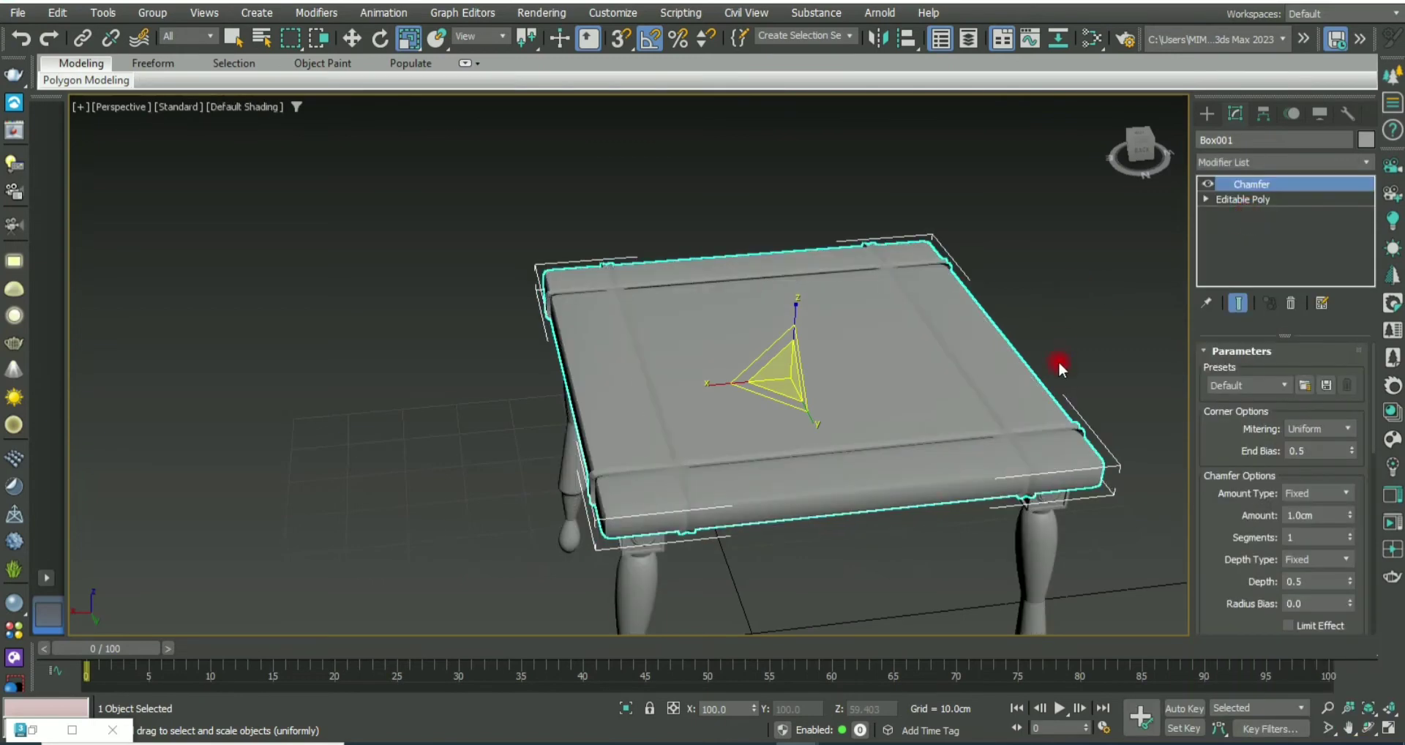
scroll(1024, 377, "up", 1)
scroll(991, 392, "up", 4)
left_click(1208, 183)
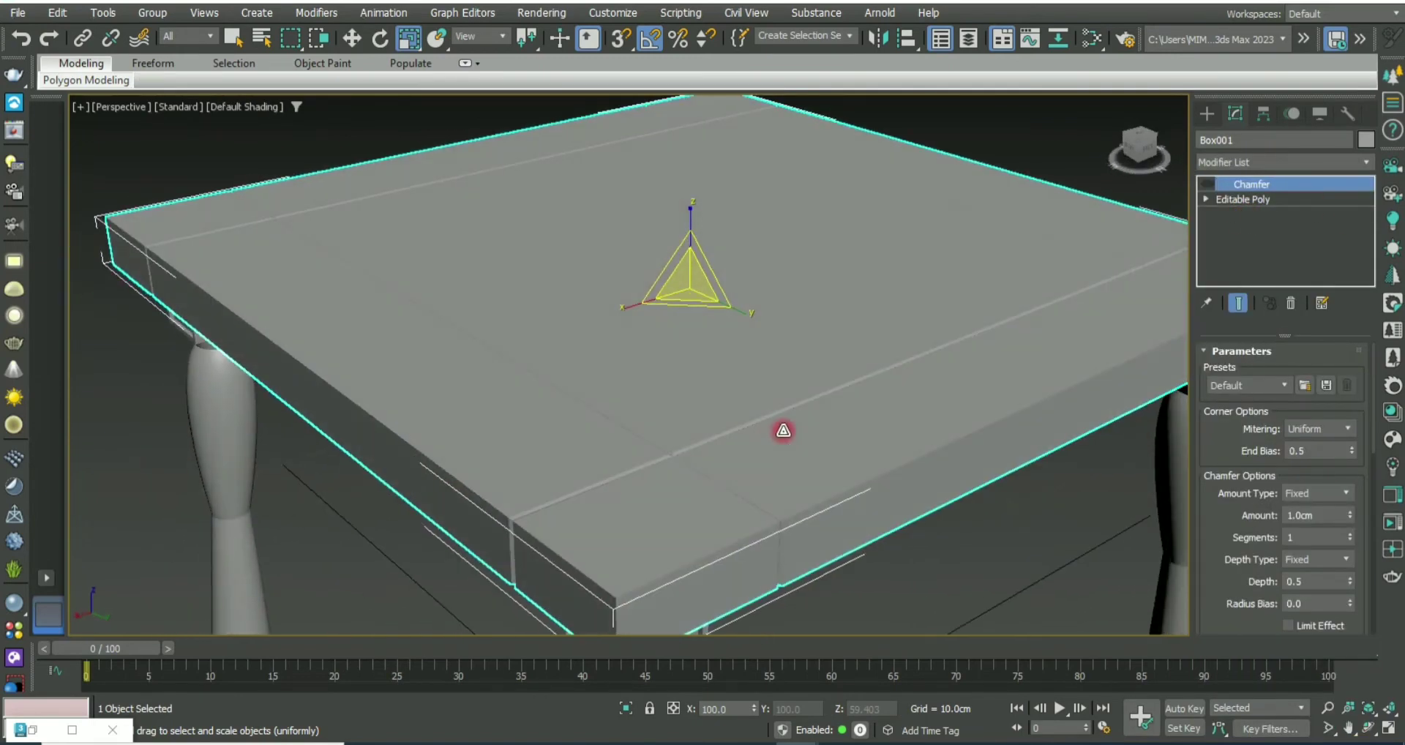
left_click(1218, 184)
scroll(966, 325, "down", 3)
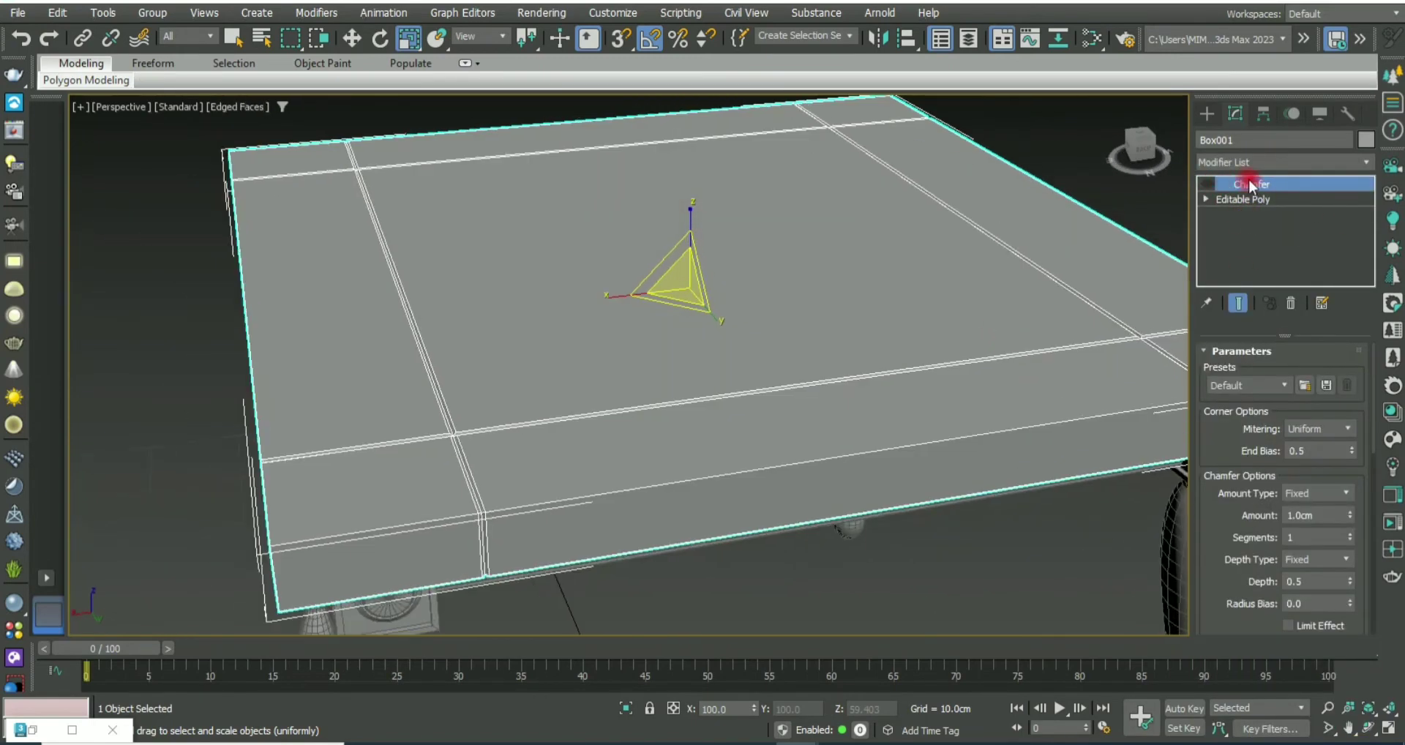
right_click(1249, 183)
left_click(1056, 191)
Step: Turn on edged faces and re-add a 1.0cm Chamfer modifier to the tabletop
scroll(1055, 191, "up", 3)
key("F4")
left_click(1279, 162)
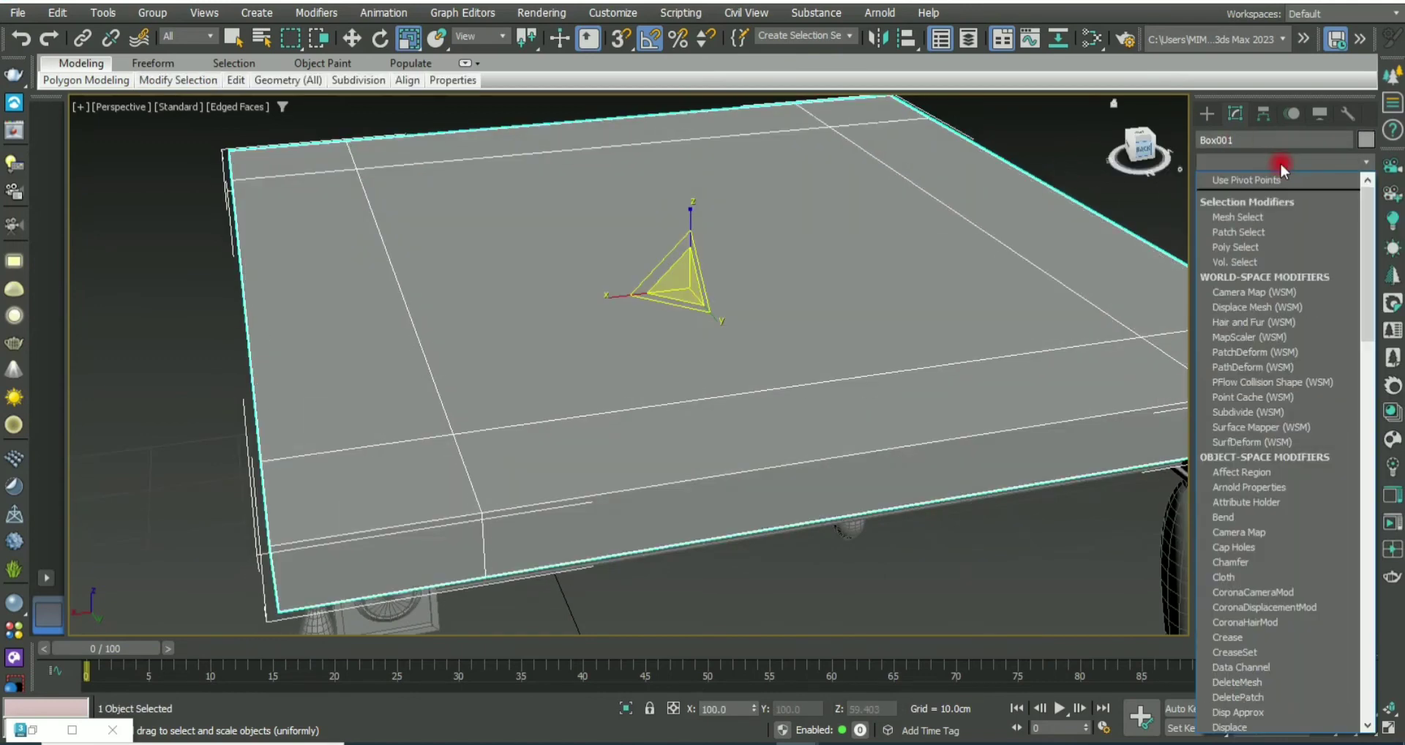
scroll(1266, 176, "down", 5)
scroll(1251, 194, "down", 4)
left_click(1244, 208)
scroll(893, 401, "down", 2)
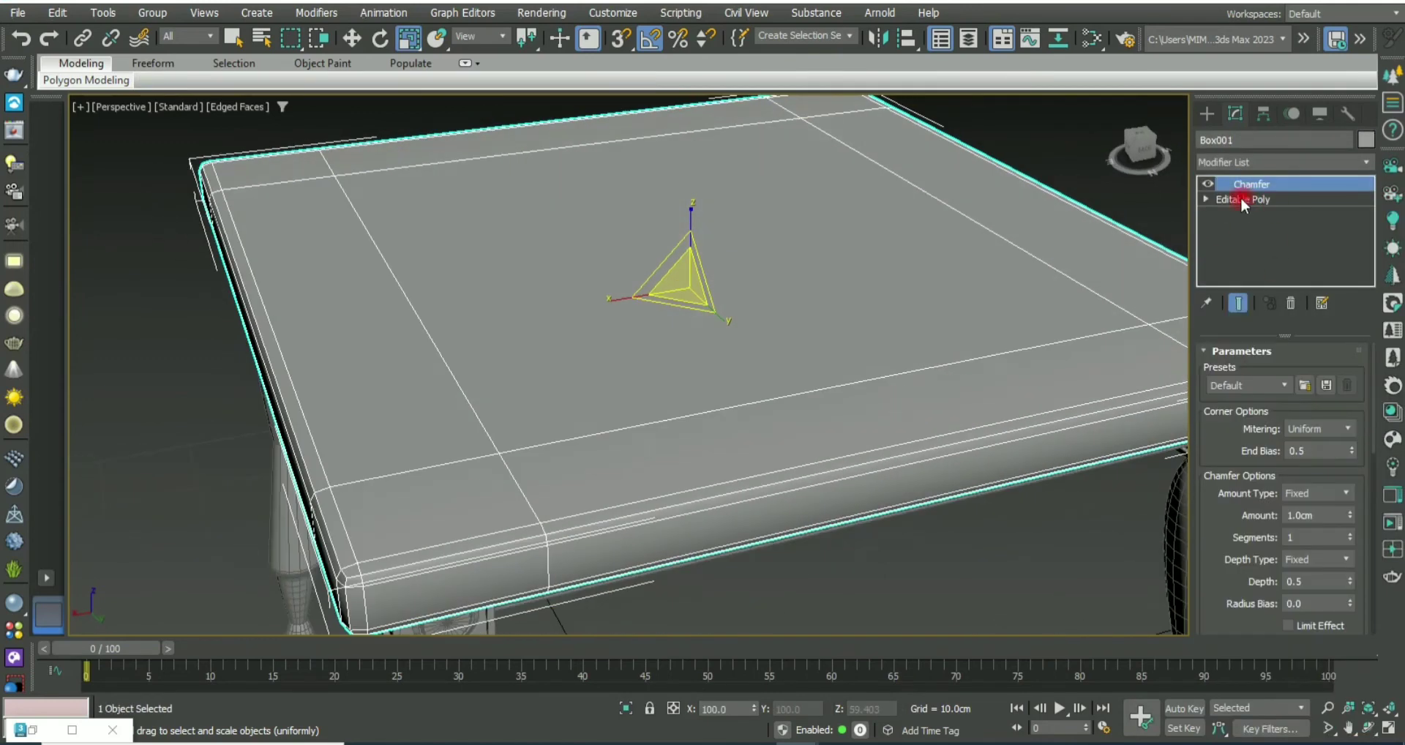
Step: Stack an Edit Poly modifier above the Chamfer
middle_click_drag(893, 401, 841, 502, "alt")
scroll(895, 309, "up", 3)
left_click(1257, 161)
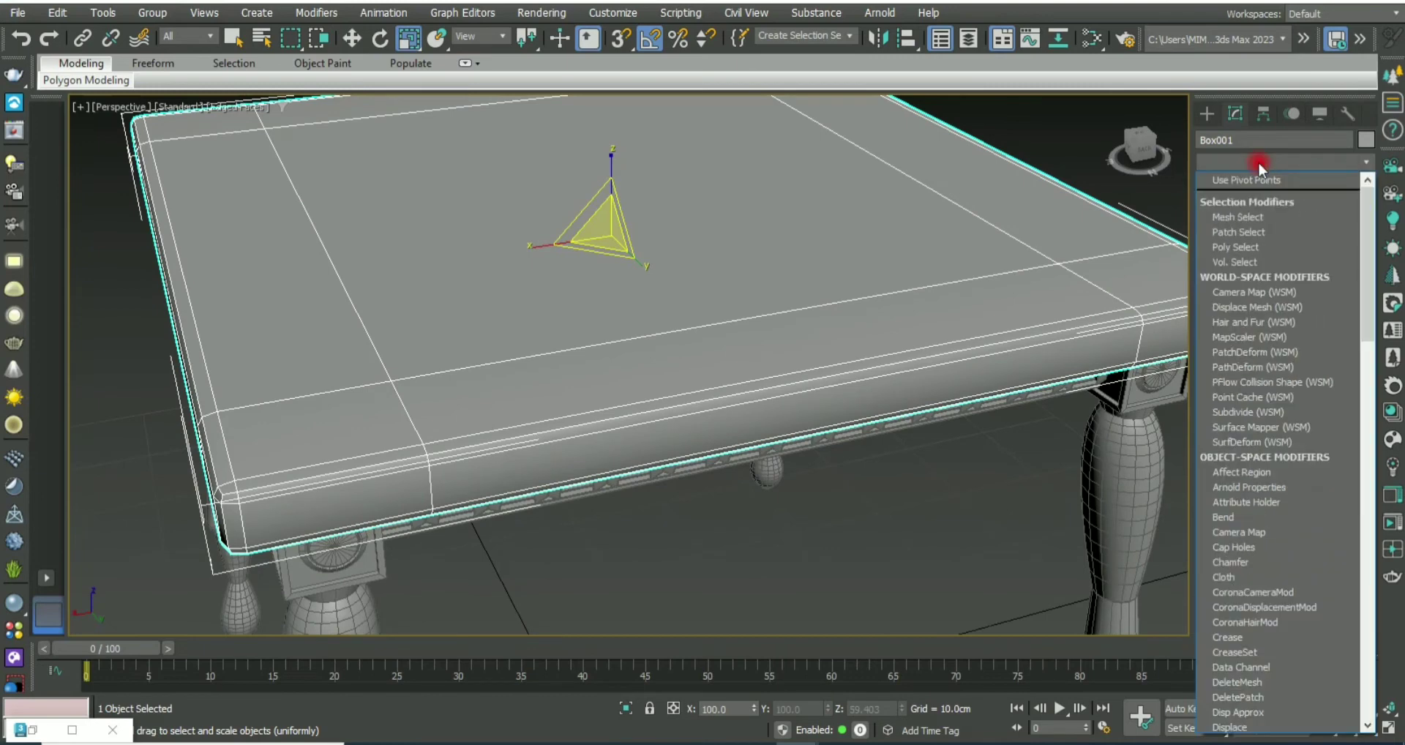
scroll(1252, 205, "down", 5)
left_click(1281, 225)
Step: In Polygon mode, select the tabletop's border strip polygons, including the front strip
key("z")
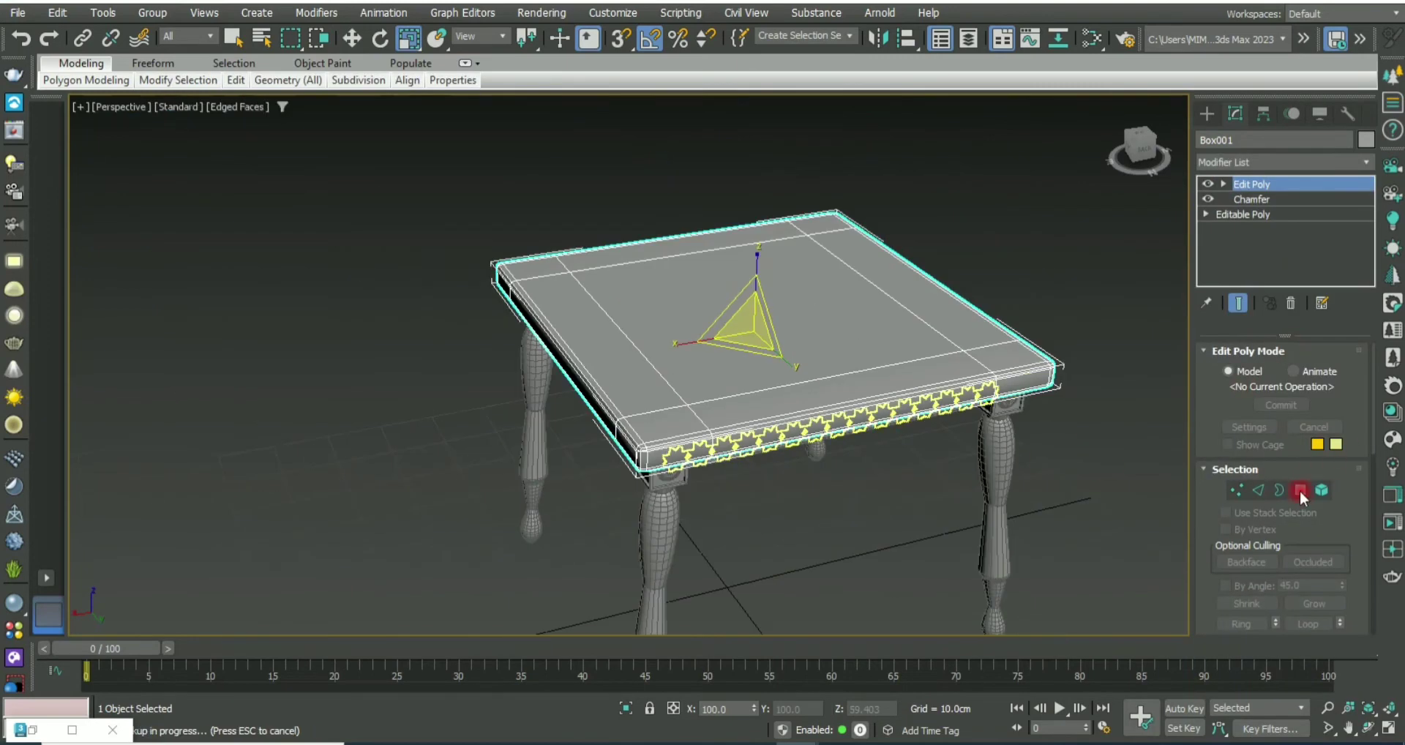
left_click(1299, 490)
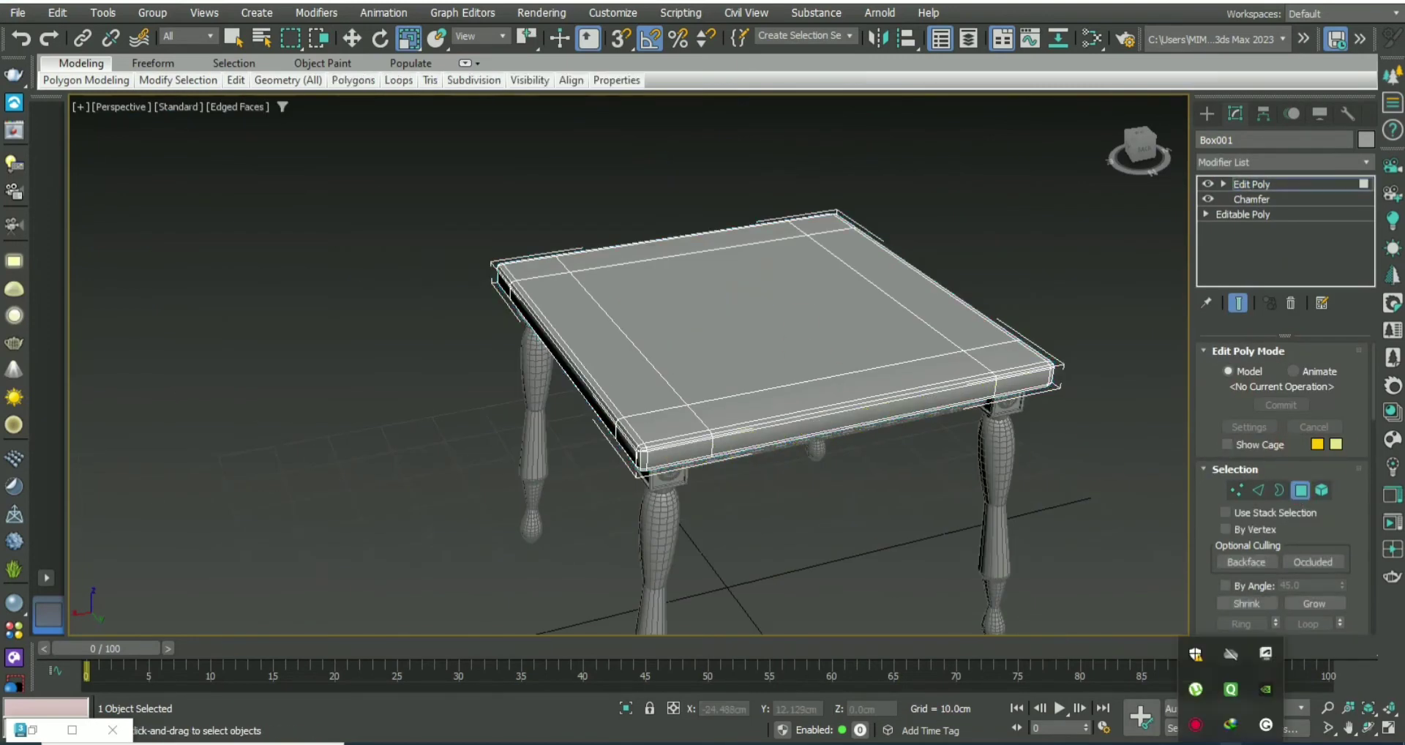
scroll(658, 316, "up", 3)
scroll(480, 365, "up", 2)
scroll(403, 465, "down", 1)
left_click(403, 465)
left_click(595, 456, "shift")
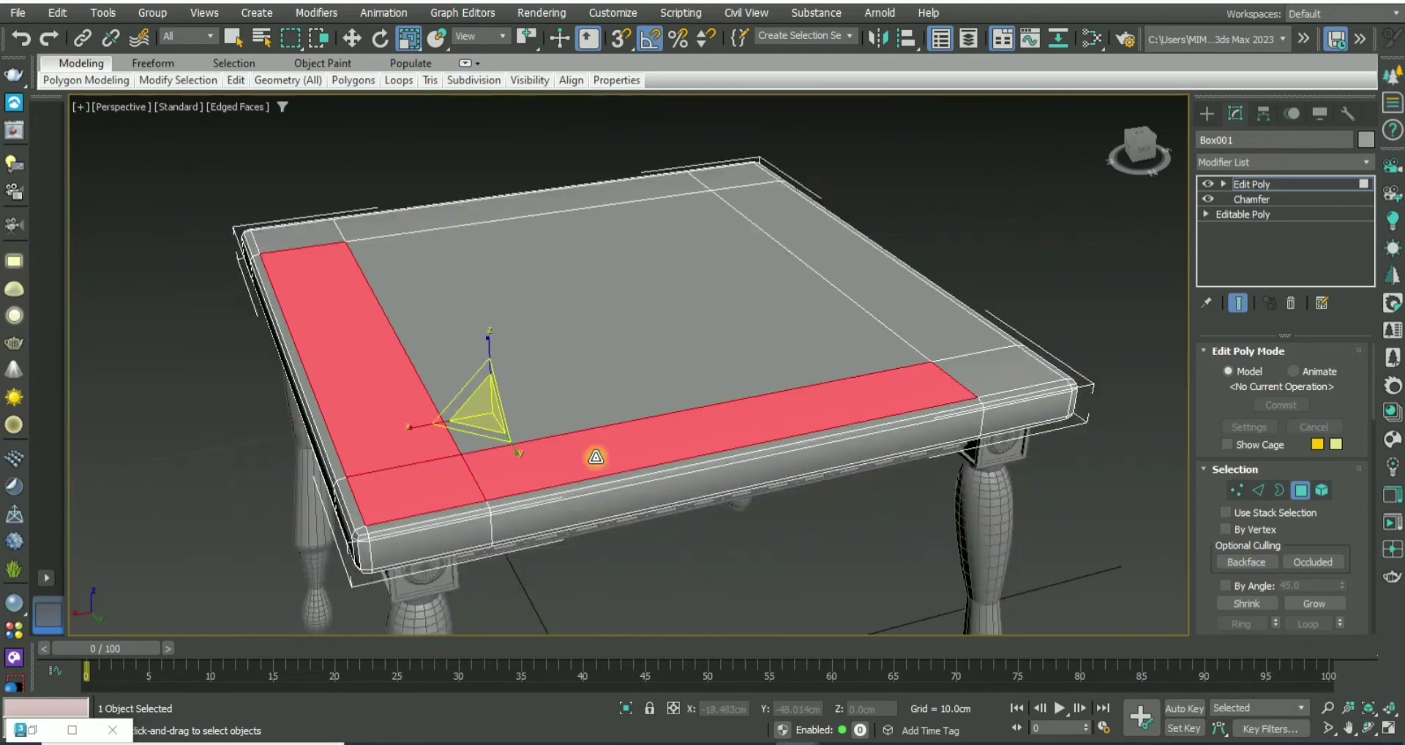
Step: Bevel the border strips -0.21cm in height with a -0.18cm outline
scroll(587, 199, "up", 2)
scroll(753, 252, "up", 2)
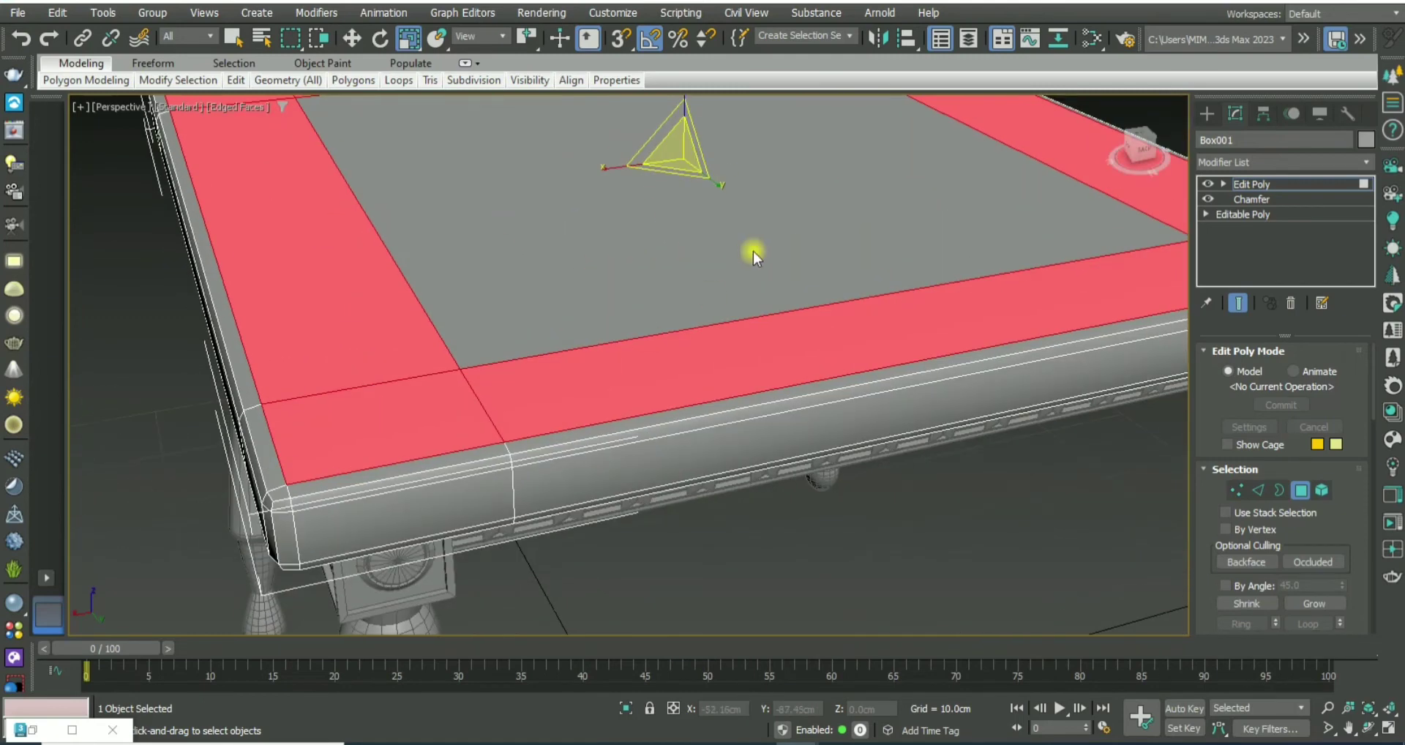
right_click(746, 246)
left_click(588, 310)
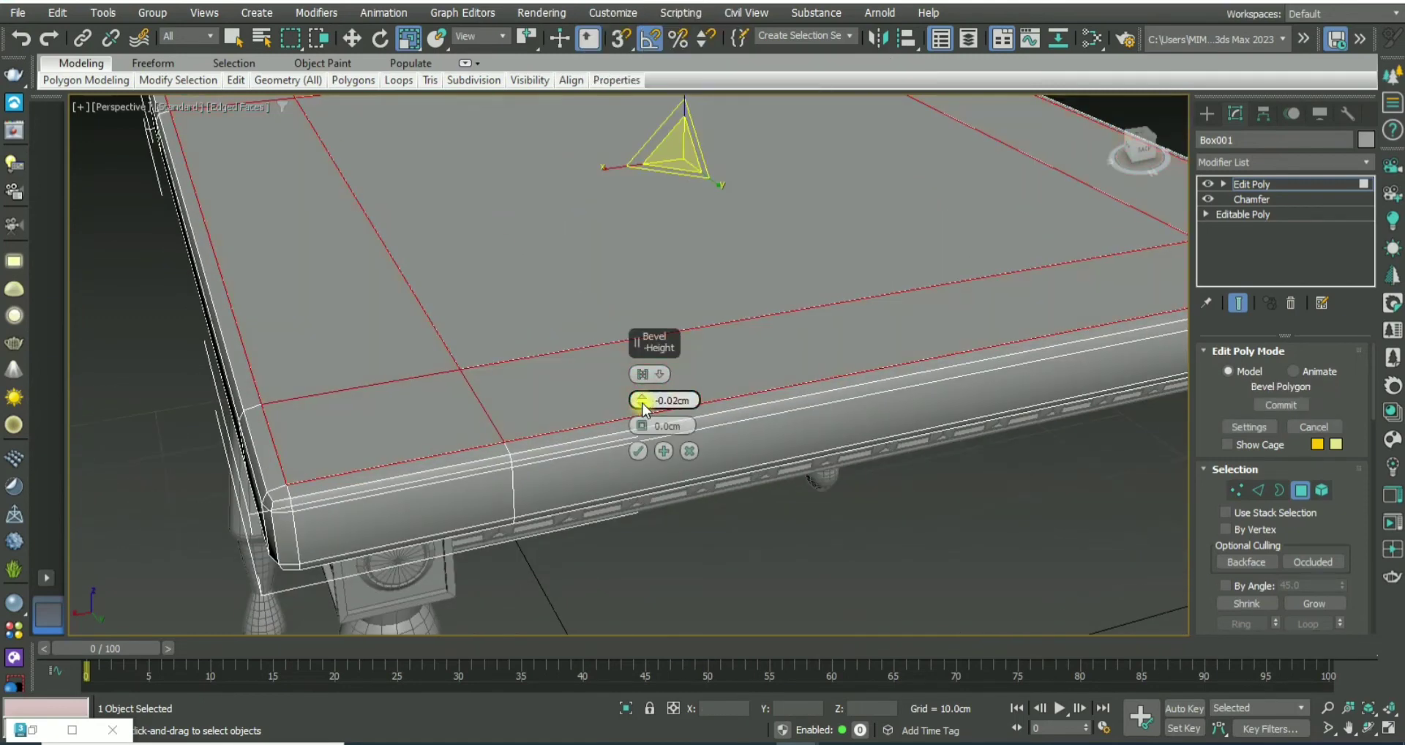
left_click_drag(641, 439, 640, 430)
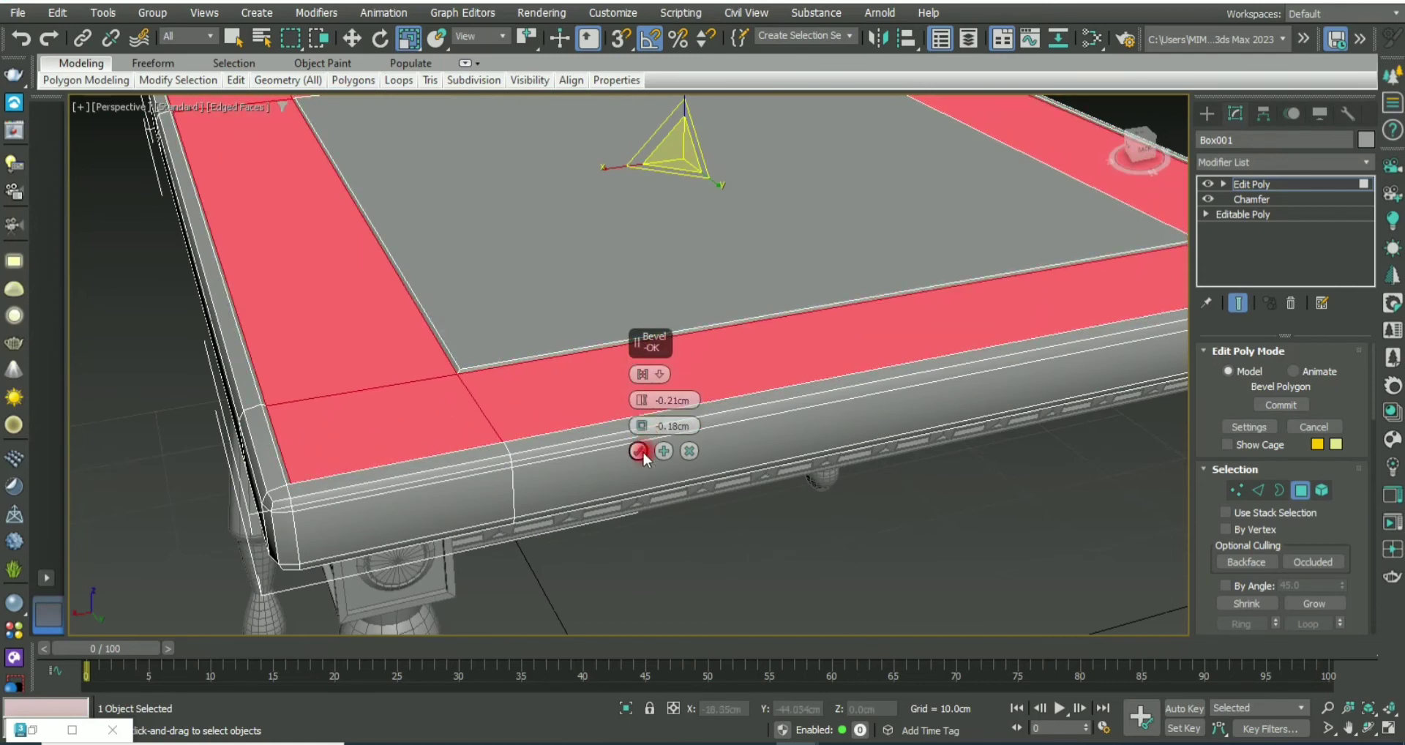
left_click(638, 451)
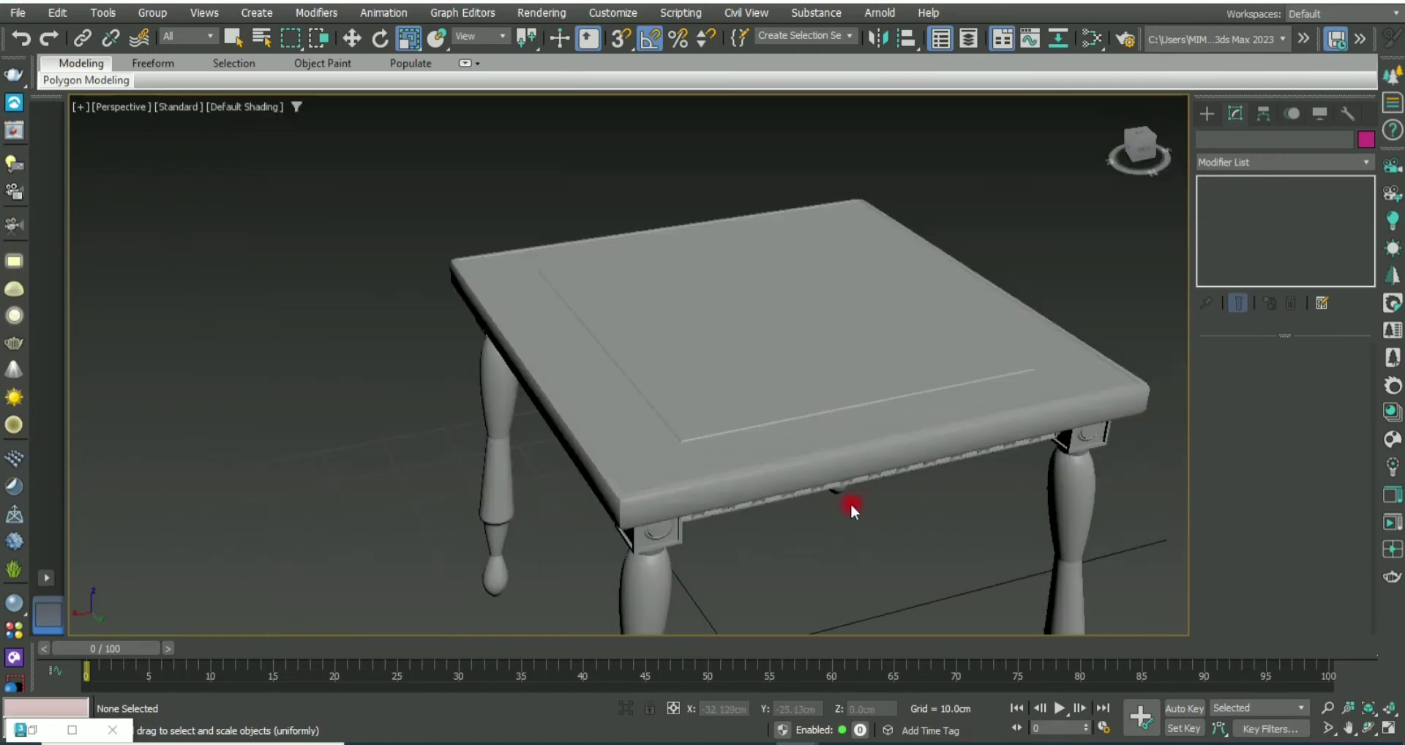
scroll(847, 501, "up", 3)
scroll(832, 423, "up", 3)
Step: Give the tabletop's lower Chamfer modifier 2 segments
left_click(699, 472)
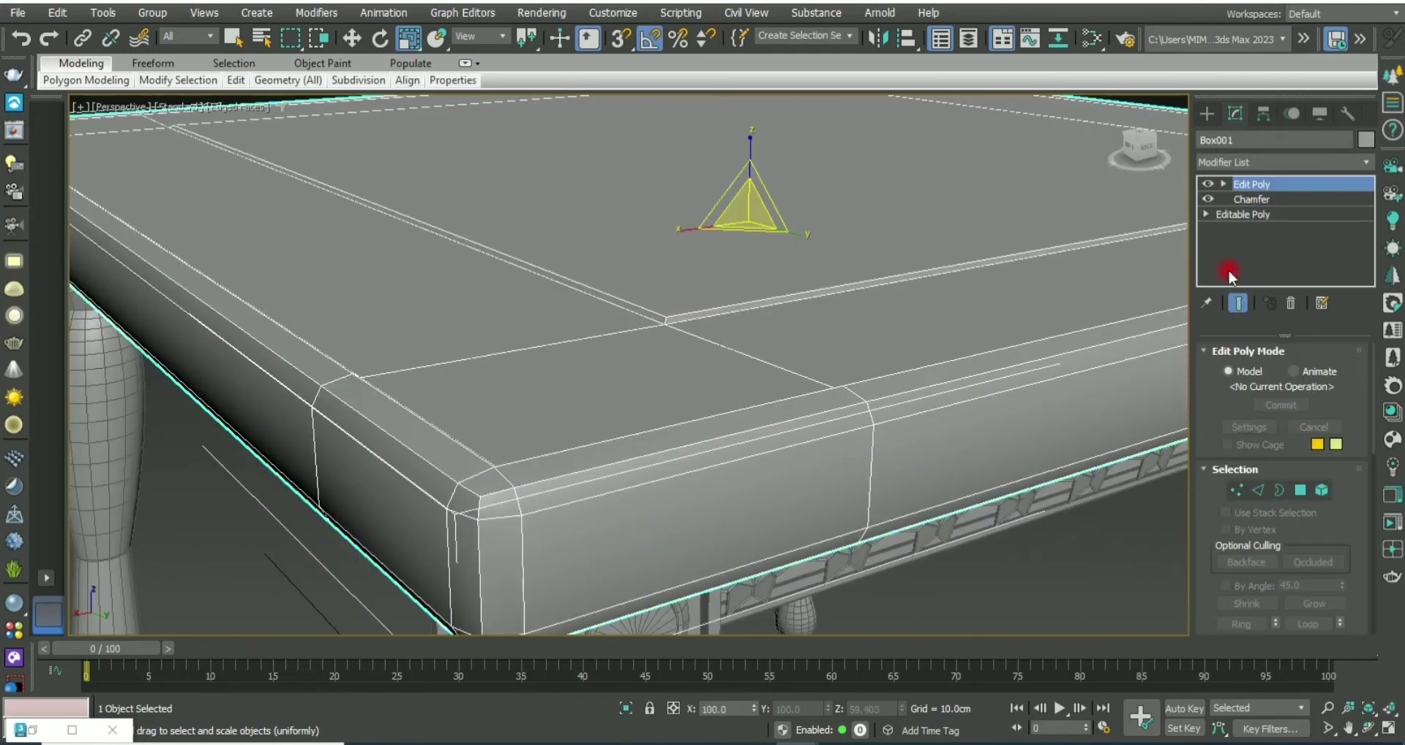
left_click(1251, 199)
key("Return")
left_click(1348, 534)
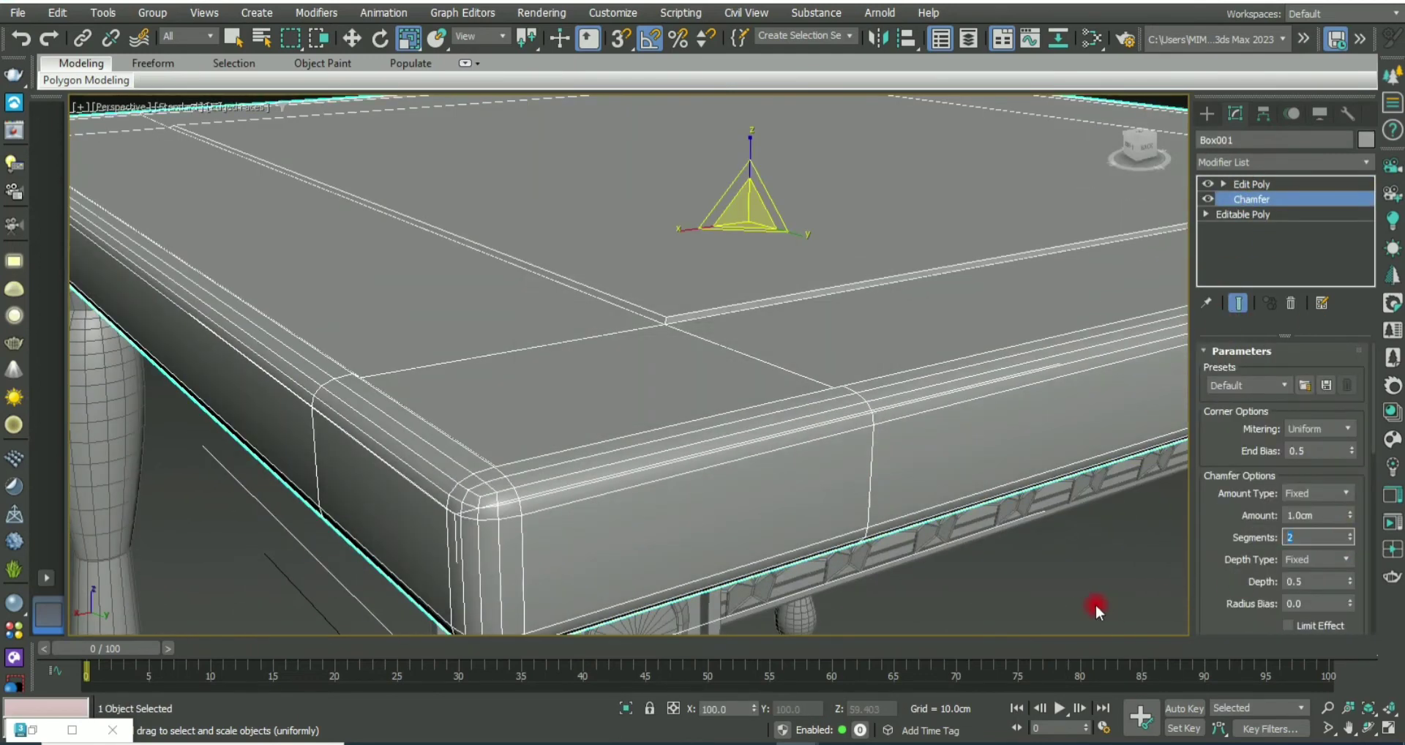
key("Page_Up")
Step: Add a second Chamfer modifier on top with a very fine 0.02cm amount
left_click(1264, 158)
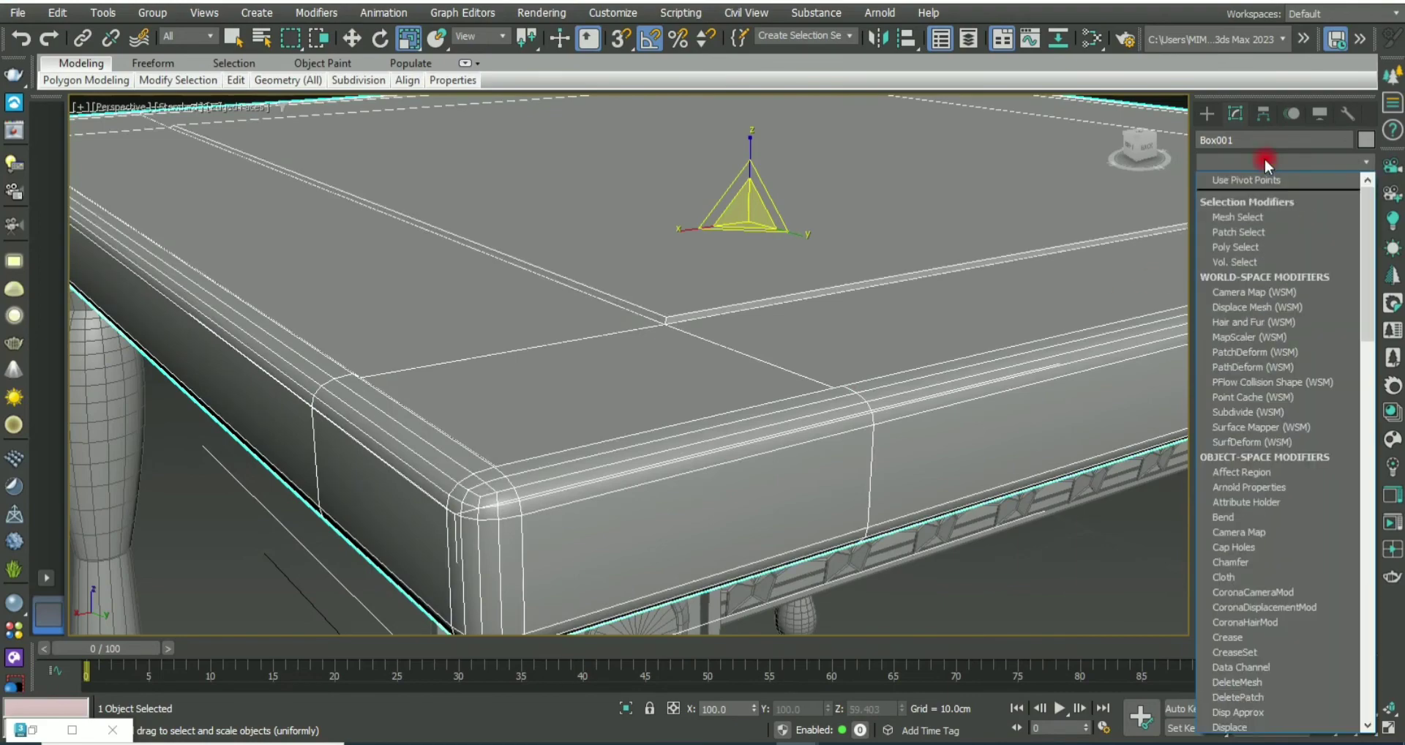
scroll(1264, 190, "down", 5)
left_click(1242, 205)
left_click_drag(1350, 515, 1355, 631)
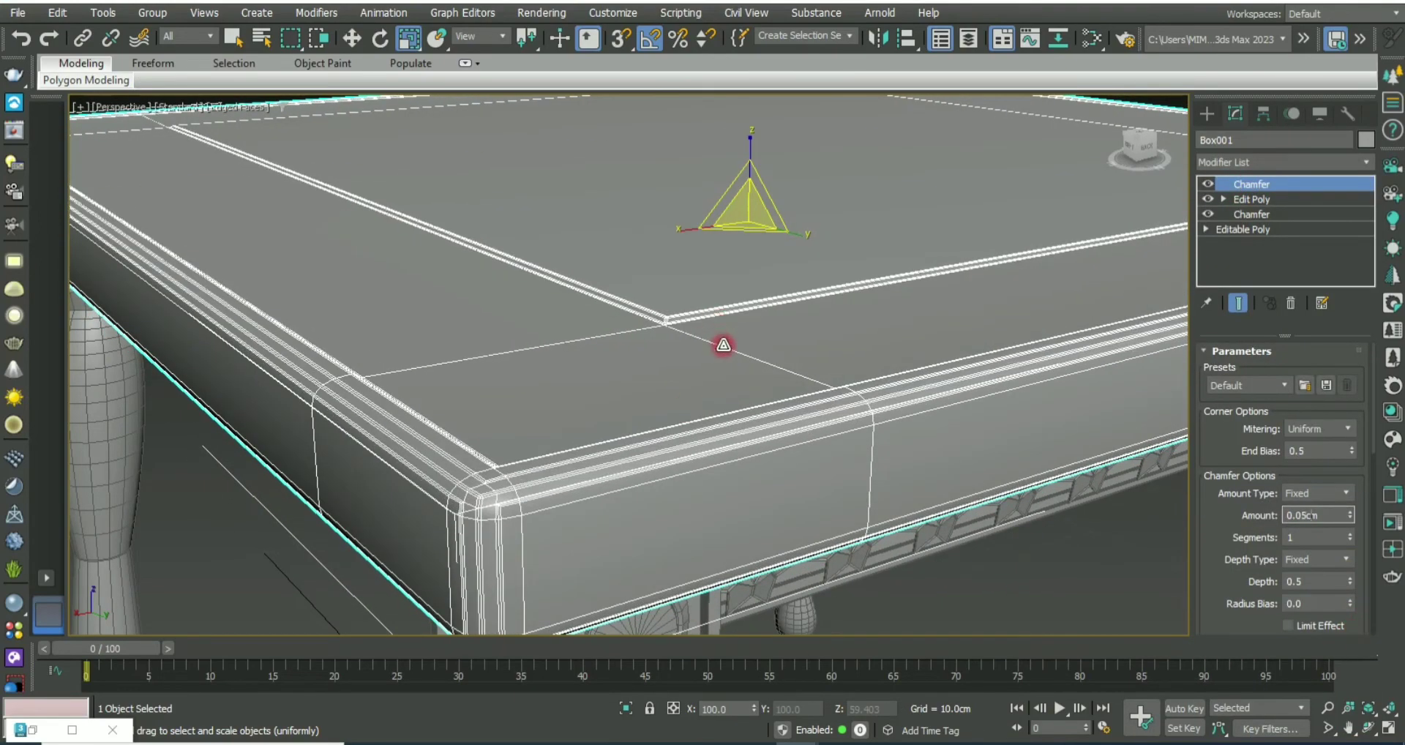
Step: Deselect and reselect the tabletop Box001 to inspect the finely chamfered edges
key("ctrl+d")
scroll(723, 344, "up", 3)
scroll(674, 417, "up", 3)
scroll(624, 320, "up", 3)
scroll(578, 411, "up", 3)
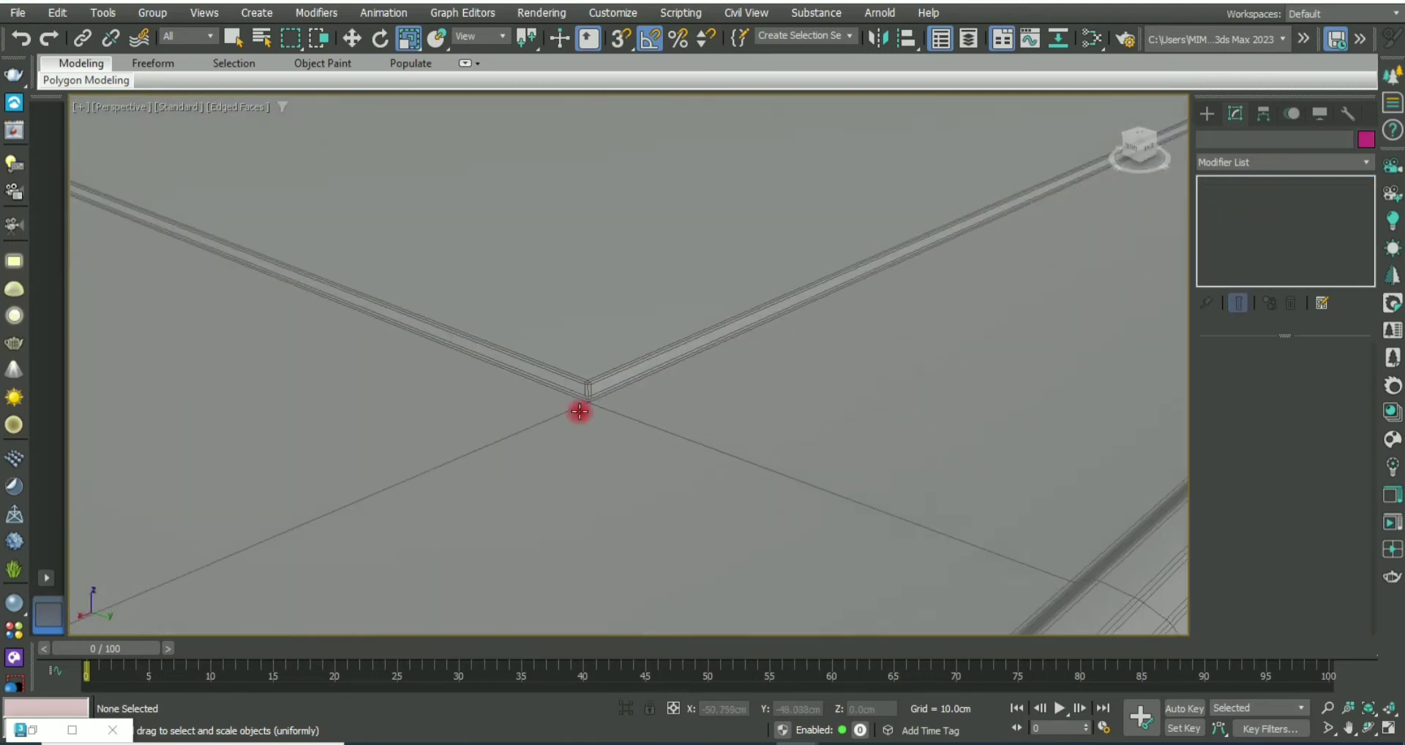
left_click(578, 411)
scroll(579, 411, "up", 2)
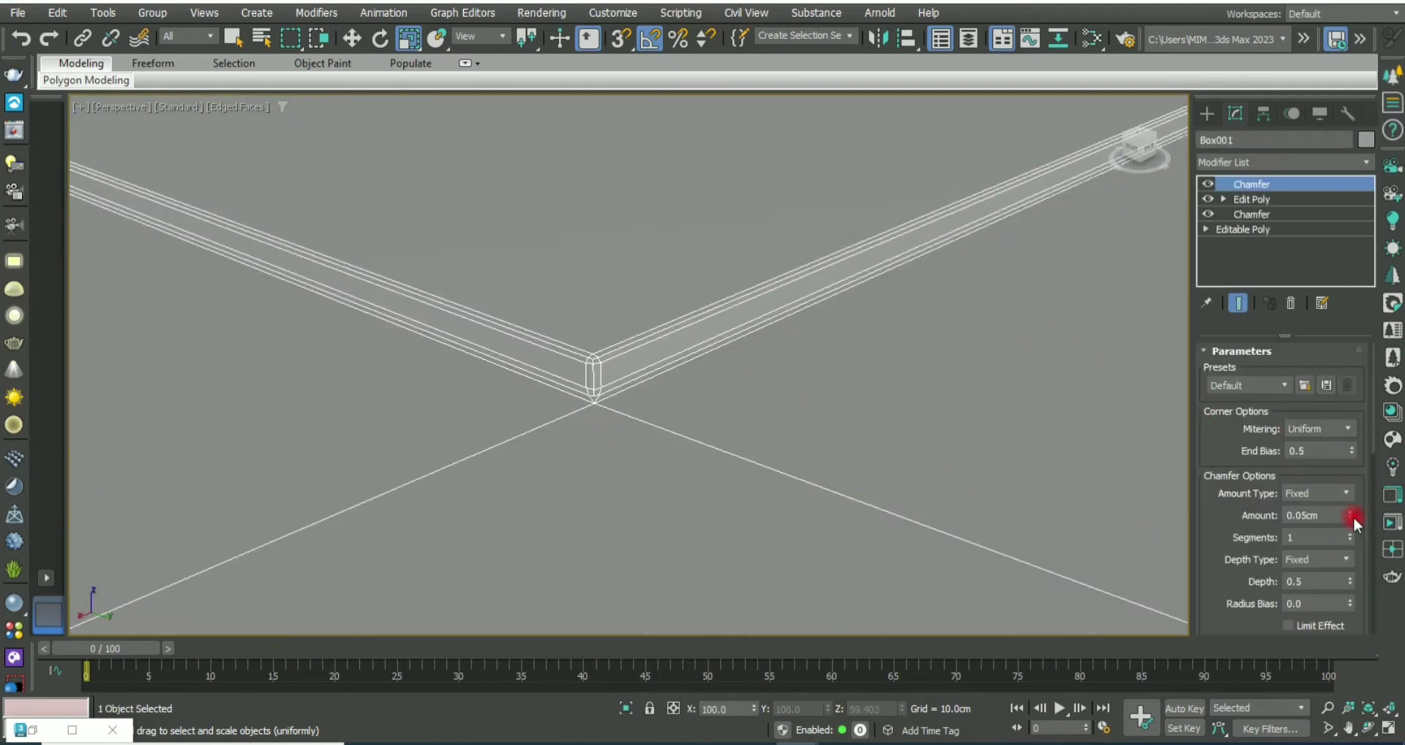
left_click_drag(1347, 516, 1351, 537)
scroll(714, 397, "down", 5)
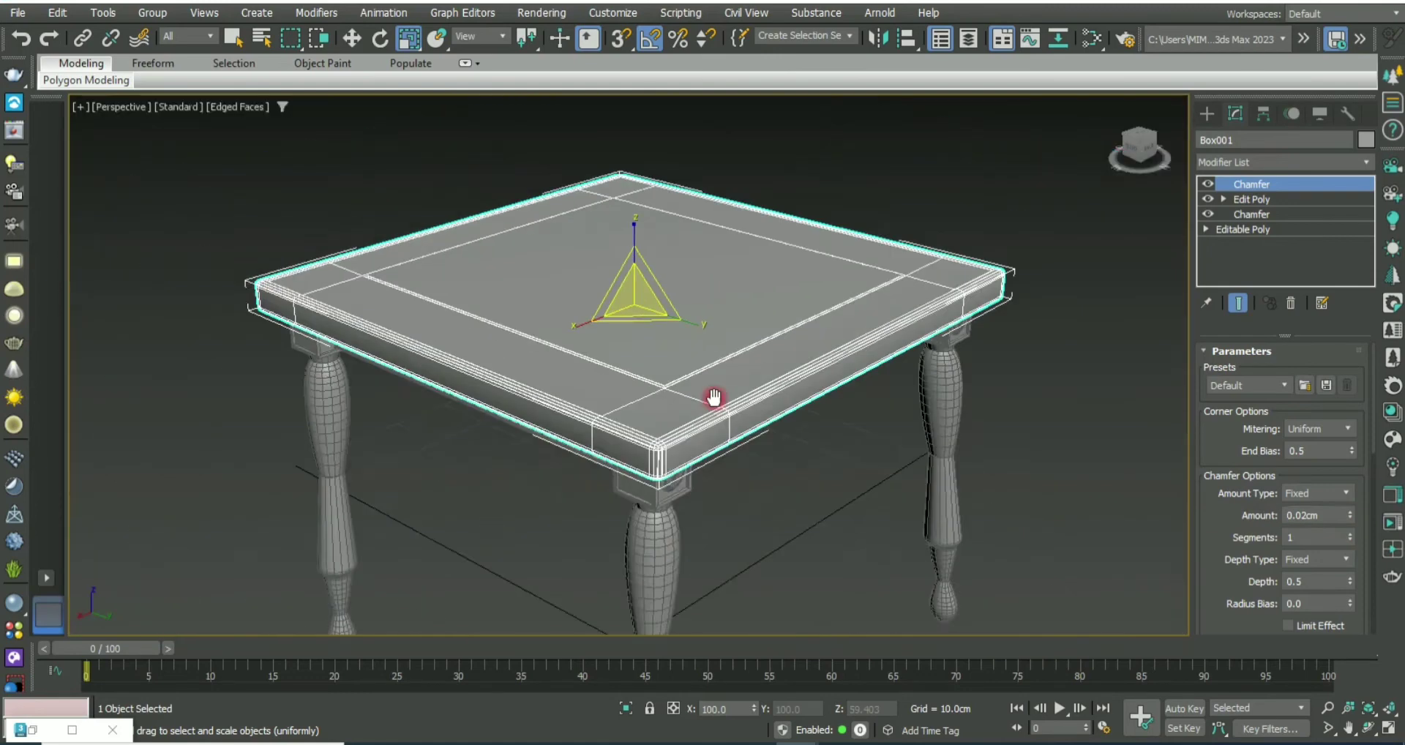
Step: Turn off edged faces and box-select every part of the table
key("ctrl+d")
scroll(690, 445, "up", 5)
scroll(778, 438, "down", 10)
scroll(753, 466, "down", 2)
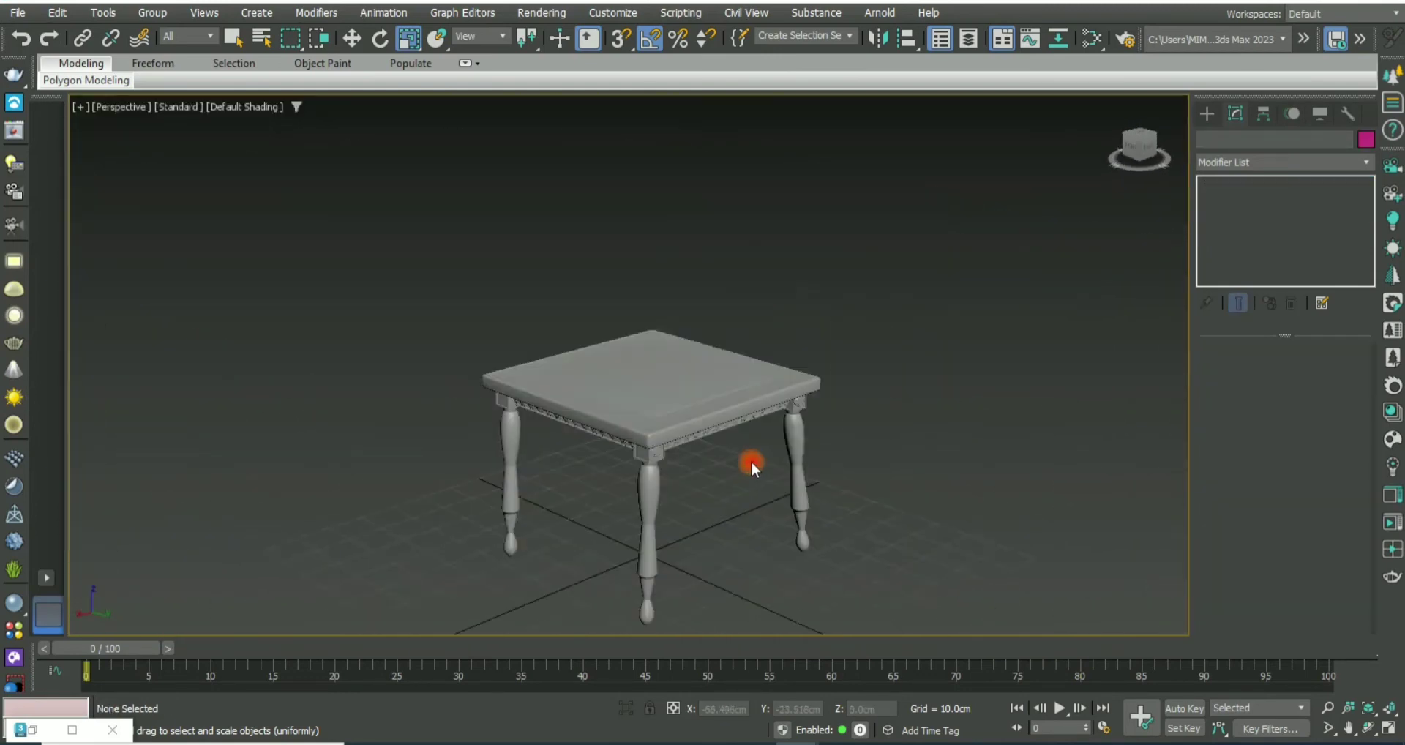
key("F4")
left_click_drag(393, 134, 847, 526)
middle_click_drag(847, 525, 657, 433, "alt")
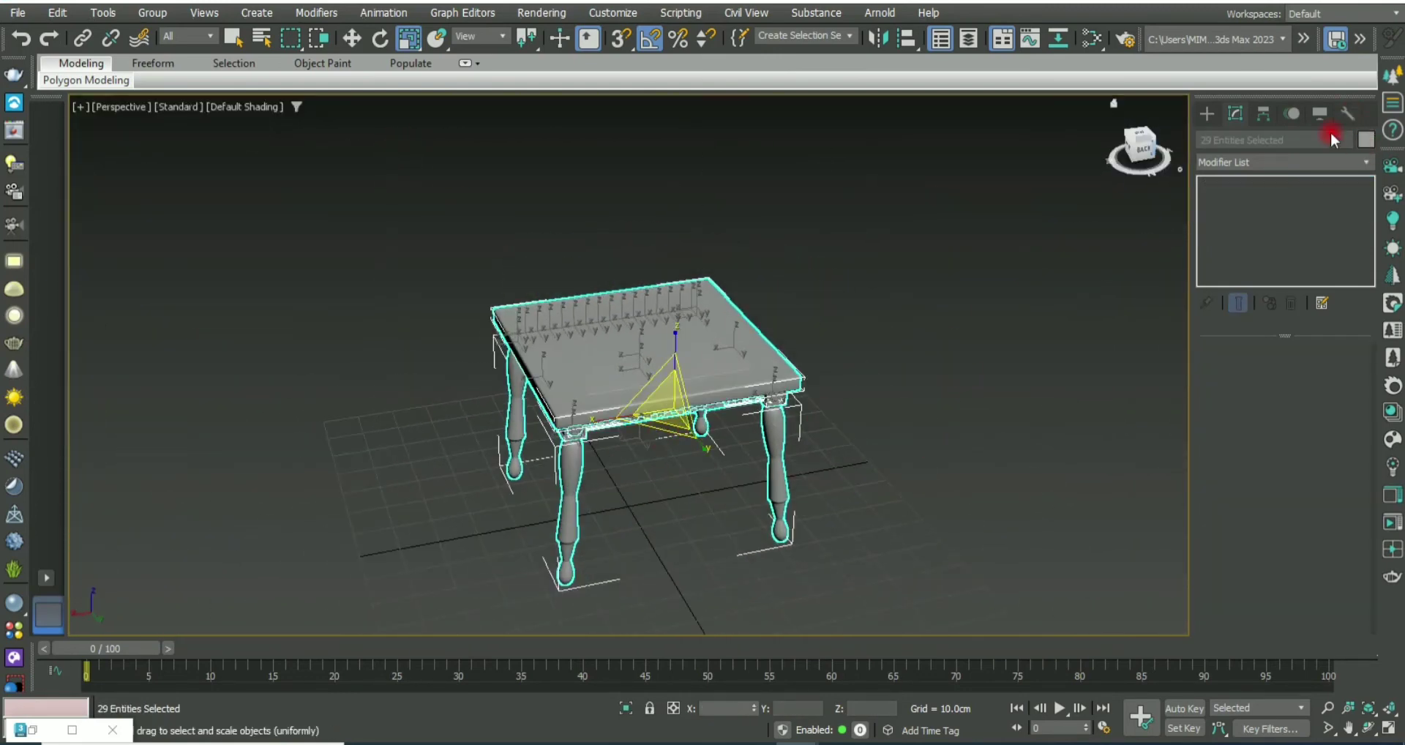
Step: Switch the renderer to V-Ray via Cosmos and open the Material Editor on a VRayMtl
left_click(16, 658)
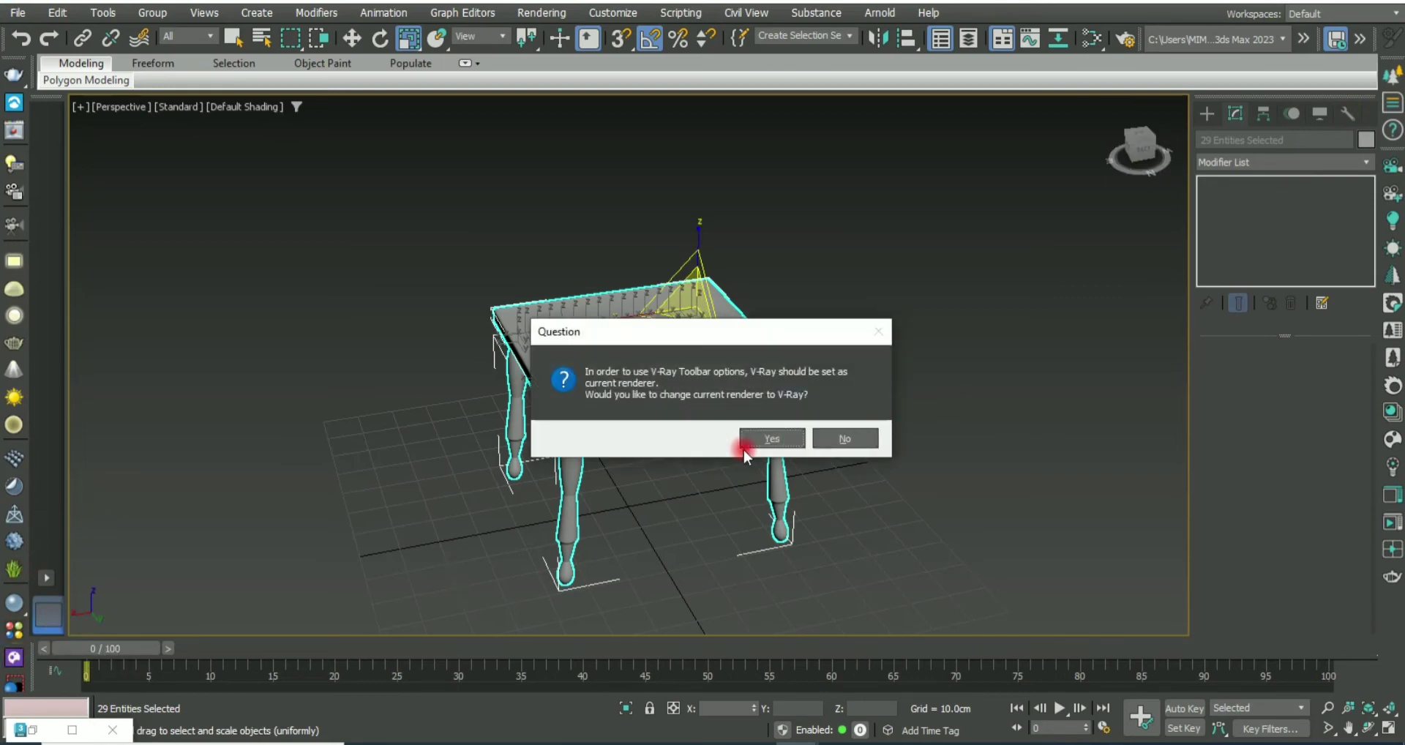
left_click(767, 439)
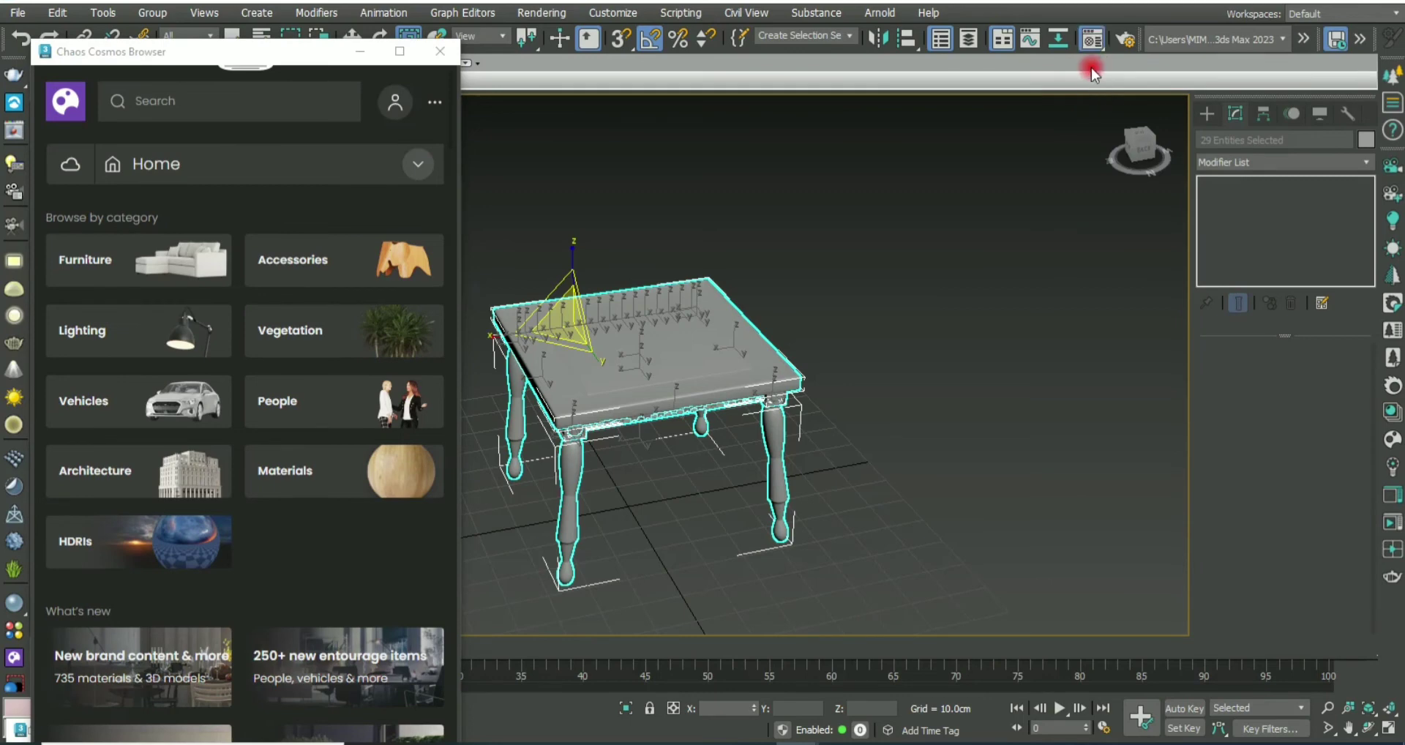
key("m")
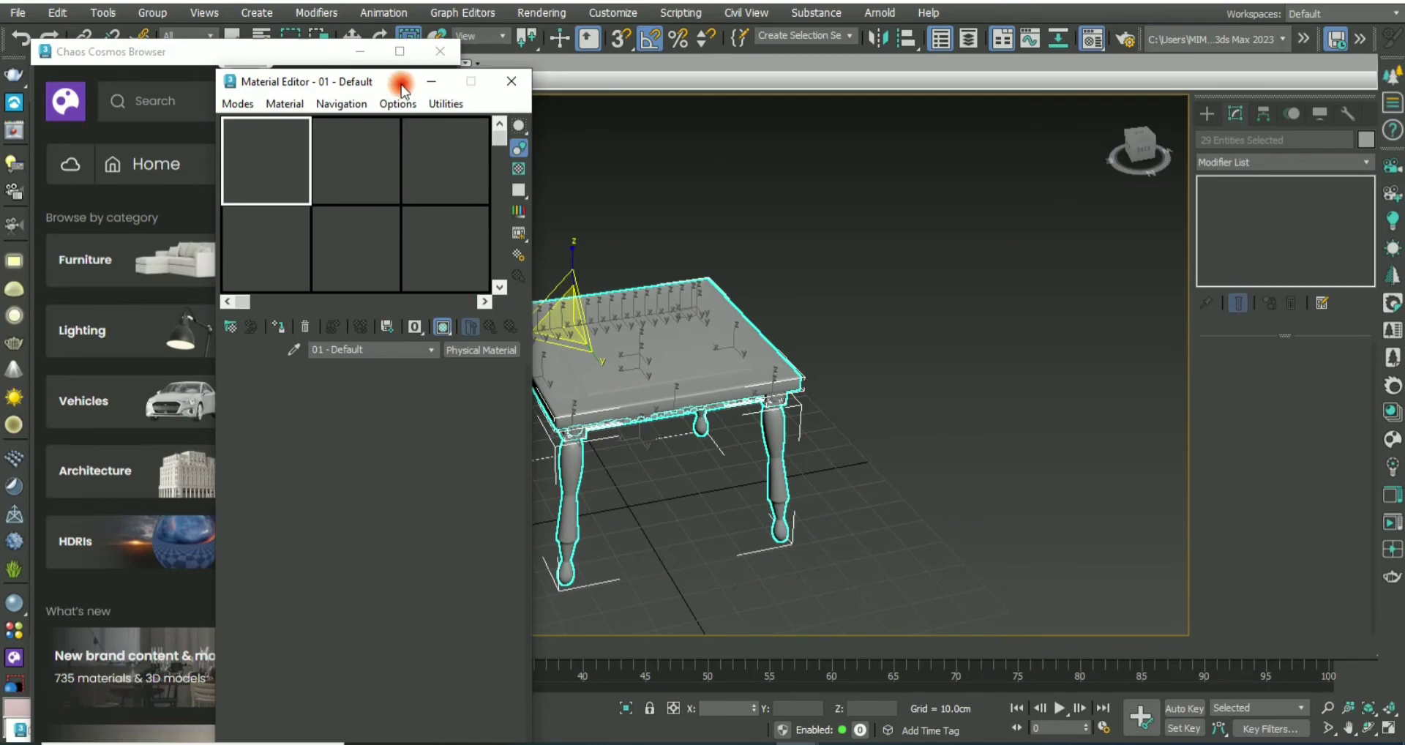
left_click(1197, 739)
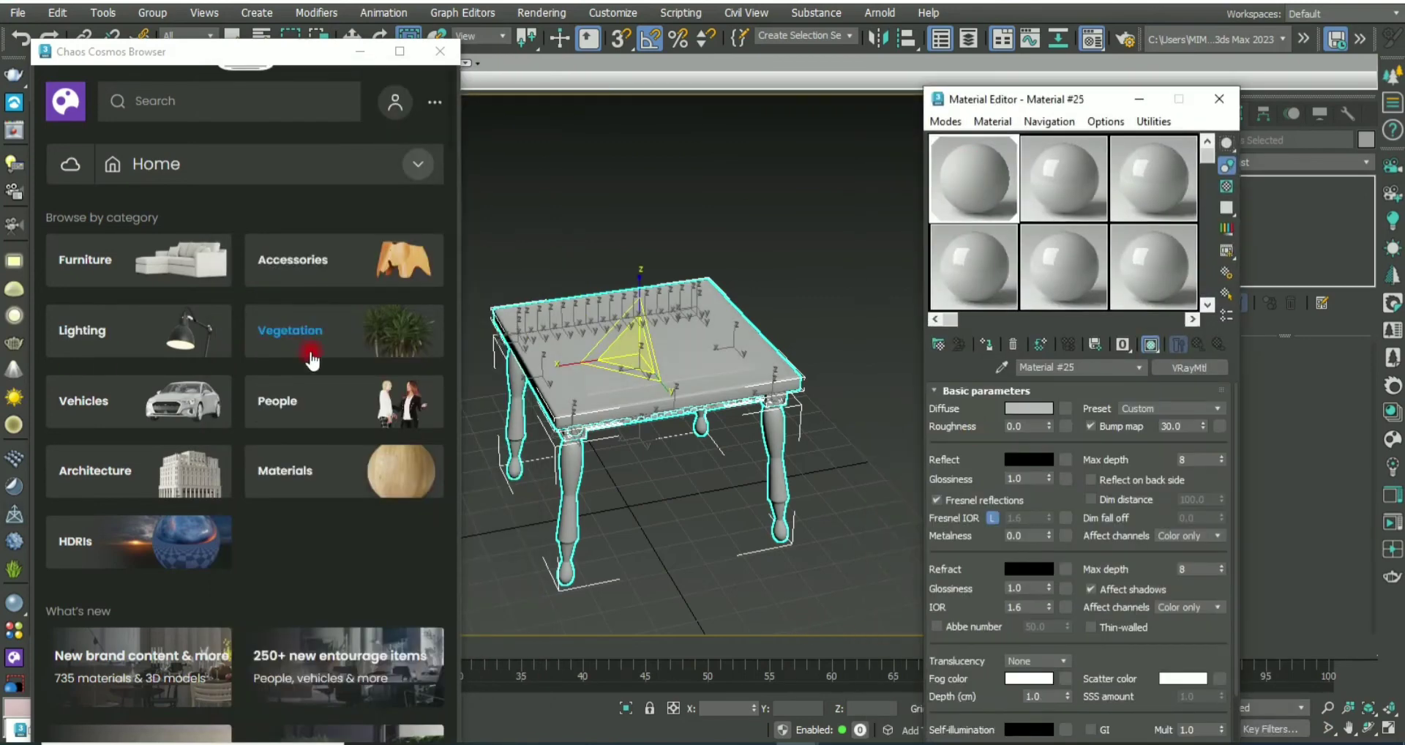
Step: Browse the Materials category in Chaos Cosmos and maximise the browser window
left_click(291, 475)
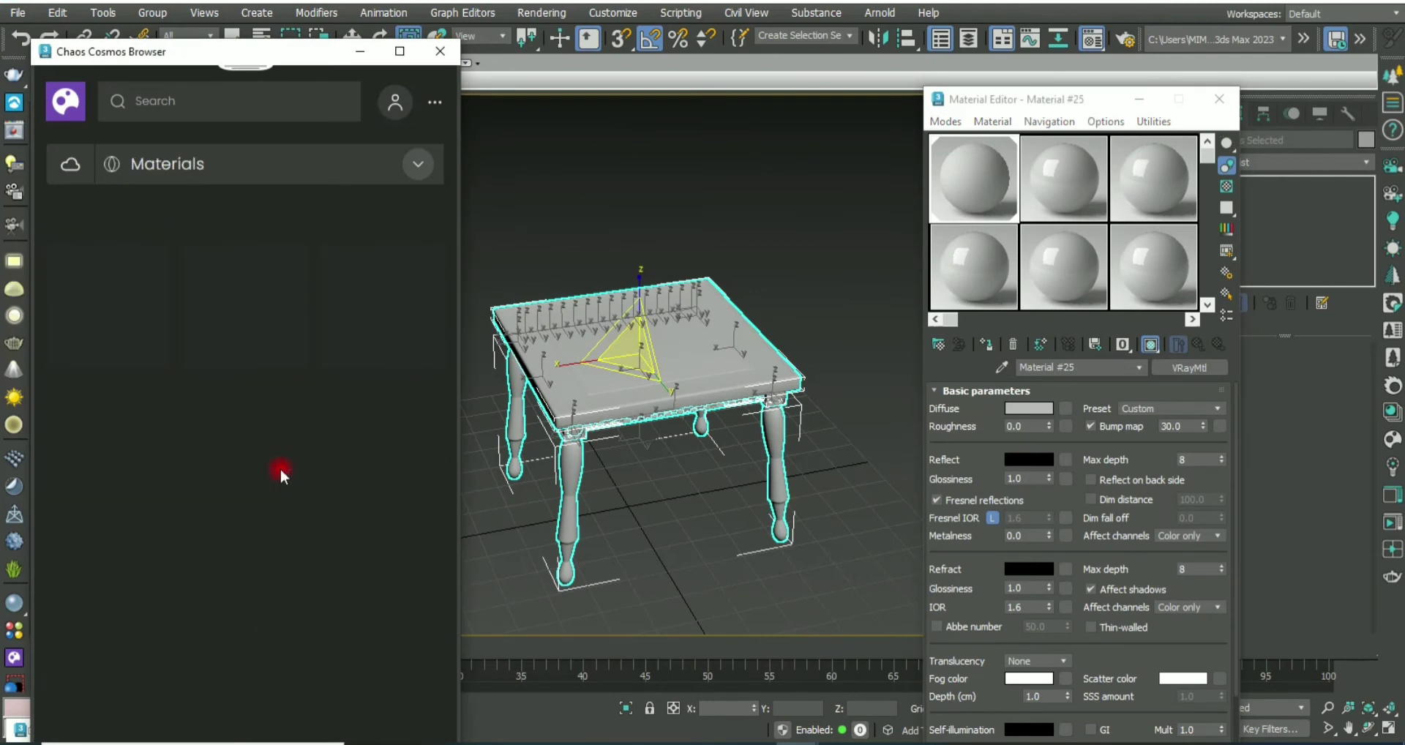
left_click_drag(993, 228, 659, 403)
scroll(235, 382, "down", 3)
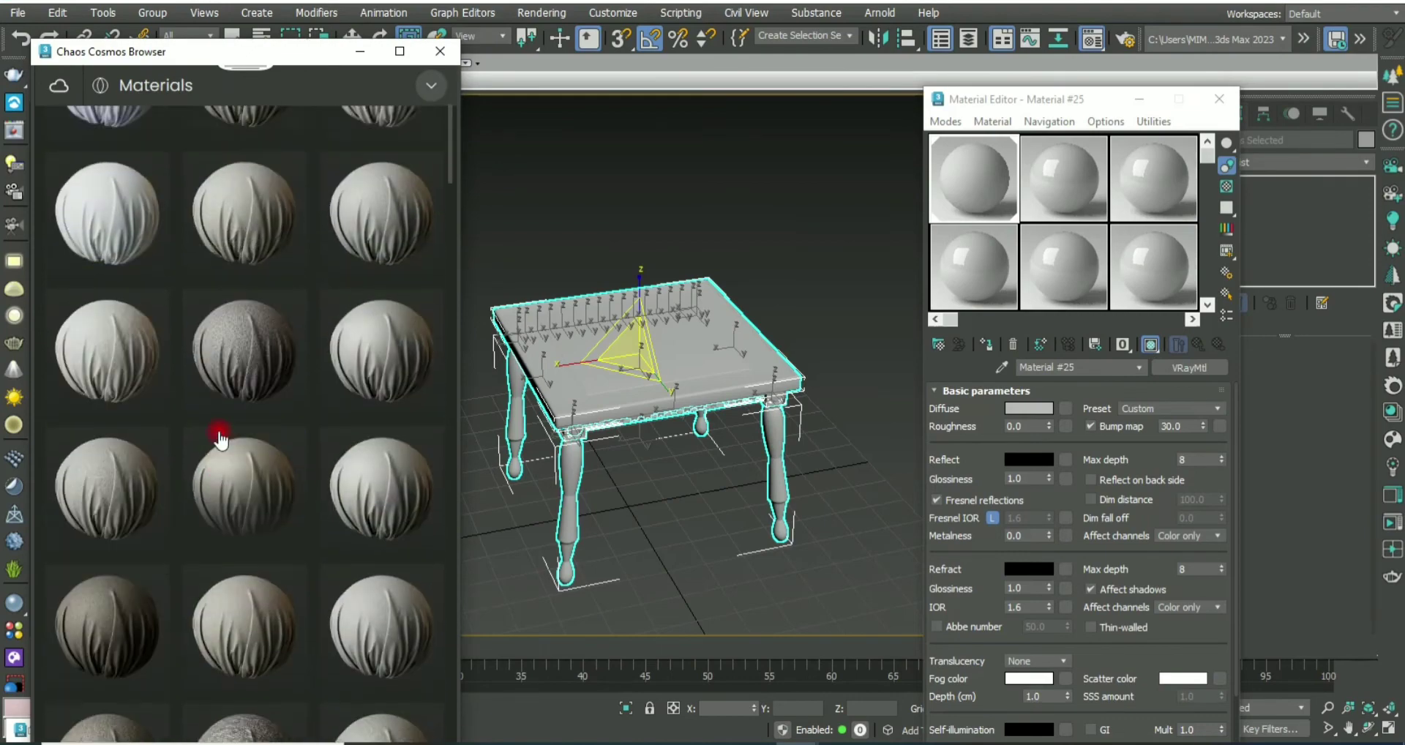
scroll(229, 417, "down", 5)
scroll(229, 414, "up", 2)
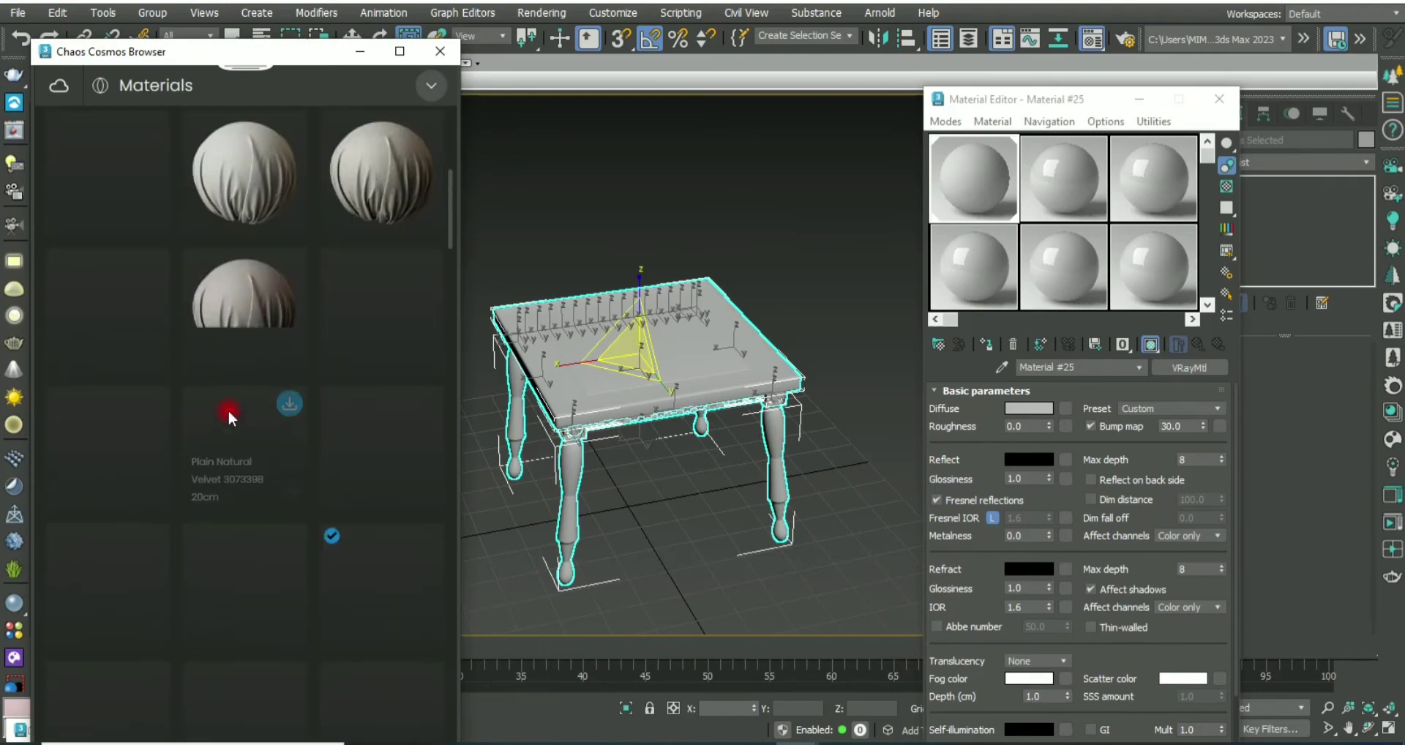
scroll(234, 366, "up", 2)
scroll(237, 324, "up", 3)
scroll(260, 304, "up", 3)
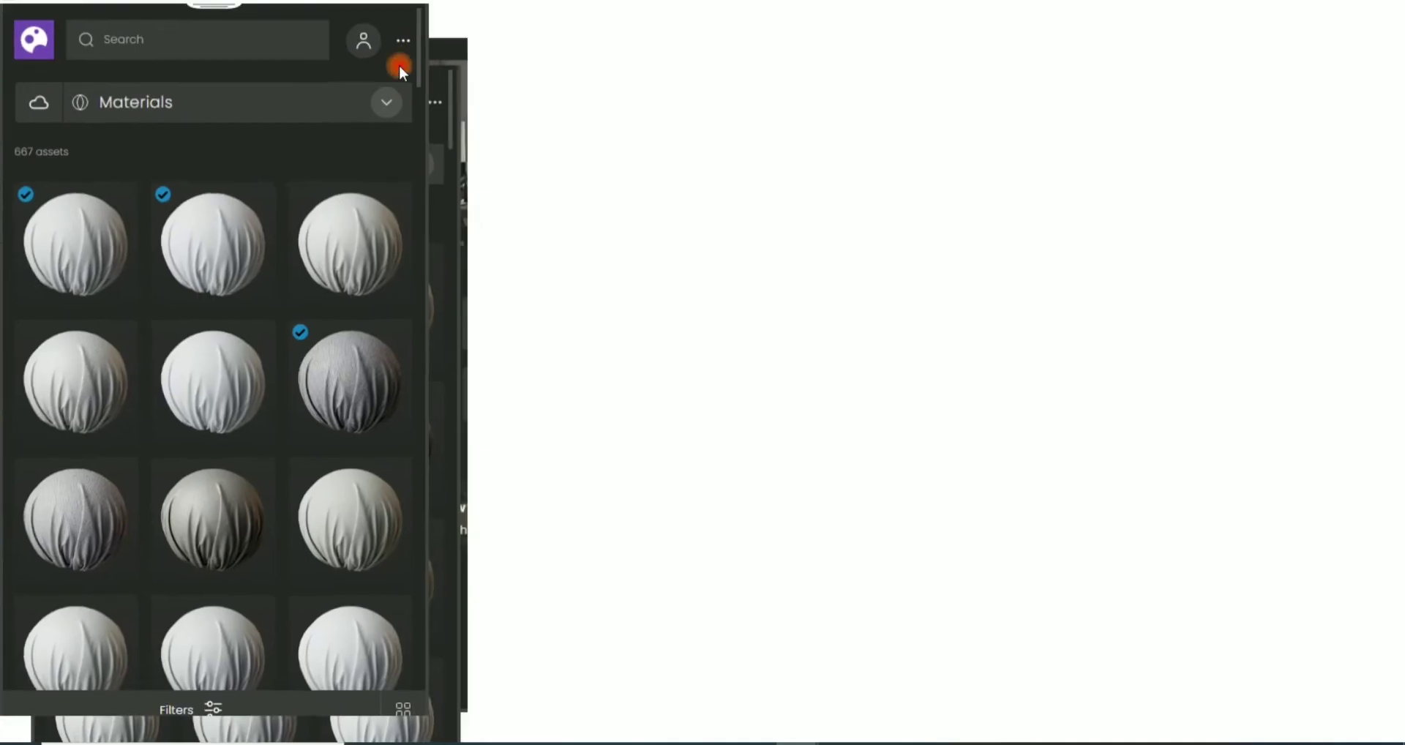
double_click(399, 70)
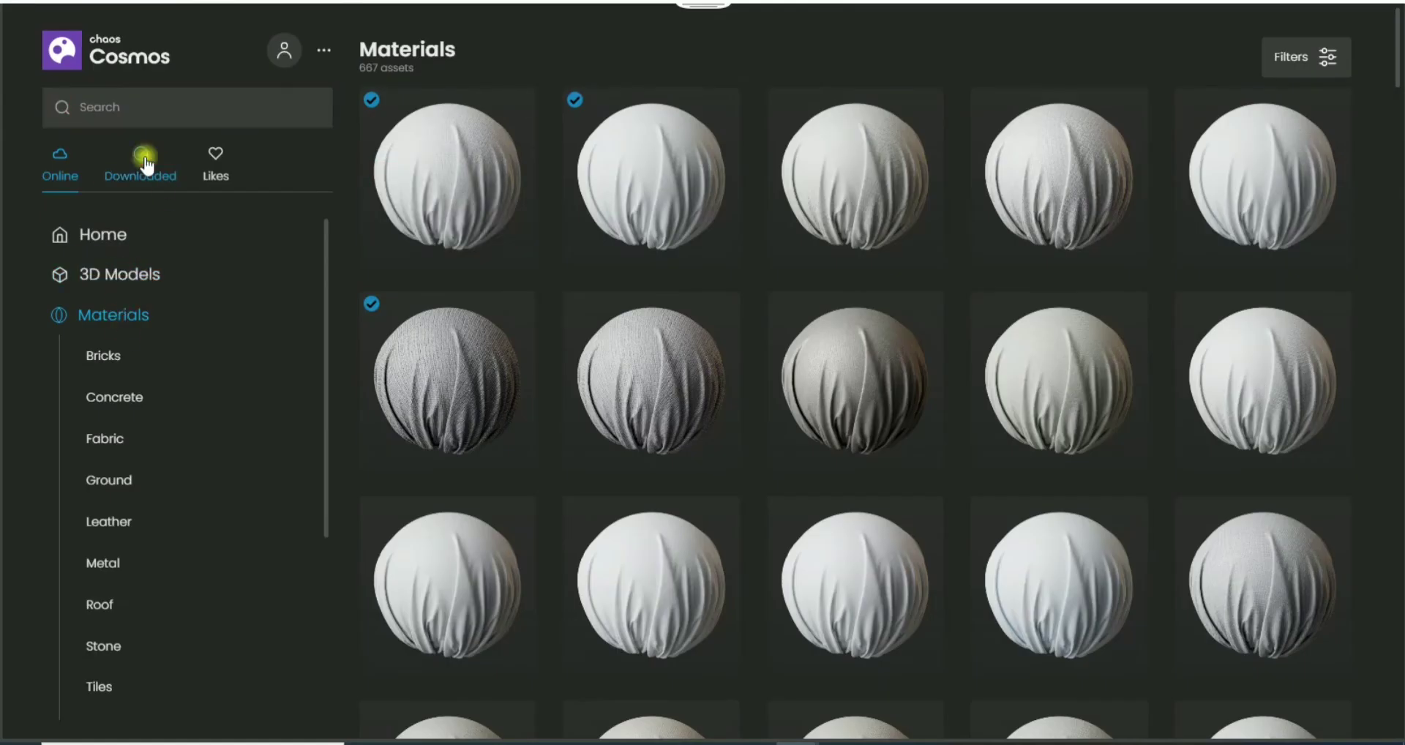
Step: Load downloaded Wood Dark Fine 18-26 80cm into the first sample slot and assign it to the table
left_click(147, 164)
scroll(972, 369, "down", 5)
scroll(1204, 253, "down", 2)
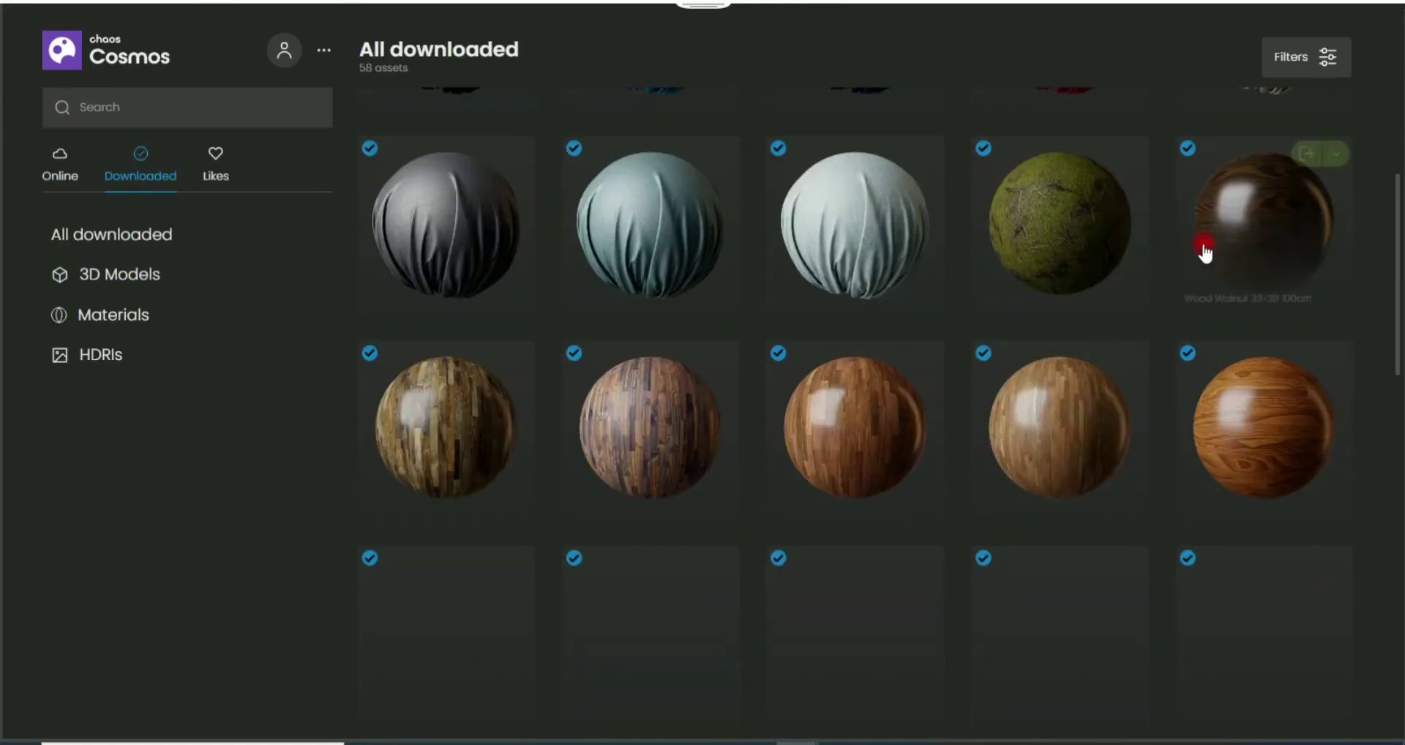
scroll(868, 466, "down", 2)
scroll(868, 466, "down", 3)
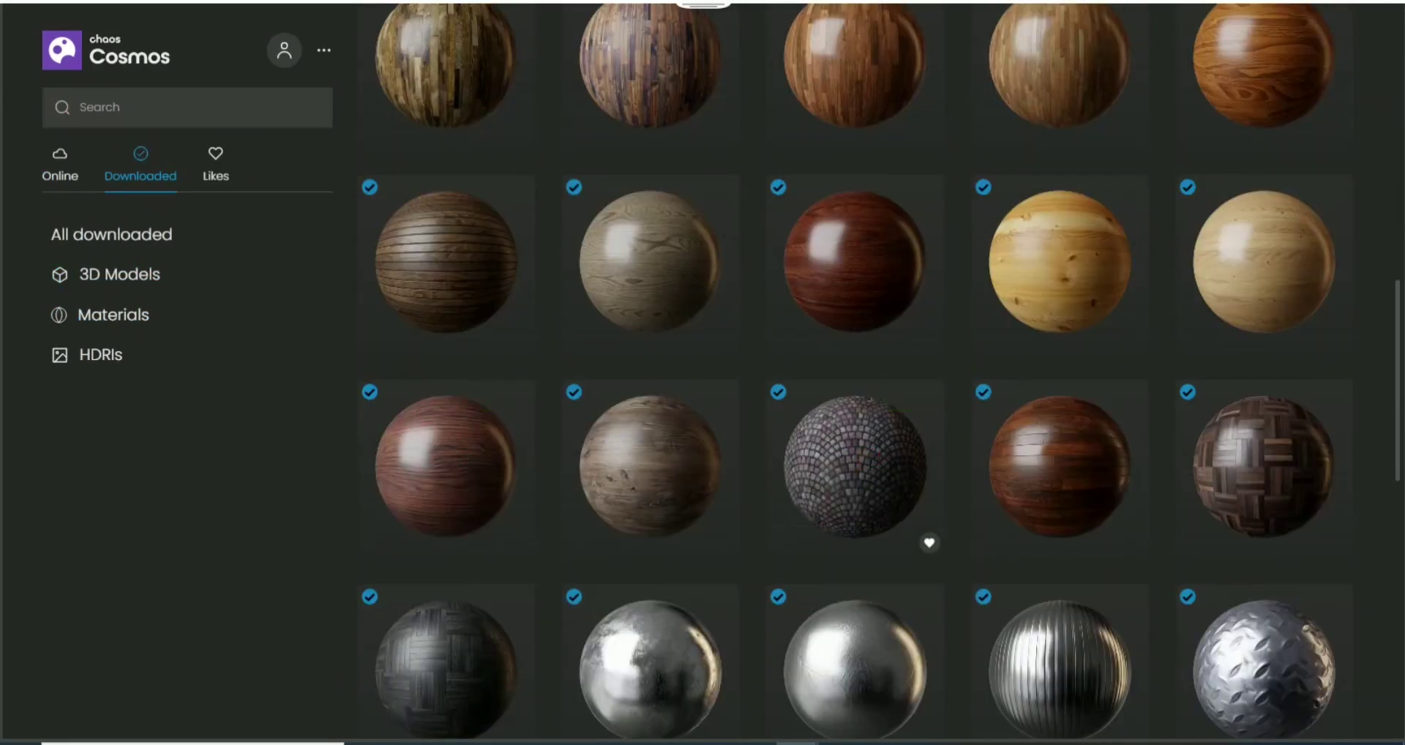
scroll(367, 241, "down", 5)
scroll(351, 366, "down", 5)
scroll(174, 350, "down", 3)
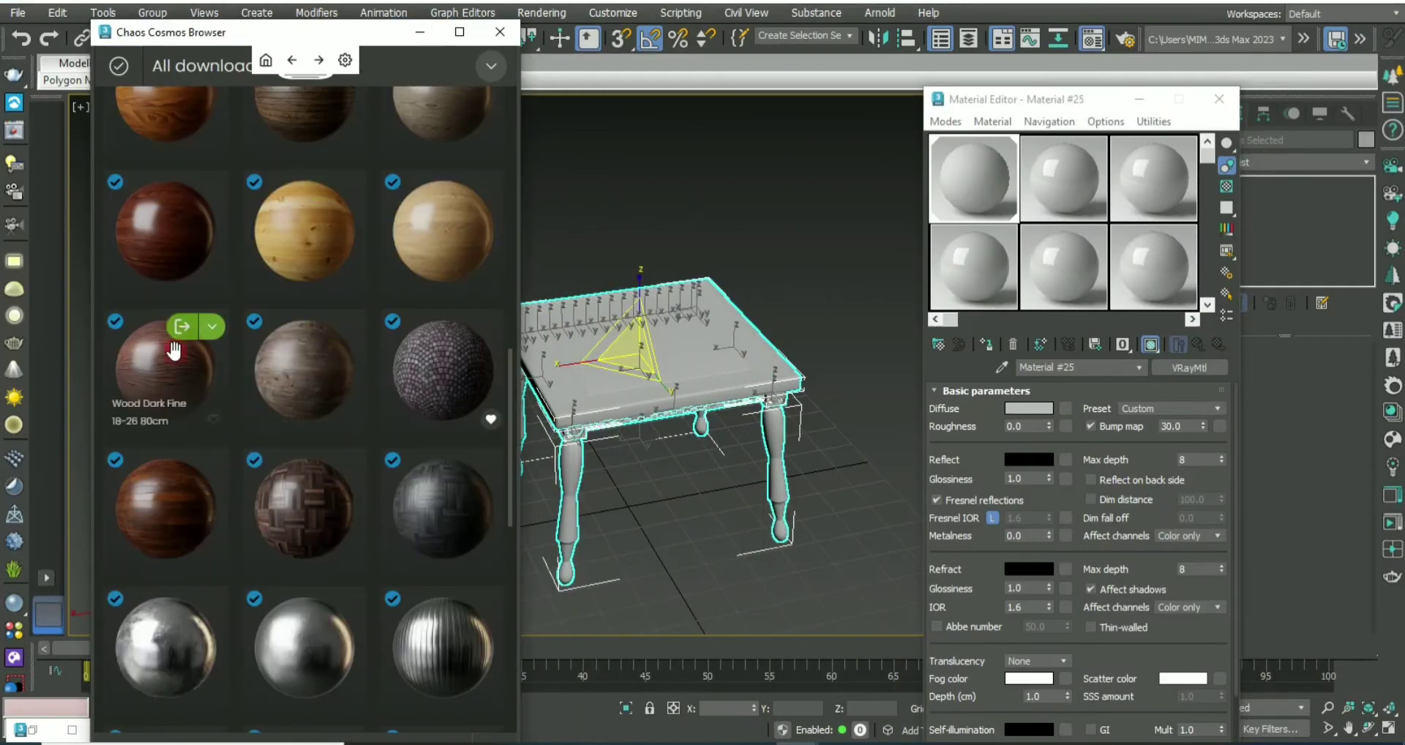
left_click_drag(174, 349, 975, 204)
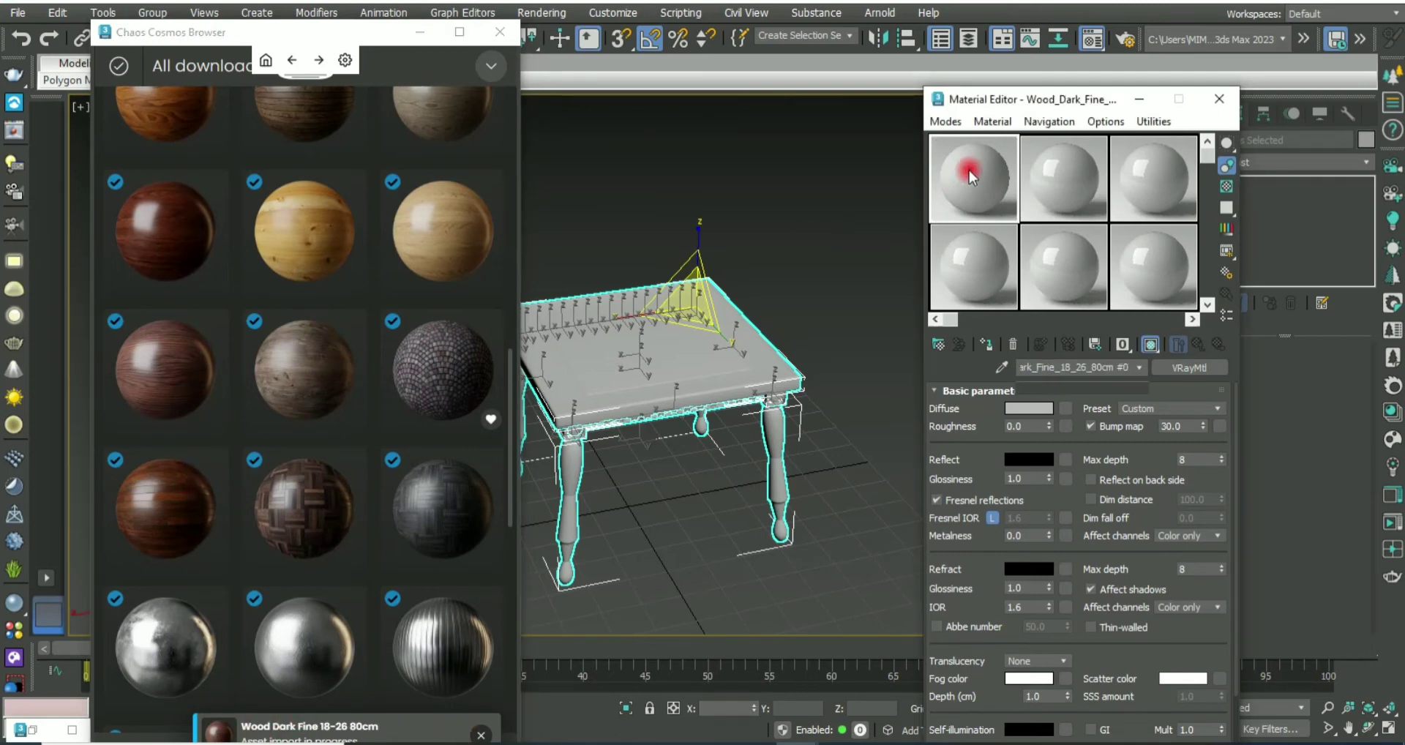
left_click(419, 32)
left_click(987, 352)
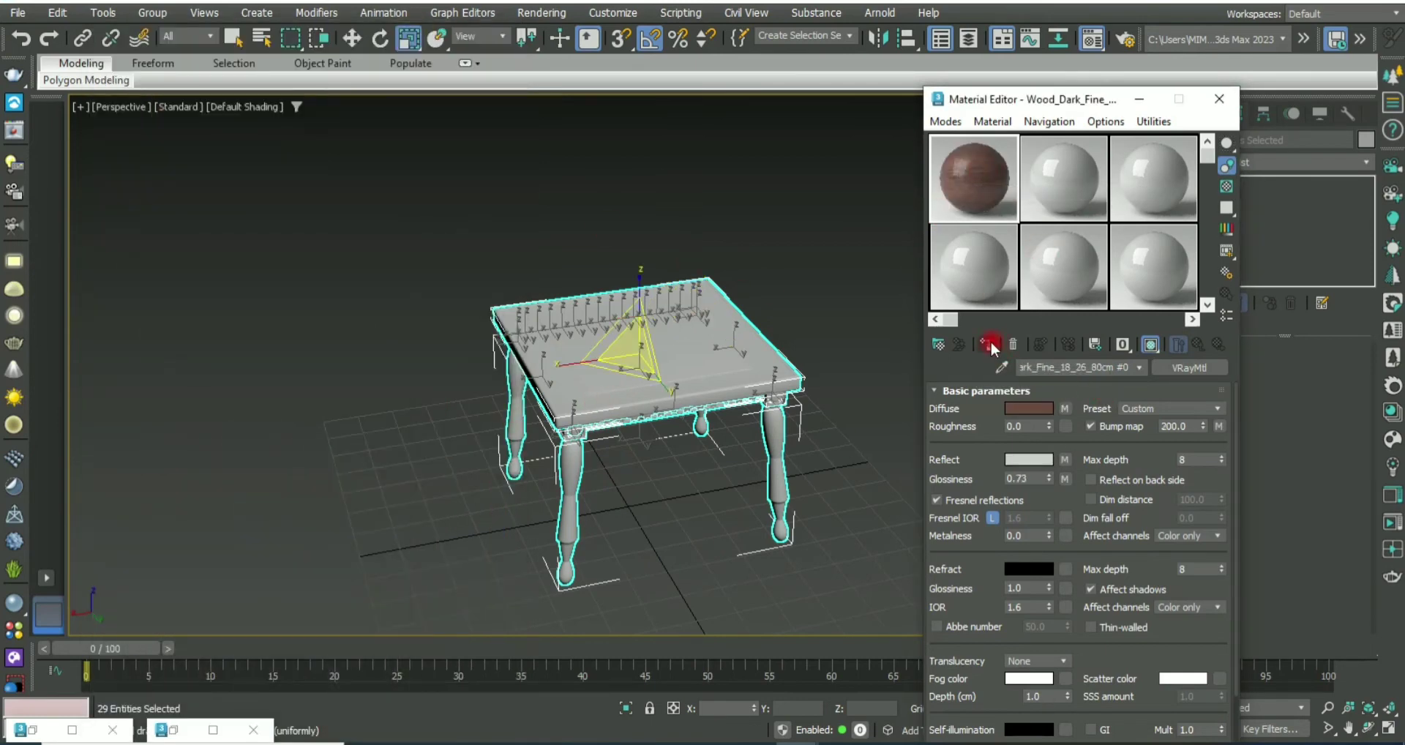
Step: Select all the table parts and group them as 'stool'
mouse_move(578, 448)
middle_mouse_down("alt")
mouse_move(777, 613)
mouse_move(642, 365)
middle_mouse_up("alt")
scroll(642, 366, "down", 2)
left_click(1127, 102)
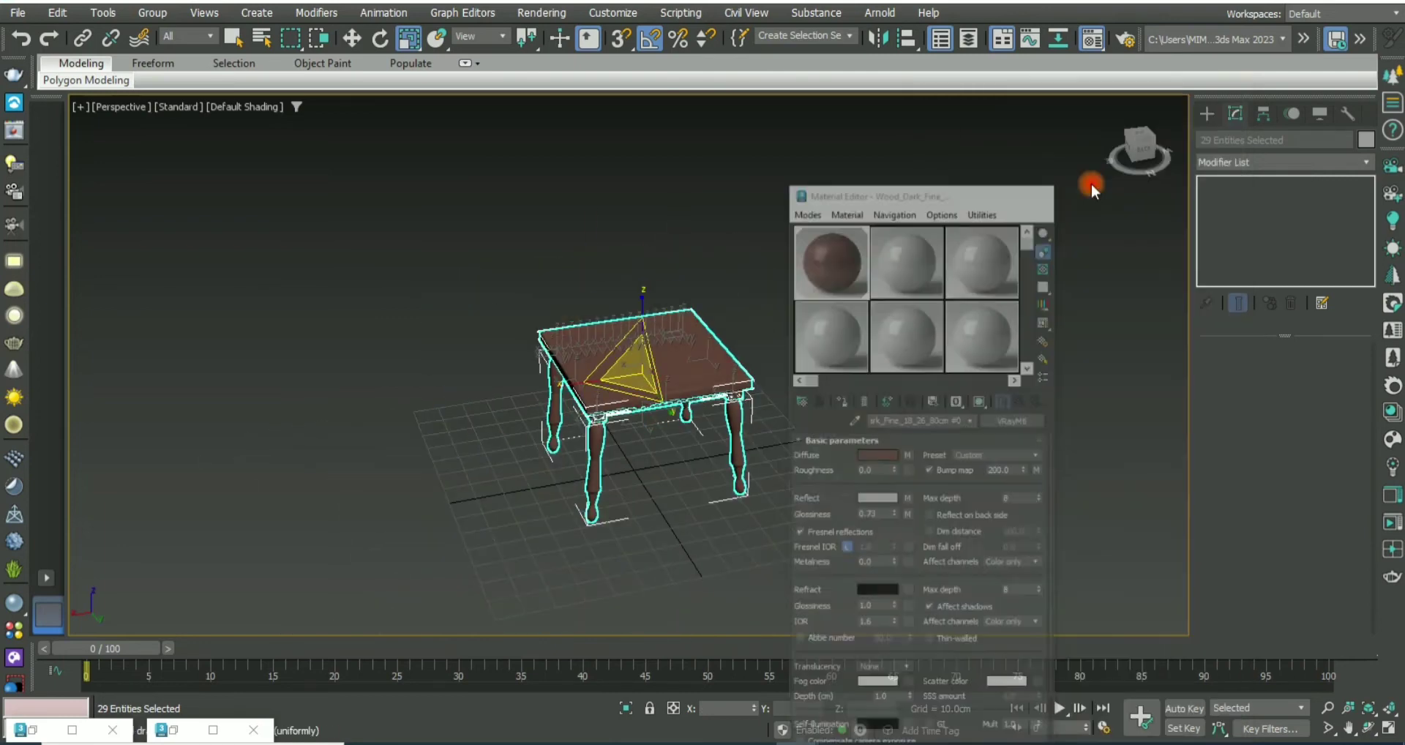
left_click(853, 588)
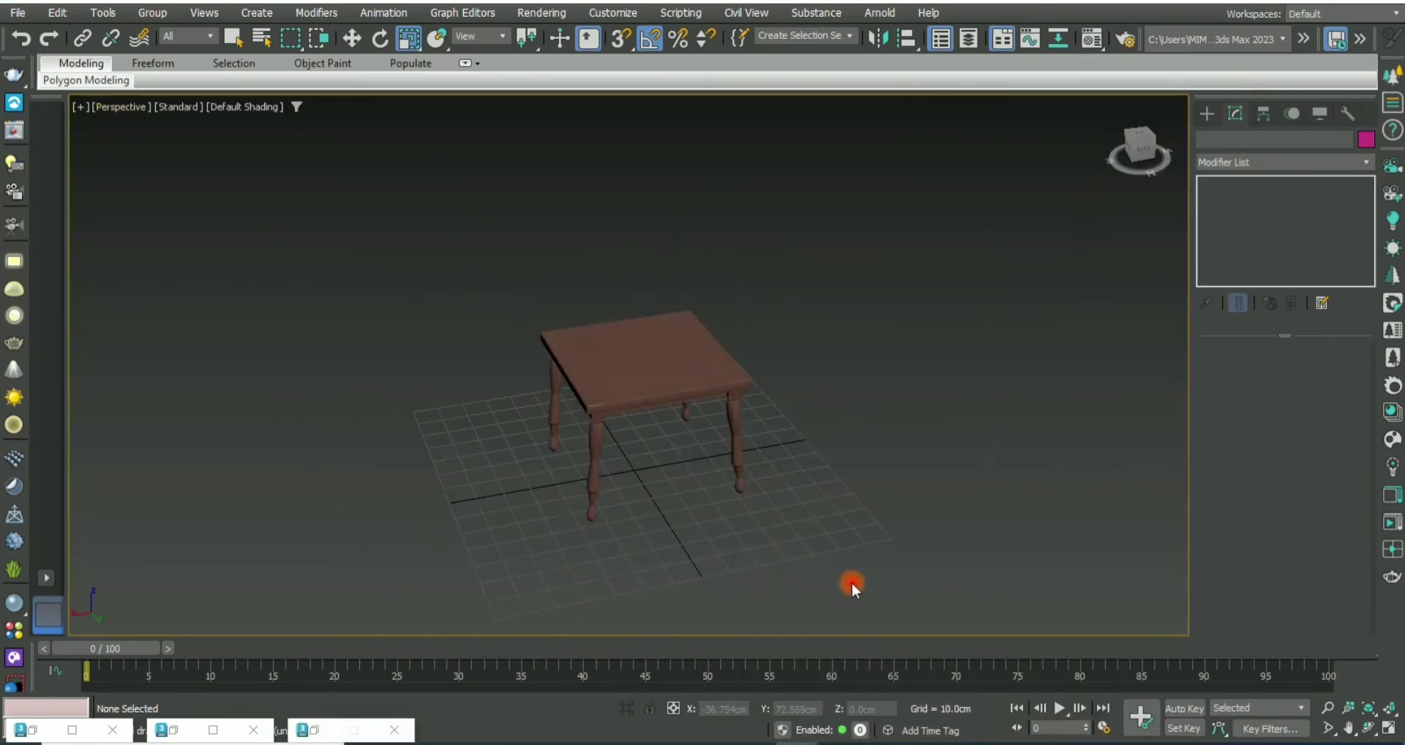
left_click_drag(682, 459, 537, 474)
left_click(153, 12)
left_click(165, 33)
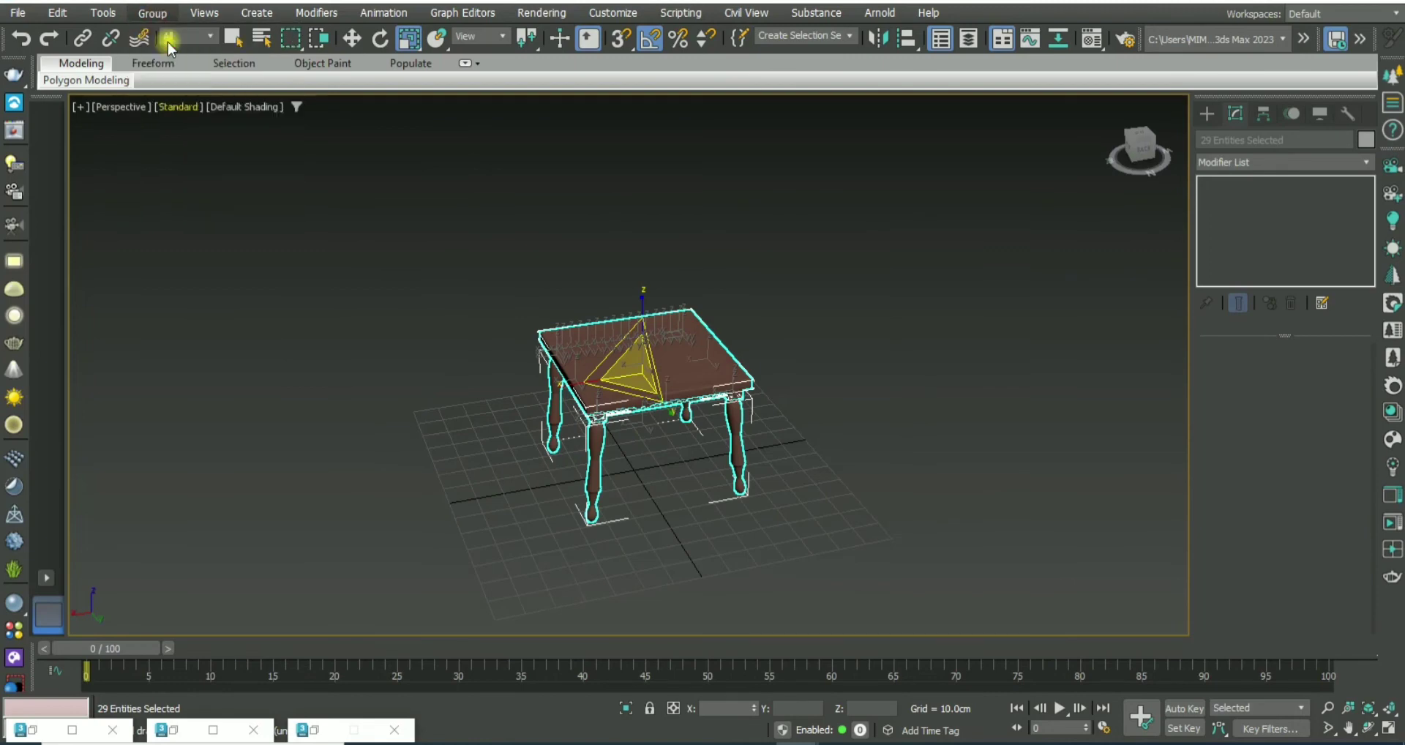
type("stool")
left_click(691, 403)
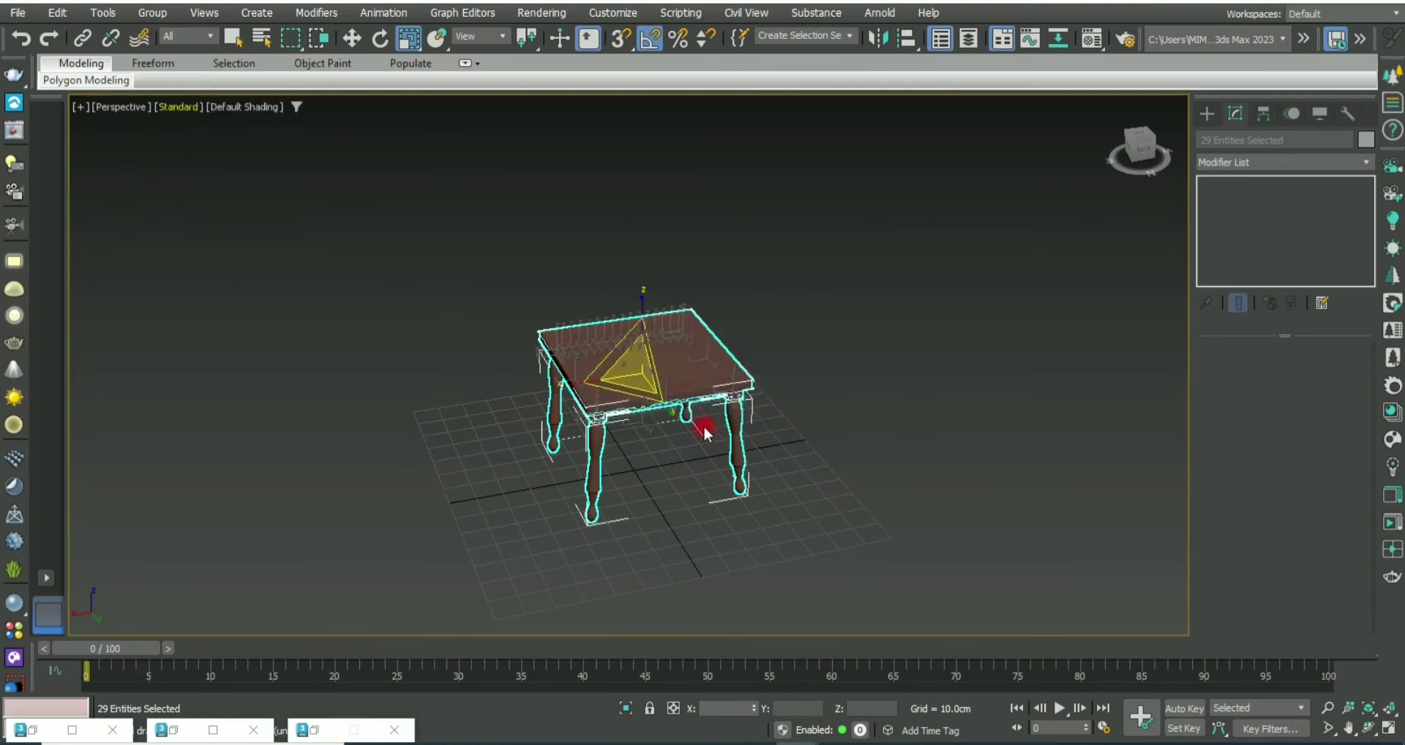
Step: Add a UVW Map modifier to the stool group with Box mapping
scroll(650, 452, "up", 5)
left_click(1261, 163)
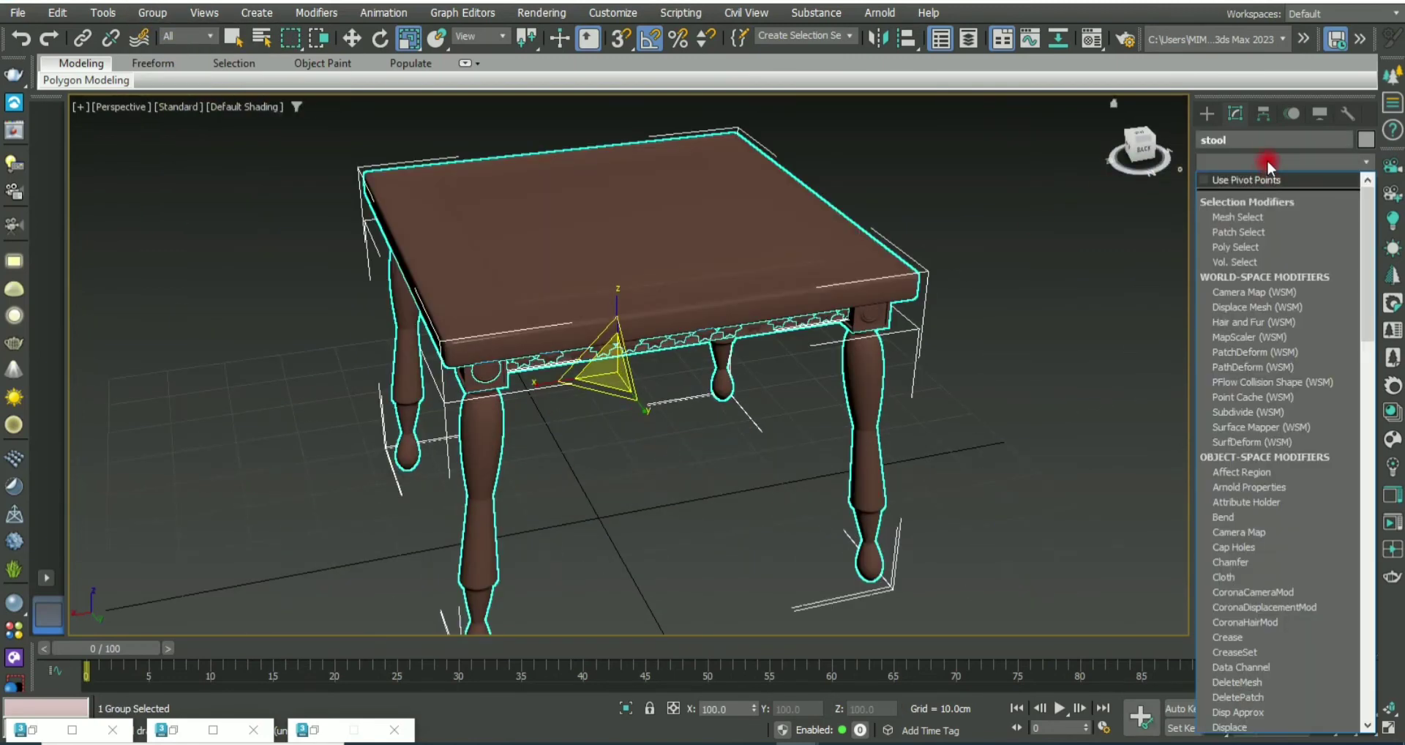
type("u")
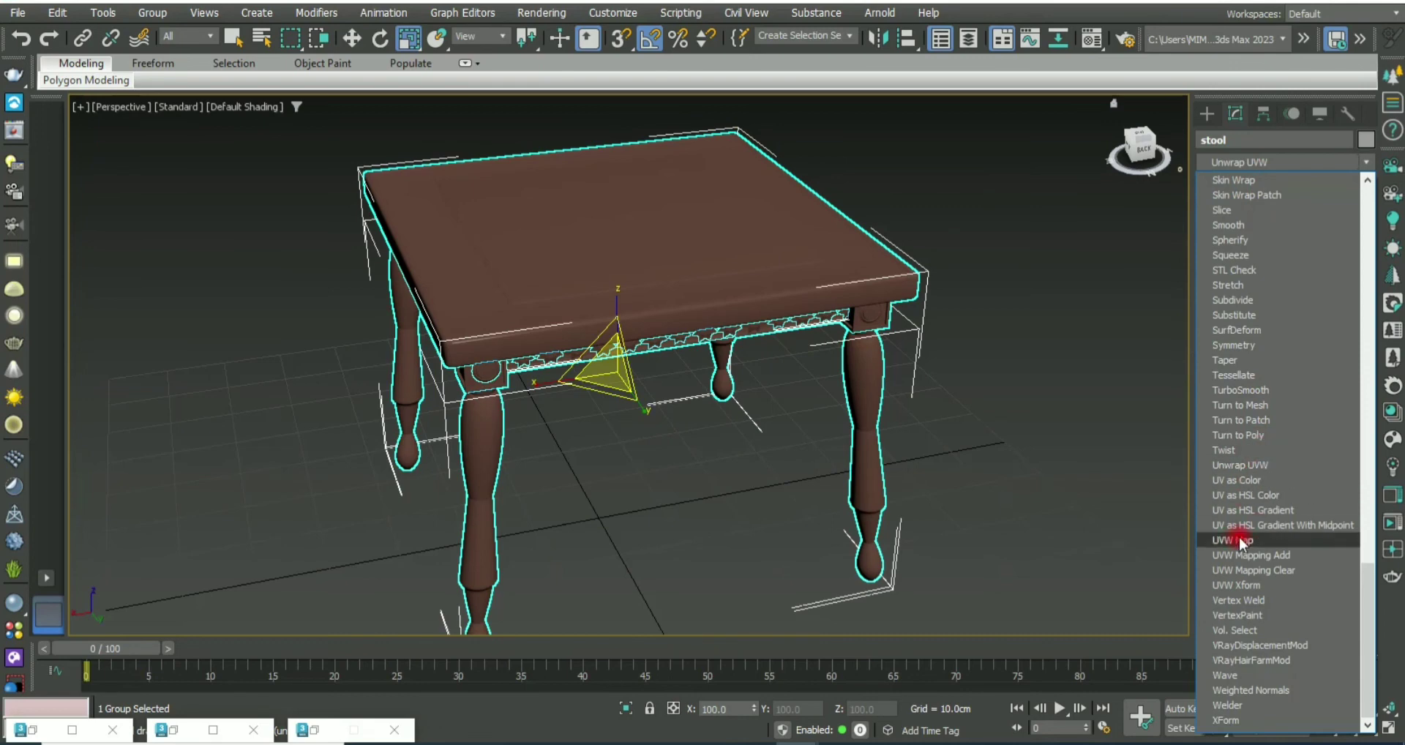
left_click(1235, 541)
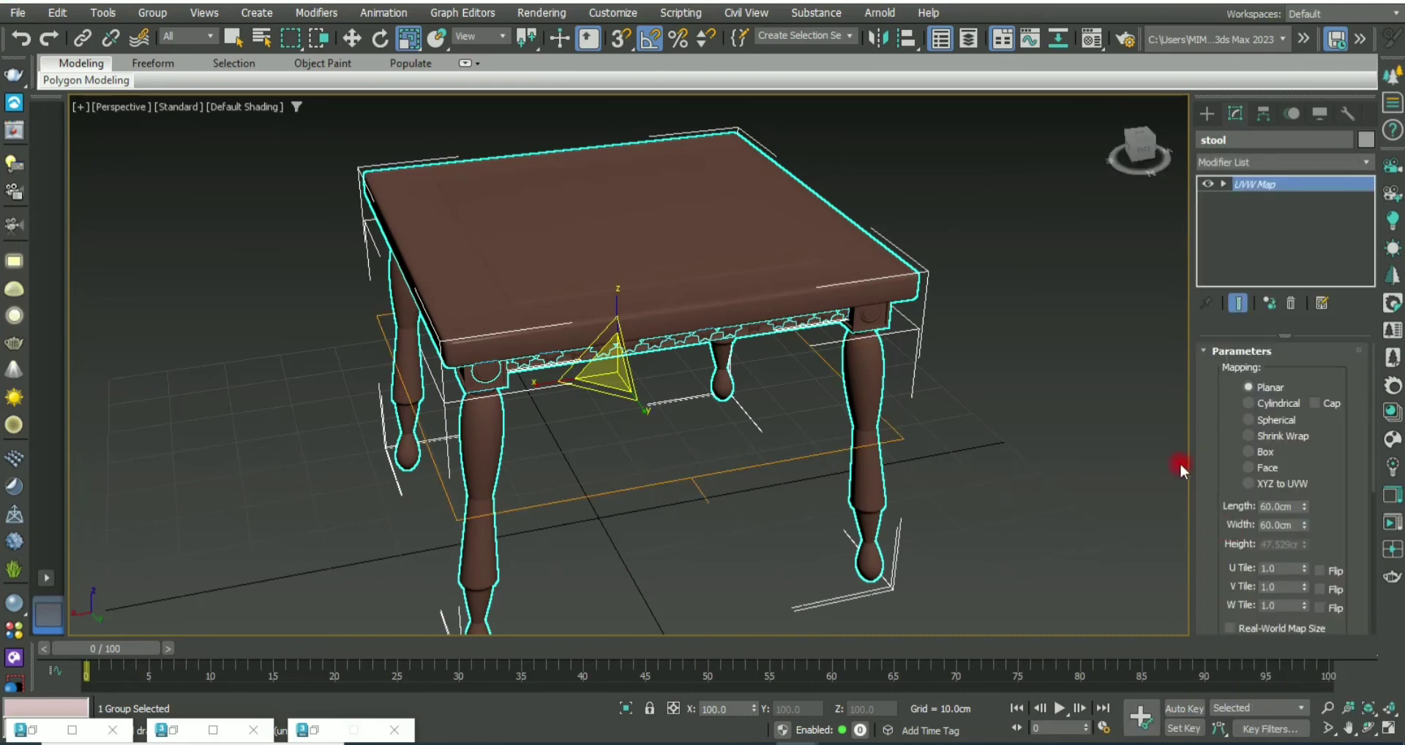
left_click(1249, 451)
Step: Display the dark wood material shaded on the table in the viewport
left_click(1091, 41)
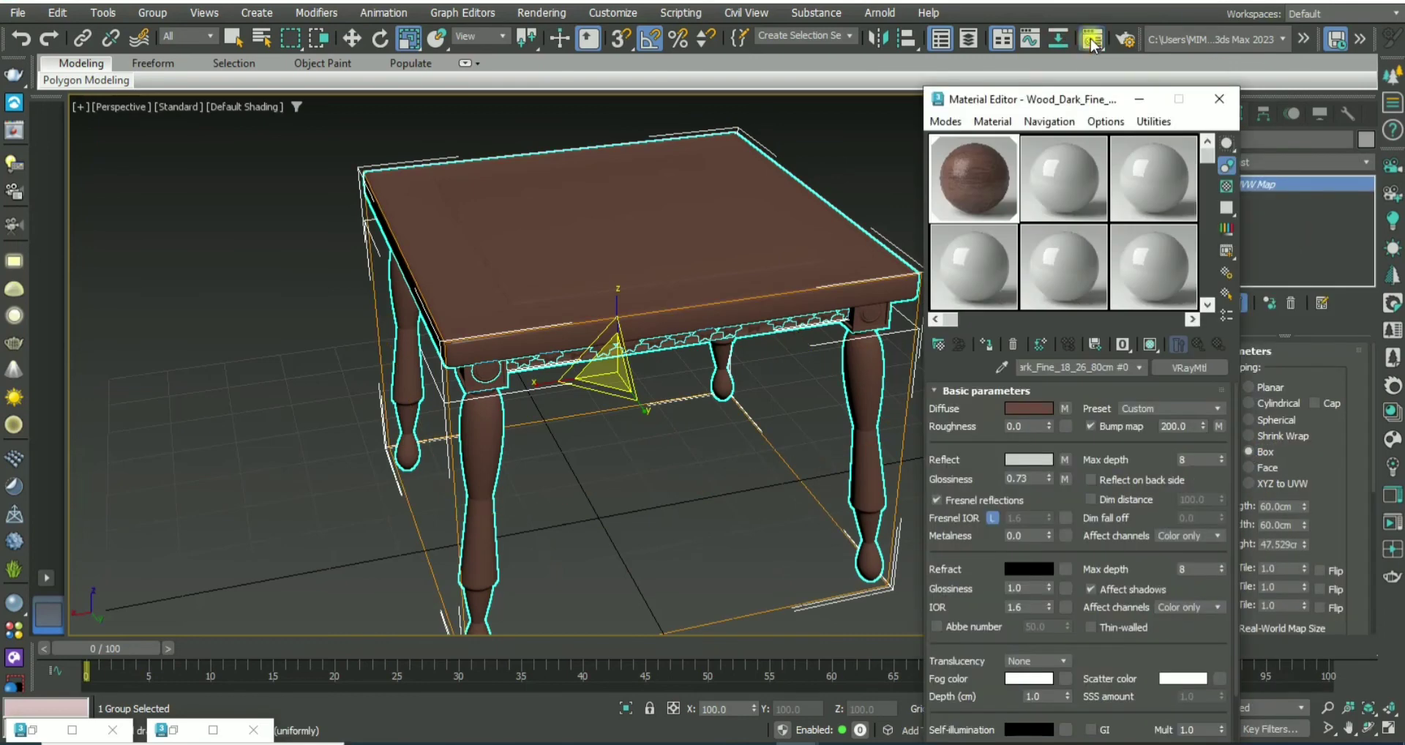
left_click(213, 730)
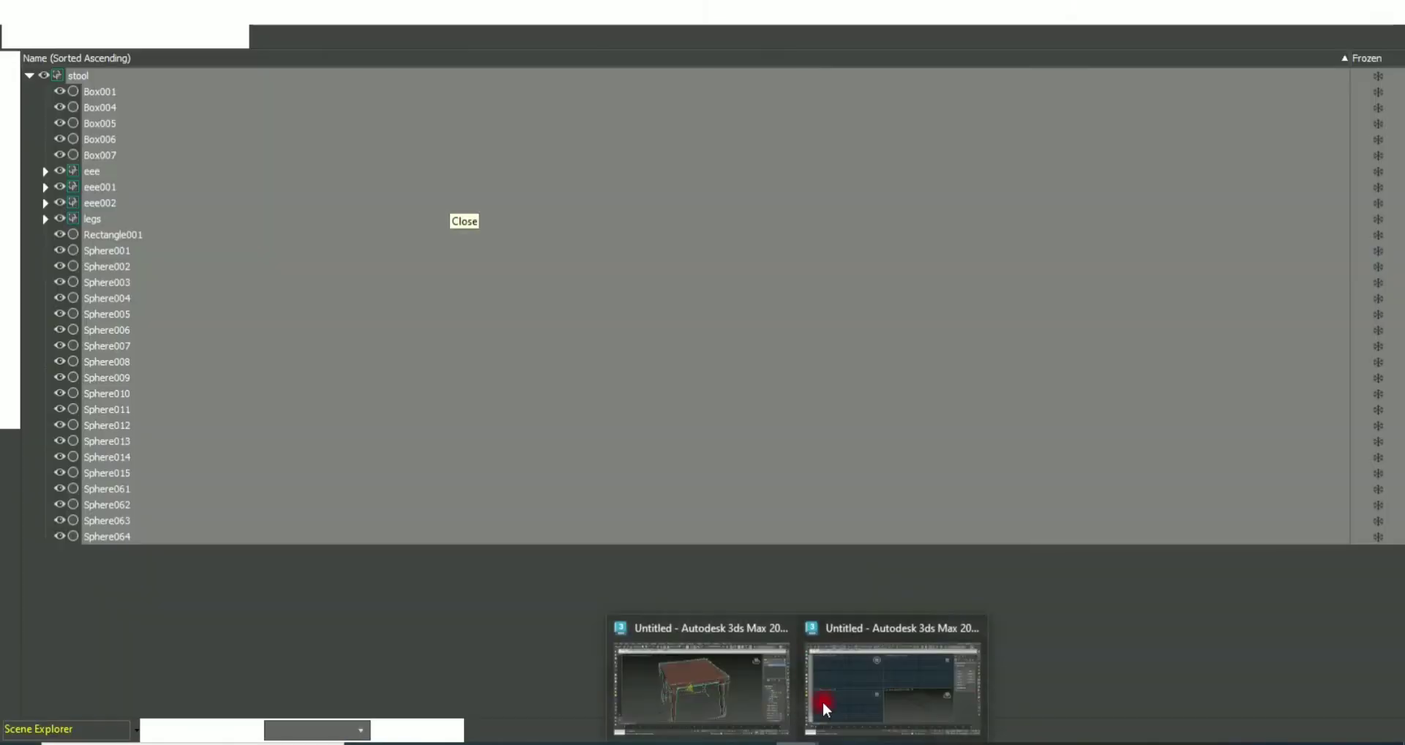
left_click(822, 709)
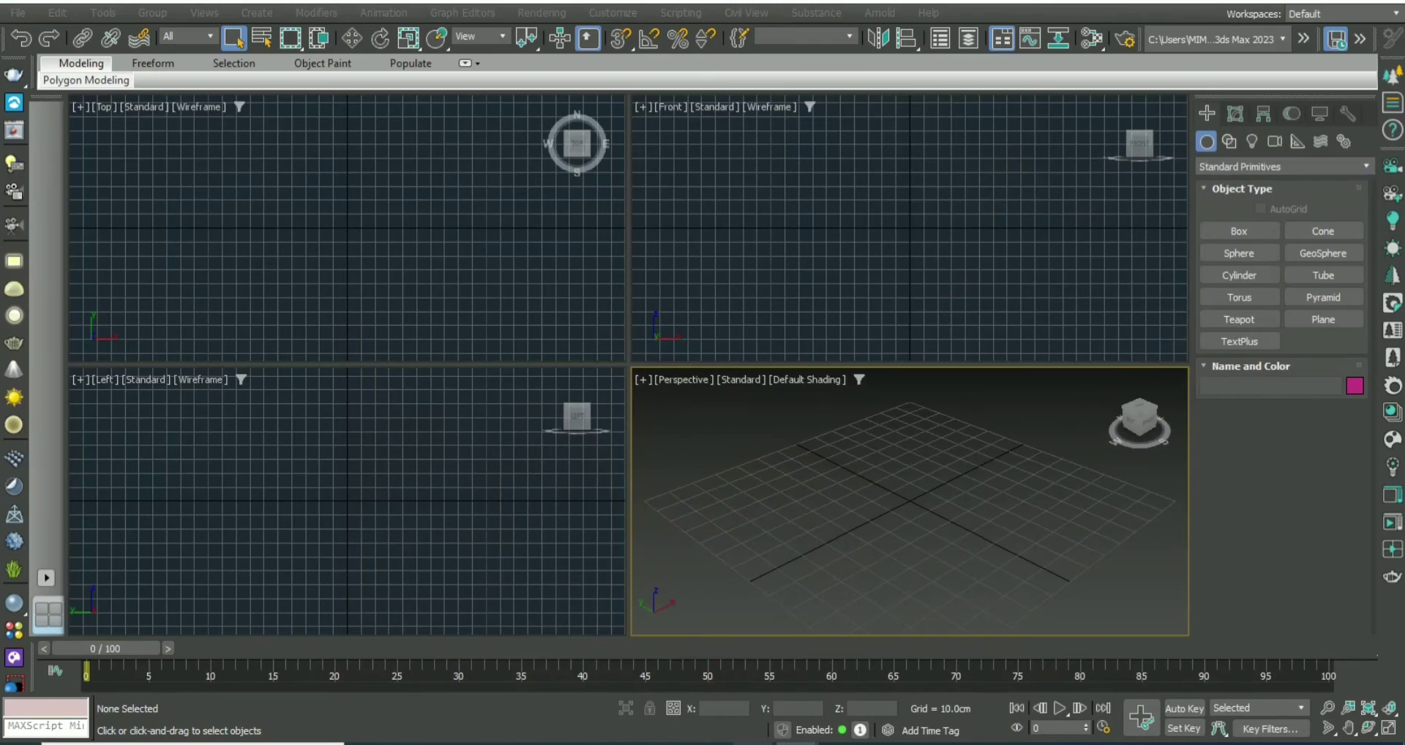
key("alt+Tab")
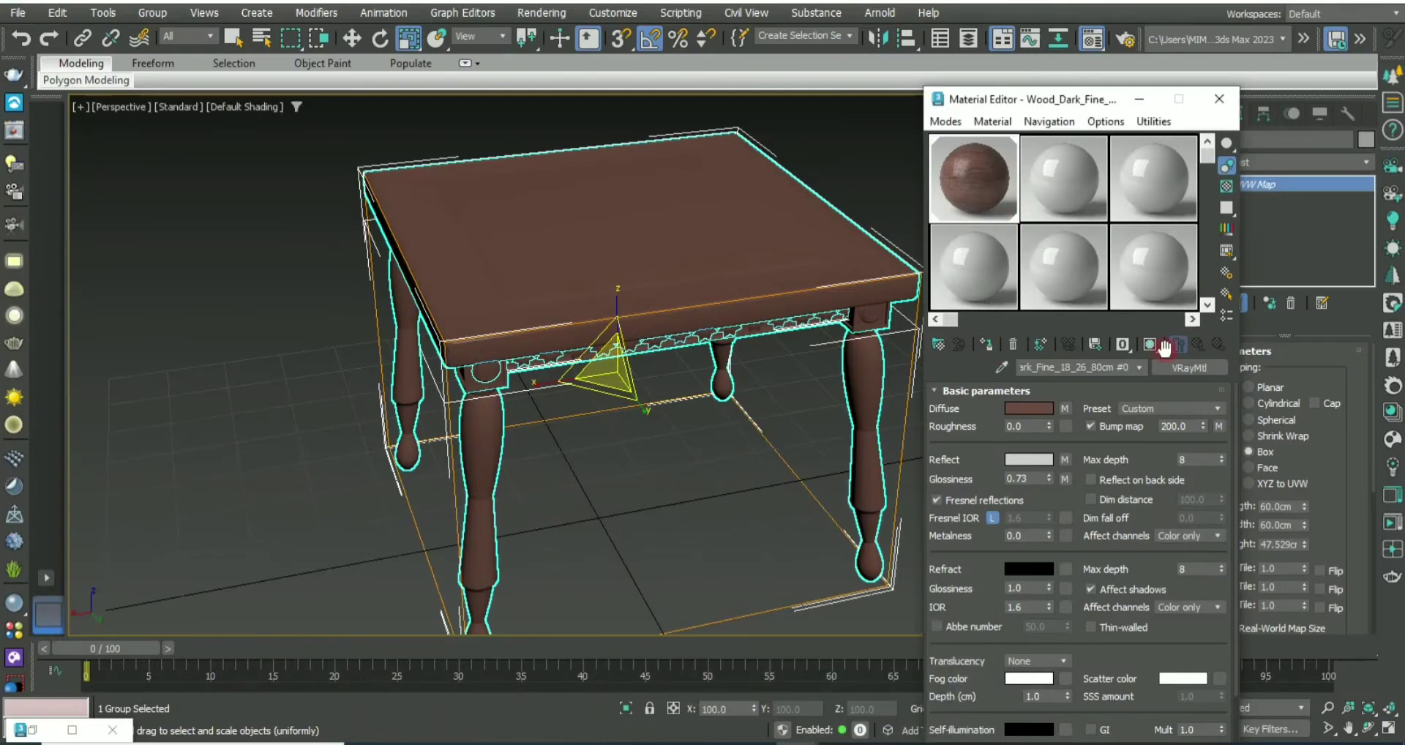
left_click(1151, 344)
Step: Reframe the view and ungroup the table back into its separate parts
scroll(556, 347, "up", 5)
scroll(411, 475, "down", 6)
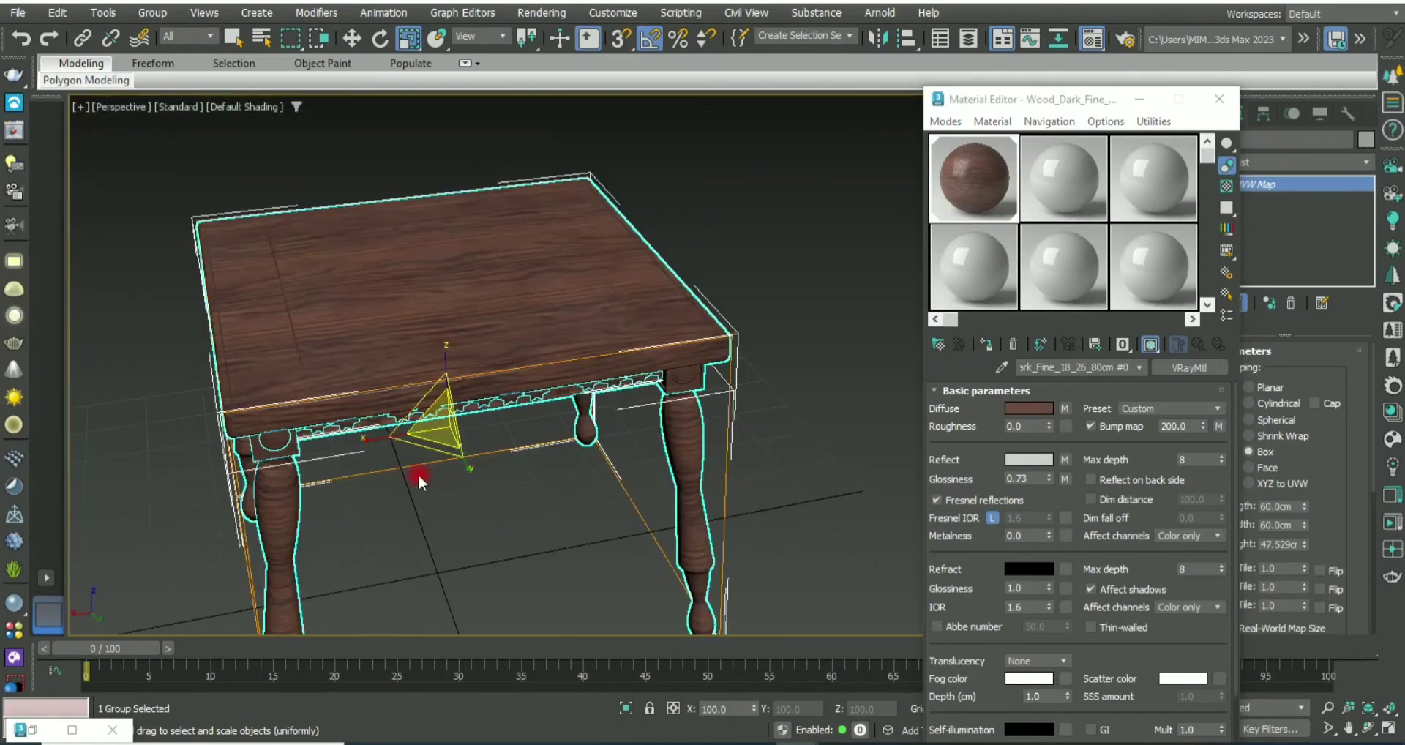
scroll(595, 350, "up", 2)
middle_click_drag(596, 351, 574, 373)
scroll(574, 373, "up", 3)
scroll(558, 329, "down", 3)
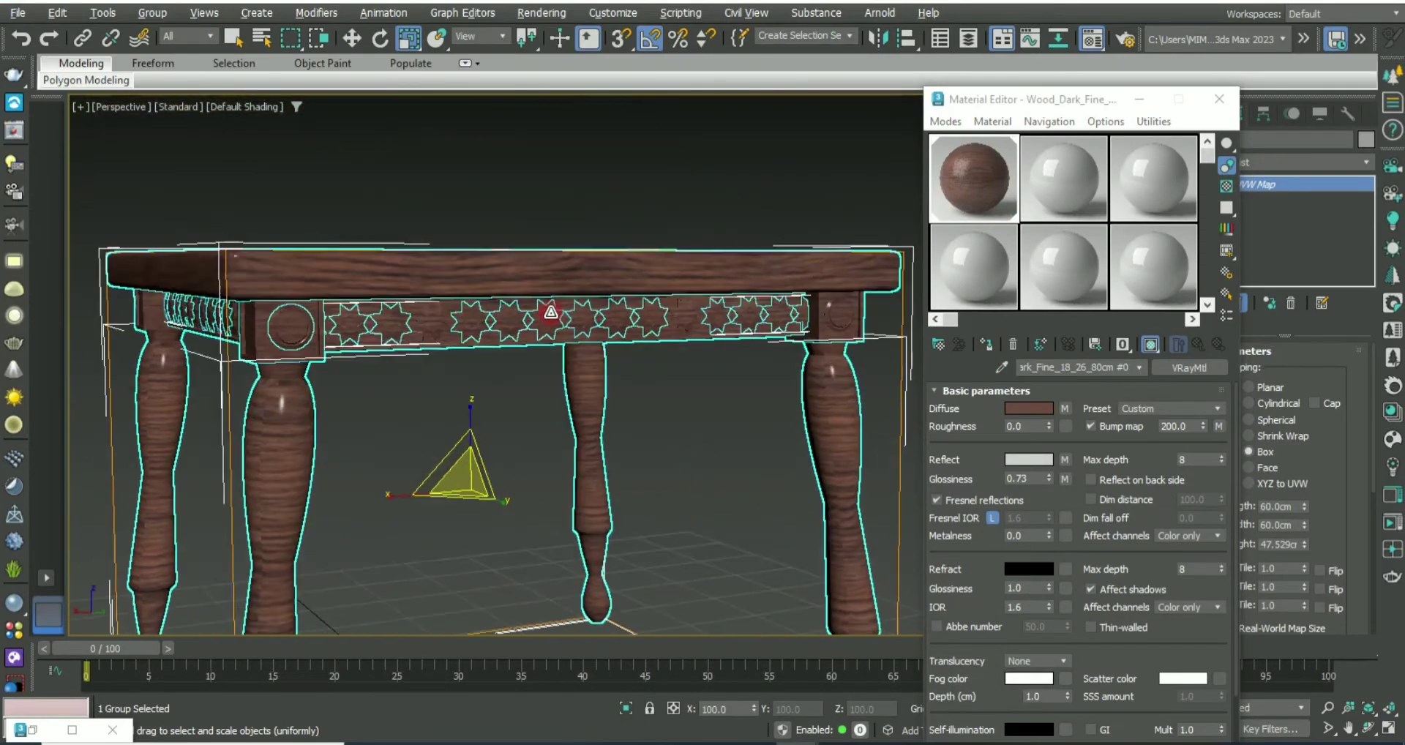
scroll(559, 315, "down", 3)
left_click(152, 13)
left_click(168, 63)
Step: Import the Wood 11 100cm material from Chaos Cosmos
left_click(492, 458)
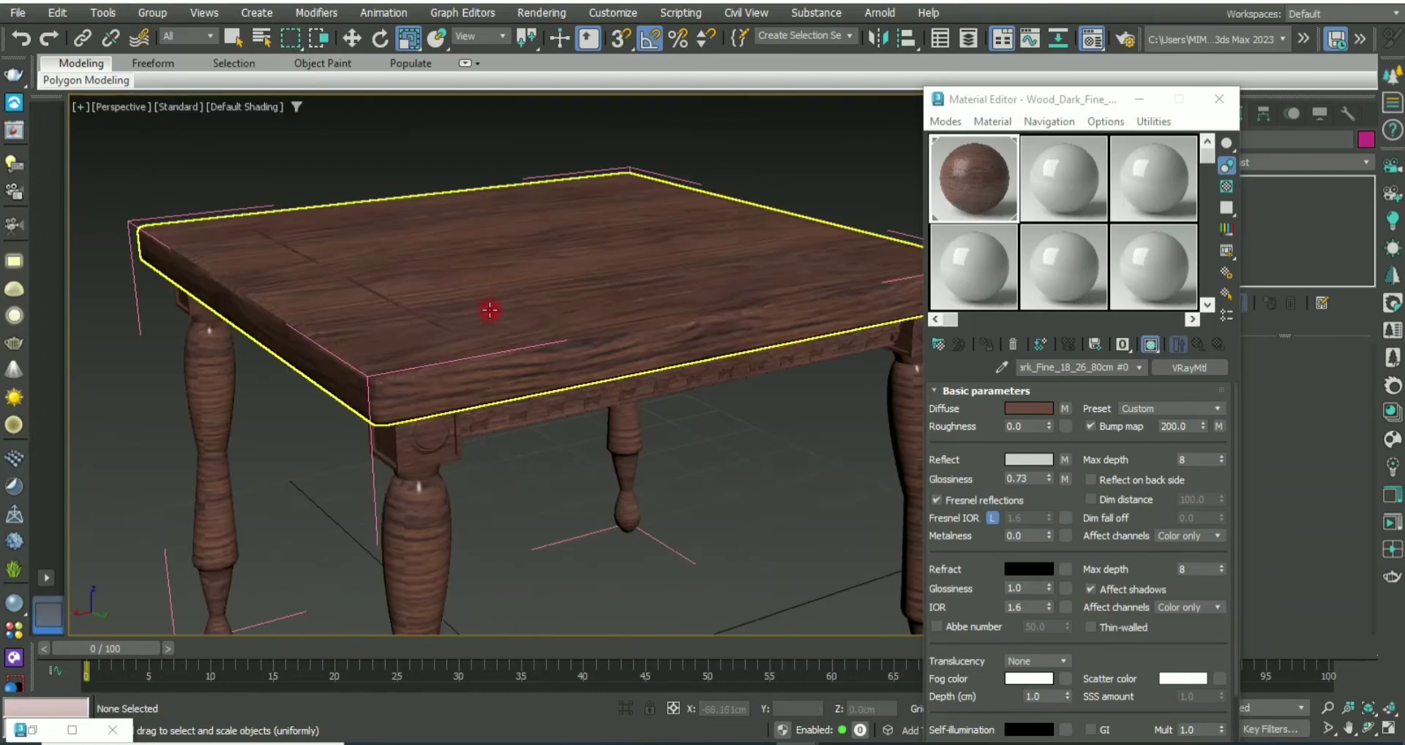
scroll(486, 310, "up", 4)
scroll(486, 310, "down", 2)
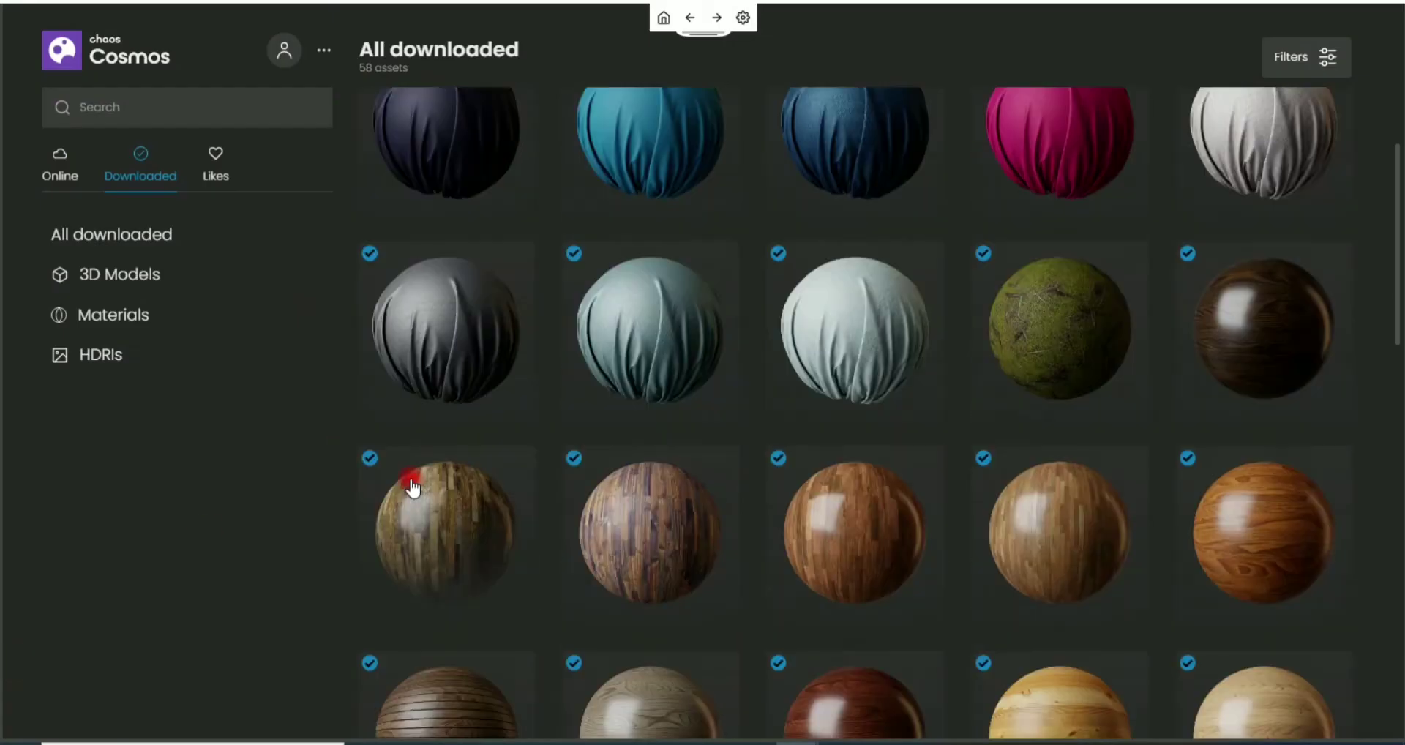
scroll(684, 449, "down", 4)
scroll(688, 439, "down", 4)
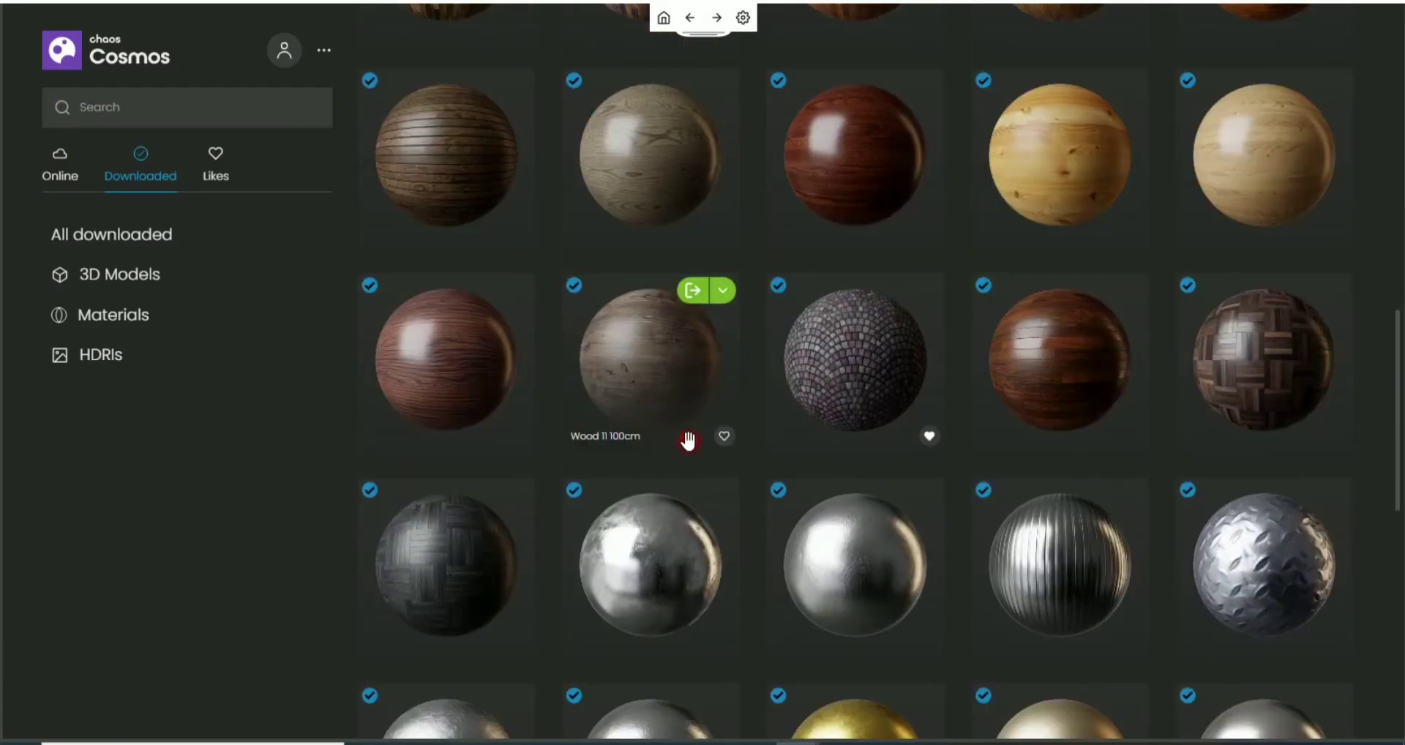
left_click(696, 297)
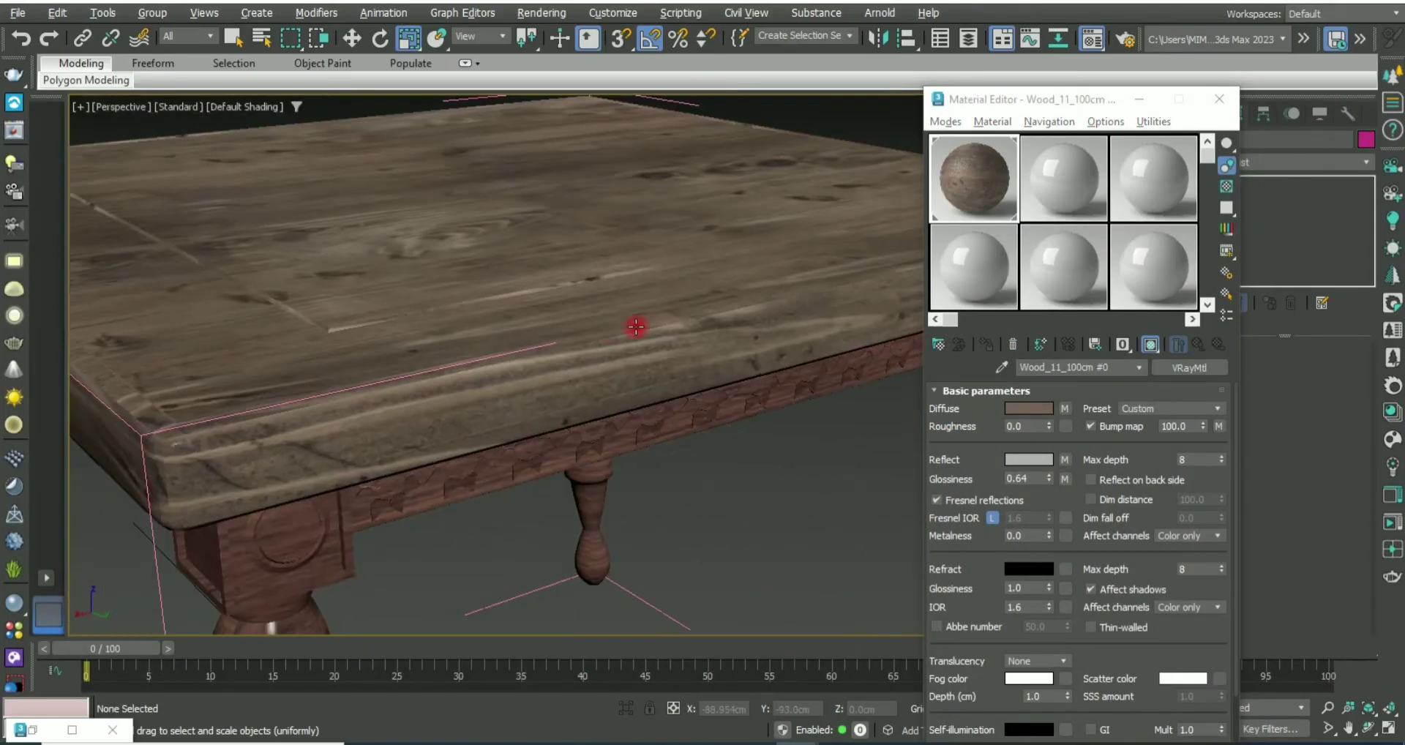
Step: Move the tabletop's UVW Map gizmo up so it encloses the top
left_click_drag(1045, 100, 855, 427)
double_click(1282, 506)
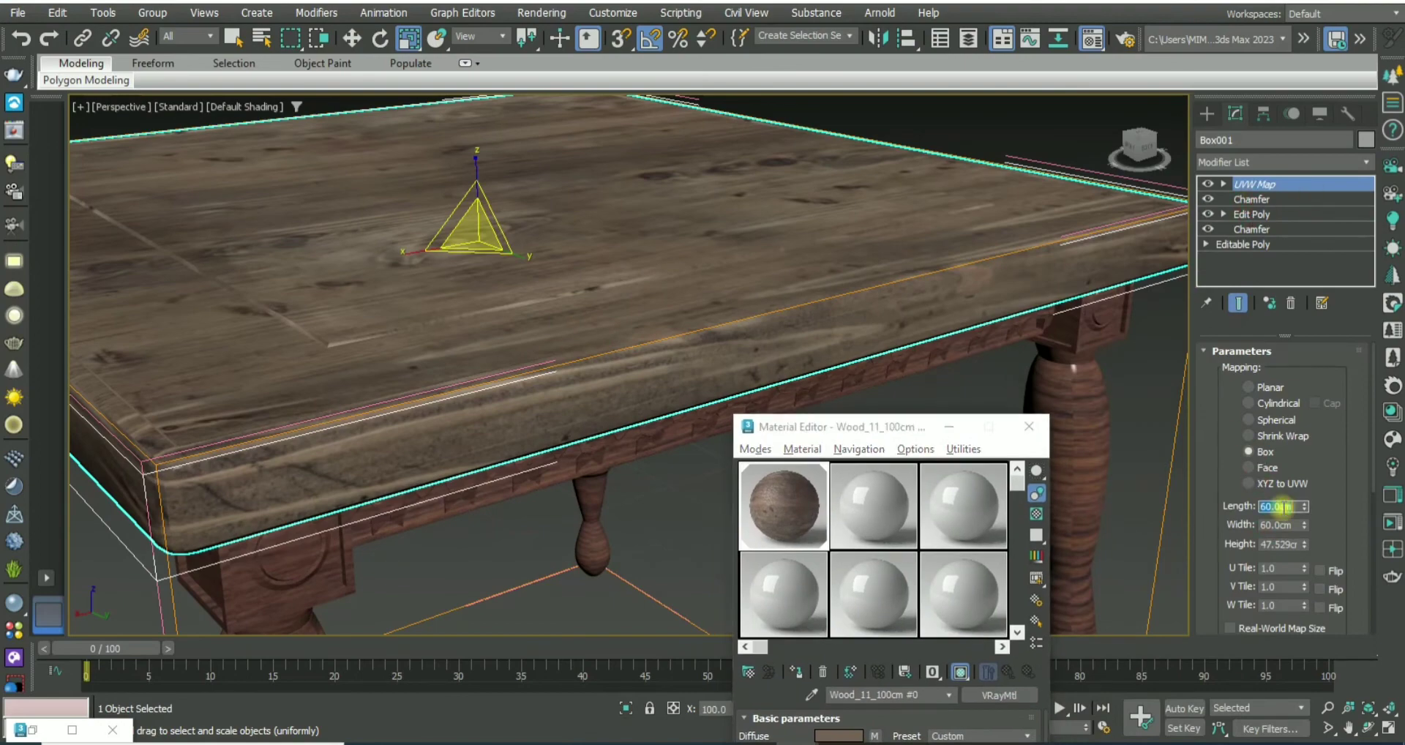
scroll(1284, 504, "down", 5)
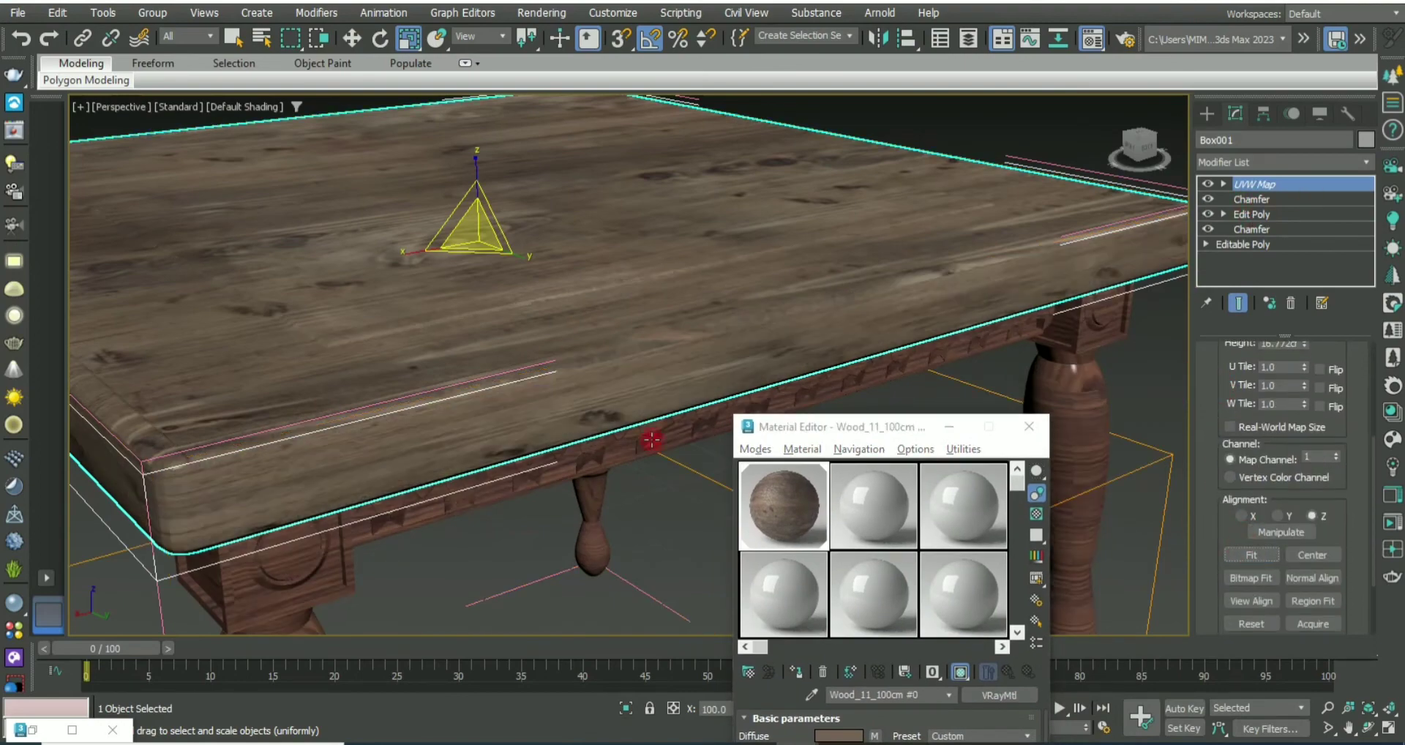
scroll(1022, 294, "down", 5)
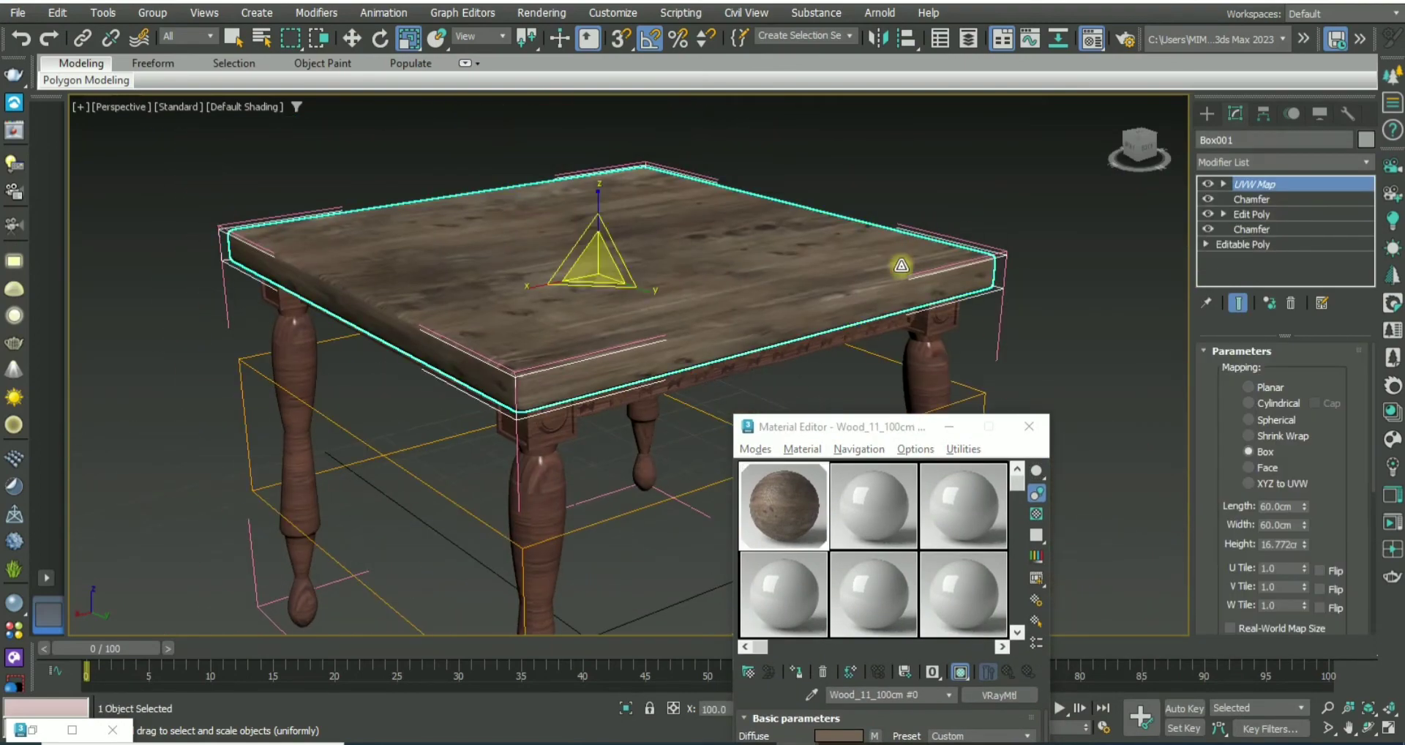
left_click_drag(827, 427, 936, 479)
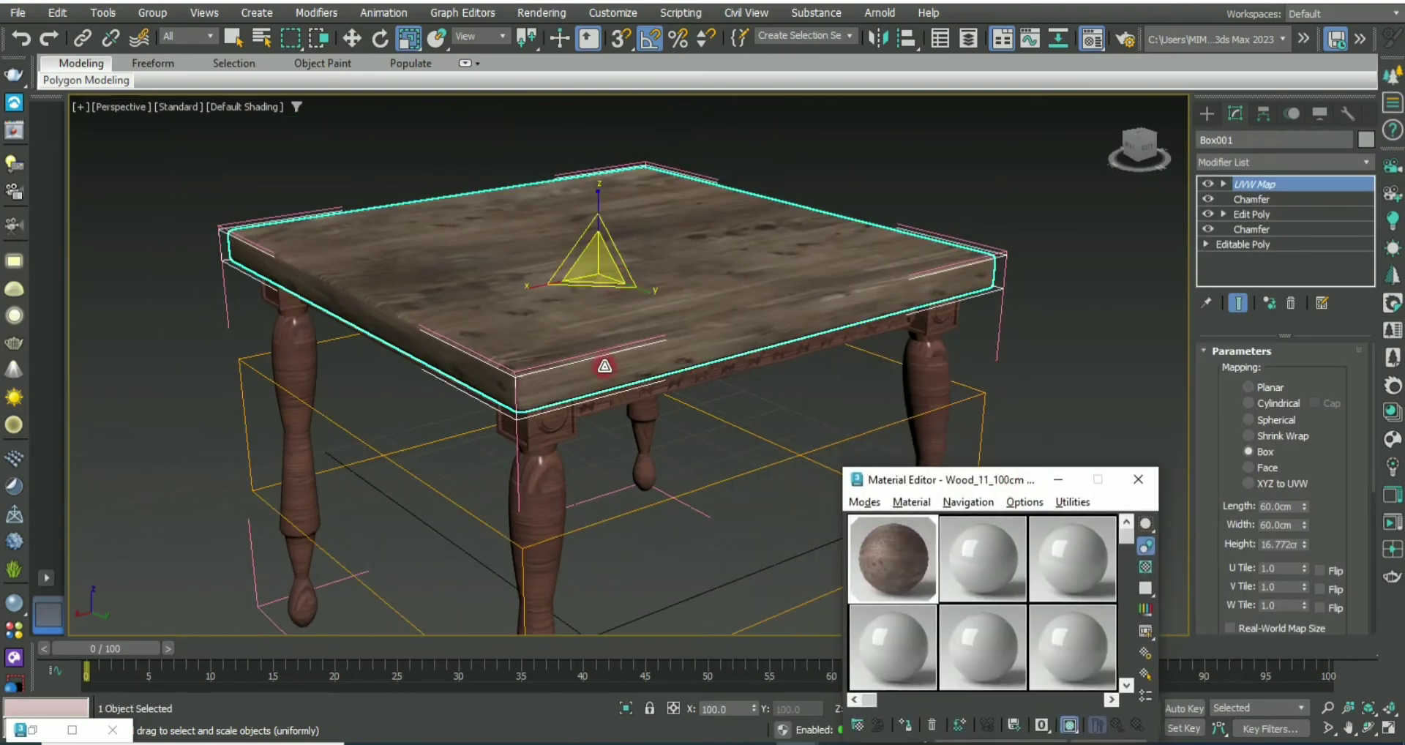
key("w")
left_click(1222, 184)
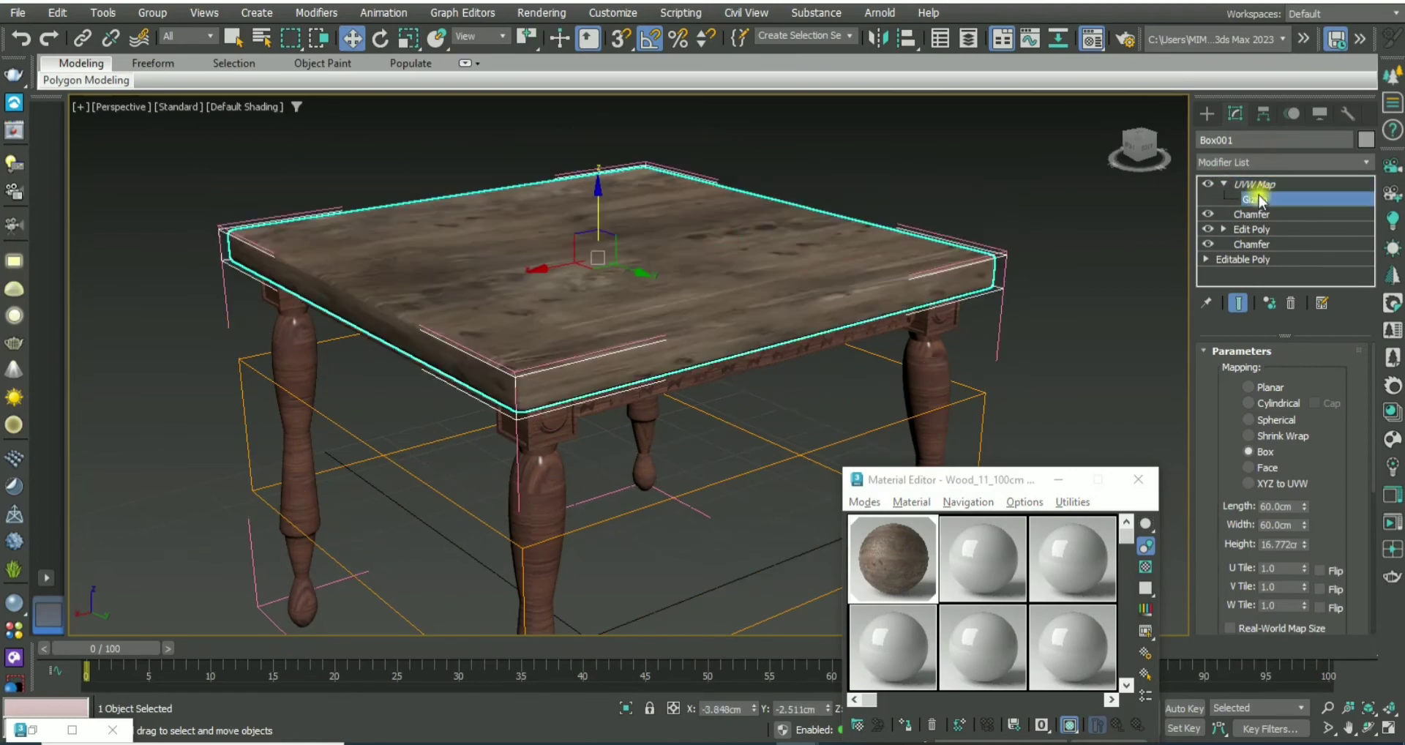
key("1")
left_click_drag(590, 383, 605, 250)
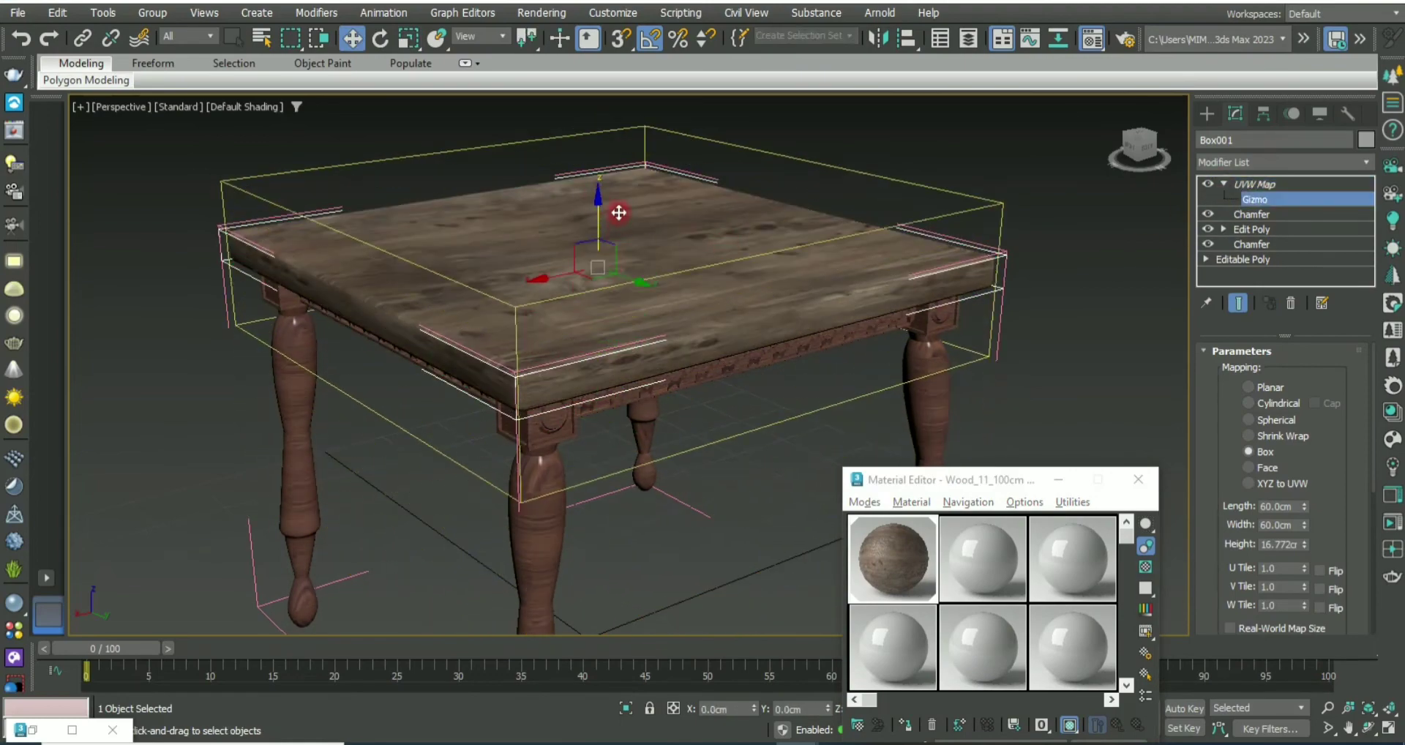
Step: Check the tabletop's box mapping from low and high angles, then exit gizmo editing
middle_click_drag(605, 250, 429, 485, "alt")
key("r")
scroll(556, 388, "up", 5)
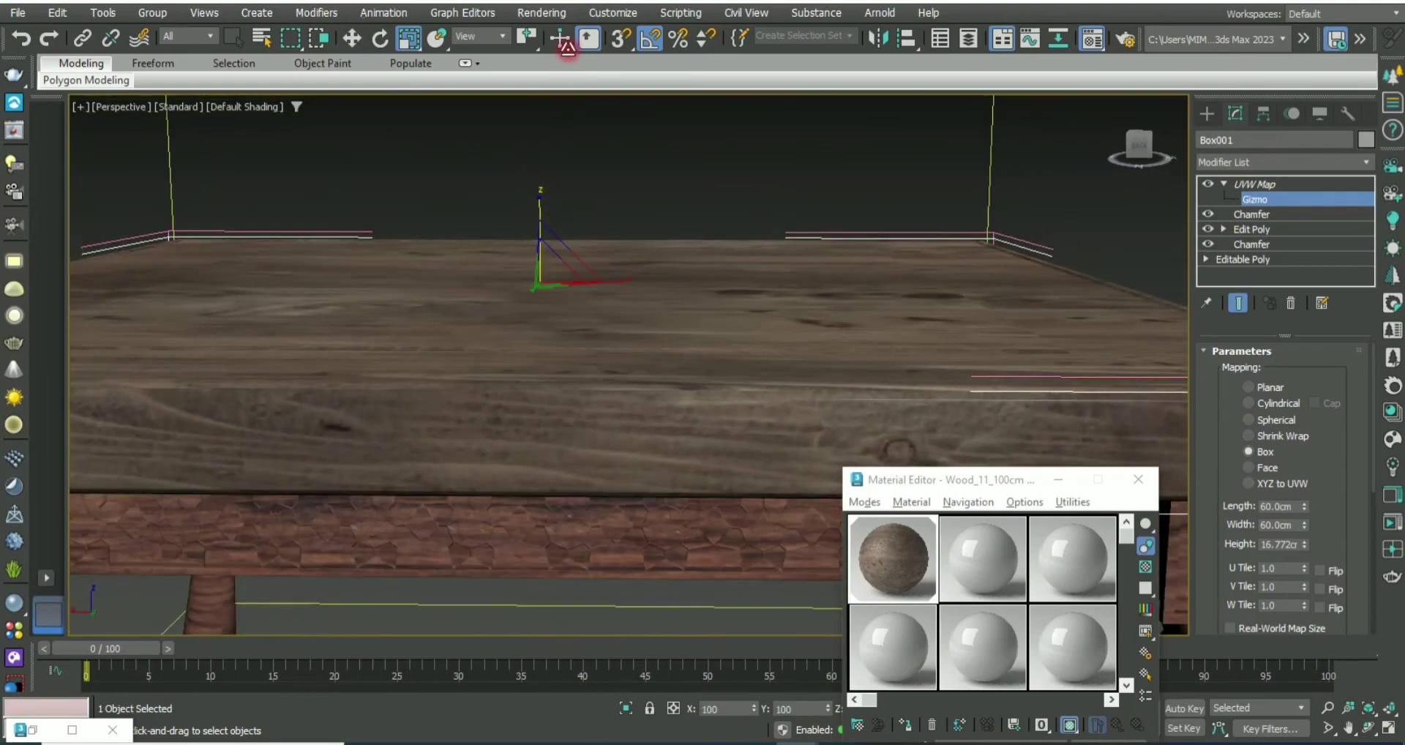
mouse_move(528, 208)
middle_mouse_down("alt")
mouse_move(598, 315)
mouse_move(585, 338)
middle_mouse_up("alt")
left_click_drag(907, 483, 922, 234)
left_click(1255, 184)
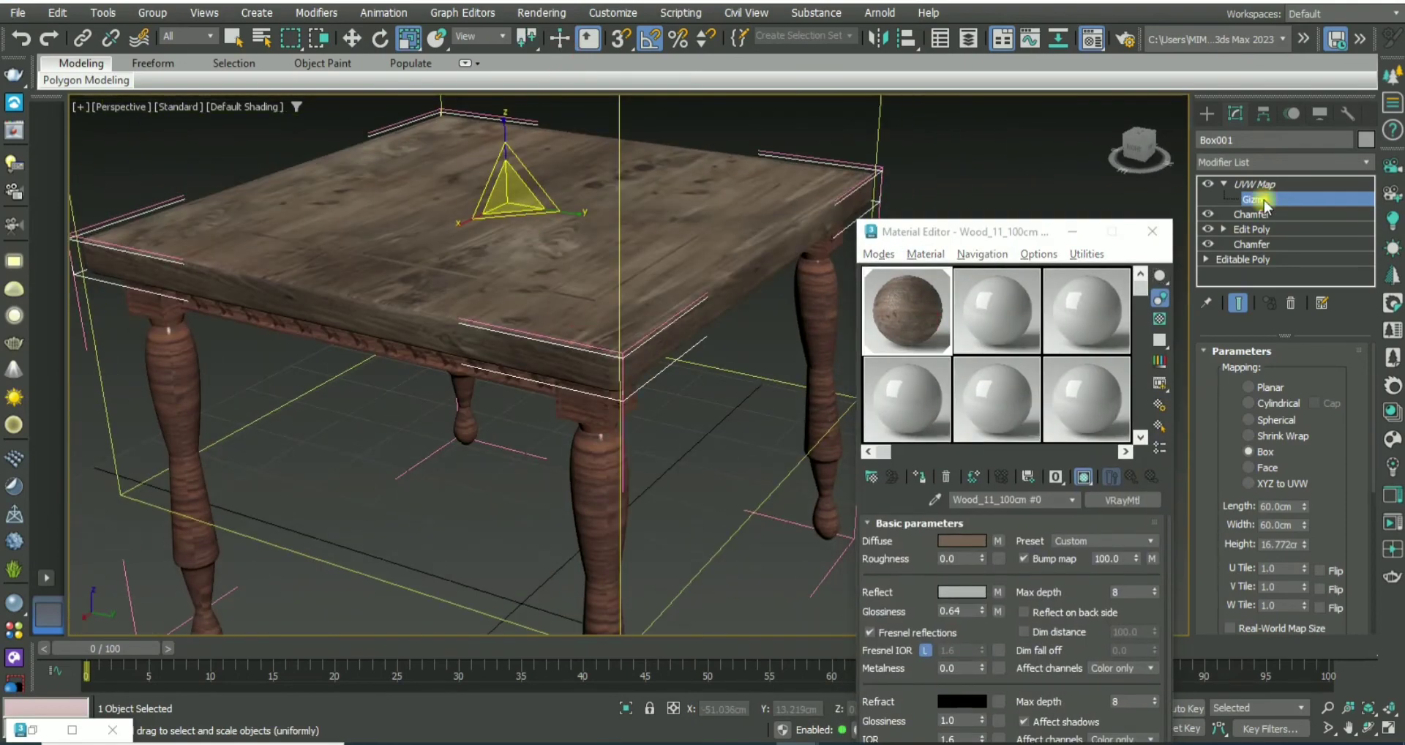
mouse_move(743, 426)
middle_mouse_down("alt")
mouse_move(525, 490)
mouse_move(774, 322)
middle_mouse_up("alt")
left_click(525, 490)
Step: Remove the legs' old UVW Map and assign the Wood_11_100cm material to them
left_click(761, 373, "ctrl")
right_click(1257, 191)
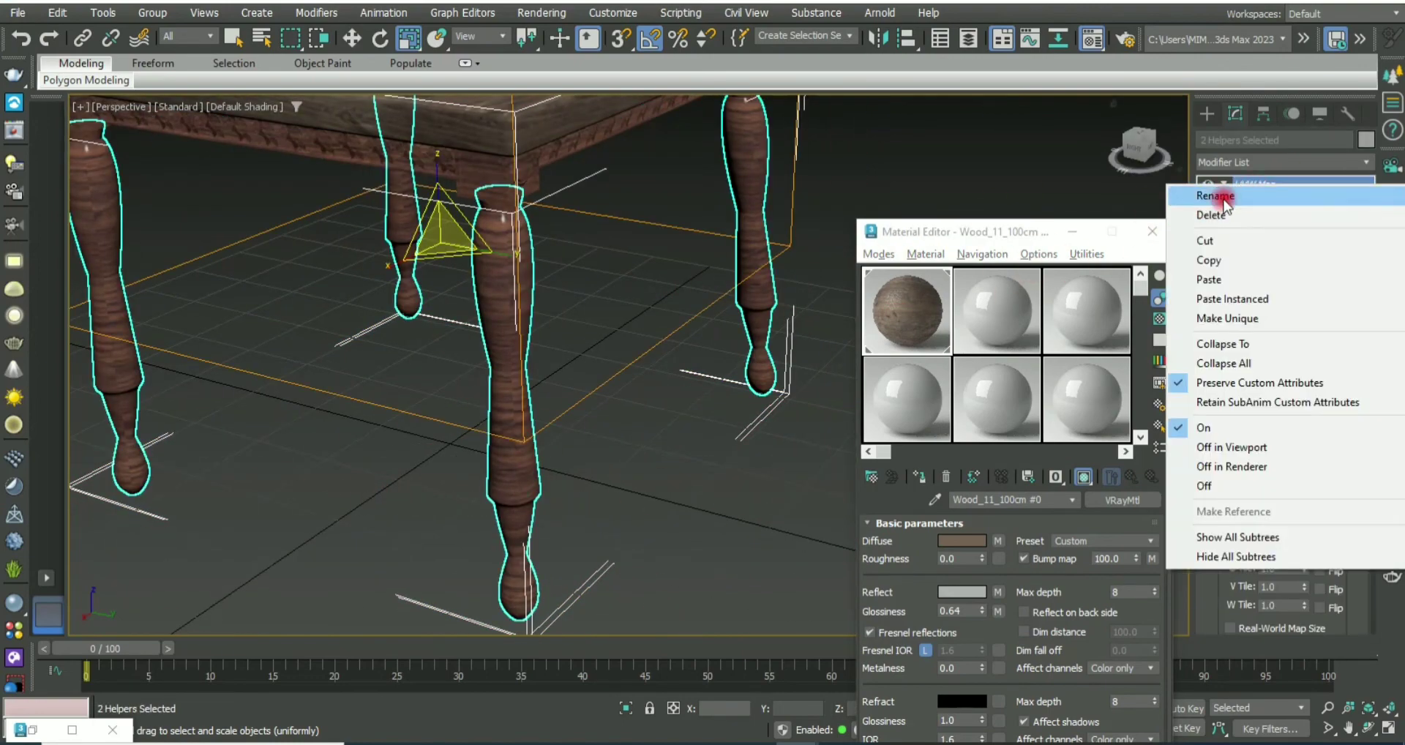
left_click(1244, 195)
left_click_drag(907, 311, 503, 441)
left_click(663, 405)
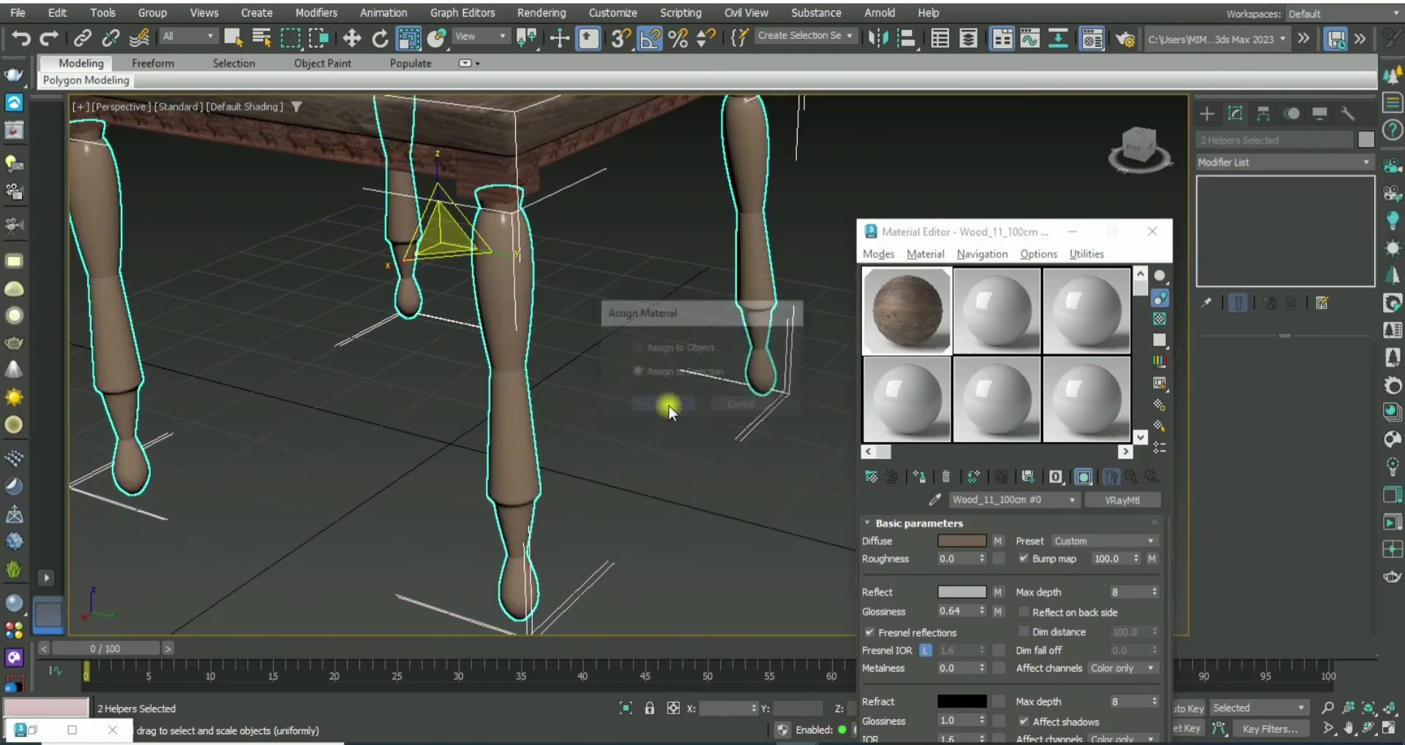
left_click(1083, 477)
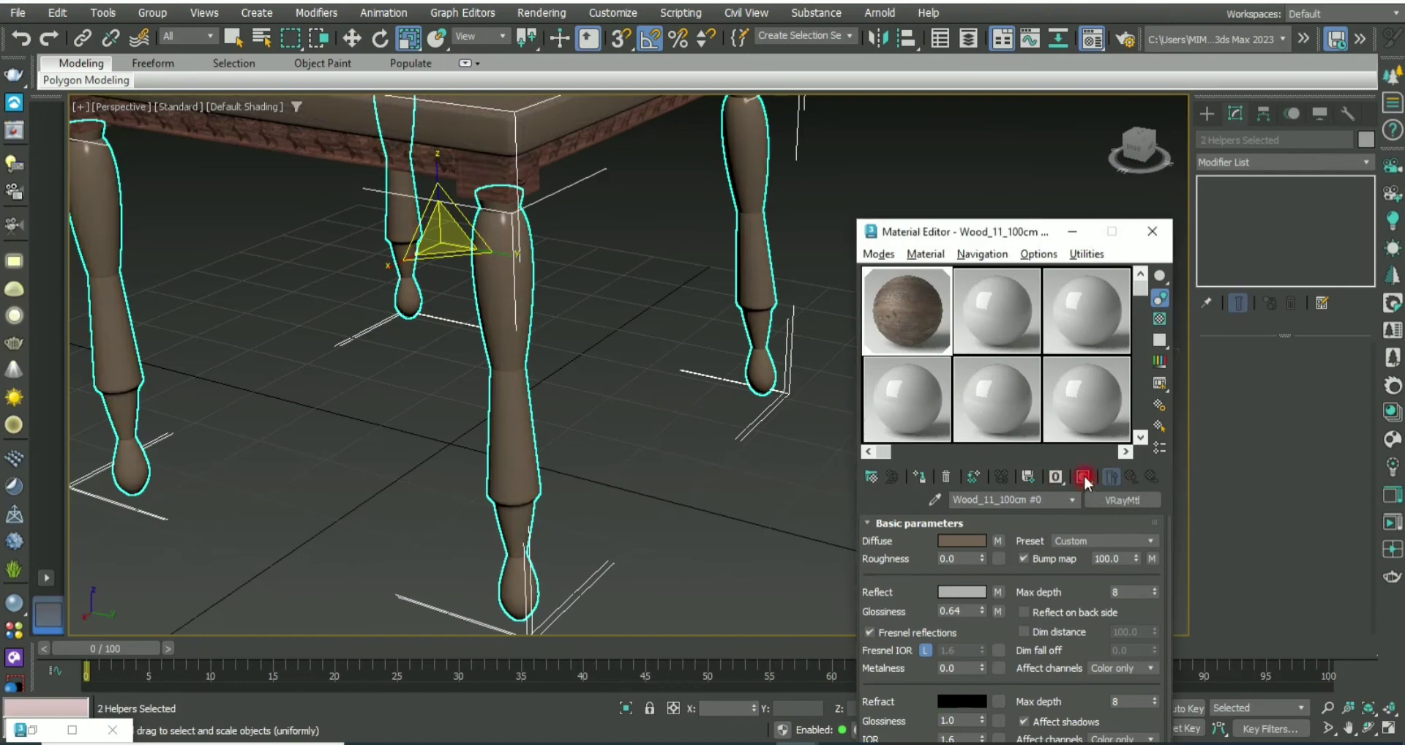
scroll(687, 350, "down", 5)
middle_click_drag(660, 427, 860, 369, "alt")
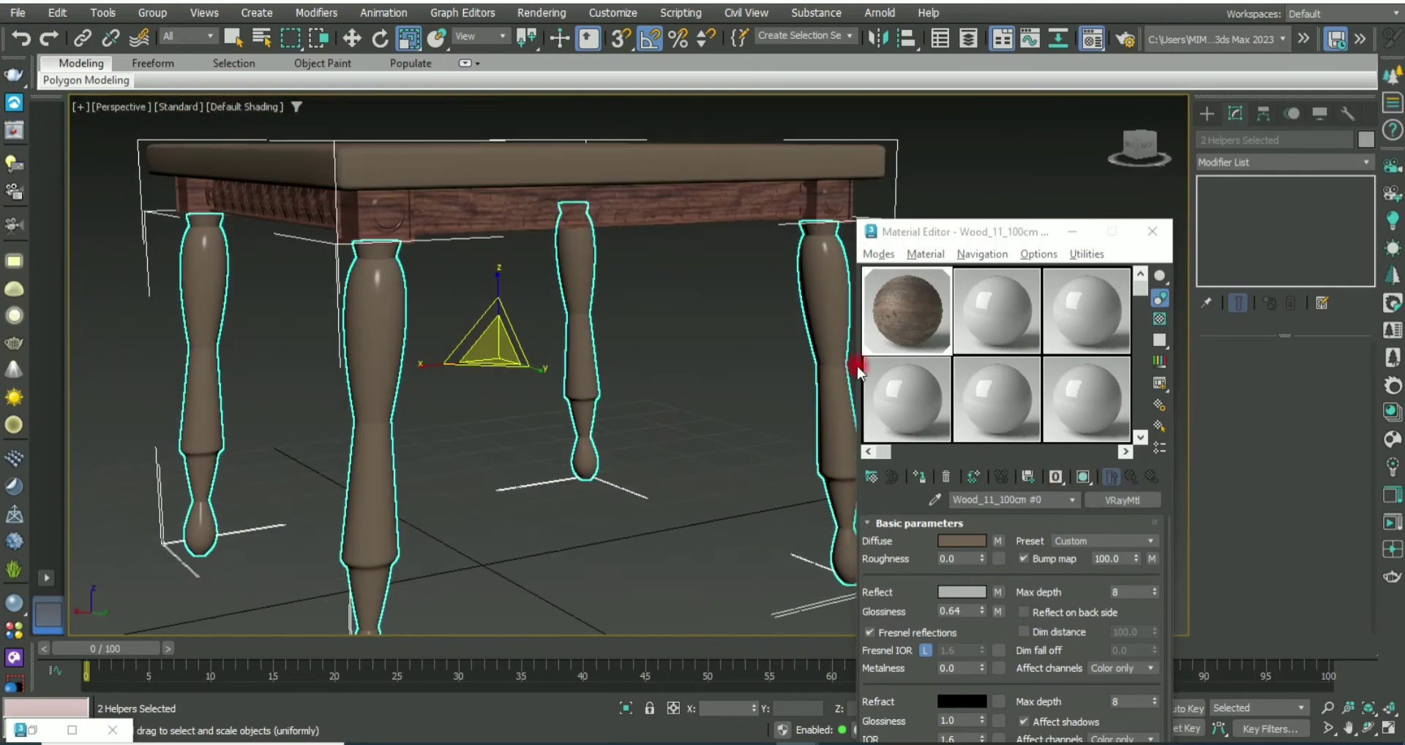
Step: Add a UVW Map modifier to the legs and try cylindrical, spherical and planar mapping
left_click(1262, 157)
left_click(1247, 304)
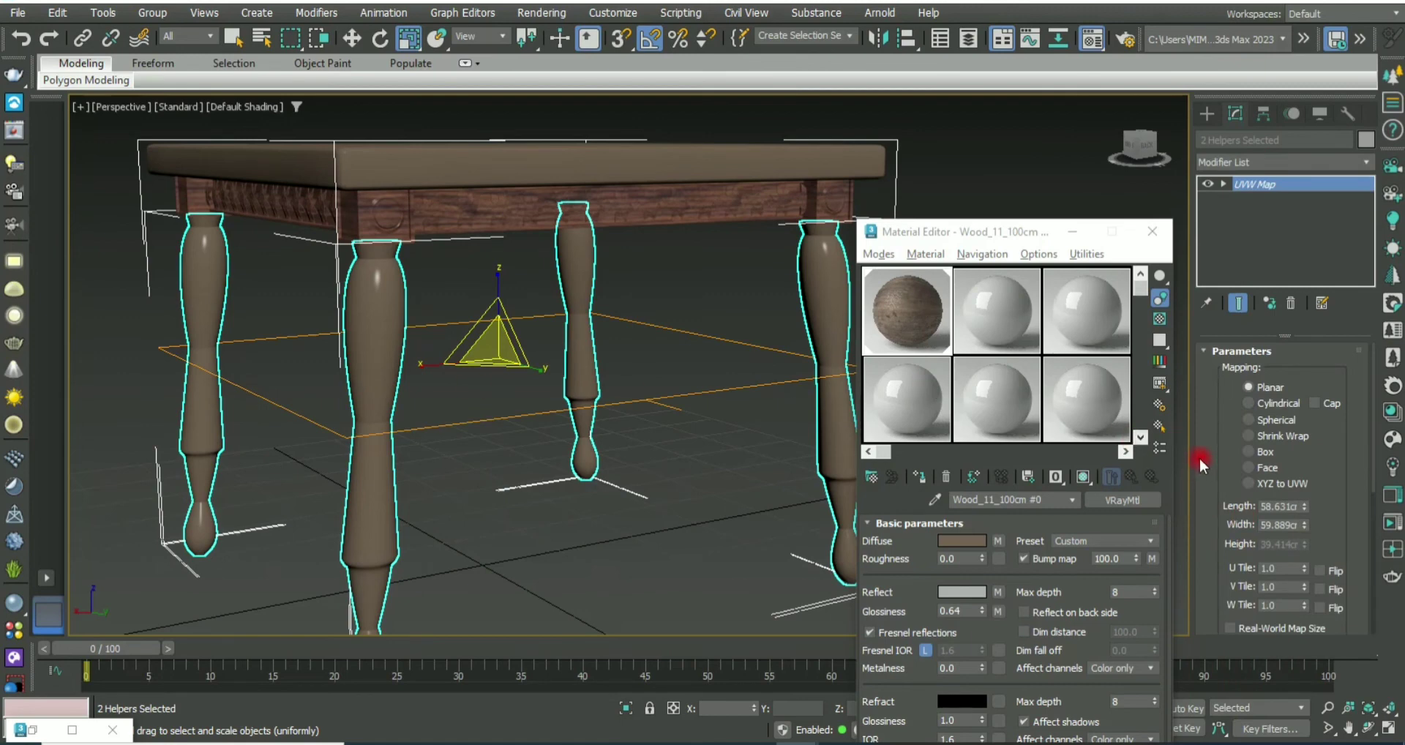
left_click(1248, 404)
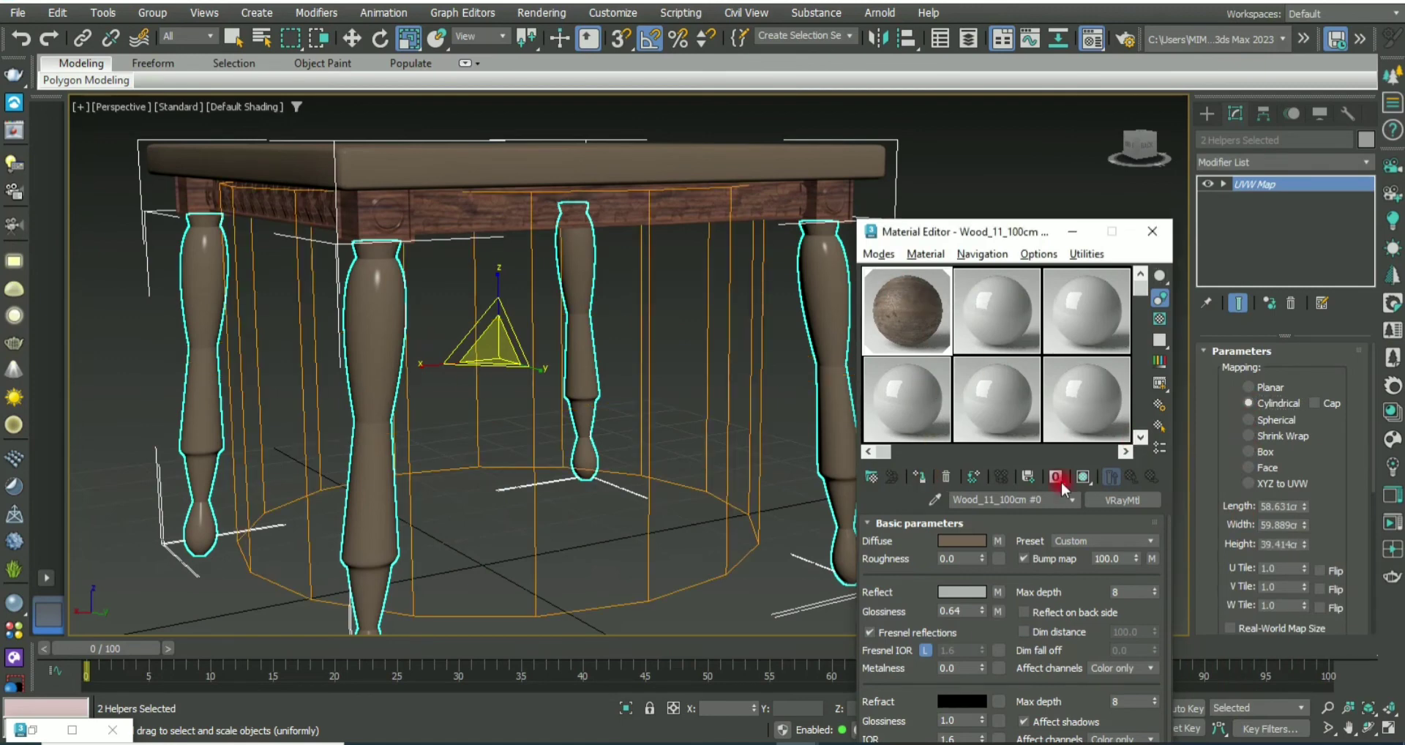
left_click(1083, 474)
left_click(1248, 419)
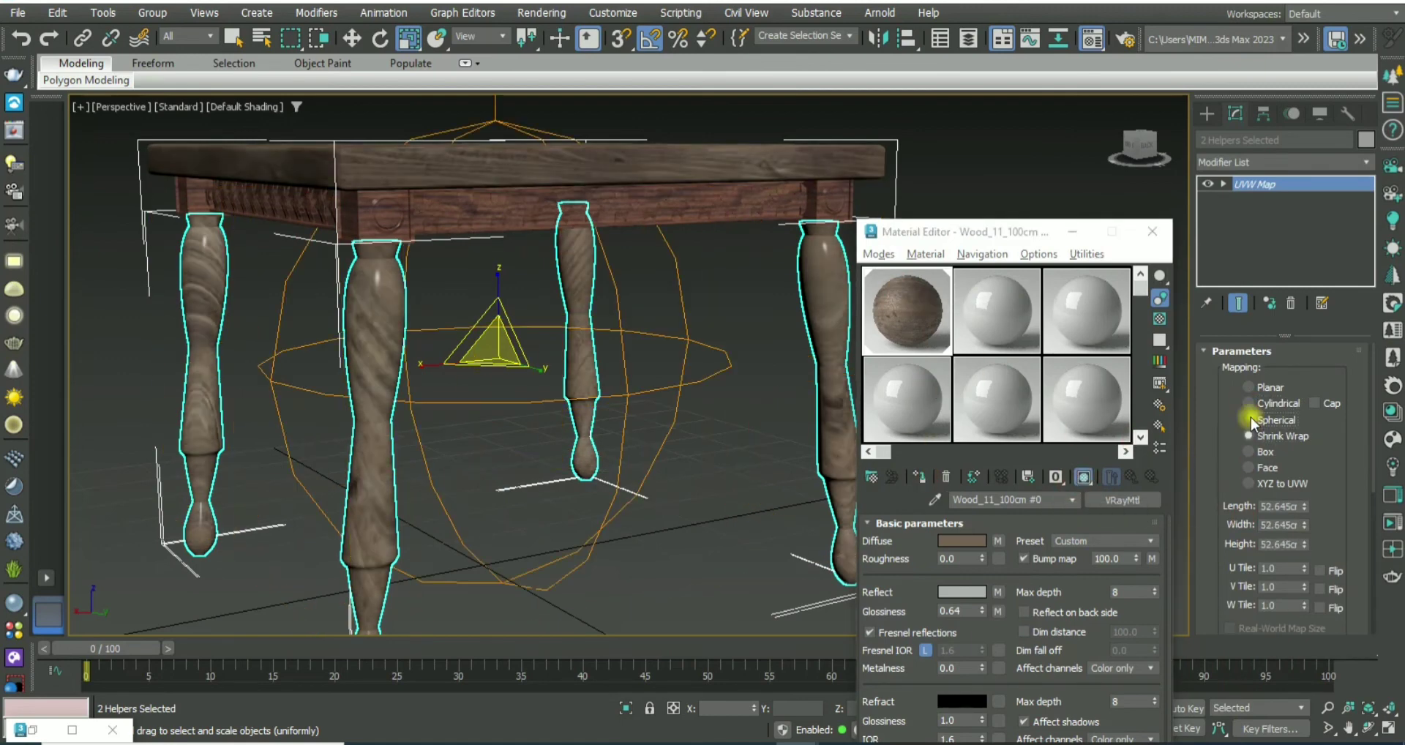
left_click(1248, 403)
left_click(1248, 386)
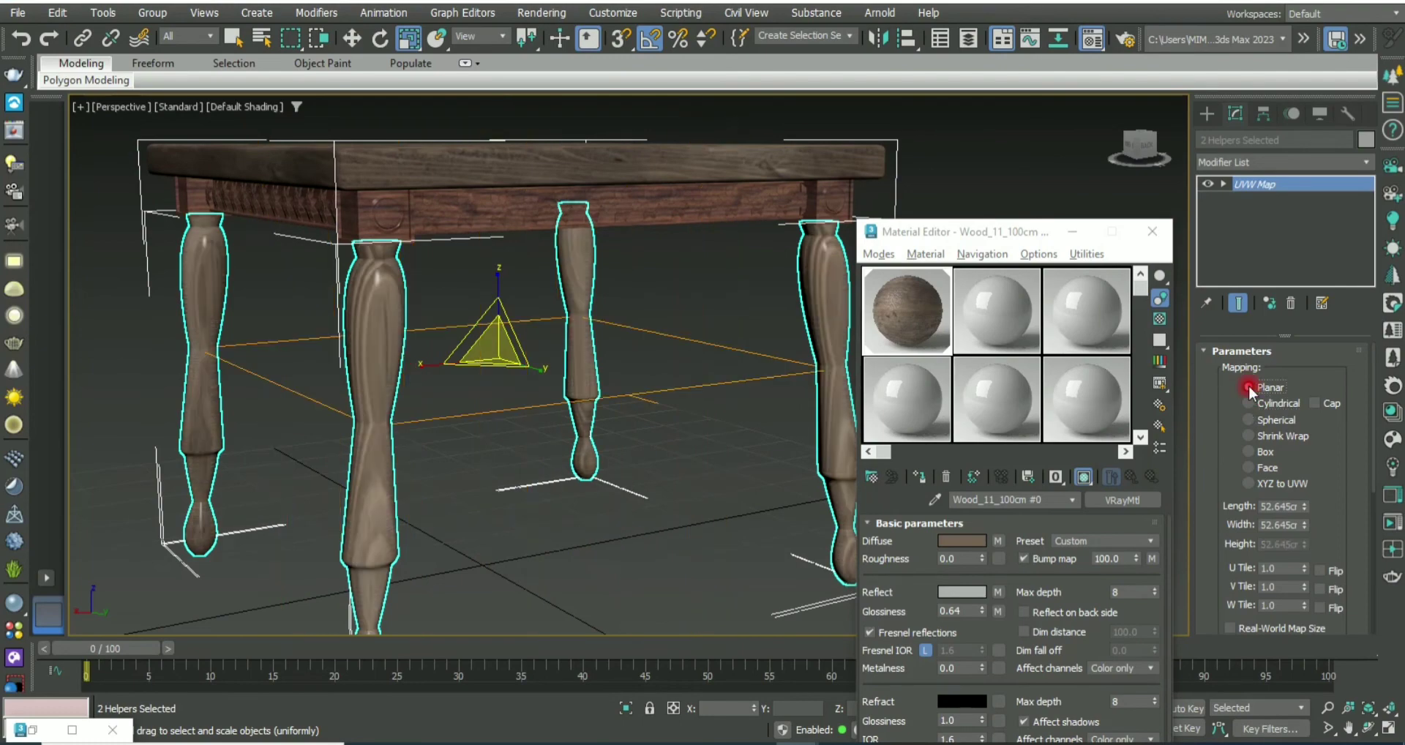
scroll(647, 464, "up", 3)
scroll(805, 392, "up", 3)
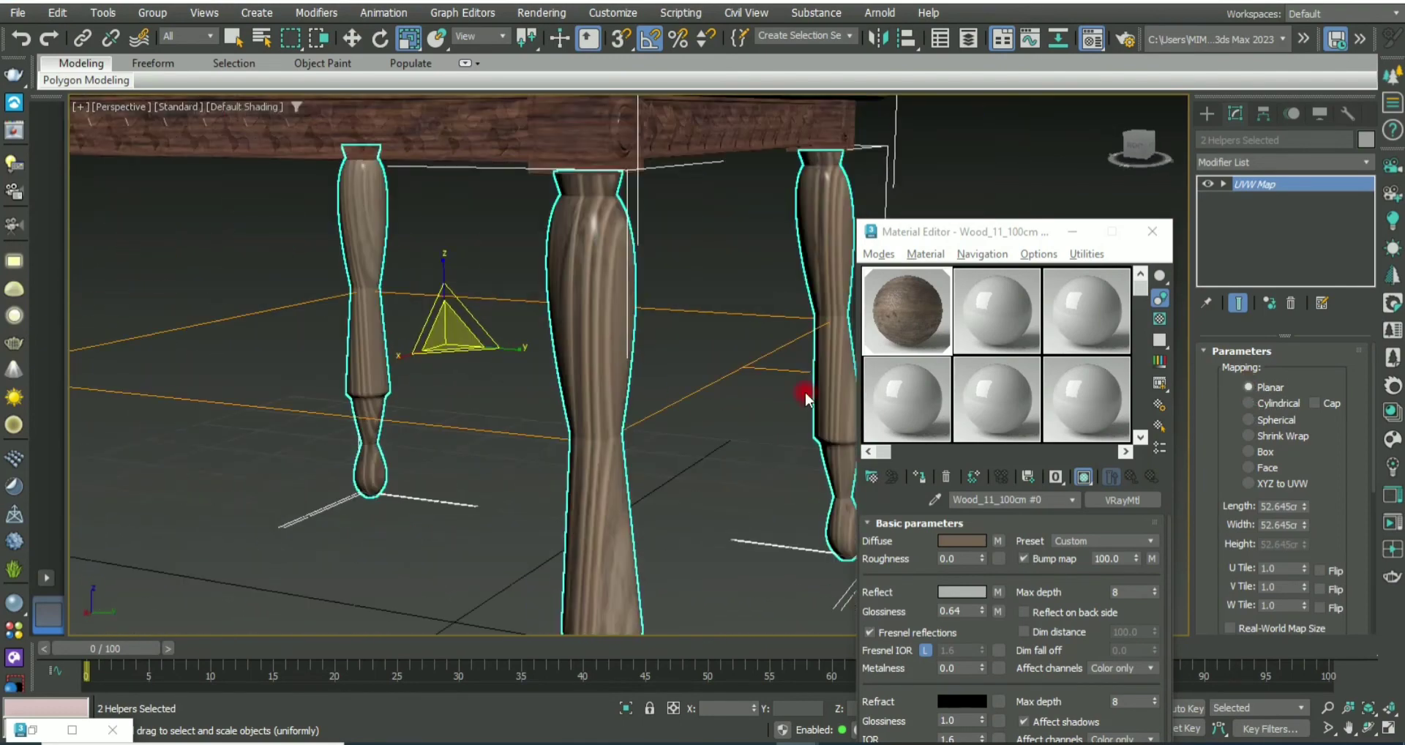
Step: Set the legs' mapping to Box and check the wood grain from several angles
left_click(1222, 185)
left_click(1254, 199)
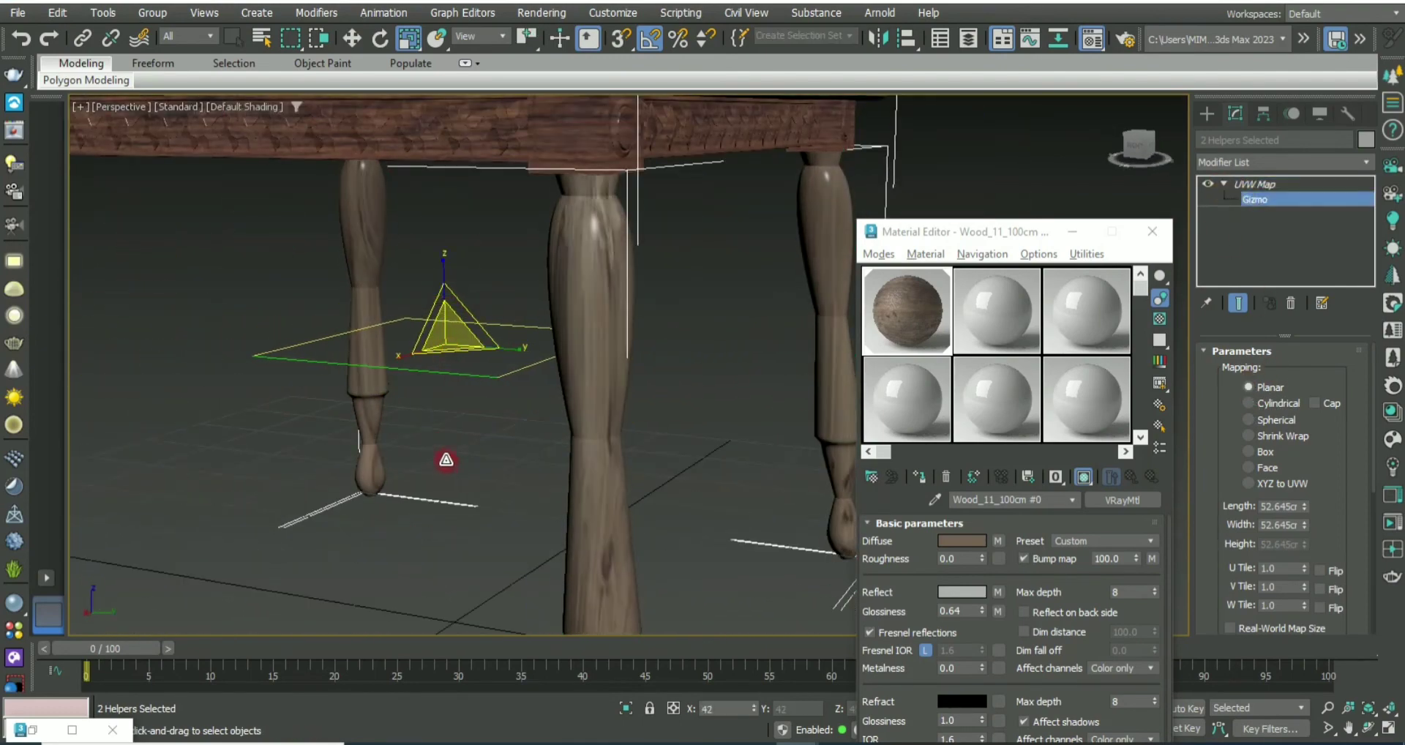
middle_click_drag(446, 460, 406, 411, "alt")
left_click(1260, 454)
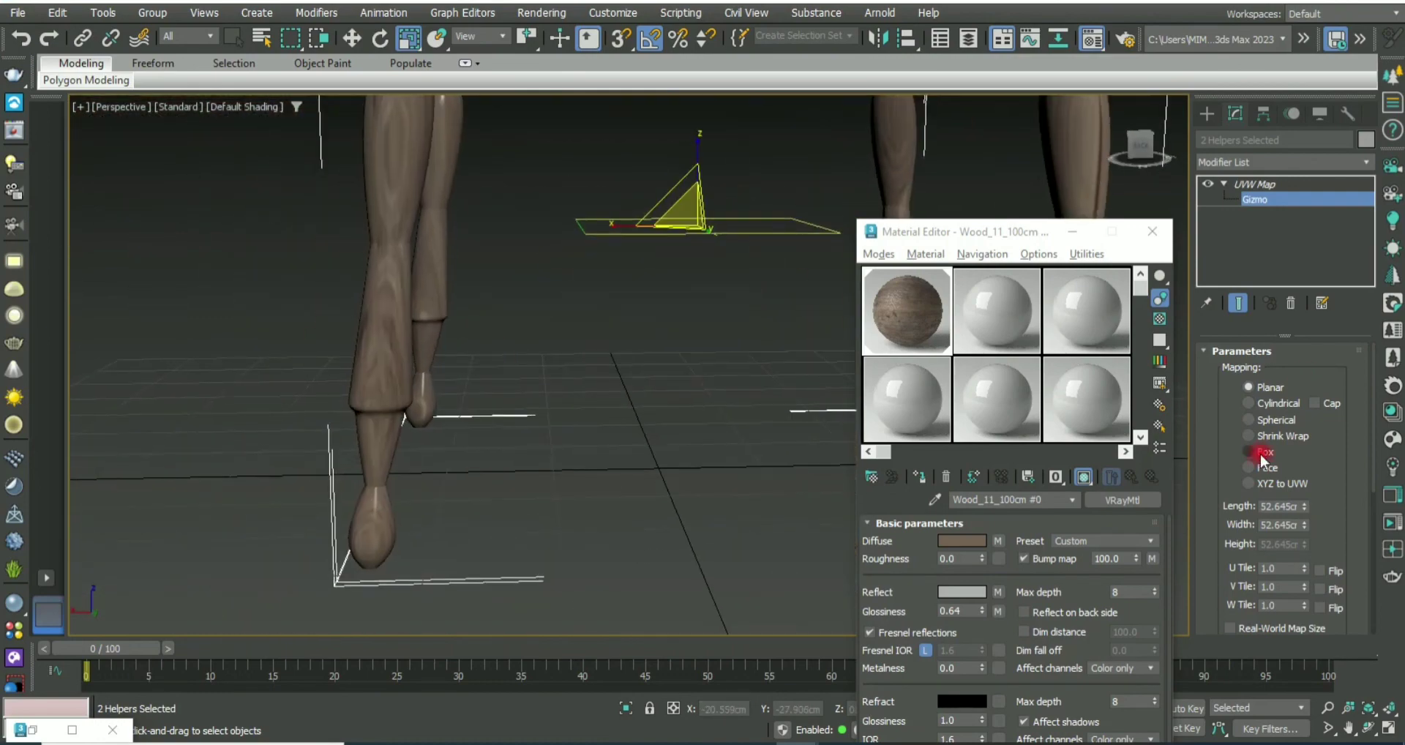
mouse_move(626, 252)
middle_mouse_down("alt")
mouse_move(680, 261)
mouse_move(564, 437)
mouse_move(586, 388)
middle_mouse_up("alt")
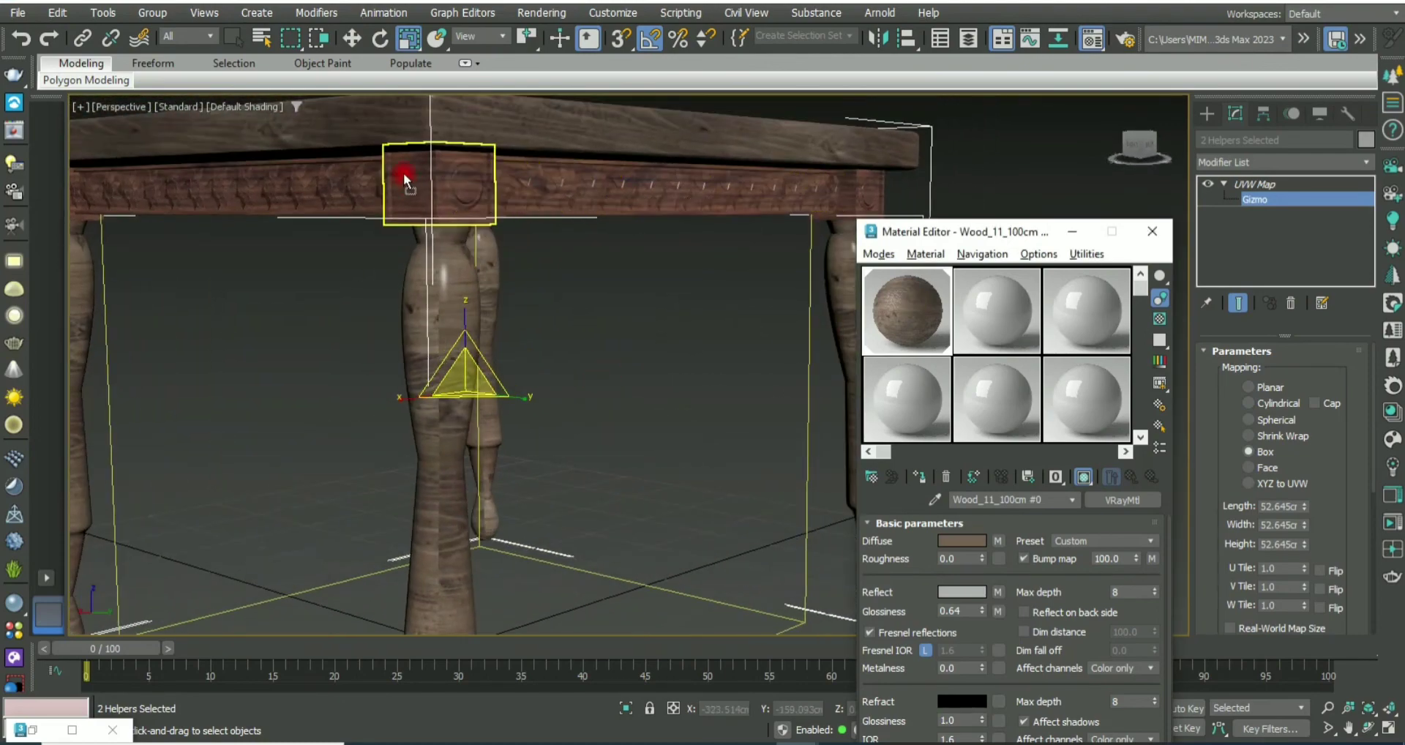
mouse_move(405, 176)
middle_mouse_down("alt")
mouse_move(692, 224)
mouse_move(635, 290)
mouse_move(481, 320)
mouse_move(757, 286)
middle_mouse_up("alt")
scroll(564, 234, "down", 3)
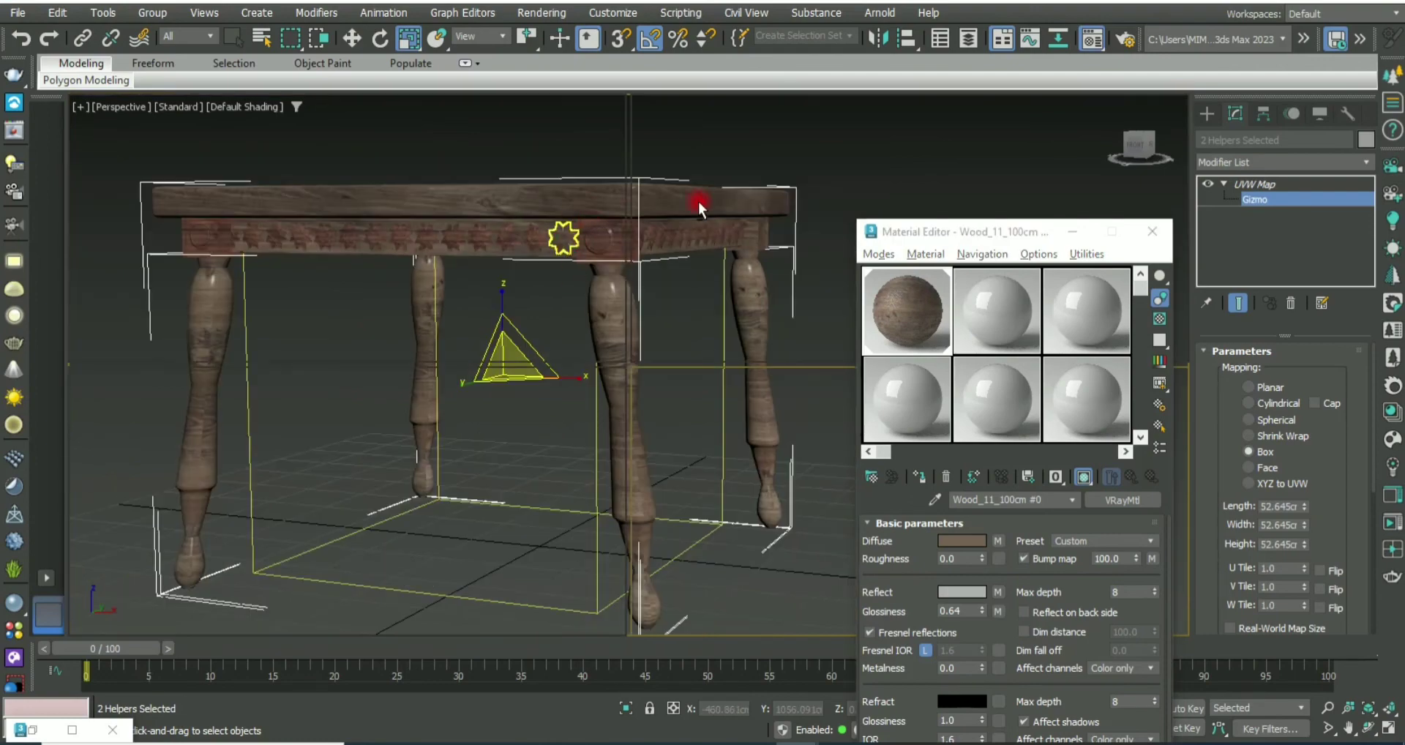
Step: Apply the wood material to the carved star-pattern apron from a left wireframe view
key("alt+w")
key("alt+w")
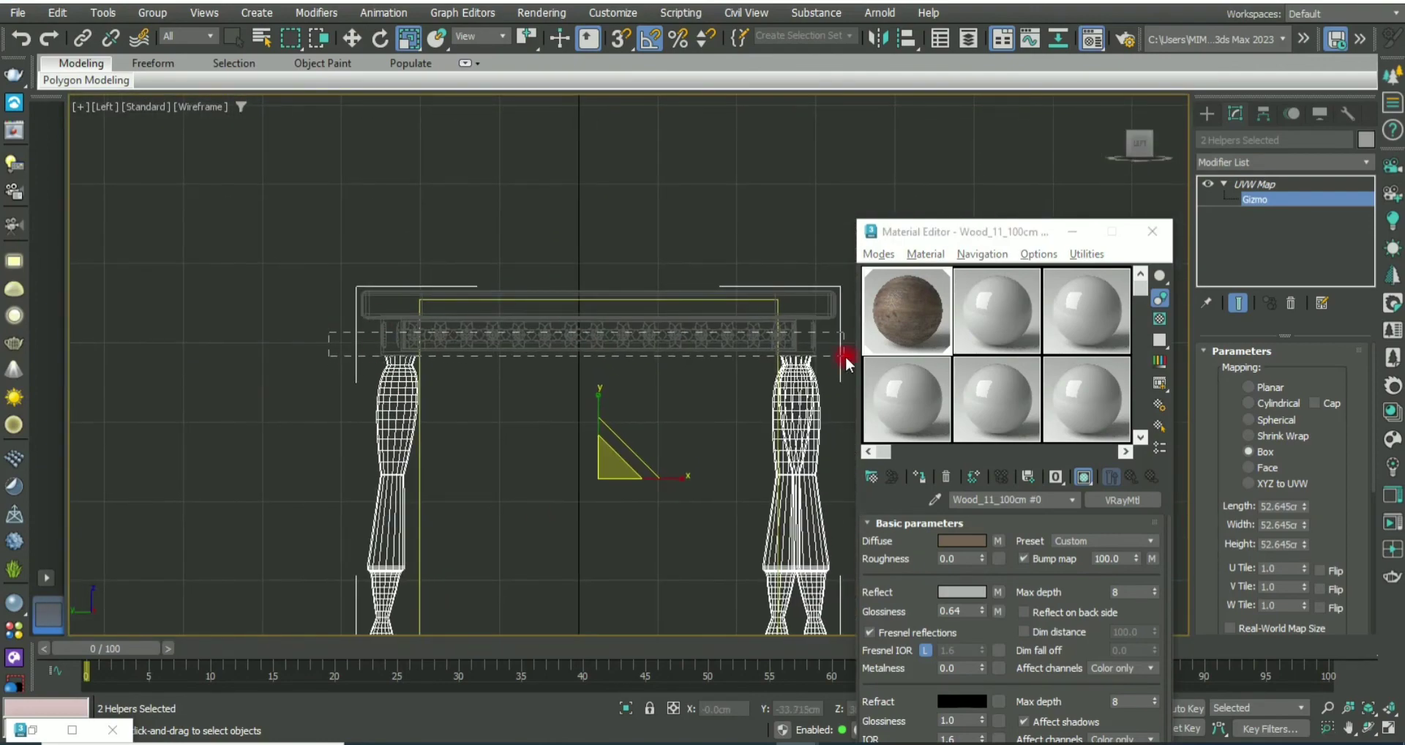
middle_click_drag(715, 345, 231, 243)
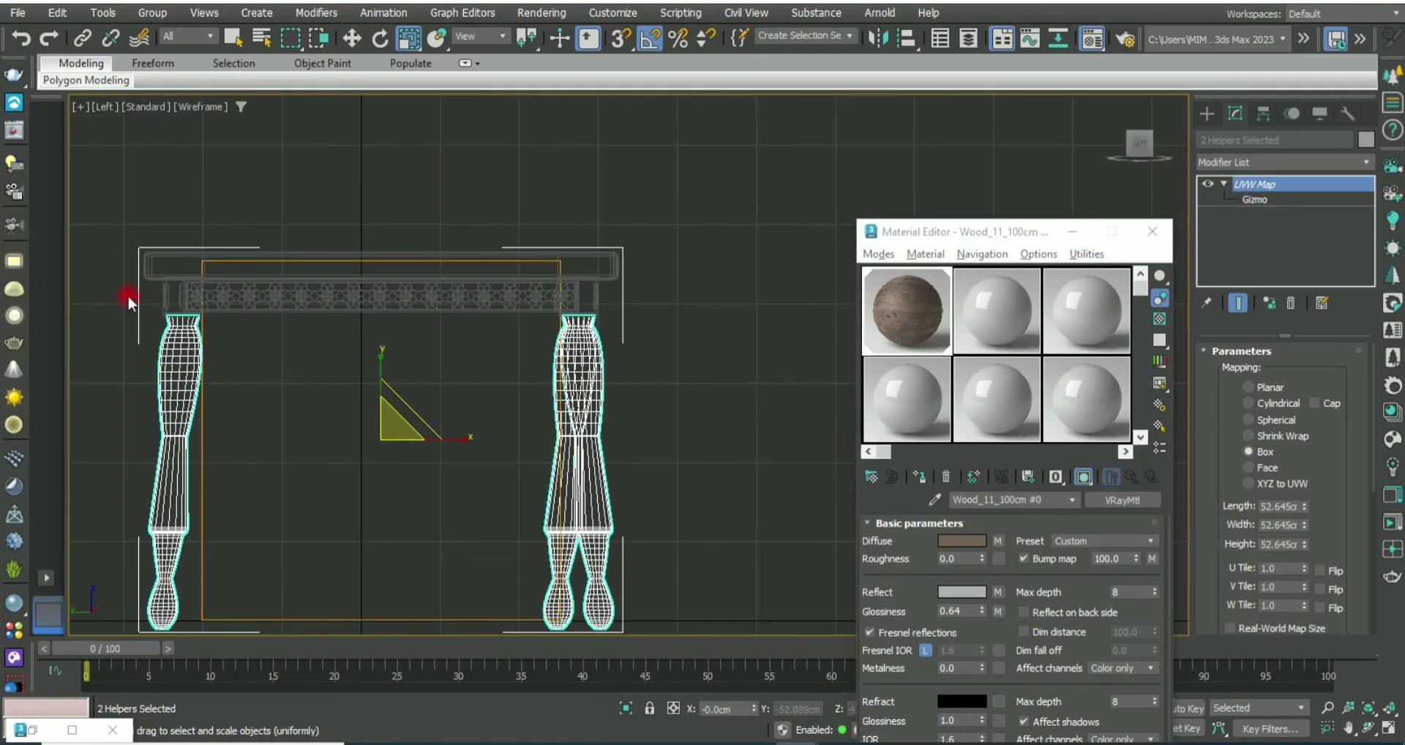
left_click(351, 301)
left_click(919, 478)
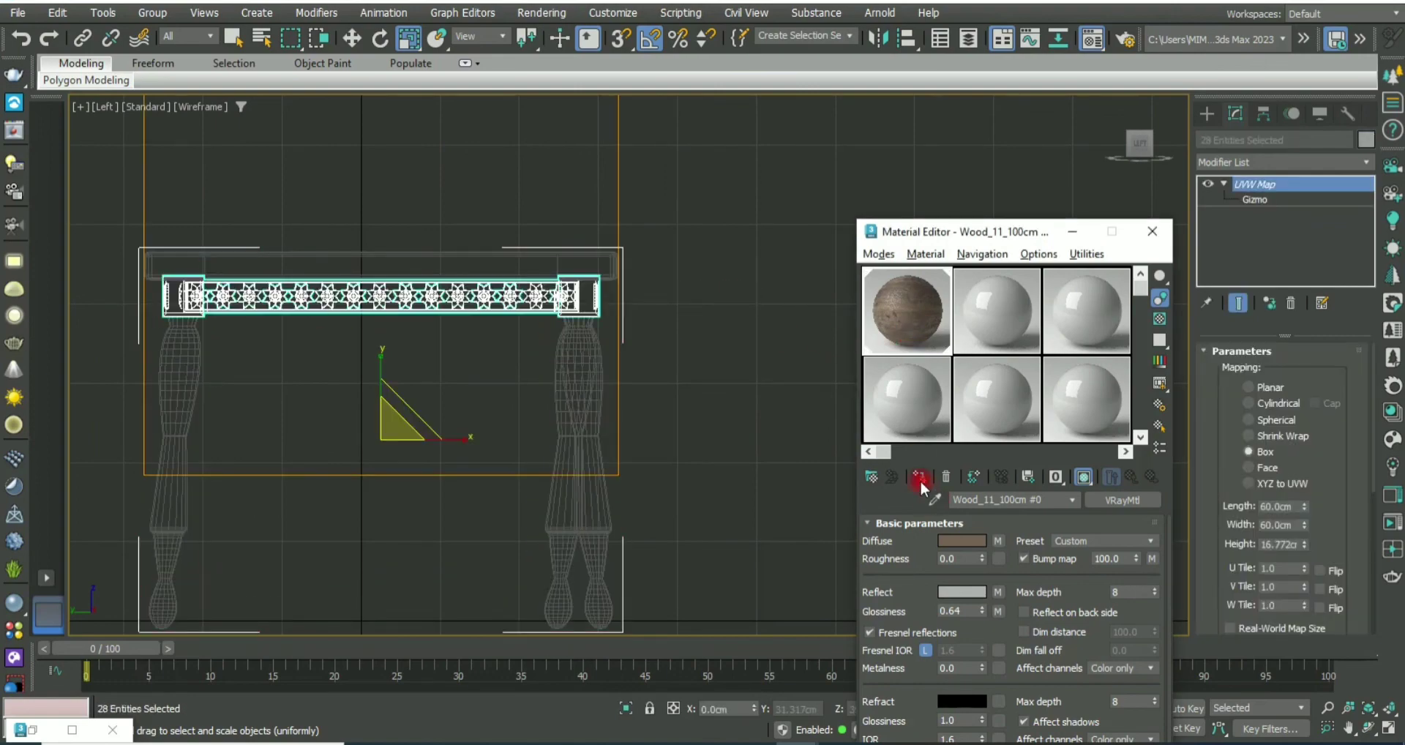
left_click(1068, 232)
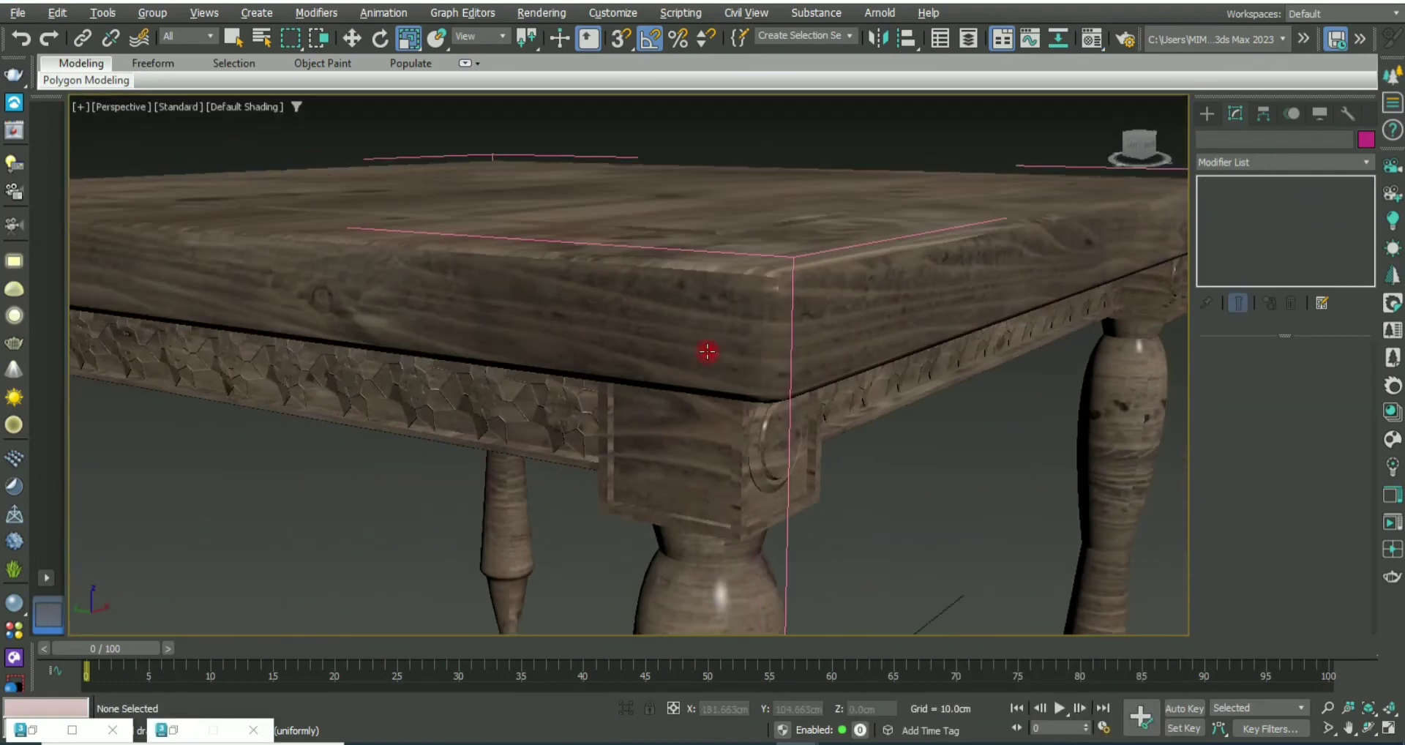
mouse_move(860, 414)
middle_mouse_down("alt")
mouse_move(806, 393)
mouse_move(794, 359)
middle_mouse_up("alt")
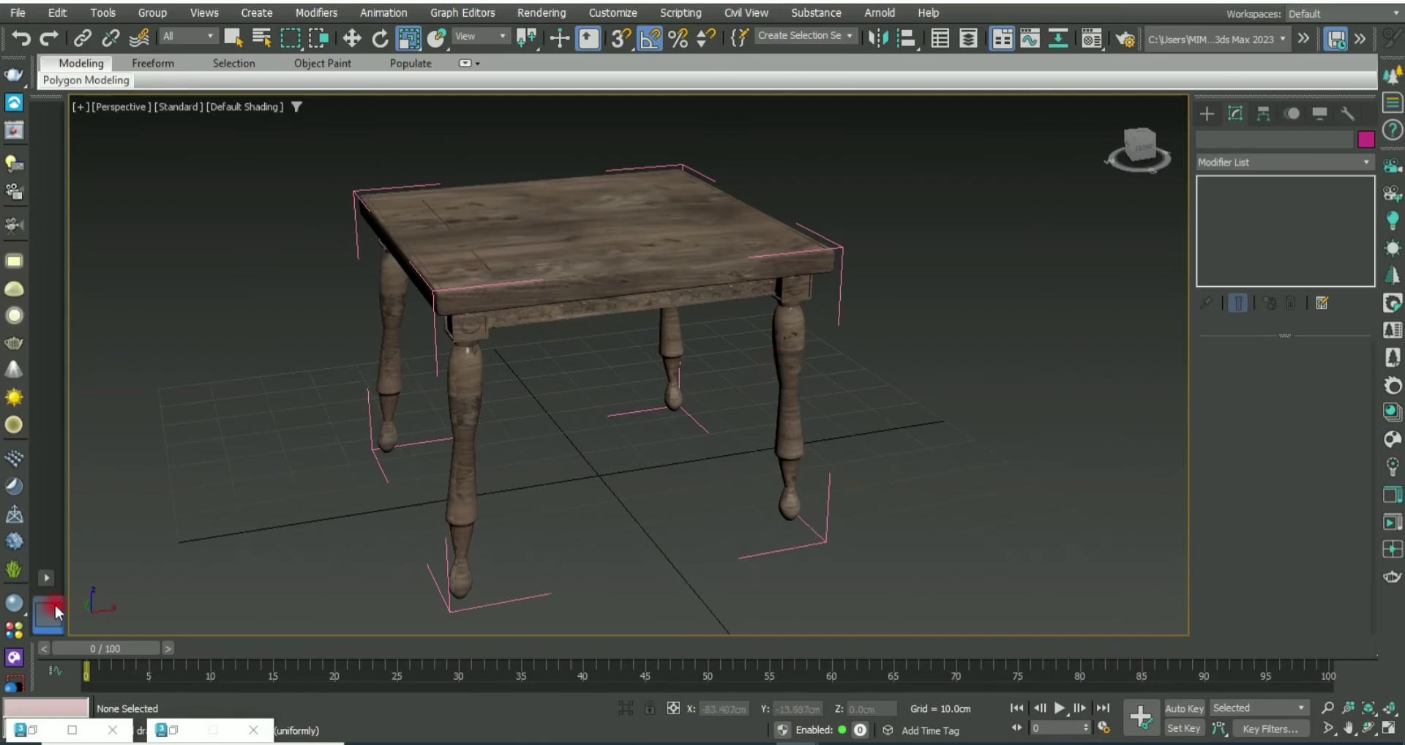
Step: Import the Studio 004 HDRI from Chaos Cosmos for the dome light
left_click(56, 612)
left_click(103, 354)
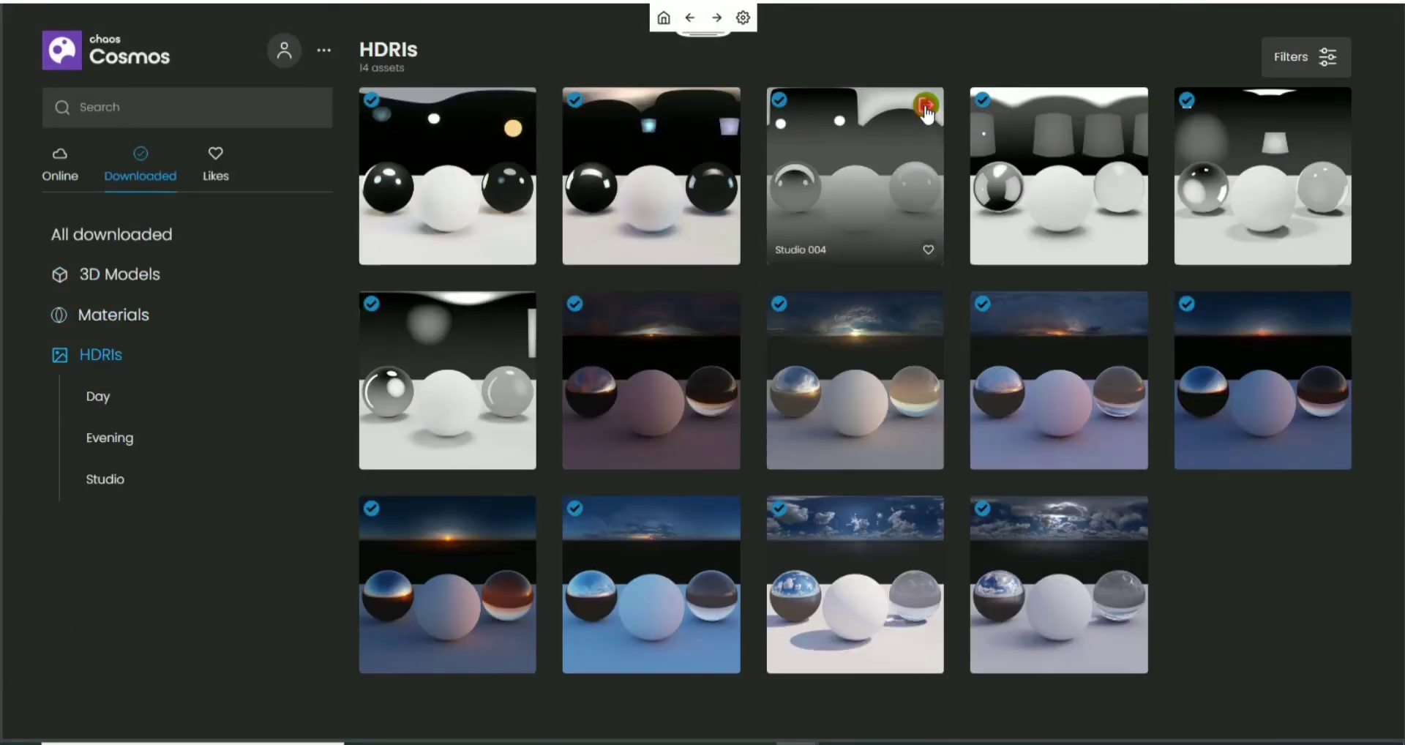
left_click(926, 107)
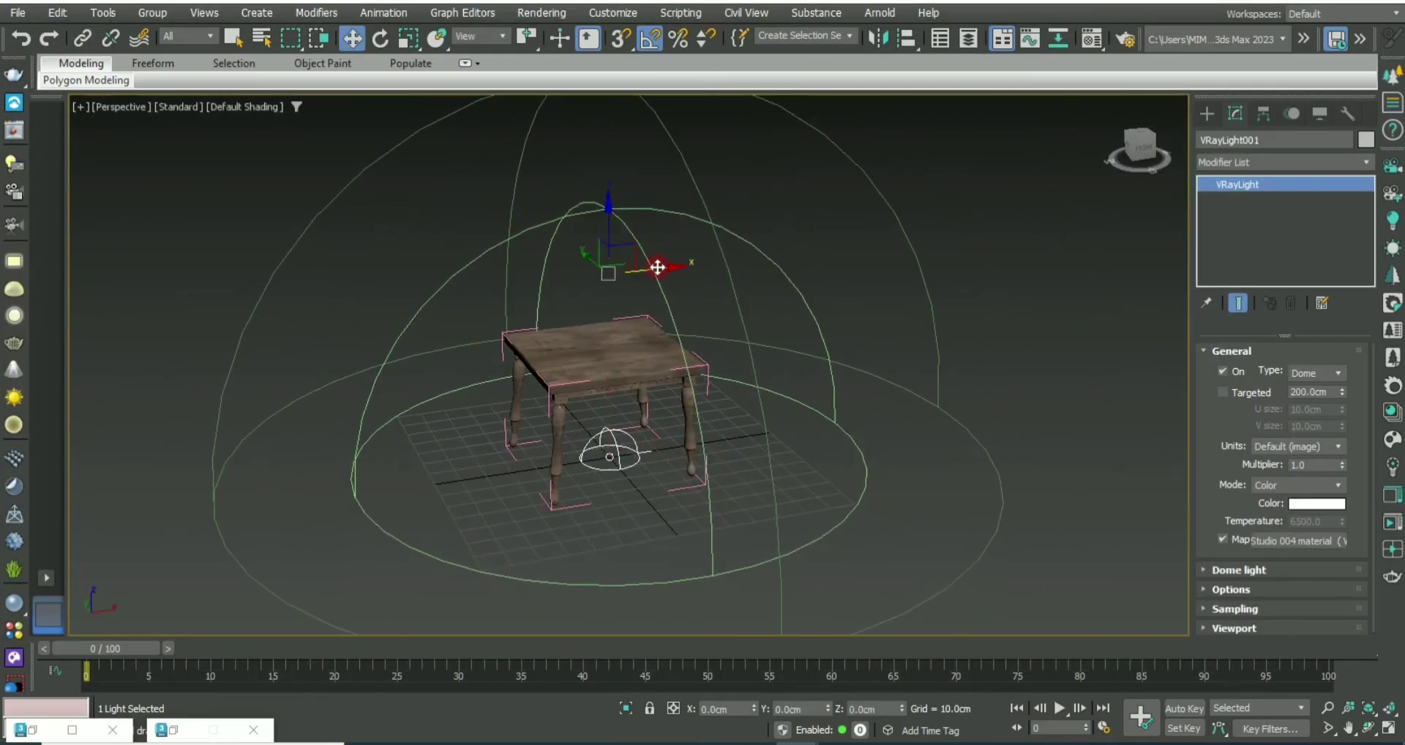
Step: Shift the dome light sideways along X
left_click_drag(657, 267, 878, 256)
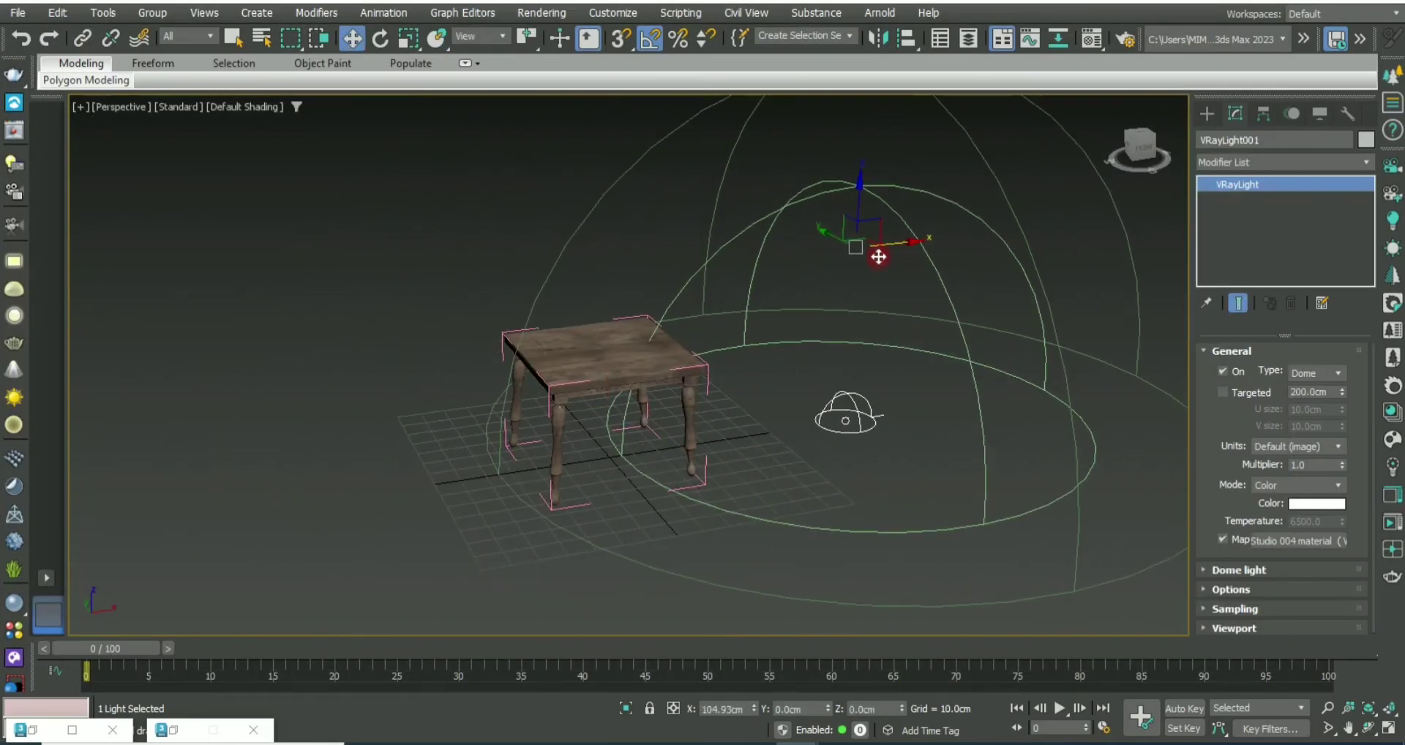
left_click(1197, 740)
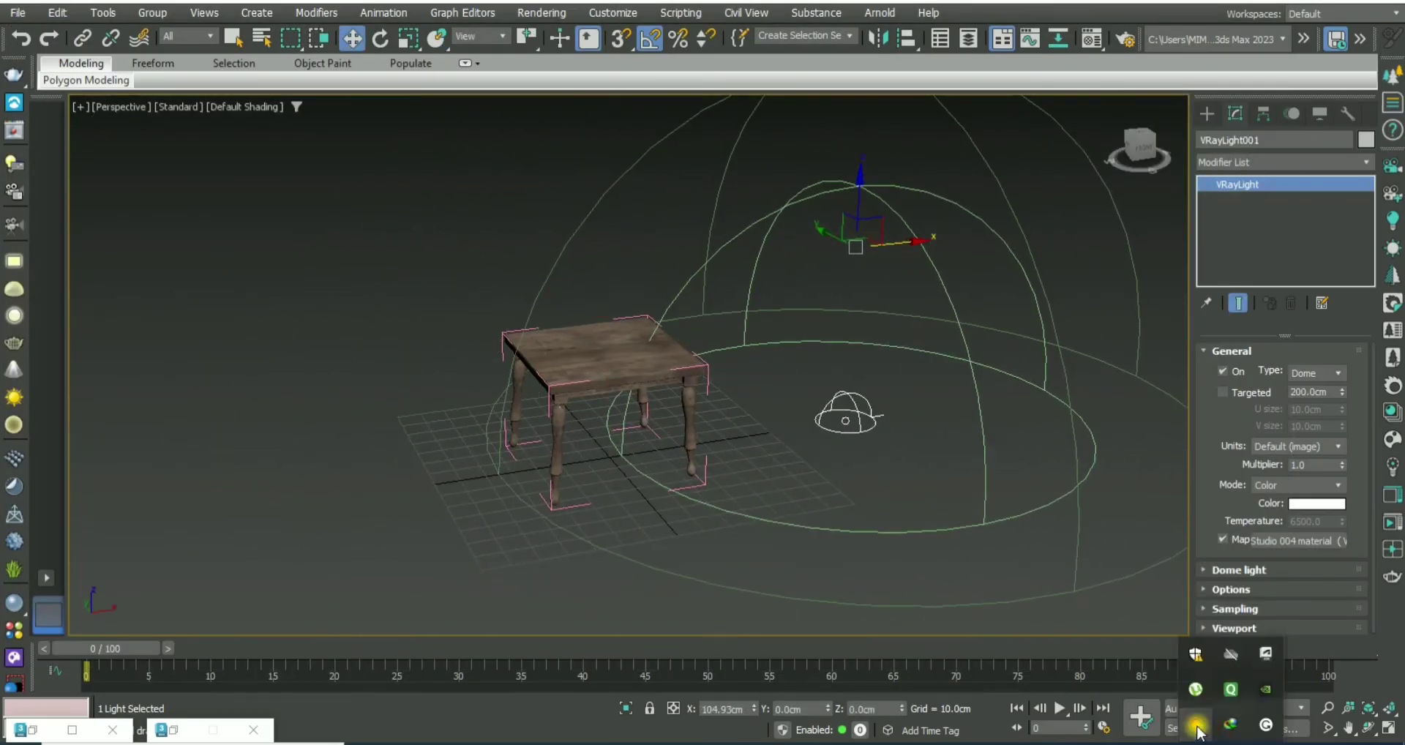
left_click(1196, 726)
Step: Frame the table close from a low angle and open the V-Ray Frame Buffer
scroll(783, 455, "up", 3)
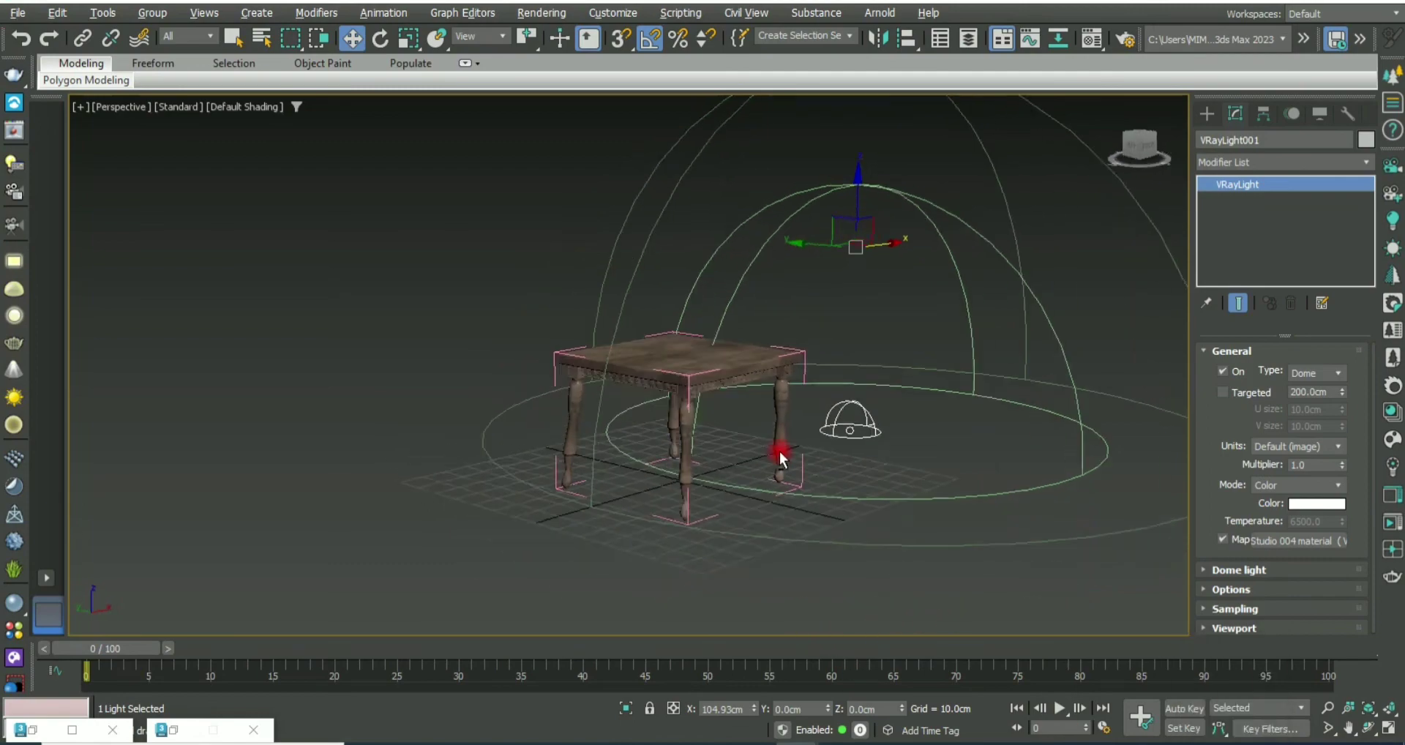
scroll(805, 432, "up", 2)
mouse_move(805, 432)
middle_mouse_down("alt")
mouse_move(793, 501)
mouse_move(732, 484)
mouse_move(748, 516)
mouse_move(833, 490)
middle_mouse_up("alt")
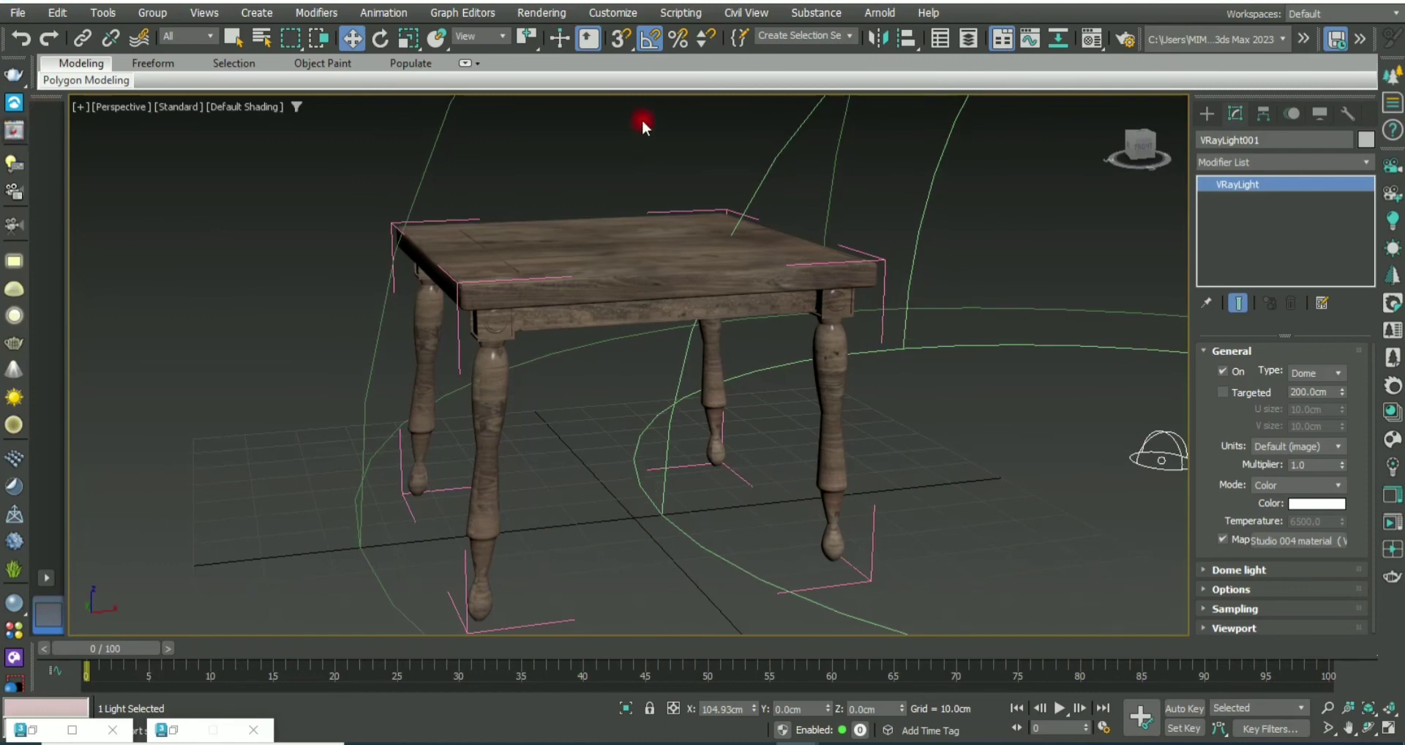
key("shift+q")
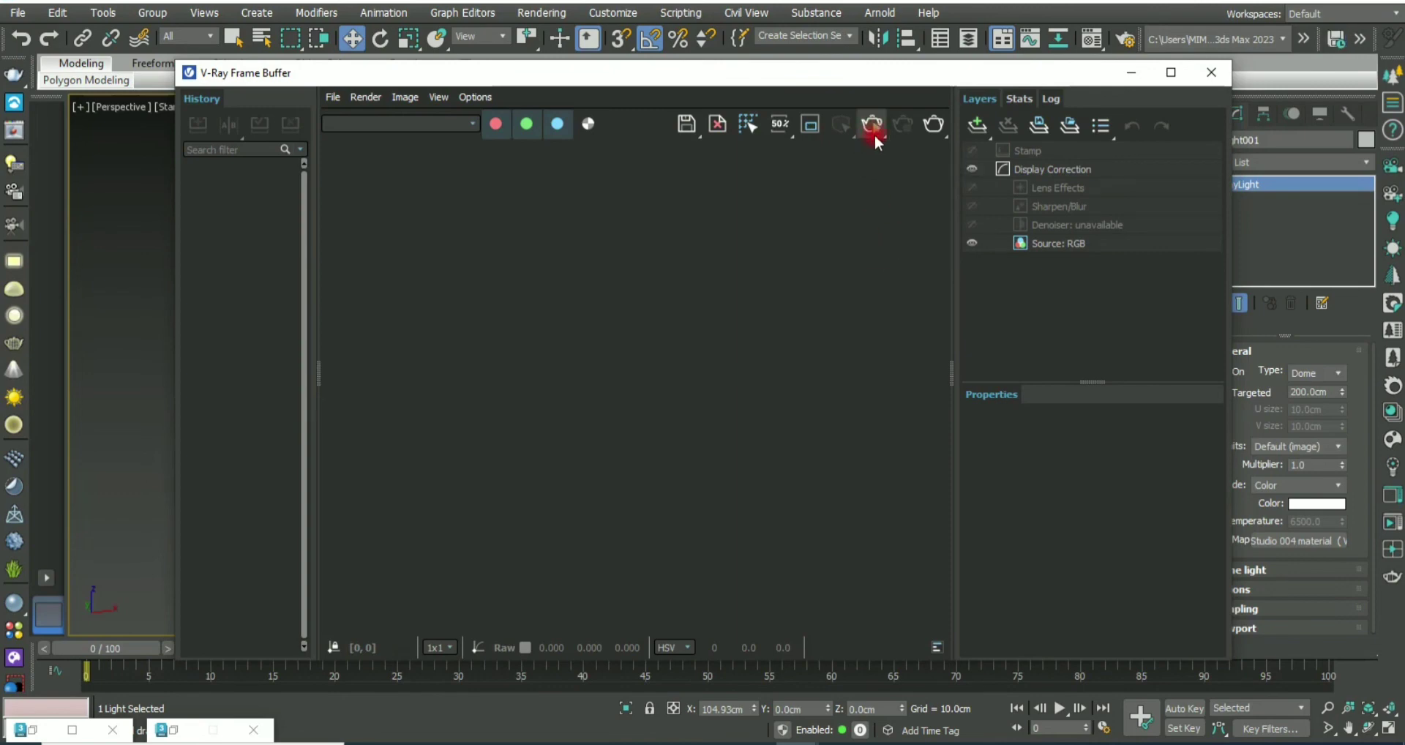
Step: Run an interactive V-Ray render and zoom and pan the frame buffer to inspect the table
left_click(874, 129)
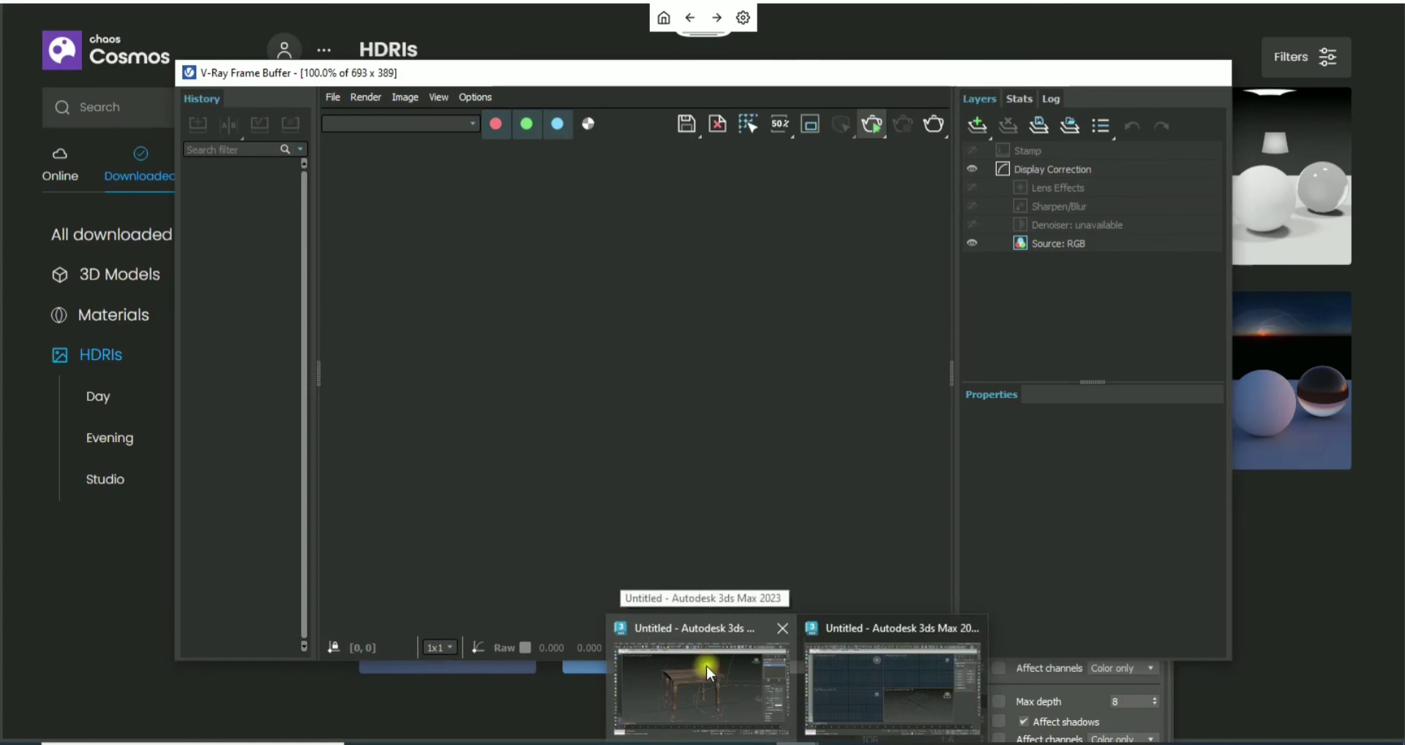
left_click(706, 663)
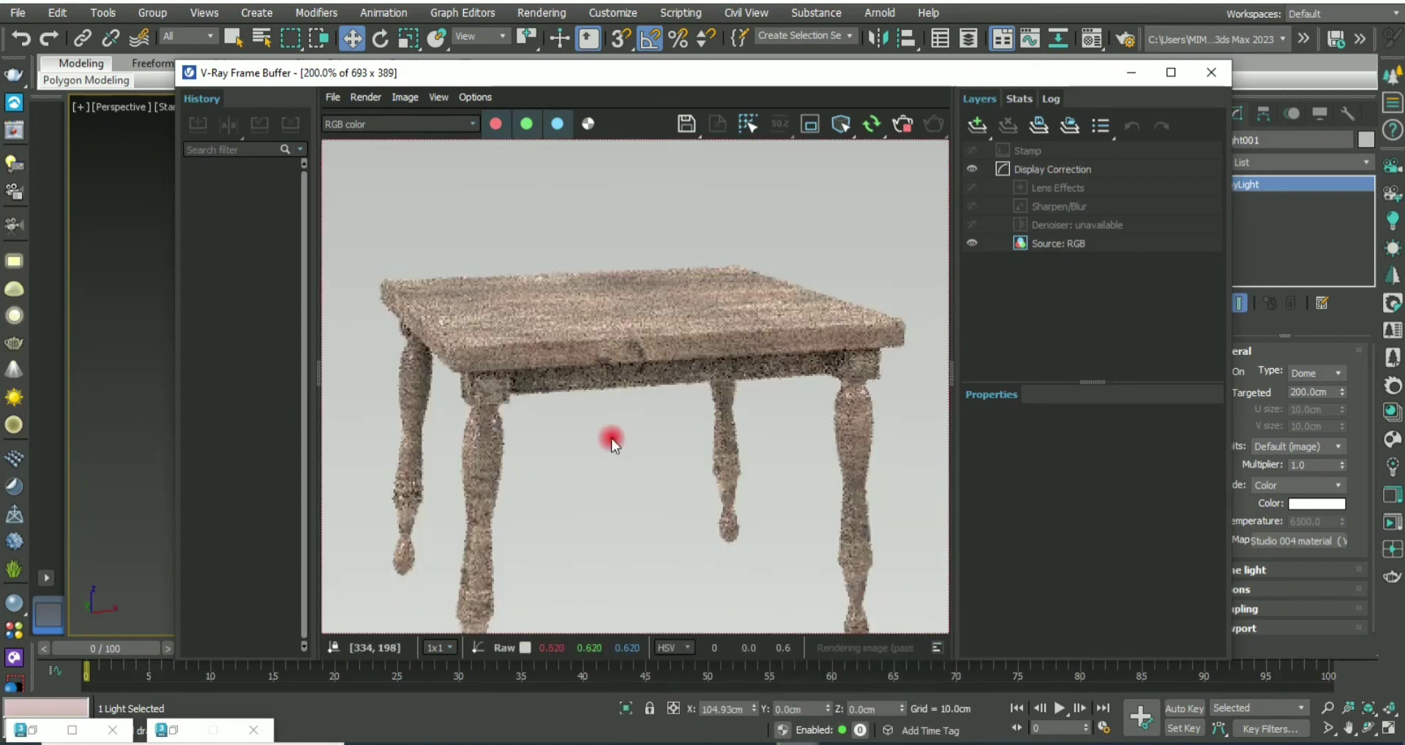
scroll(634, 358, "up", 1)
scroll(666, 351, "up", 2)
scroll(703, 322, "down", 2)
scroll(629, 343, "up", 1)
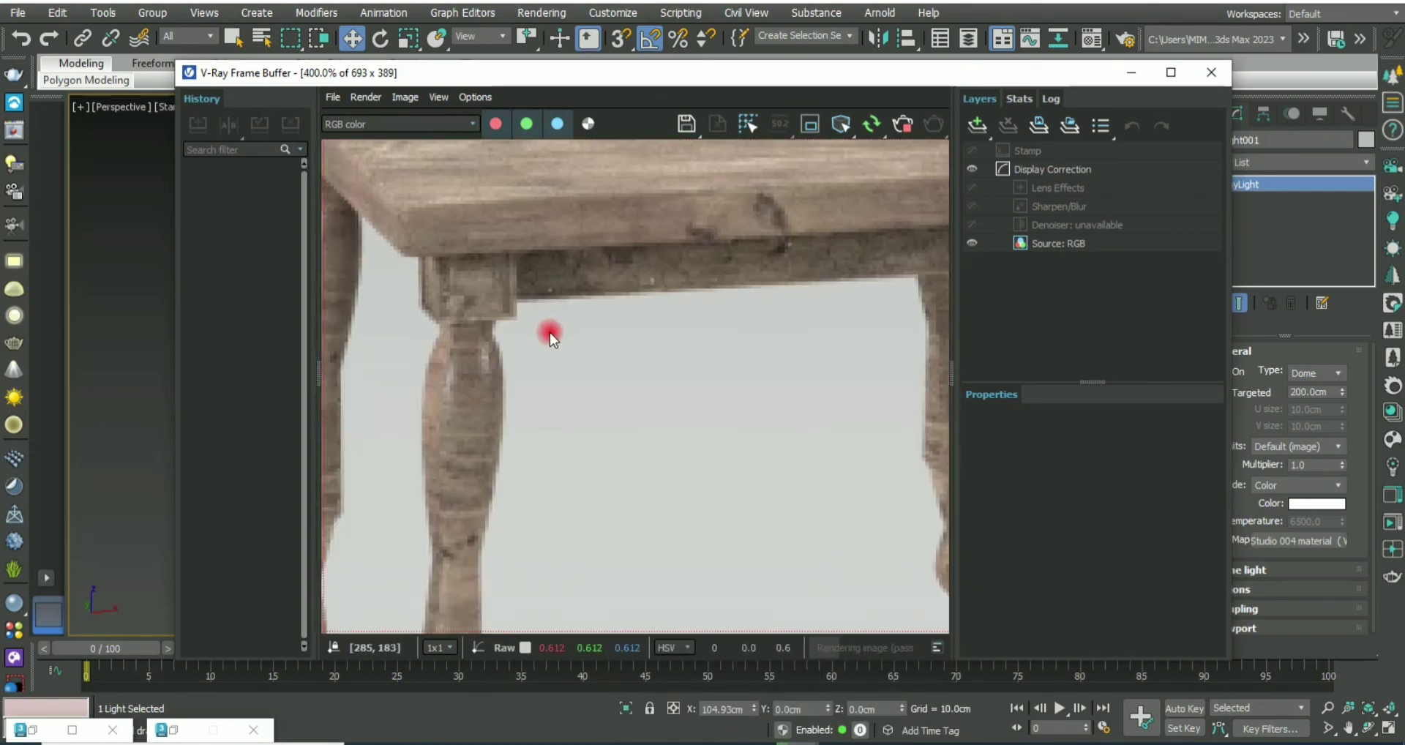
scroll(684, 344, "down", 2)
scroll(683, 354, "up", 3)
scroll(683, 359, "down", 3)
scroll(682, 358, "up", 1)
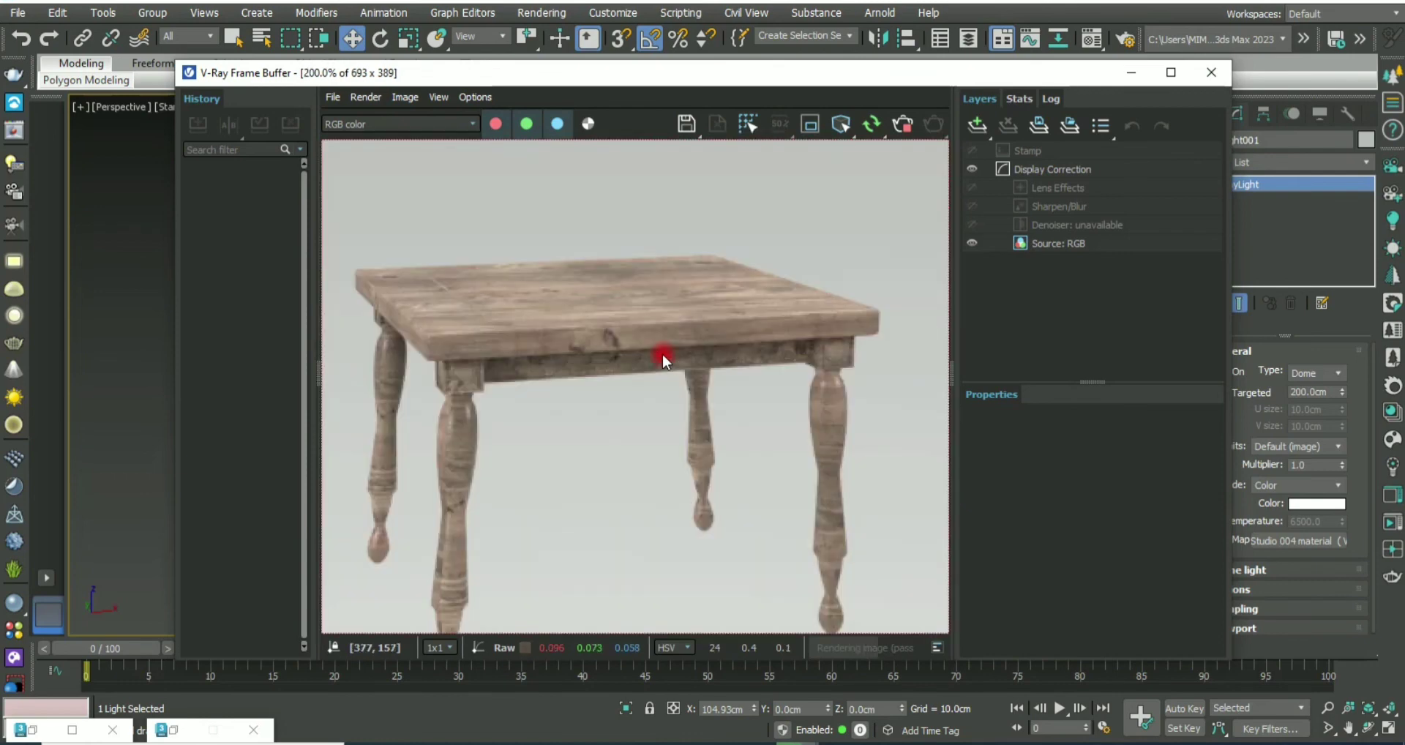
scroll(661, 351, "down", 1)
scroll(665, 348, "up", 3)
scroll(585, 373, "down", 2)
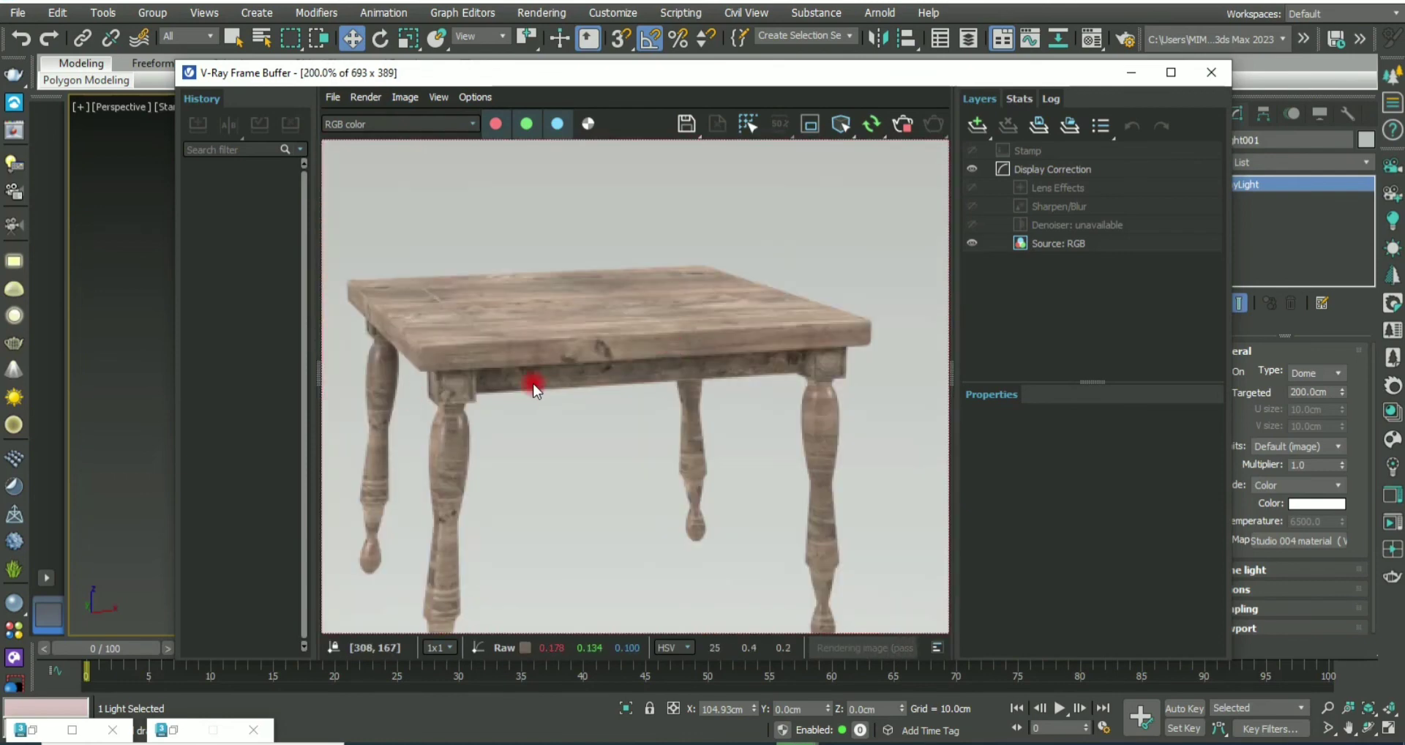
left_click_drag(533, 385, 573, 303)
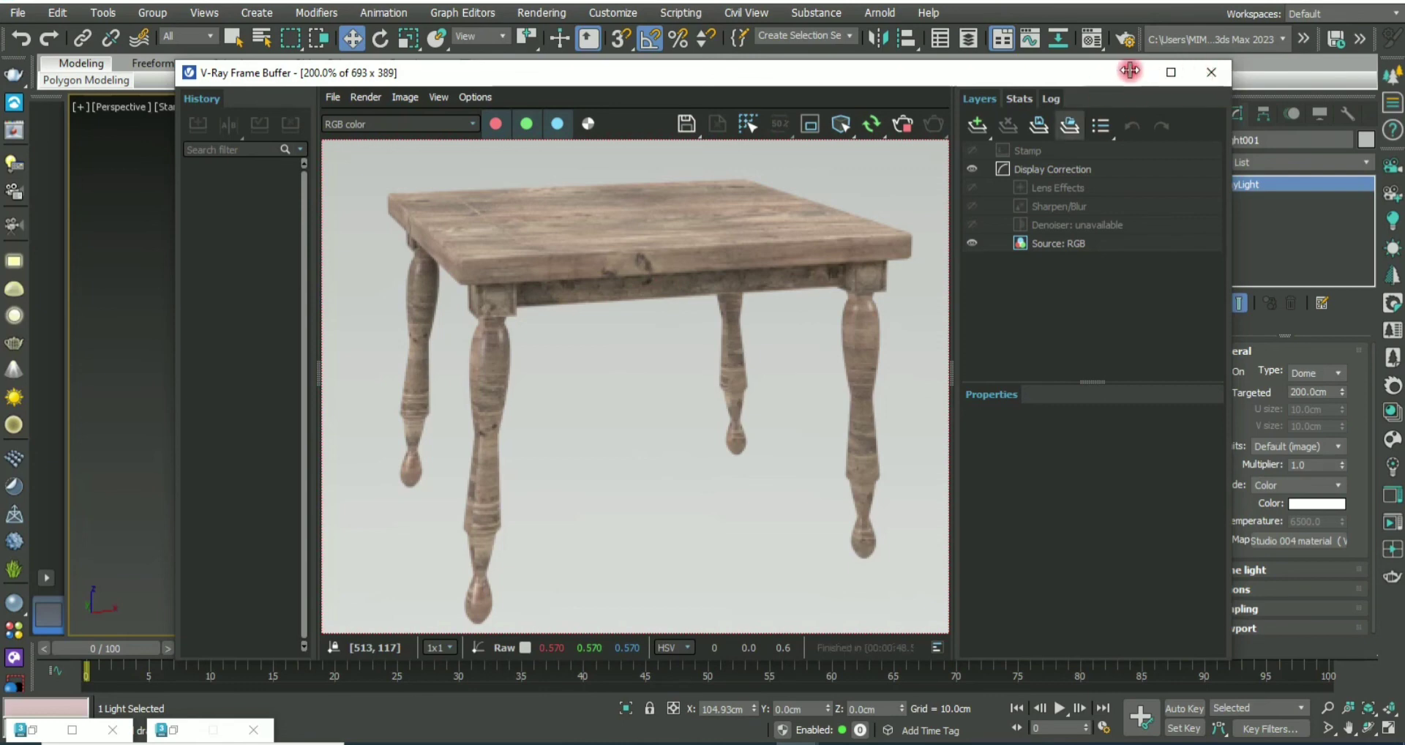
left_click(1220, 739)
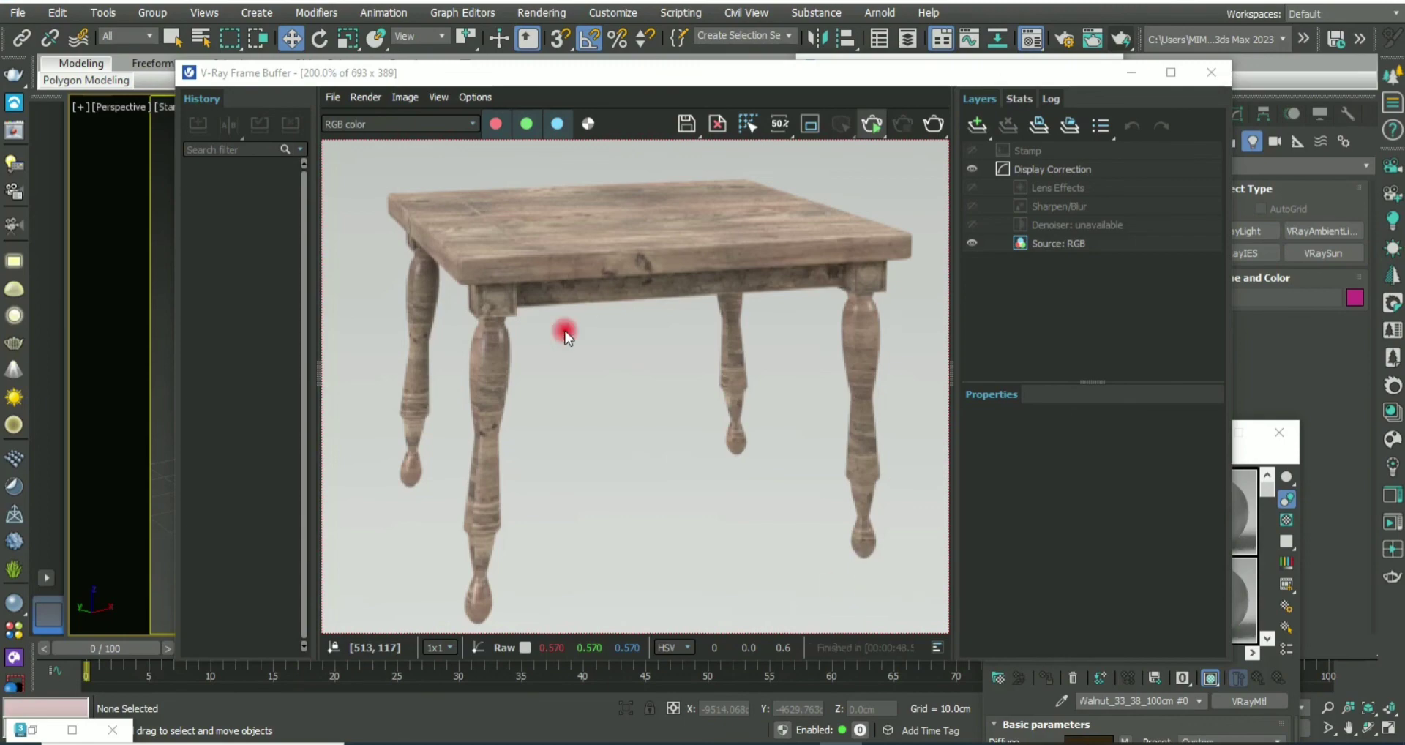
Step: Render the walnut-textured table with Shift+Q and zoom around the result
key("shift+q")
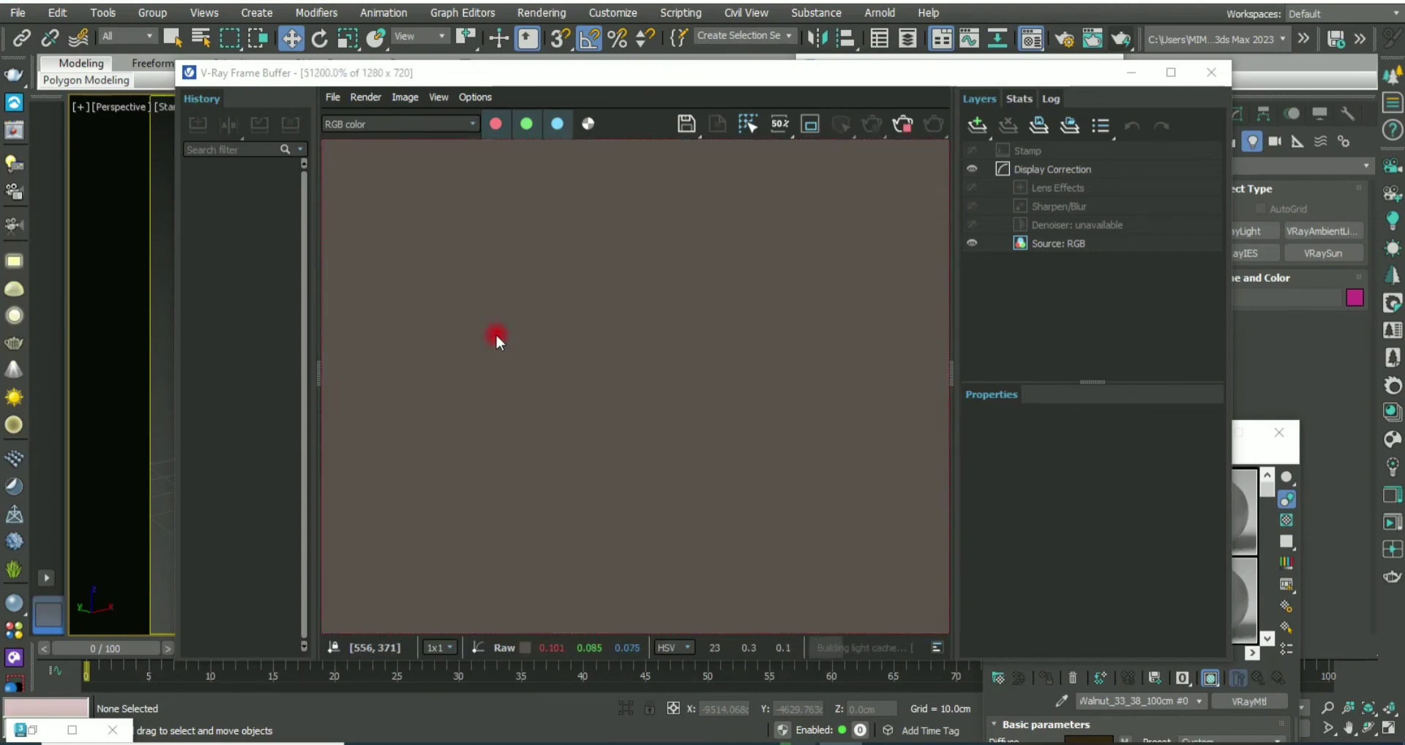
scroll(648, 349, "down", 1)
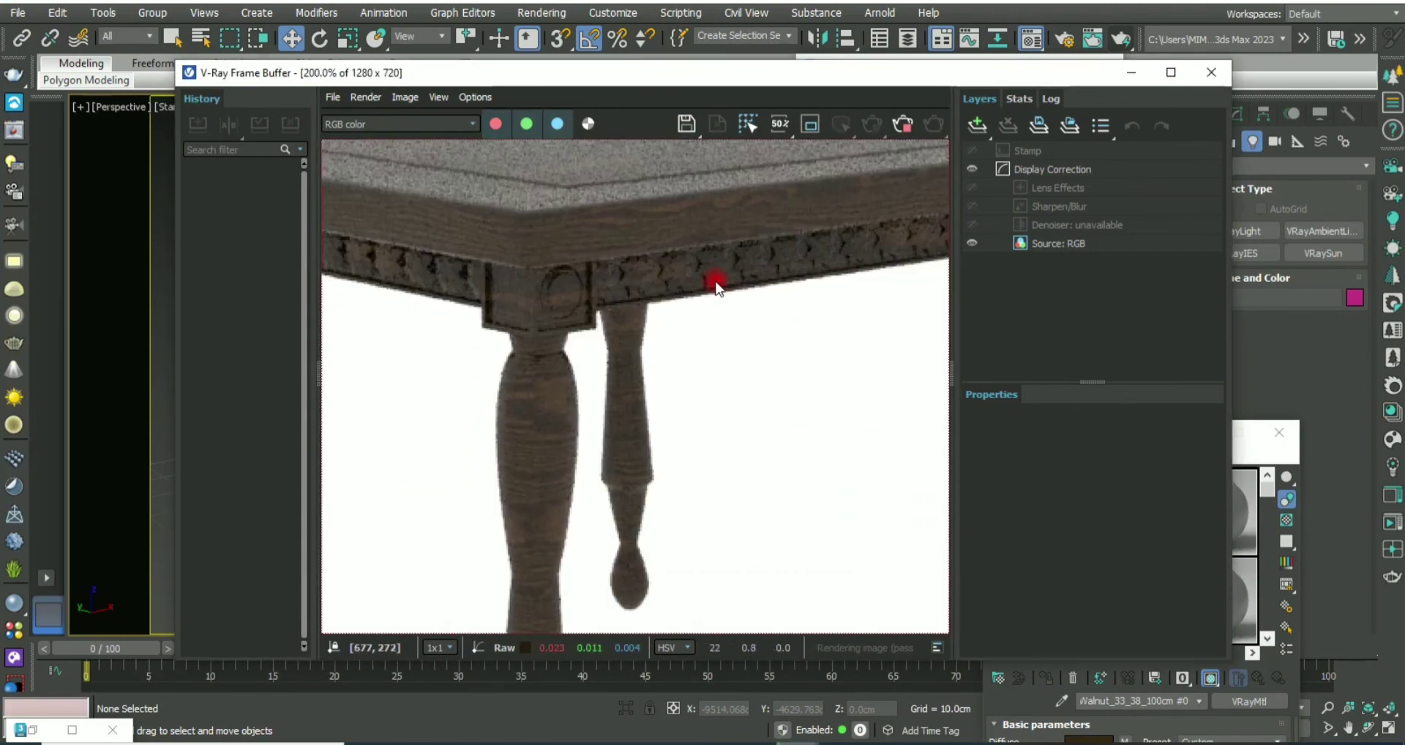
scroll(629, 387, "down", 1)
scroll(714, 351, "up", 1)
scroll(734, 436, "down", 2)
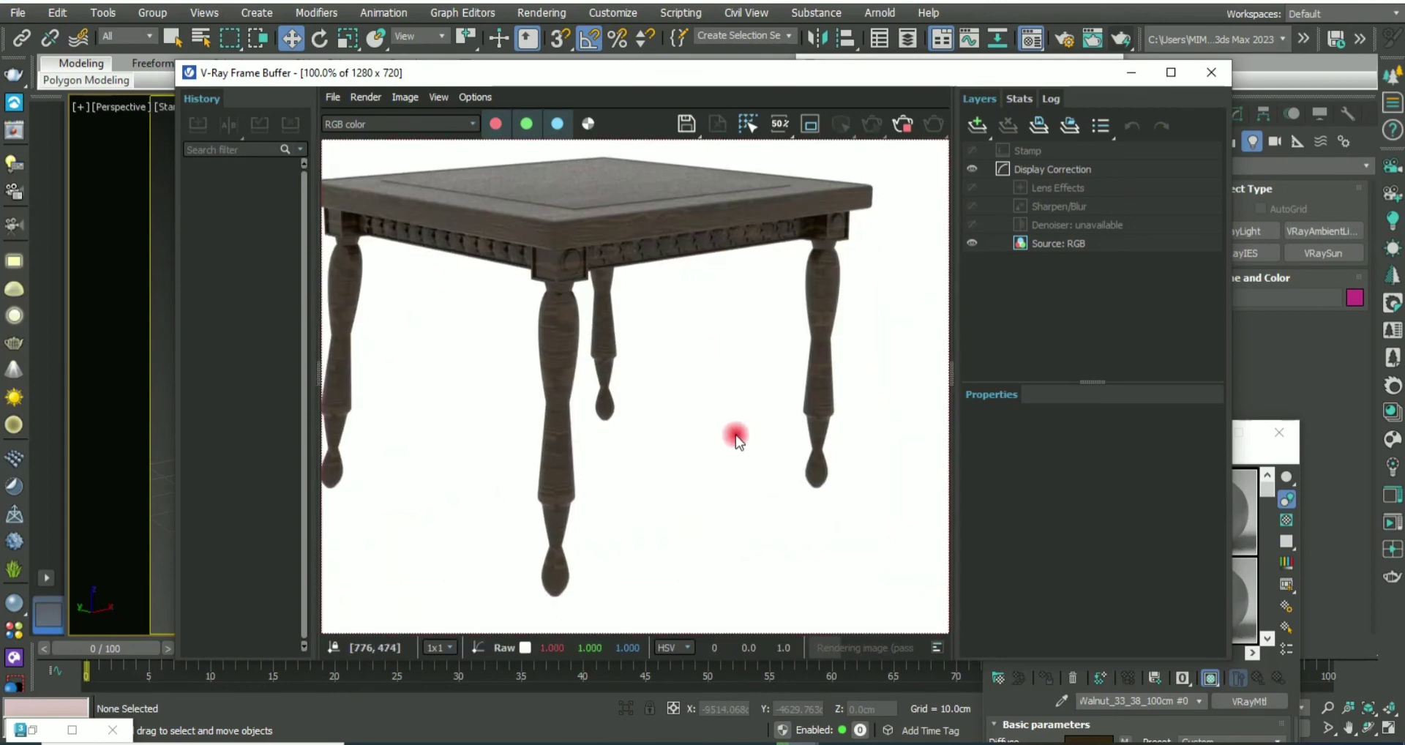
scroll(734, 408, "down", 1)
scroll(693, 386, "up", 2)
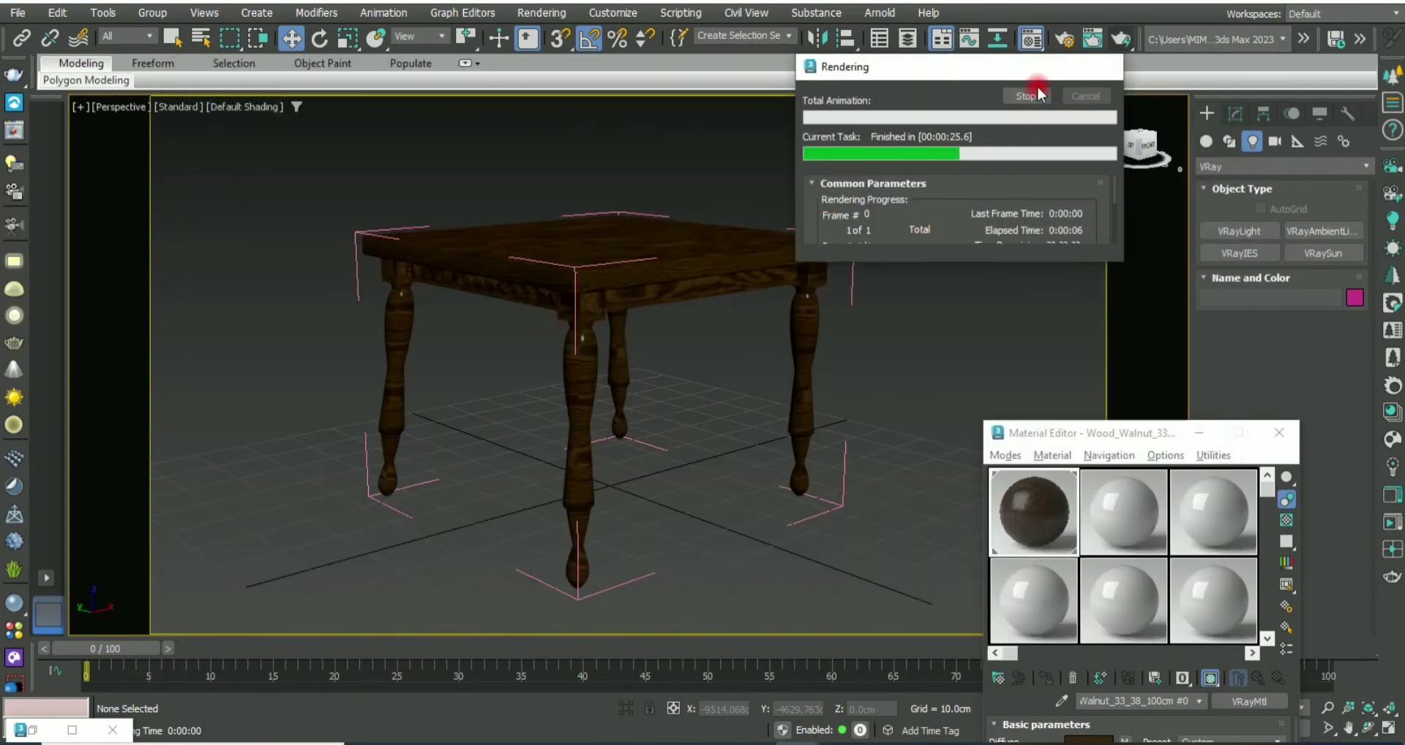
left_click(1027, 95)
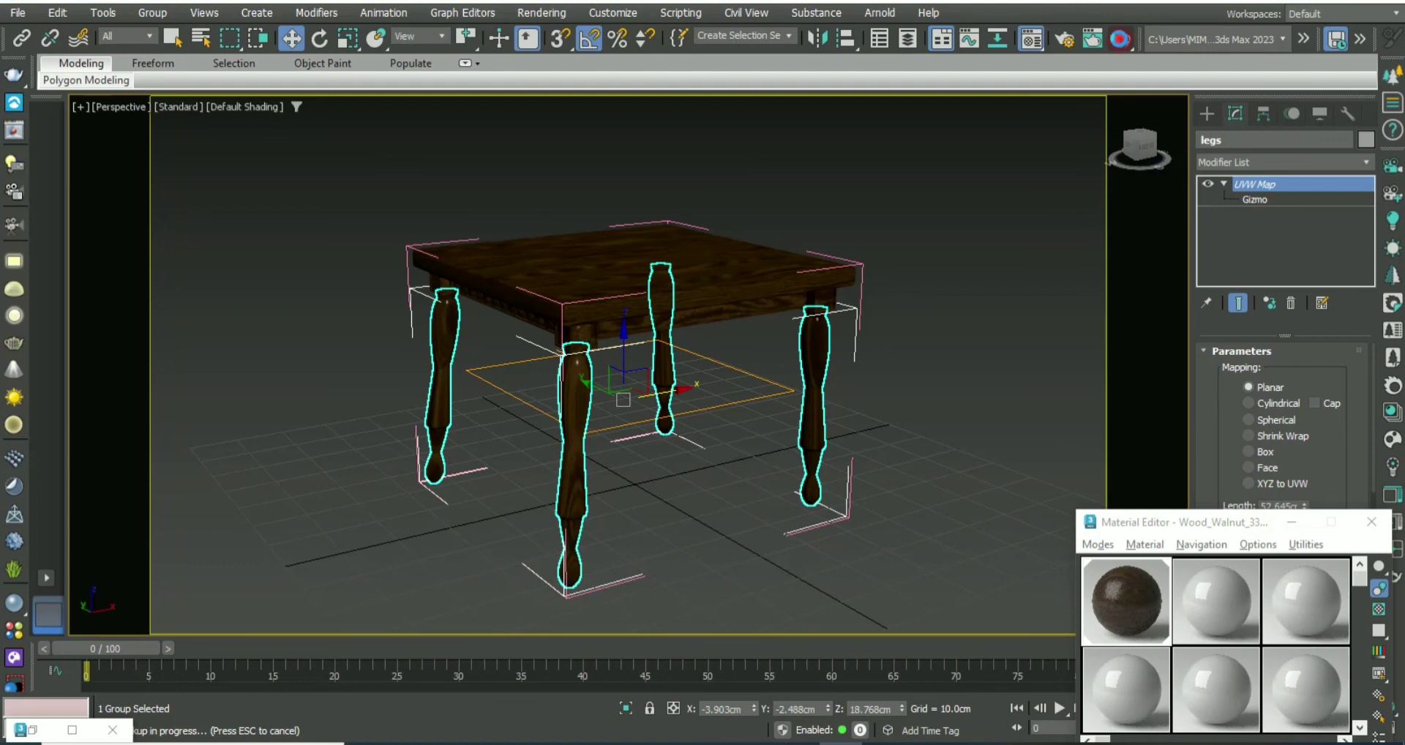
Step: Select the legs and top, re-render, inspect the tabletop, and minimise the frame buffer
left_click(797, 448)
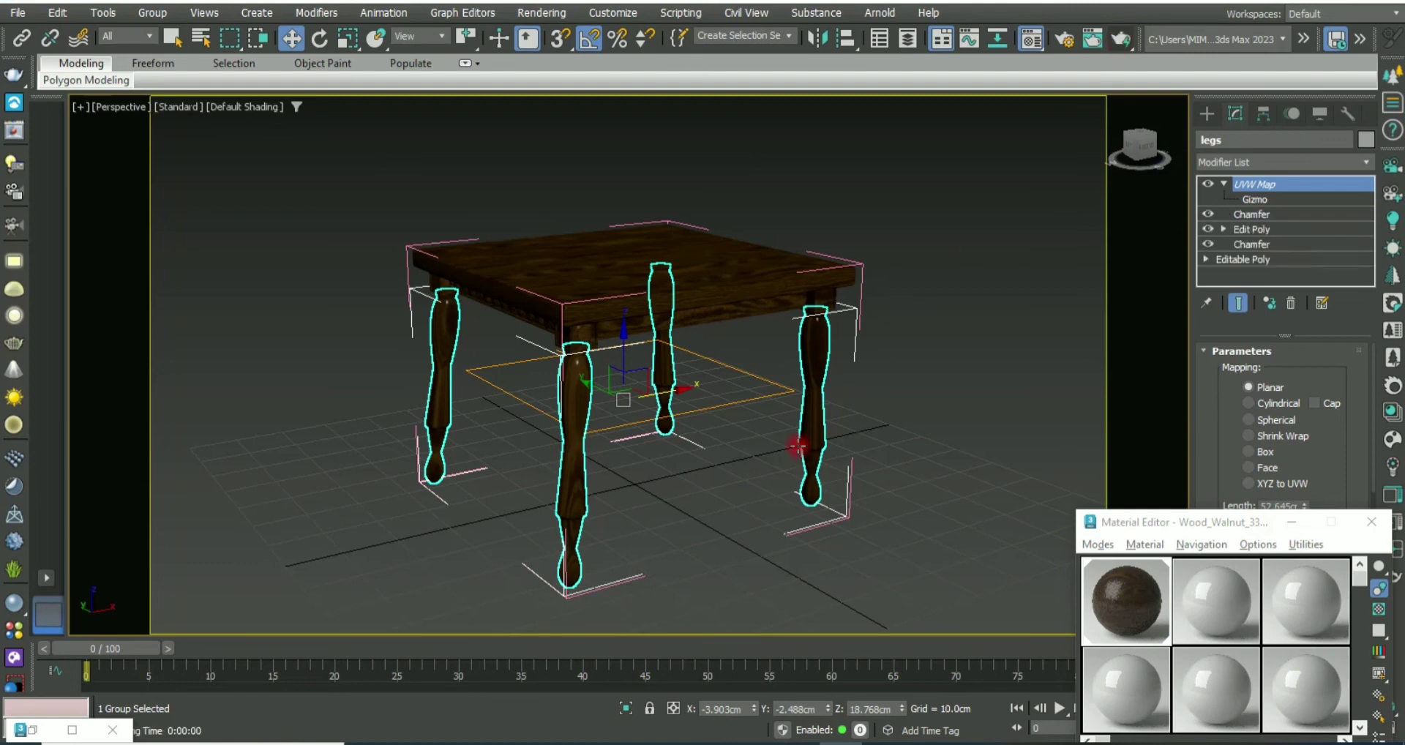
left_click(761, 323)
key("shift+q")
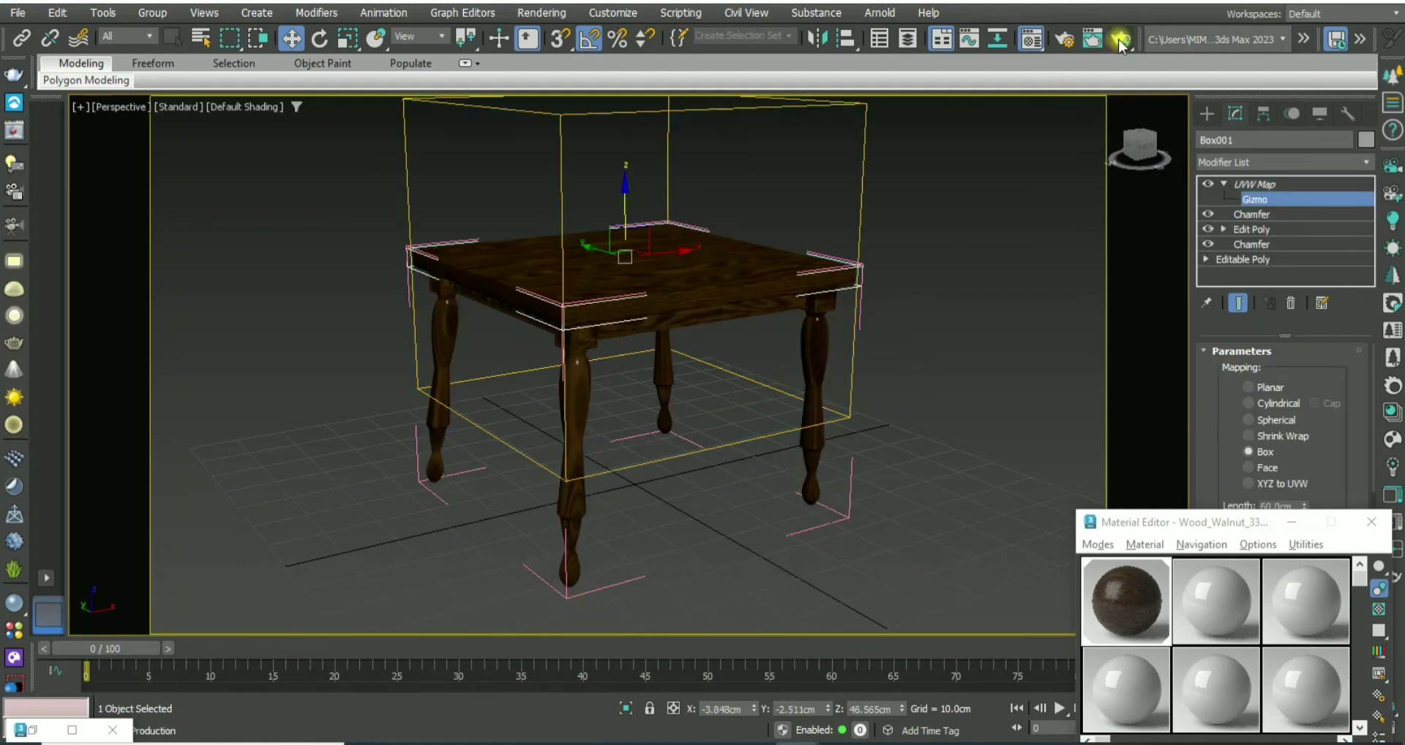
scroll(589, 417, "up", 1)
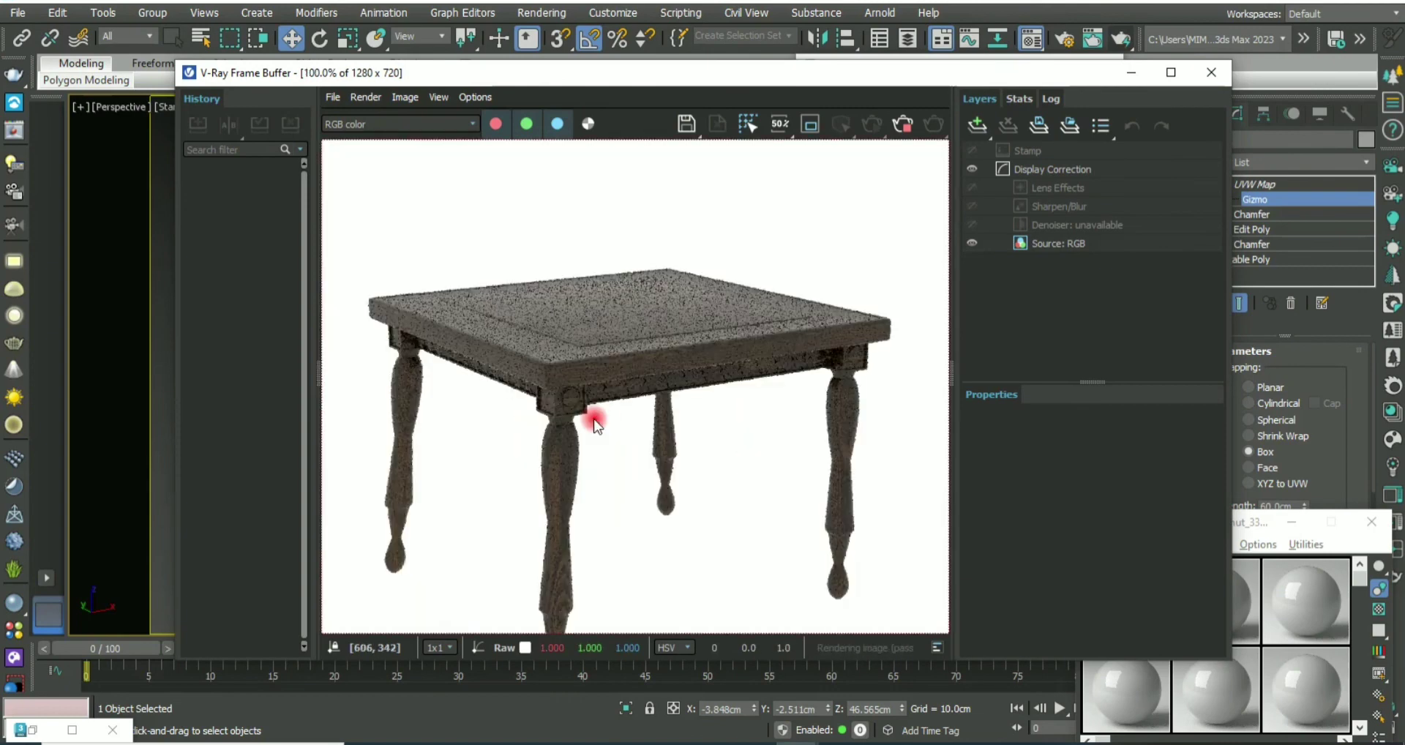
scroll(627, 251, "up", 2)
scroll(574, 408, "down", 2)
scroll(593, 263, "up", 1)
middle_click_drag(593, 264, 552, 450)
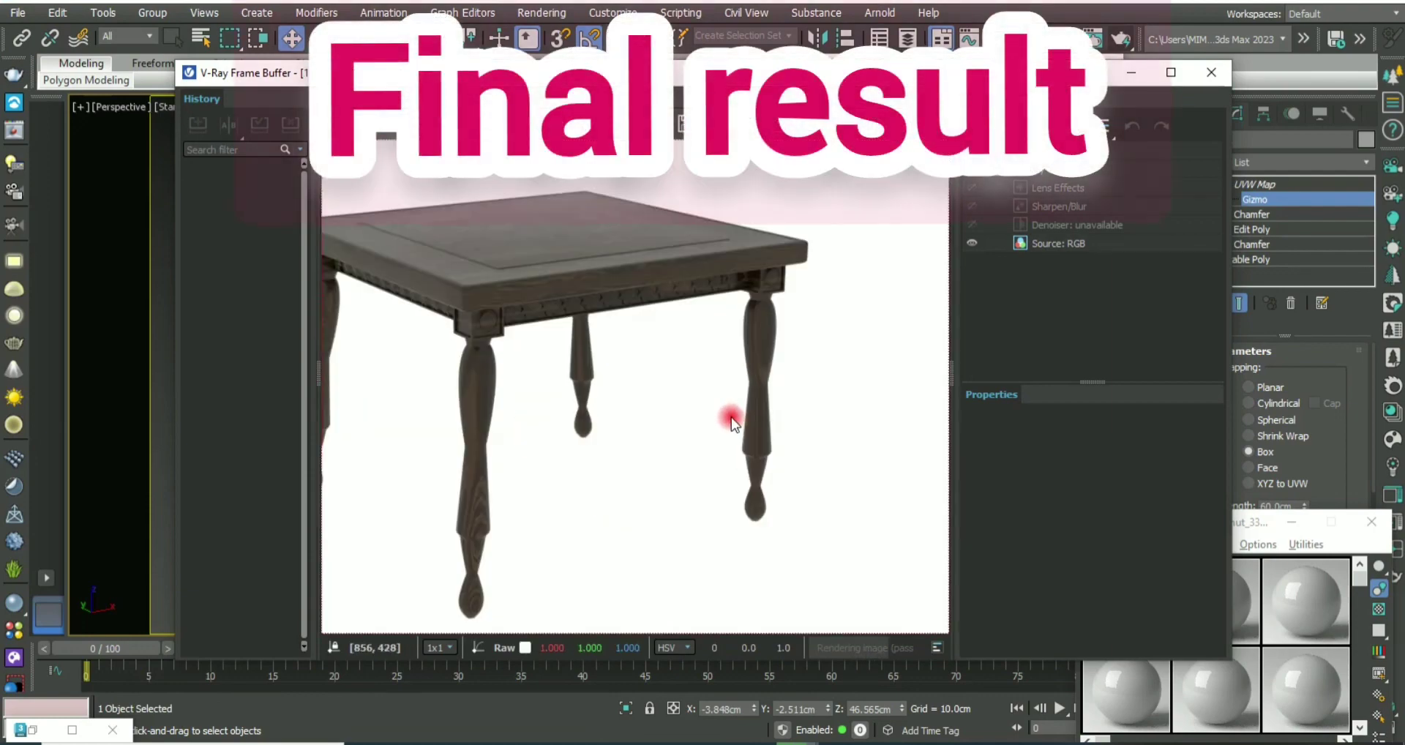
left_click(1129, 76)
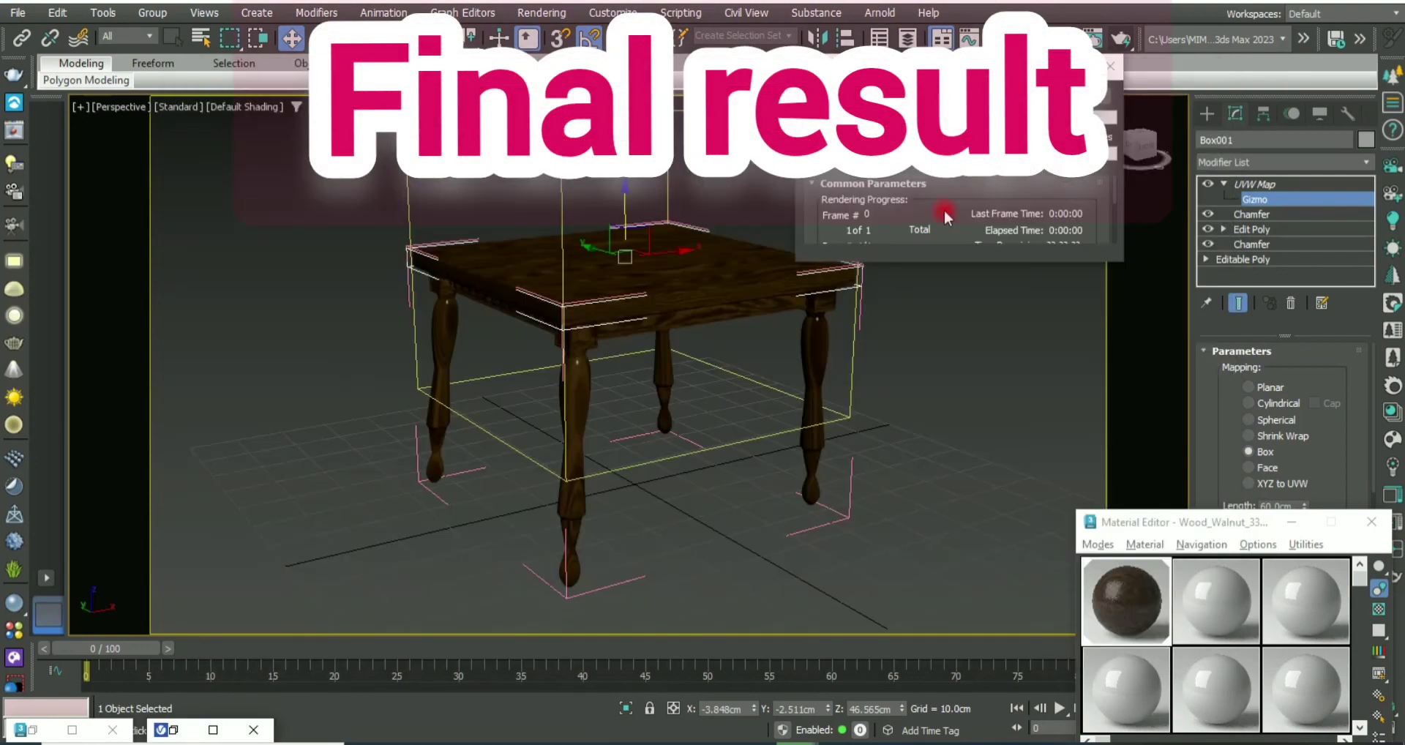